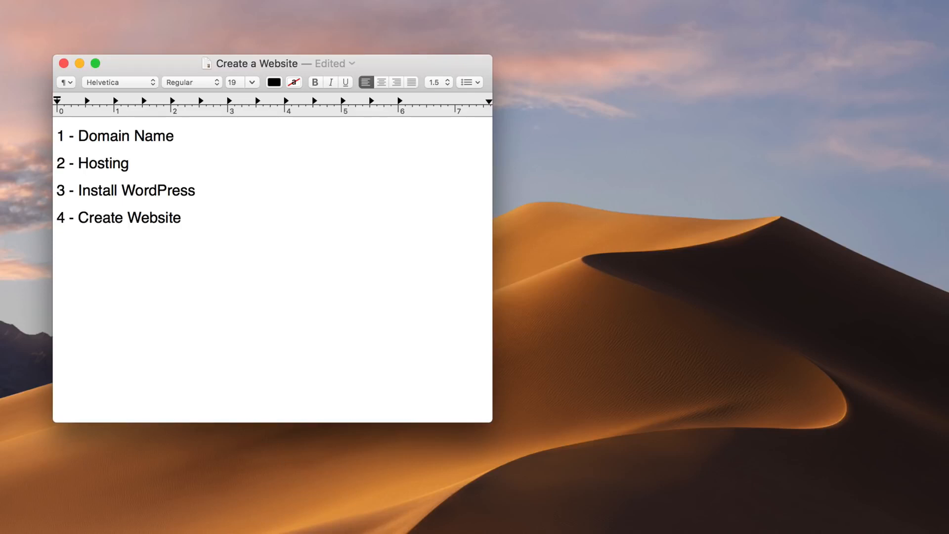
# Append ' - $13/Year' to the domain line and ' - $10/Month' to the Hosting line.
pyautogui.write('- $13/Year')
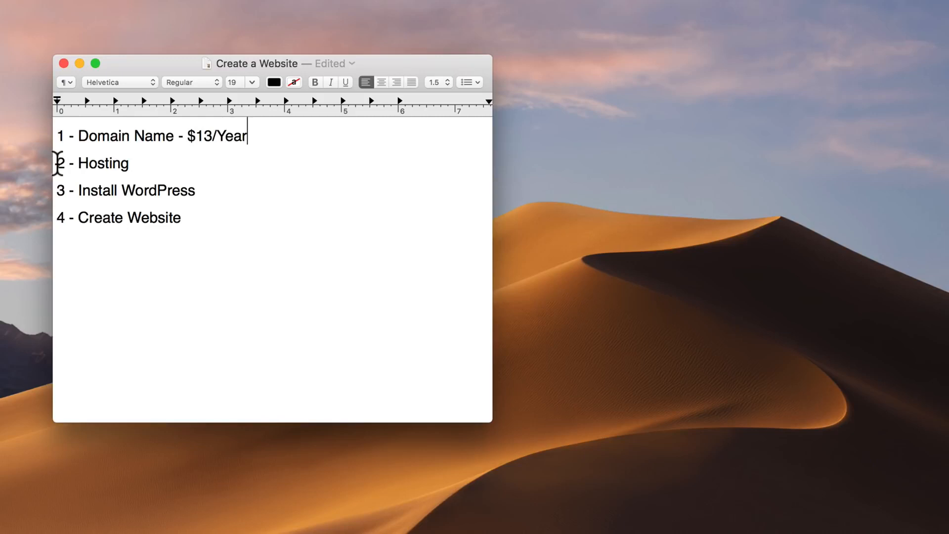
pyautogui.moveTo(58, 163); pyautogui.dragTo(130, 163)
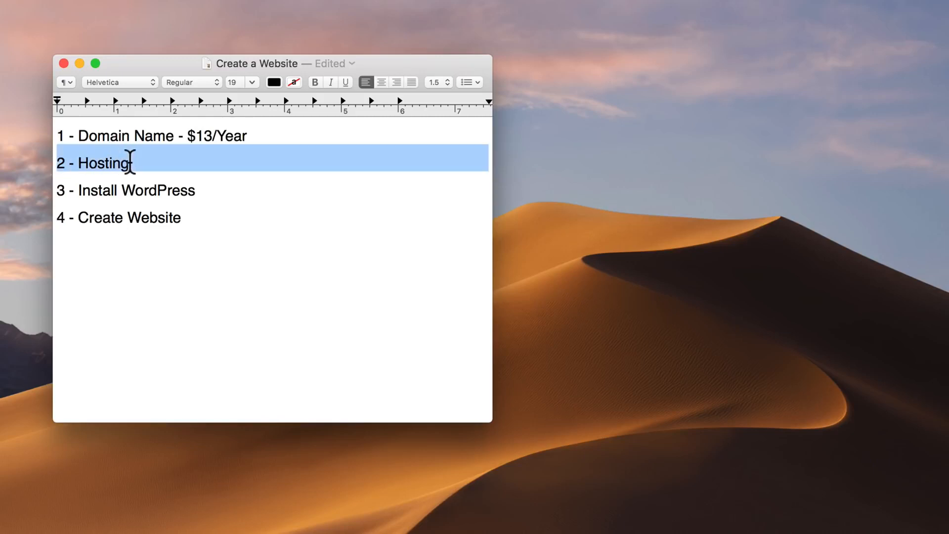
pyautogui.click(130, 163)
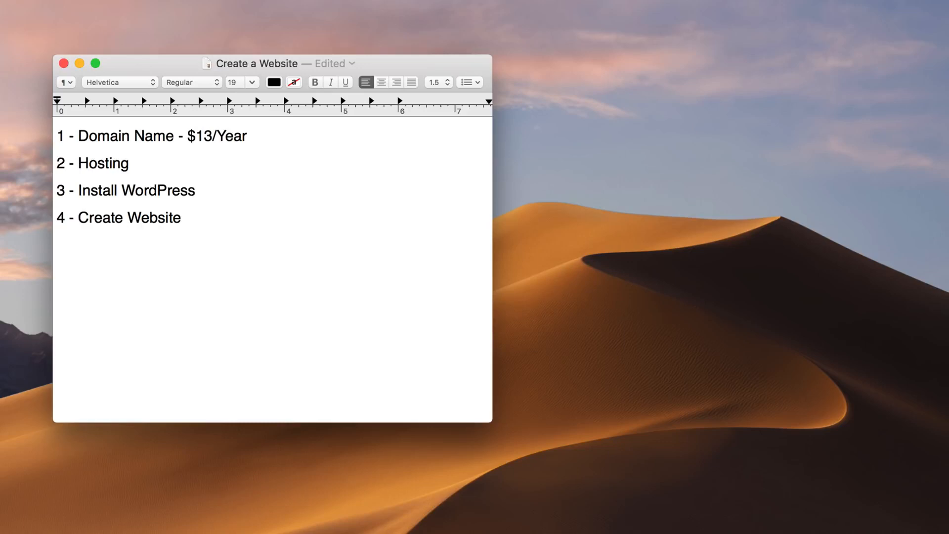
pyautogui.write('- $10/Month')
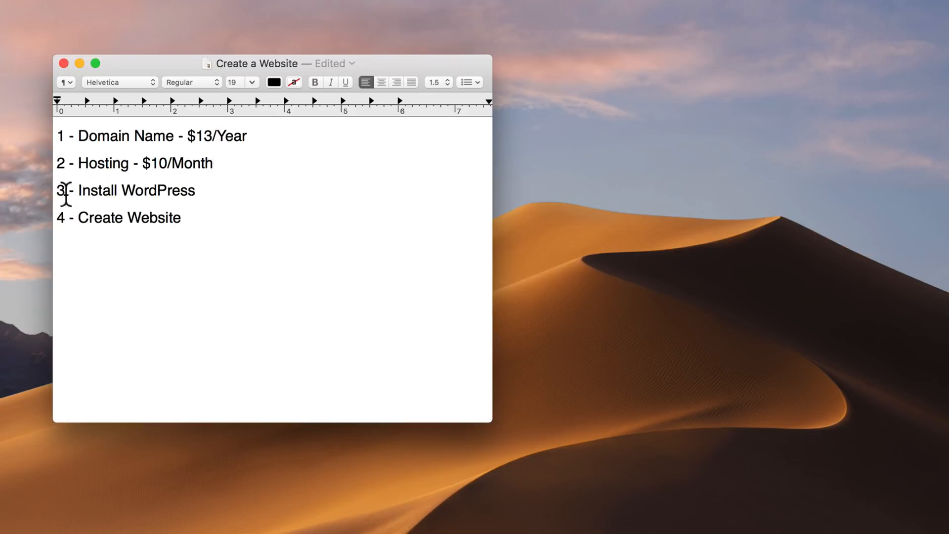
# Append ' - Free' to the Install WordPress and Create Website lines.
pyautogui.moveTo(58, 191); pyautogui.dragTo(196, 192)
pyautogui.click(195, 192)
pyautogui.write('- Free')
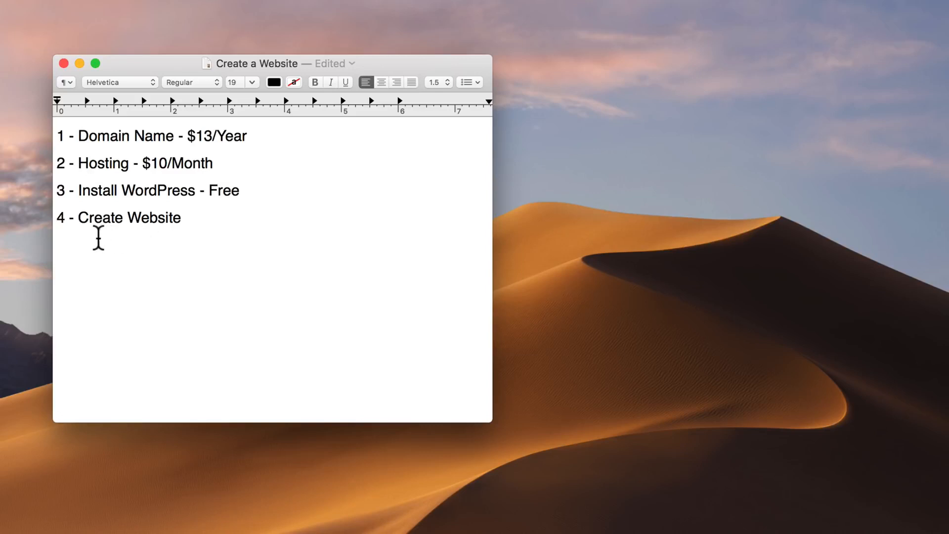
pyautogui.click(60, 219)
pyautogui.moveTo(60, 219); pyautogui.dragTo(183, 217)
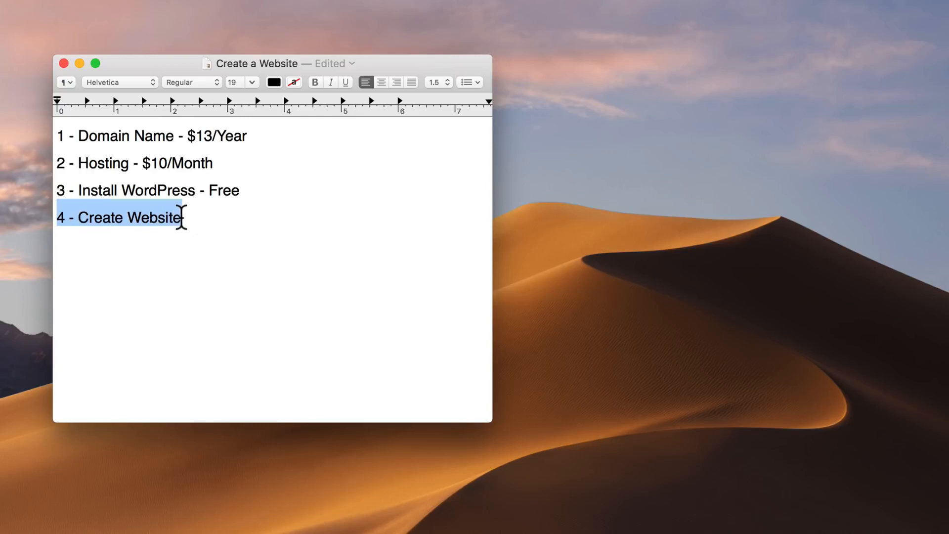
pyautogui.click(179, 217)
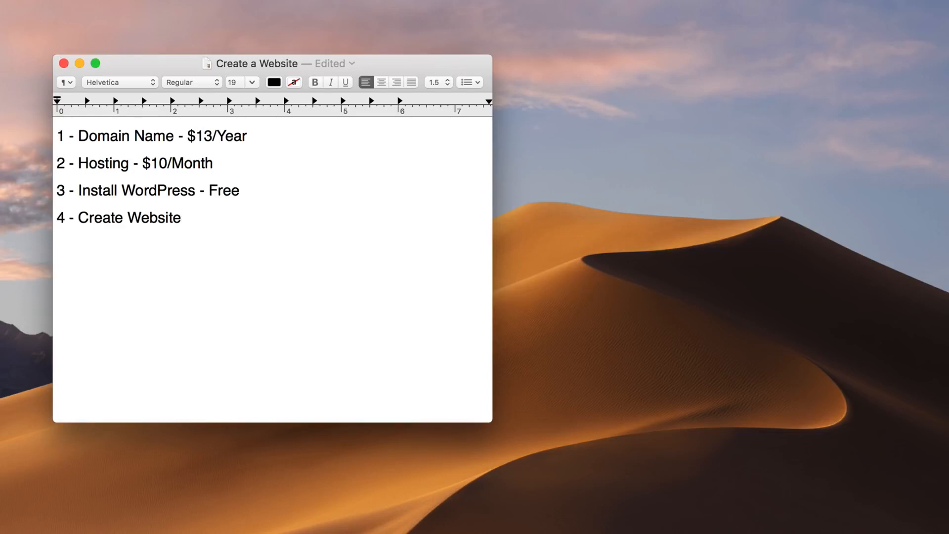
pyautogui.write('- Free')
# Add a bolded $10.37 total on a new line below the list.
pyautogui.press('Return')
pyautogui.press('Return')
pyautogui.write('$10.37')
pyautogui.moveTo(148, 272); pyautogui.dragTo(106, 271)
pyautogui.click(58, 272)
pyautogui.press('super+b')
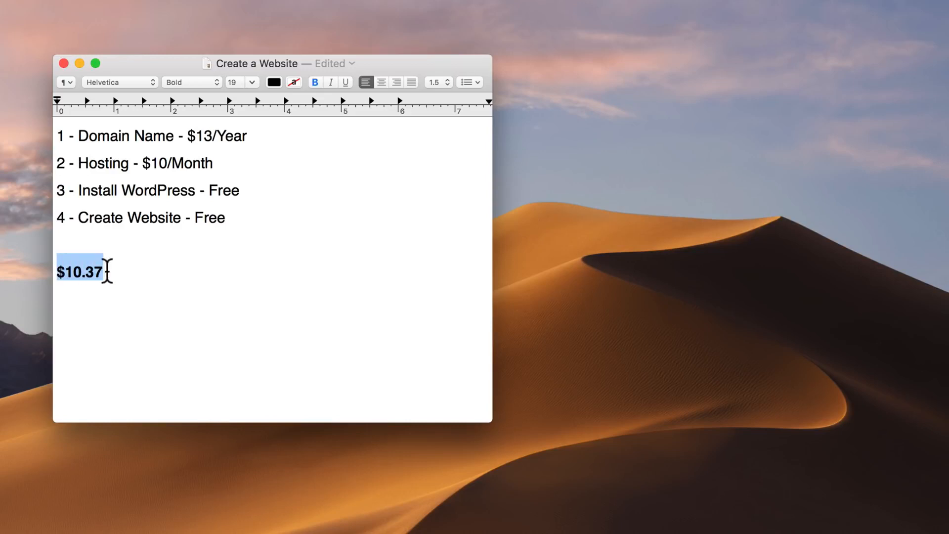
pyautogui.click(123, 272)
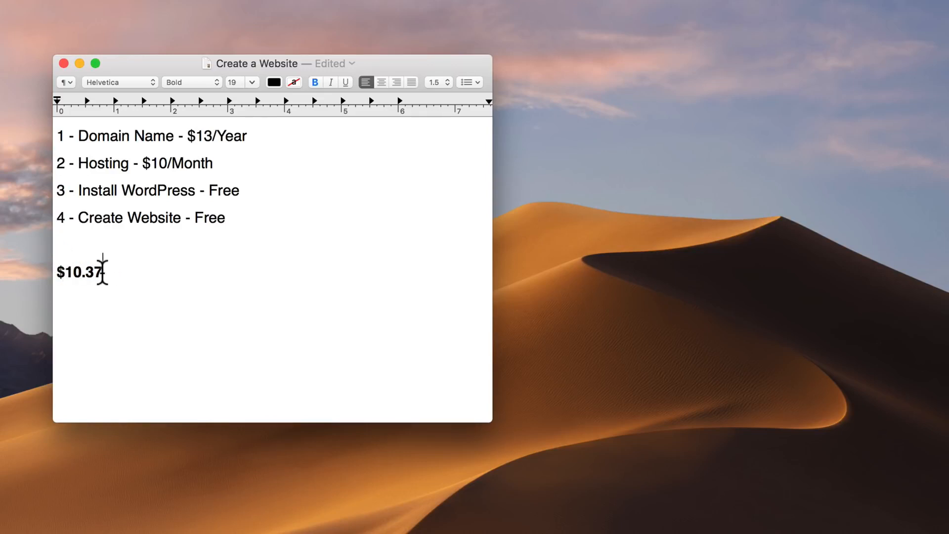
# Delete the $10.37 line and minimise the Create a Website document.
pyautogui.moveTo(102, 270); pyautogui.dragTo(57, 270)
pyautogui.press('BackSpace')
pyautogui.press('BackSpace')
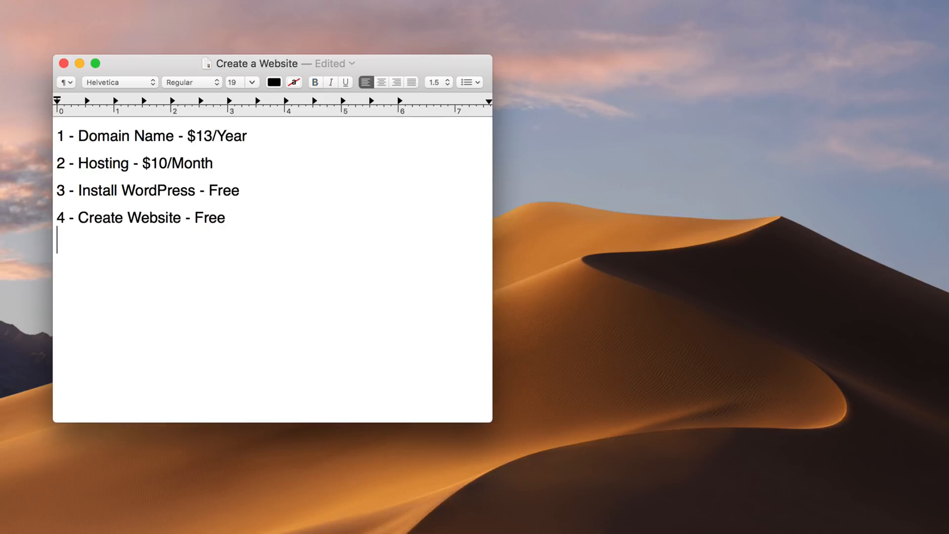
pyautogui.click(79, 63)
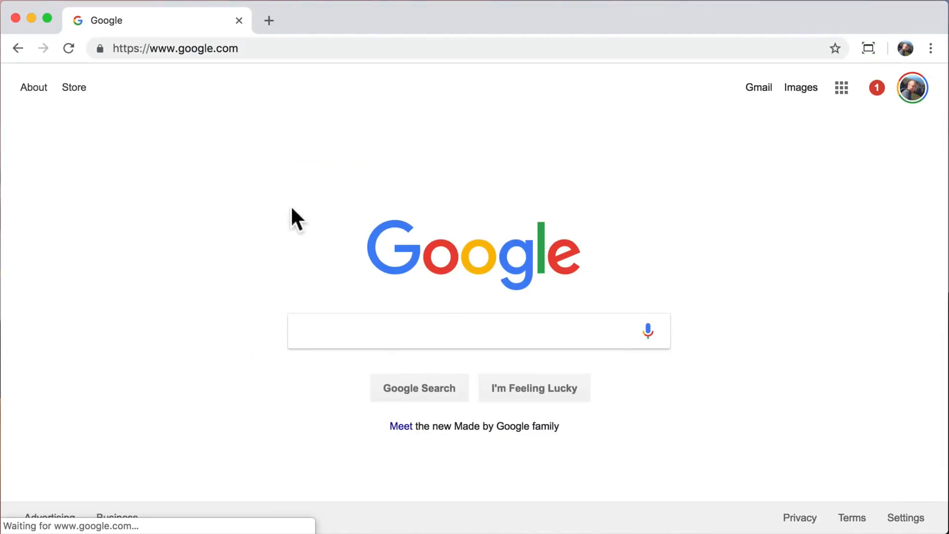
# Load hostgator.com in Chrome in place of the Google start page.
pyautogui.click(301, 48)
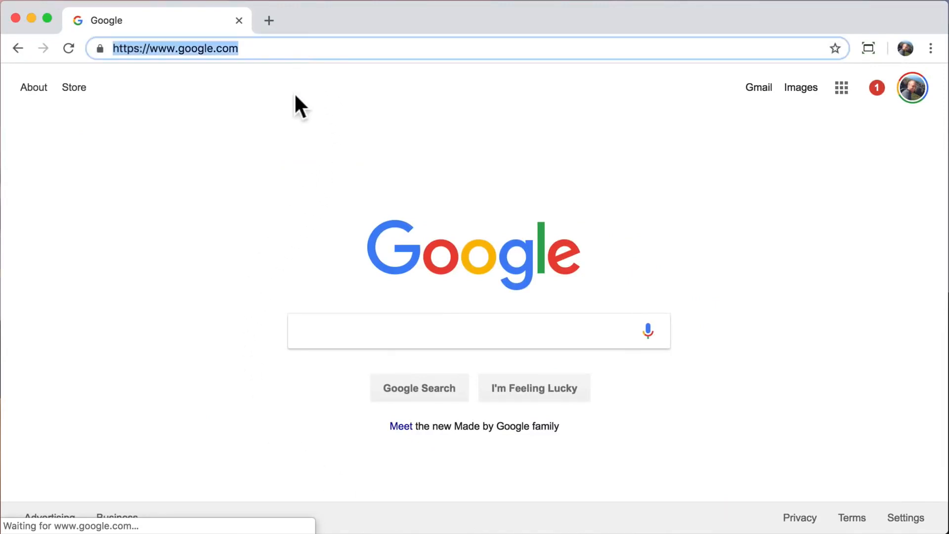
pyautogui.write('hostga')
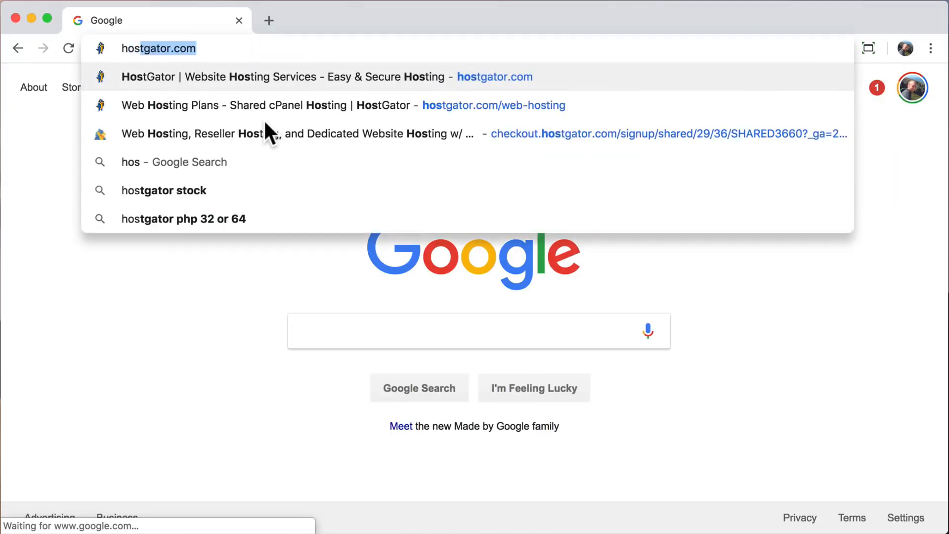
pyautogui.write('tor.com')
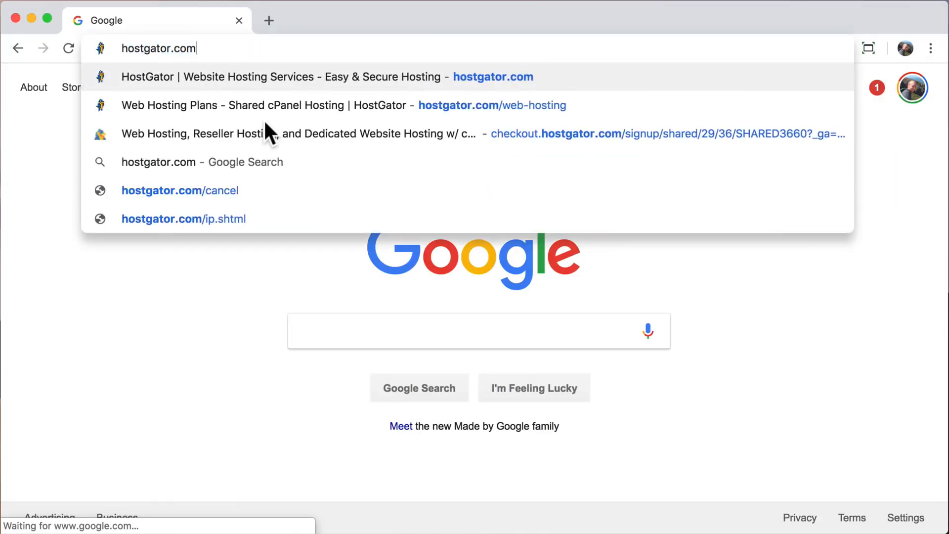
pyautogui.press('Return')
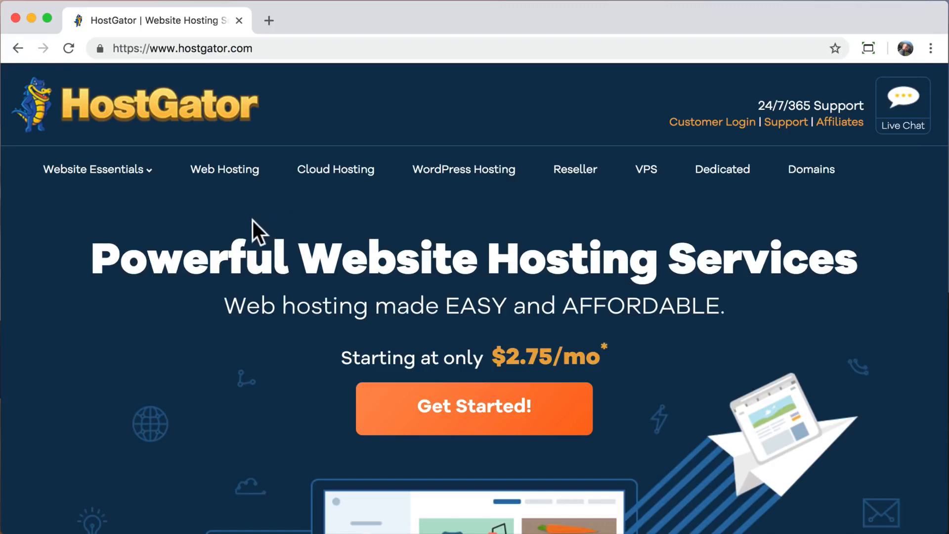
# On the Web Hosting plans page, choose Buy Now! for the Hatchling plan.
pyautogui.click(218, 180)
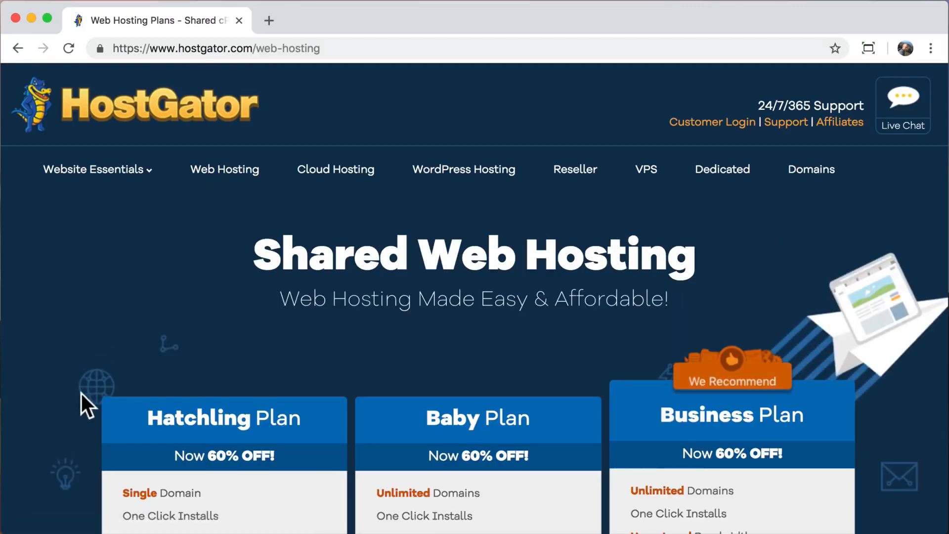
pyautogui.scroll(-5, 81, 393)
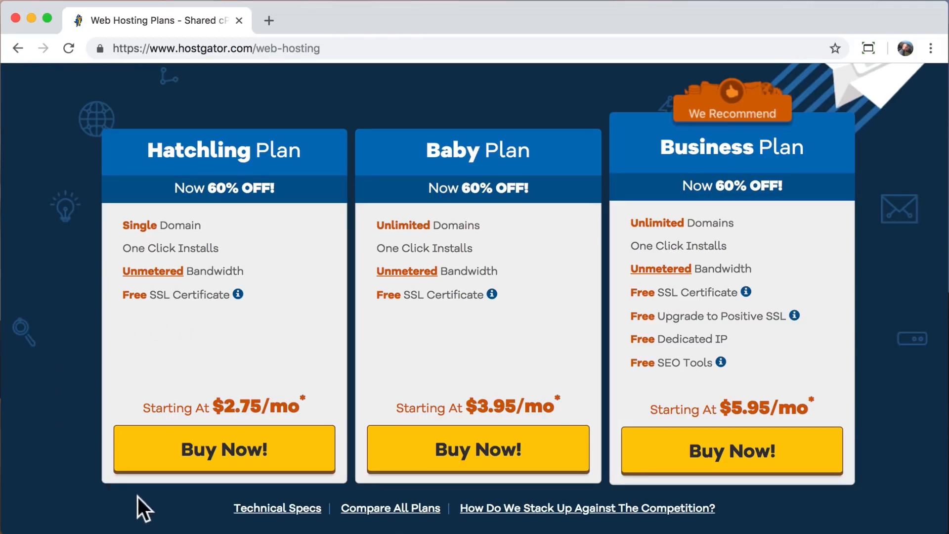
pyautogui.click(223, 466)
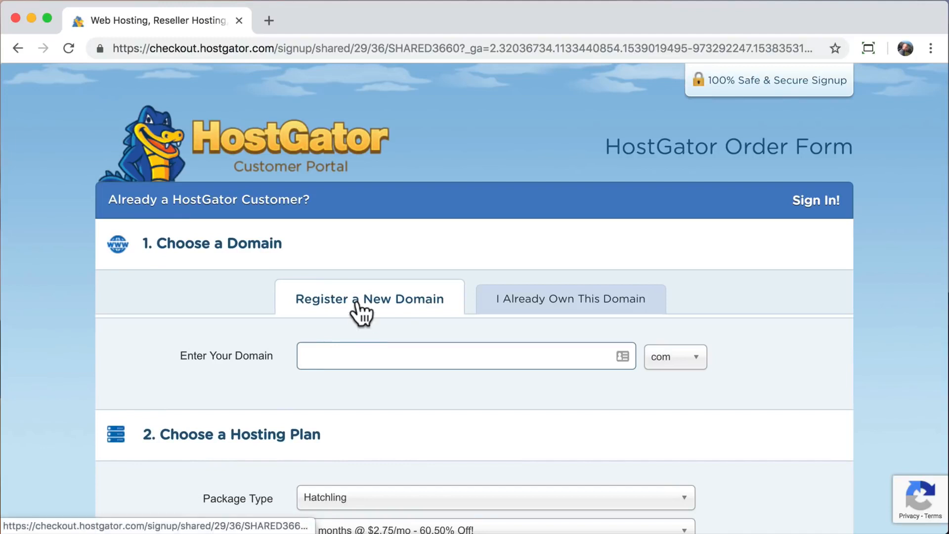
# Try the 'I already own it' domain option, then clear the typed domain.
pyautogui.click(538, 312)
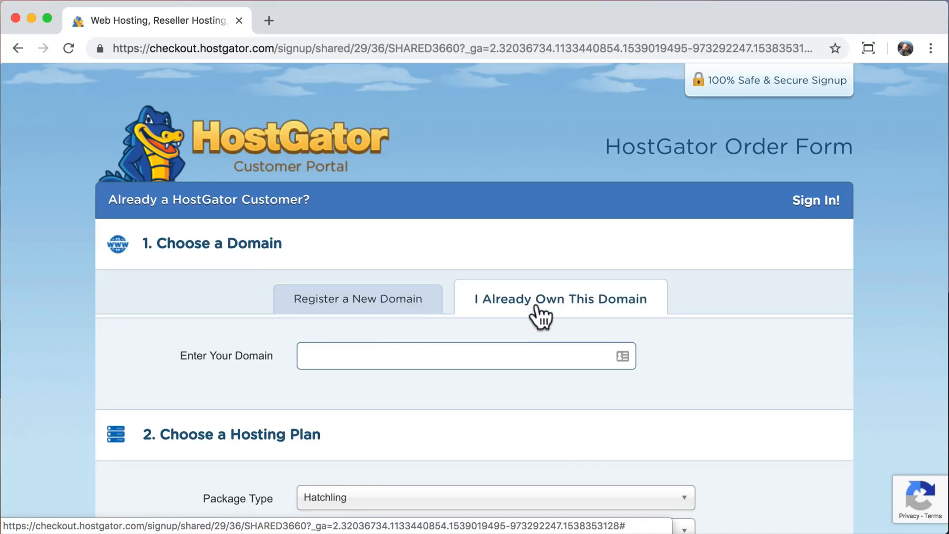
pyautogui.click(434, 356)
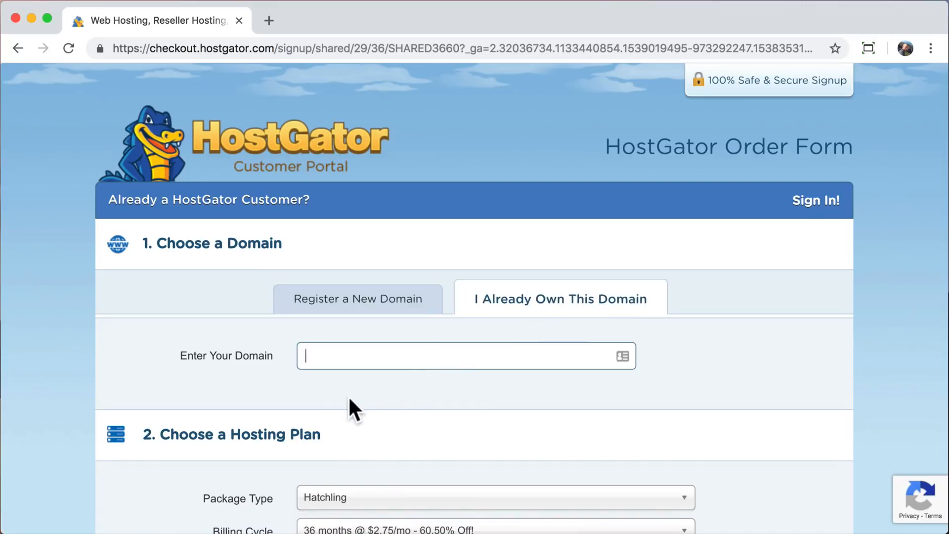
pyautogui.write('Ialreadyownit.C')
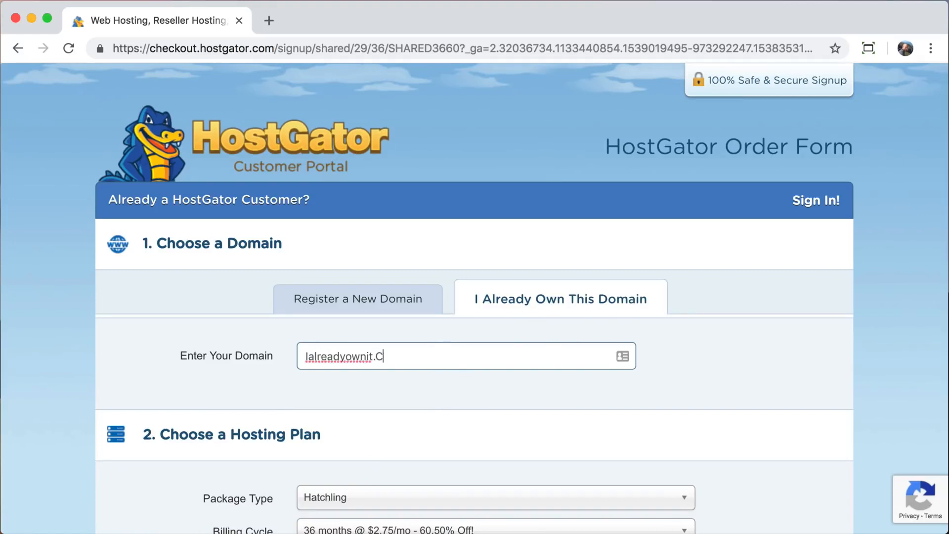
pyautogui.write('om')
pyautogui.press('BackSpace')
pyautogui.press('BackSpace')
pyautogui.press('BackSpace')
pyautogui.press('BackSpace')
pyautogui.press('BackSpace')
pyautogui.press('BackSpace')
pyautogui.press('BackSpace')
pyautogui.press('BackSpace')
pyautogui.press('BackSpace')
pyautogui.press('BackSpace')
pyautogui.press('BackSpace')
pyautogui.press('BackSpace')
pyautogui.press('BackSpace')
pyautogui.press('BackSpace')
pyautogui.press('BackSpace')
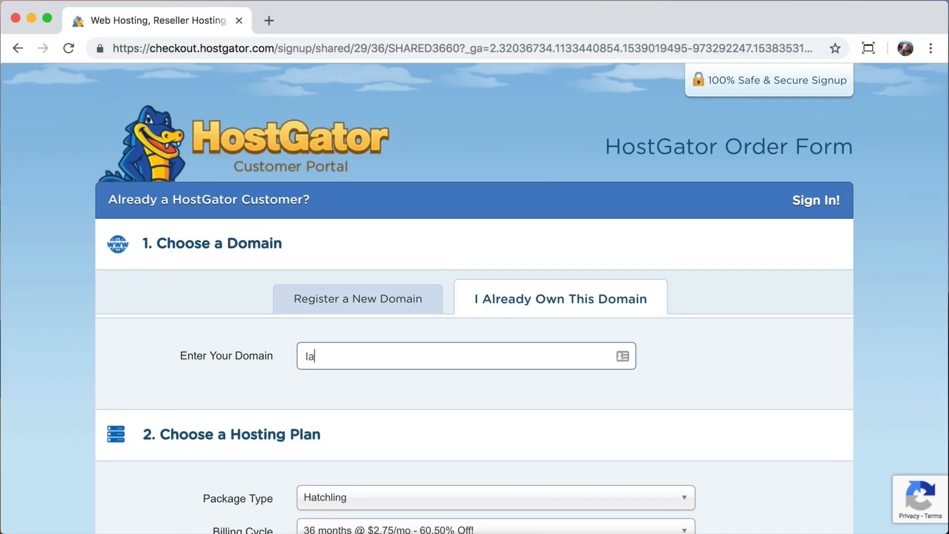
pyautogui.press('BackSpace')
pyautogui.press('BackSpace')
# Register the new domain learnhowtocreateawebsite with the .com extension.
pyautogui.click(351, 312)
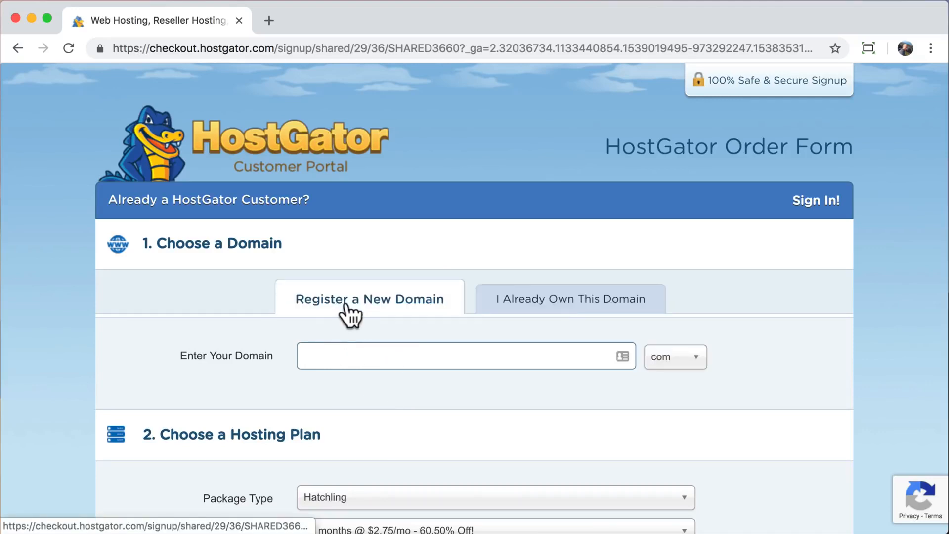
pyautogui.click(328, 356)
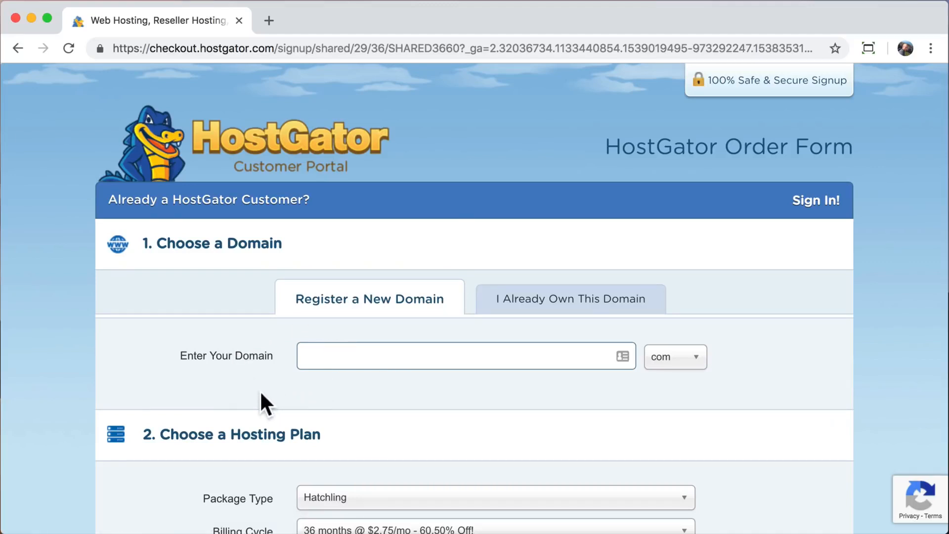
pyautogui.write('learnhowtocrea')
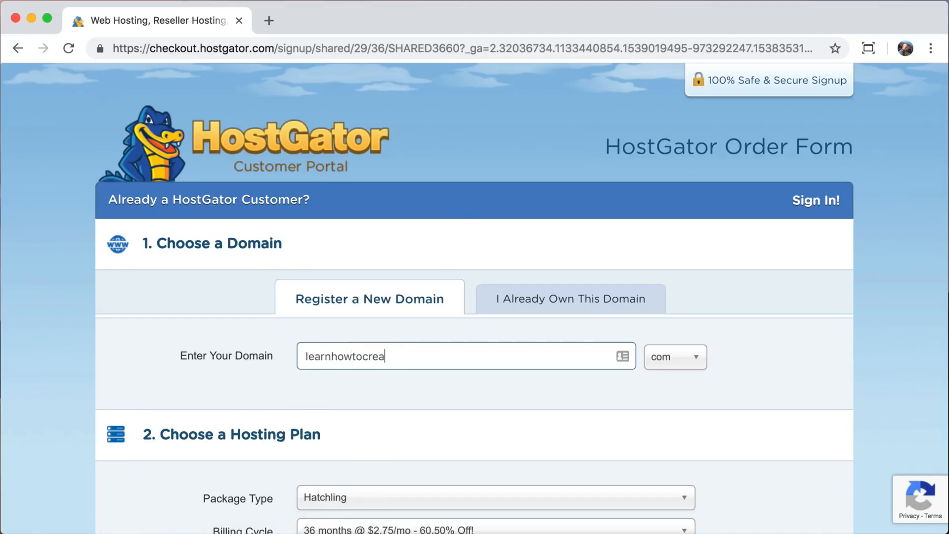
pyautogui.write('teawebsite')
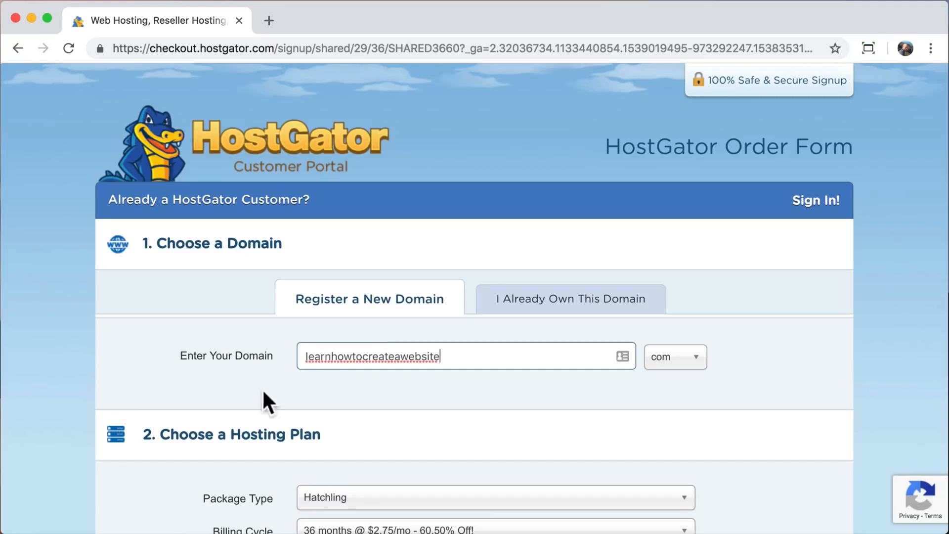
pyautogui.click(692, 366)
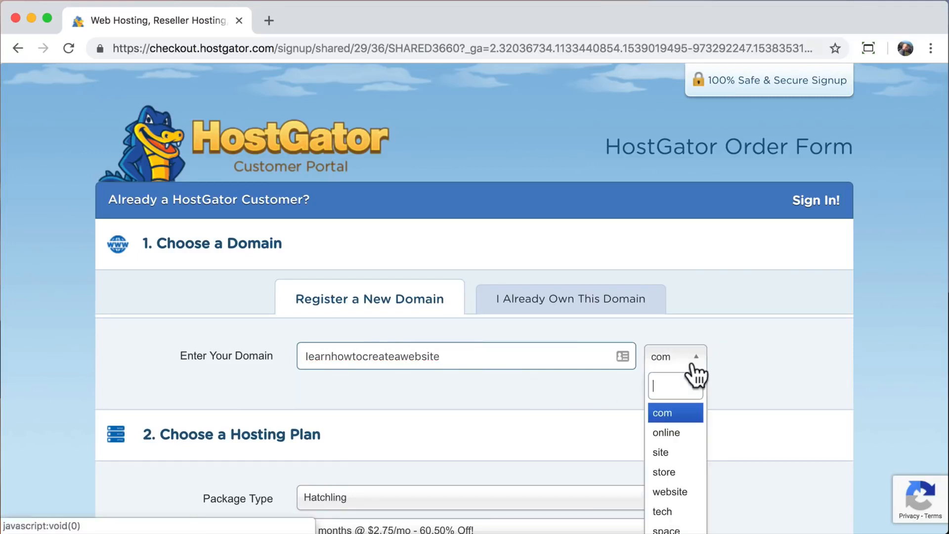
pyautogui.scroll(-2, 691, 413)
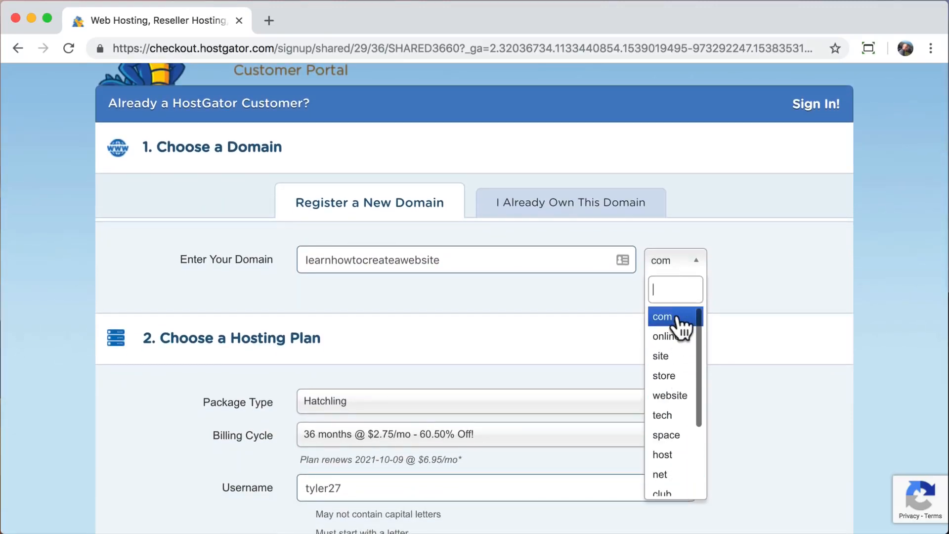
pyautogui.click(678, 318)
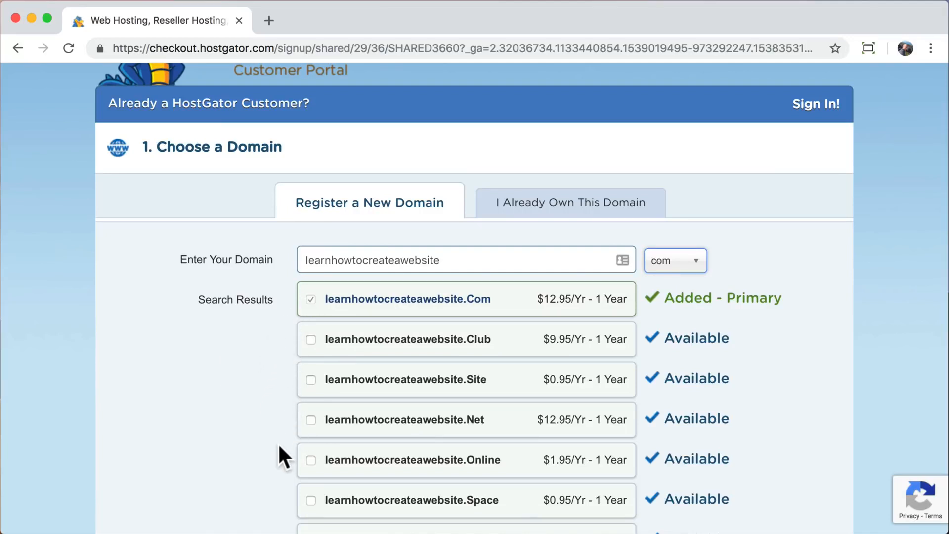
# Scroll down the order form to review the Domain Privacy Protection option.
pyautogui.scroll(-5, 279, 444)
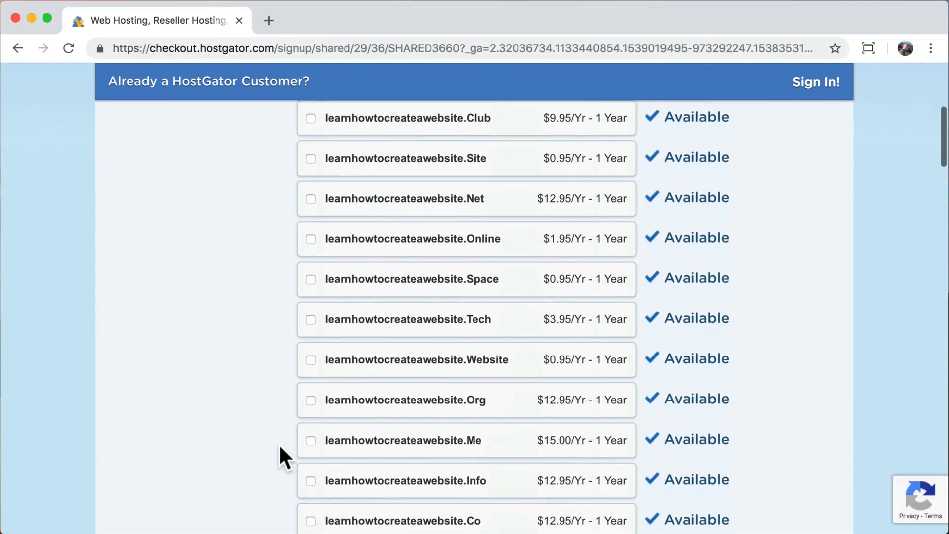
pyautogui.scroll(-2, 278, 443)
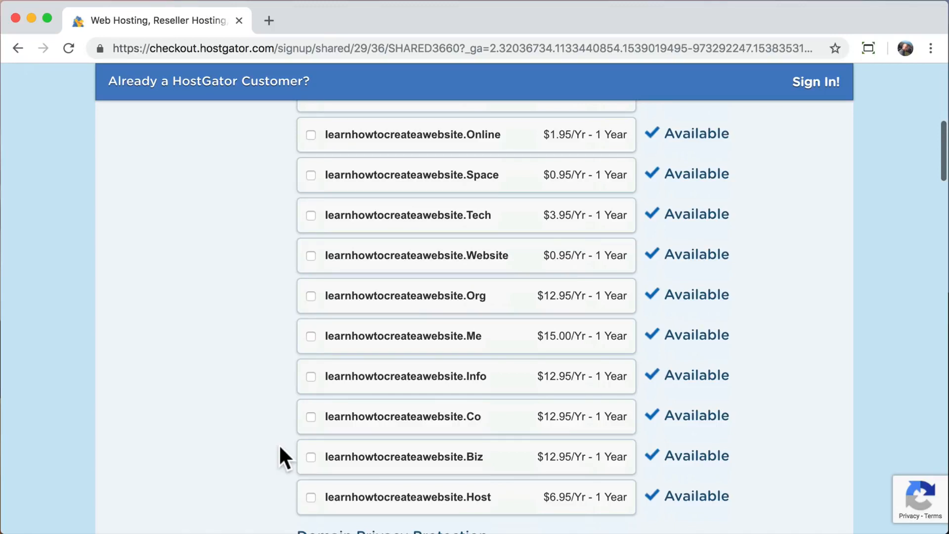
pyautogui.scroll(-2, 280, 448)
pyautogui.scroll(-2, 280, 447)
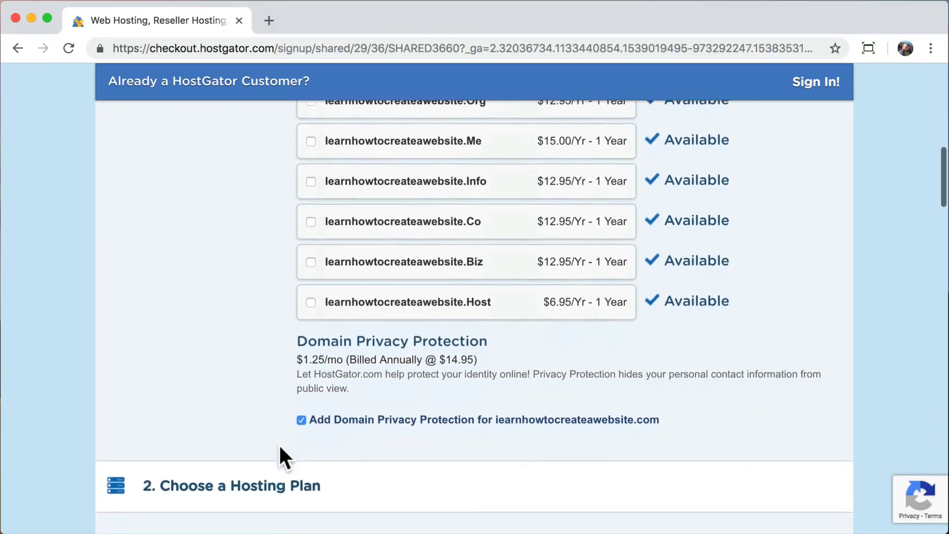
pyautogui.scroll(-1, 278, 444)
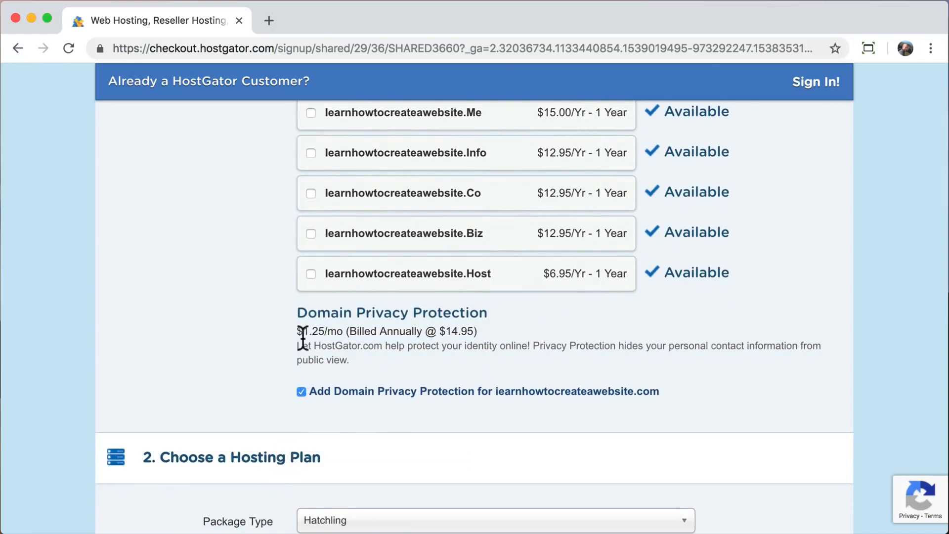
pyautogui.moveTo(316, 309); pyautogui.dragTo(487, 307)
pyautogui.click(486, 306)
pyautogui.scroll(-2, 247, 358)
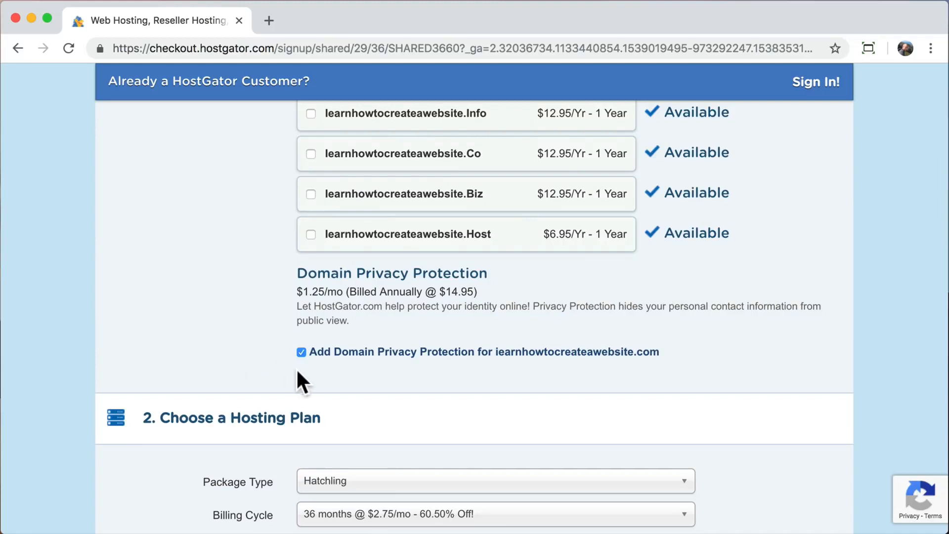
# Uncheck Add Domain Privacy Protection for the new domain.
pyautogui.click(301, 351)
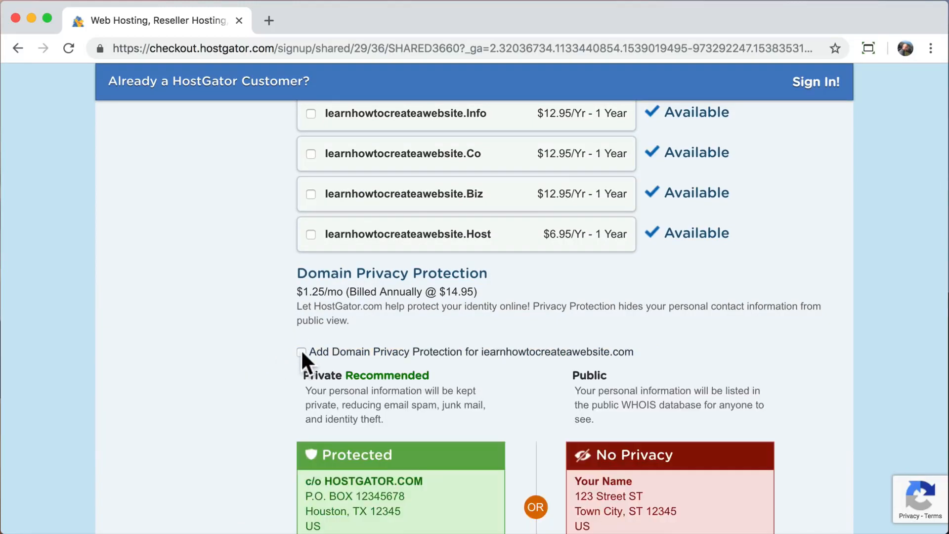
pyautogui.scroll(-3, 203, 397)
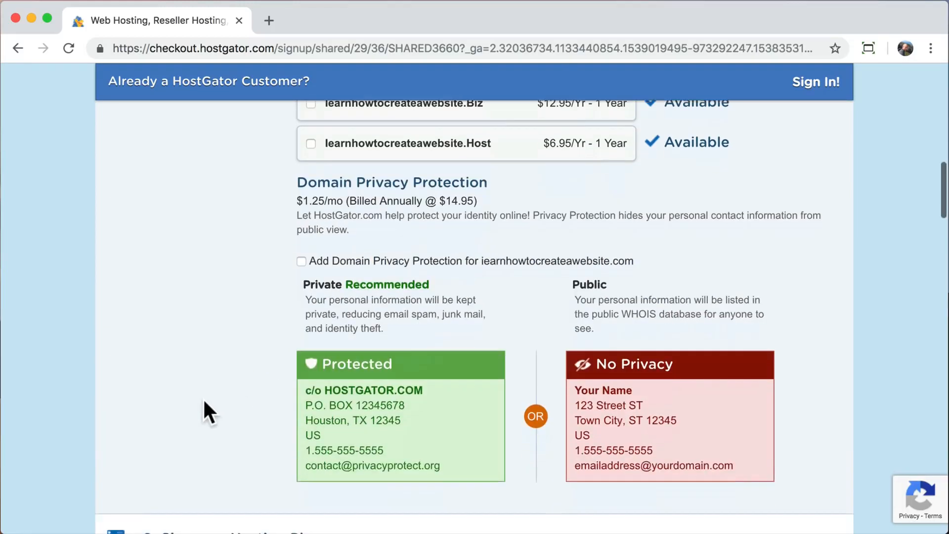
pyautogui.scroll(-5, 205, 403)
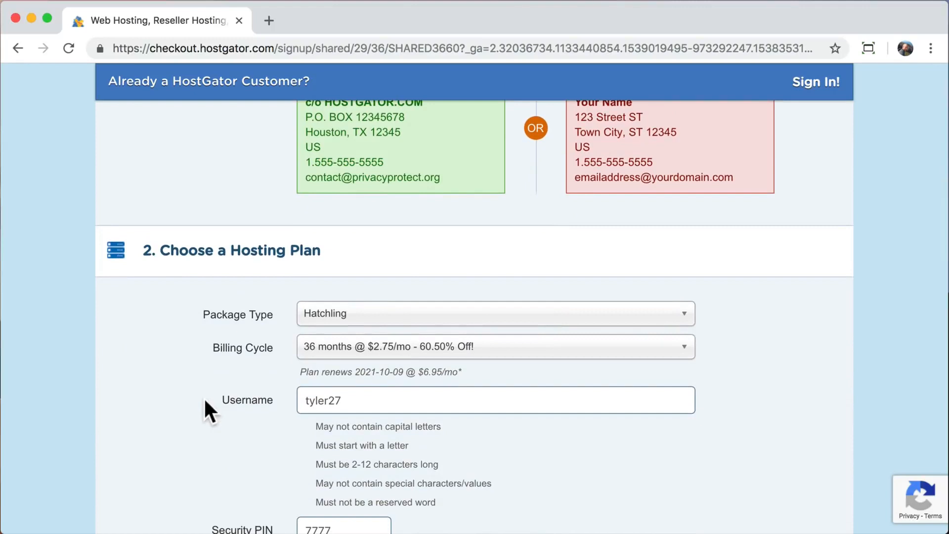
# Set the Hatchling plan's billing cycle to 1 month @ $10.95/mo.
pyautogui.click(683, 349)
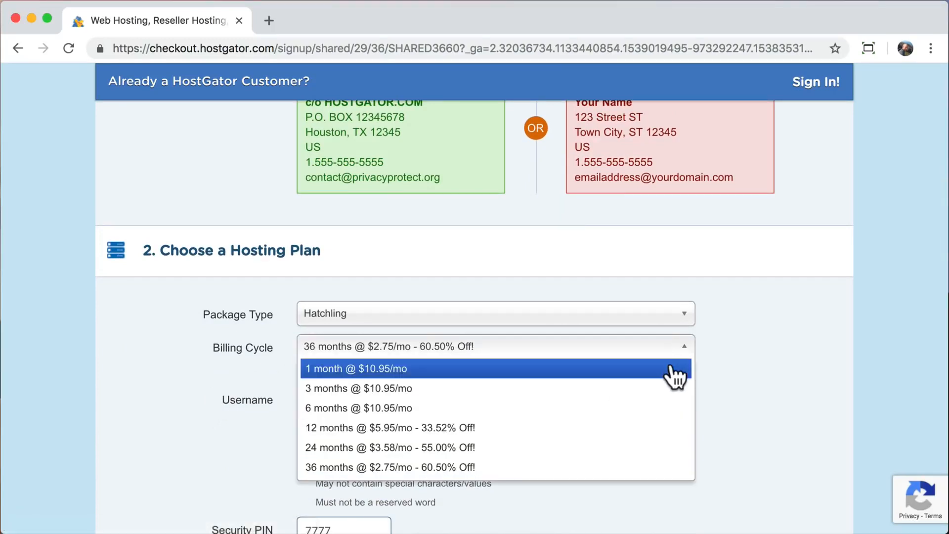
pyautogui.click(675, 370)
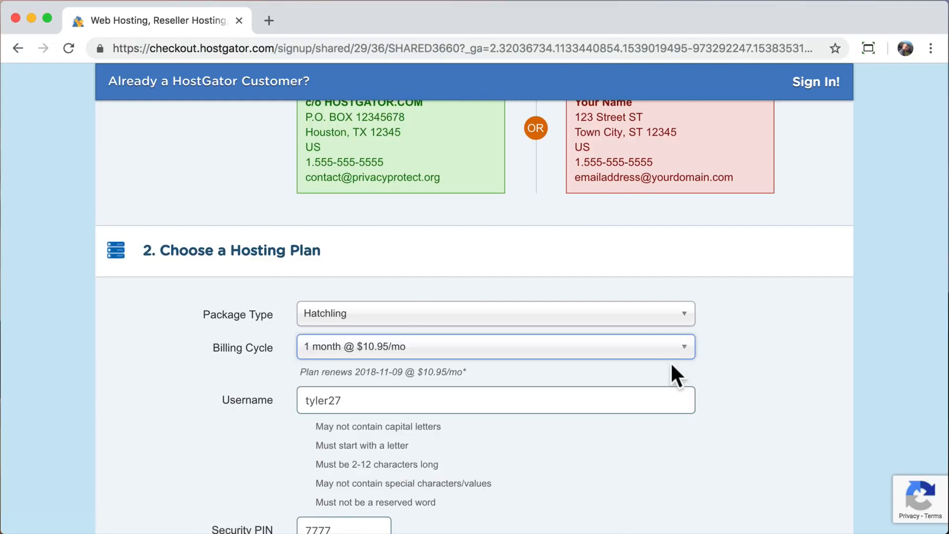
pyautogui.click(607, 370)
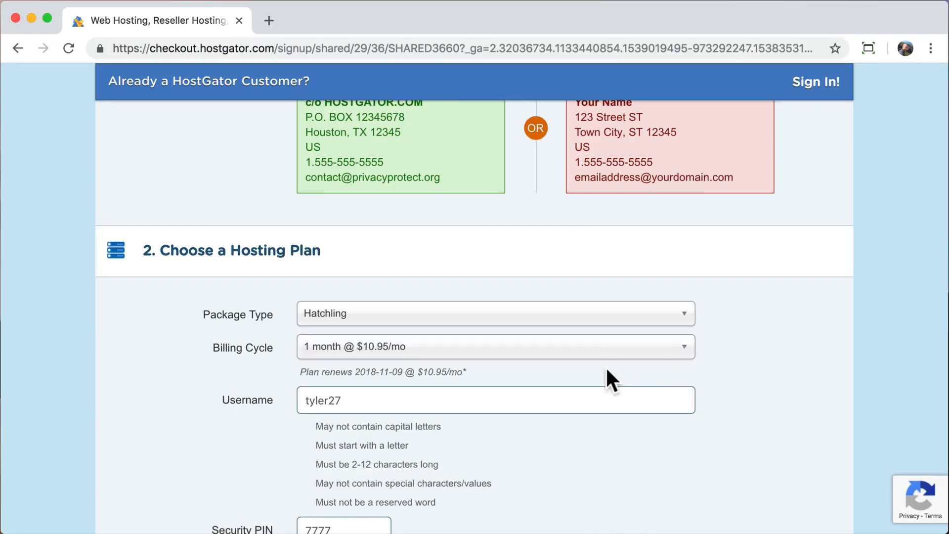
pyautogui.scroll(-1, 607, 370)
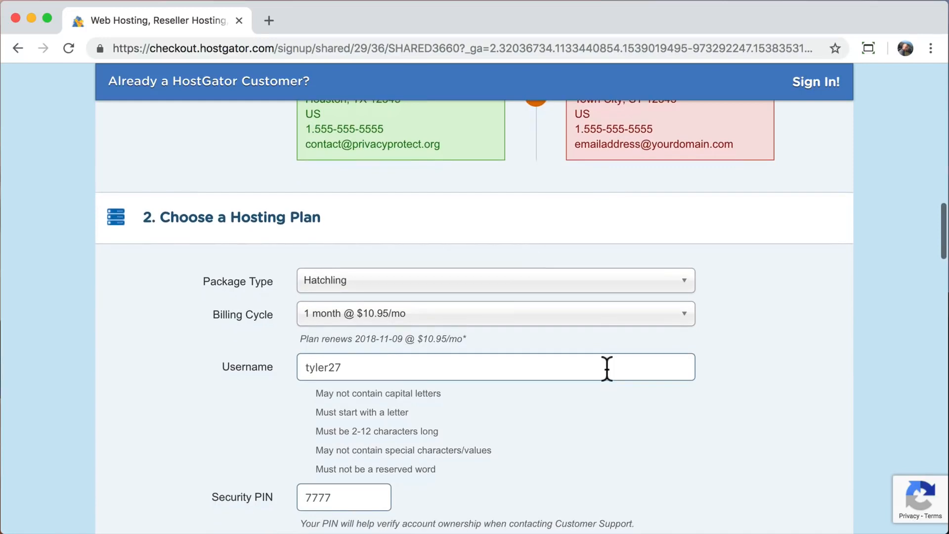
pyautogui.click(689, 322)
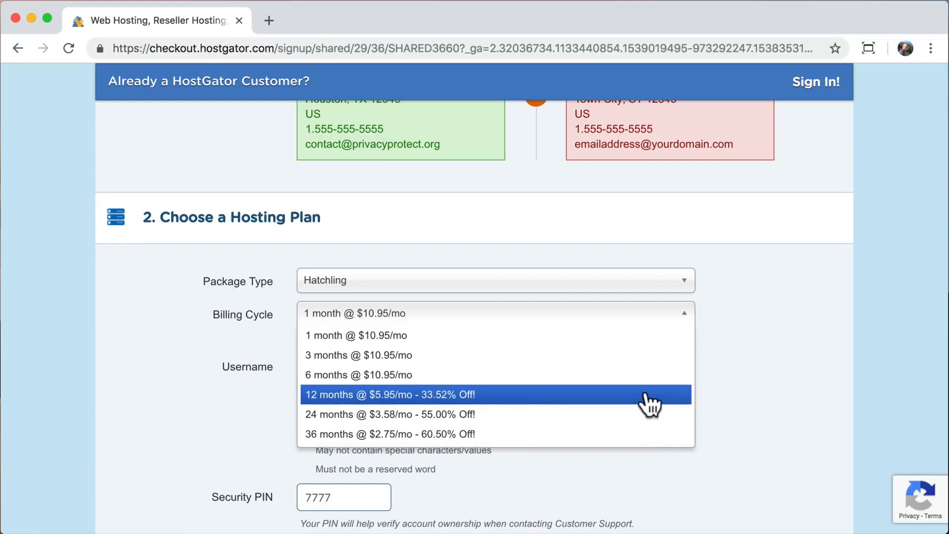
pyautogui.click(639, 313)
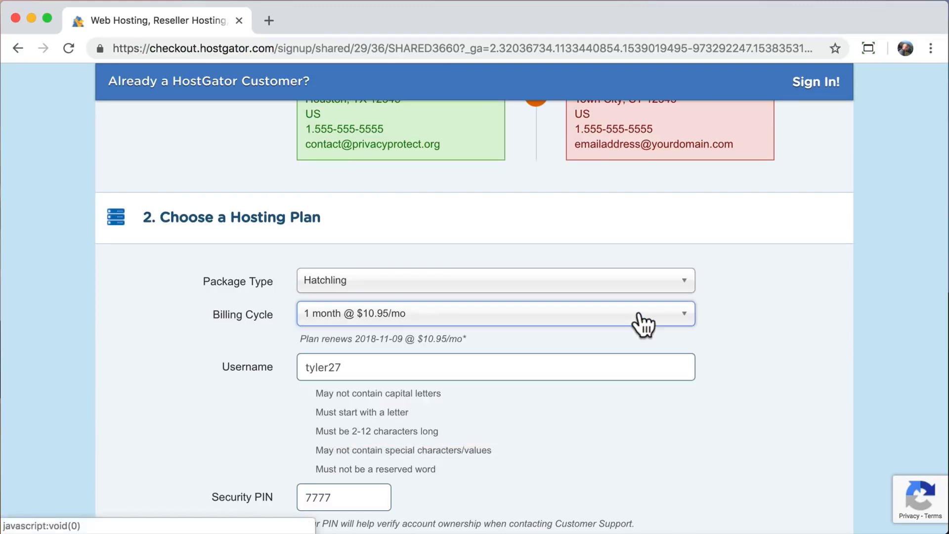
pyautogui.scroll(-3, 638, 314)
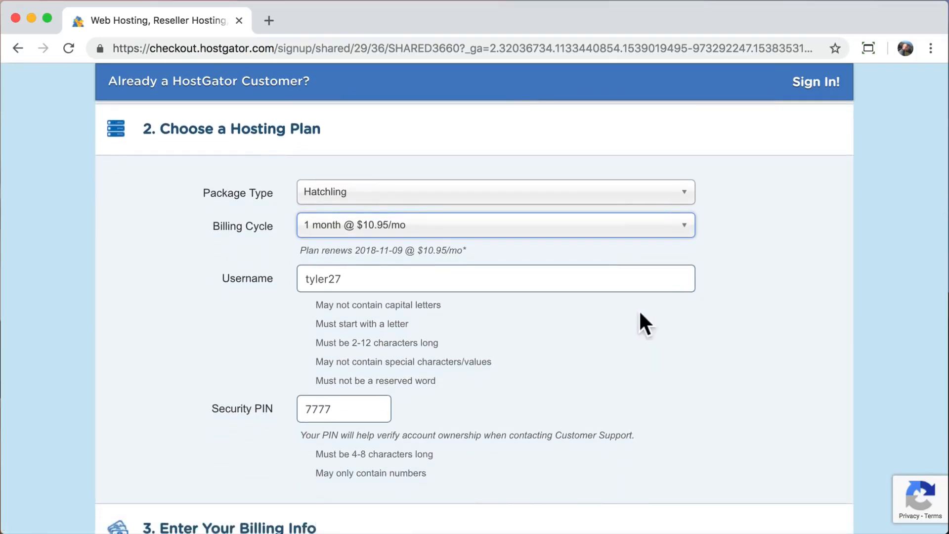
pyautogui.click(503, 275)
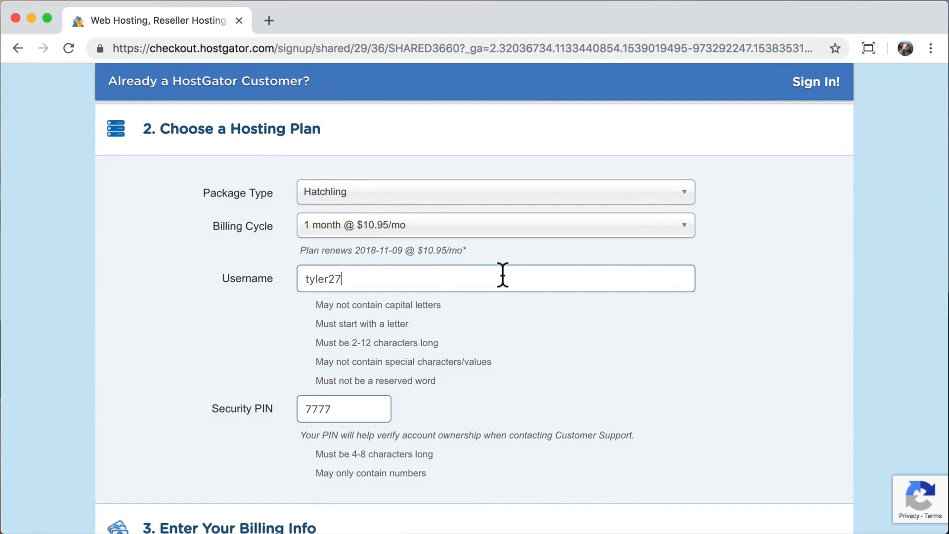
# Choose California as the billing state.
pyautogui.click(372, 408)
pyautogui.scroll(-13, 372, 409)
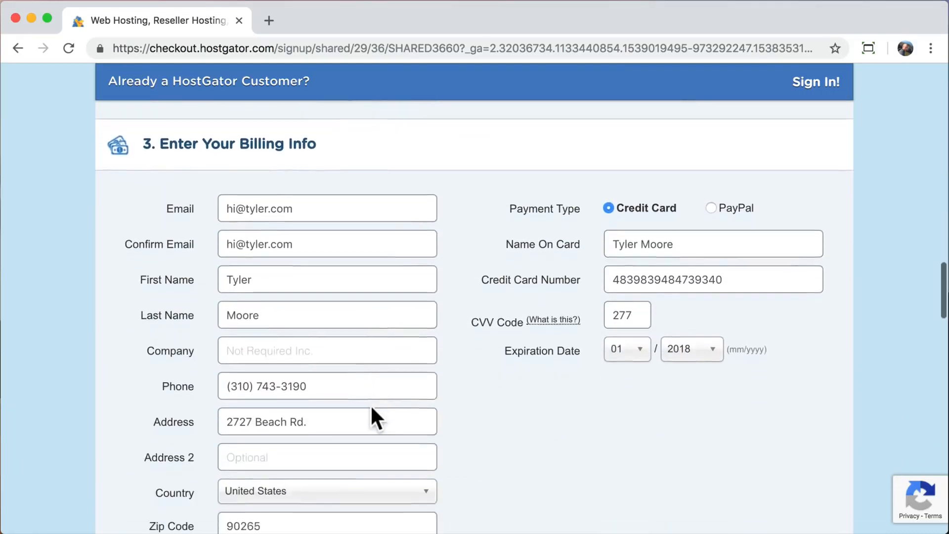
pyautogui.scroll(-5, 341, 356)
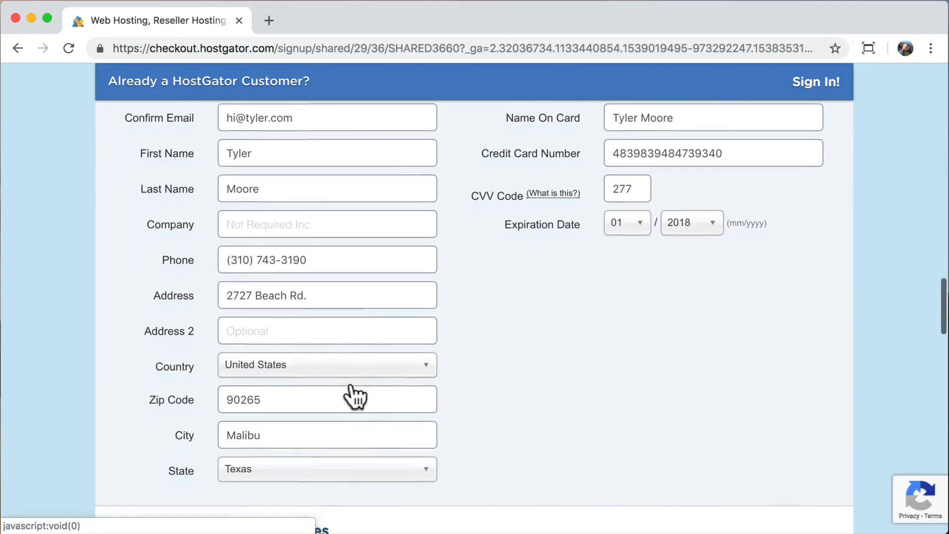
pyautogui.click(339, 468)
pyautogui.write('c')
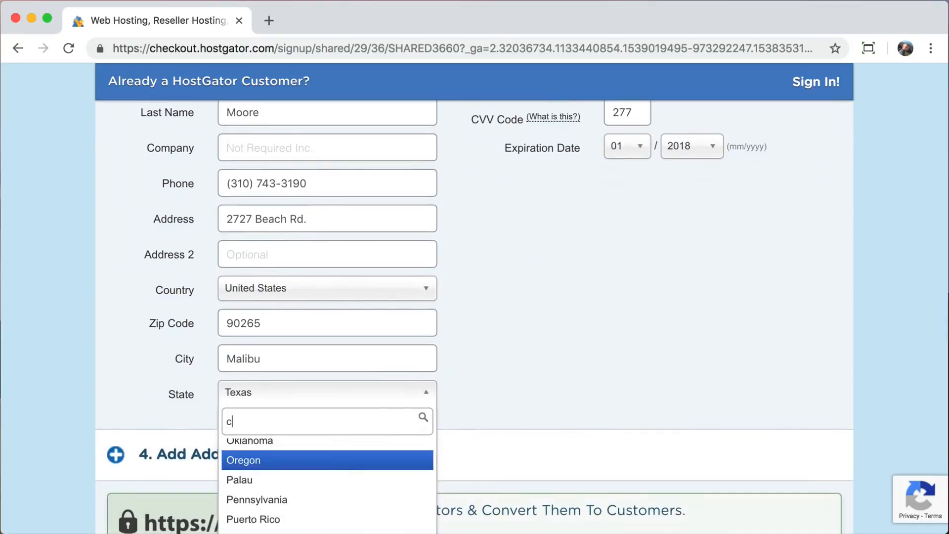
pyautogui.write('a')
pyautogui.click(267, 451)
pyautogui.scroll(6, 539, 351)
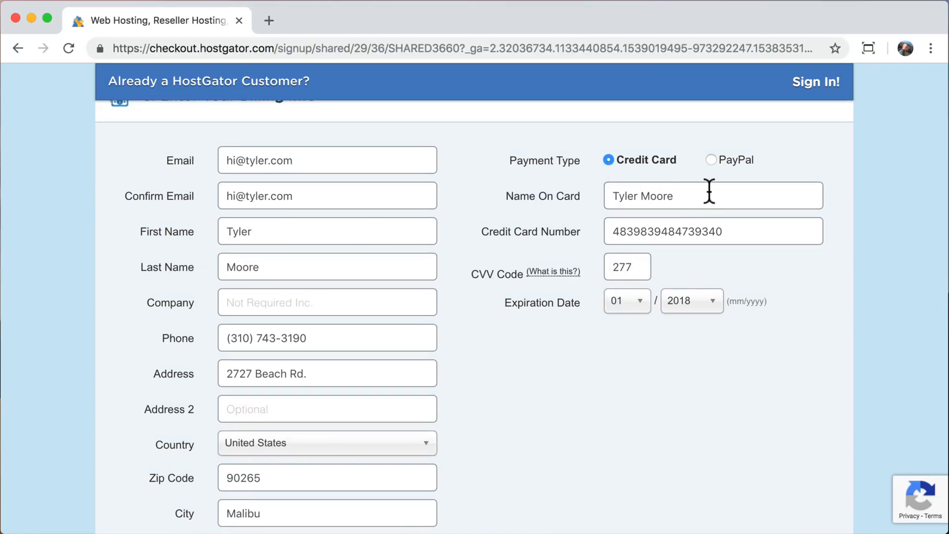
# Uncheck the SiteLock and CodeGuard site backup add-ons.
pyautogui.scroll(-10, 632, 373)
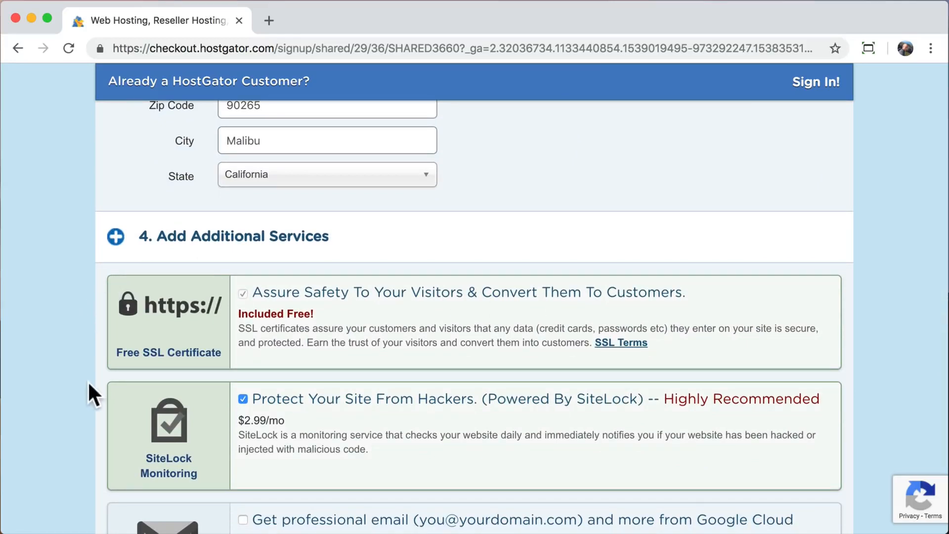
pyautogui.scroll(-3, 101, 388)
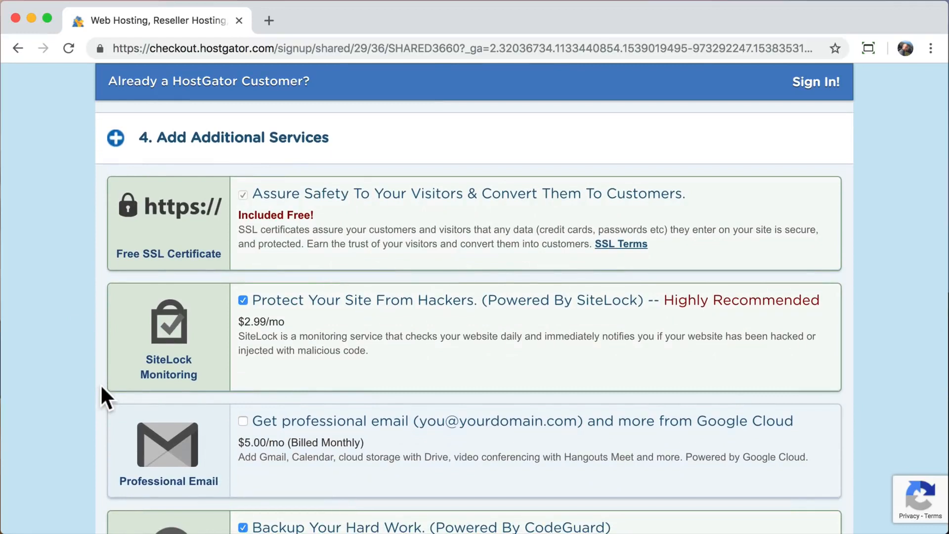
pyautogui.click(243, 300)
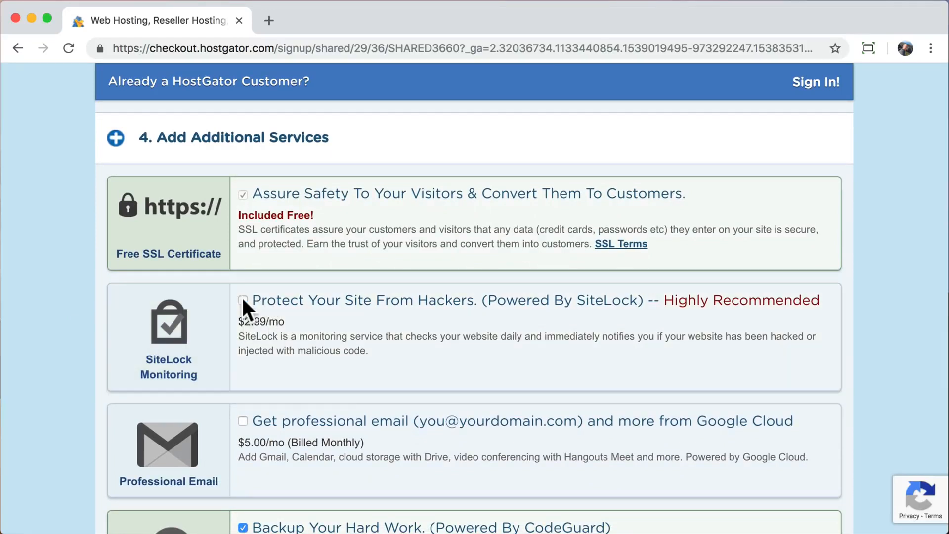
pyautogui.scroll(-4, 61, 381)
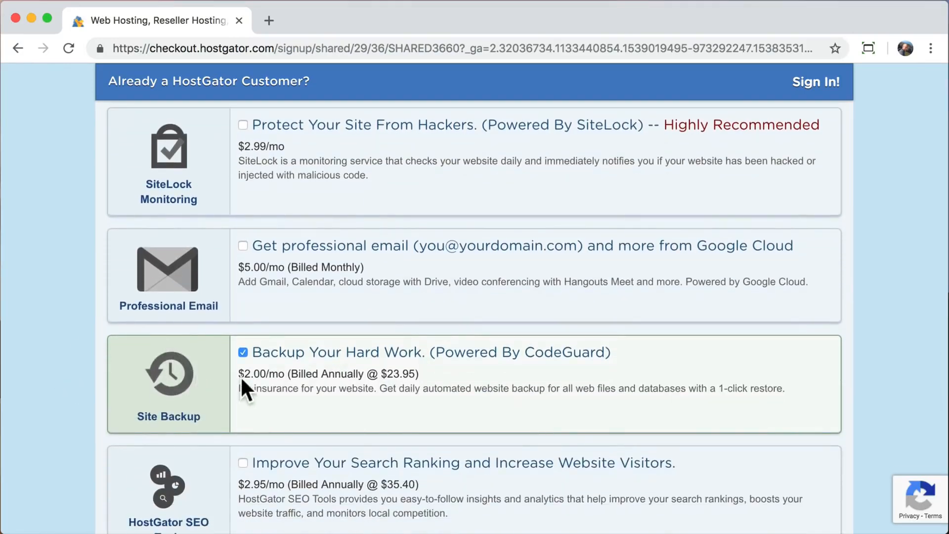
pyautogui.click(243, 353)
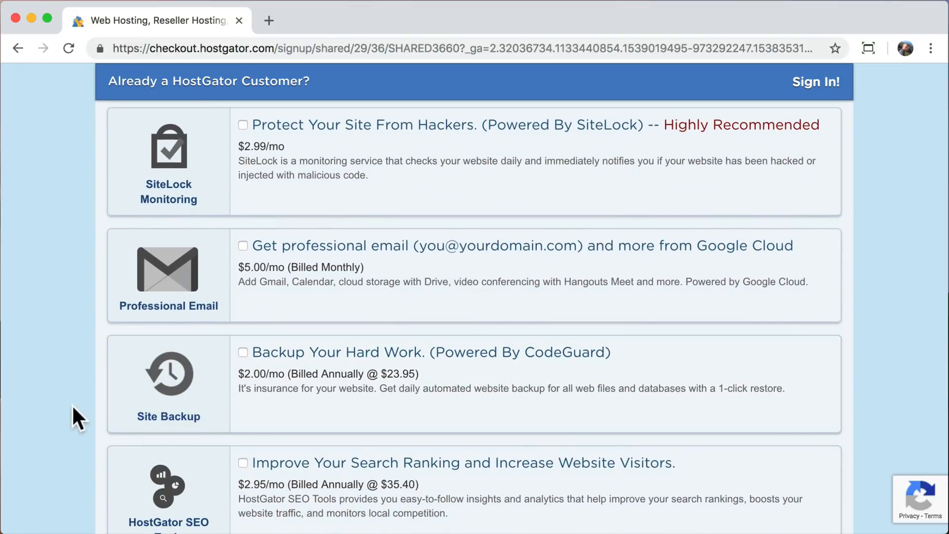
pyautogui.scroll(-4, 72, 420)
pyautogui.scroll(-3, 73, 409)
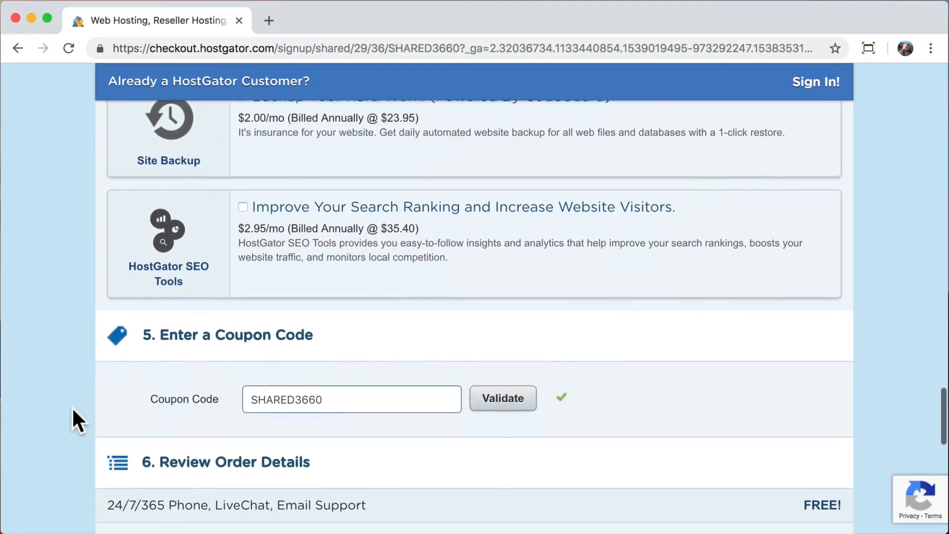
pyautogui.scroll(-3, 73, 410)
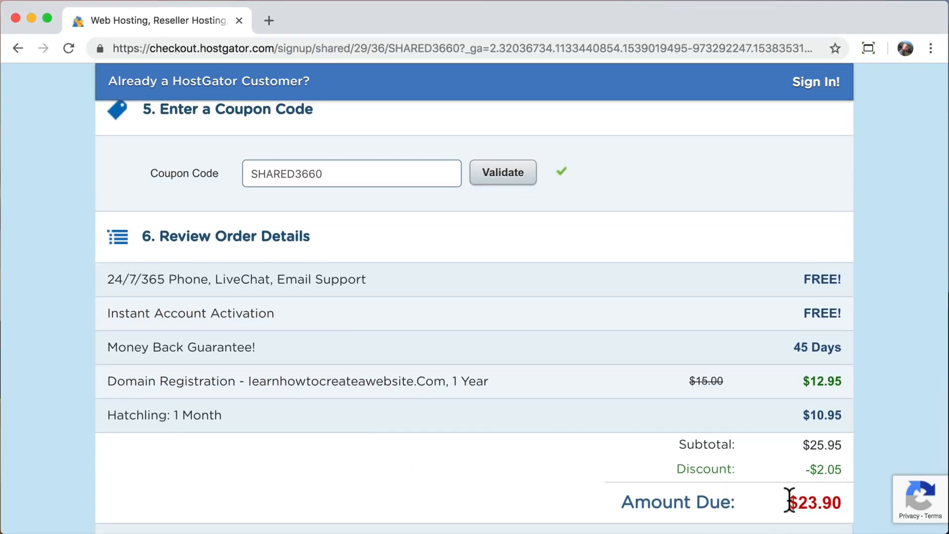
pyautogui.moveTo(789, 499); pyautogui.dragTo(833, 500)
pyautogui.click(831, 492)
pyautogui.scroll(-1, 704, 408)
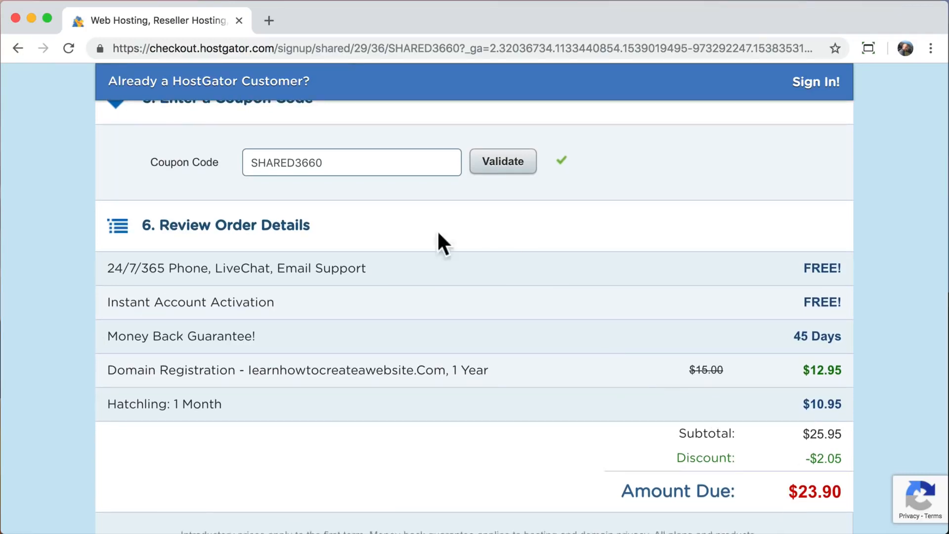
pyautogui.doubleClick(365, 159)
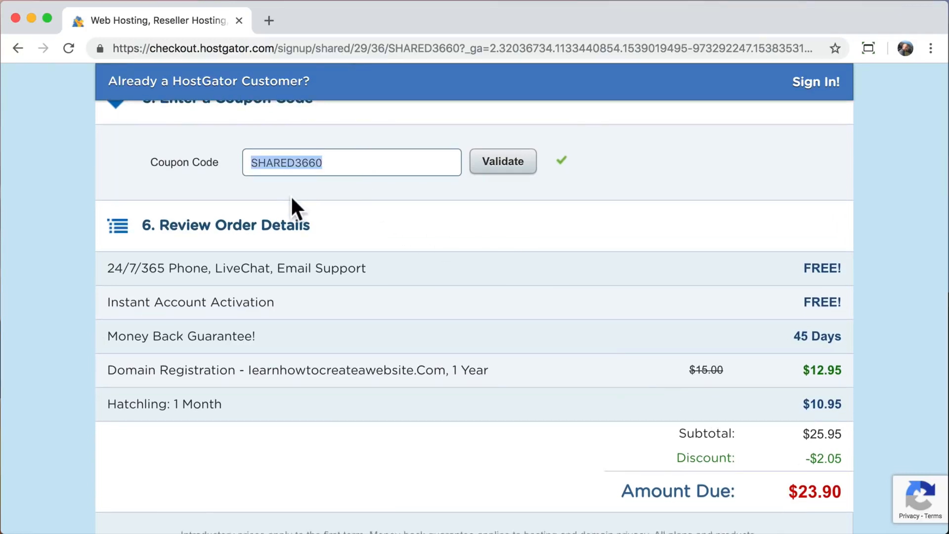
pyautogui.write('save')
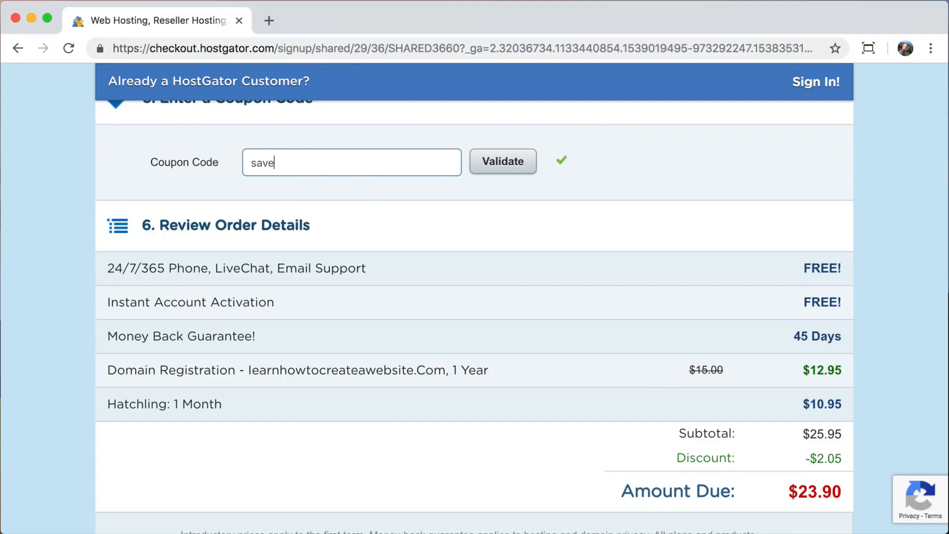
pyautogui.write('dode')
pyautogui.click(506, 165)
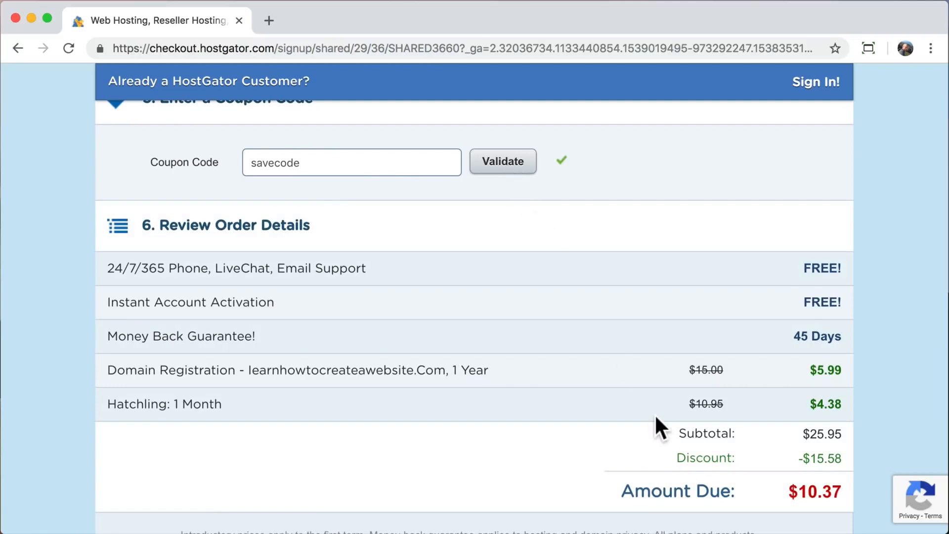
pyautogui.moveTo(790, 489); pyautogui.dragTo(842, 492)
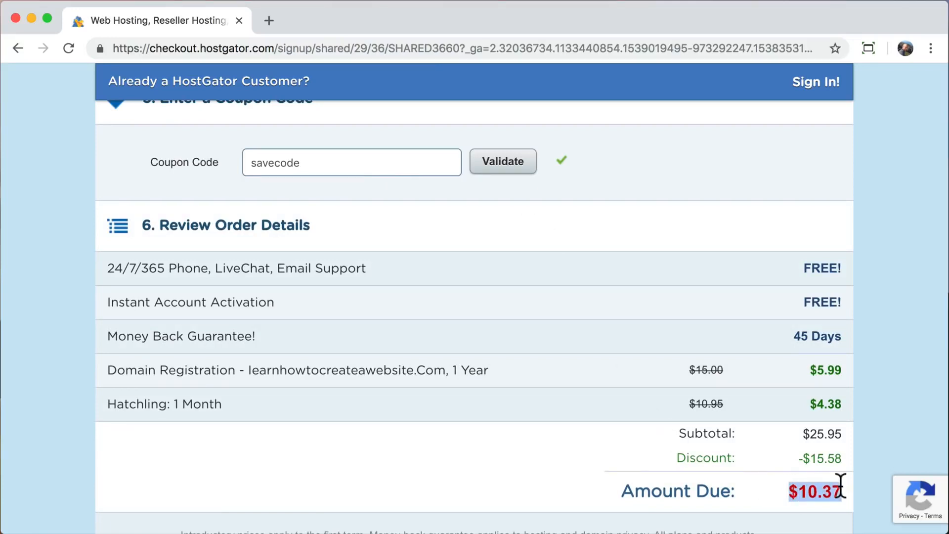
pyautogui.click(841, 487)
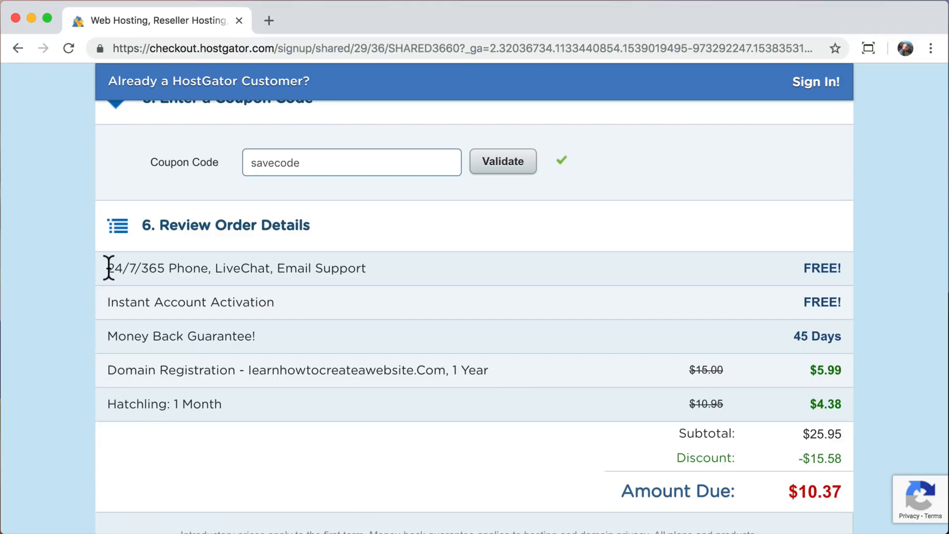
pyautogui.moveTo(109, 268); pyautogui.dragTo(352, 269)
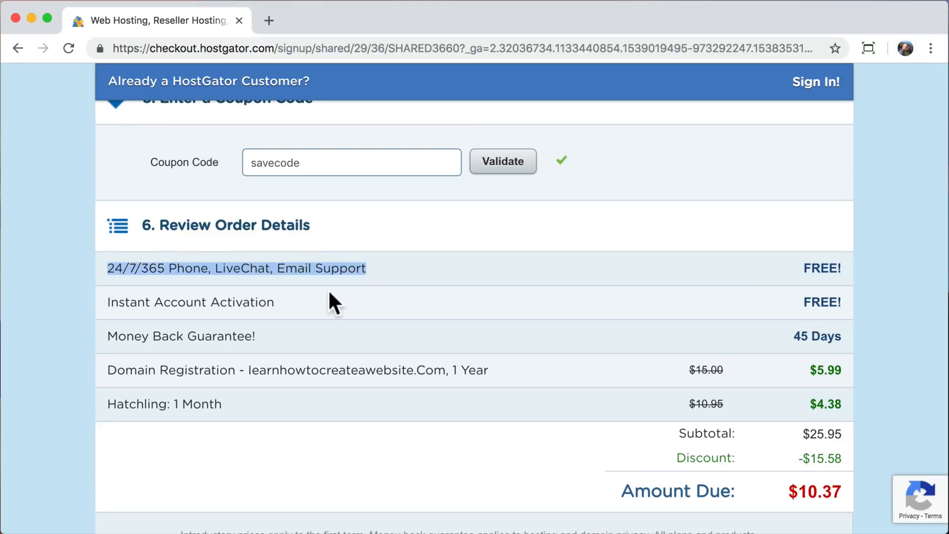
pyautogui.moveTo(276, 300); pyautogui.dragTo(122, 302)
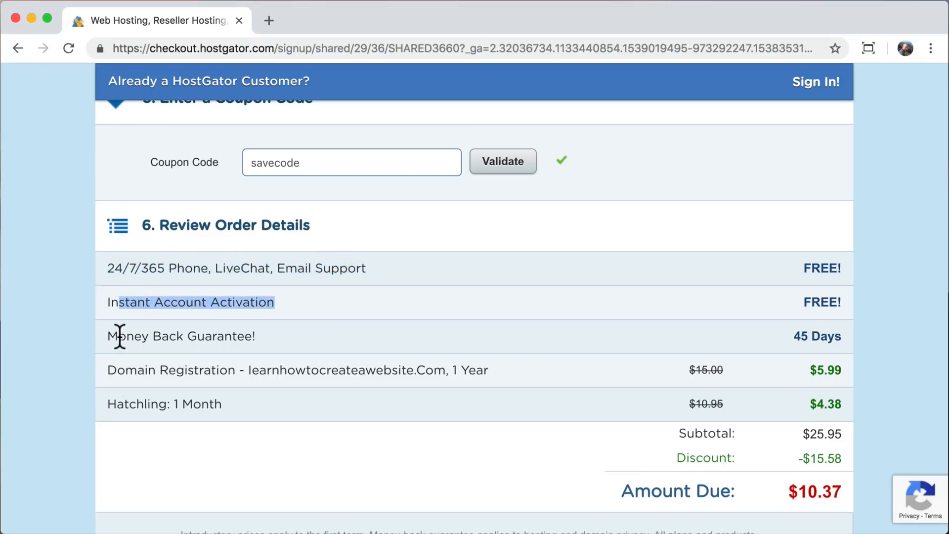
pyautogui.moveTo(120, 336); pyautogui.dragTo(245, 336)
pyautogui.moveTo(267, 369)
pyautogui.mouseDown()
pyautogui.moveTo(117, 373)
pyautogui.moveTo(125, 403)
pyautogui.moveTo(220, 403)
pyautogui.mouseUp()
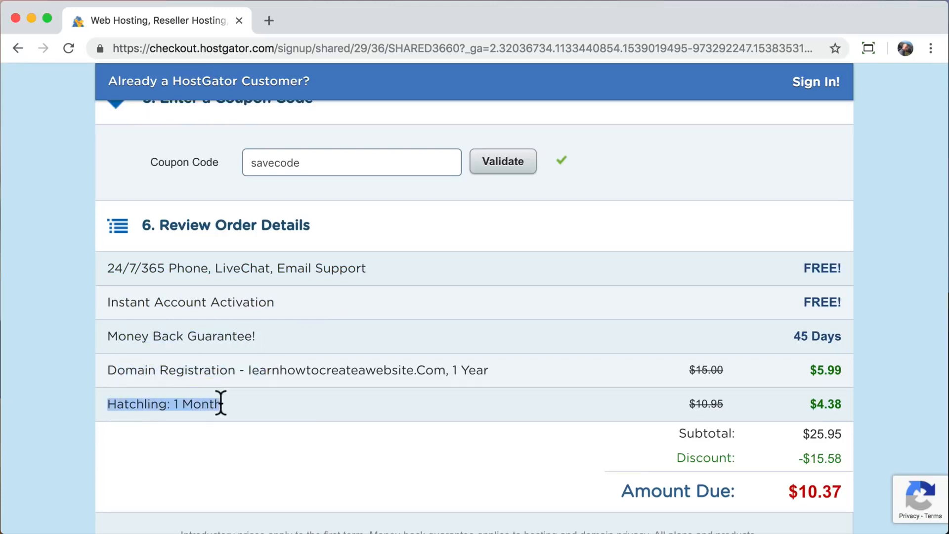
pyautogui.click(220, 403)
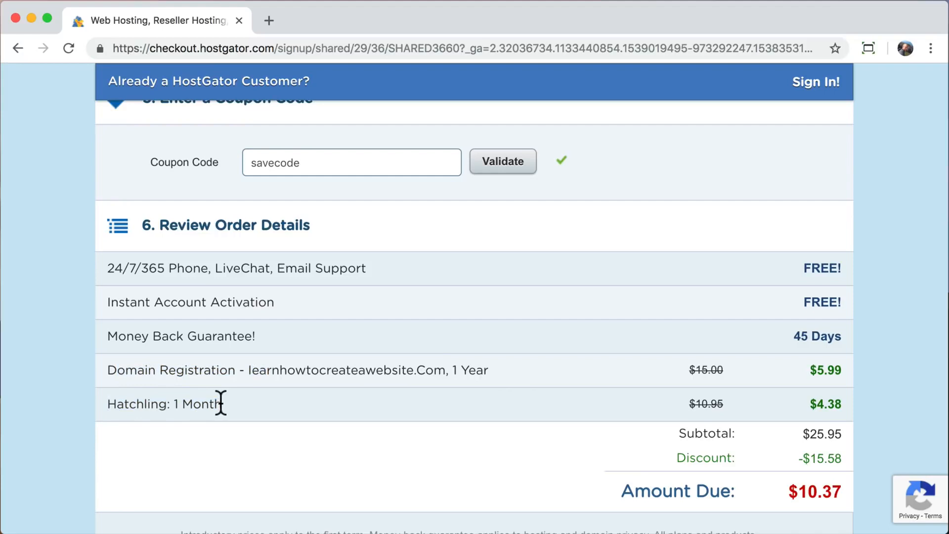
pyautogui.scroll(-5, 220, 403)
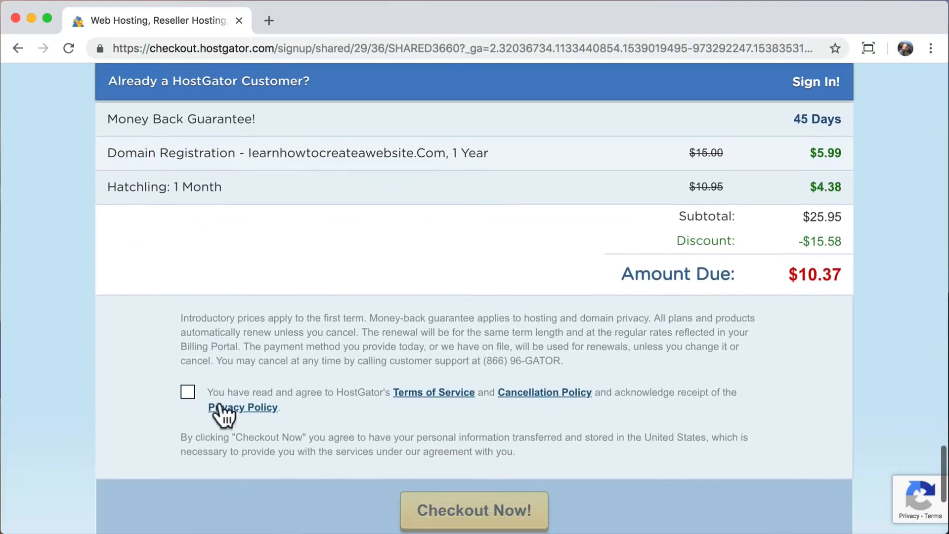
# Accept the terms of service and submit the order with Checkout Now!
pyautogui.click(188, 392)
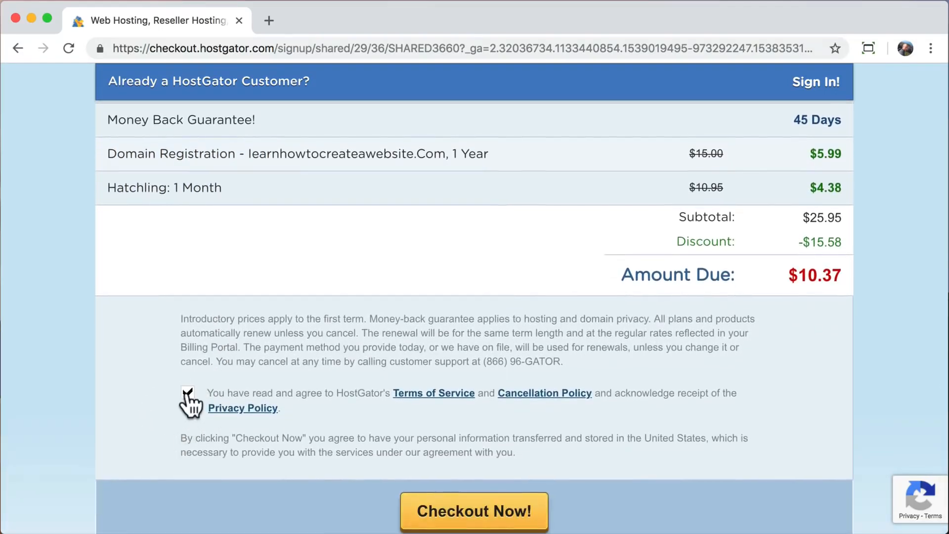
pyautogui.scroll(-1, 187, 394)
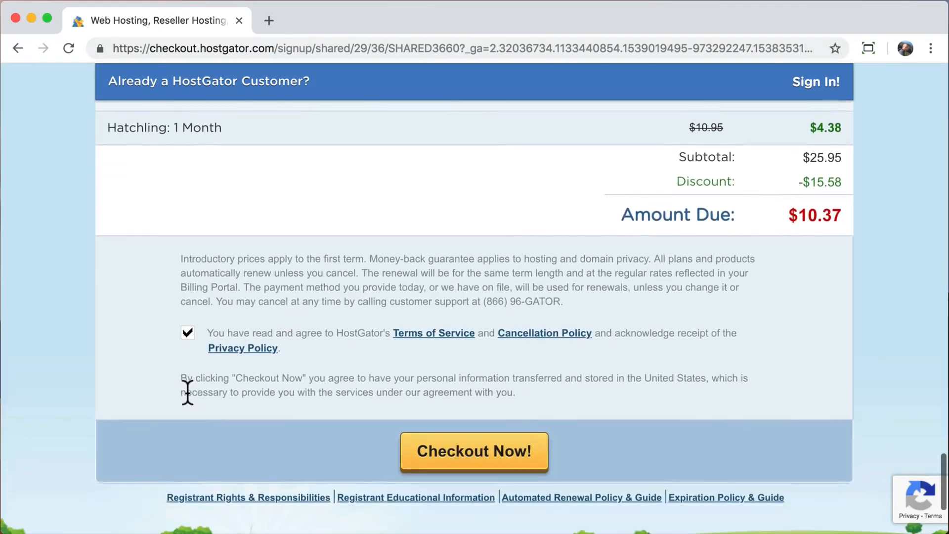
pyautogui.click(474, 462)
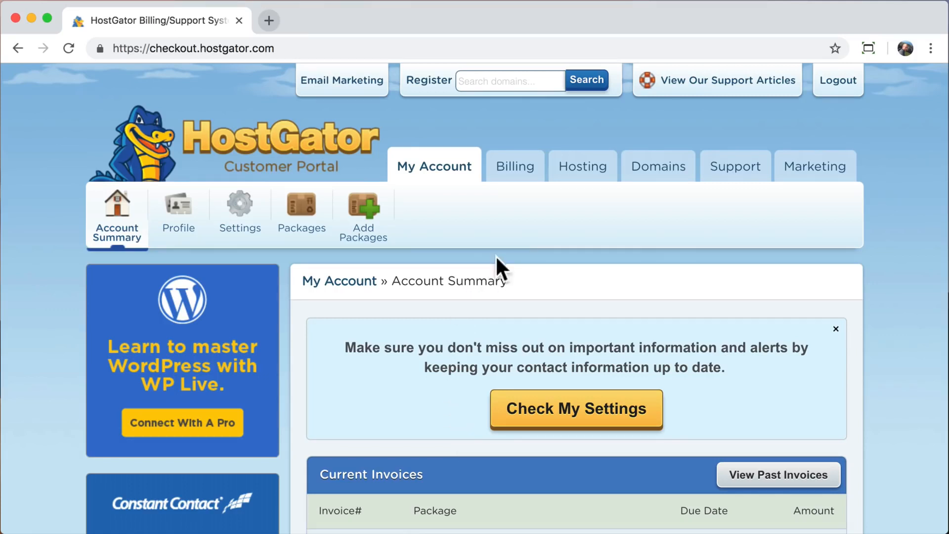
# From the account's Hosting section, launch WordPress 1 Click Installation.
pyautogui.click(579, 179)
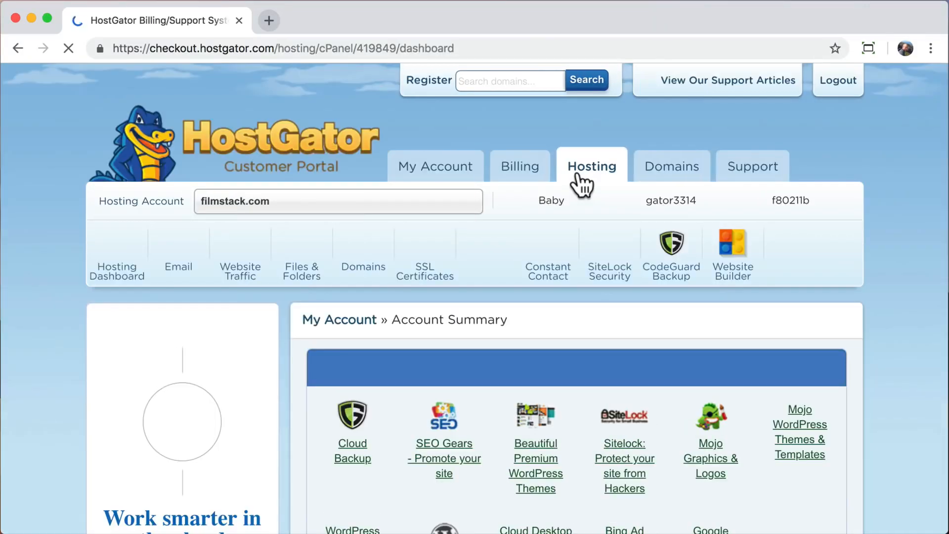
pyautogui.scroll(-5, 582, 185)
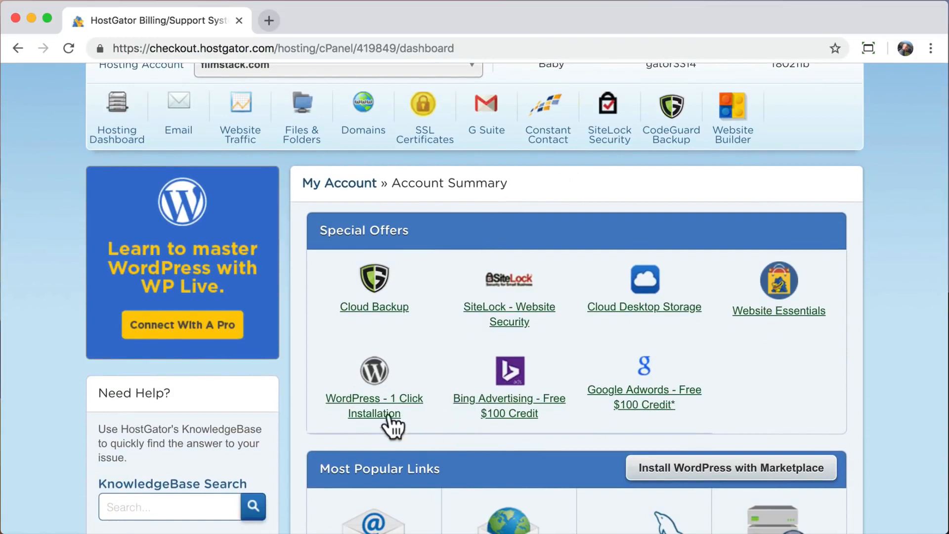
pyautogui.click(375, 383)
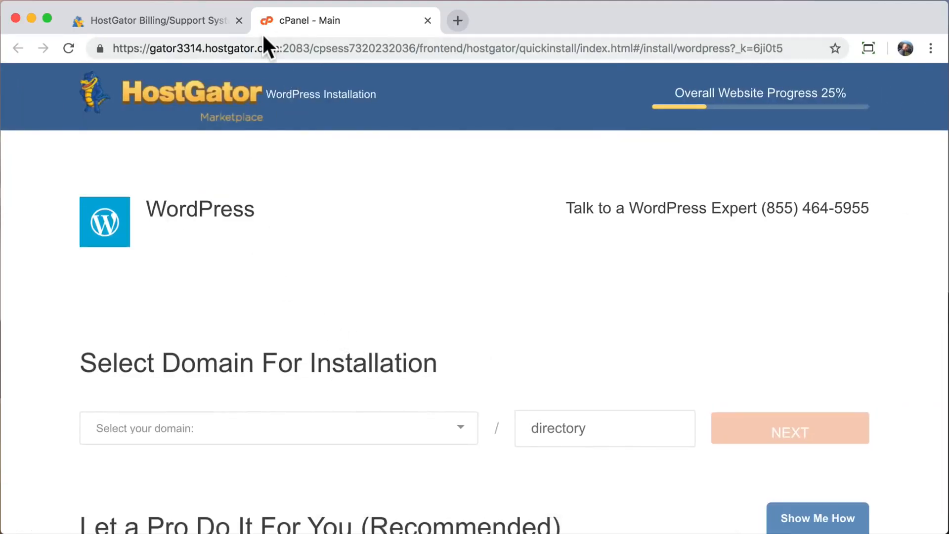
# Close the billing tab and pick learnhowtocreateawebsite.com as the install domain, leaving directory blank.
pyautogui.click(239, 20)
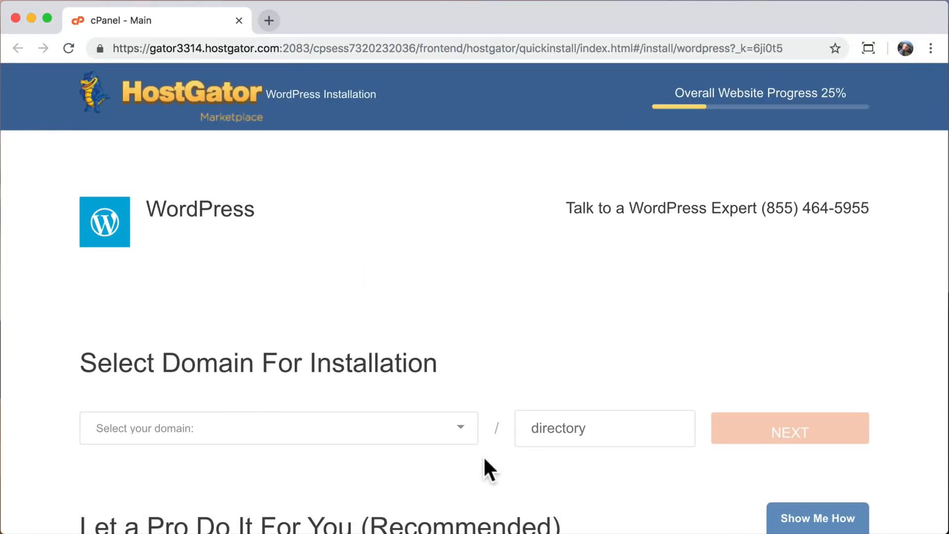
pyautogui.click(462, 434)
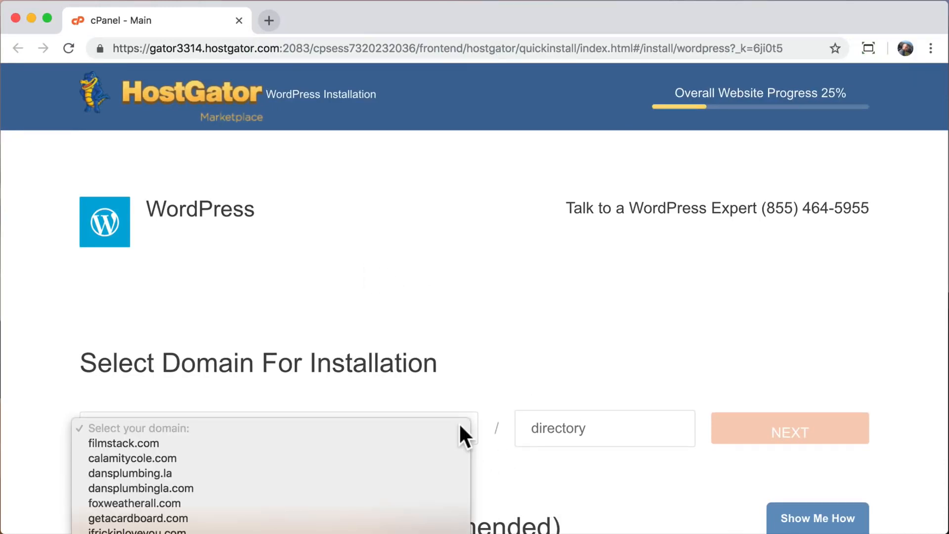
pyautogui.scroll(-3, 400, 479)
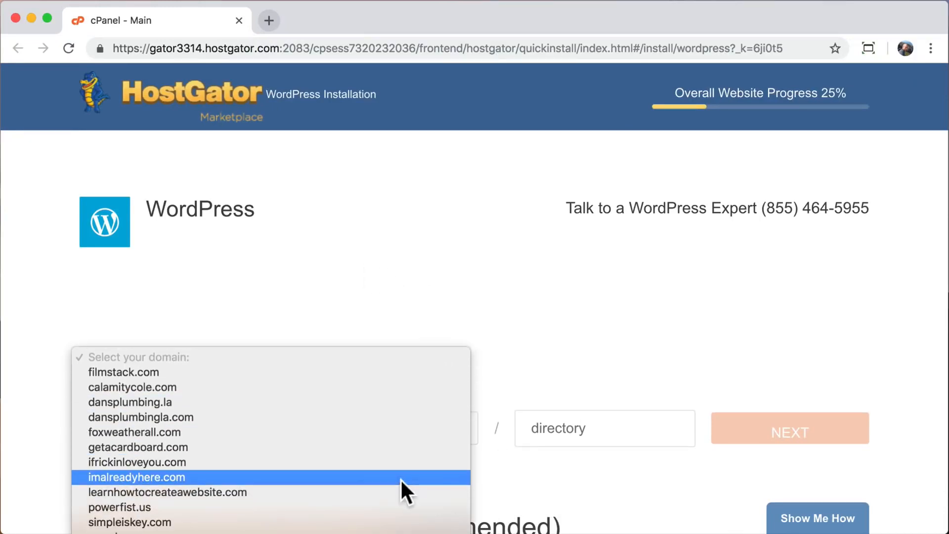
pyautogui.scroll(-2, 401, 479)
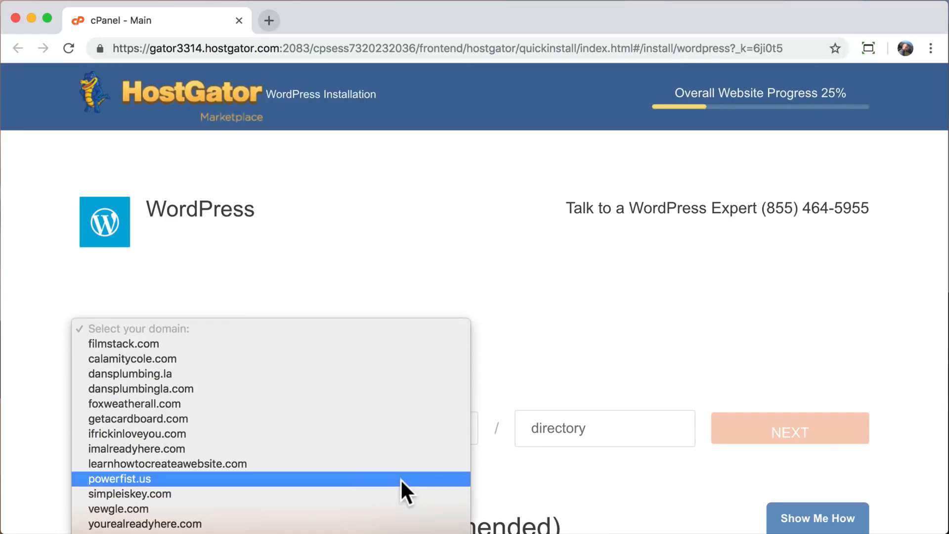
pyautogui.click(379, 464)
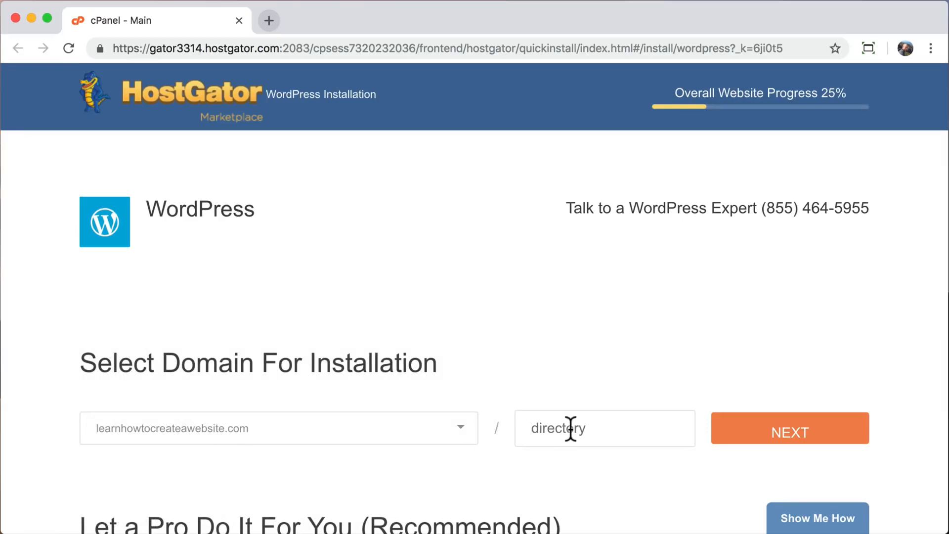
pyautogui.click(585, 427)
pyautogui.scroll(-5, 454, 460)
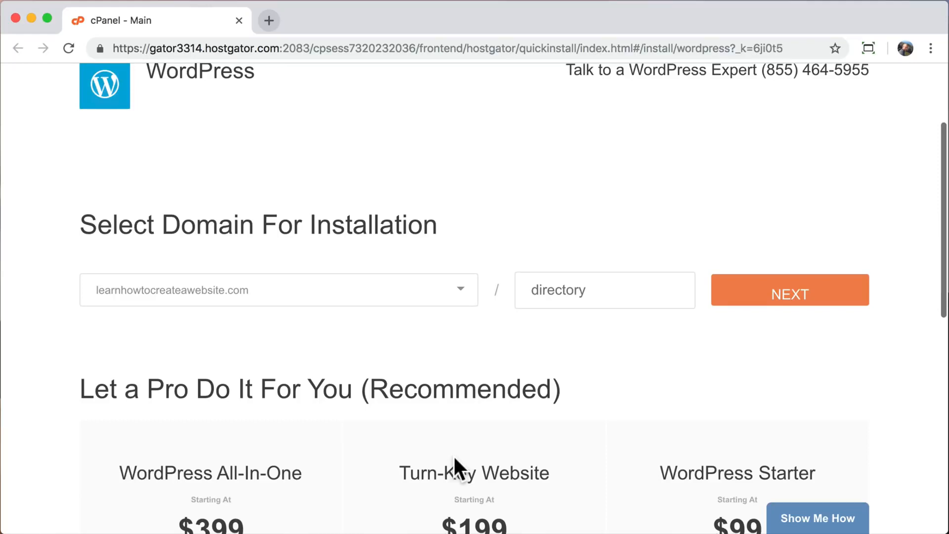
# Enter blog title 'Create a Website' and admin username 'admin' in the install settings.
pyautogui.click(766, 303)
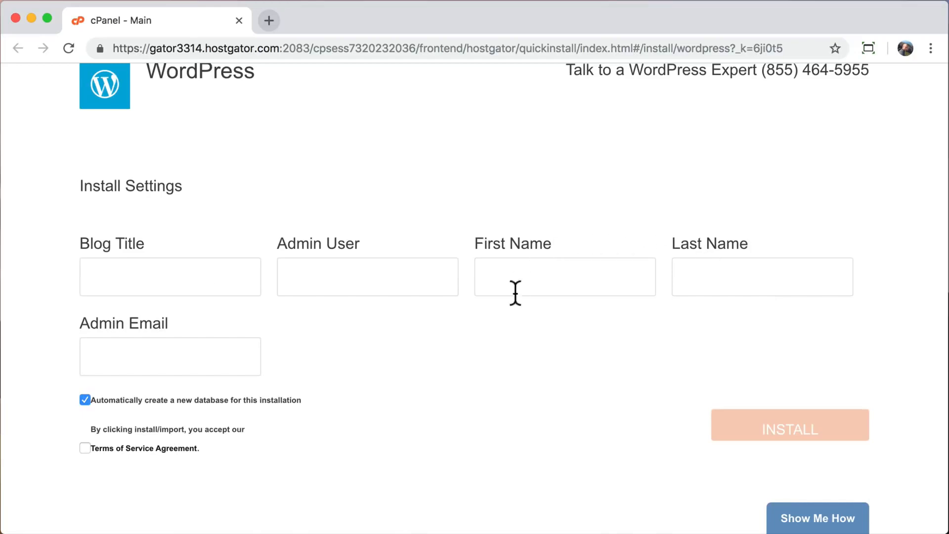
pyautogui.click(211, 277)
pyautogui.write('Create a Website')
pyautogui.press('Tab')
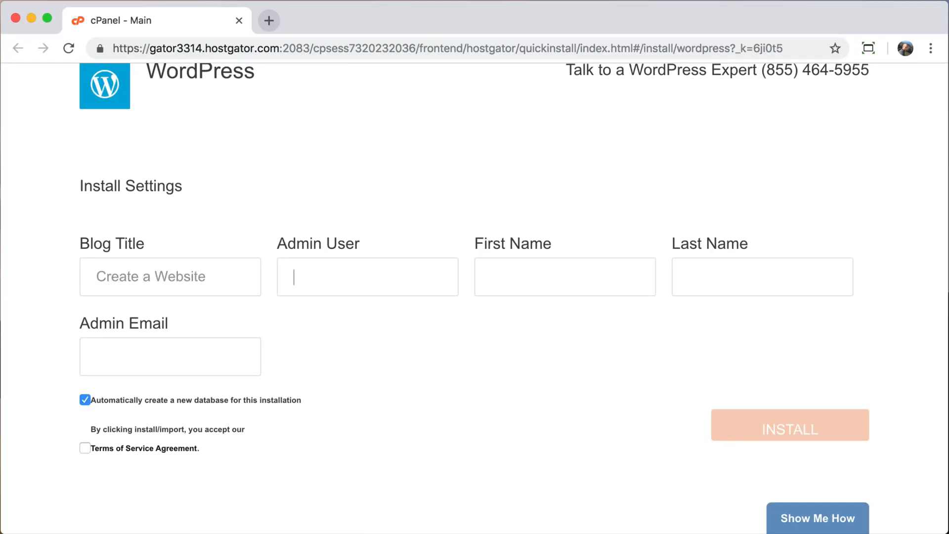
pyautogui.write('admin')
# Fill in the admin's first name, last name and e-mail, accept the terms, and install WordPress.
pyautogui.press('Tab')
pyautogui.press('Tab')
pyautogui.press('Tab')
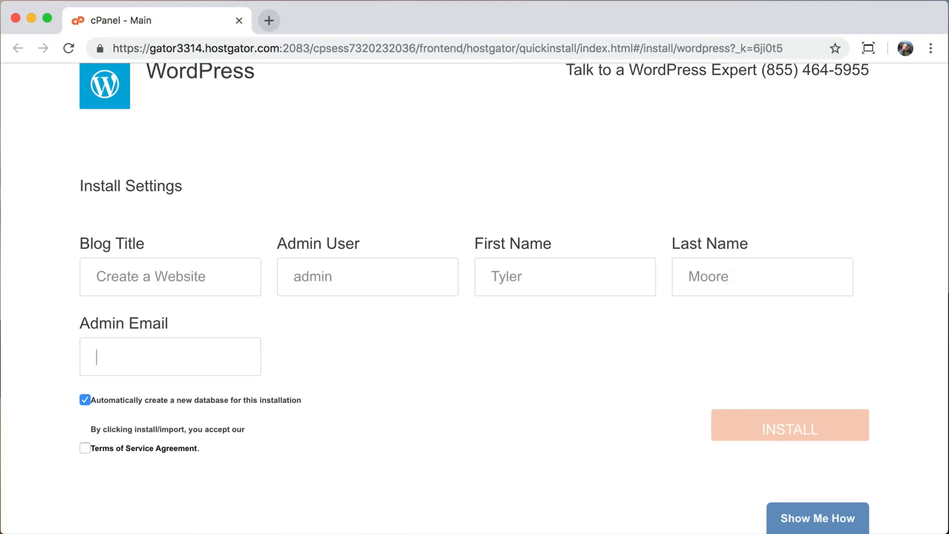
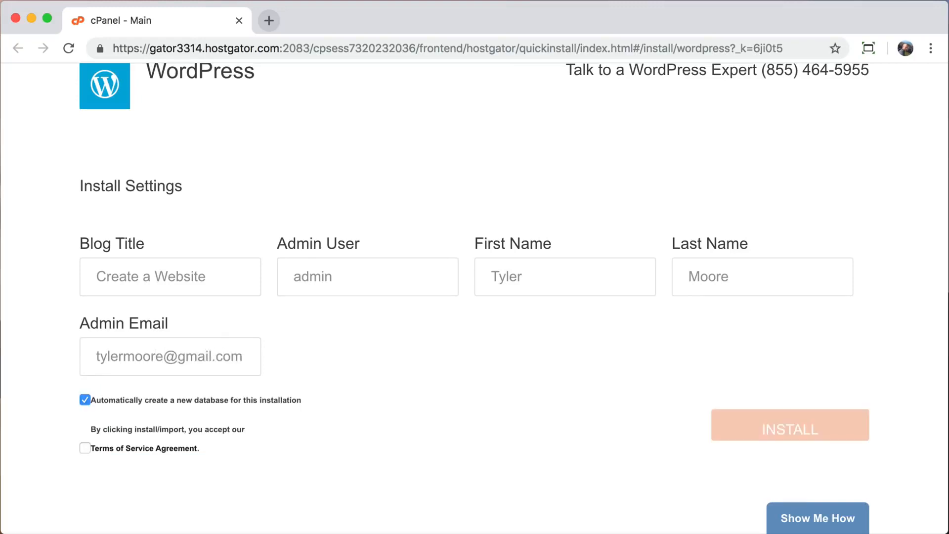
pyautogui.click(85, 448)
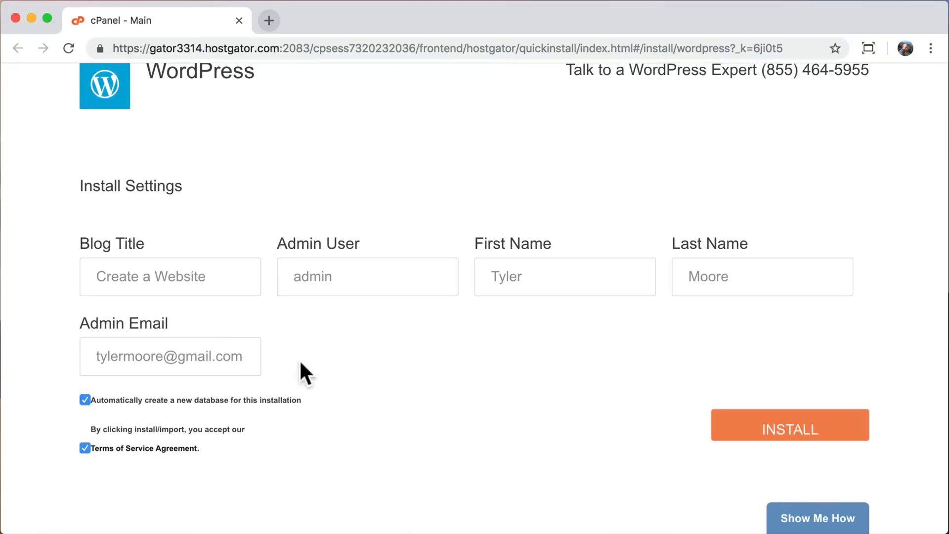
pyautogui.click(775, 435)
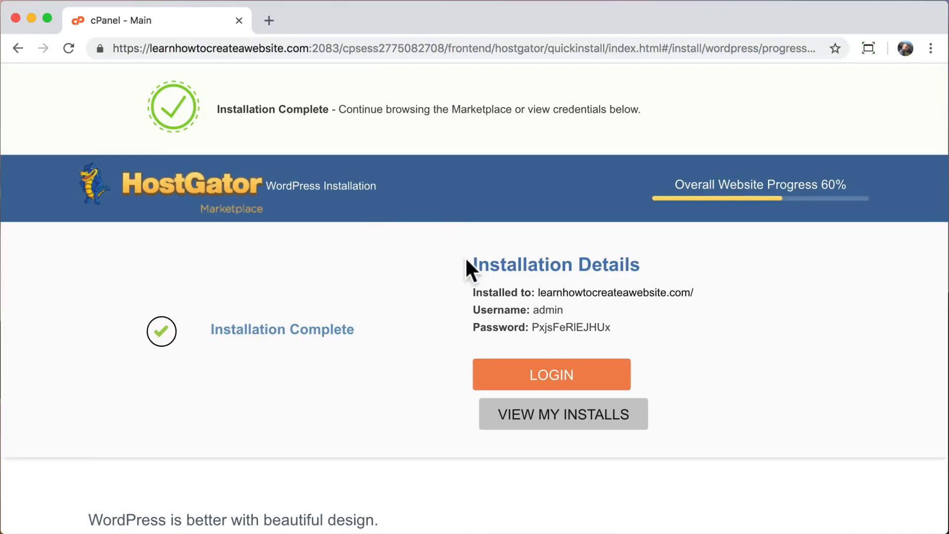
# Copy the installed-to, username and password details, then select the installed domain name.
pyautogui.moveTo(474, 265); pyautogui.dragTo(650, 262)
pyautogui.click(670, 259)
pyautogui.moveTo(473, 292); pyautogui.dragTo(636, 329)
pyautogui.rightClick(511, 292)
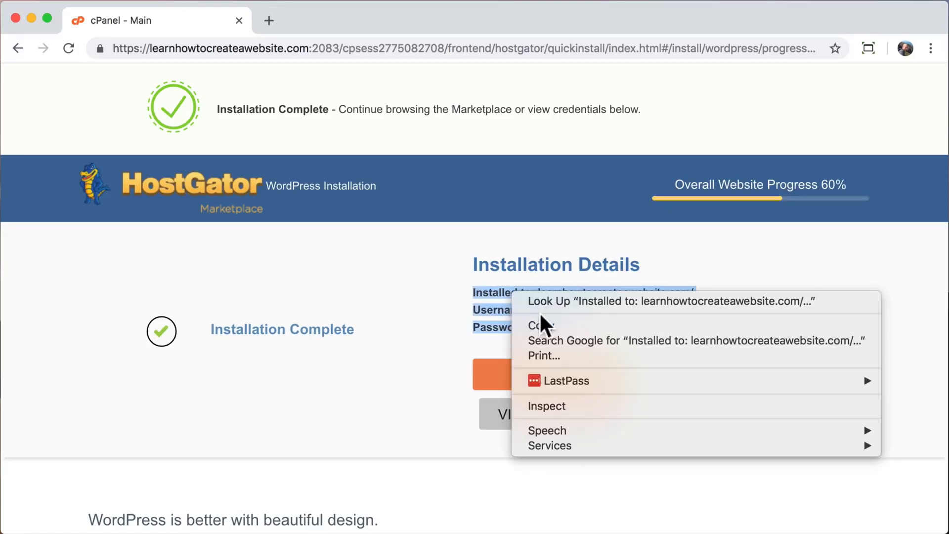
pyautogui.click(544, 325)
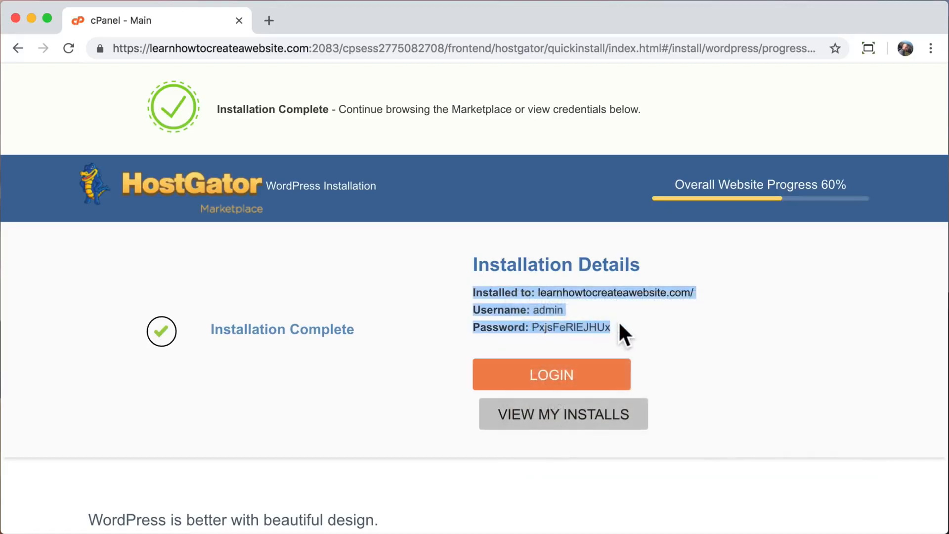
pyautogui.click(634, 326)
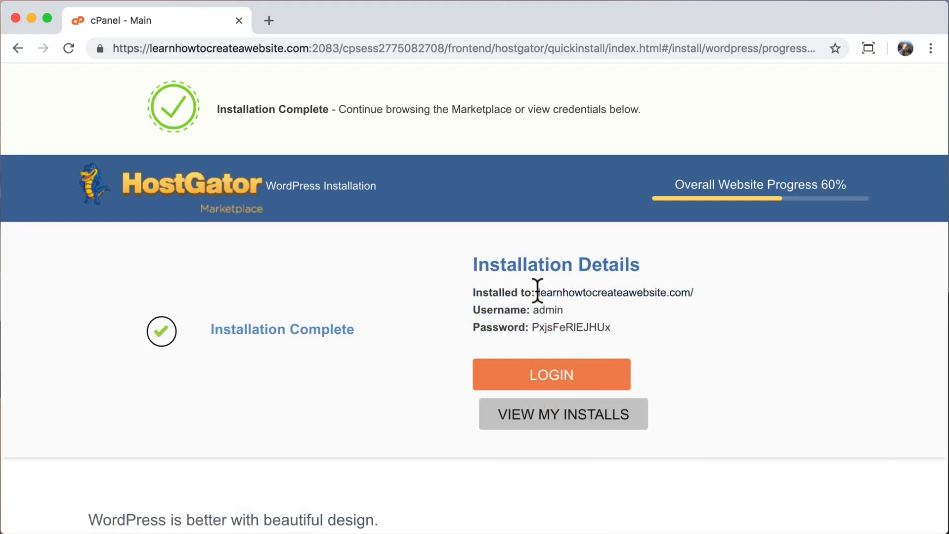
pyautogui.moveTo(538, 292); pyautogui.dragTo(689, 293)
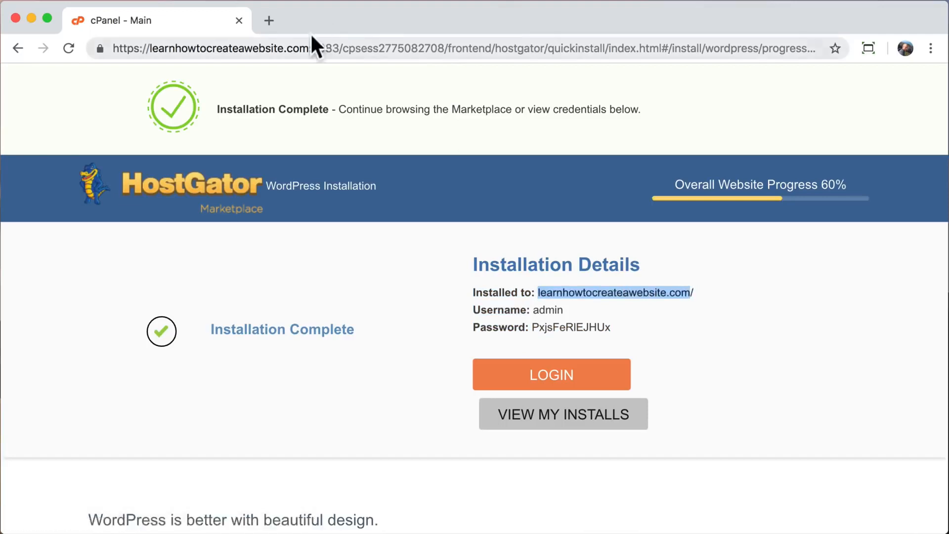
pyautogui.click(268, 20)
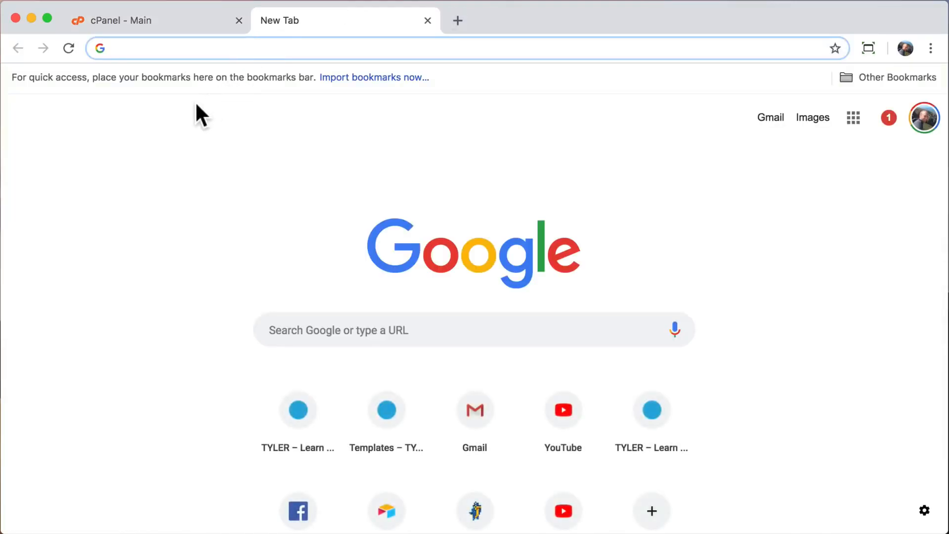
pyautogui.press('super+v')
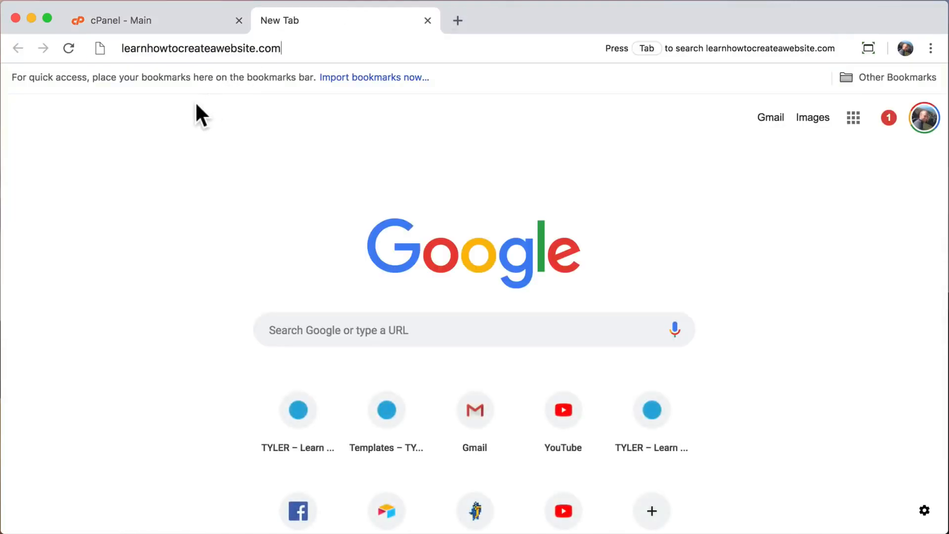
pyautogui.press('Return')
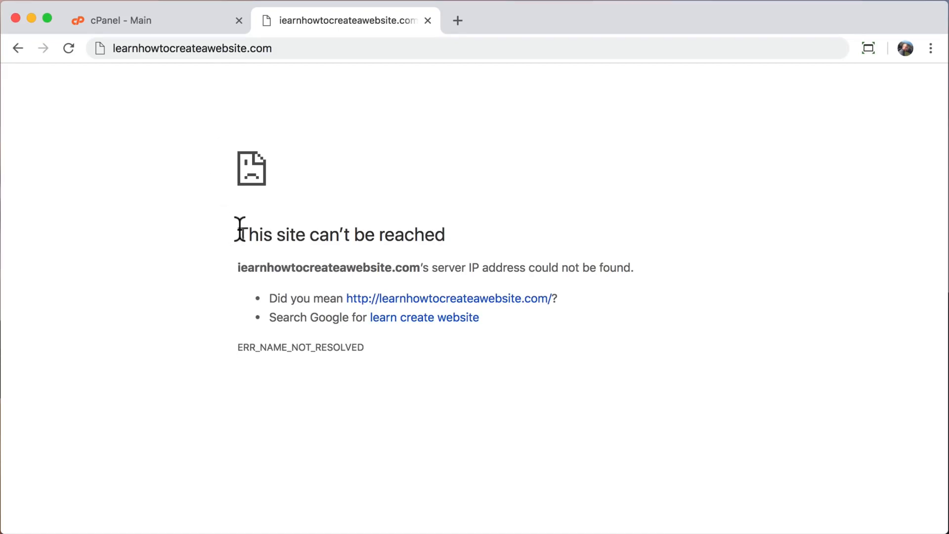
pyautogui.moveTo(240, 230); pyautogui.dragTo(530, 351)
pyautogui.click(530, 351)
pyautogui.click(426, 22)
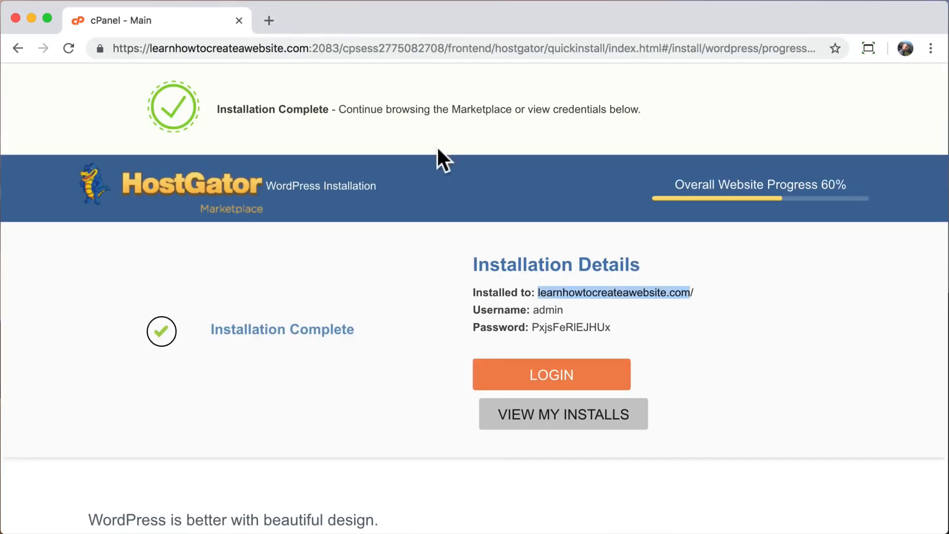
pyautogui.click(403, 332)
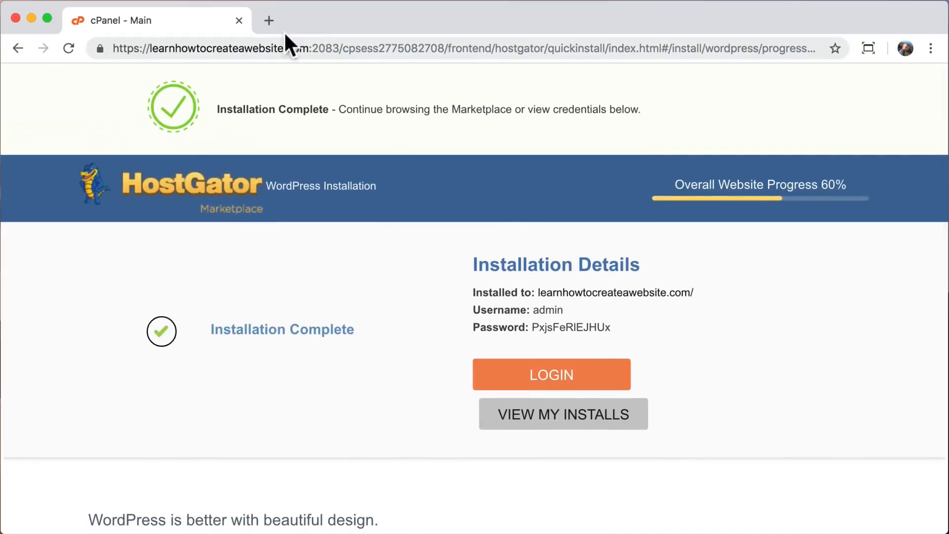
# Load learnhowtocreateawebsite.com in a new tab and check its Website Coming Soon page.
pyautogui.click(269, 21)
pyautogui.write('learnhowto')
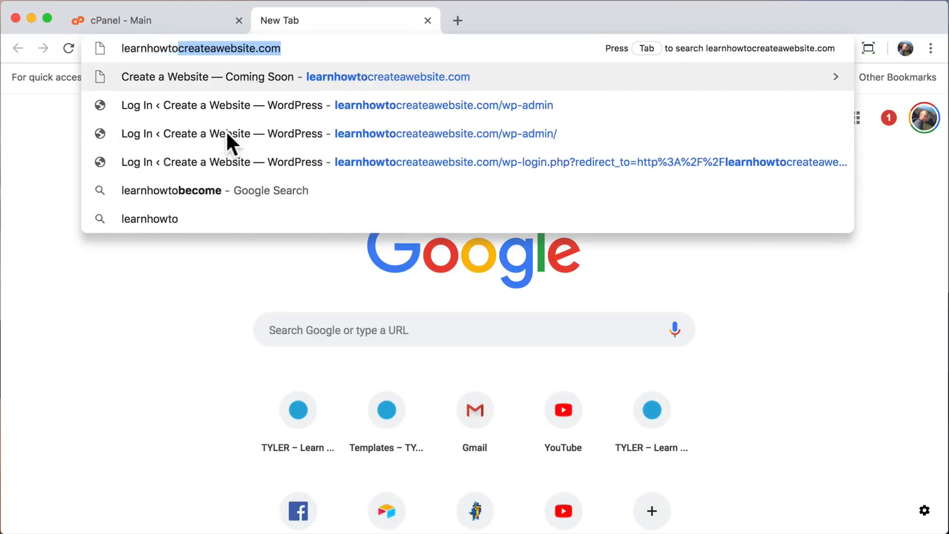
pyautogui.write('createawebsite')
pyautogui.press('Return')
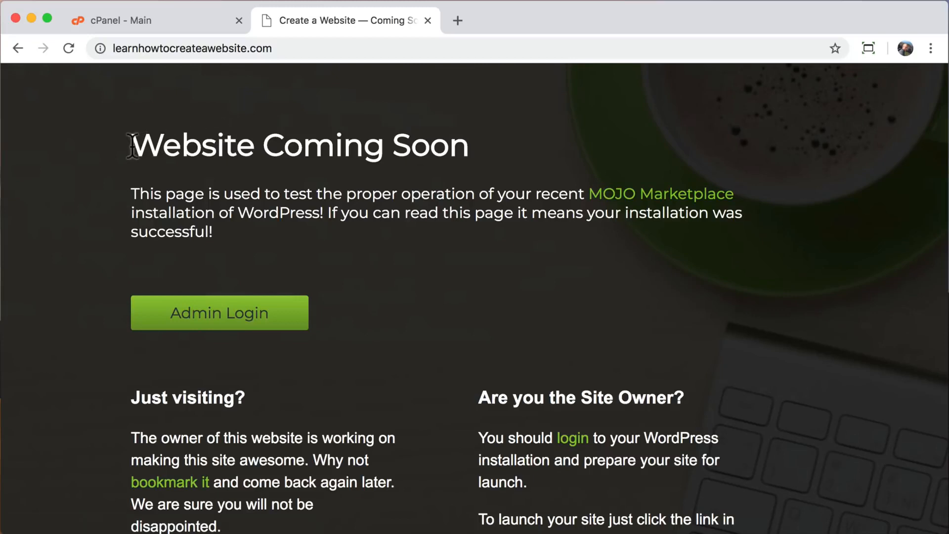
pyautogui.moveTo(131, 144); pyautogui.dragTo(462, 154)
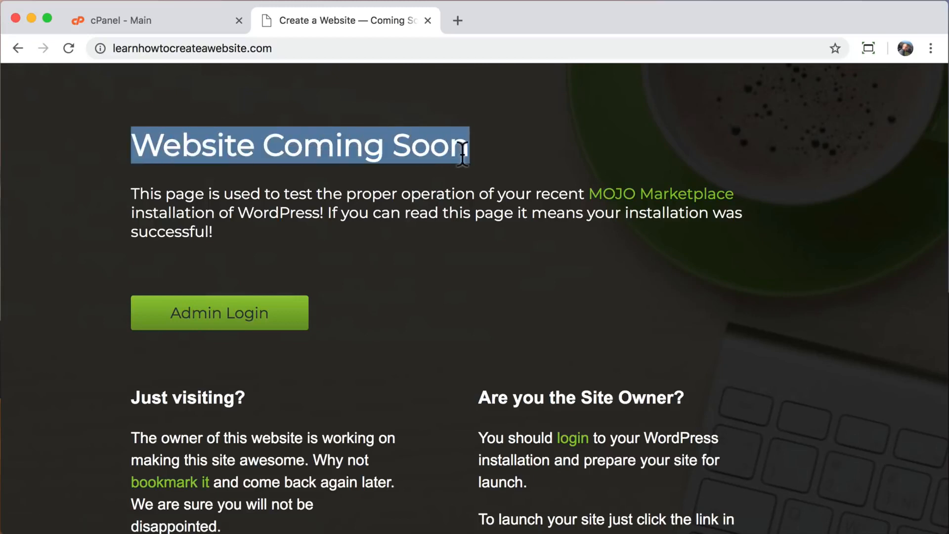
pyautogui.click(462, 154)
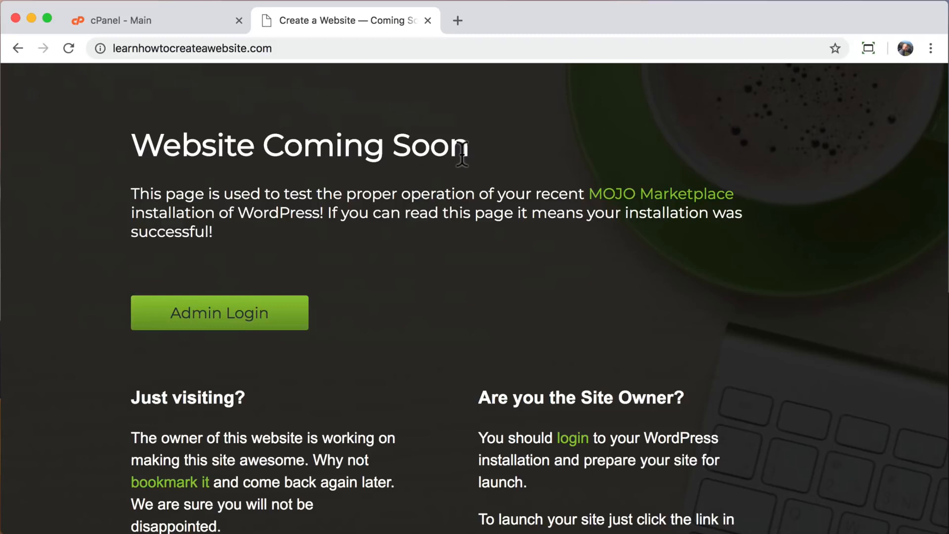
pyautogui.click(329, 49)
pyautogui.click(328, 49)
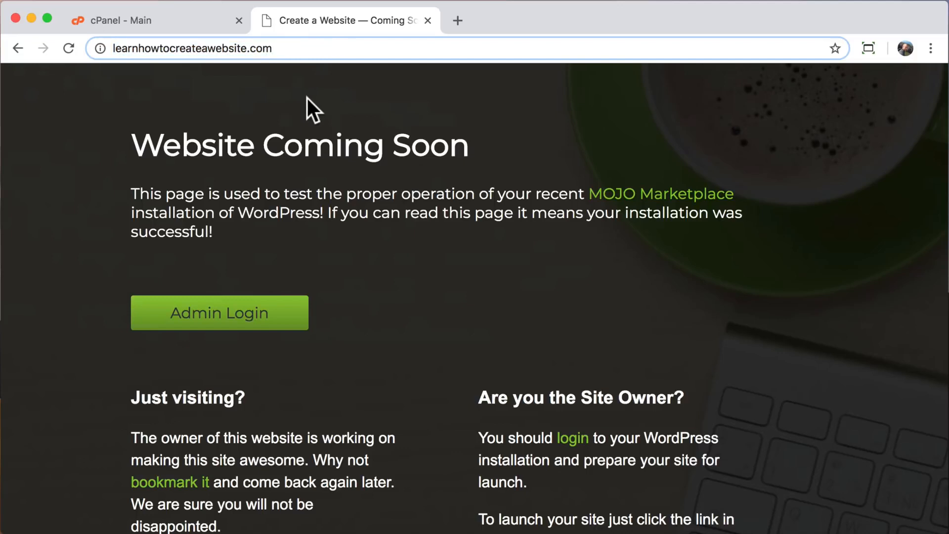
# Go to the site's /wp-admin login page and copy the generated admin password from cPanel.
pyautogui.write('/wp-admin')
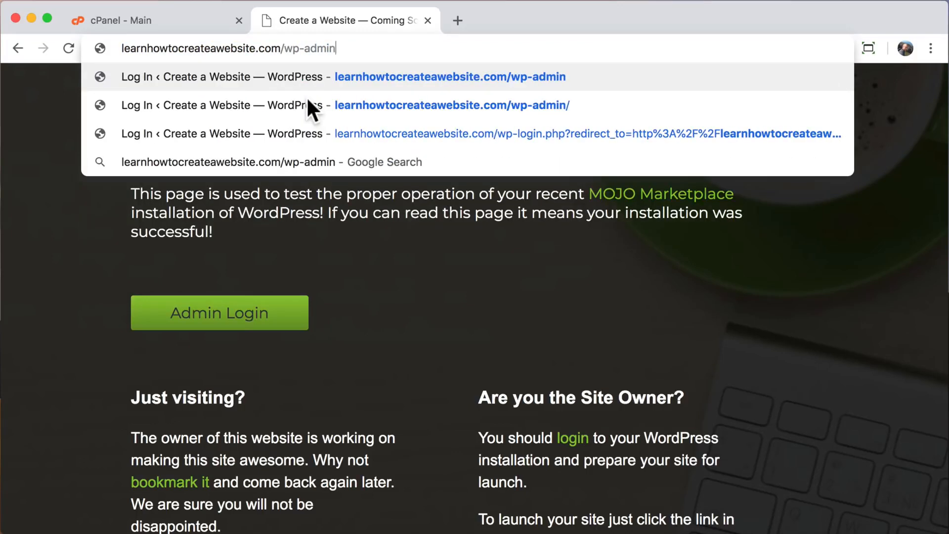
pyautogui.press('Return')
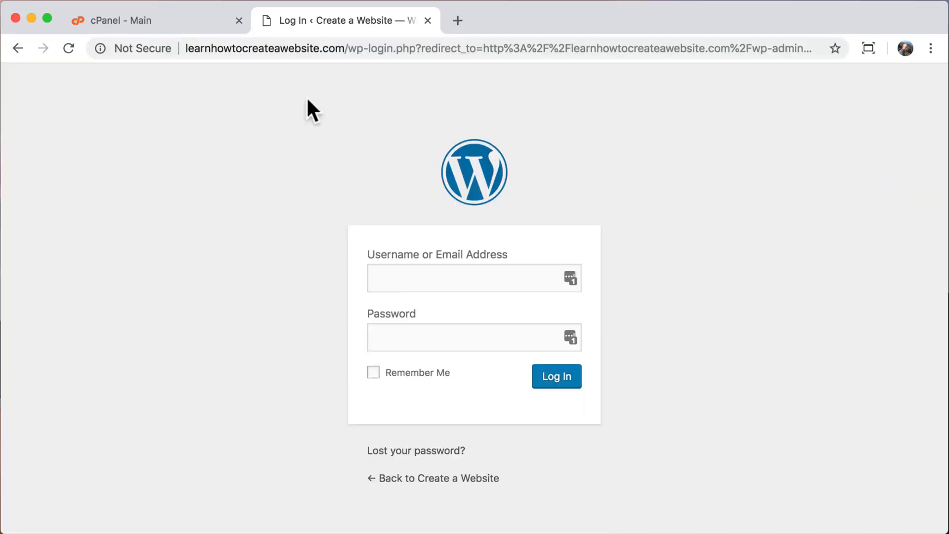
pyautogui.click(188, 22)
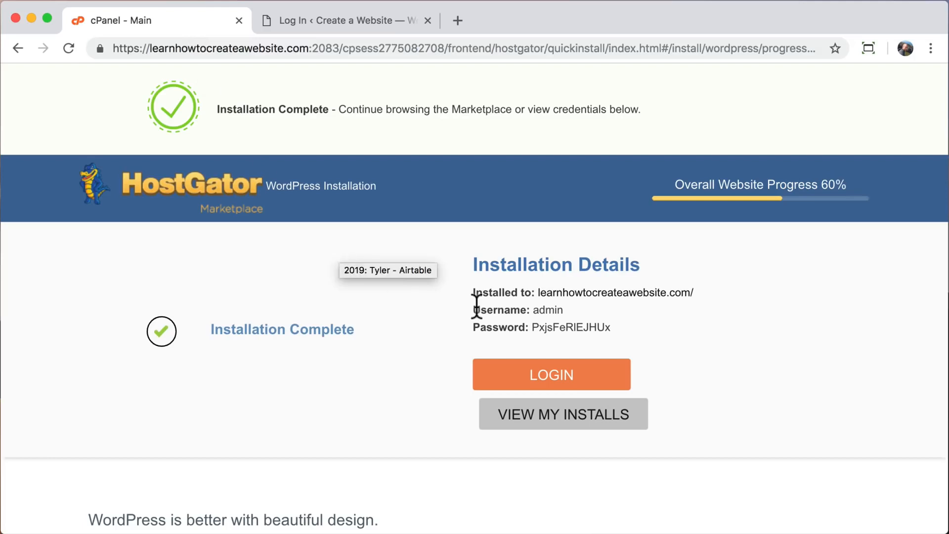
pyautogui.moveTo(533, 328); pyautogui.dragTo(611, 327)
pyautogui.rightClick(588, 324)
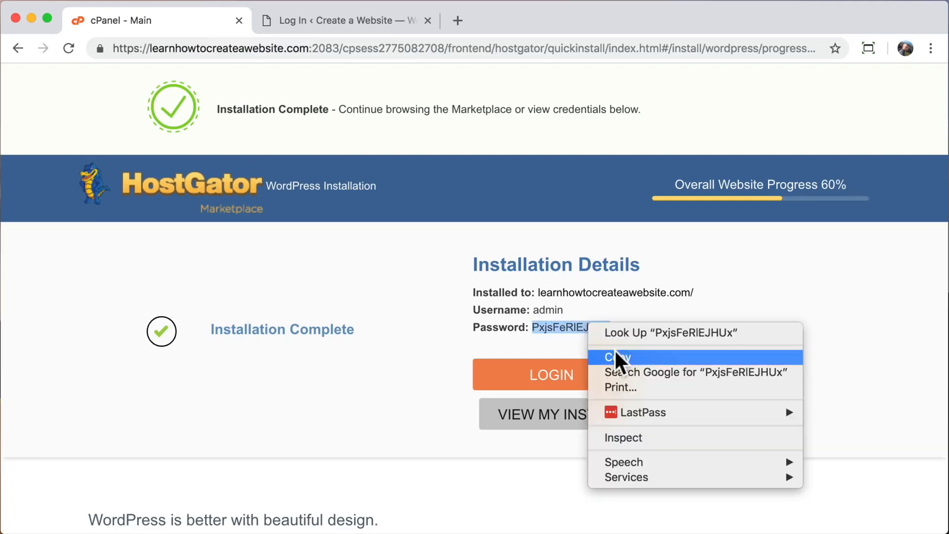
pyautogui.click(615, 355)
# Log in as 'admin' using the pasted password.
pyautogui.click(346, 22)
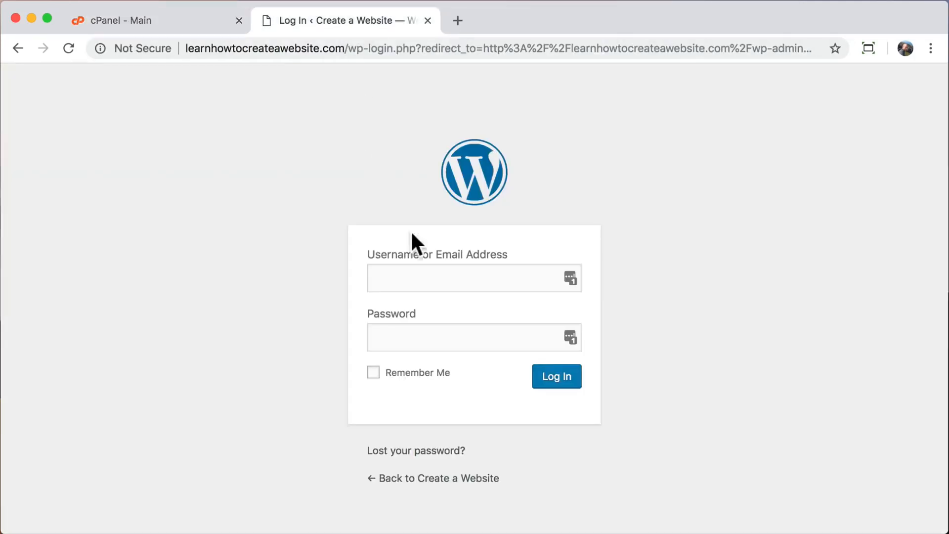
pyautogui.click(413, 278)
pyautogui.write('admin')
pyautogui.press('Tab')
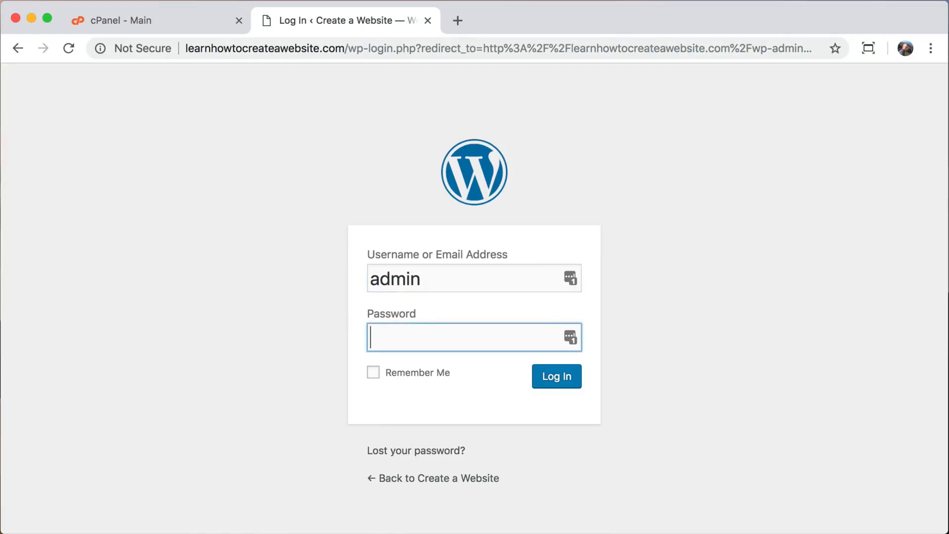
pyautogui.rightClick(397, 337)
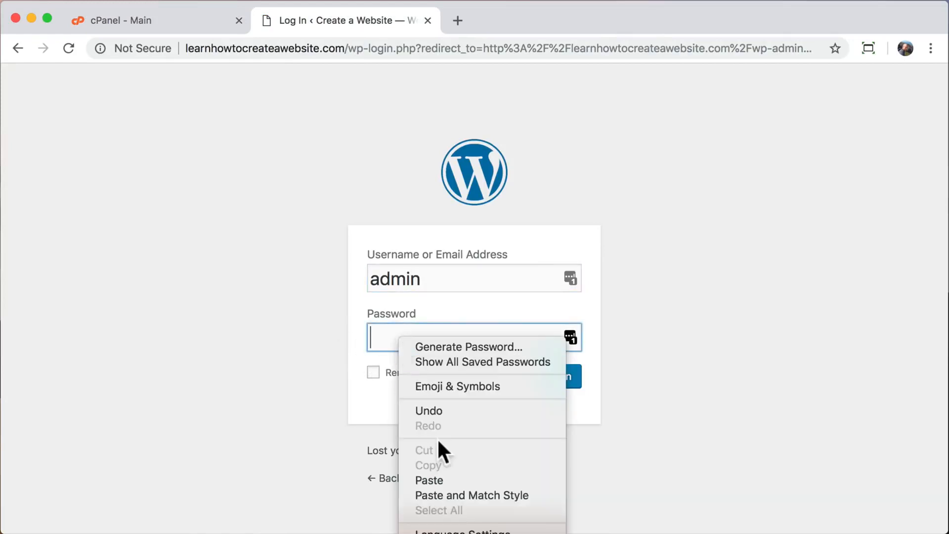
pyautogui.click(441, 479)
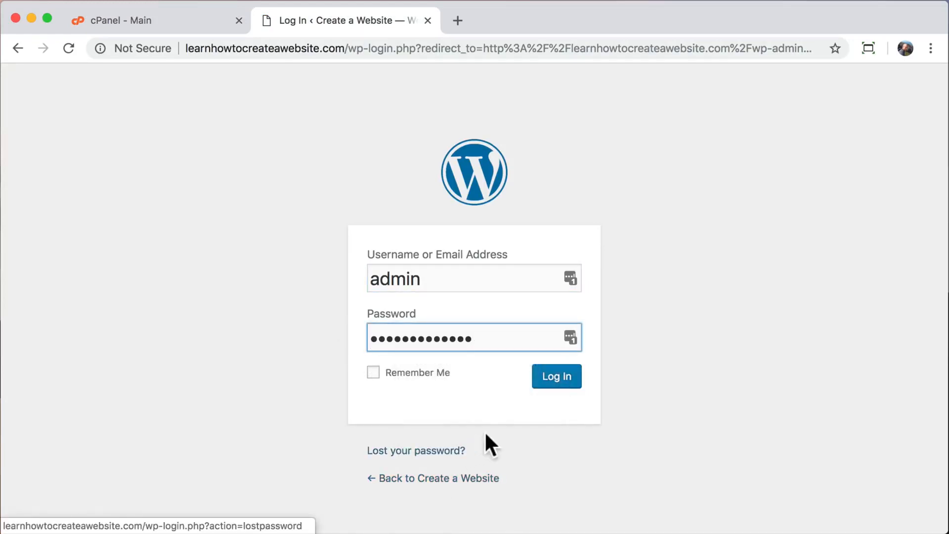
pyautogui.click(562, 380)
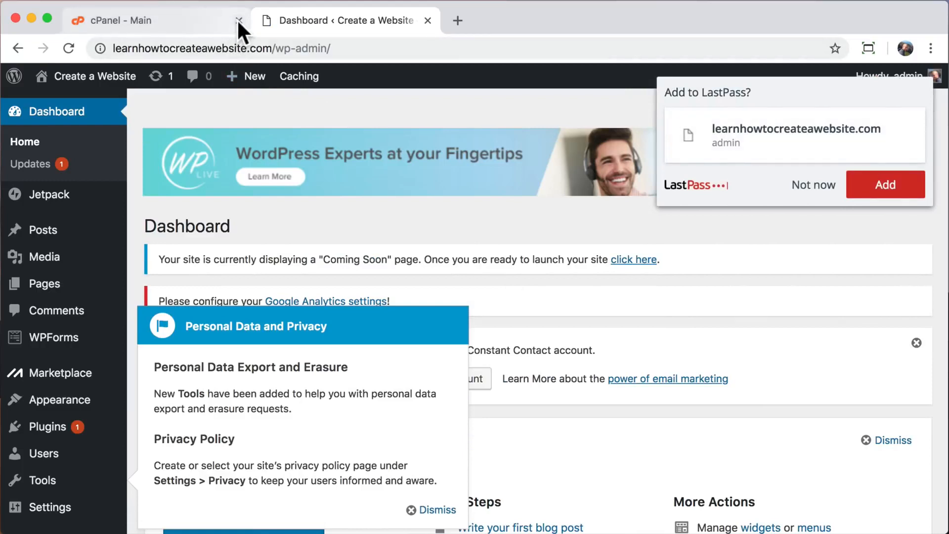
# Close the cPanel tab and browse the live Create a Website front page.
pyautogui.click(239, 21)
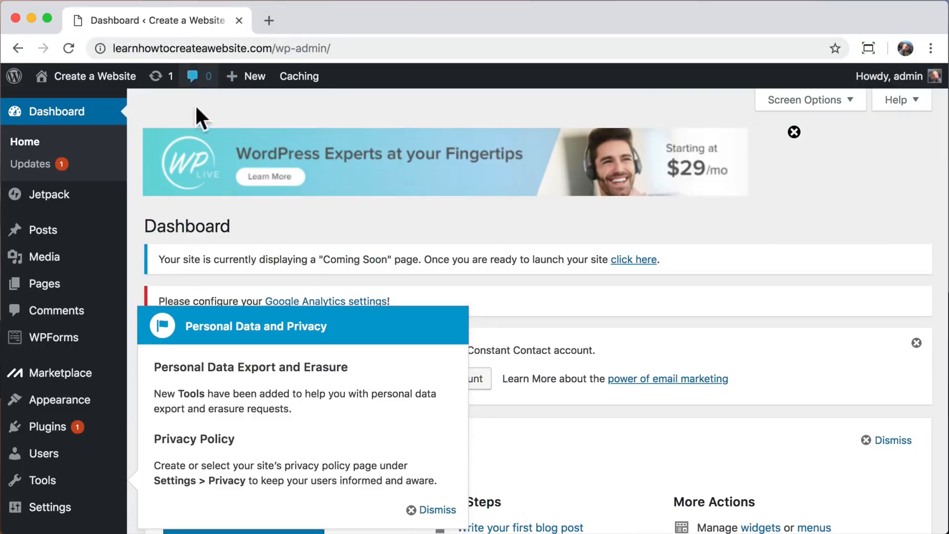
pyautogui.moveTo(102, 79)
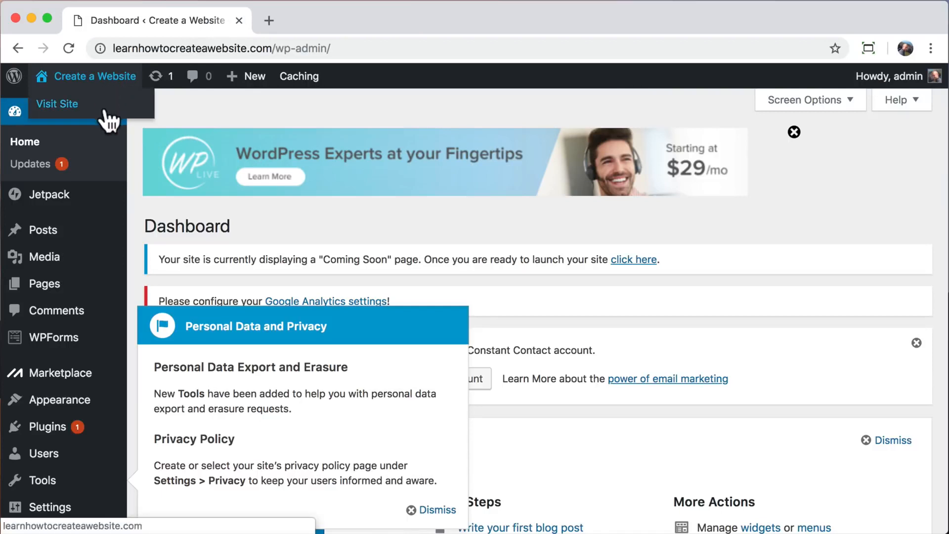
pyautogui.click(105, 110)
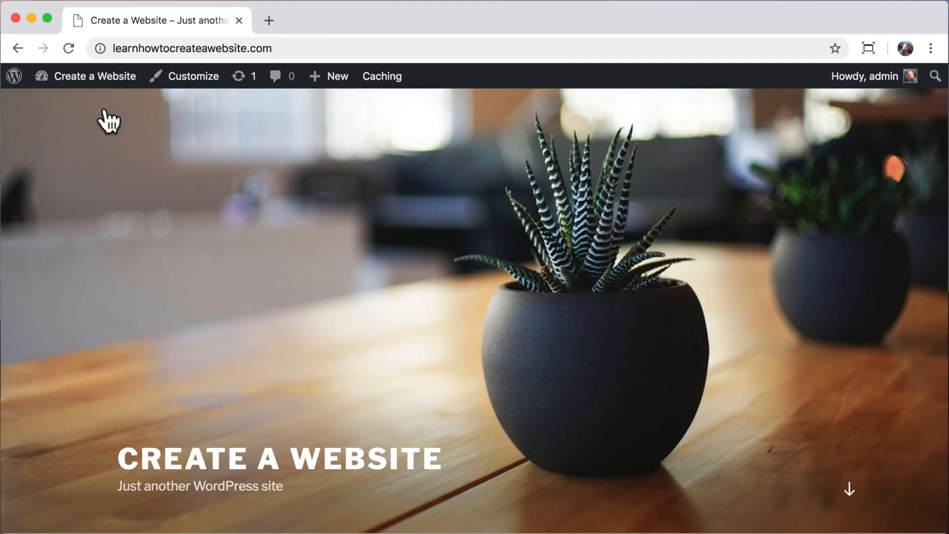
pyautogui.scroll(-10, 108, 121)
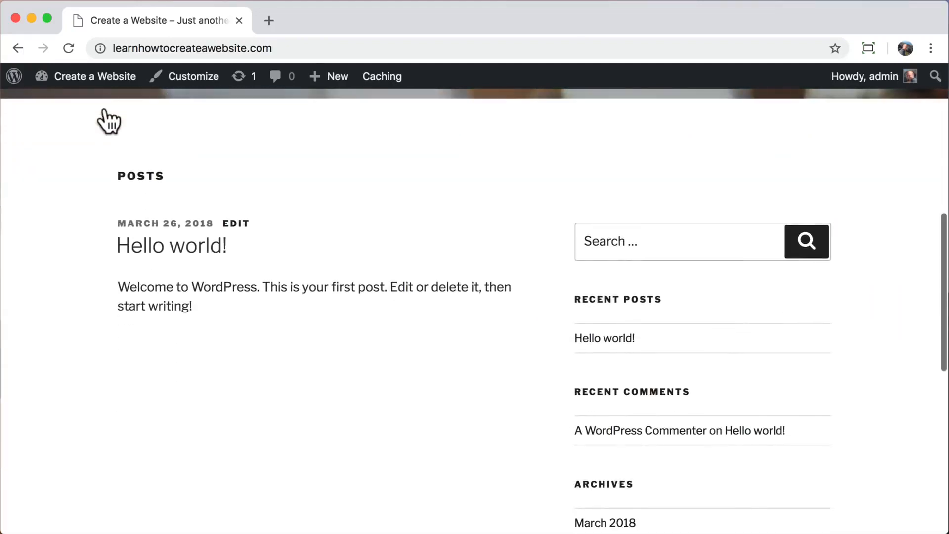
pyautogui.scroll(-8, 108, 122)
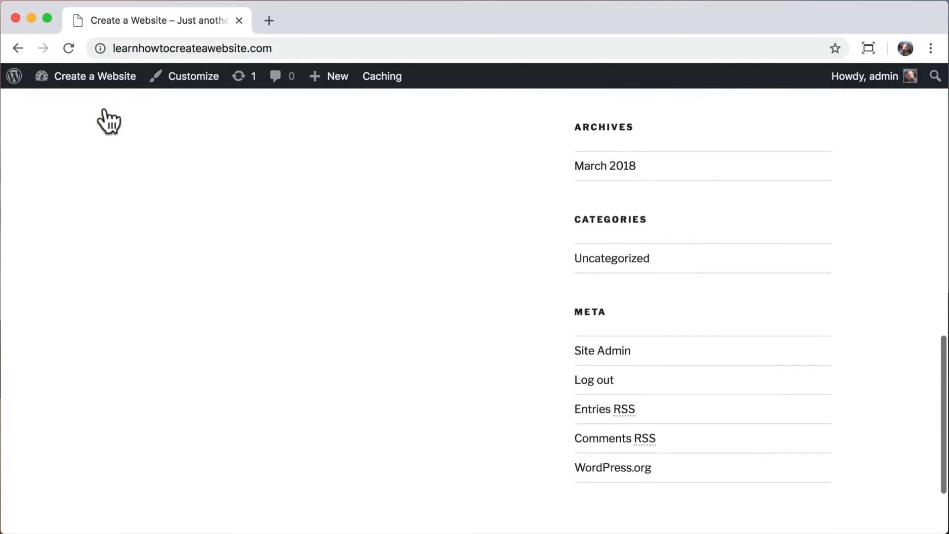
pyautogui.scroll(18, 108, 121)
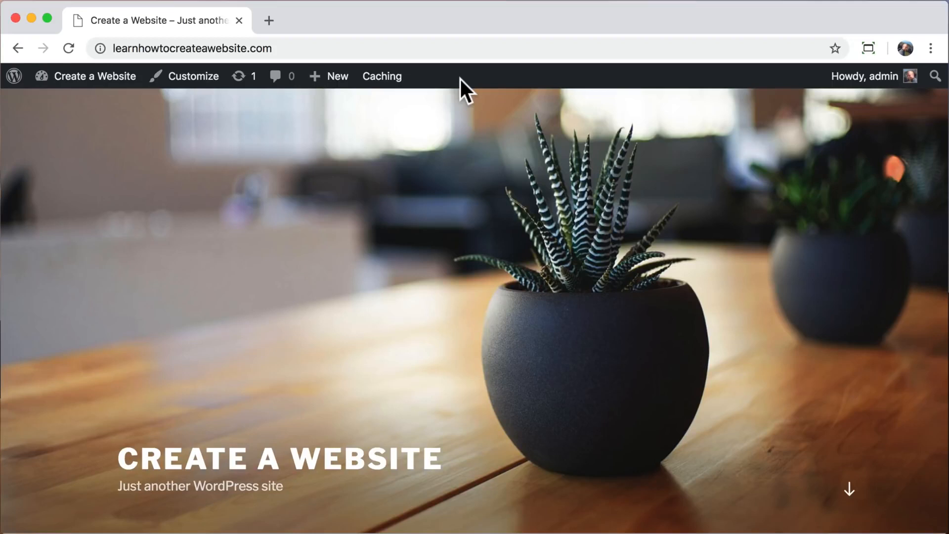
# Go from the Dashboard to the Users list and open the admin user's profile.
pyautogui.moveTo(80, 82)
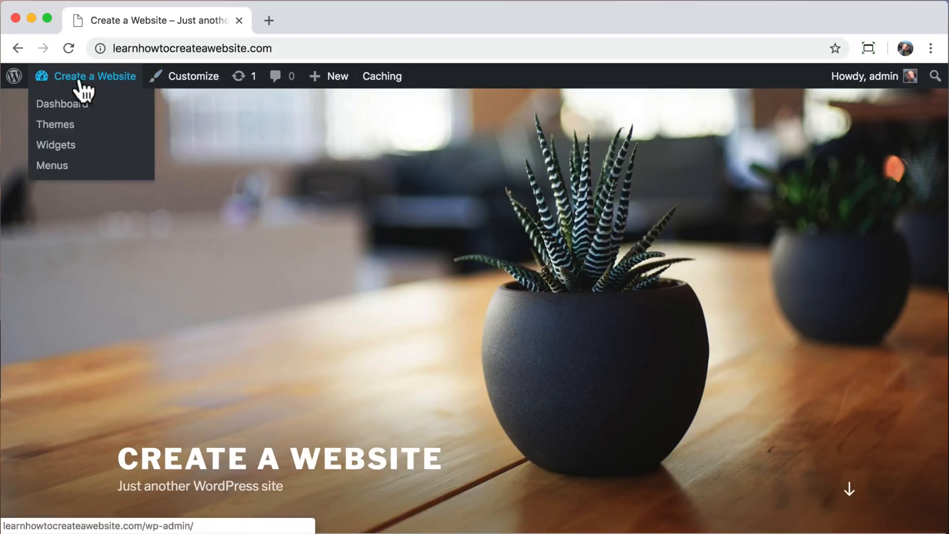
pyautogui.click(41, 110)
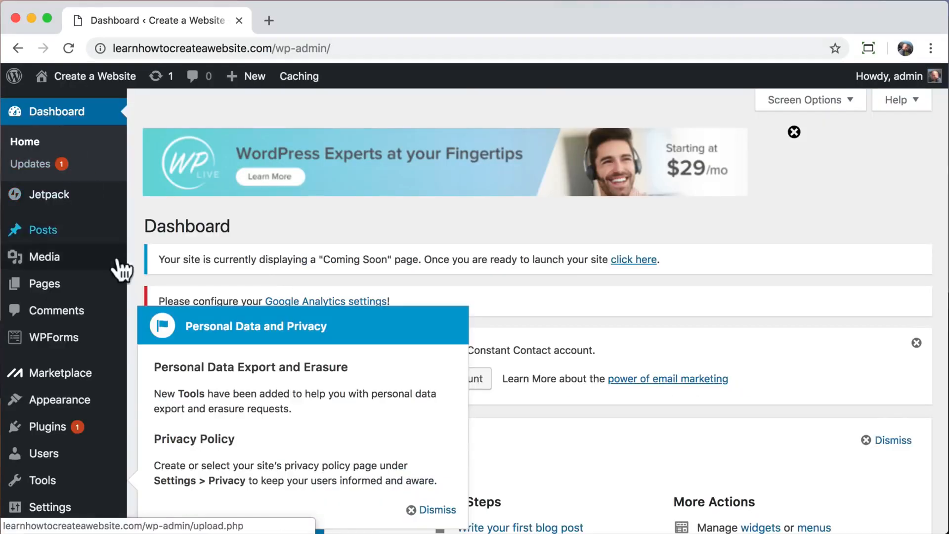
pyautogui.click(17, 461)
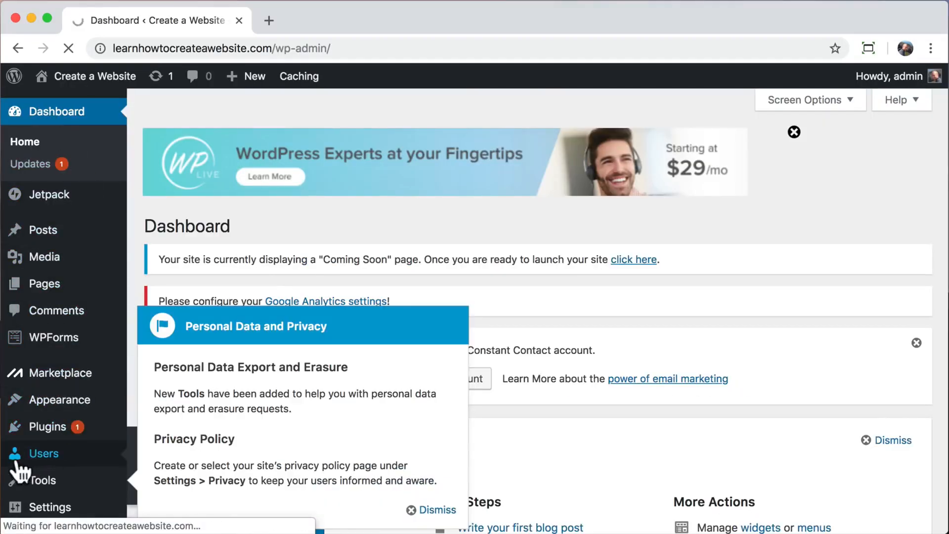
pyautogui.scroll(-3, 138, 426)
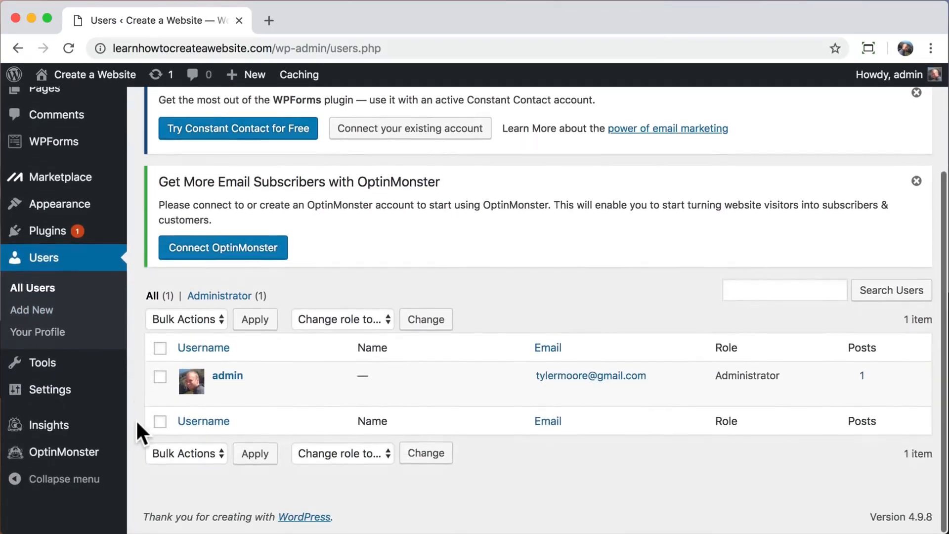
pyautogui.click(222, 394)
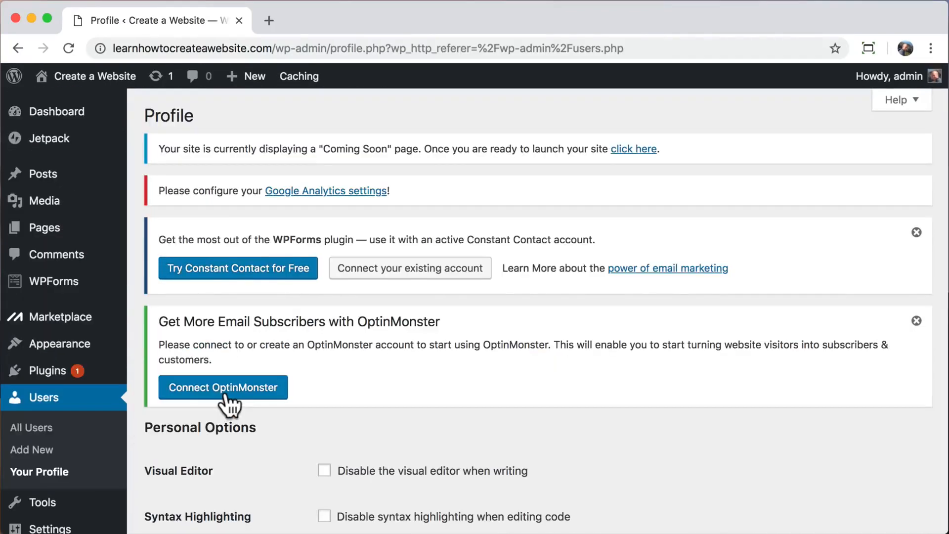
pyautogui.scroll(-3, 228, 405)
pyautogui.scroll(-3, 229, 404)
pyautogui.scroll(-7, 229, 404)
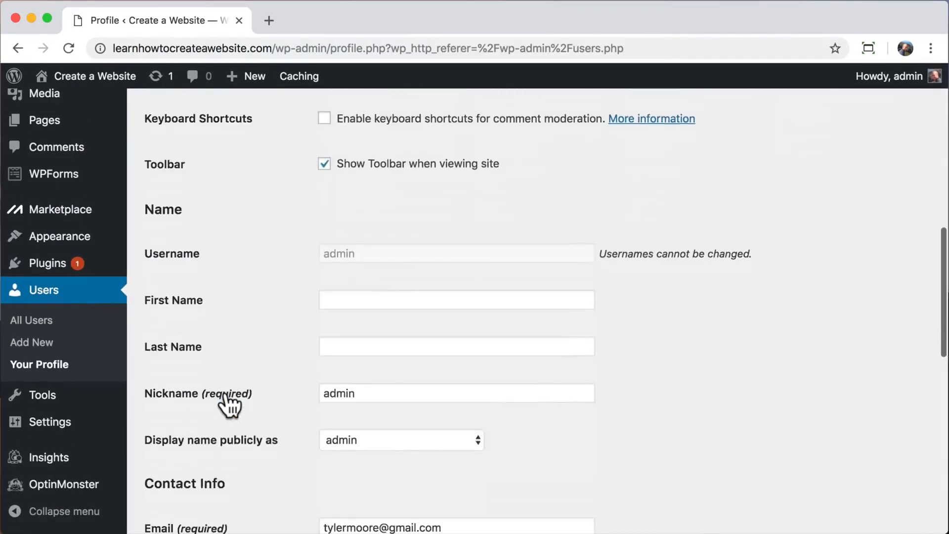
pyautogui.scroll(-10, 229, 404)
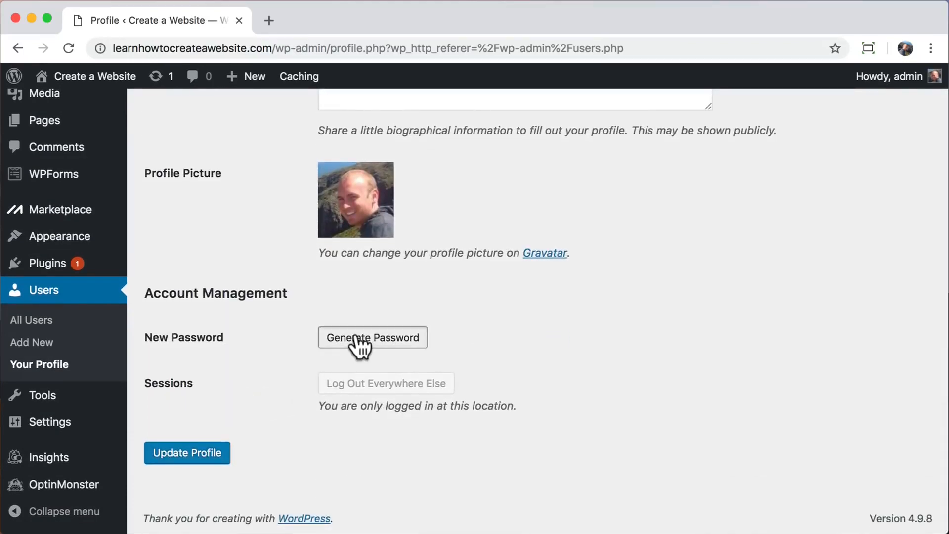
# Replace the generated password with a custom password and update the profile.
pyautogui.click(355, 337)
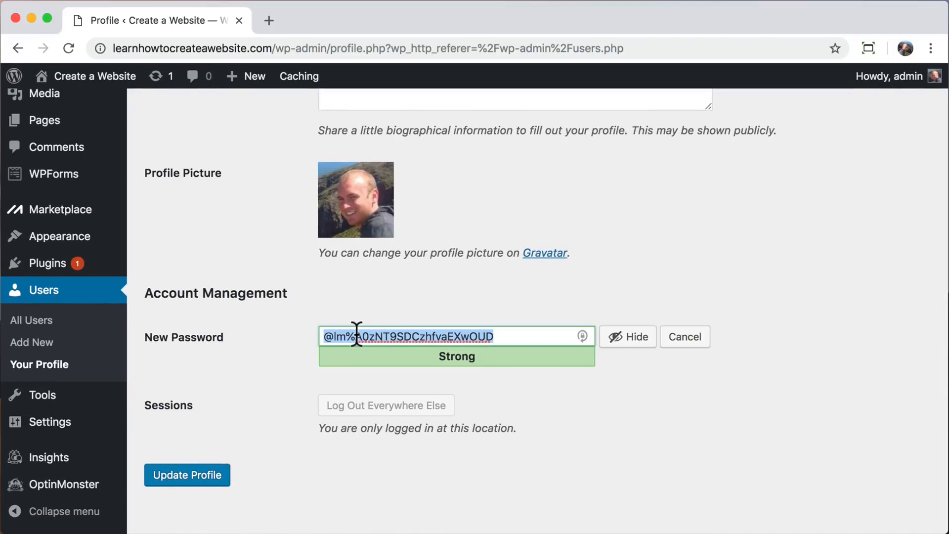
pyautogui.click(631, 338)
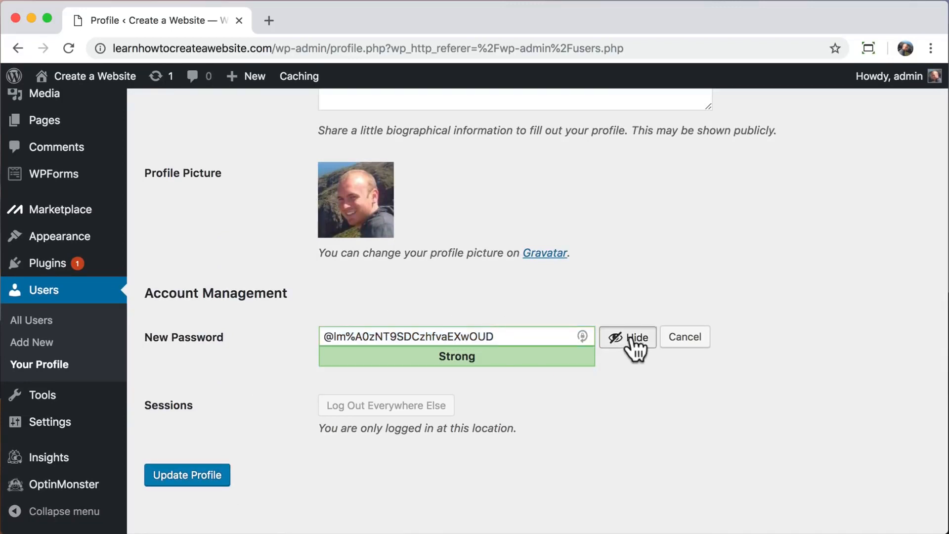
pyautogui.doubleClick(468, 335)
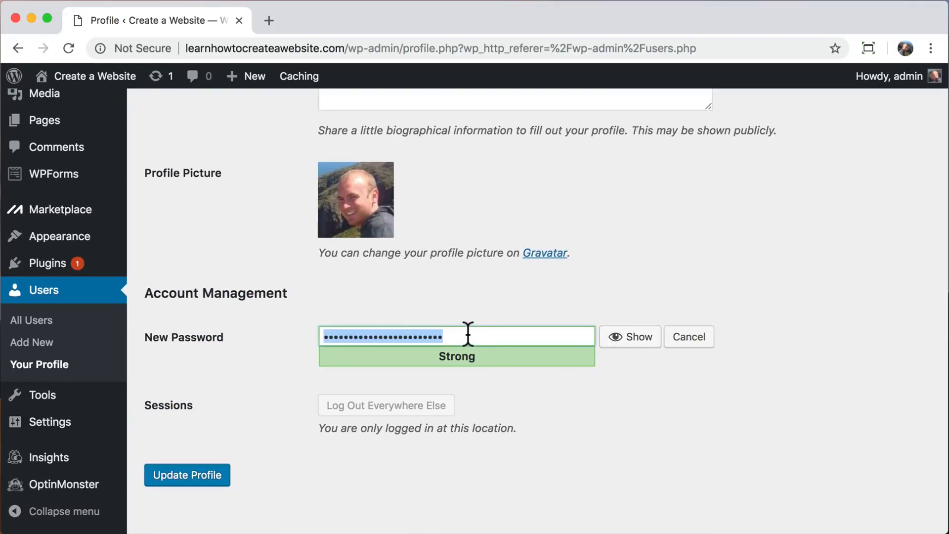
pyautogui.write('123456')
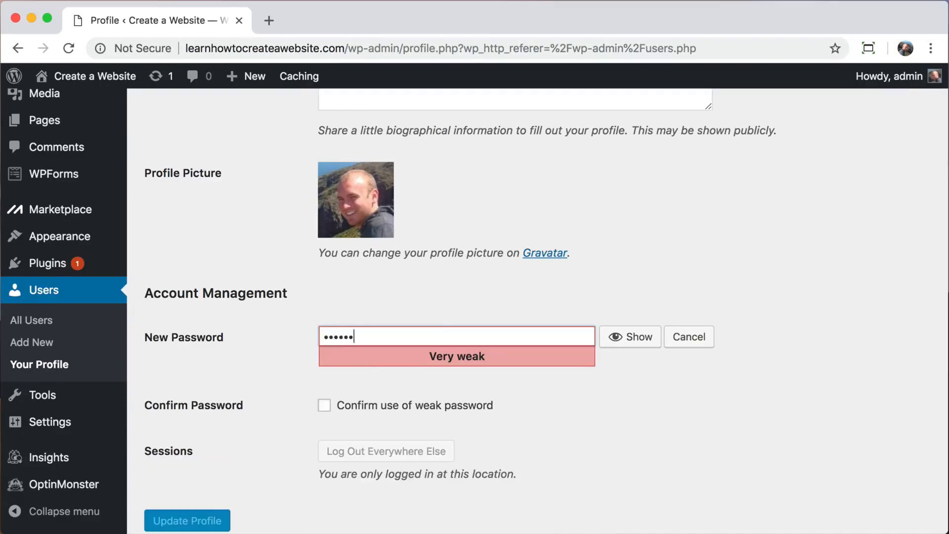
pyautogui.write('7890abcdefghi')
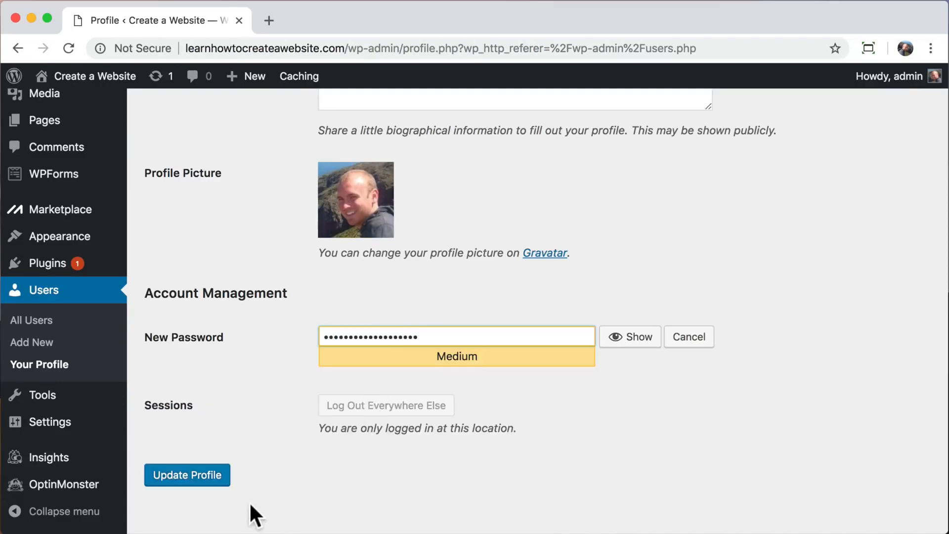
pyautogui.click(177, 479)
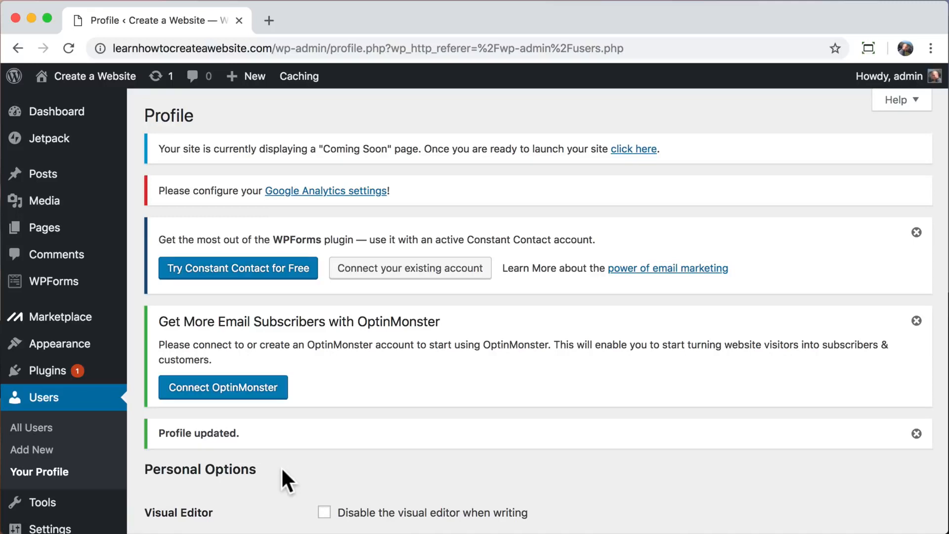
# Bulk-deactivate all installed plugins.
pyautogui.click(37, 375)
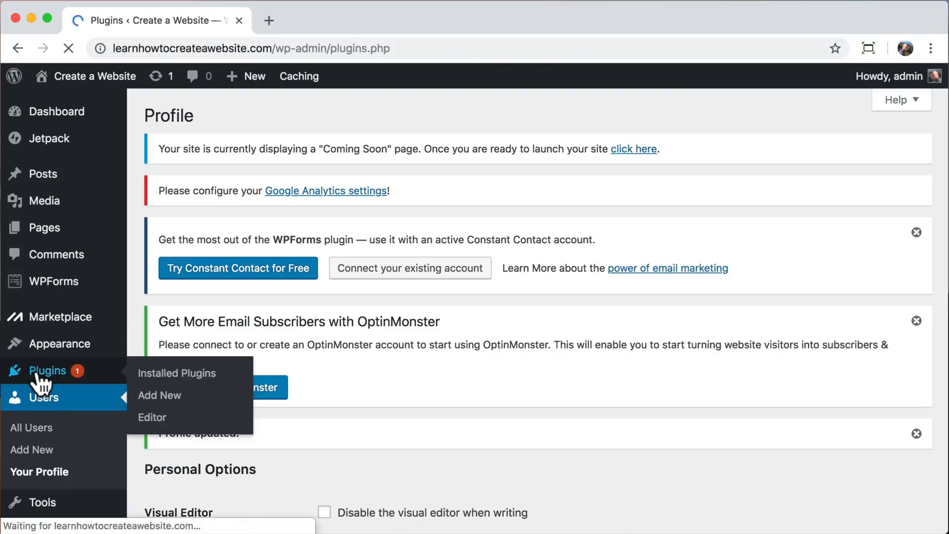
pyautogui.scroll(-12, 136, 361)
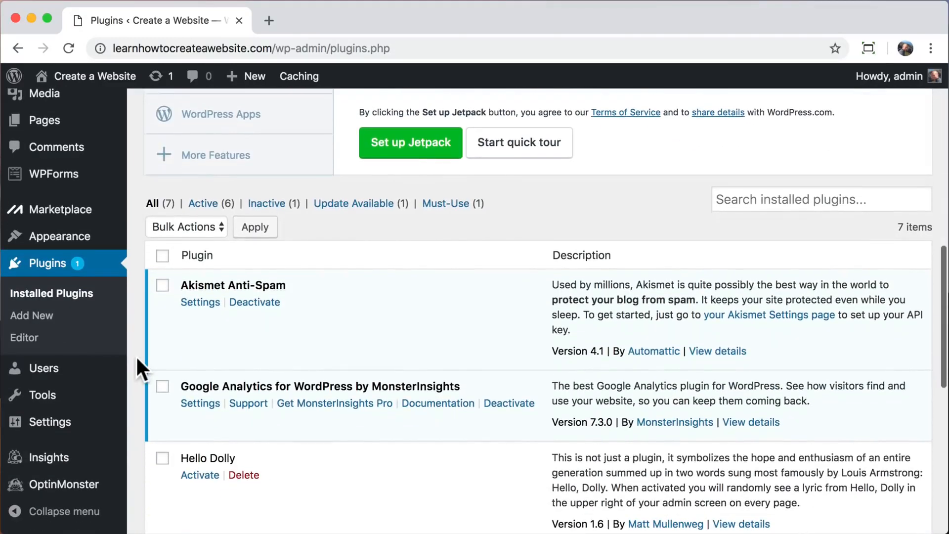
pyautogui.click(162, 255)
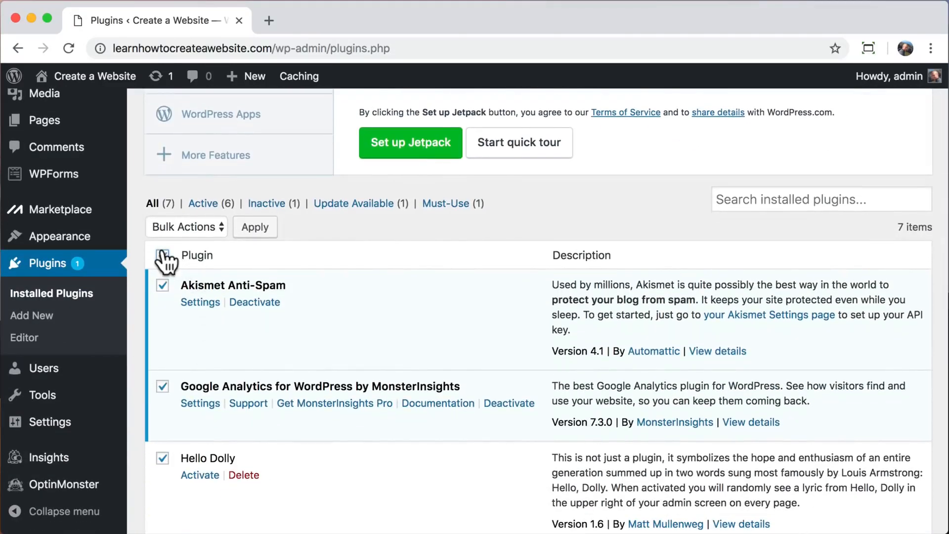
pyautogui.click(210, 227)
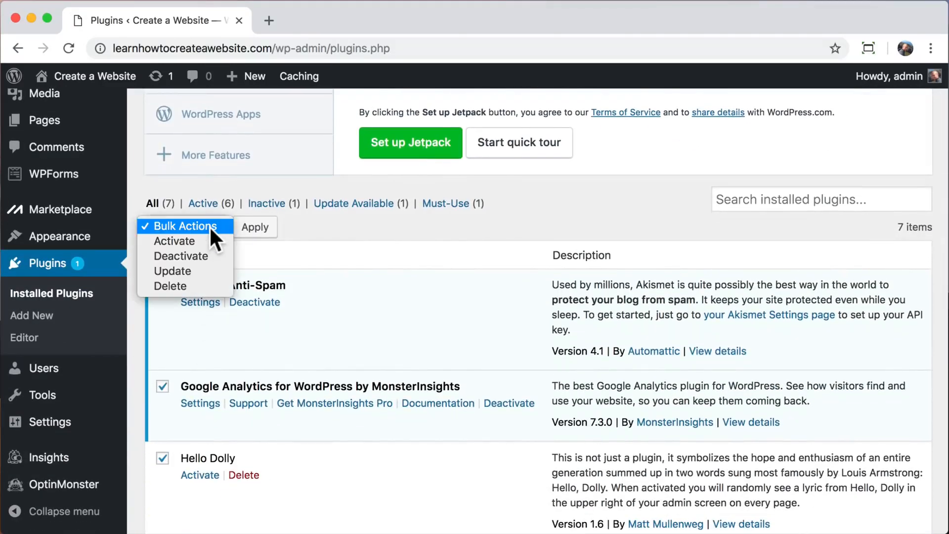
pyautogui.click(200, 255)
pyautogui.click(254, 231)
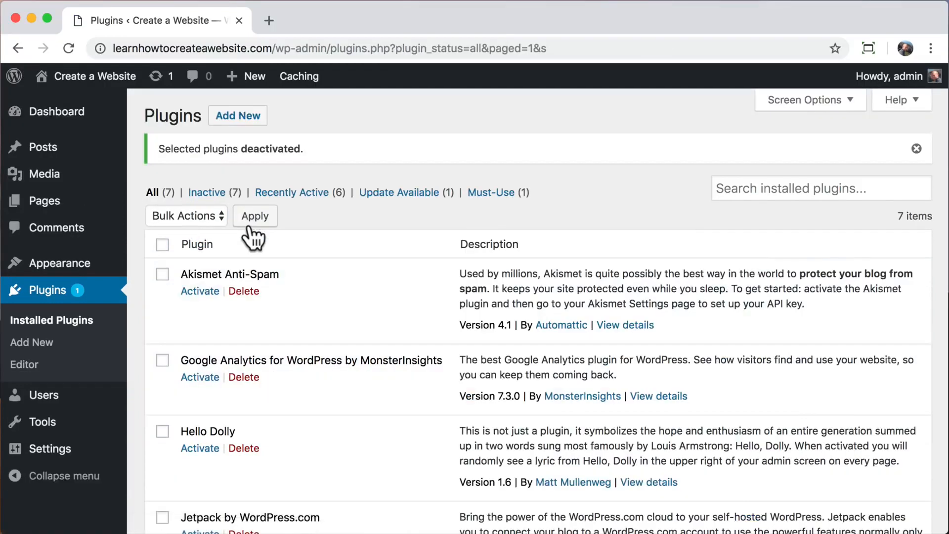
# Bulk-delete all the now inactive plugins and confirm the deletion.
pyautogui.click(162, 245)
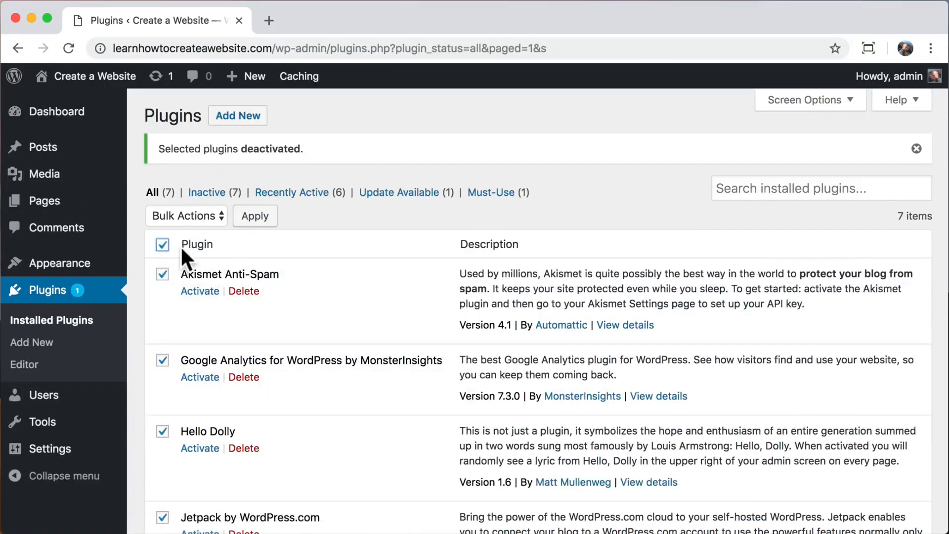
pyautogui.click(209, 217)
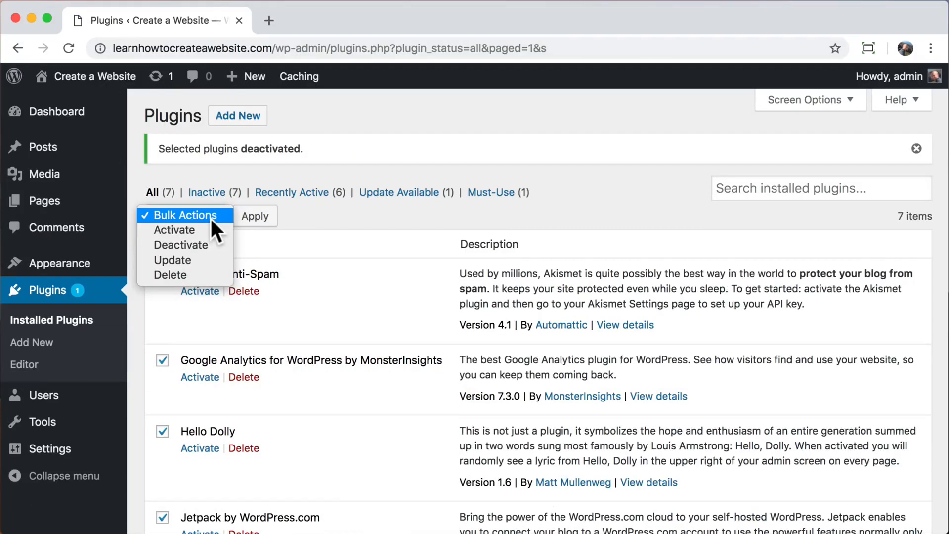
pyautogui.click(189, 275)
pyautogui.click(261, 219)
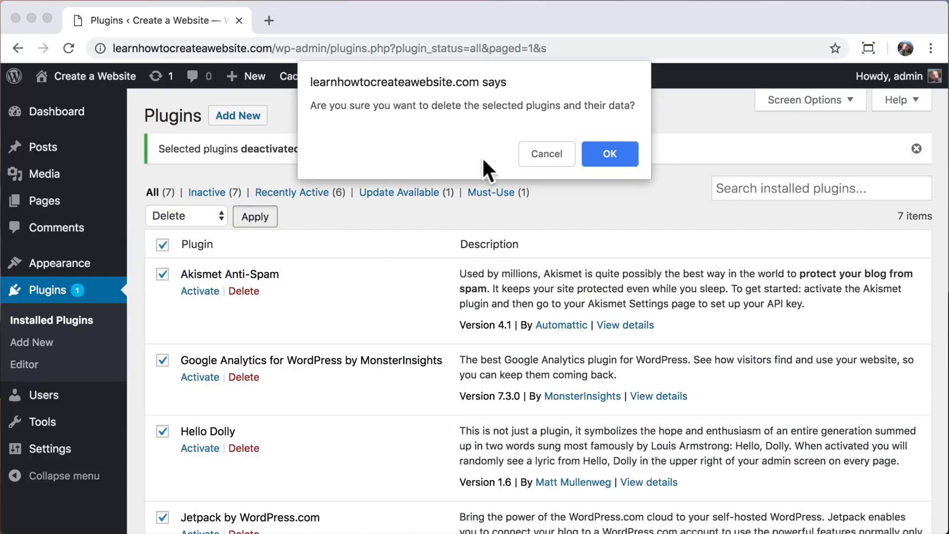
pyautogui.click(611, 154)
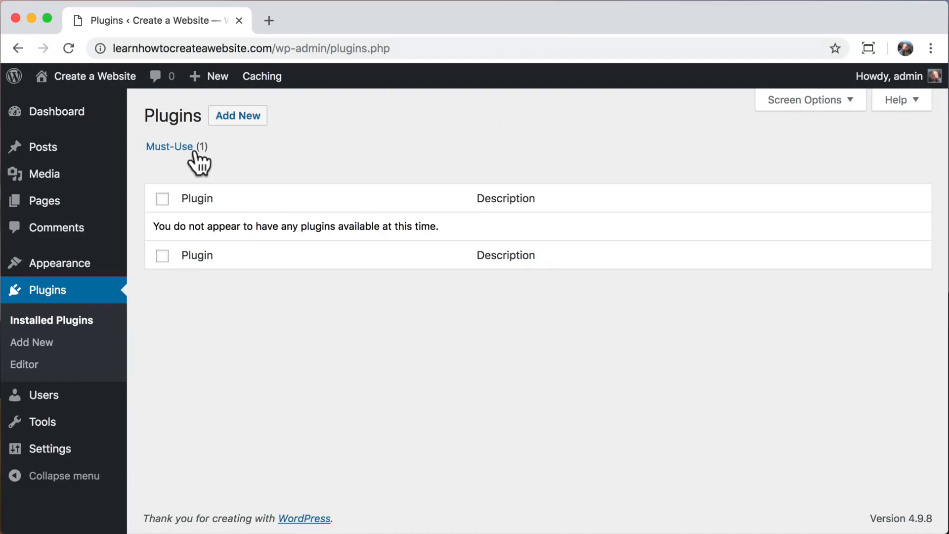
# Open the Hello world! post from the front page's Recent Posts and highlight its URL path.
pyautogui.moveTo(95, 76)
pyautogui.click(95, 105)
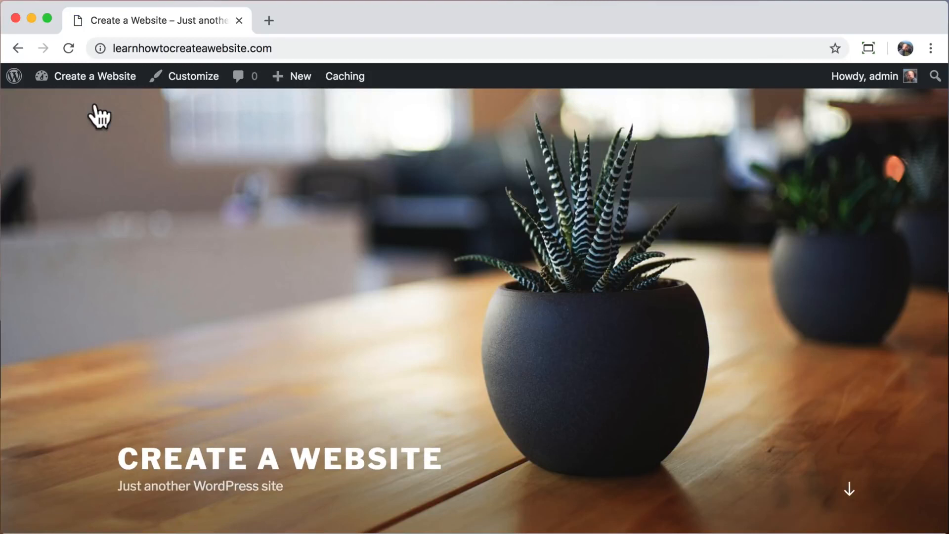
pyautogui.scroll(-10, 185, 218)
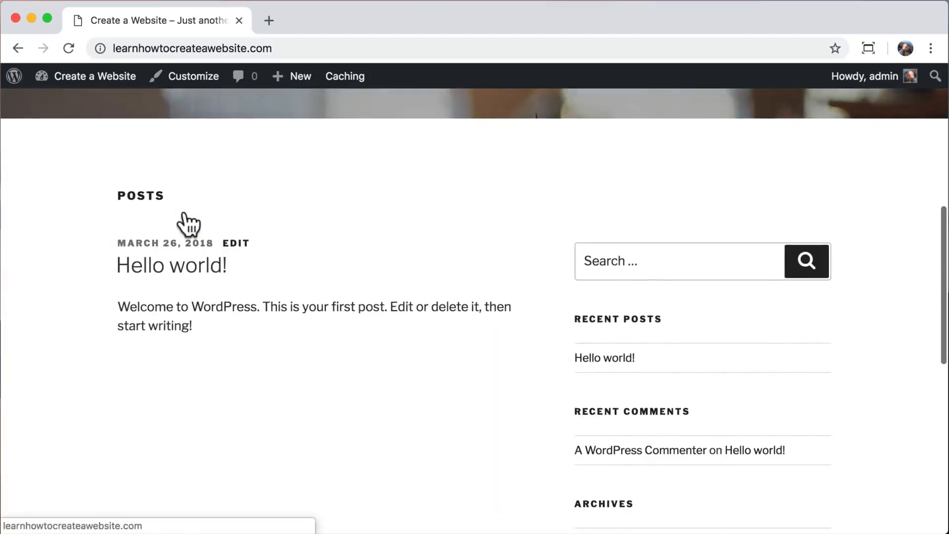
pyautogui.click(617, 357)
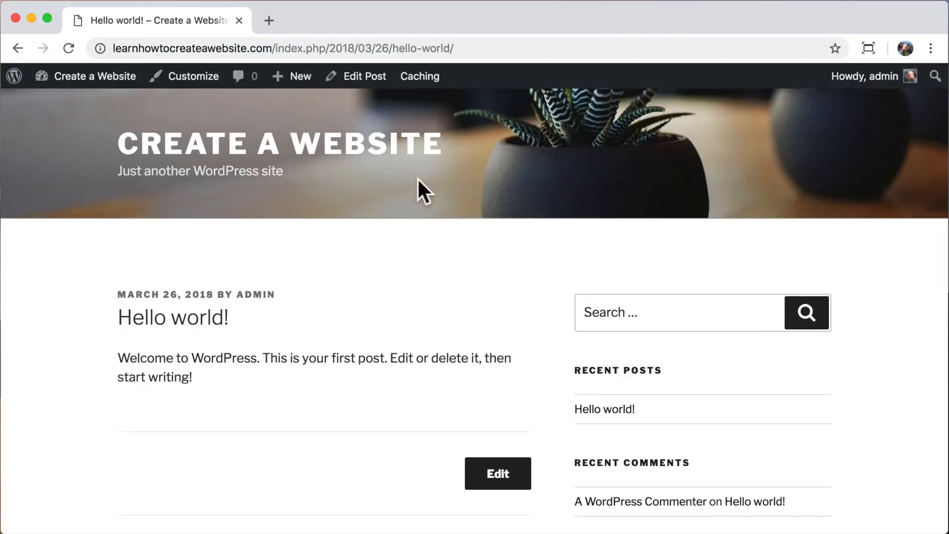
pyautogui.moveTo(272, 48); pyautogui.dragTo(473, 48)
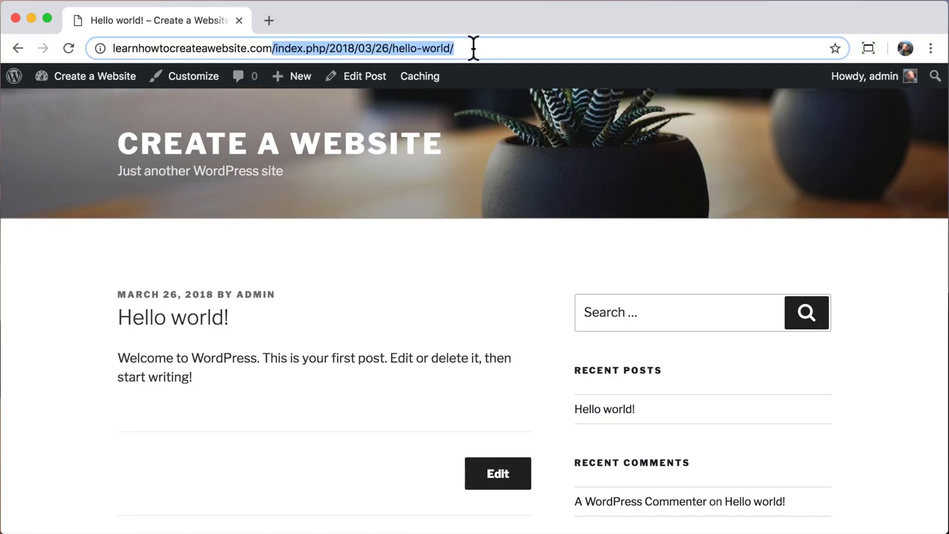
pyautogui.click(474, 48)
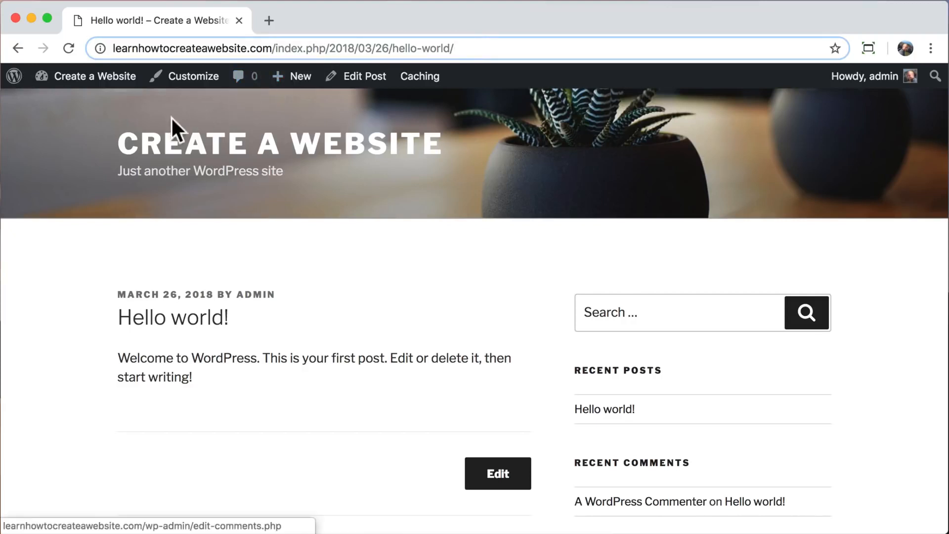
# Dismiss the privacy notice and save permalinks set to the Post name format.
pyautogui.moveTo(86, 83)
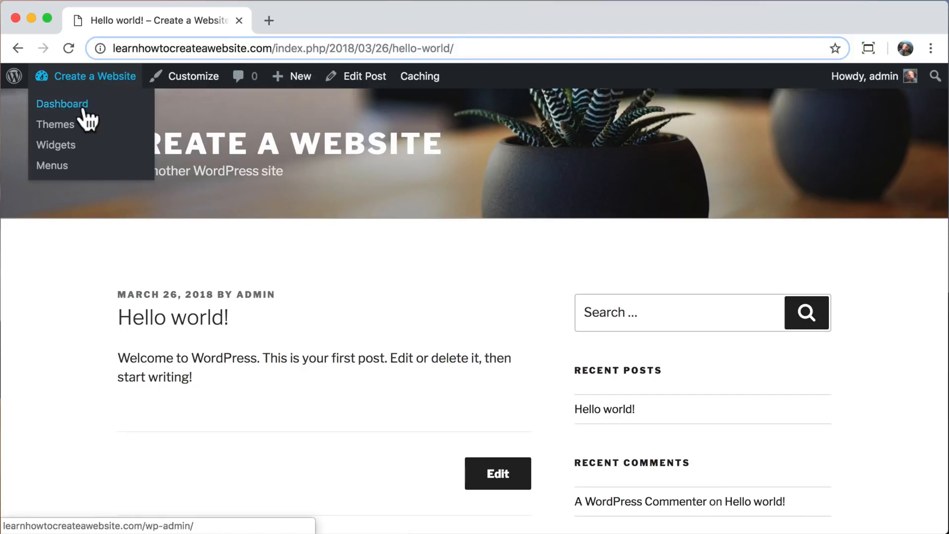
pyautogui.click(83, 107)
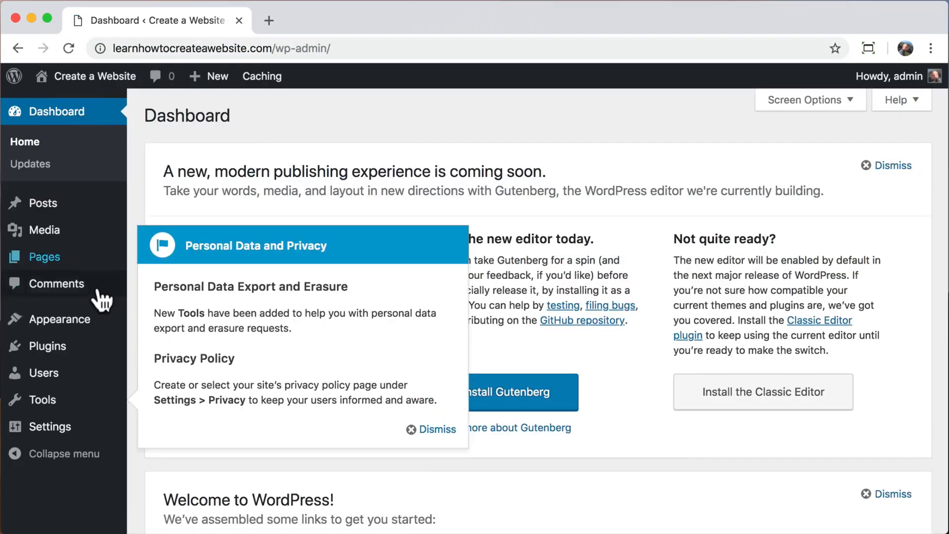
pyautogui.click(435, 429)
pyautogui.moveTo(26, 438)
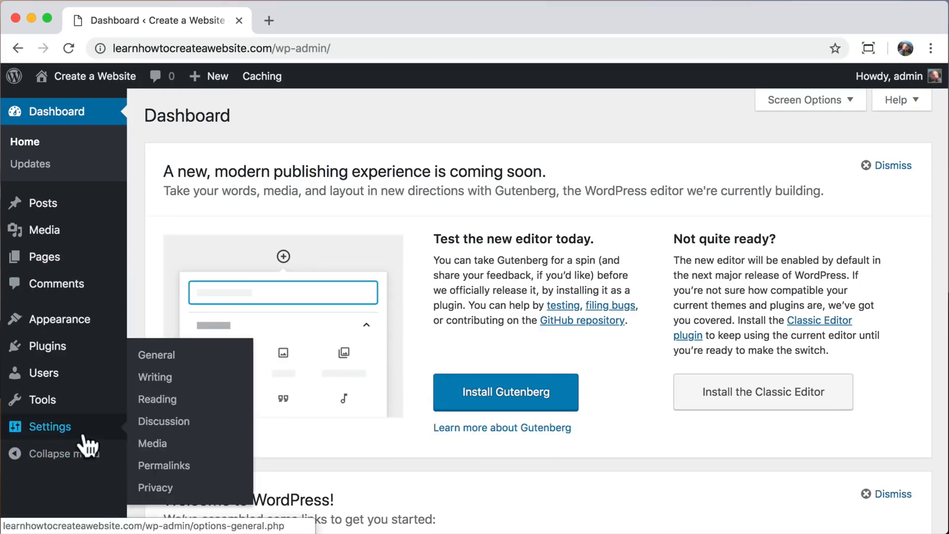
pyautogui.click(179, 469)
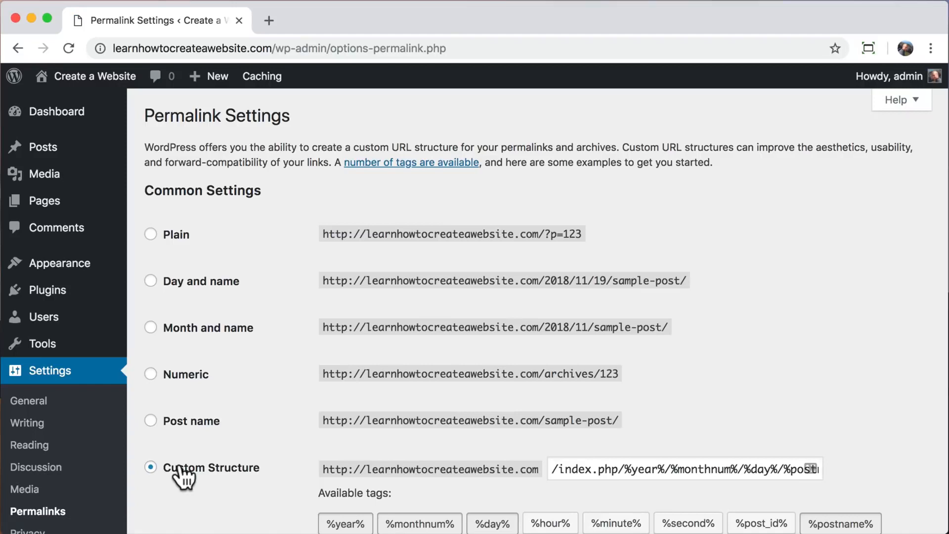
pyautogui.scroll(-3, 184, 477)
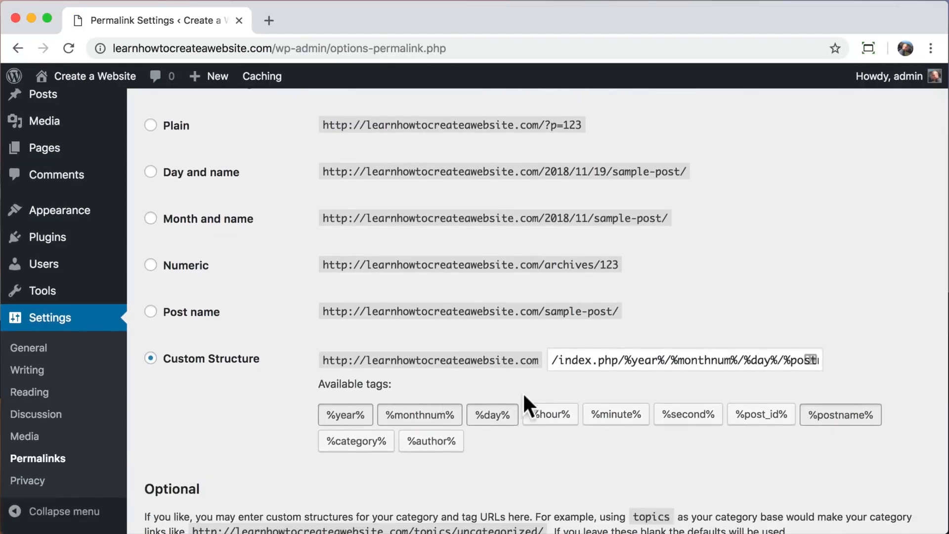
pyautogui.moveTo(552, 360); pyautogui.dragTo(851, 365)
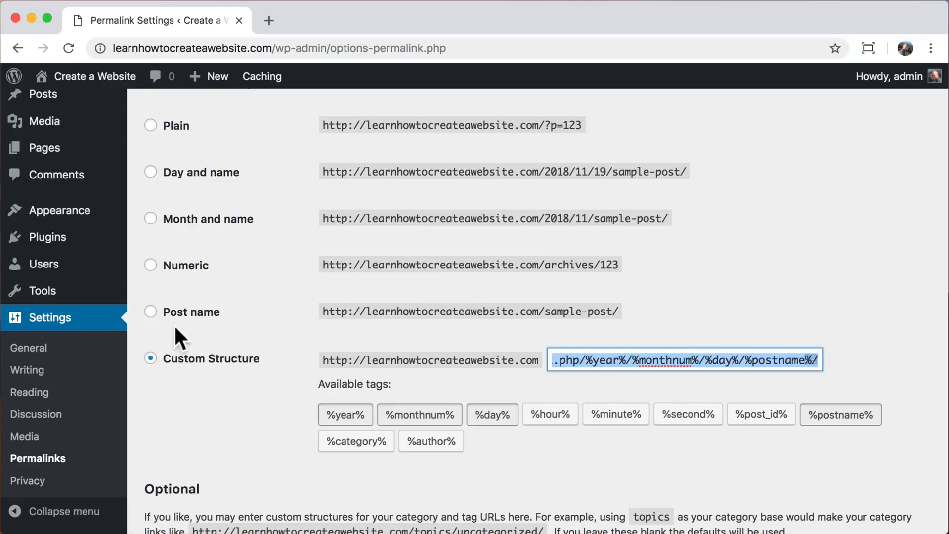
pyautogui.click(150, 312)
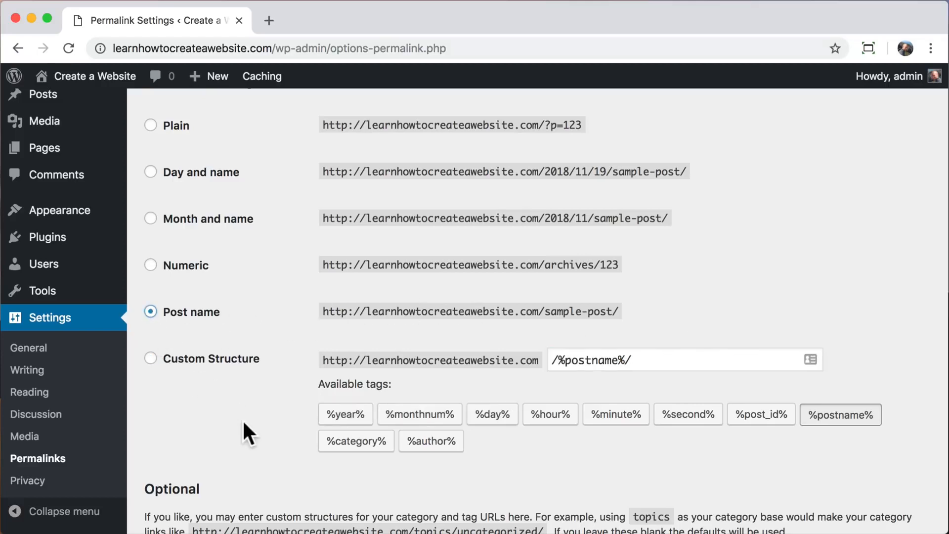
pyautogui.scroll(-5, 243, 419)
pyautogui.click(179, 458)
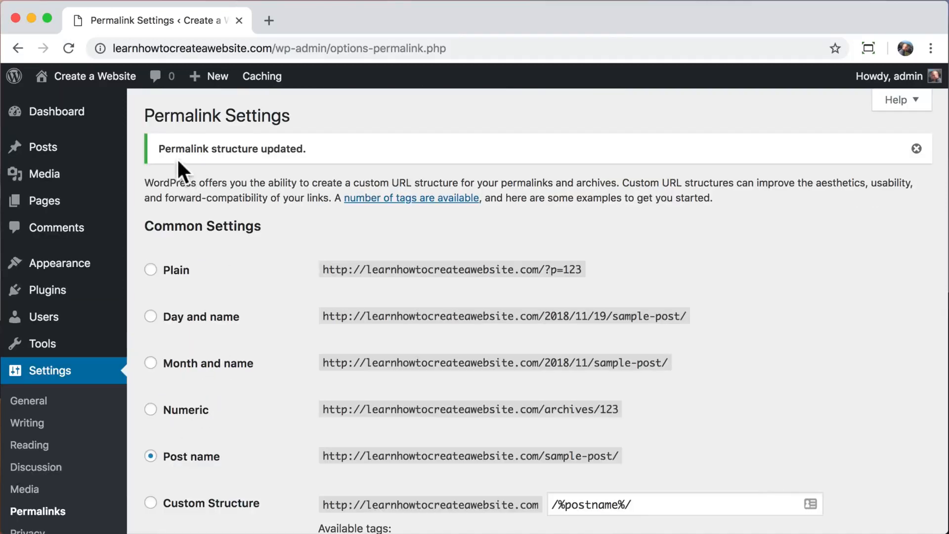
# Open the Hello world! post from the front page and check its /hello-world/ slug.
pyautogui.moveTo(99, 84)
pyautogui.click(89, 112)
pyautogui.scroll(-10, 354, 282)
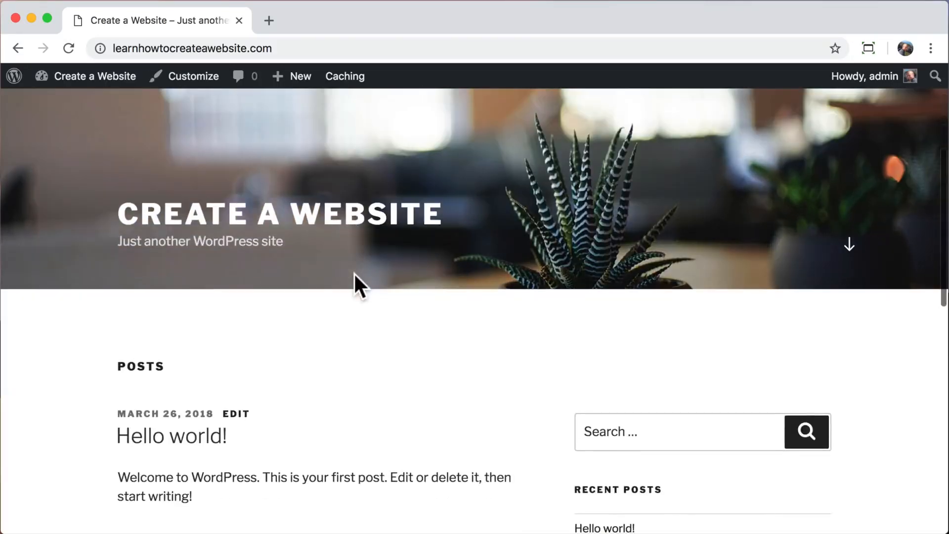
pyautogui.click(594, 332)
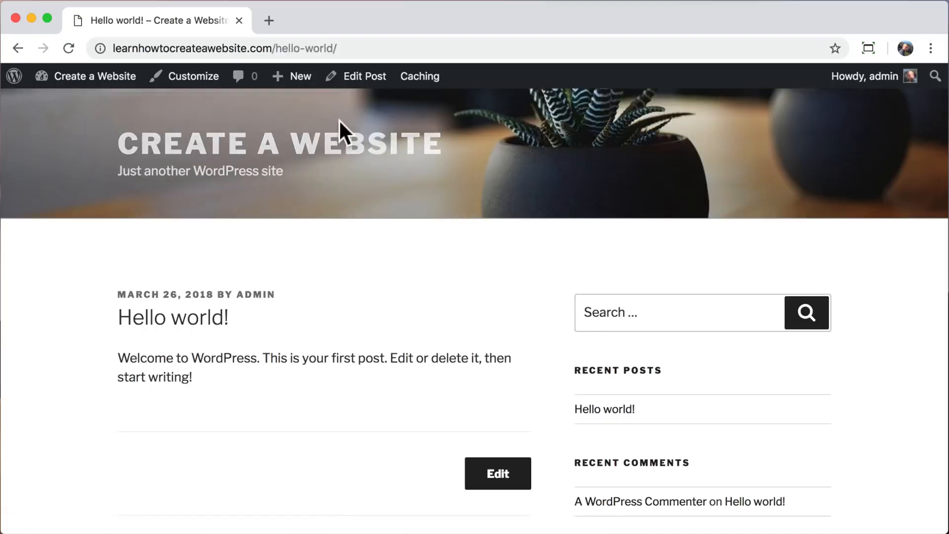
pyautogui.moveTo(276, 48); pyautogui.dragTo(356, 47)
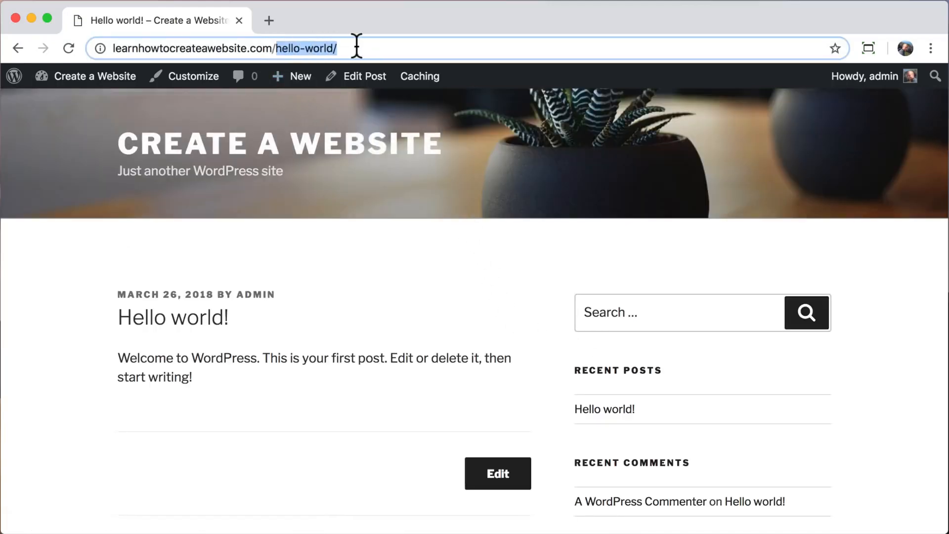
pyautogui.click(356, 47)
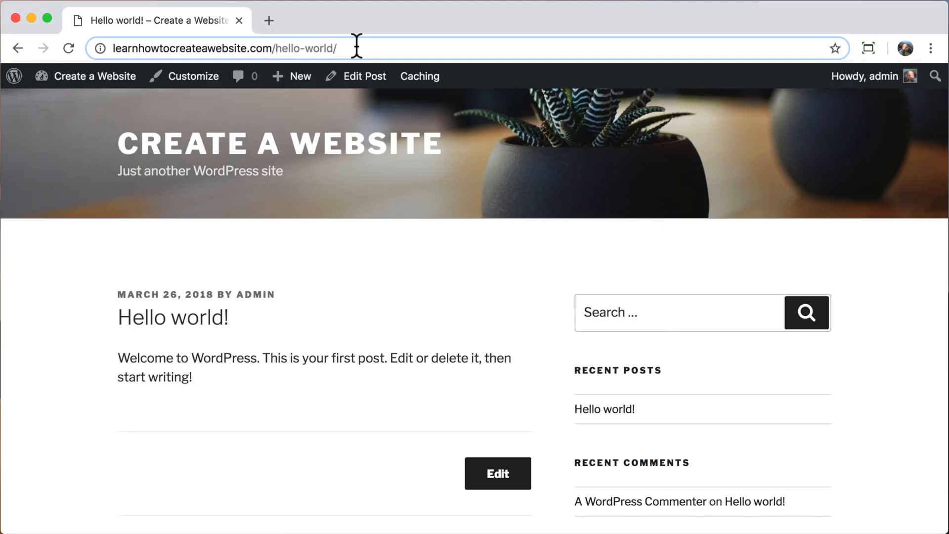
# Open Dashboard > Updates and confirm WordPress, plugins and themes are all current.
pyautogui.moveTo(88, 87)
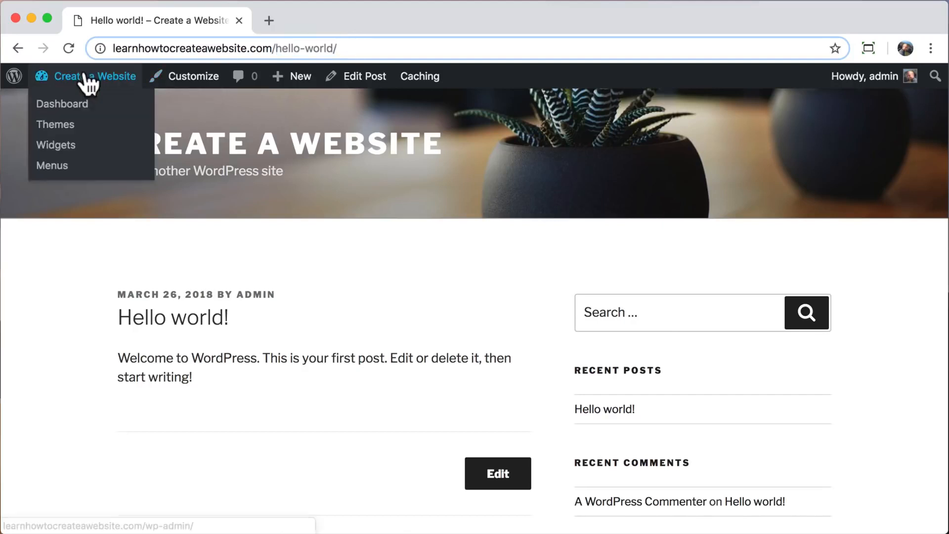
pyautogui.click(42, 112)
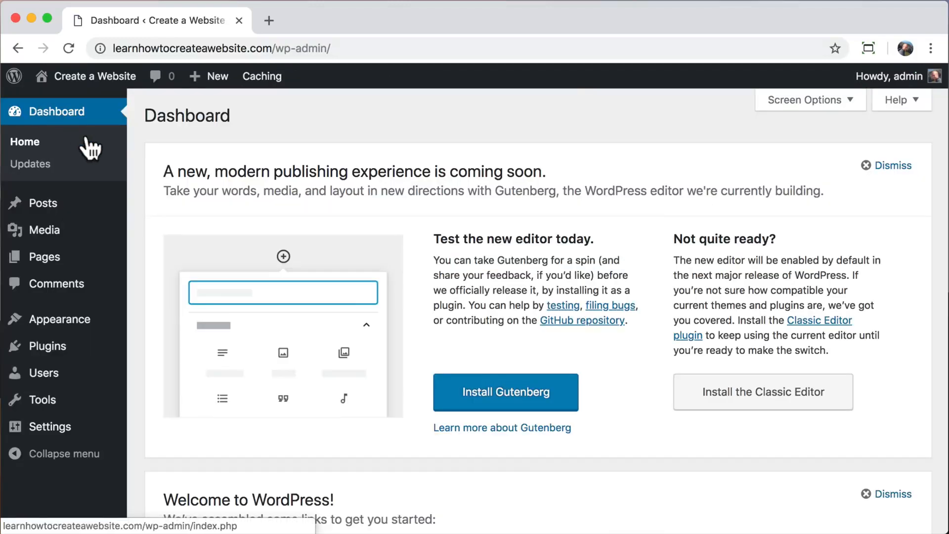
pyautogui.click(23, 169)
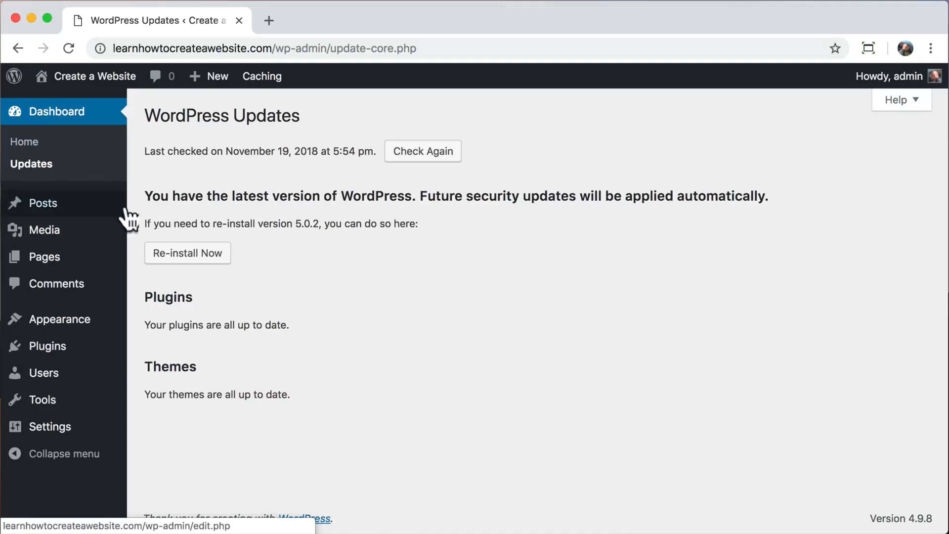
pyautogui.moveTo(75, 323)
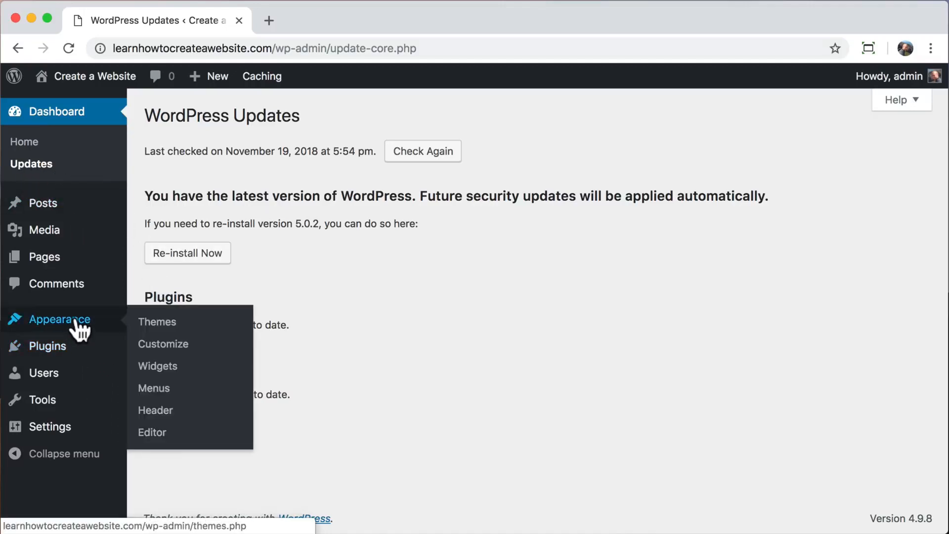
# Search the theme directory for 'astra', then install and activate the Astra theme.
pyautogui.click(192, 324)
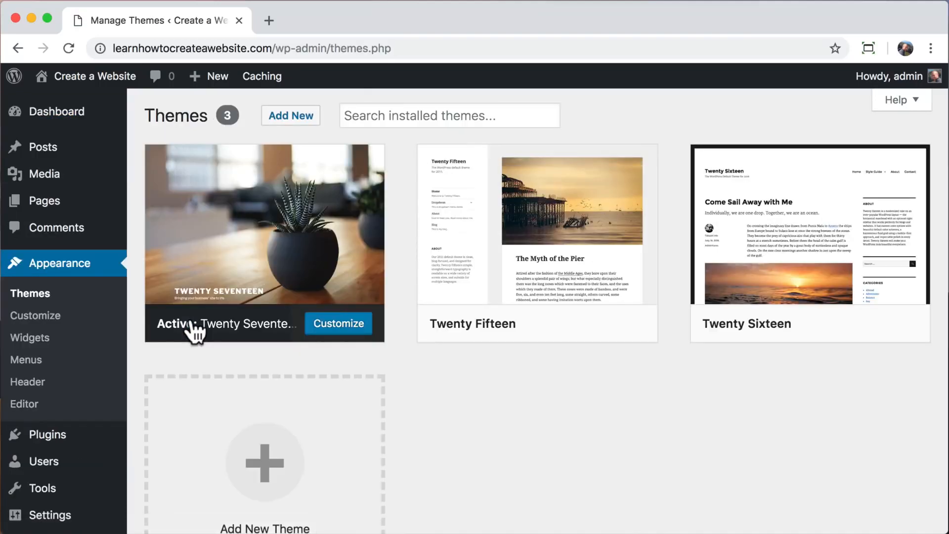
pyautogui.click(286, 119)
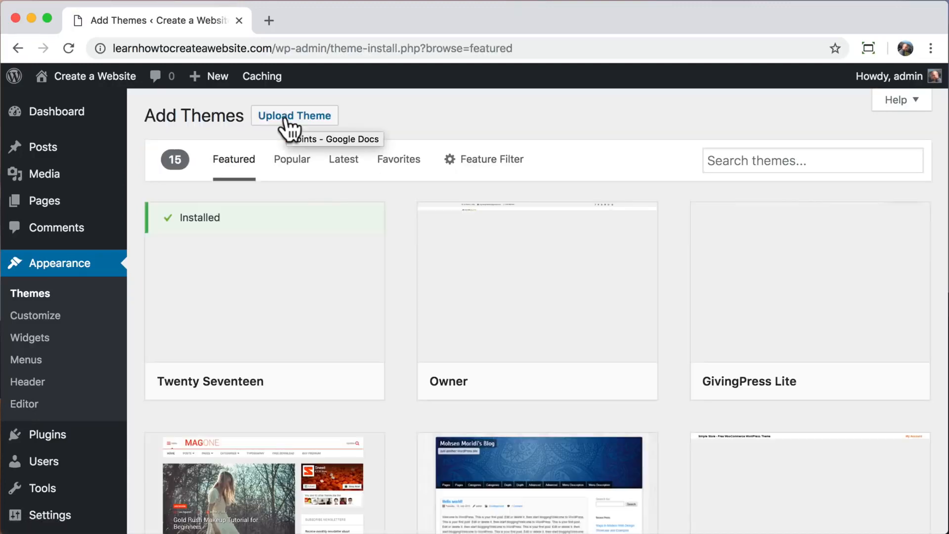
pyautogui.click(287, 119)
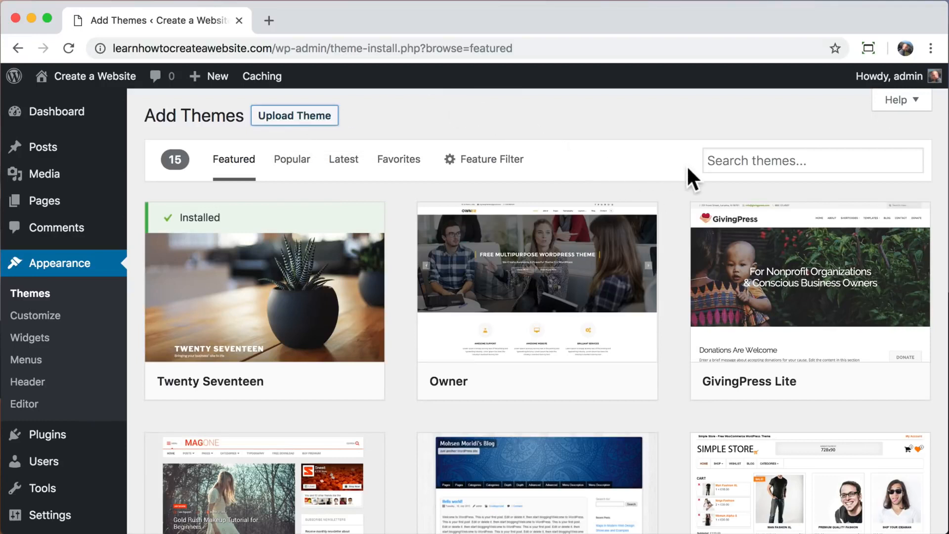
pyautogui.click(736, 161)
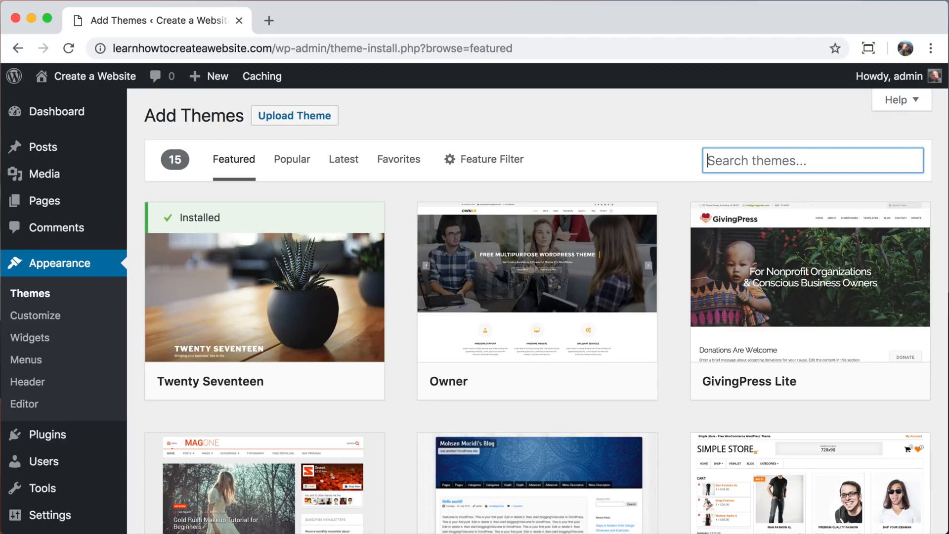
pyautogui.write('astra')
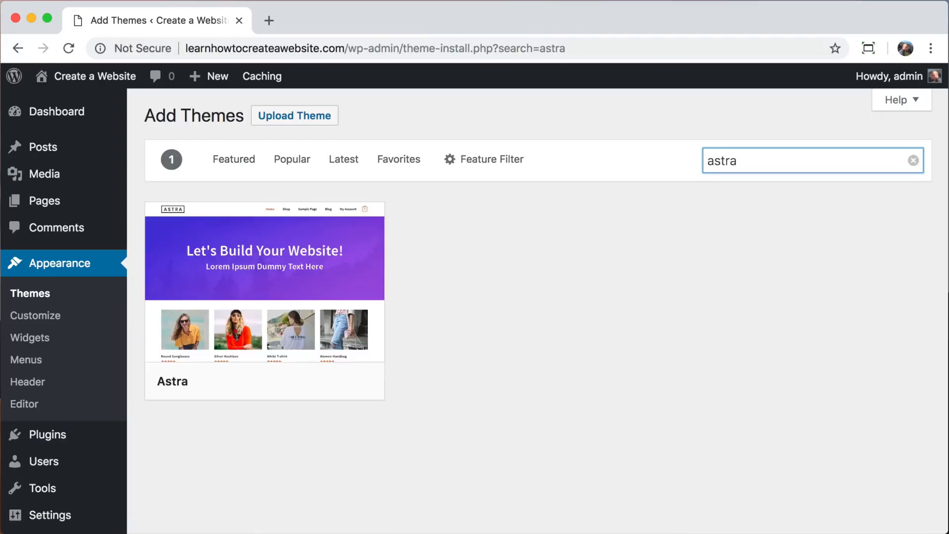
pyautogui.moveTo(269, 311)
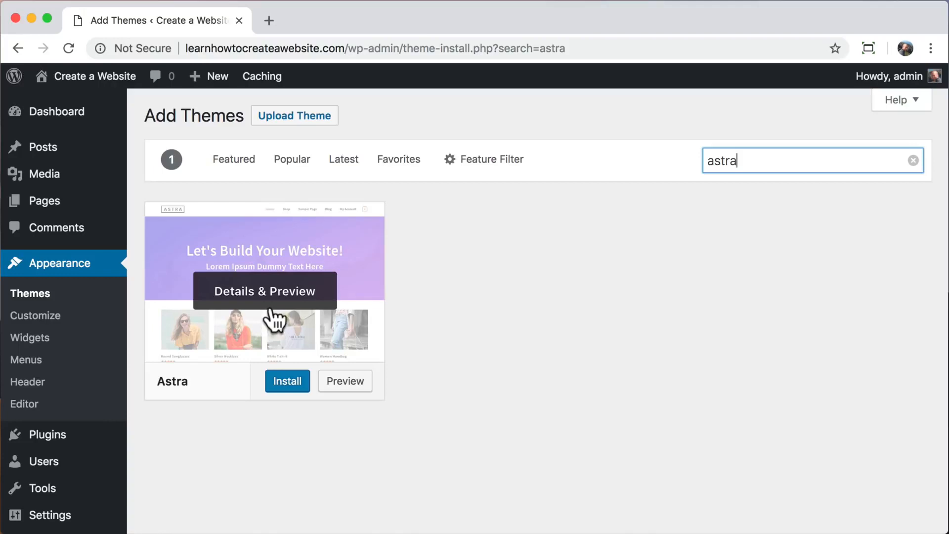
pyautogui.click(288, 388)
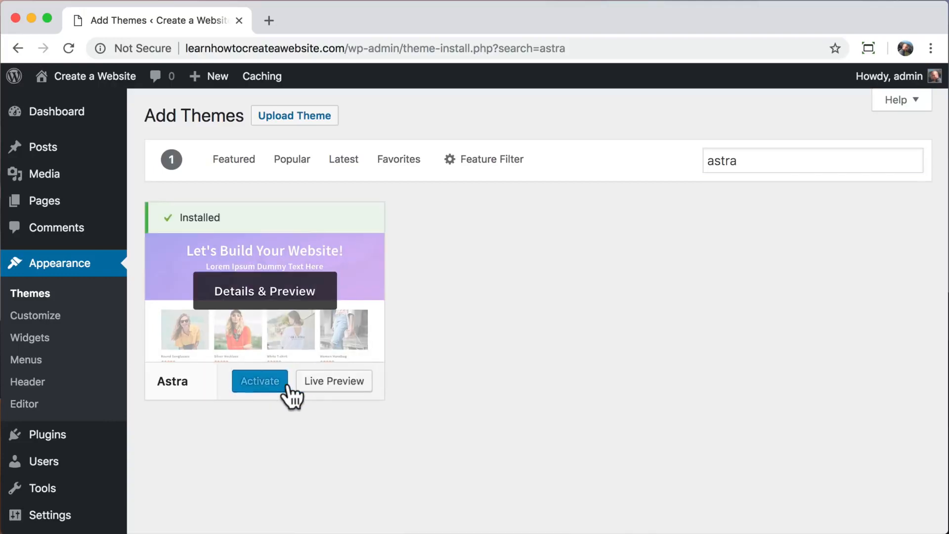
pyautogui.click(255, 386)
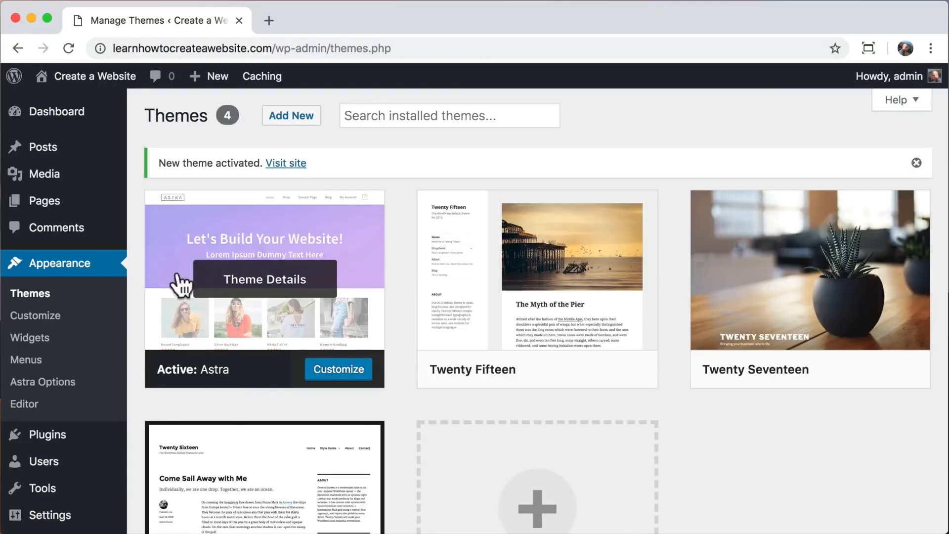
# Visit the live front page and scroll through its new Astra layout.
pyautogui.moveTo(87, 81)
pyautogui.click(74, 110)
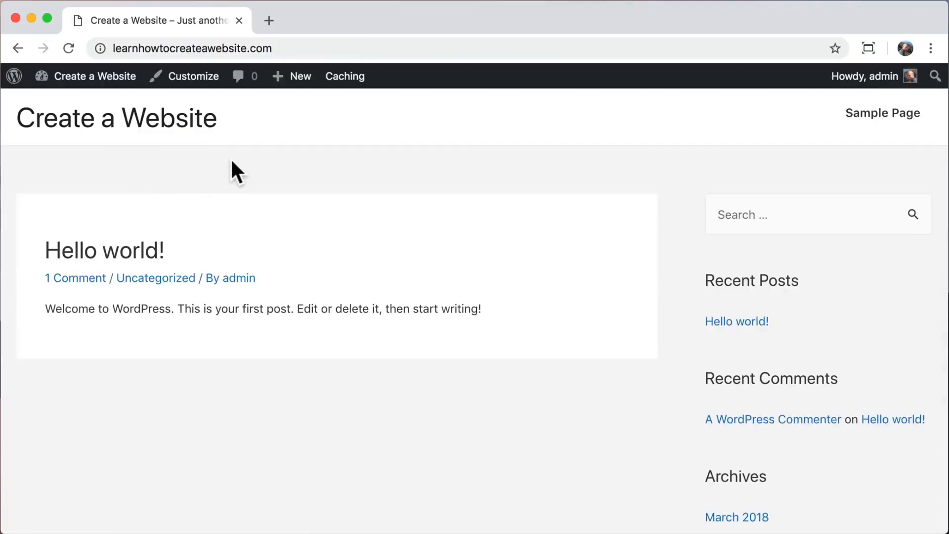
pyautogui.scroll(-10, 230, 158)
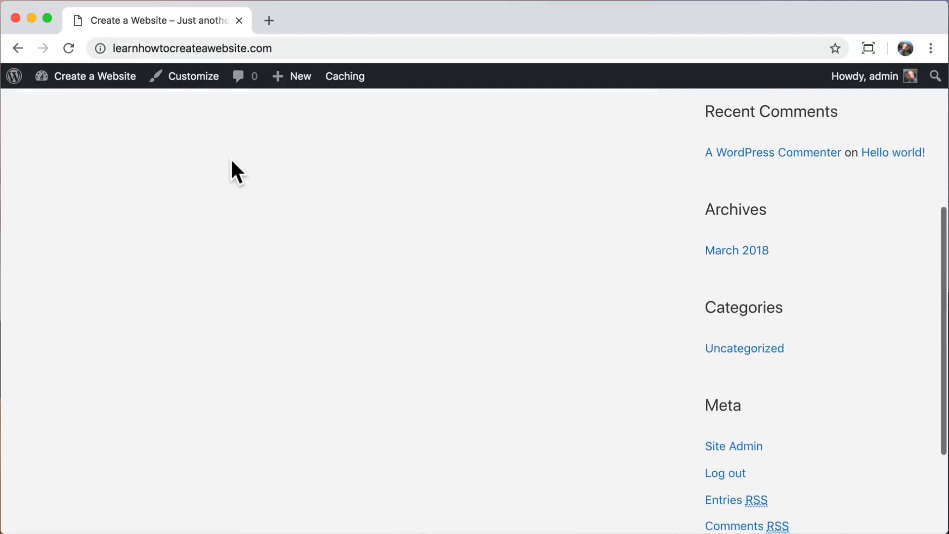
pyautogui.scroll(10, 231, 162)
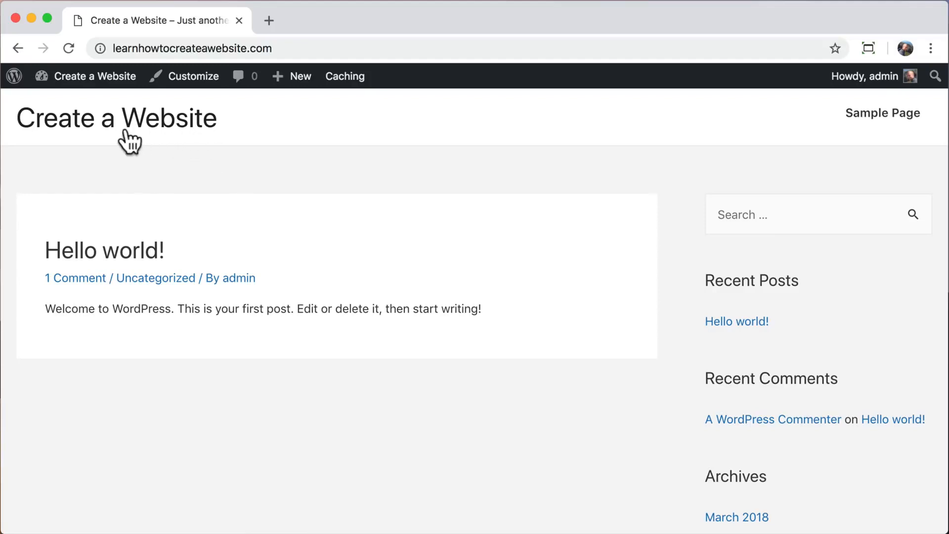
# From the dashboard, search plugins for 'astra starter sites', then install and activate it.
pyautogui.moveTo(83, 81)
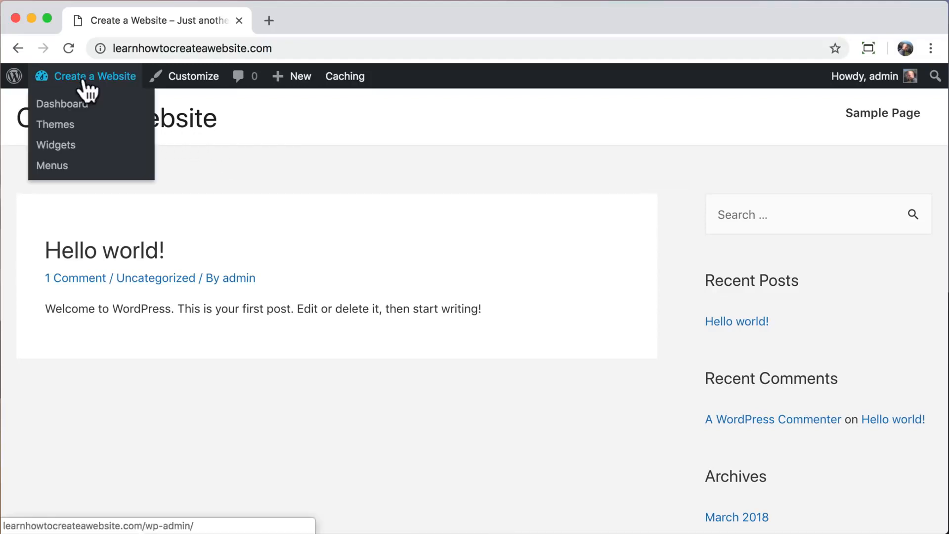
pyautogui.click(45, 110)
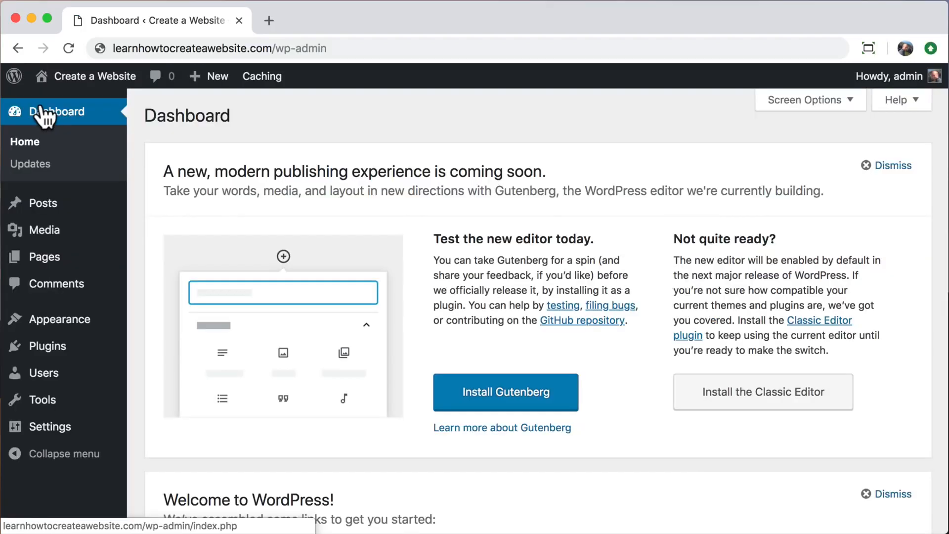
pyautogui.click(43, 352)
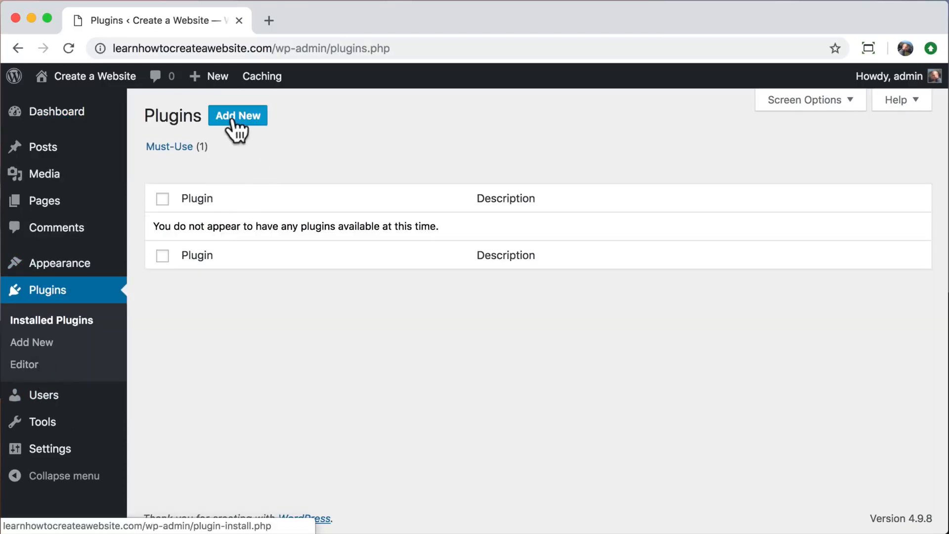
pyautogui.click(233, 121)
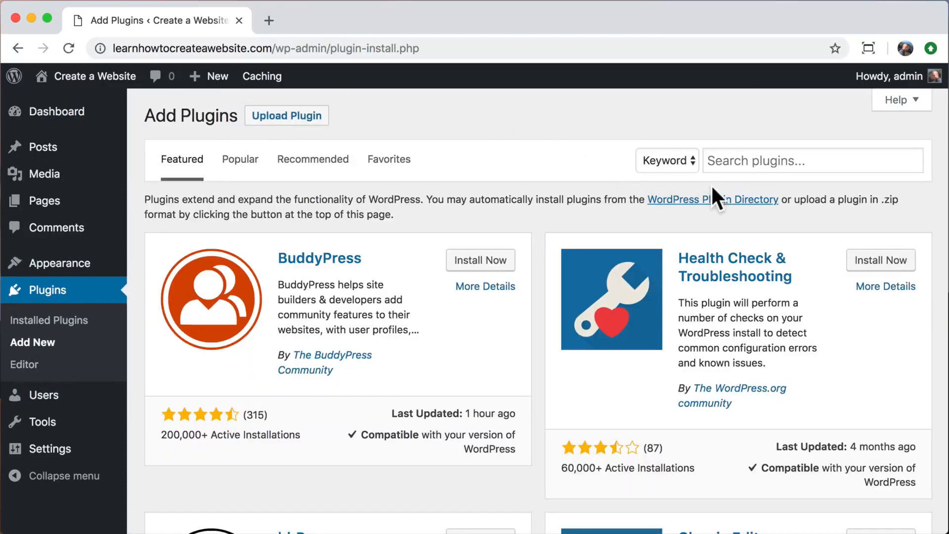
pyautogui.click(717, 160)
pyautogui.write('astra starter sites')
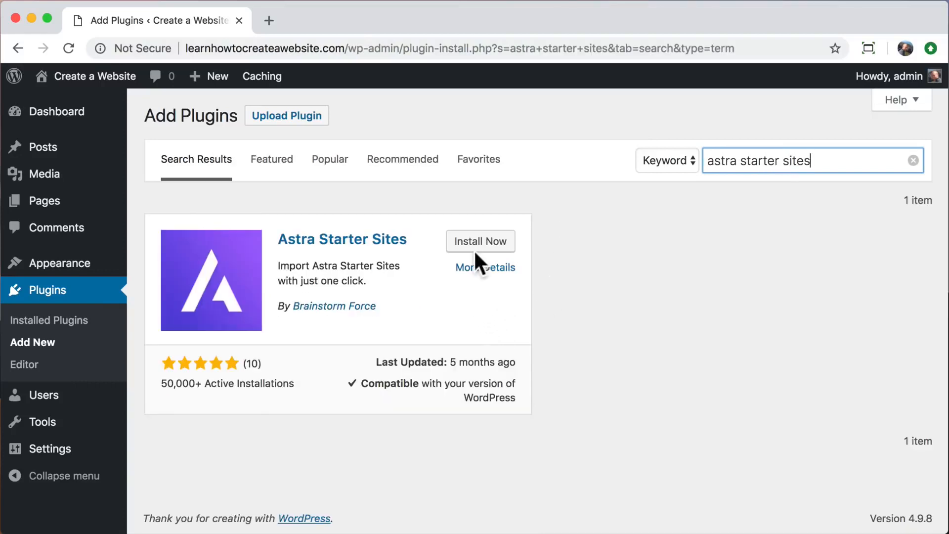
pyautogui.click(482, 245)
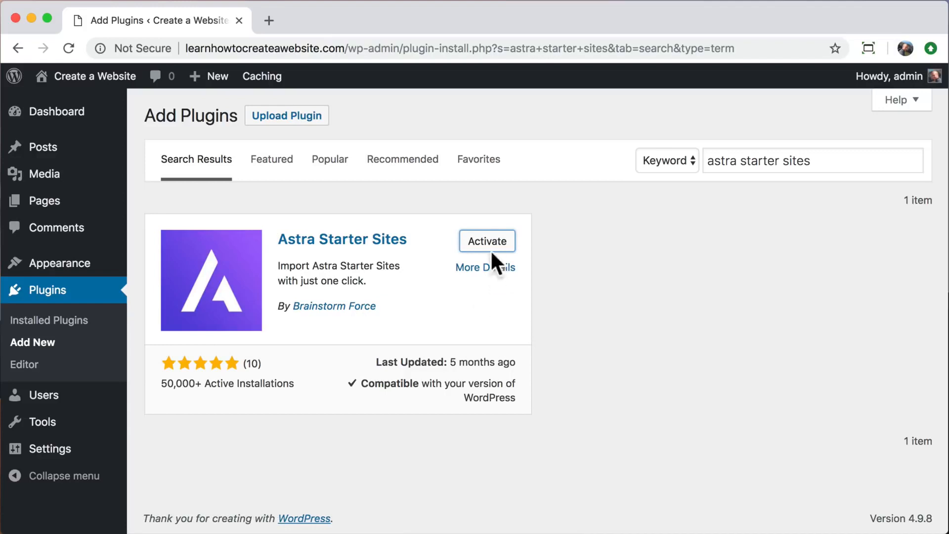
pyautogui.click(480, 247)
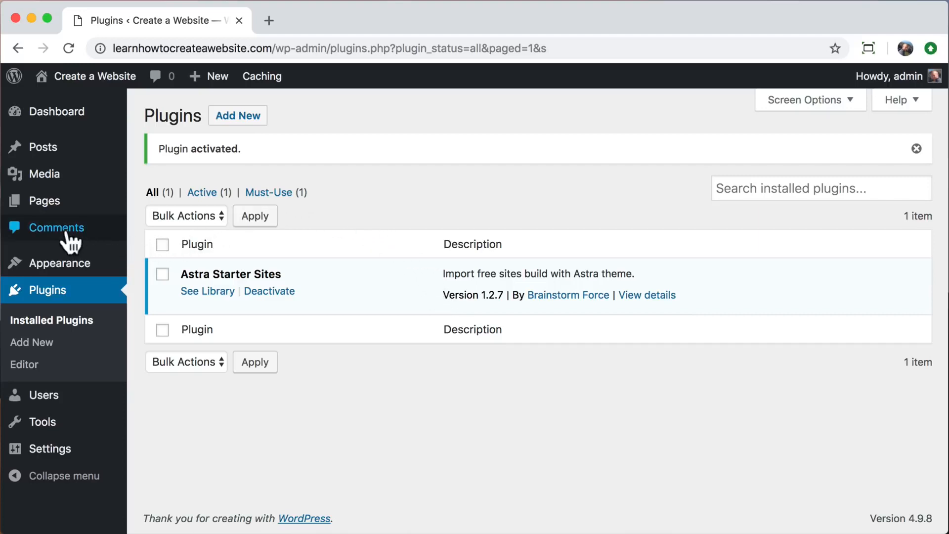
# Move both pages, Sample Page and WPForms Preview, to the trash with a bulk action.
pyautogui.click(36, 203)
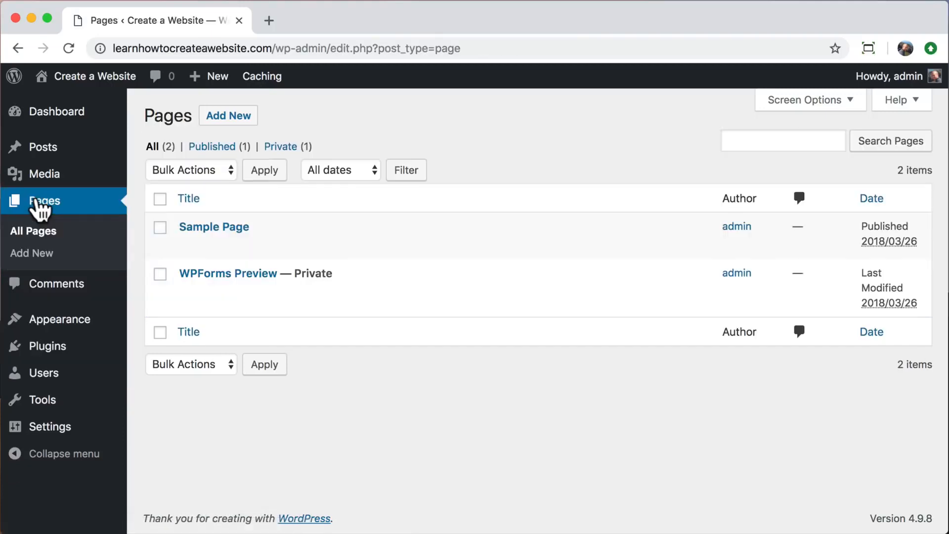
pyautogui.click(160, 199)
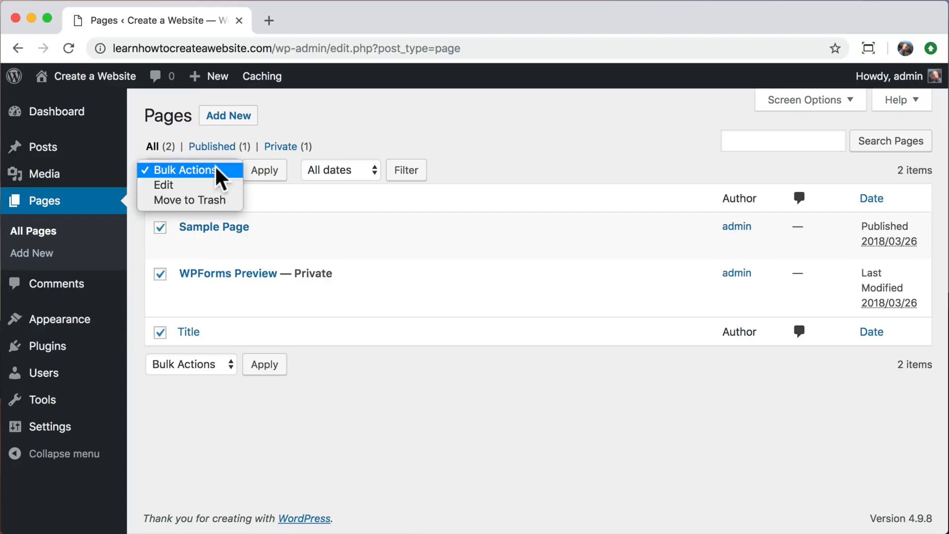
pyautogui.click(215, 169)
pyautogui.click(204, 200)
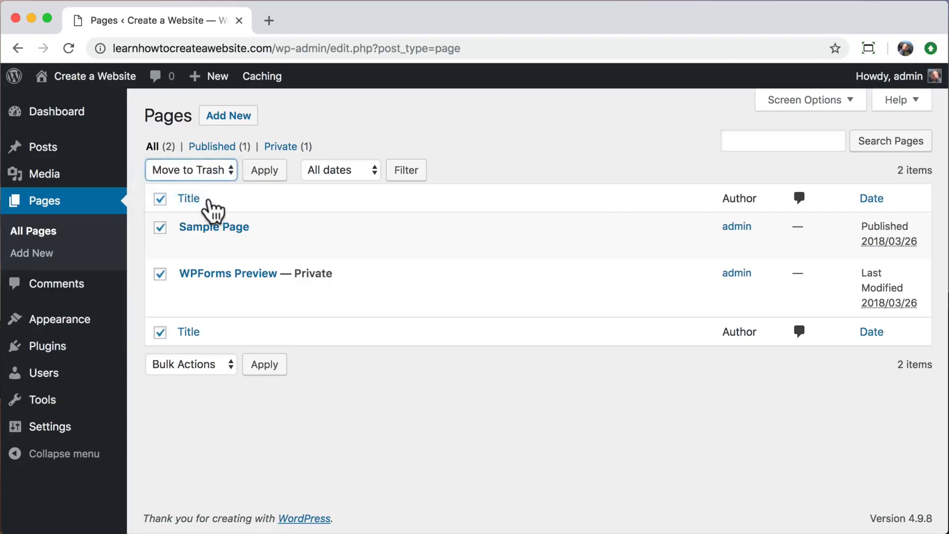
pyautogui.click(261, 171)
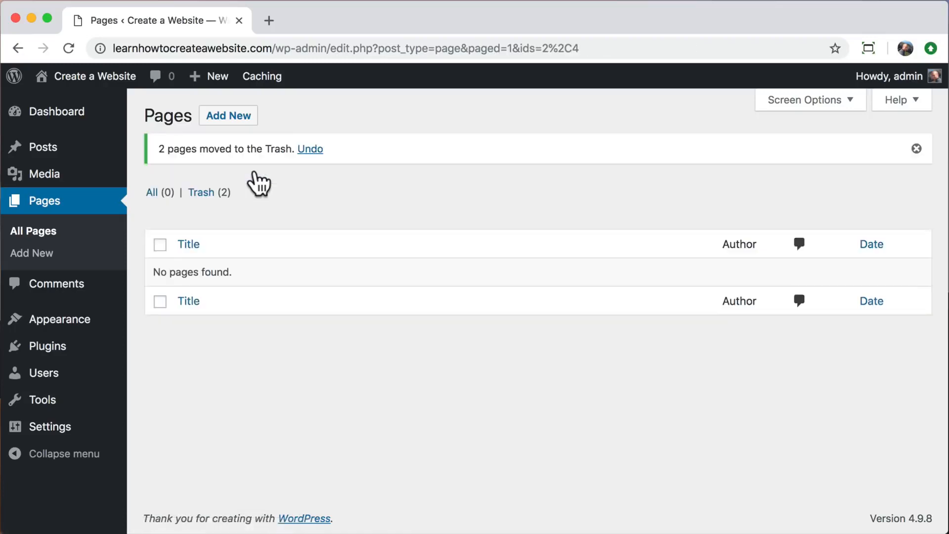
# Permanently delete both pages from the trash using Bulk Actions > Delete Permanently.
pyautogui.click(205, 193)
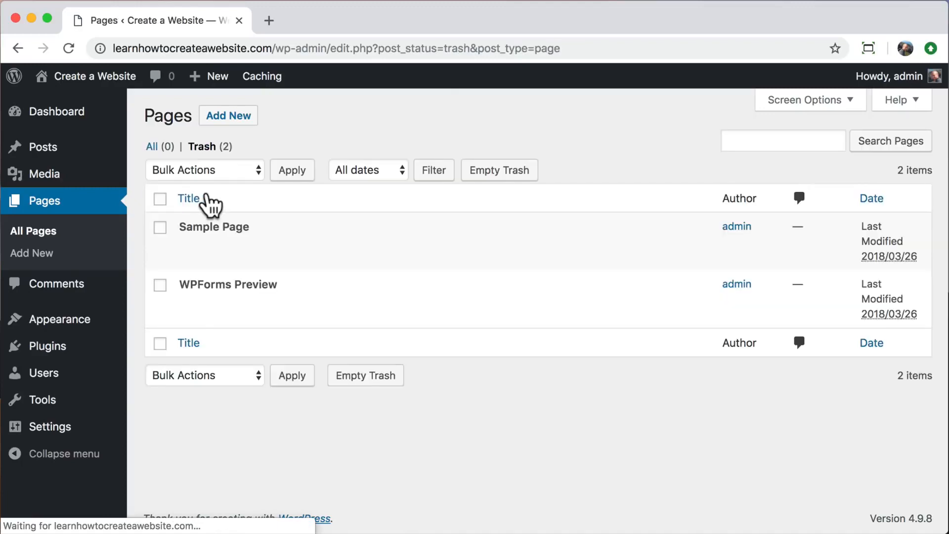
pyautogui.click(160, 199)
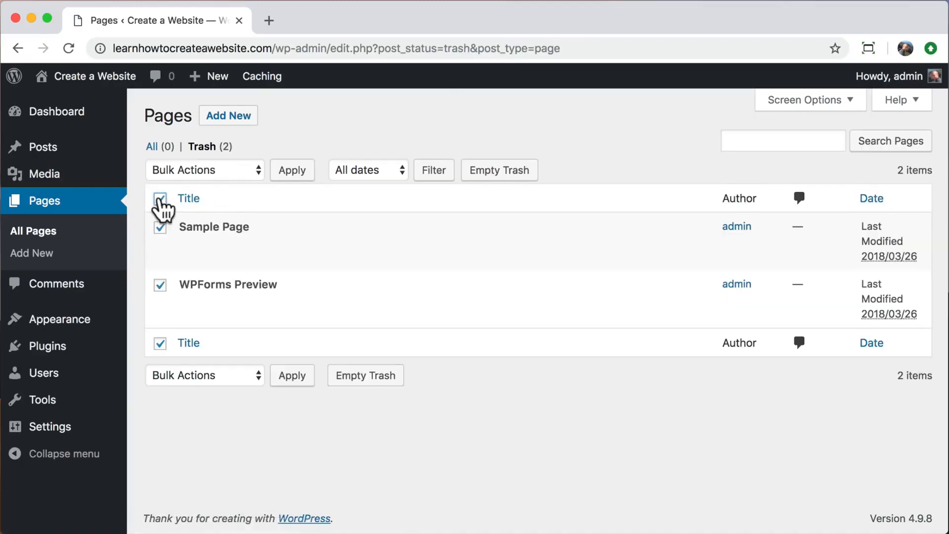
pyautogui.click(240, 168)
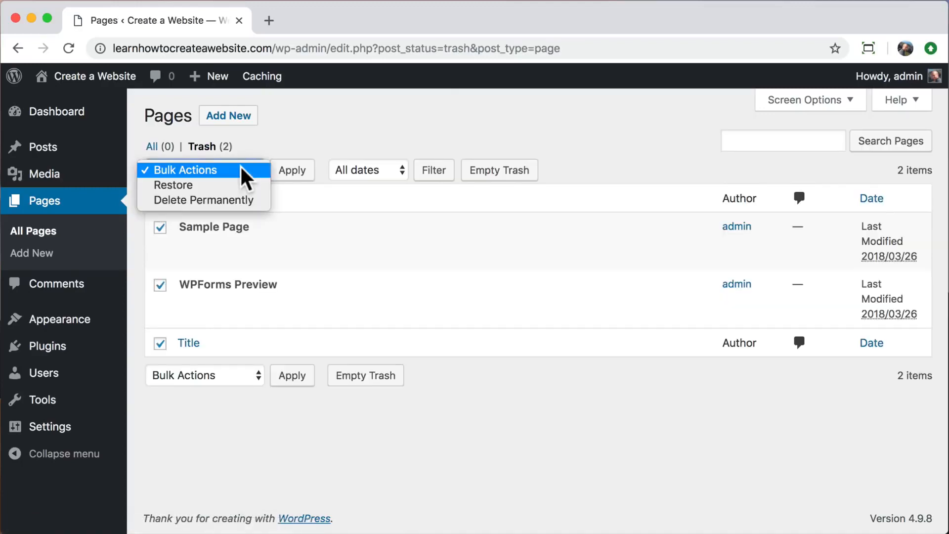
pyautogui.click(225, 200)
pyautogui.click(291, 170)
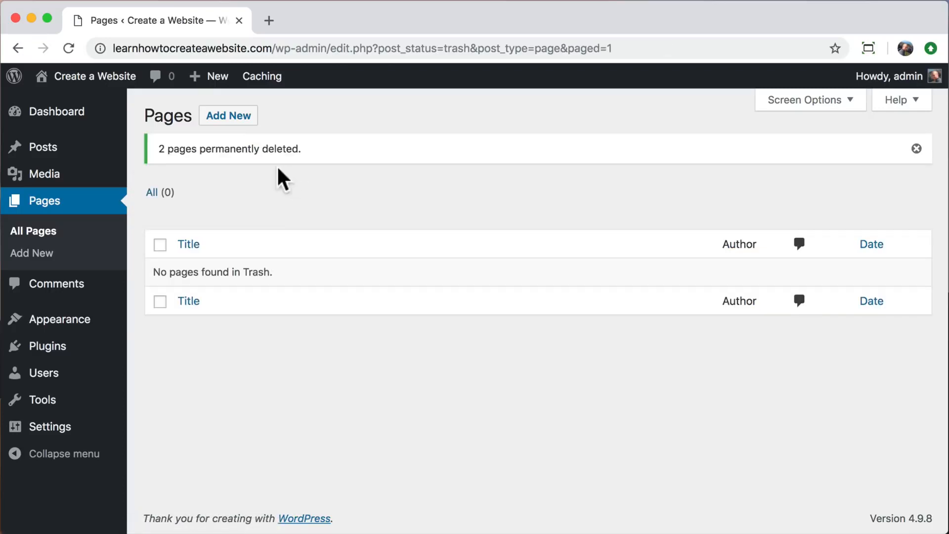
pyautogui.moveTo(94, 324)
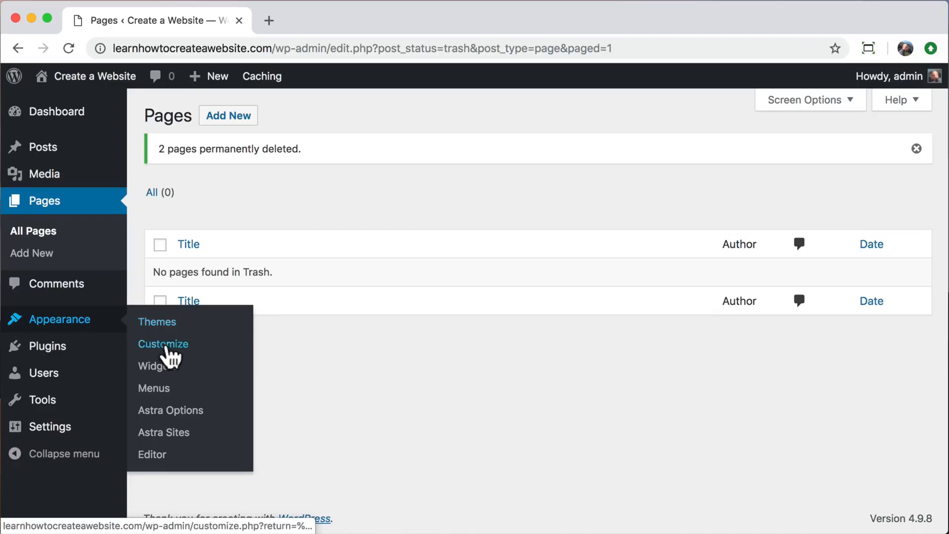
# Open the Astra Sites library on the Elementor tab and browse the templates.
pyautogui.click(184, 437)
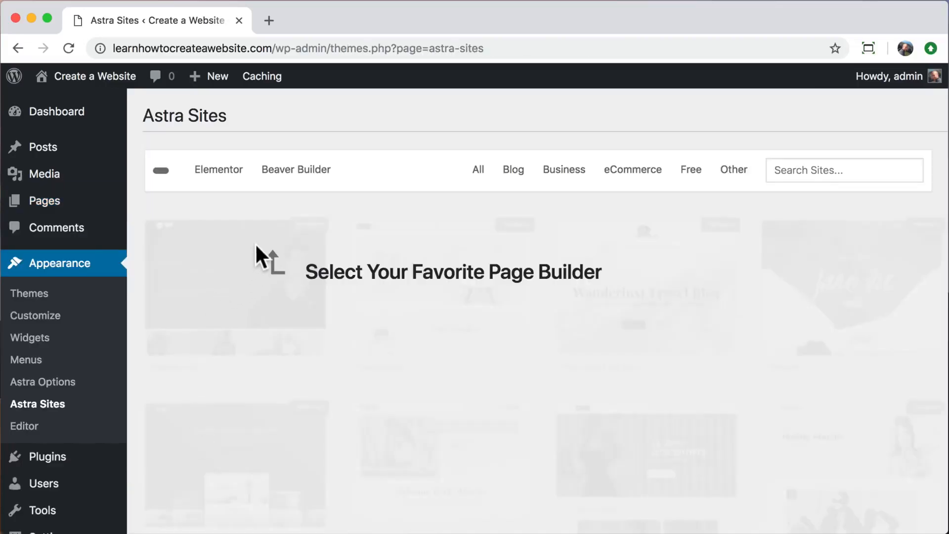
pyautogui.click(220, 180)
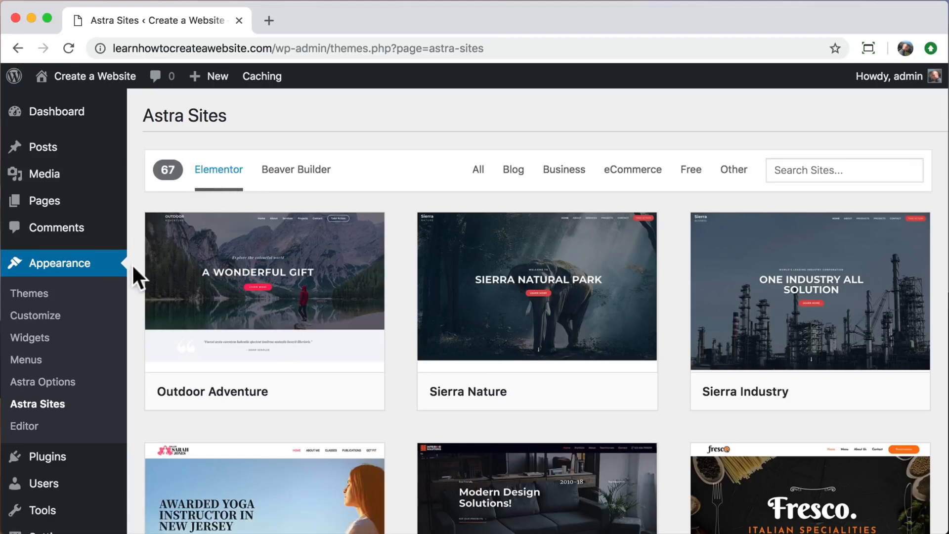
pyautogui.scroll(-7, 131, 263)
pyautogui.scroll(-12, 133, 267)
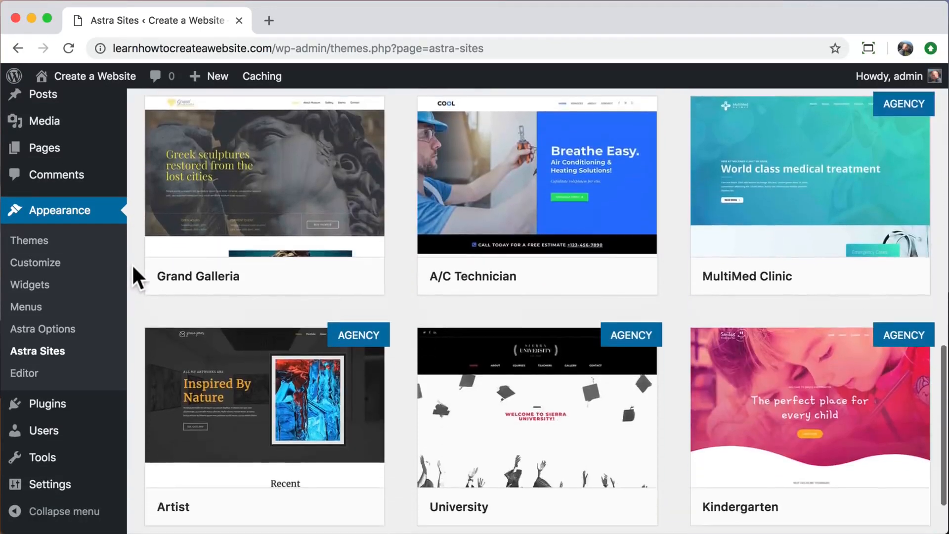
pyautogui.scroll(-19, 133, 267)
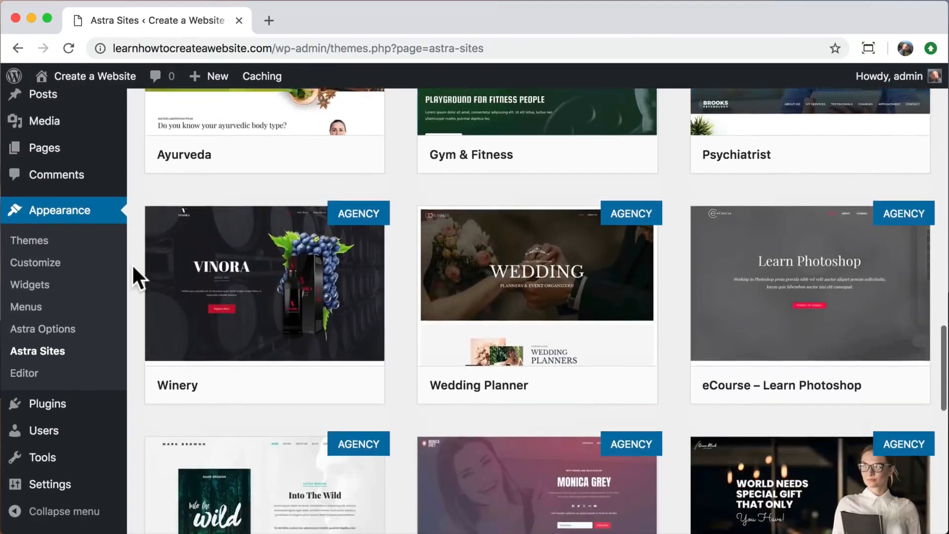
pyautogui.scroll(-2, 132, 266)
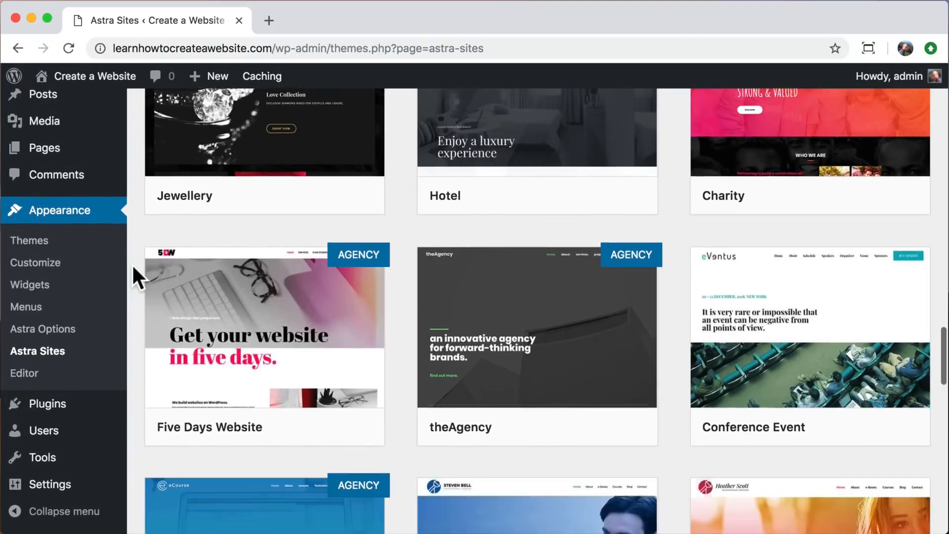
pyautogui.scroll(20, 133, 267)
pyautogui.scroll(20, 133, 267)
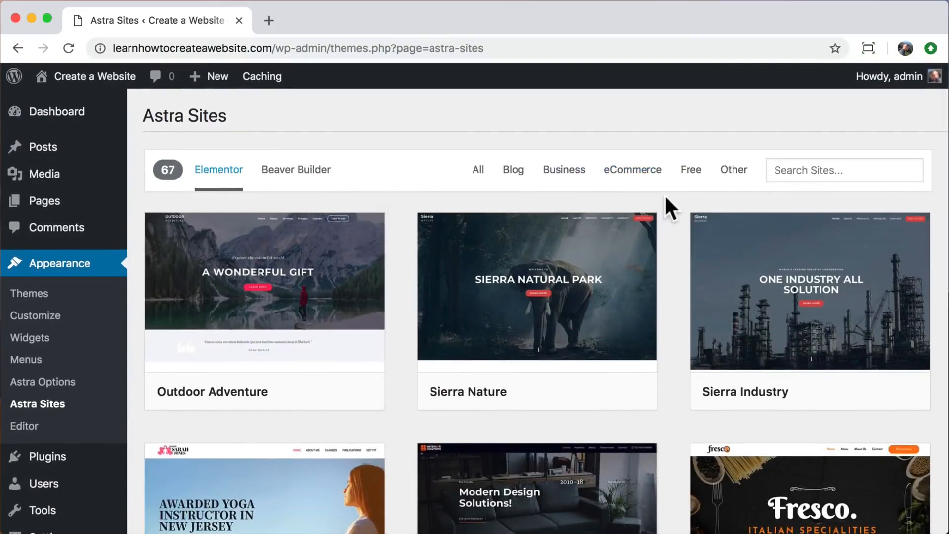
# Filter the Elementor templates to show only the free ones.
pyautogui.click(694, 174)
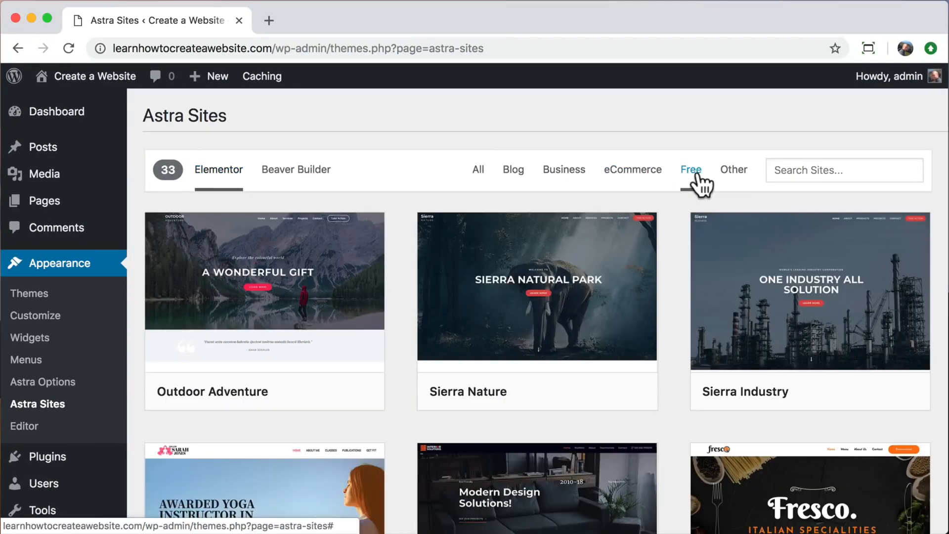
pyautogui.scroll(-10, 680, 247)
pyautogui.scroll(-5, 677, 271)
pyautogui.scroll(15, 677, 271)
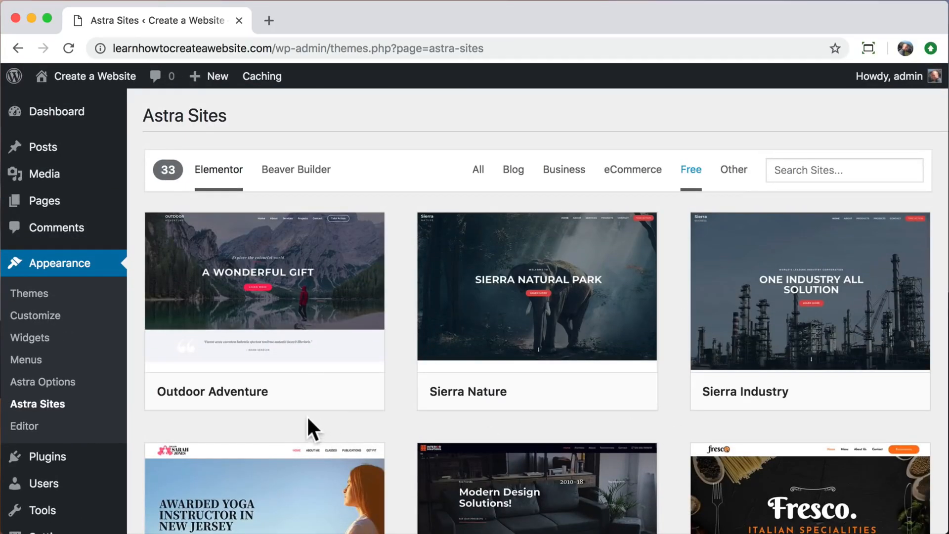
pyautogui.moveTo(318, 307)
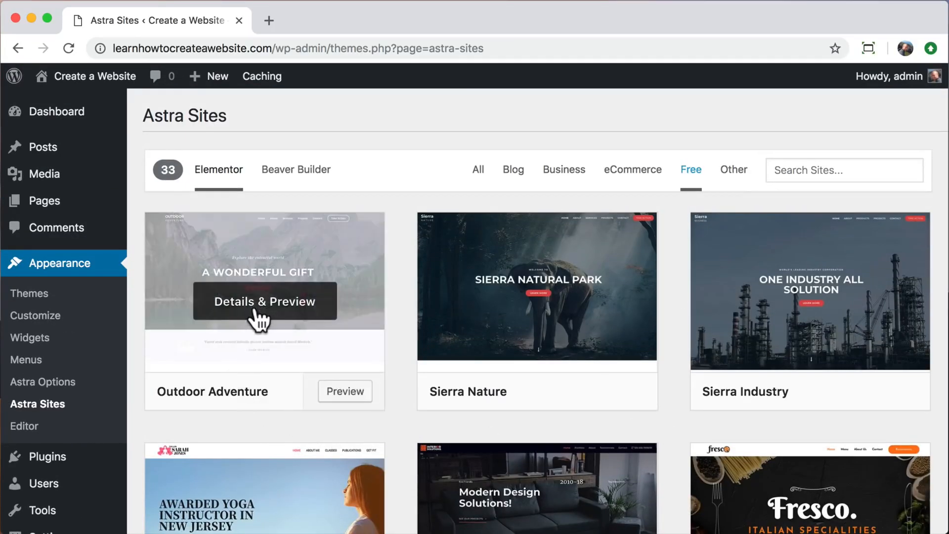
# Open the Outdoor Adventure template's details and review its Required Plugins list.
pyautogui.click(257, 312)
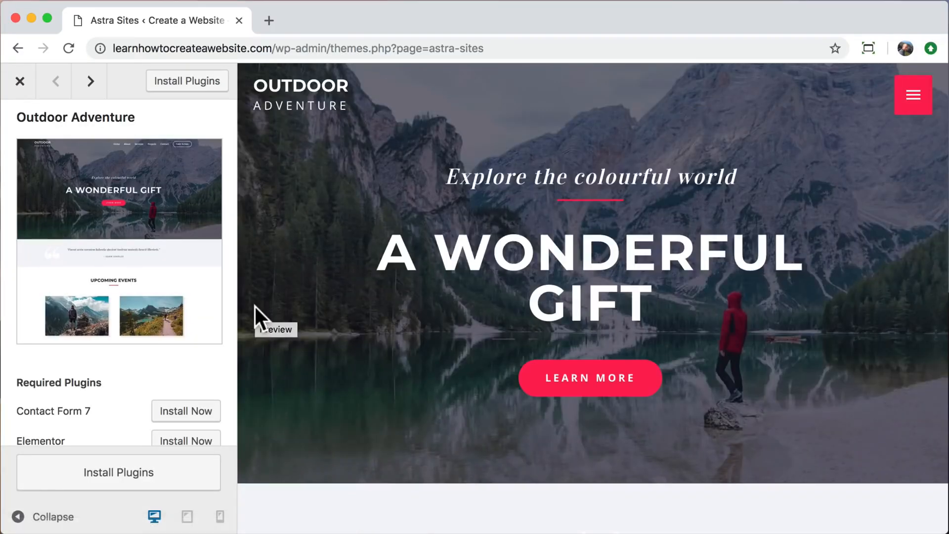
pyautogui.scroll(-15, 343, 322)
pyautogui.scroll(8, 343, 322)
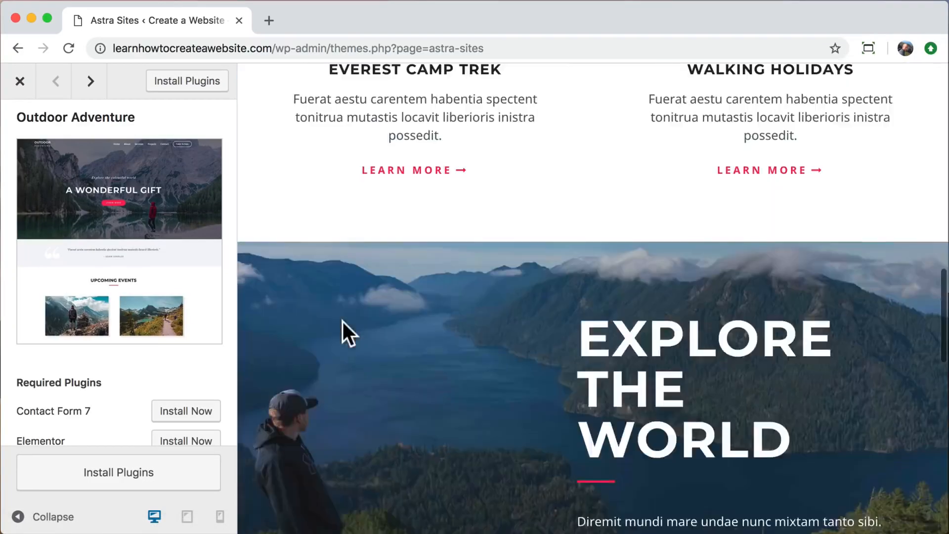
pyautogui.scroll(10, 343, 322)
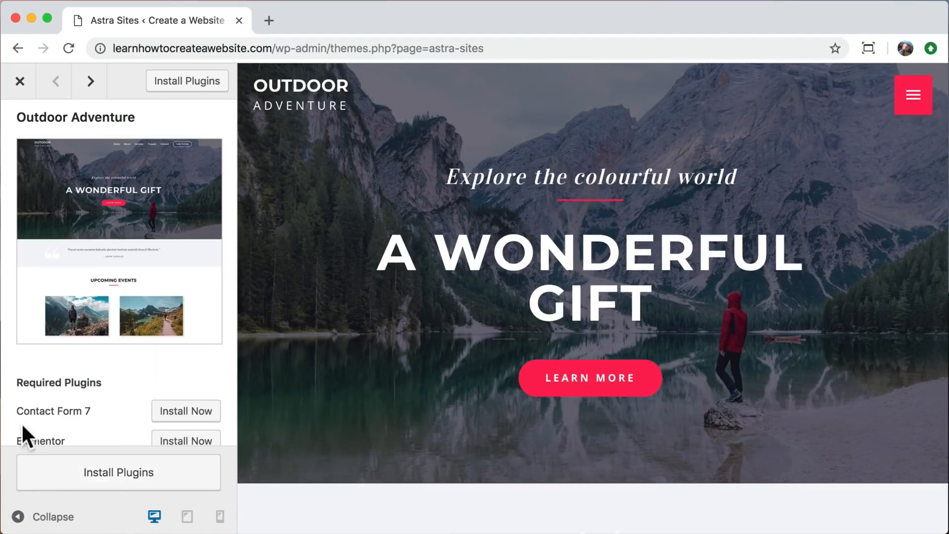
pyautogui.scroll(-2, 22, 422)
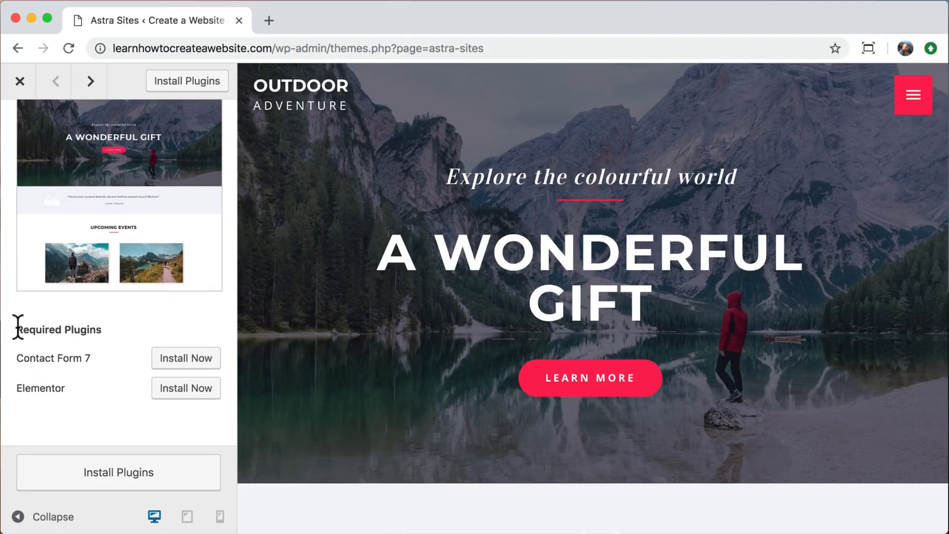
pyautogui.moveTo(18, 327); pyautogui.dragTo(102, 333)
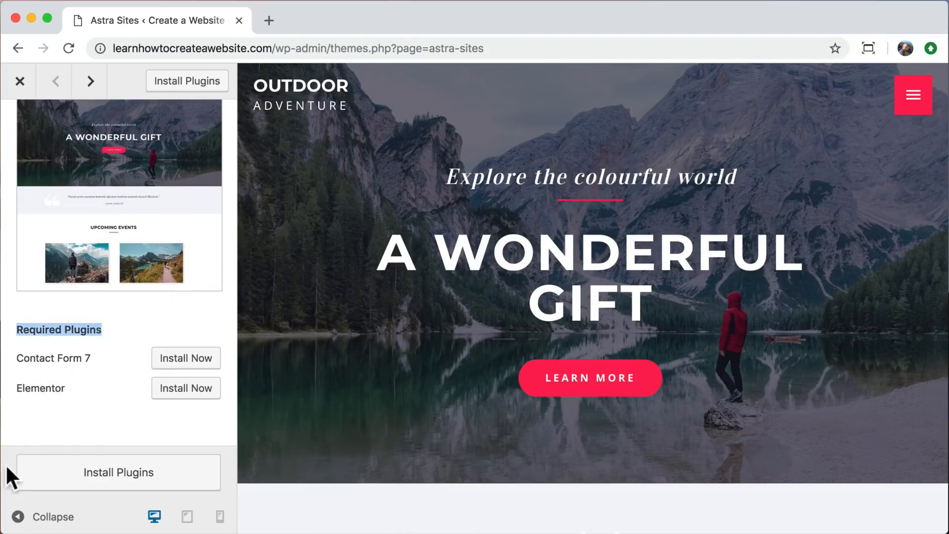
# Install Contact Form 7 and Elementor, then import the Outdoor Adventure site and confirm.
pyautogui.click(84, 479)
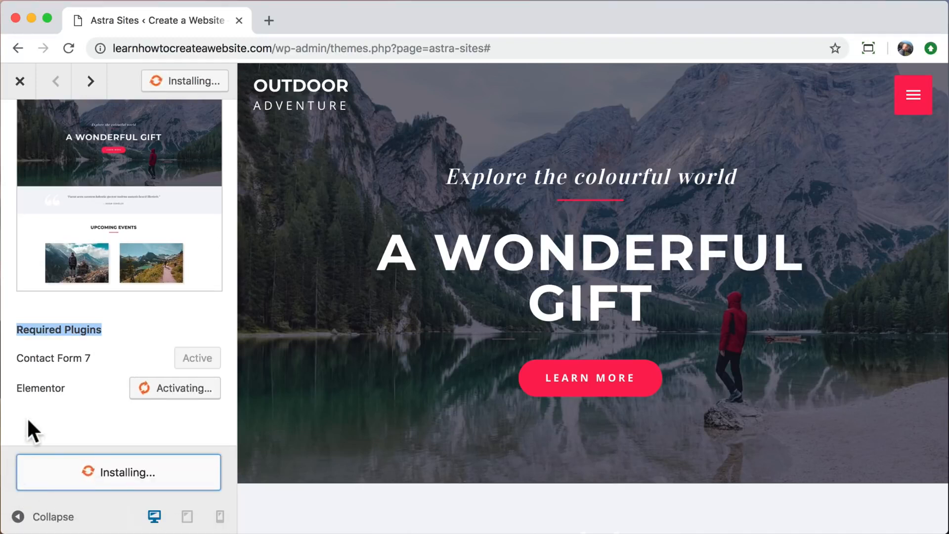
pyautogui.scroll(1, 27, 417)
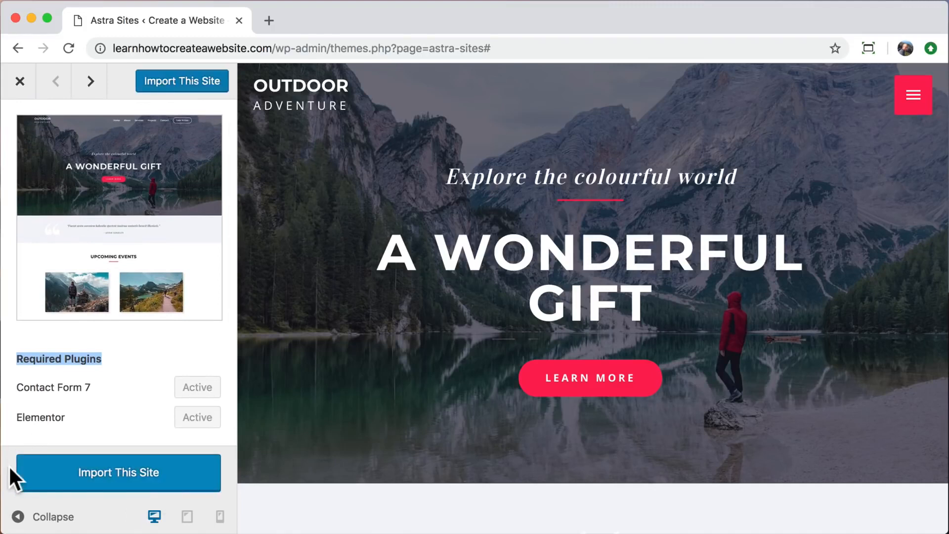
pyautogui.click(111, 473)
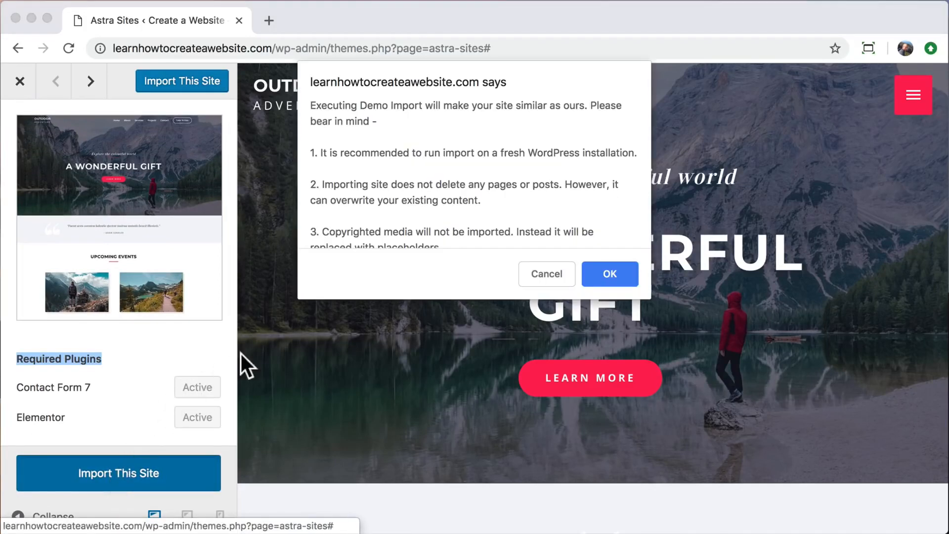
pyautogui.click(612, 270)
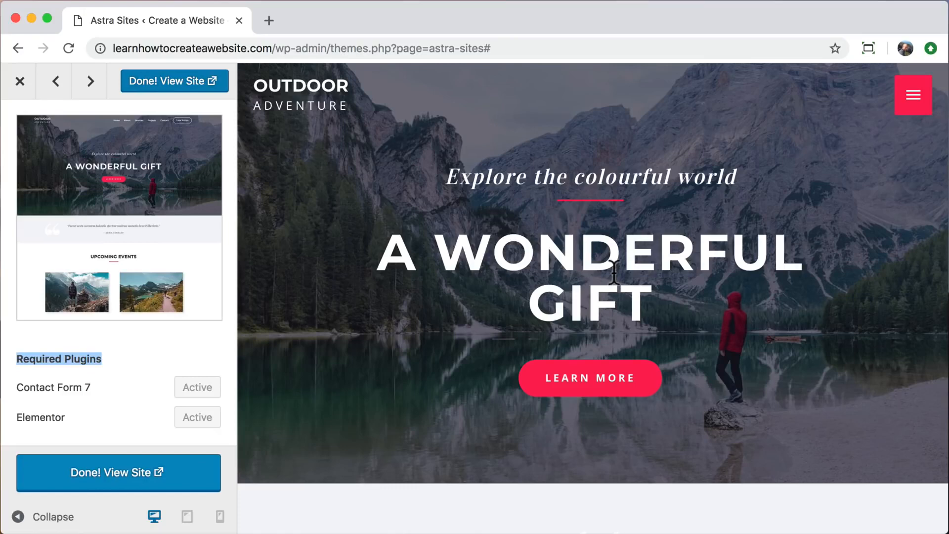
# View the imported site in a new tab, close Astra Sites, and scroll the homepage.
pyautogui.click(175, 82)
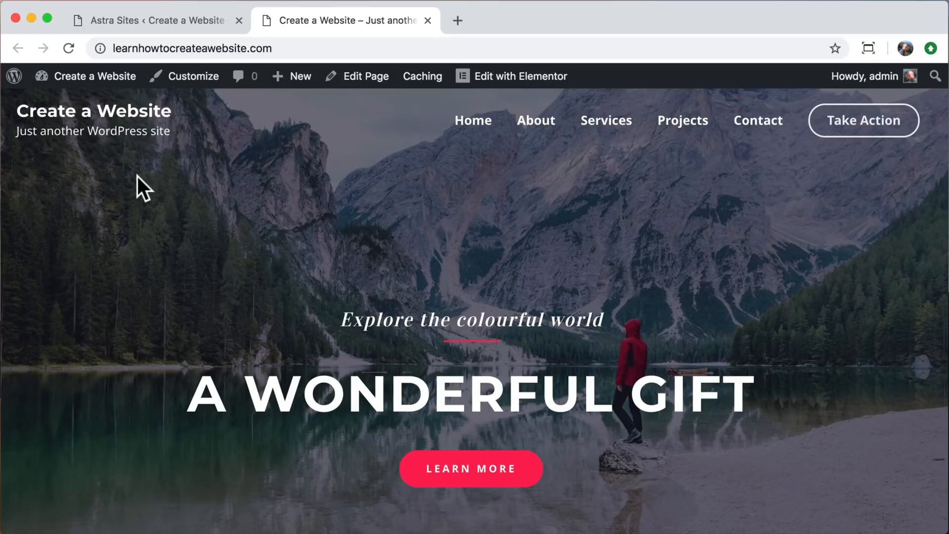
pyautogui.click(239, 20)
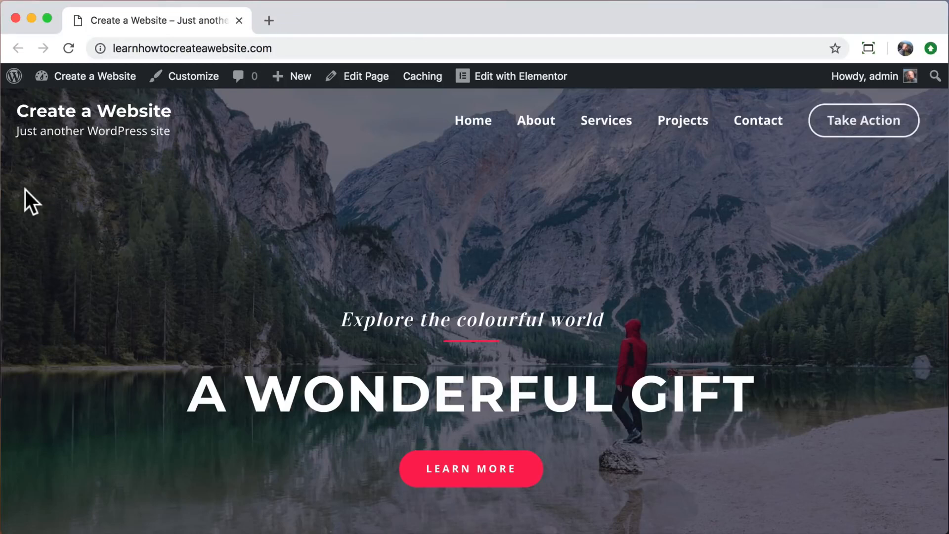
pyautogui.scroll(-7, 25, 190)
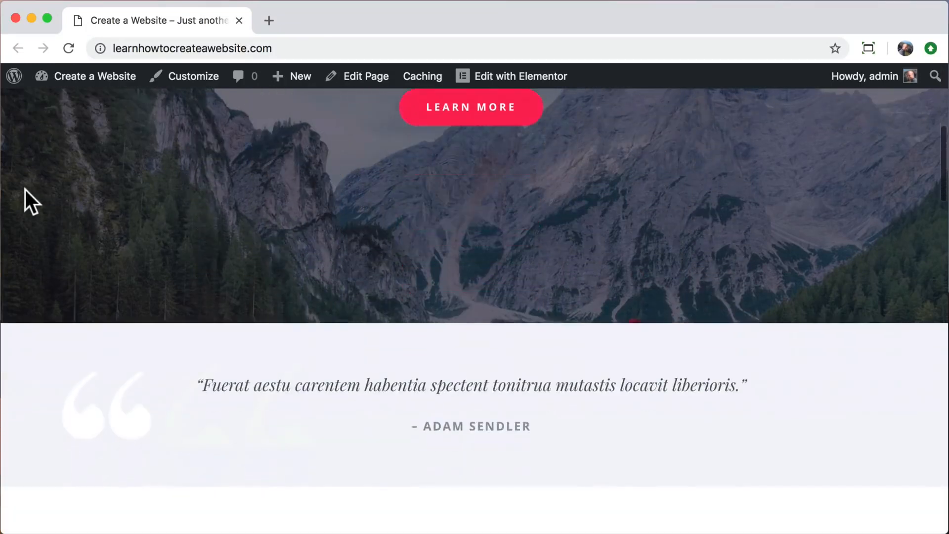
pyautogui.scroll(-12, 25, 190)
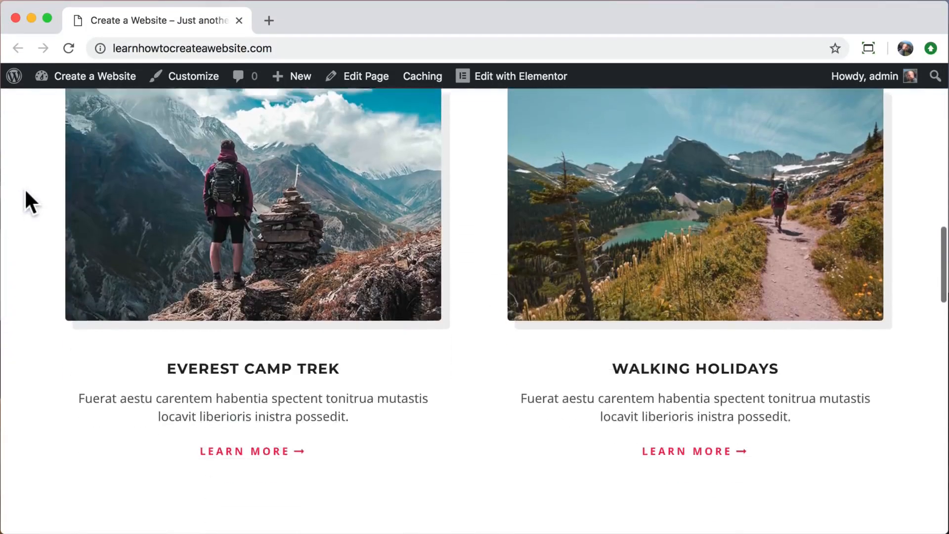
pyautogui.scroll(-14, 31, 202)
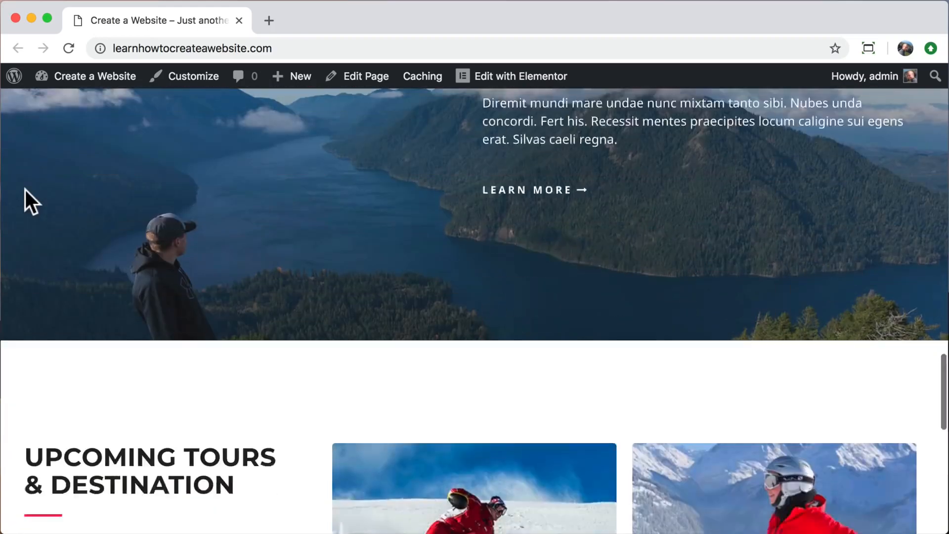
pyautogui.scroll(-12, 26, 190)
pyautogui.scroll(15, 25, 190)
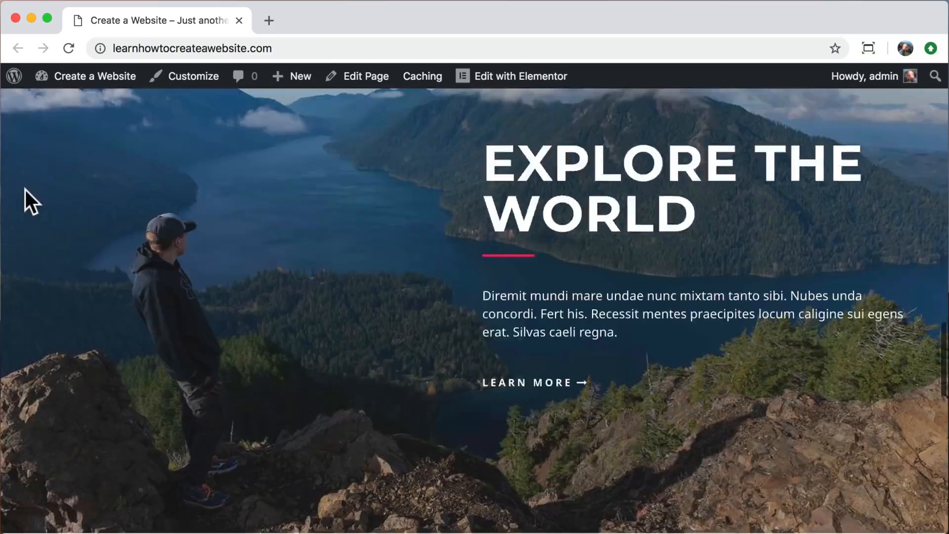
pyautogui.scroll(15, 25, 190)
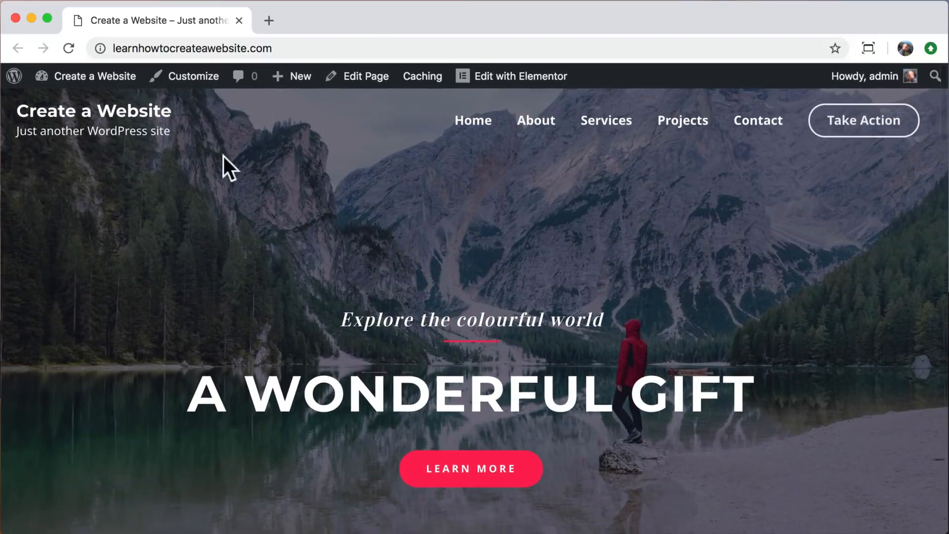
# Scroll through the imported About and Services pages.
pyautogui.click(539, 127)
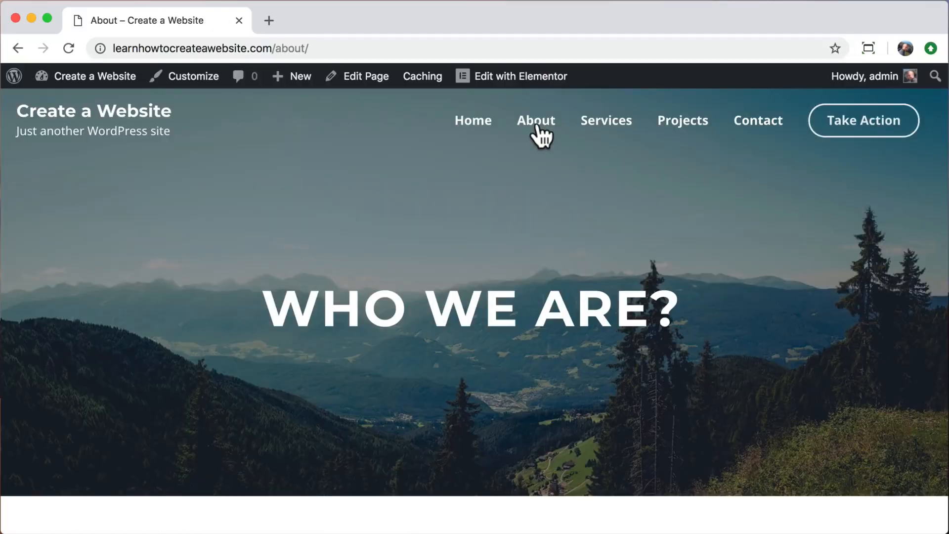
pyautogui.scroll(-12, 172, 267)
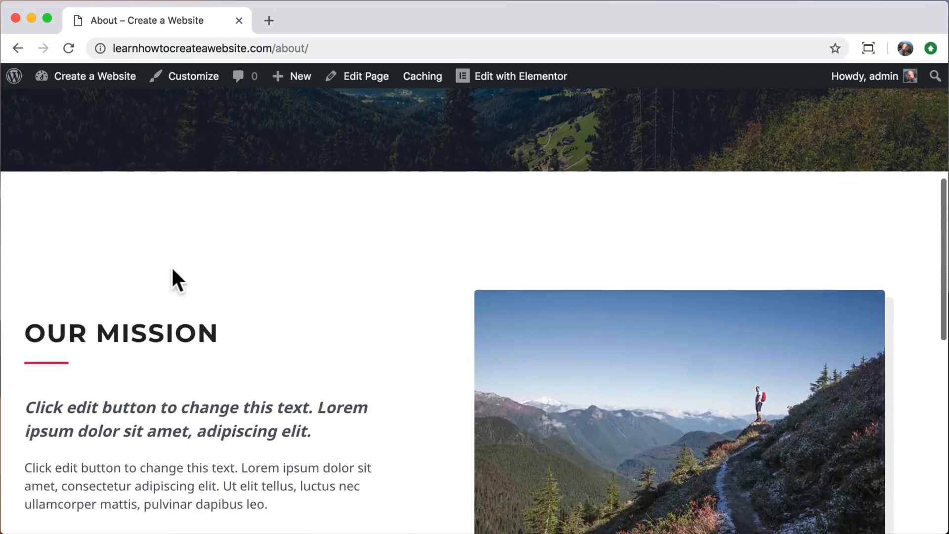
pyautogui.scroll(-5, 171, 266)
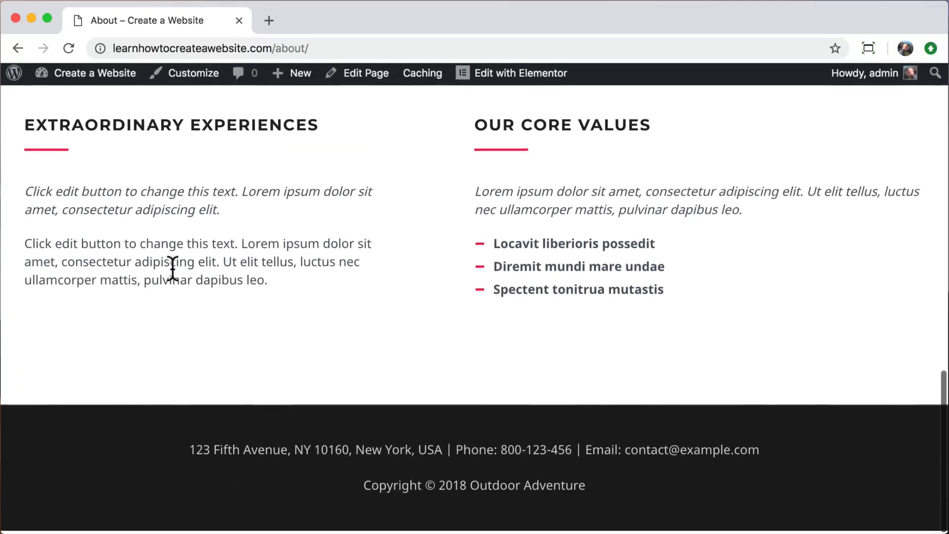
pyautogui.scroll(20, 171, 266)
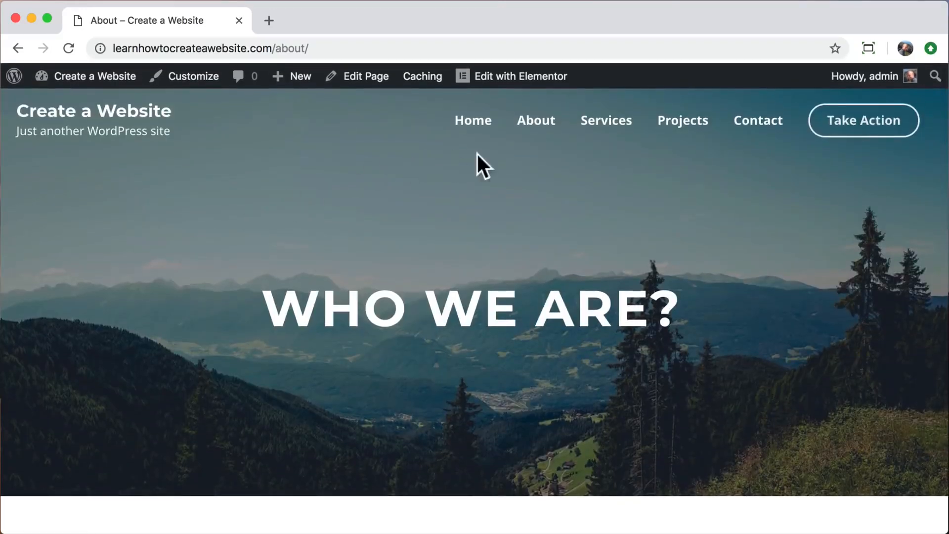
pyautogui.click(615, 127)
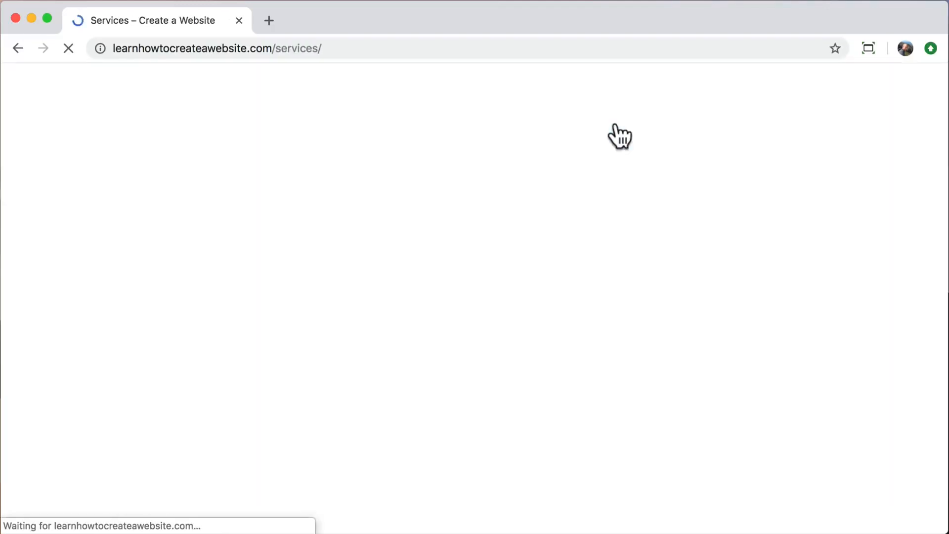
pyautogui.scroll(-10, 280, 292)
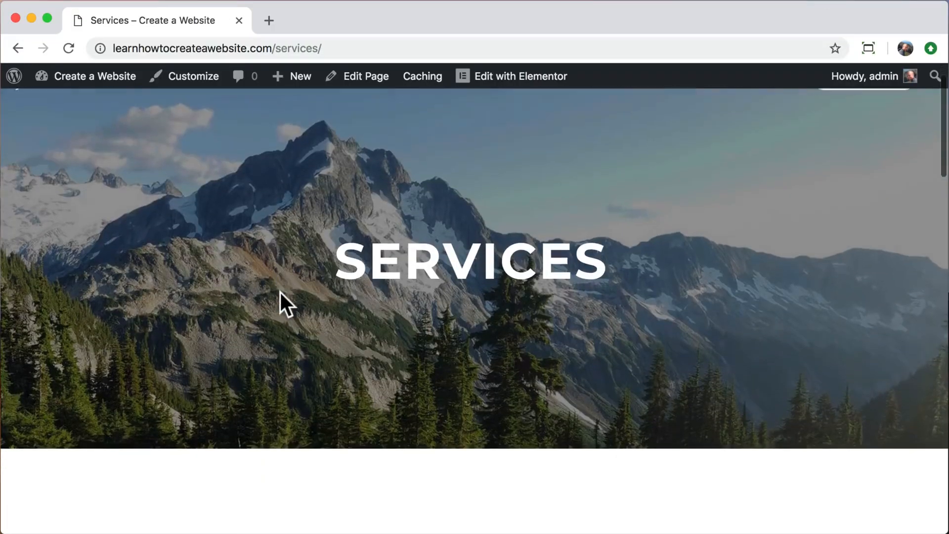
pyautogui.scroll(-20, 281, 293)
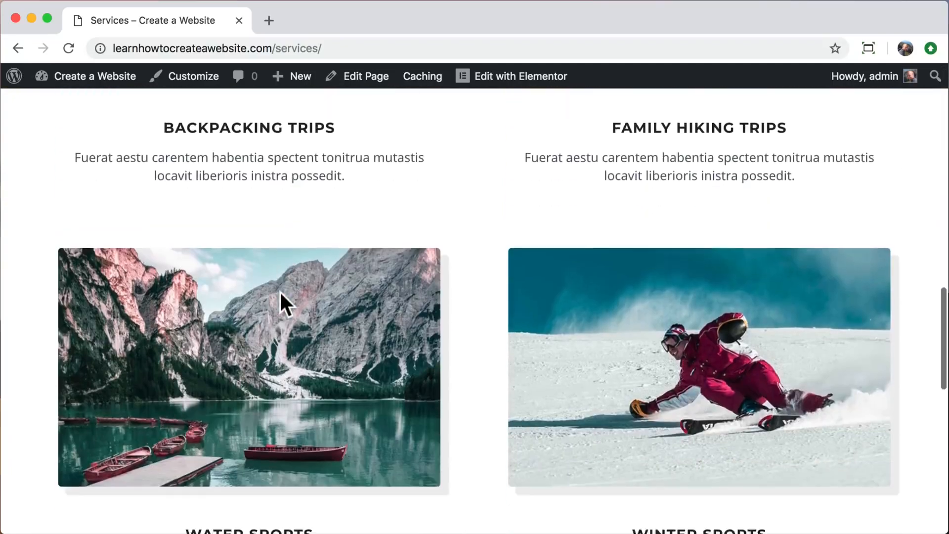
pyautogui.scroll(20, 281, 292)
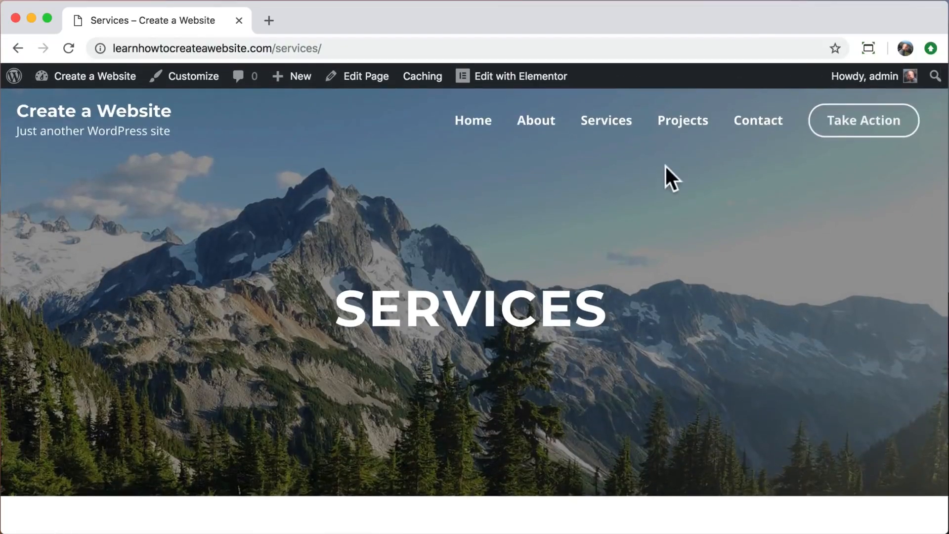
# Scroll the Contact page, try the Take Action link, then return home via the site title.
pyautogui.click(756, 124)
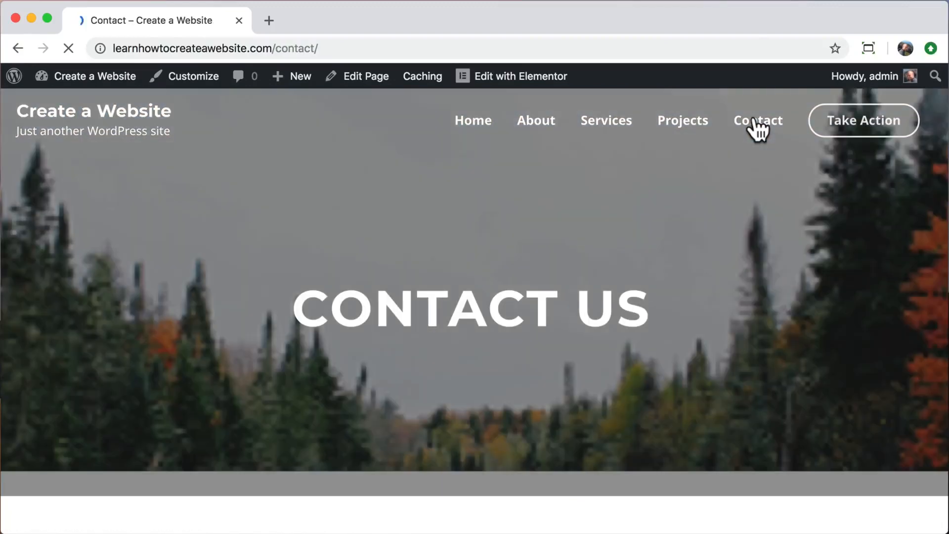
pyautogui.scroll(-7, 779, 329)
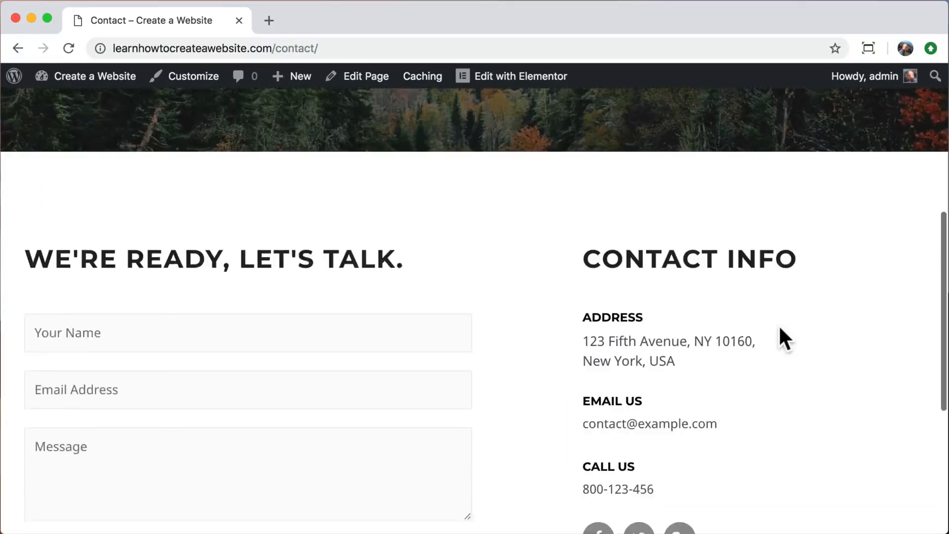
pyautogui.scroll(-3, 785, 340)
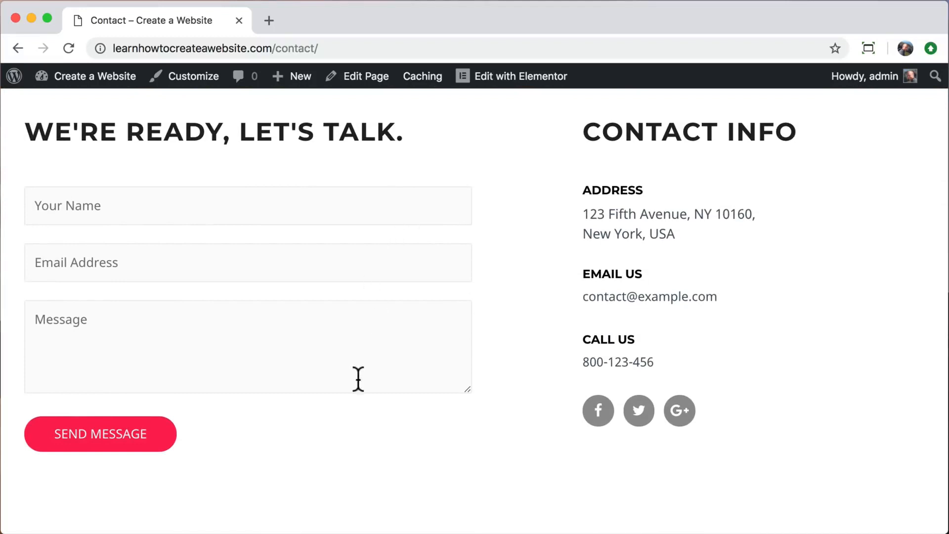
pyautogui.scroll(-5, 244, 450)
pyautogui.scroll(15, 244, 451)
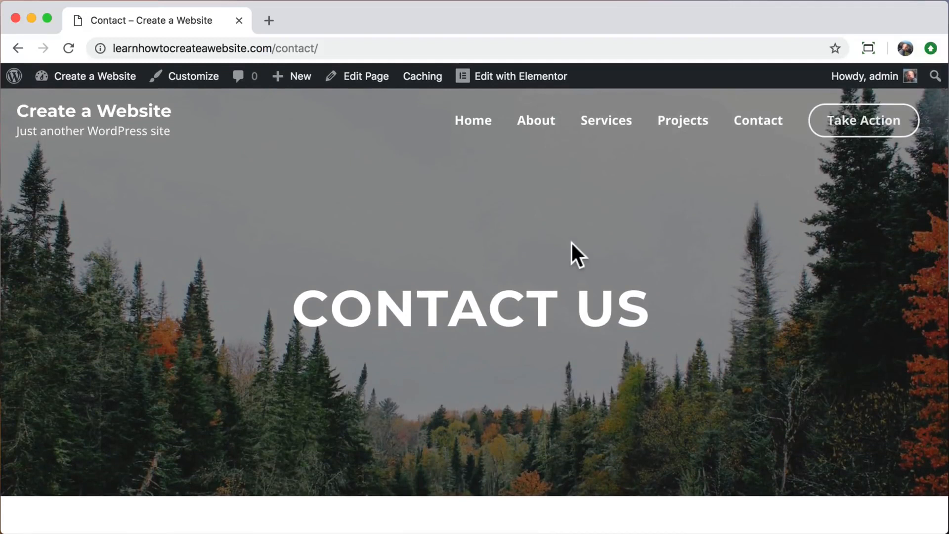
pyautogui.click(868, 126)
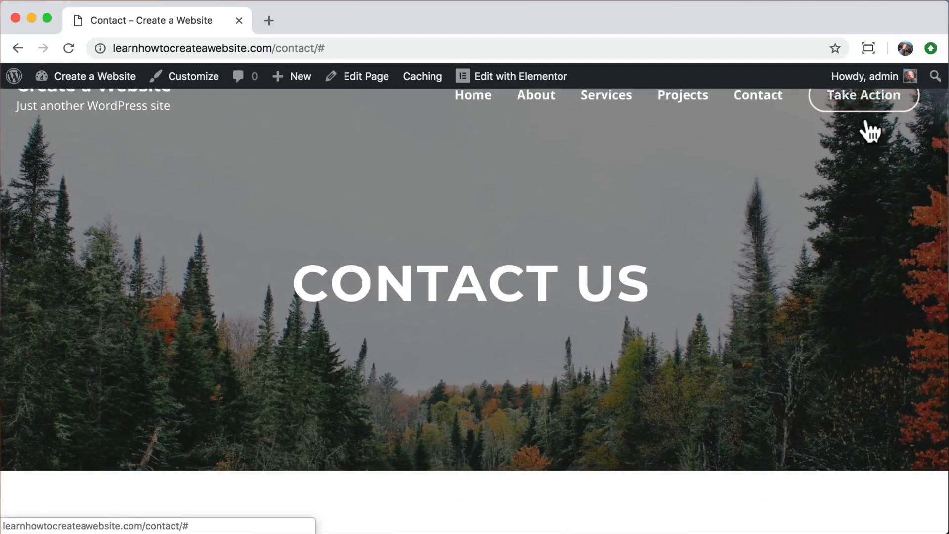
pyautogui.scroll(1, 855, 155)
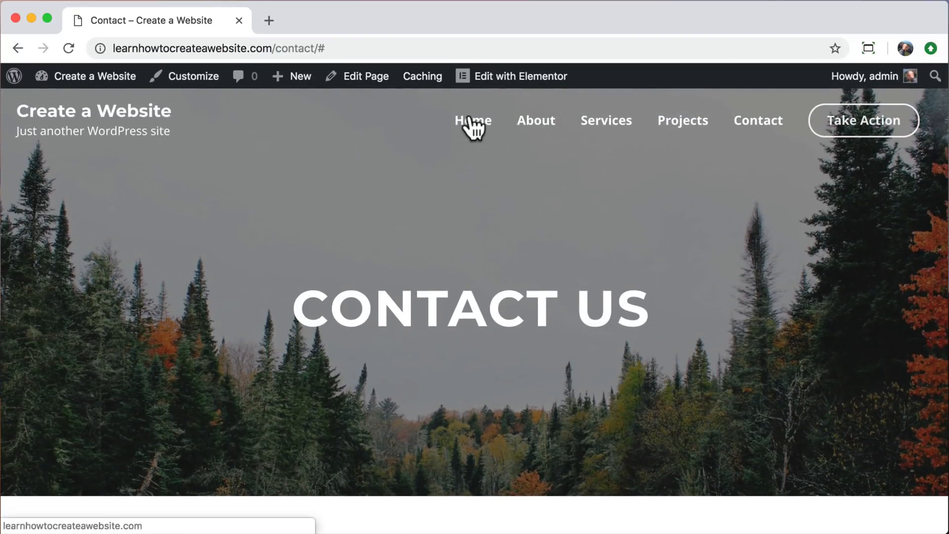
pyautogui.click(120, 119)
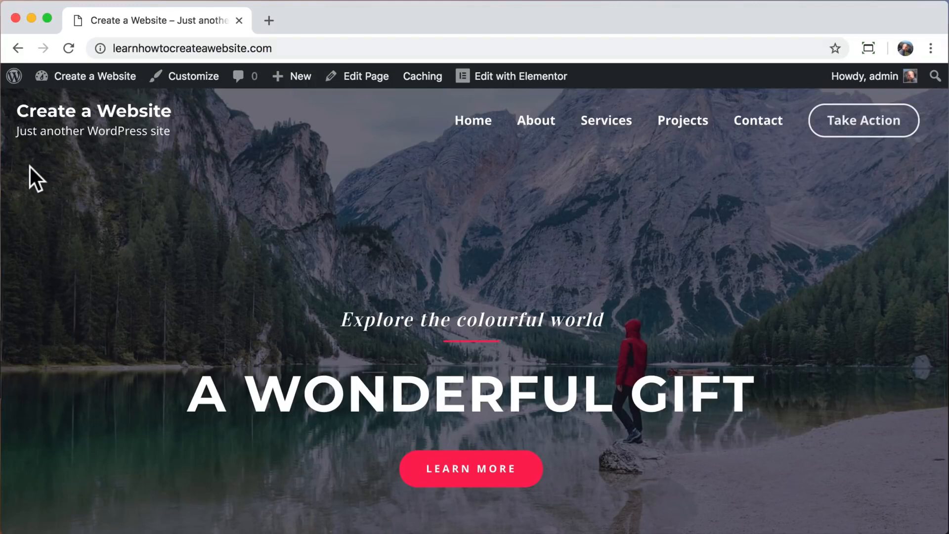
# In the Customizer's Site Identity settings, set the site title to 'Create a Website'.
pyautogui.click(193, 81)
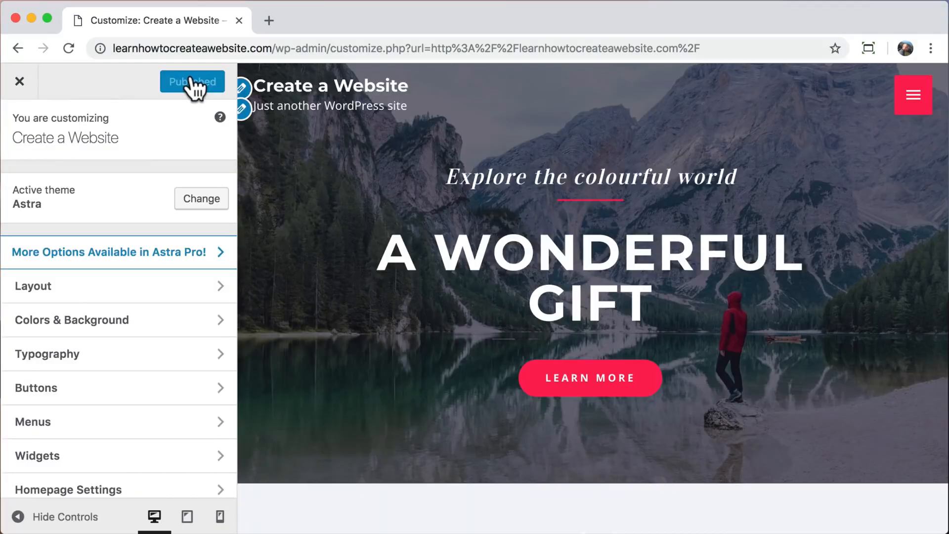
pyautogui.click(218, 292)
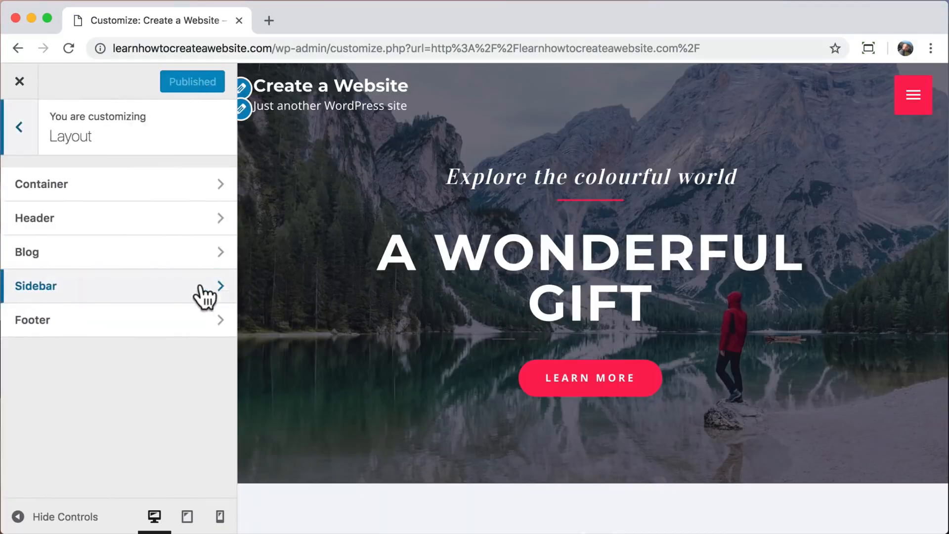
pyautogui.click(141, 228)
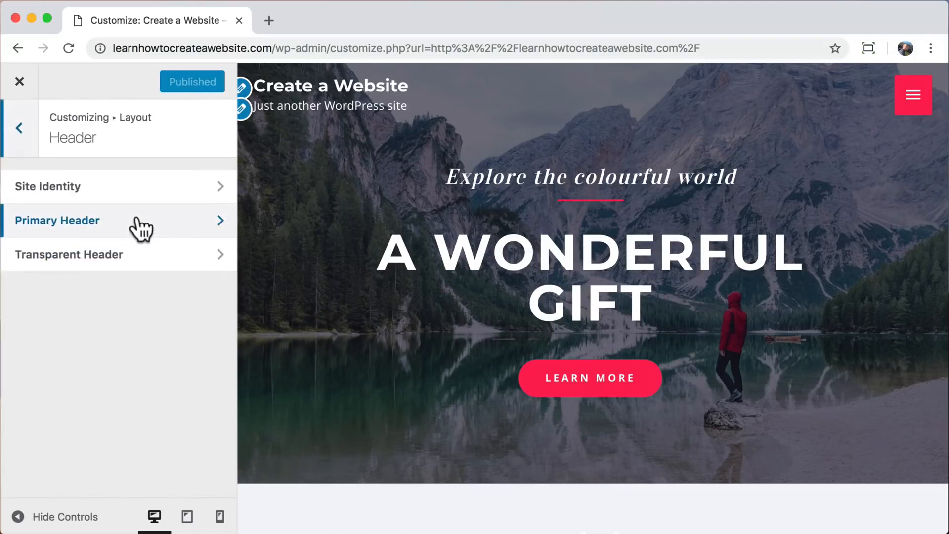
pyautogui.click(182, 192)
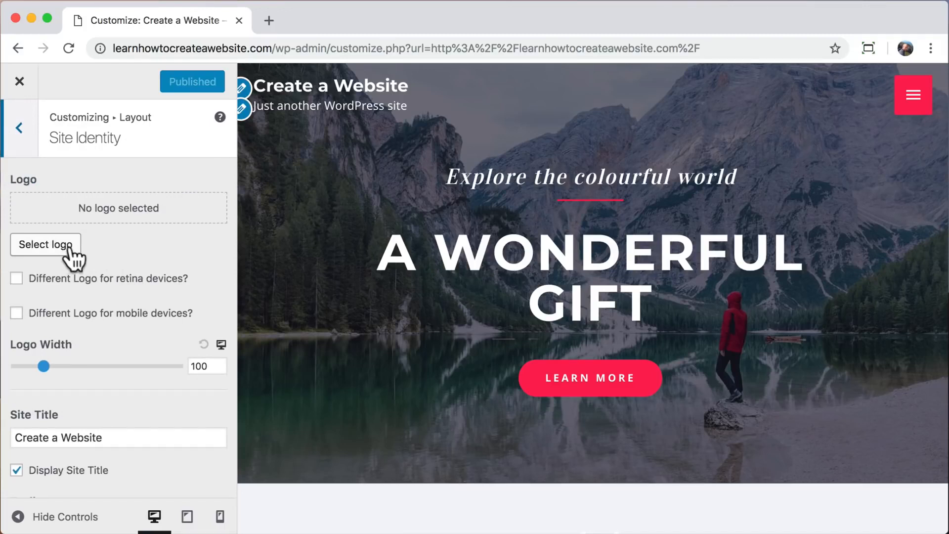
pyautogui.scroll(-5, 107, 386)
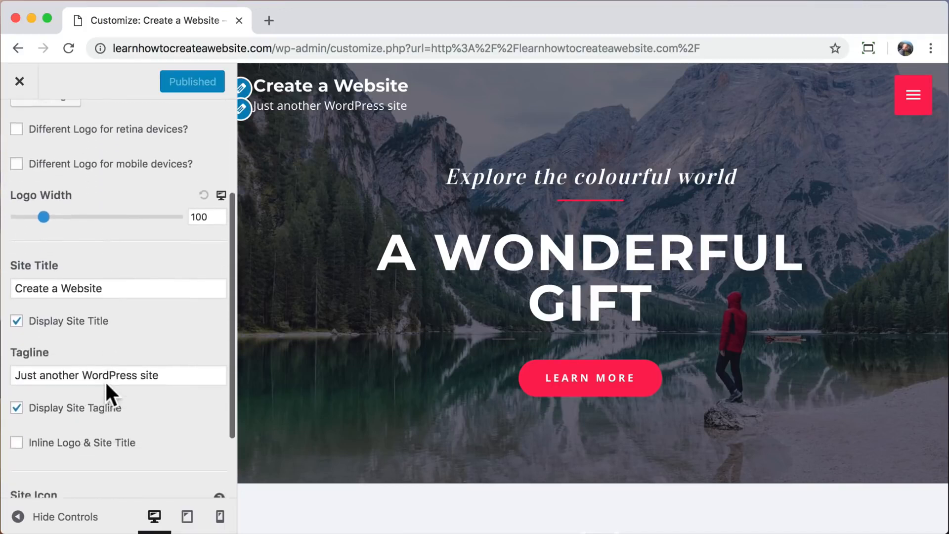
pyautogui.moveTo(118, 228); pyautogui.dragTo(7, 225)
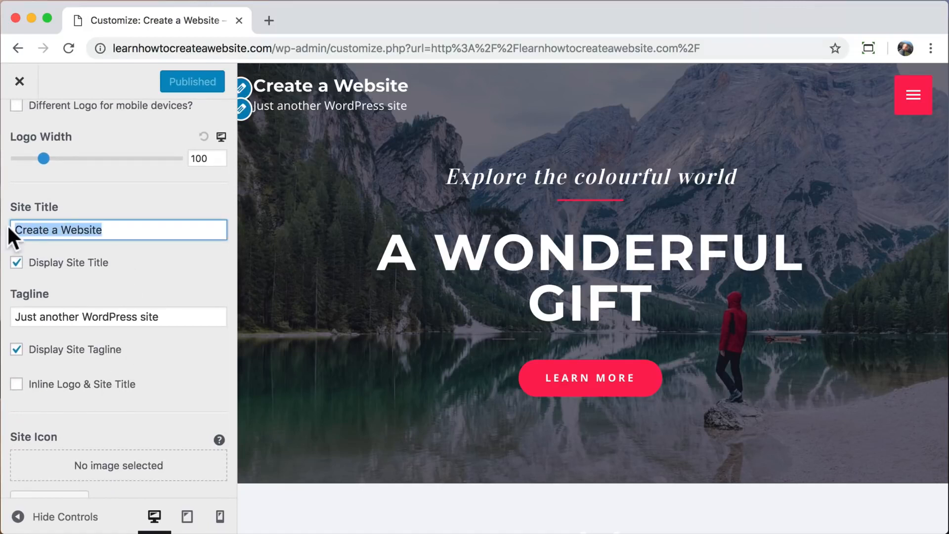
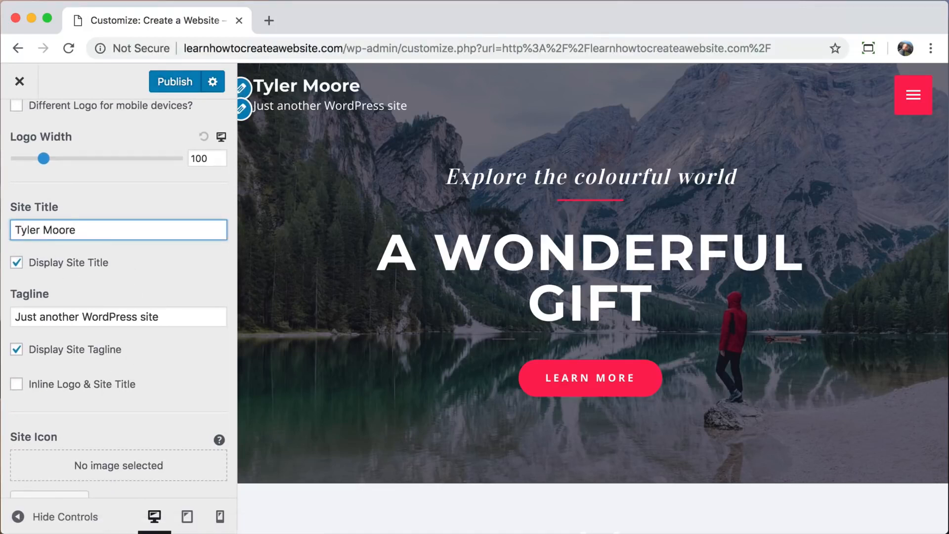
pyautogui.write('Create a Website')
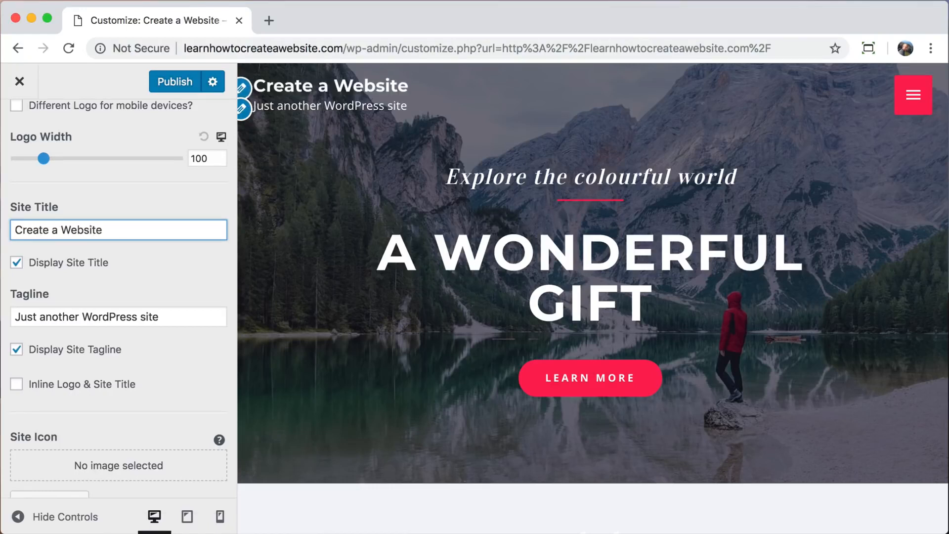
# Change the tagline to 'Learn How To Create a Website' and uncheck Display Site Tagline.
pyautogui.moveTo(157, 318); pyautogui.dragTo(5, 320)
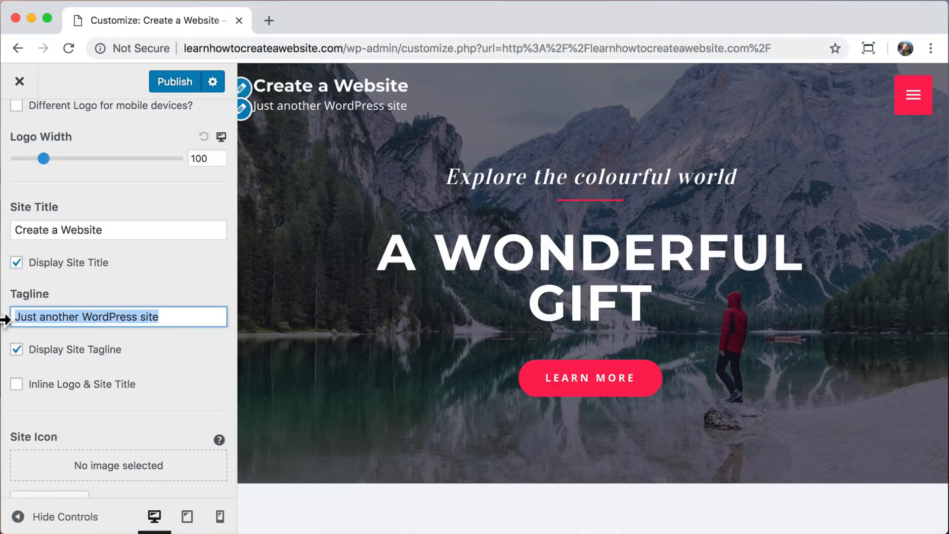
pyautogui.write('Learn How To C')
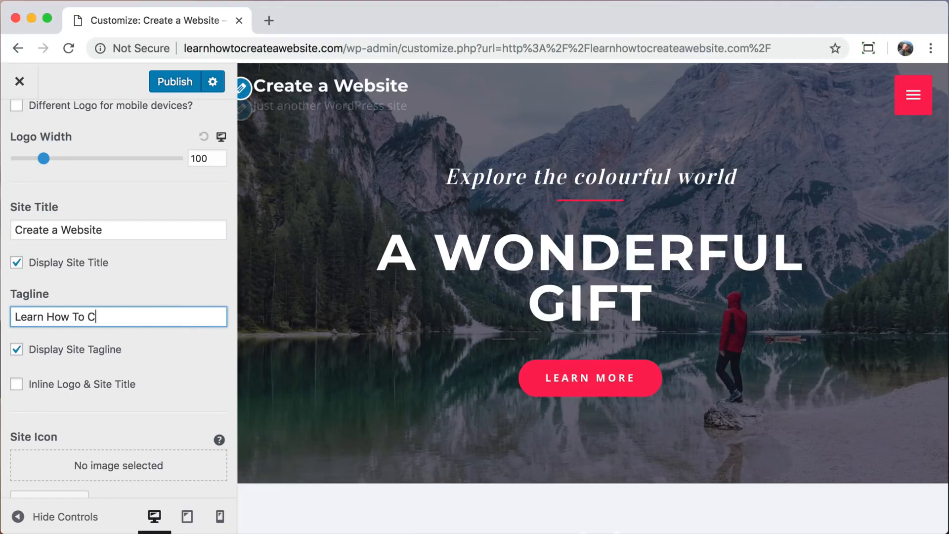
pyautogui.write('reate a Website')
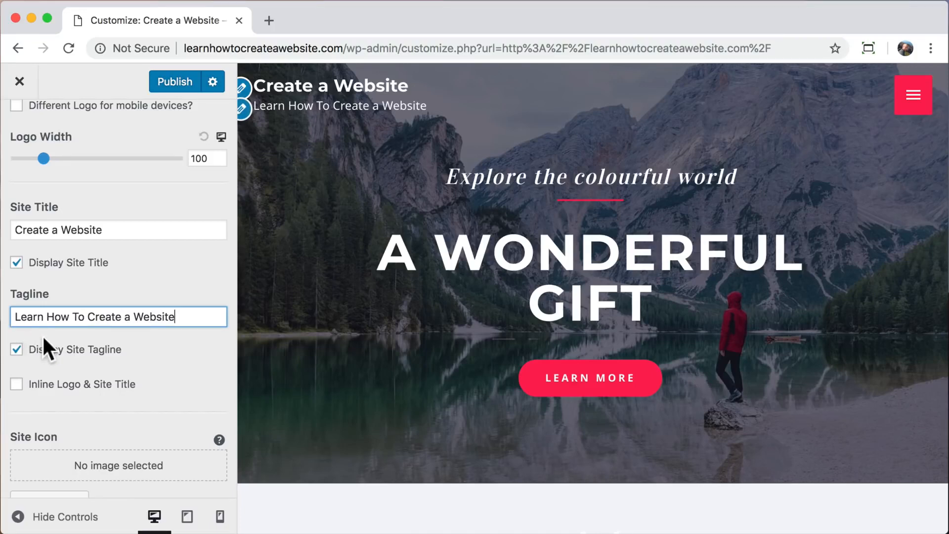
pyautogui.click(17, 350)
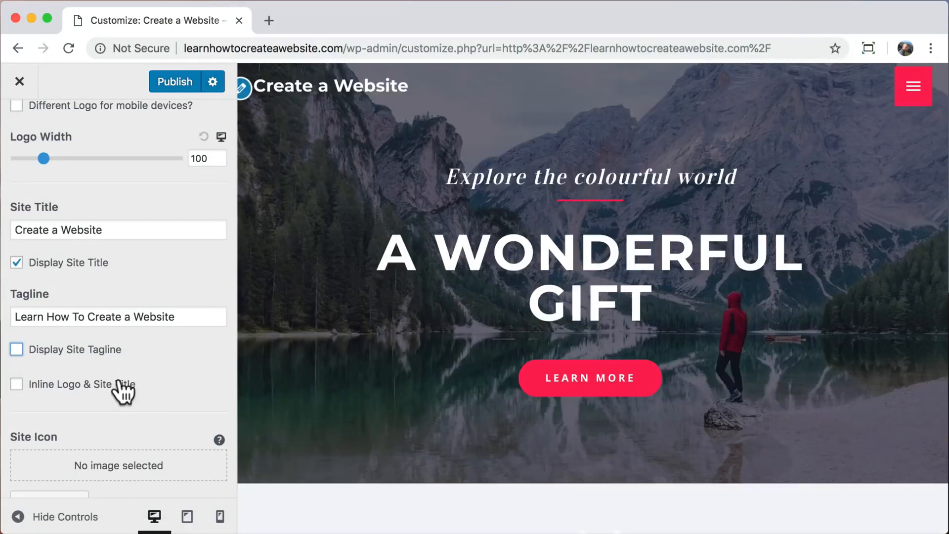
pyautogui.scroll(5, 118, 414)
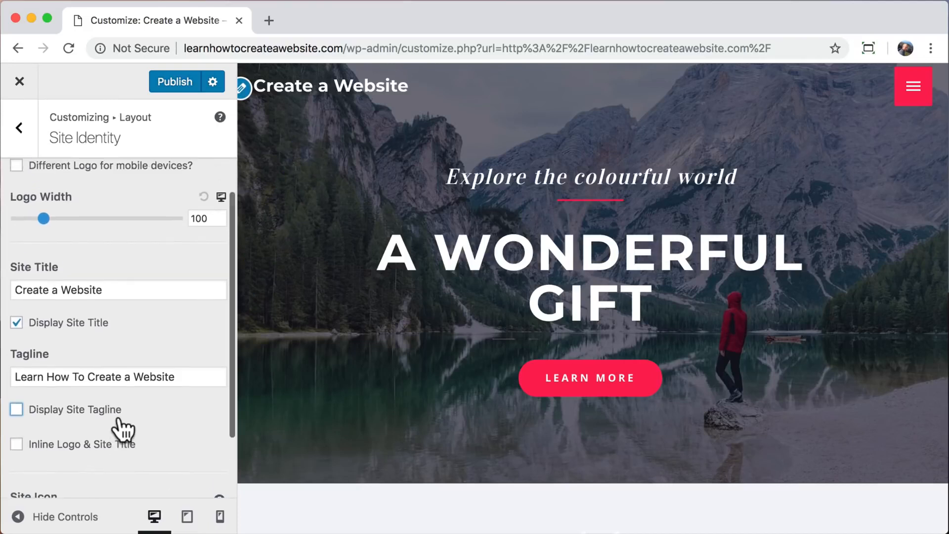
# Go from Site Identity to the Typography > Primary Header settings.
pyautogui.click(19, 128)
pyautogui.click(19, 131)
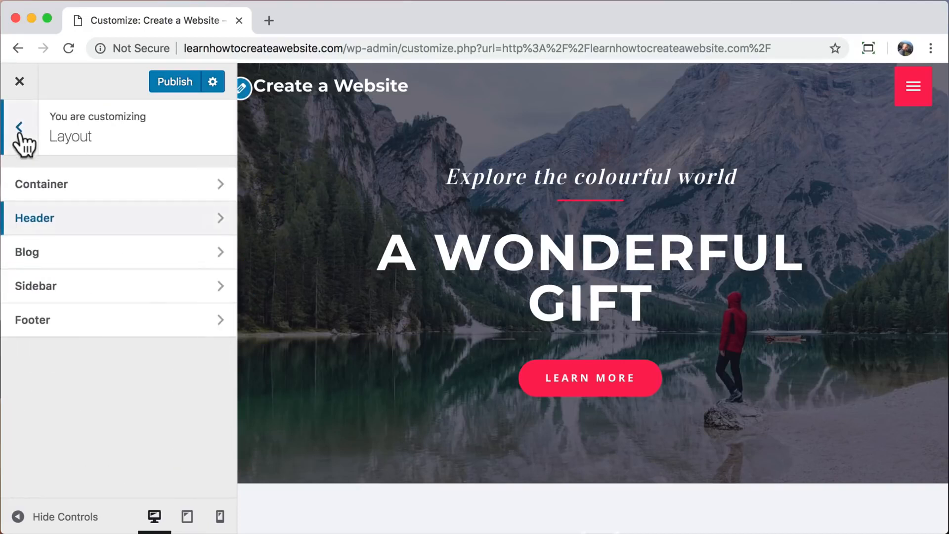
pyautogui.click(20, 133)
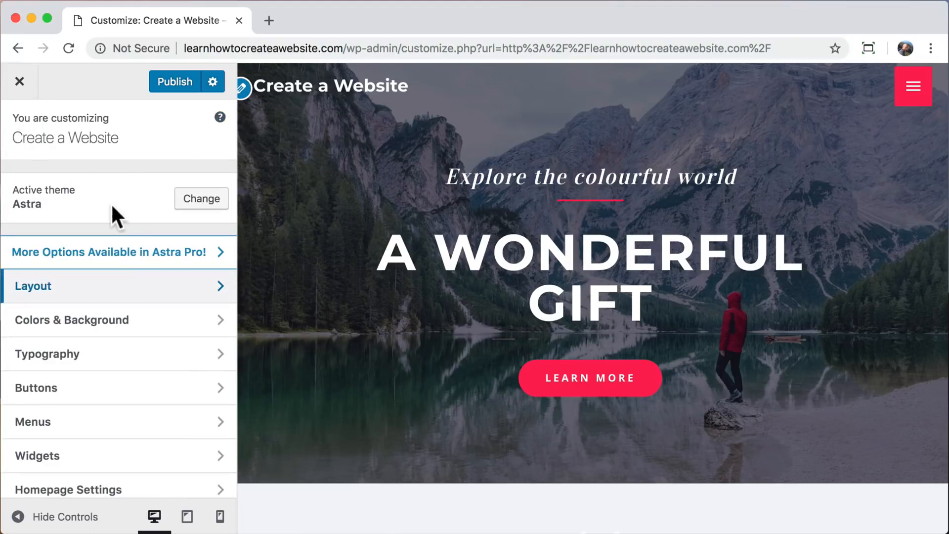
pyautogui.click(221, 354)
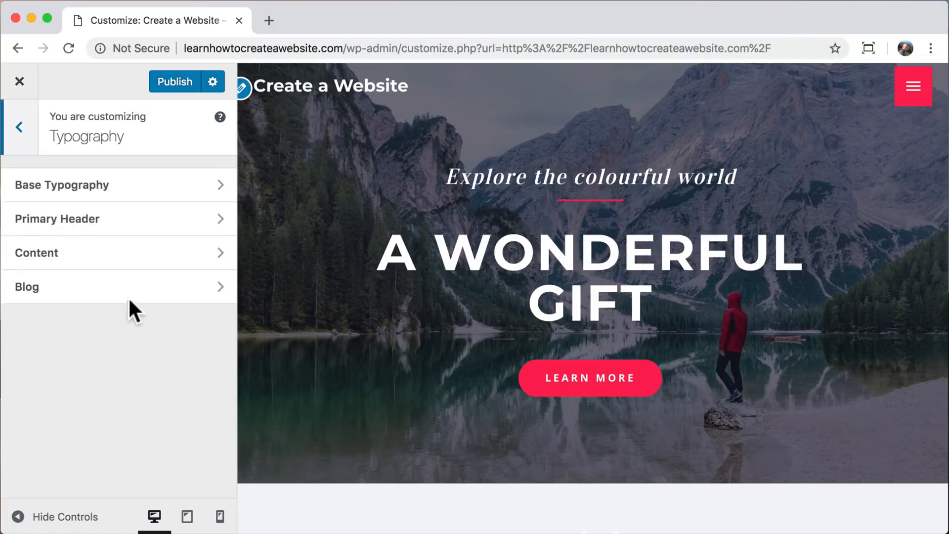
pyautogui.click(151, 227)
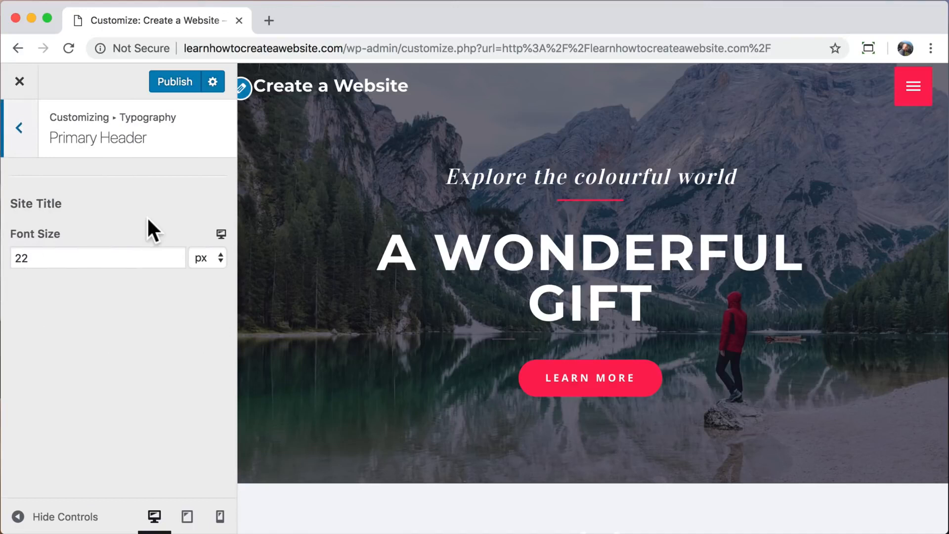
# Try a 36 px site title font size, undo back to 22 px, and return to top-level options.
pyautogui.doubleClick(57, 258)
pyautogui.write('36')
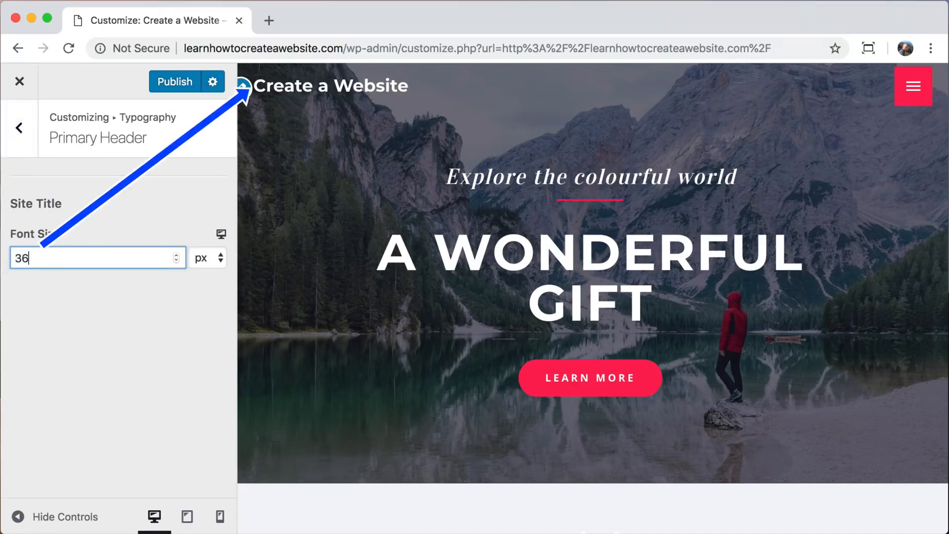
pyautogui.press('super+z')
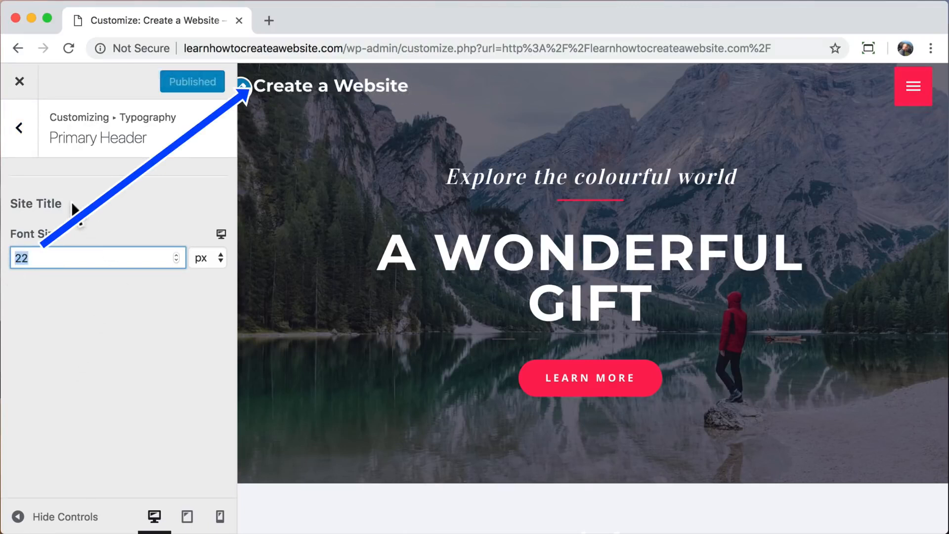
pyautogui.click(21, 130)
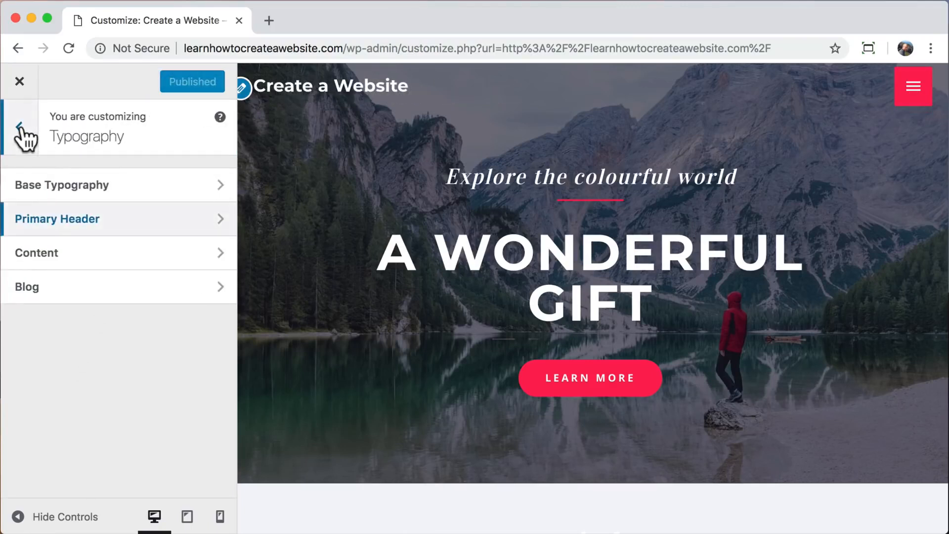
pyautogui.click(20, 127)
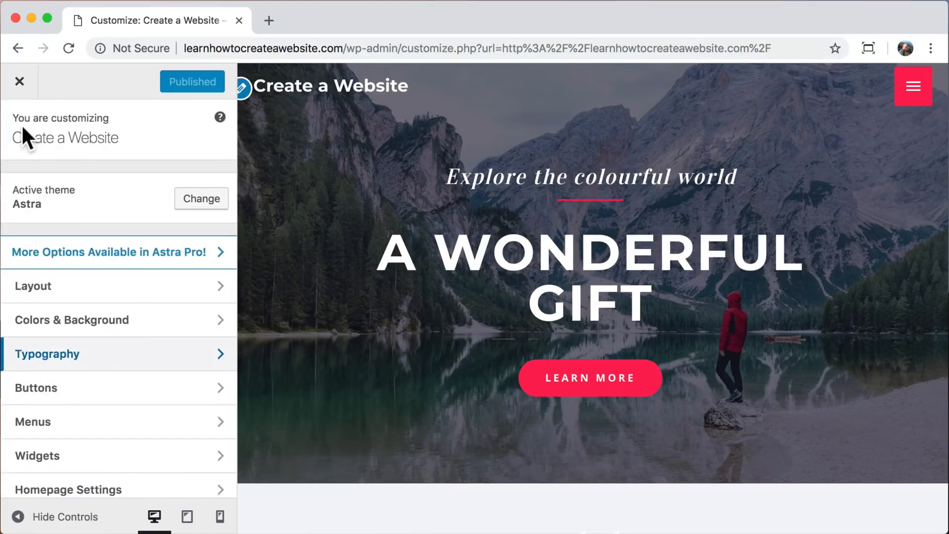
# Try green and dark blue for the transparent header site title, then set it back to white.
pyautogui.click(205, 334)
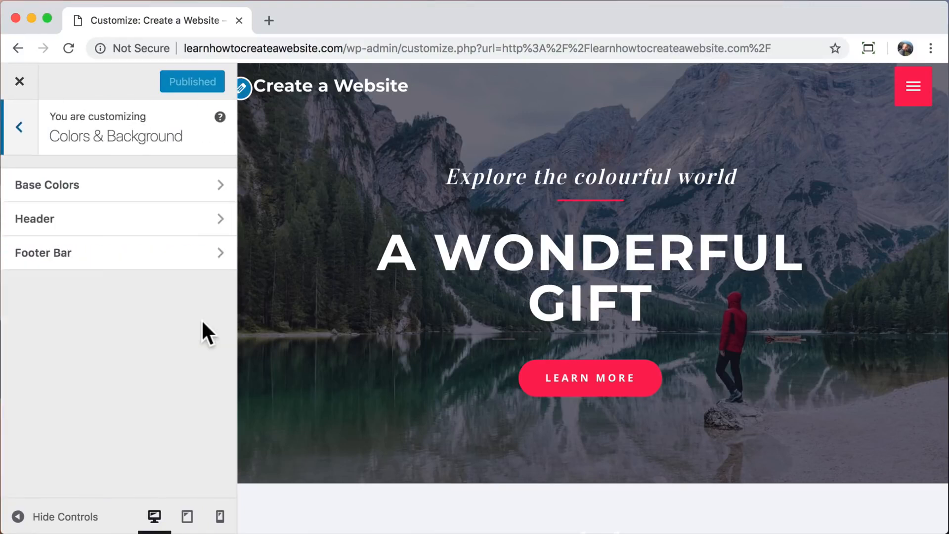
pyautogui.click(149, 220)
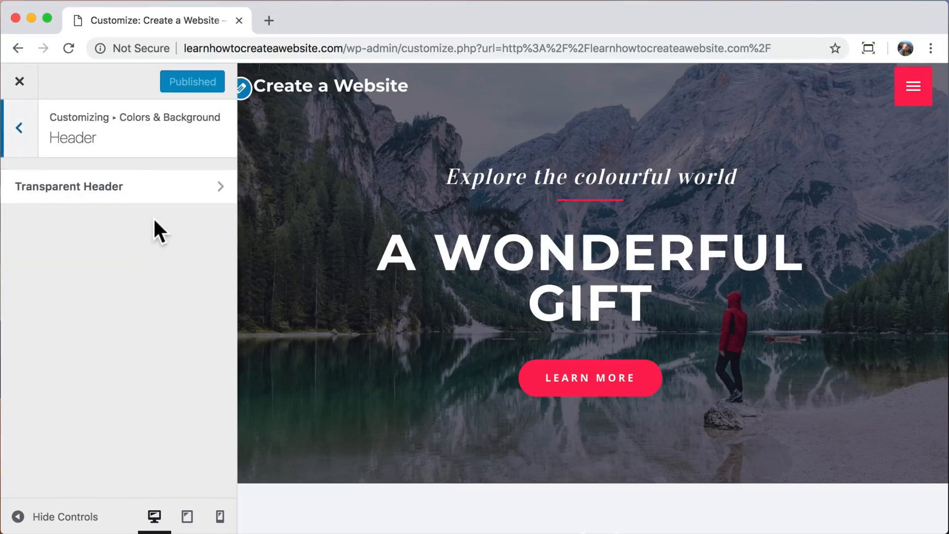
pyautogui.click(167, 186)
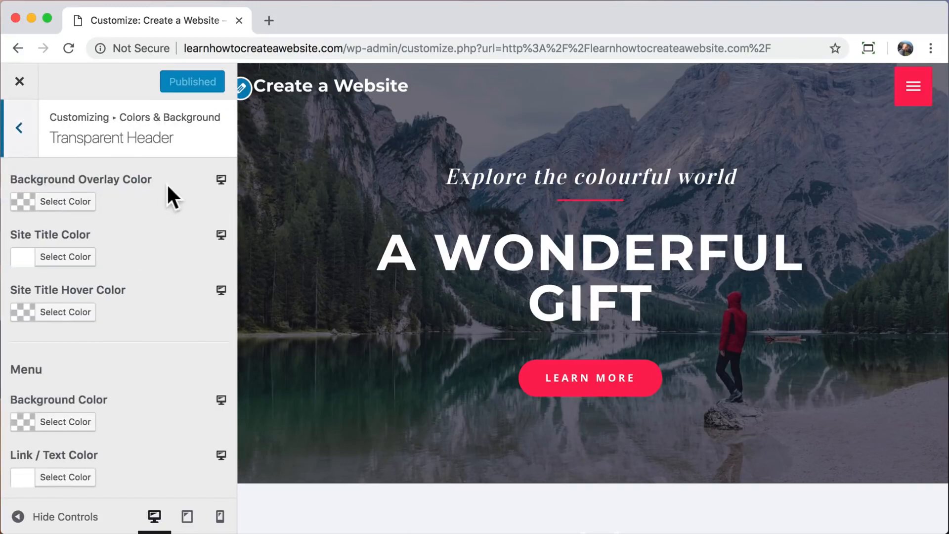
pyautogui.click(77, 262)
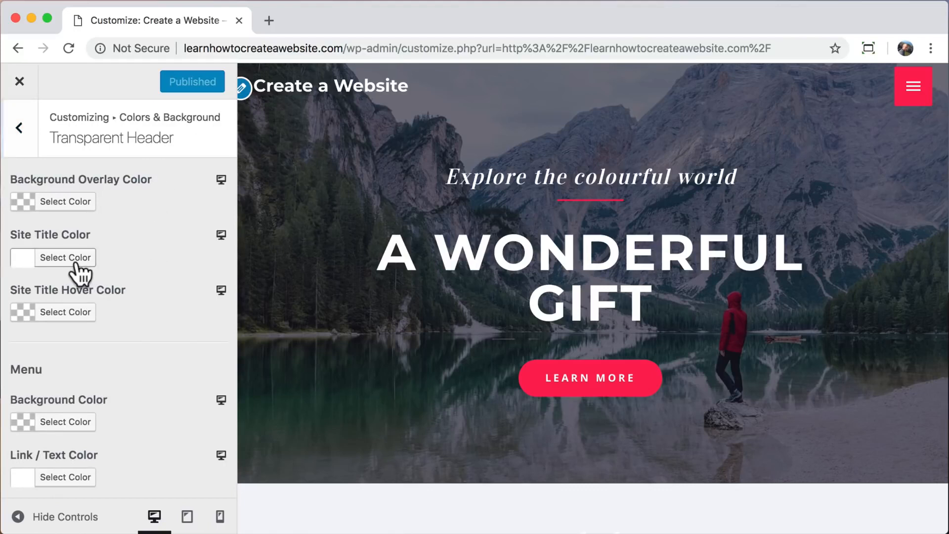
pyautogui.click(118, 453)
pyautogui.moveTo(58, 334); pyautogui.dragTo(106, 368)
pyautogui.click(45, 453)
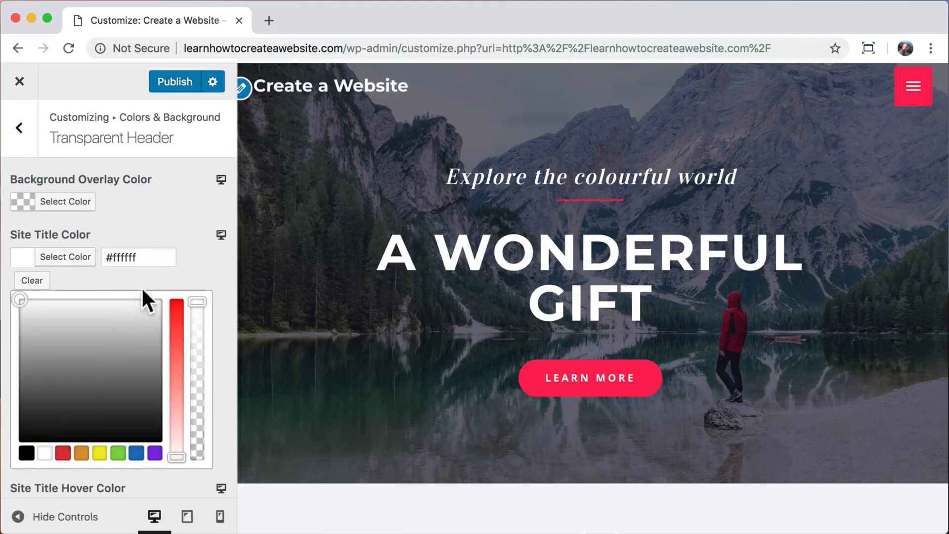
# Test light grey, darker and blue header overlay colours, then clear the overlay colour.
pyautogui.click(70, 203)
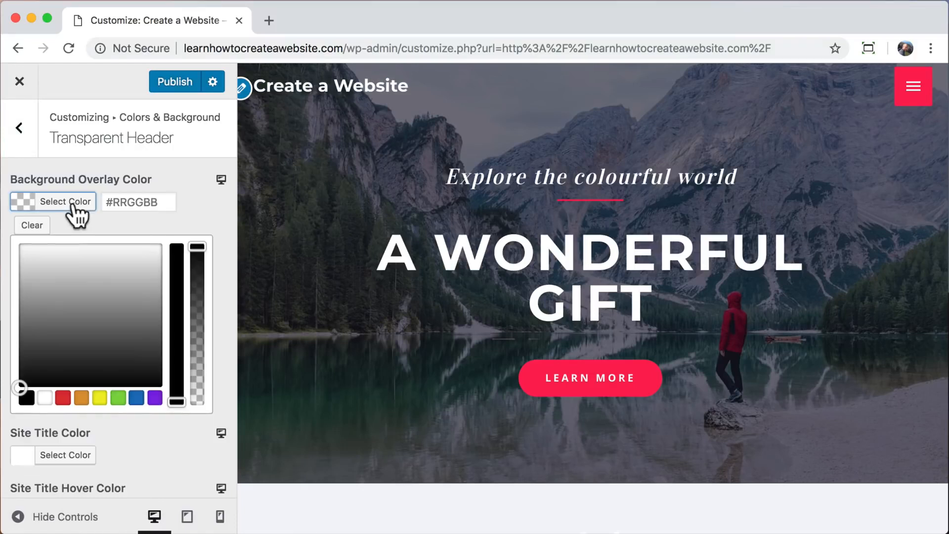
pyautogui.moveTo(69, 303); pyautogui.dragTo(20, 344)
pyautogui.click(197, 250)
pyautogui.moveTo(195, 291); pyautogui.dragTo(197, 355)
pyautogui.click(135, 395)
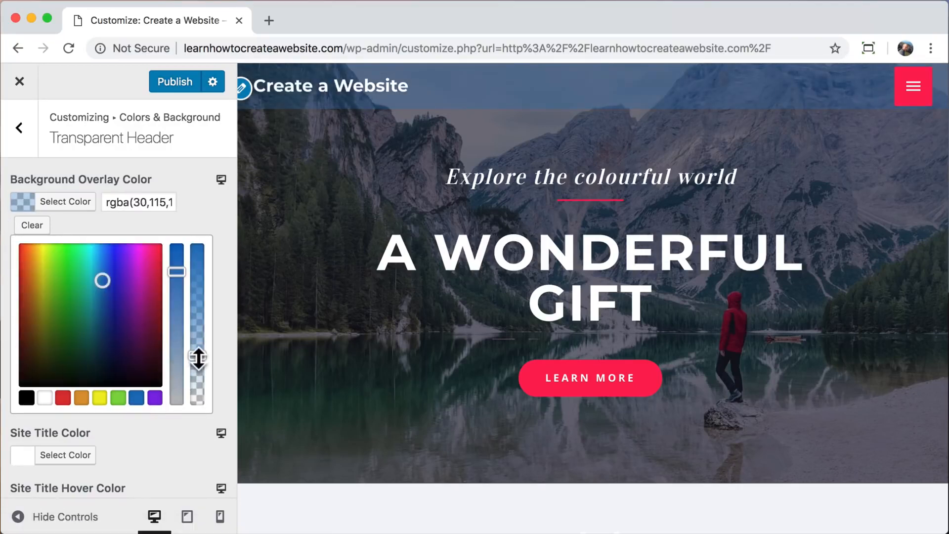
pyautogui.click(31, 226)
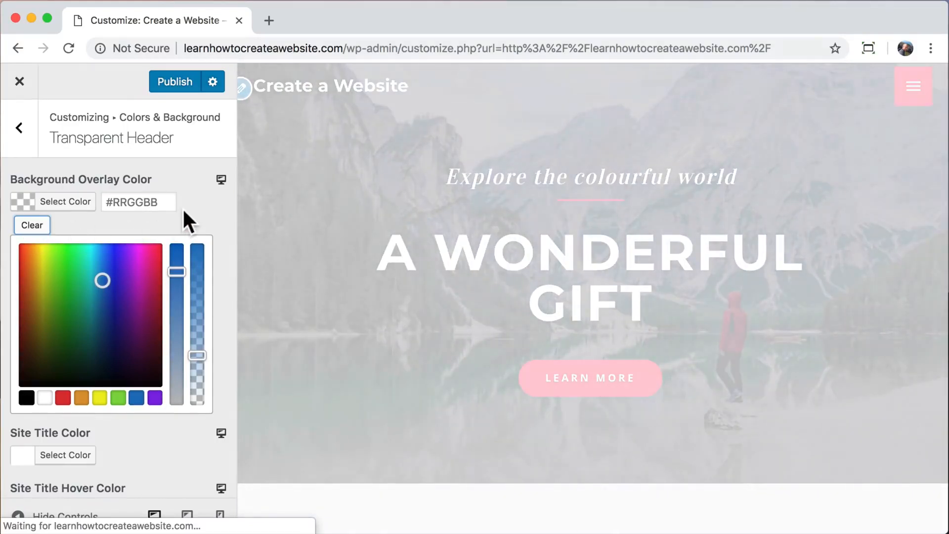
# Briefly set the site title hover colour to black, clear it, and publish the changes.
pyautogui.scroll(-2, 174, 320)
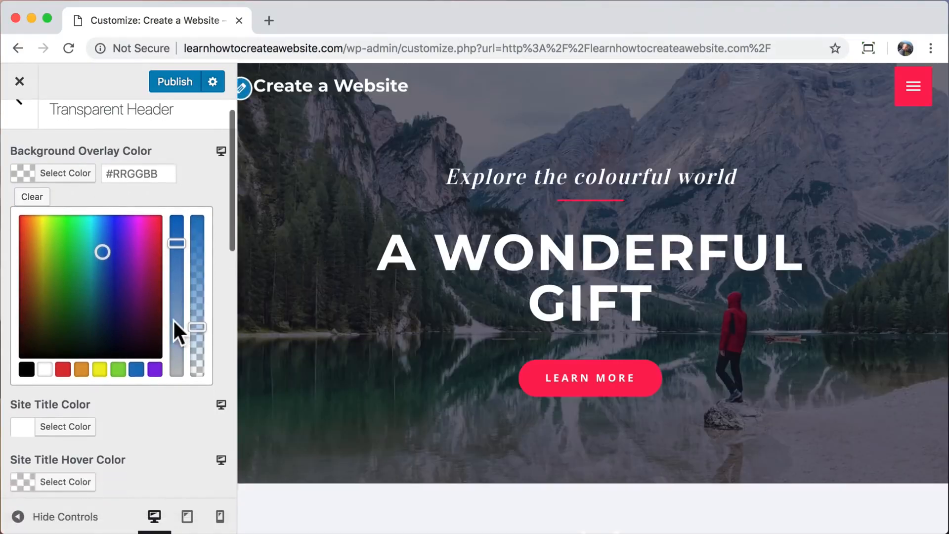
pyautogui.scroll(-10, 174, 322)
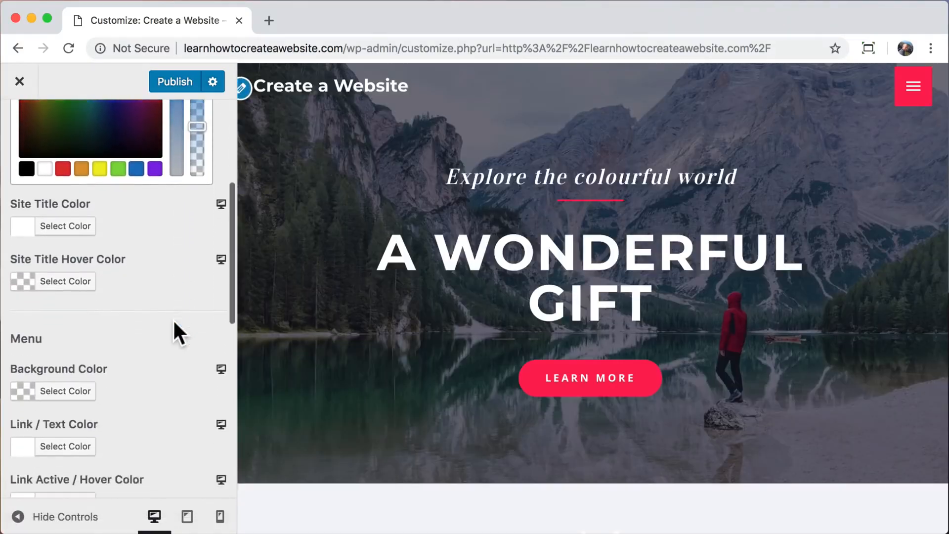
pyautogui.click(74, 285)
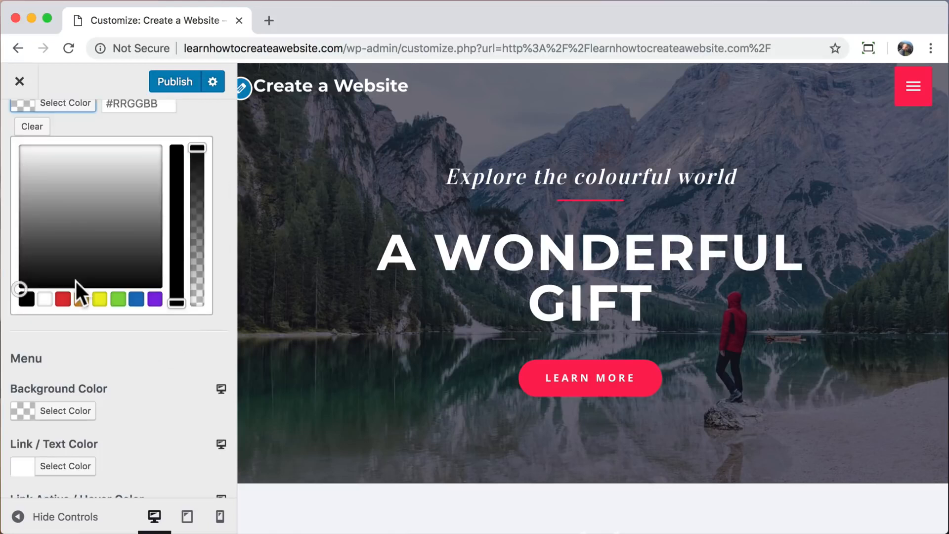
pyautogui.click(26, 300)
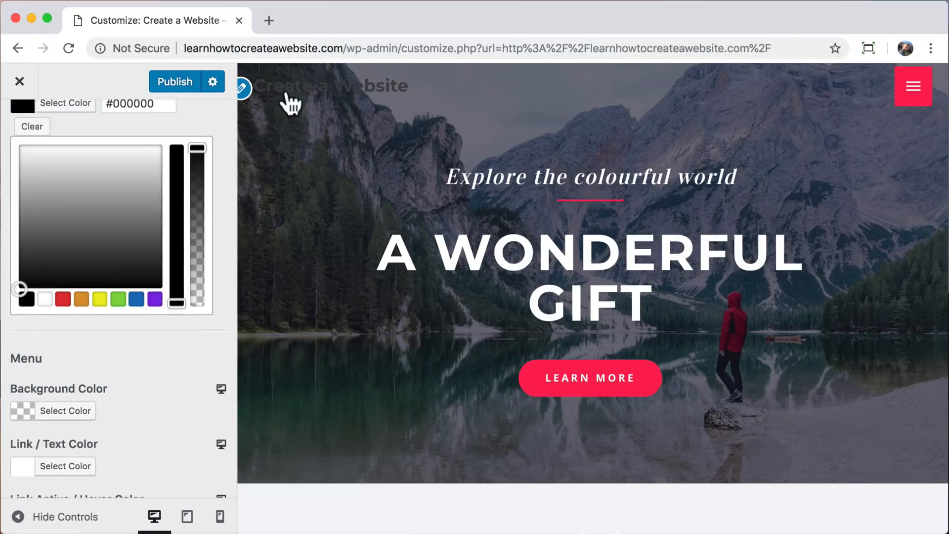
pyautogui.click(31, 127)
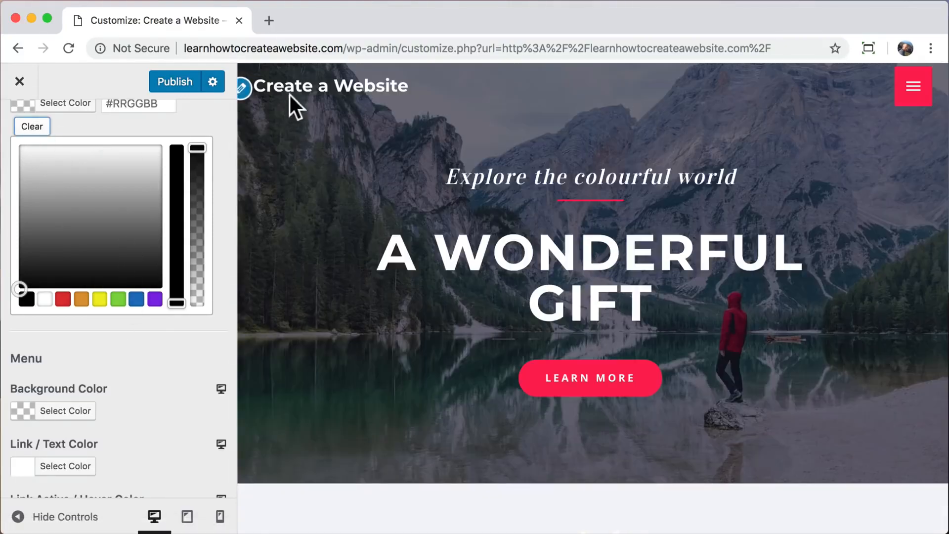
pyautogui.scroll(5, 157, 349)
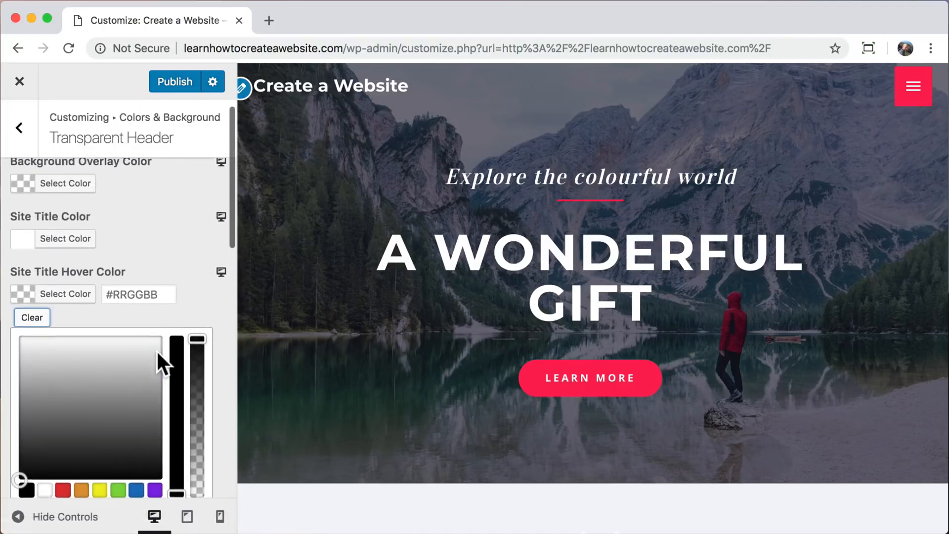
pyautogui.scroll(1, 157, 349)
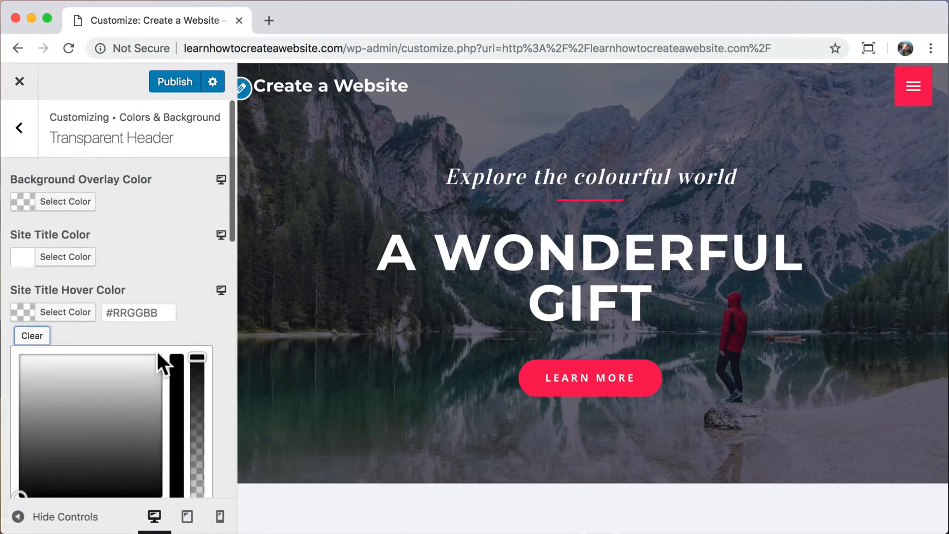
pyautogui.click(174, 81)
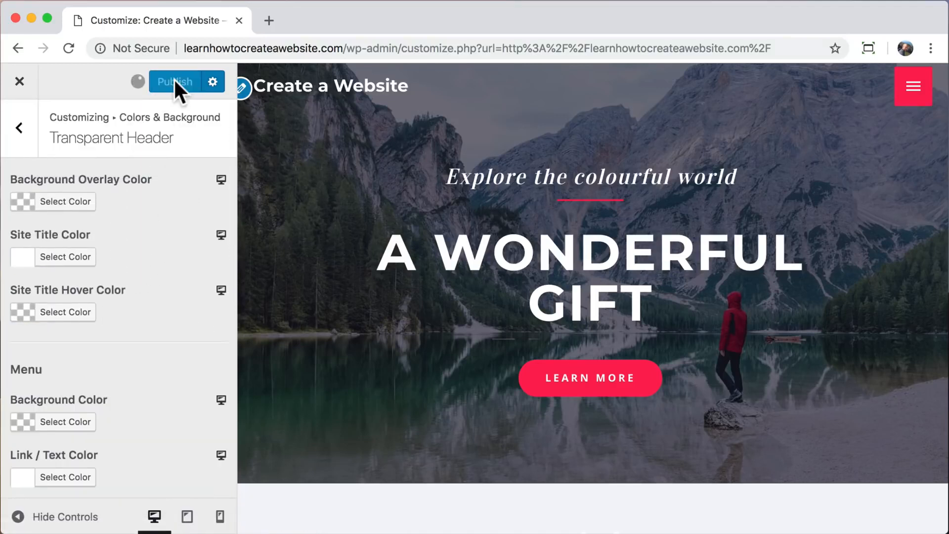
# Close the Customizer to the live home page and launch Edit with Elementor.
pyautogui.click(20, 81)
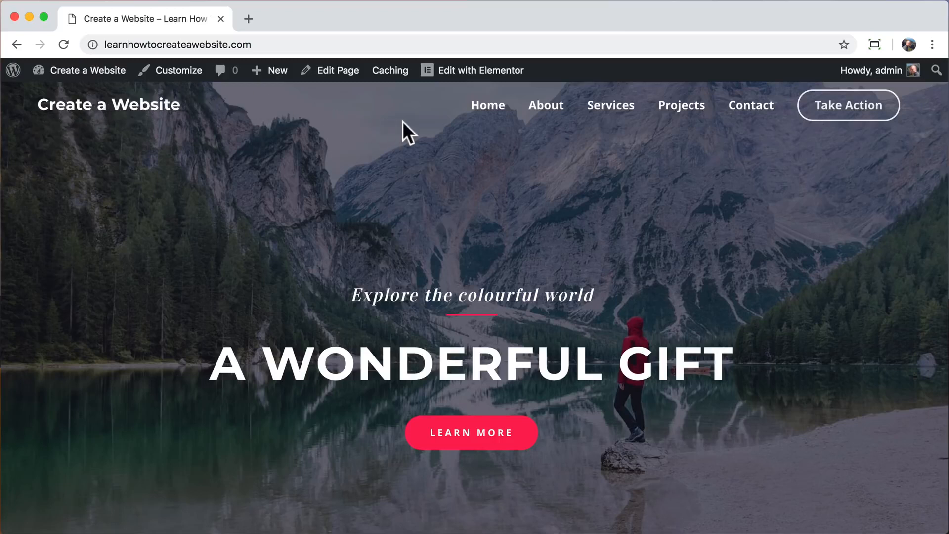
pyautogui.click(456, 73)
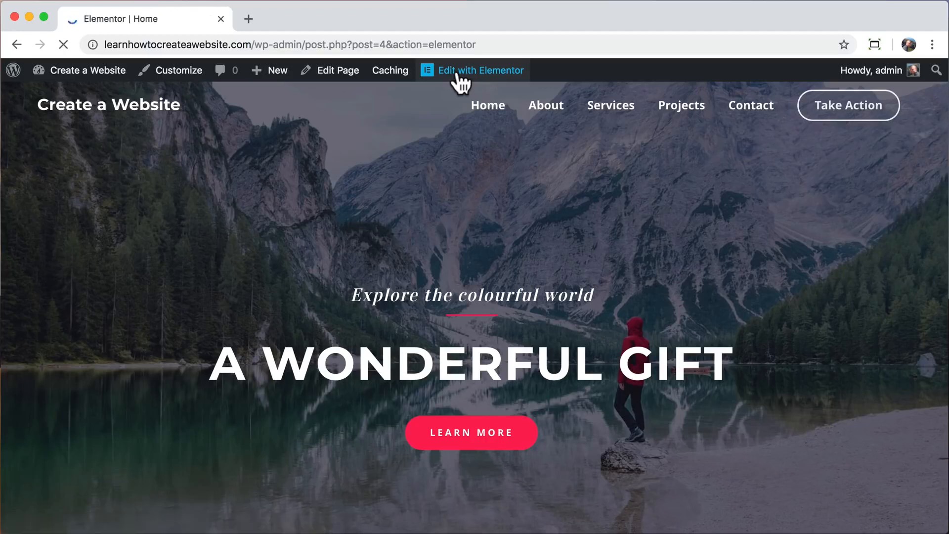
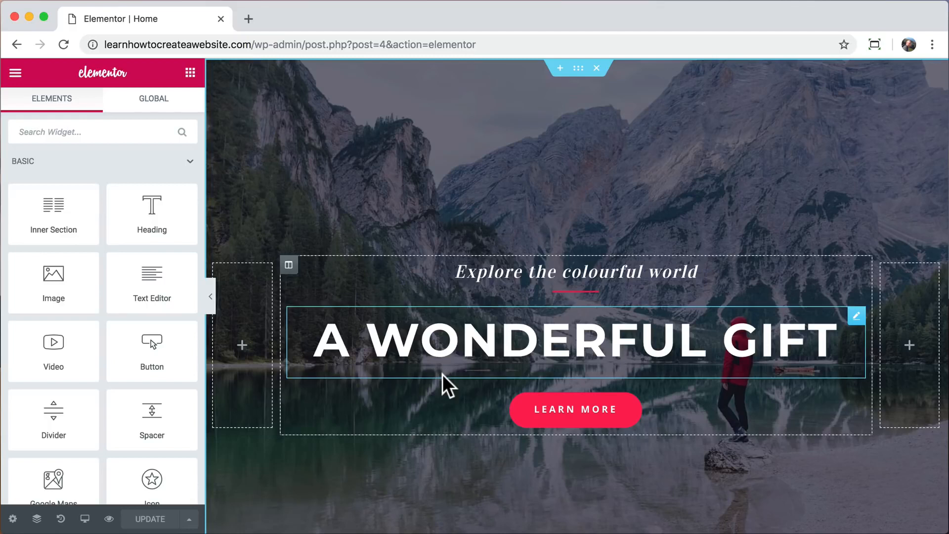
# Replace the hero heading text A WONDERFUL GIFT with WORDPRESS.
pyautogui.tripleClick(535, 340)
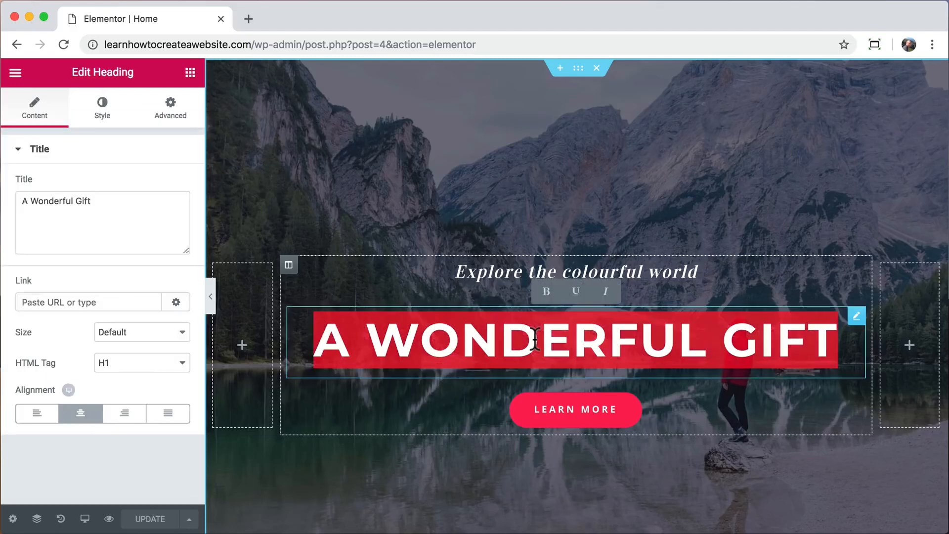
pyautogui.write('WORDPRESS')
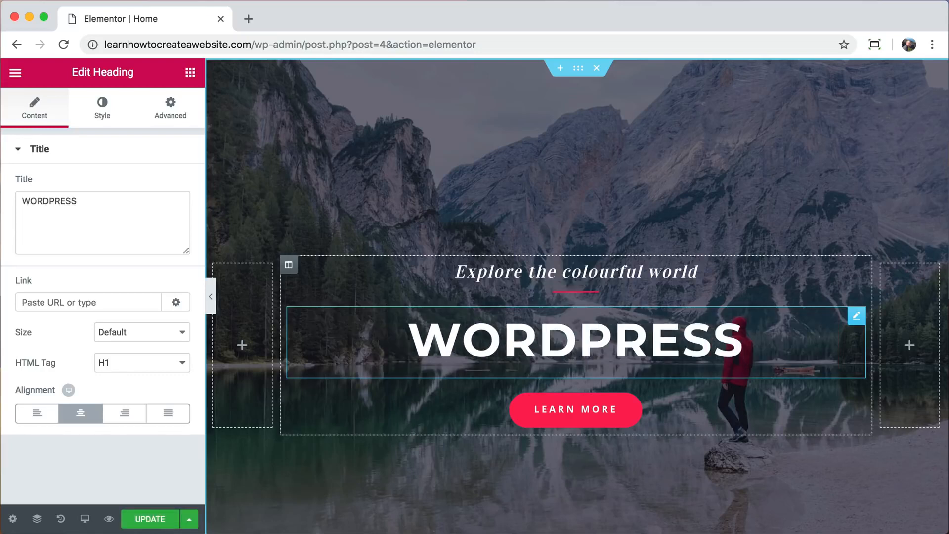
pyautogui.moveTo(102, 204); pyautogui.dragTo(22, 204)
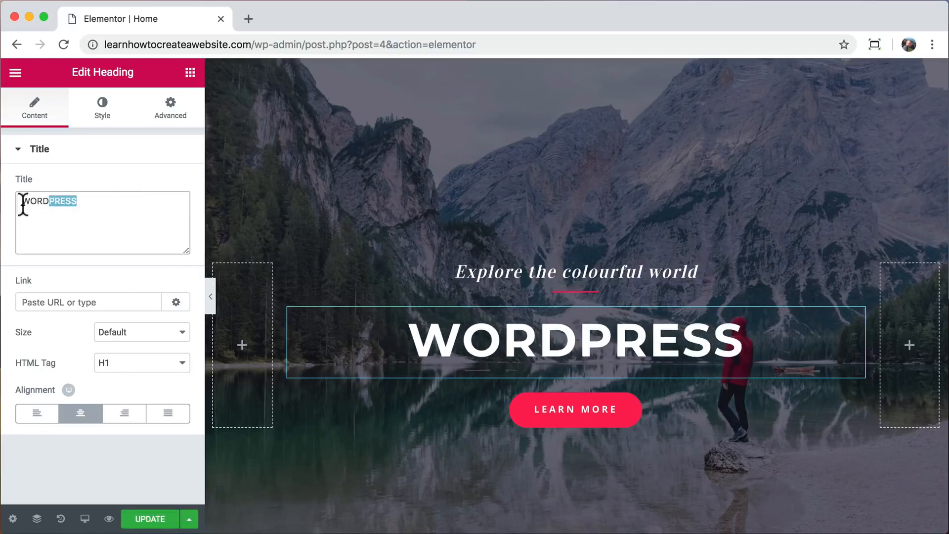
pyautogui.click(102, 204)
pyautogui.write('HELLO')
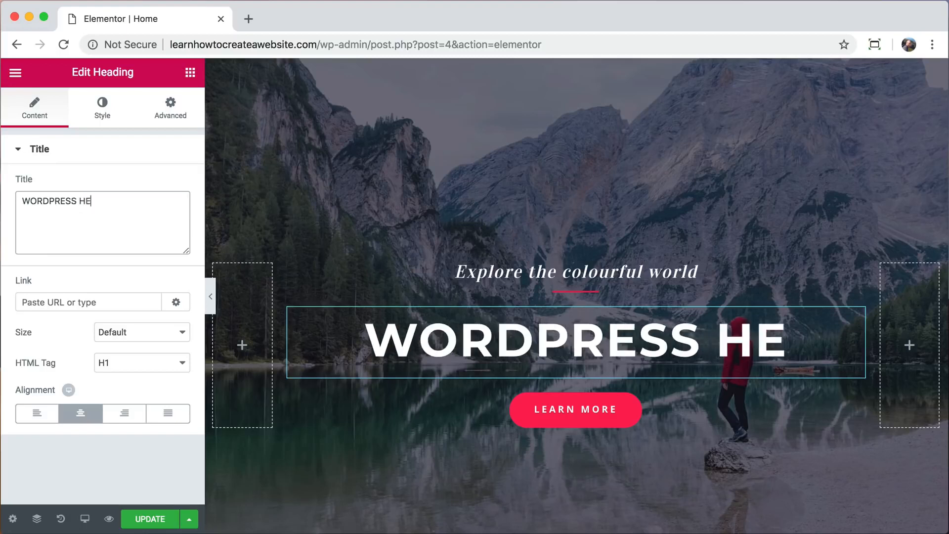
pyautogui.press('BackSpace')
pyautogui.press('BackSpace')
pyautogui.press('BackSpace')
pyautogui.press('BackSpace')
pyautogui.press('BackSpace')
pyautogui.press('BackSpace')
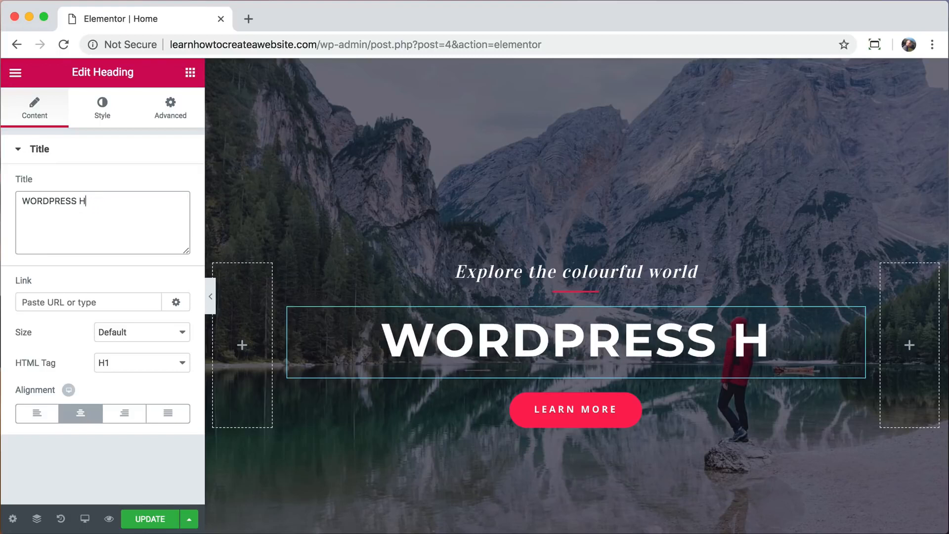
pyautogui.press('BackSpace')
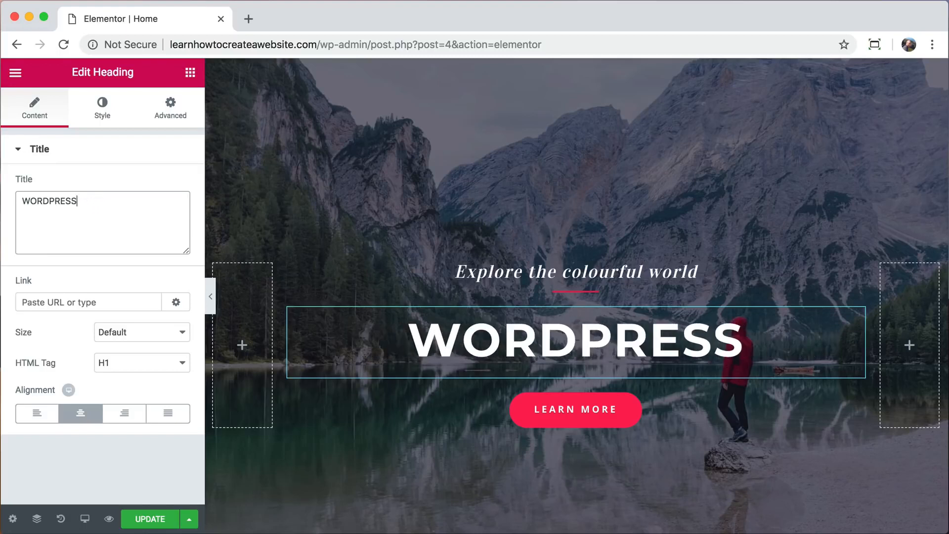
# Set the WORDPRESS heading's typography size to 92 px.
pyautogui.click(103, 117)
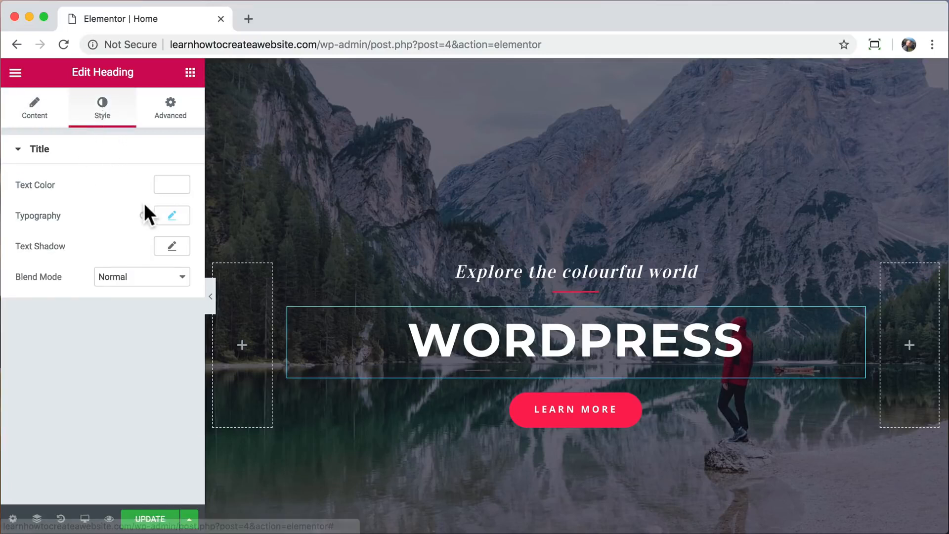
pyautogui.click(170, 218)
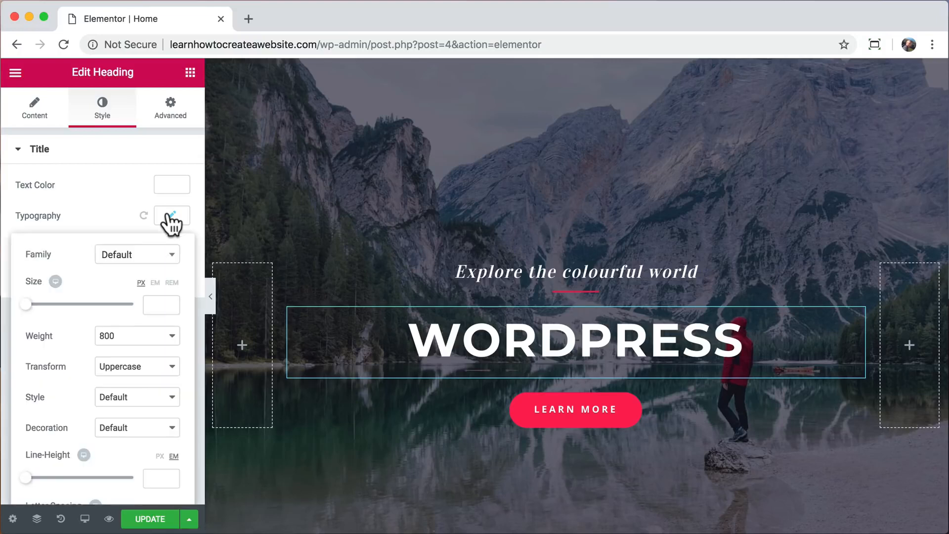
pyautogui.moveTo(26, 306); pyautogui.dragTo(75, 306)
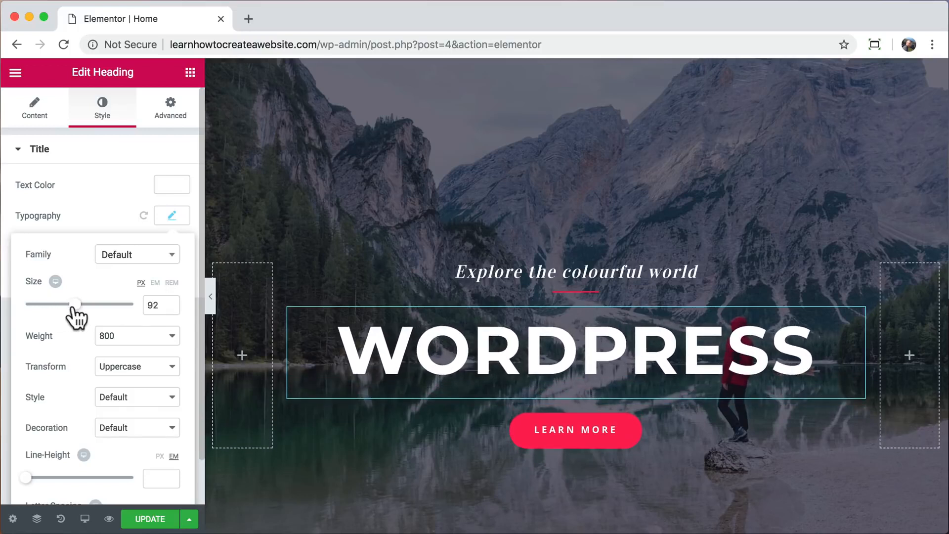
# Change the tagline text to 'get it done with'.
pyautogui.tripleClick(480, 271)
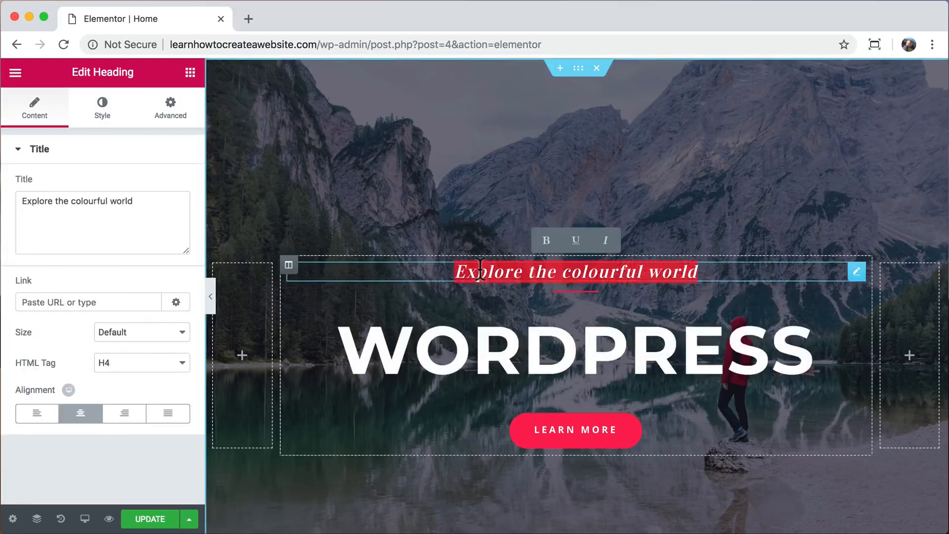
pyautogui.moveTo(143, 203); pyautogui.dragTo(20, 202)
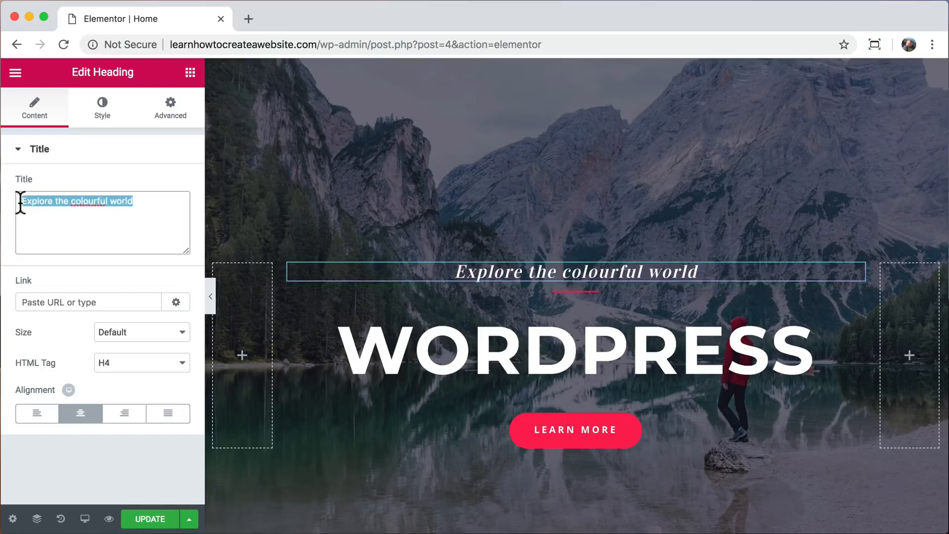
pyautogui.write('getit do')
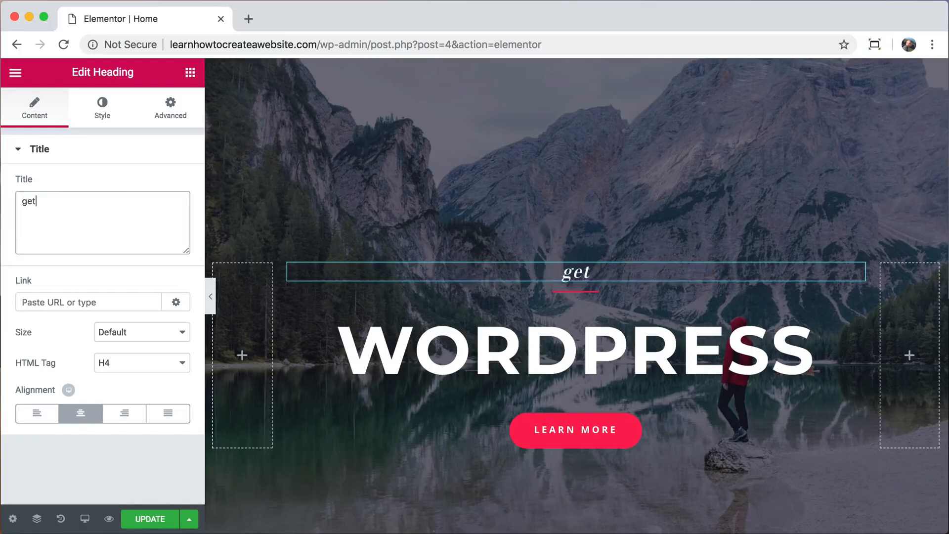
pyautogui.press('BackSpace')
pyautogui.press('BackSpace')
pyautogui.press('BackSpace')
pyautogui.press('BackSpace')
pyautogui.press('BackSpace')
pyautogui.write('it done with')
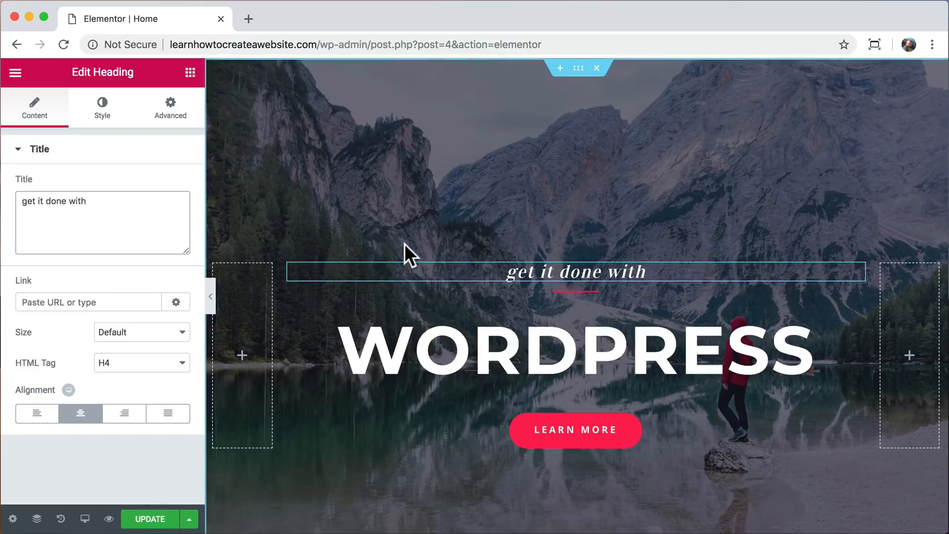
# Make the divider under the tagline weight 5 and mustard yellow instead of pink.
pyautogui.click(573, 291)
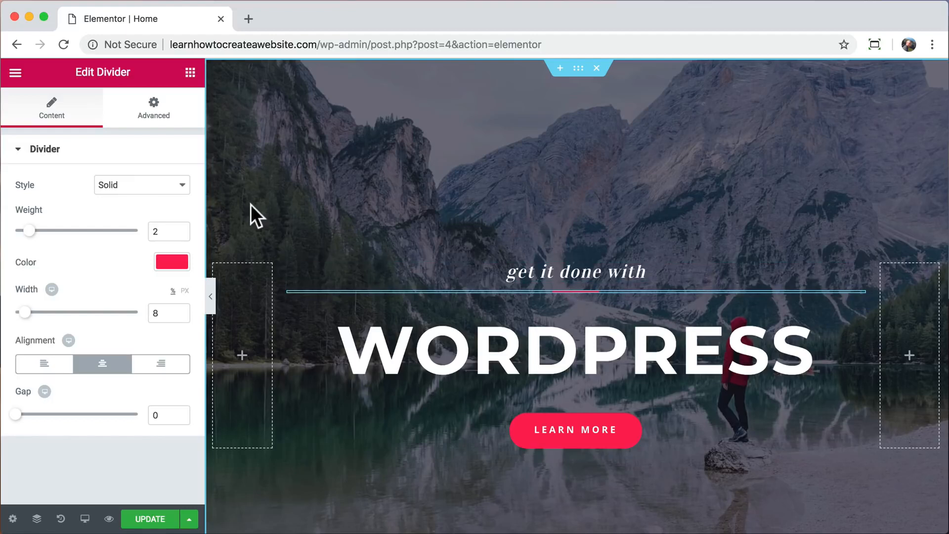
pyautogui.moveTo(30, 231); pyautogui.dragTo(71, 230)
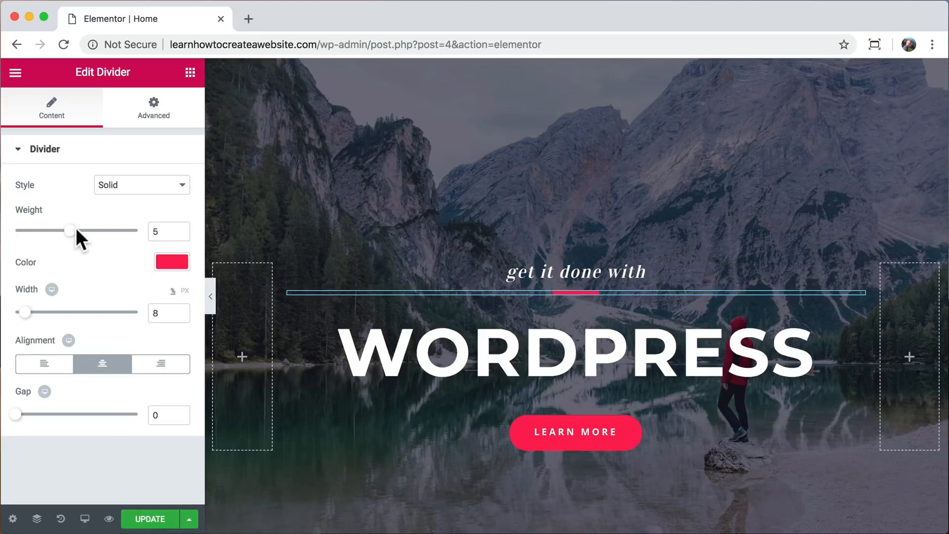
pyautogui.moveTo(23, 312)
pyautogui.mouseDown()
pyautogui.moveTo(127, 312)
pyautogui.moveTo(28, 312)
pyautogui.moveTo(40, 303)
pyautogui.moveTo(25, 303)
pyautogui.mouseUp()
pyautogui.click(161, 260)
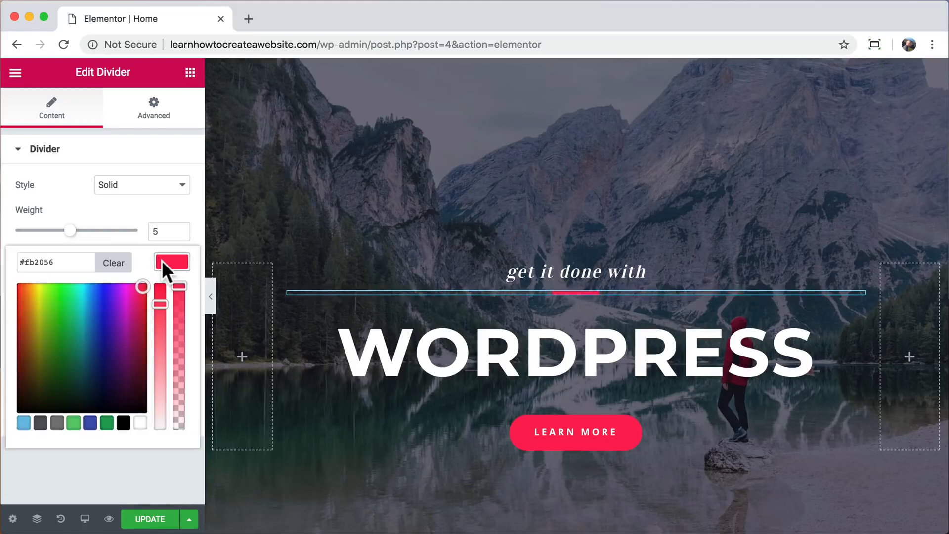
pyautogui.click(97, 307)
pyautogui.moveTo(63, 319); pyautogui.dragTo(35, 303)
pyautogui.click(172, 261)
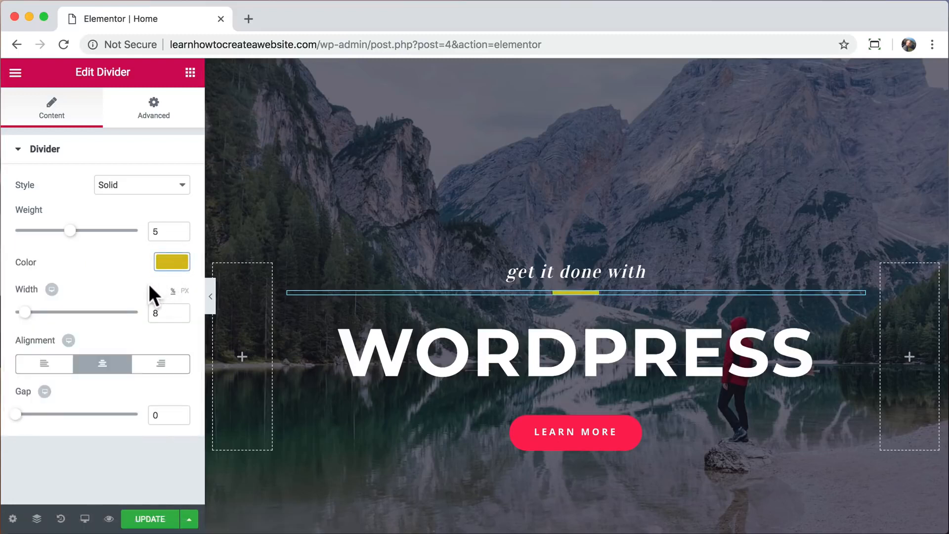
pyautogui.click(552, 434)
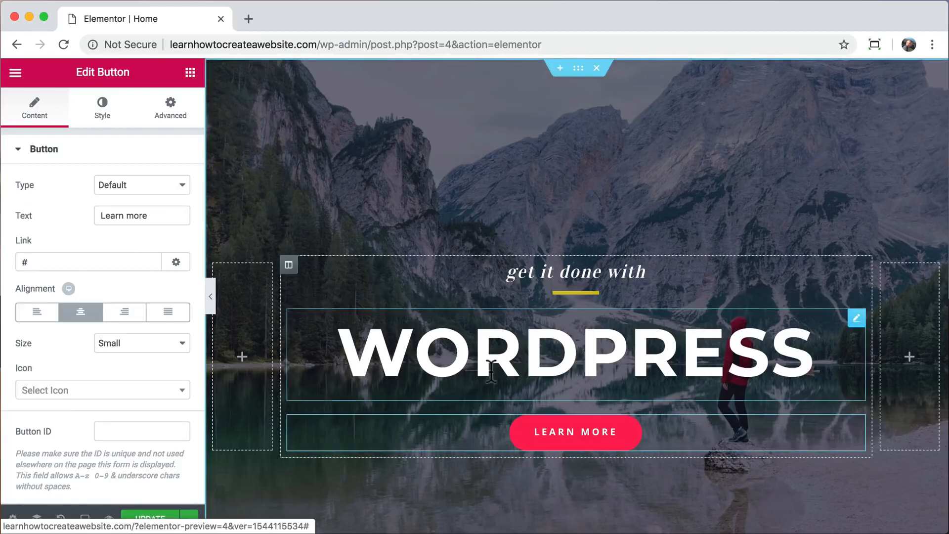
# Replace the button's '#' link with the About page, leaving its label as Learn more.
pyautogui.tripleClick(60, 260)
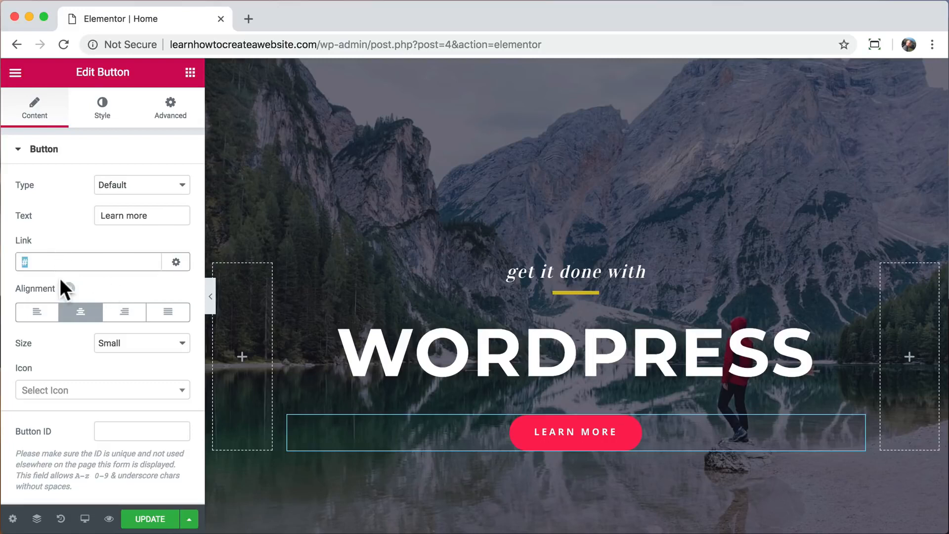
pyautogui.write('abou')
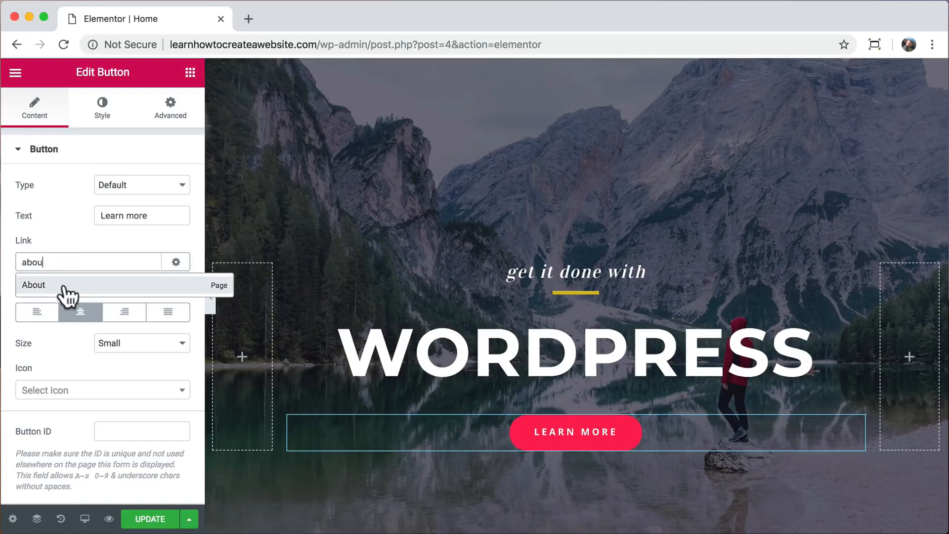
pyautogui.click(67, 291)
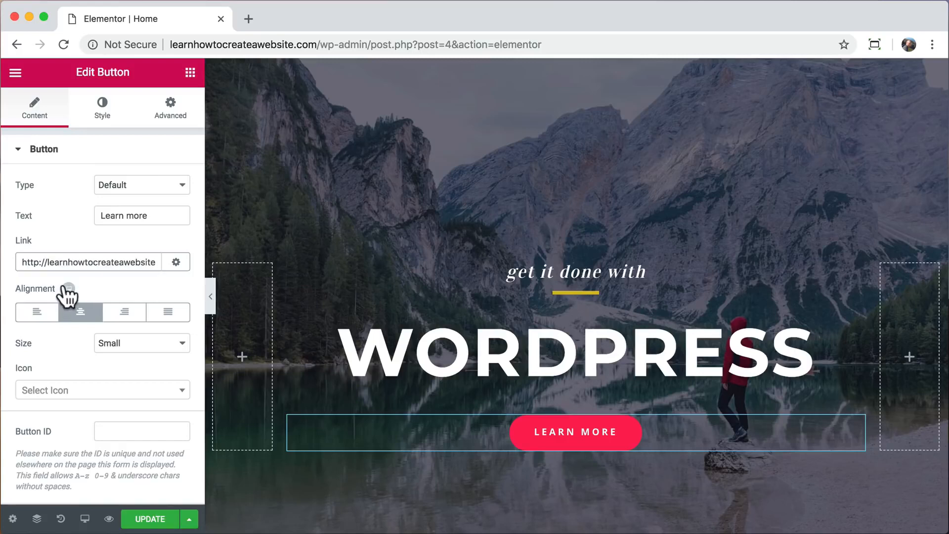
pyautogui.click(163, 216)
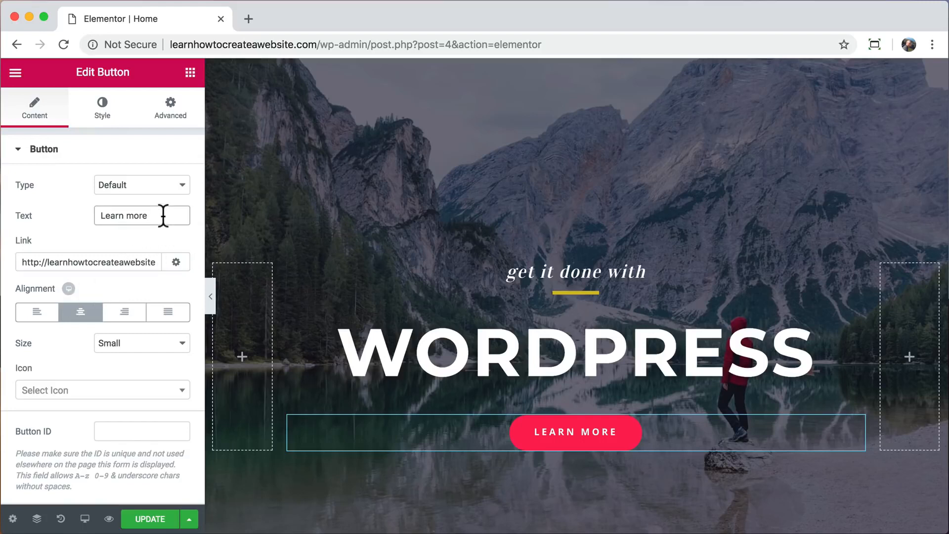
pyautogui.write('about us')
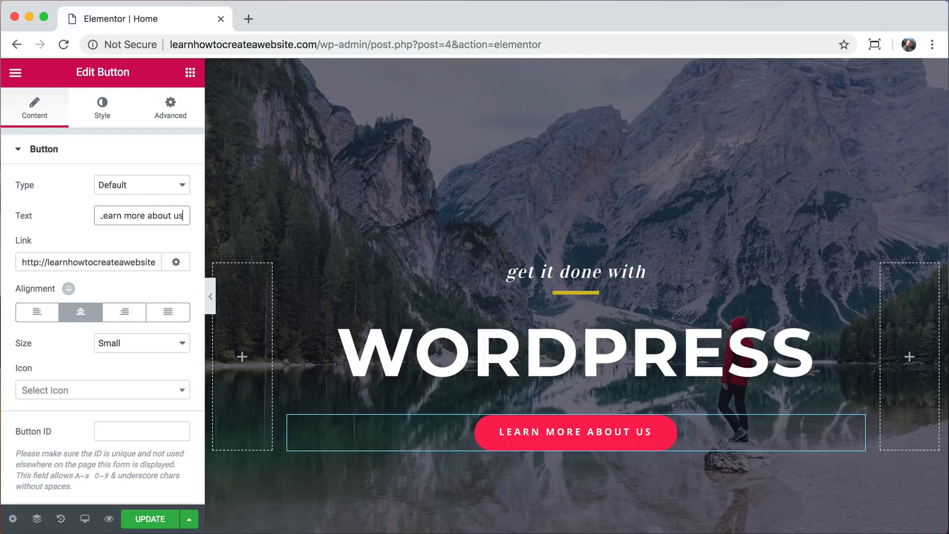
pyautogui.press('BackSpace')
pyautogui.press('BackSpace')
pyautogui.press('BackSpace')
pyautogui.press('BackSpace')
pyautogui.press('BackSpace')
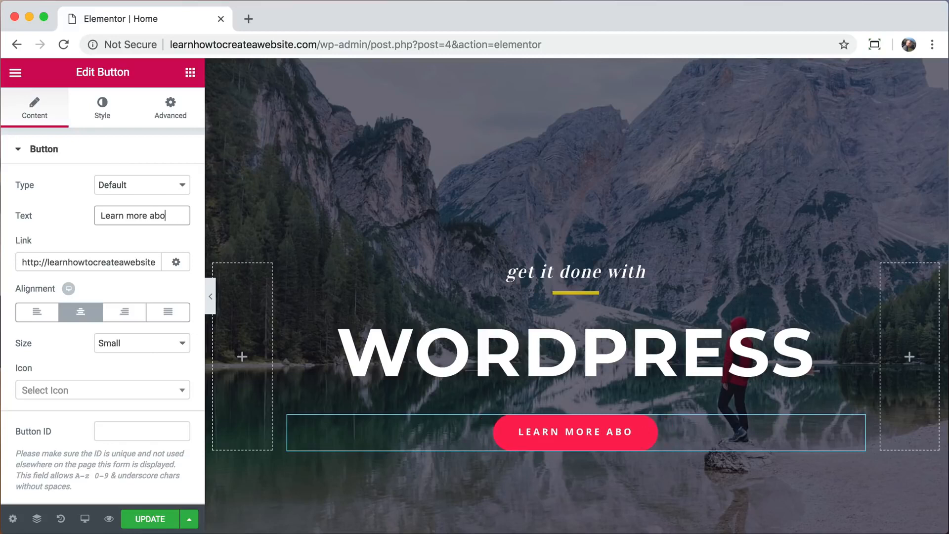
pyautogui.press('BackSpace')
pyautogui.press('BackSpace')
pyautogui.press('BackSpace')
pyautogui.press('BackSpace')
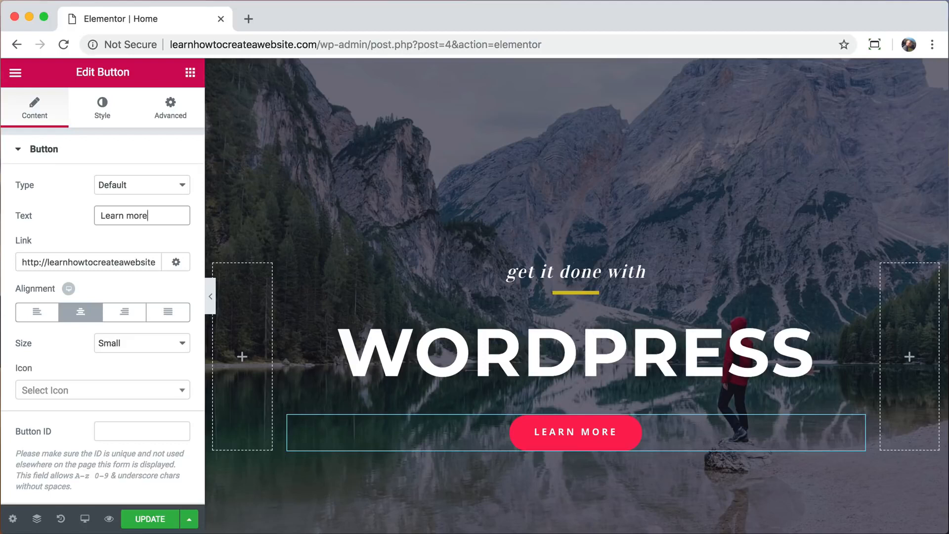
# Adjust the Learn more button's normal background colour toward blue.
pyautogui.click(100, 109)
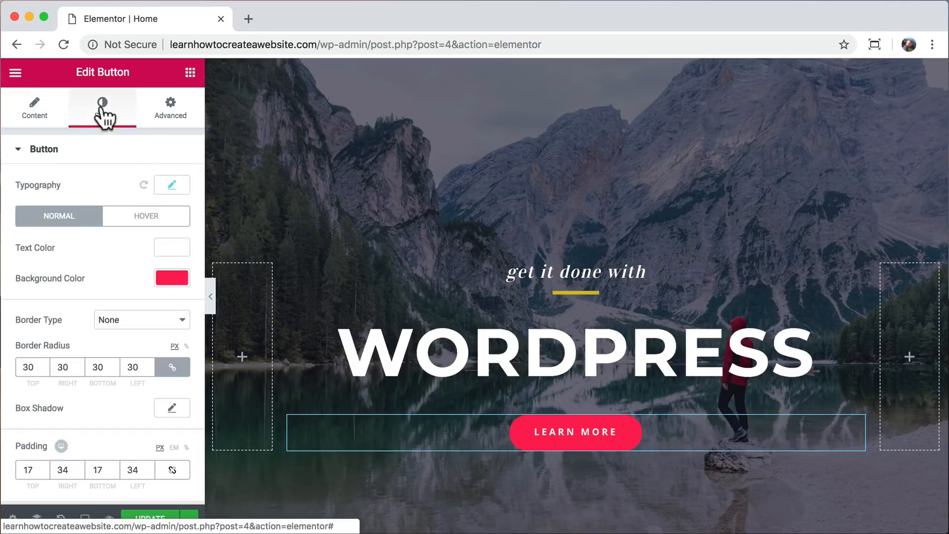
pyautogui.click(168, 273)
pyautogui.moveTo(148, 303); pyautogui.dragTo(89, 309)
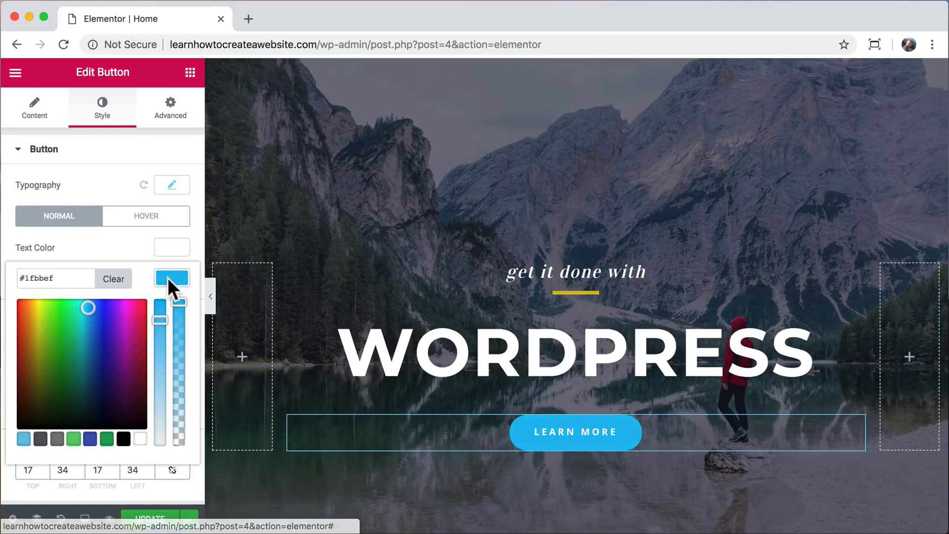
pyautogui.click(168, 276)
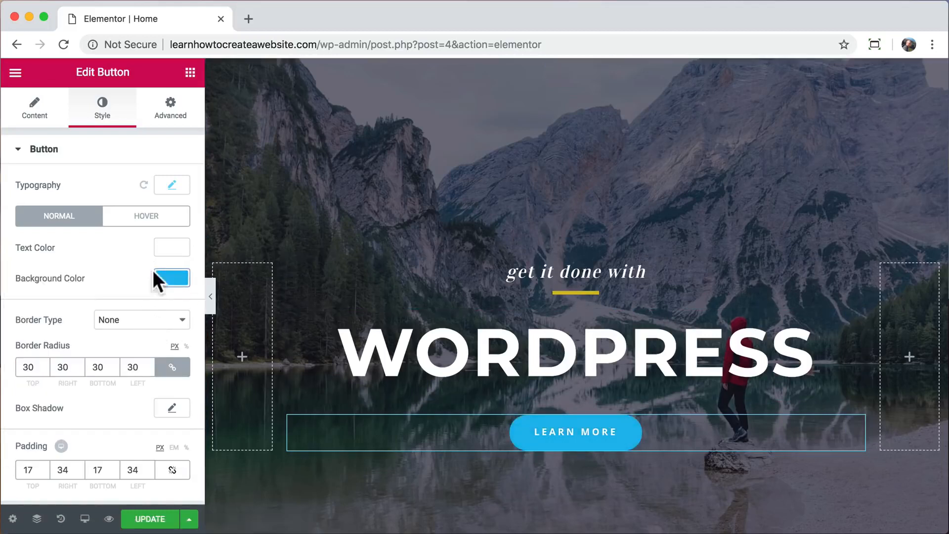
# Set the button's hover background colour to blue #1f6fef.
pyautogui.click(147, 217)
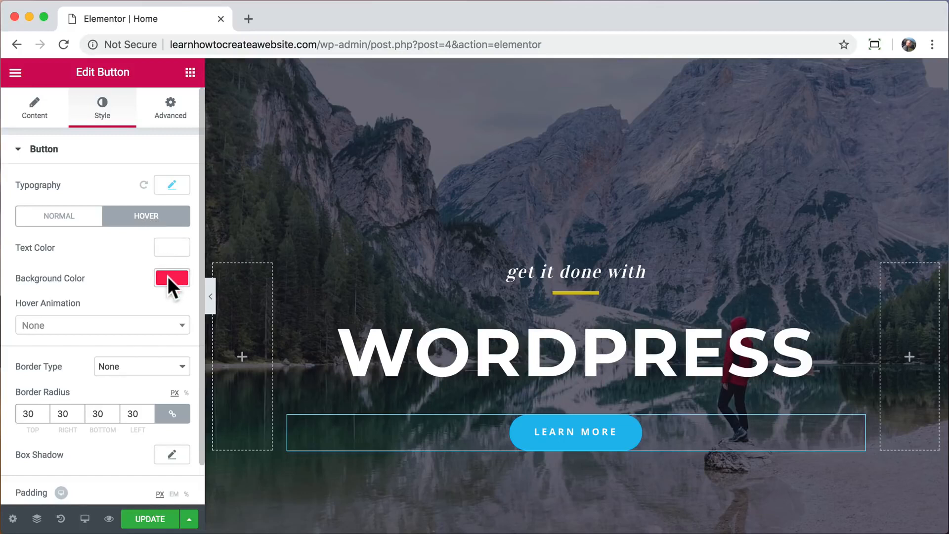
pyautogui.click(166, 279)
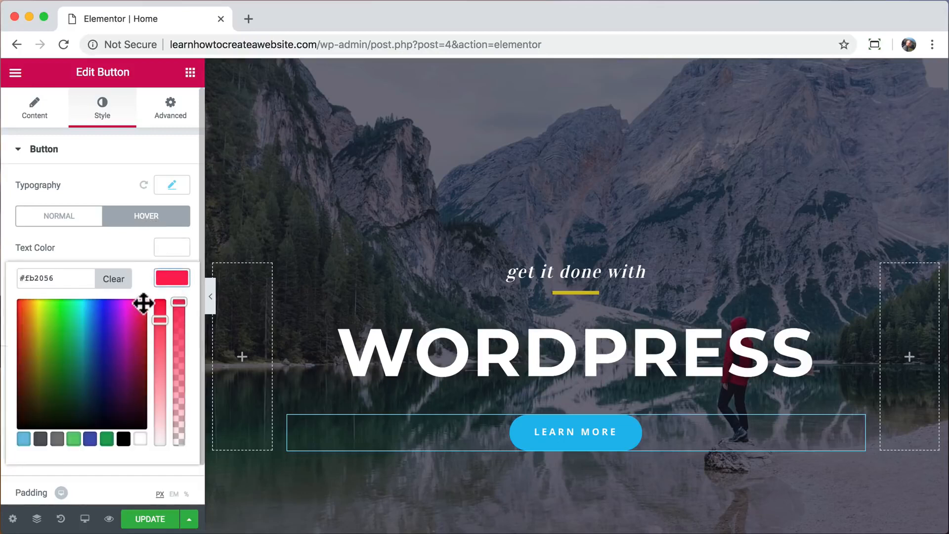
pyautogui.moveTo(144, 303); pyautogui.dragTo(97, 308)
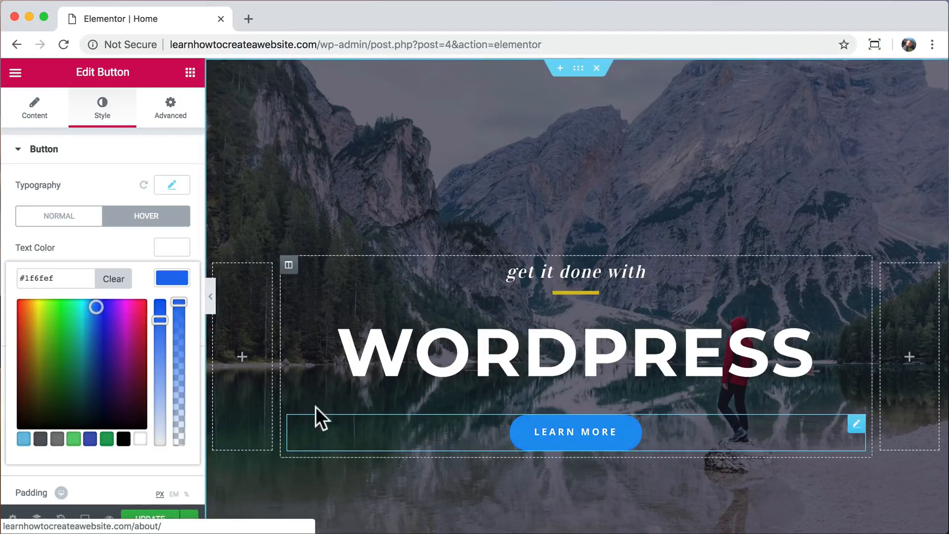
pyautogui.click(171, 278)
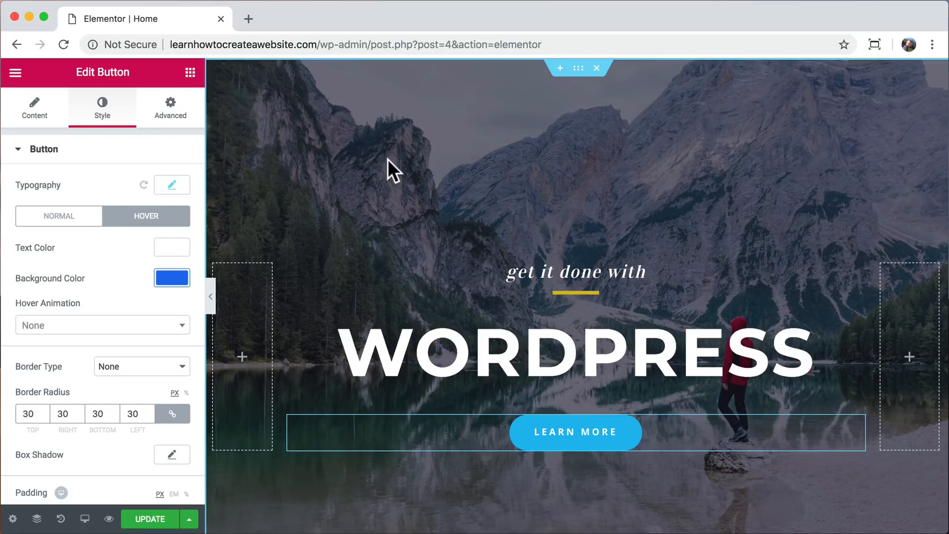
# From the hero section's Style settings, open the background image's Insert Media Upload Files view.
pyautogui.click(579, 69)
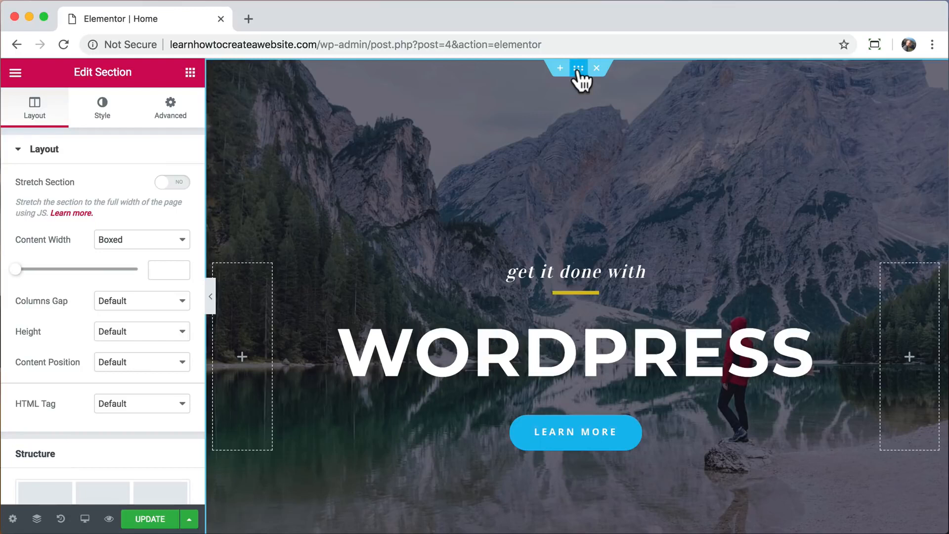
pyautogui.rightClick(497, 117)
pyautogui.click(523, 130)
pyautogui.click(103, 116)
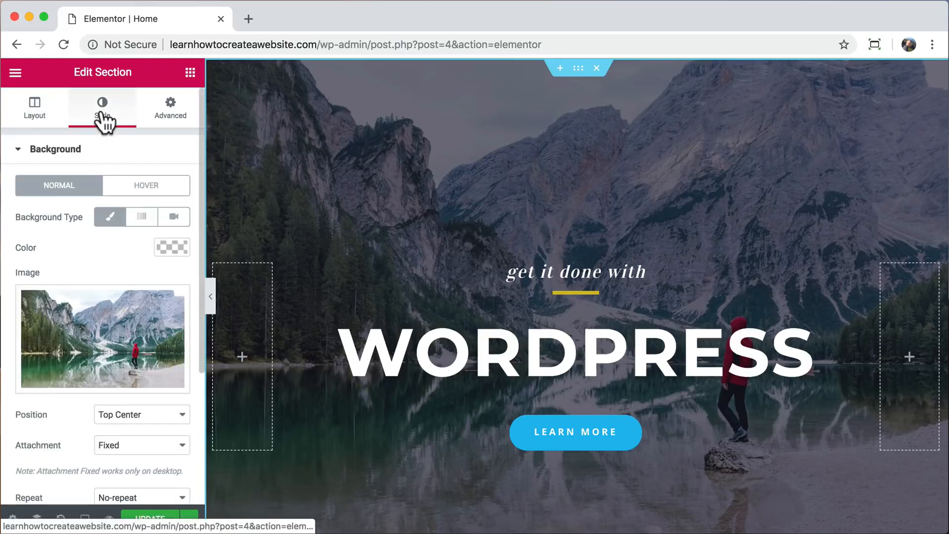
pyautogui.click(97, 326)
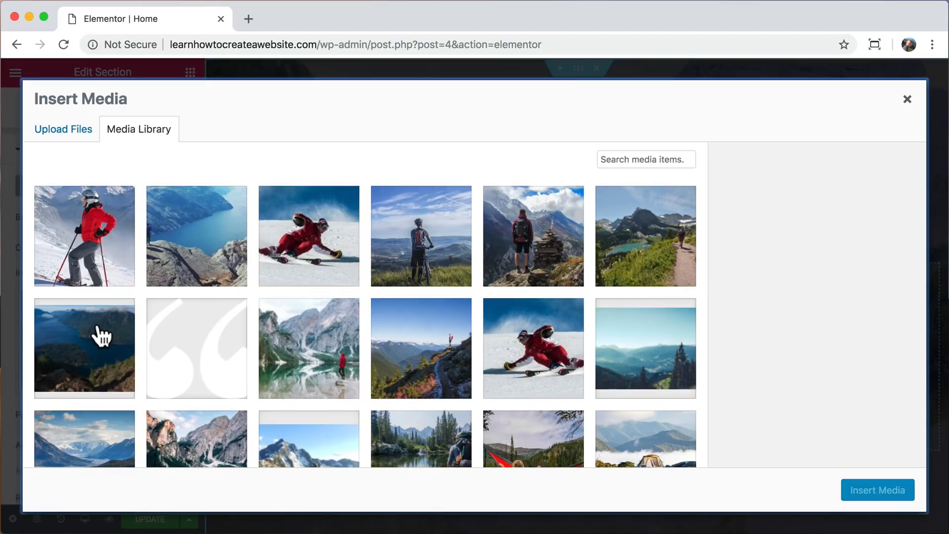
pyautogui.click(72, 130)
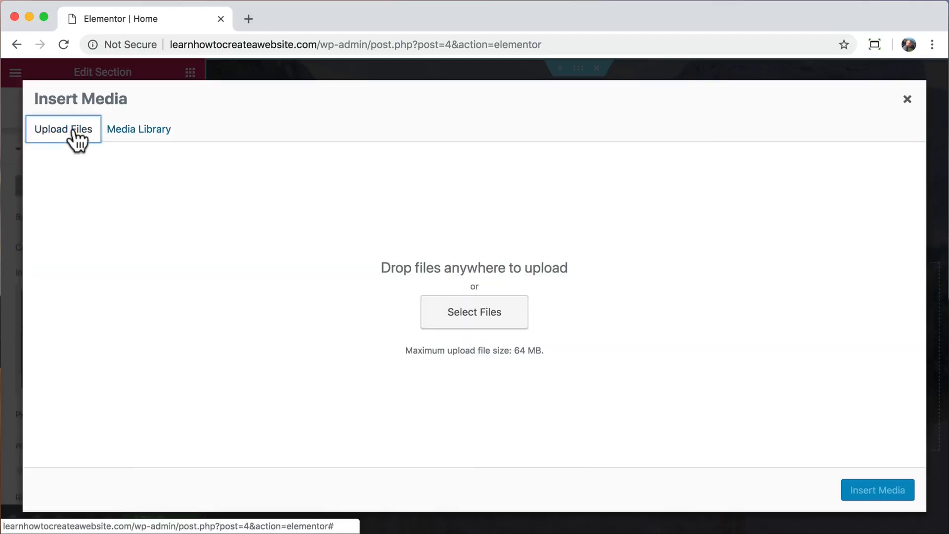
# Search pexels.com for 'desert' and open the golden sand dunes photo.
pyautogui.click(249, 19)
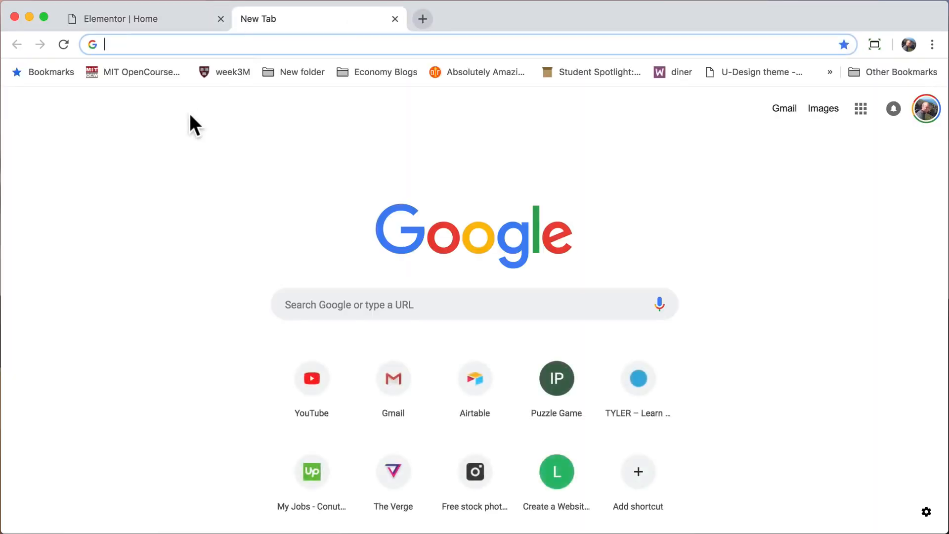
pyautogui.write('pexels.')
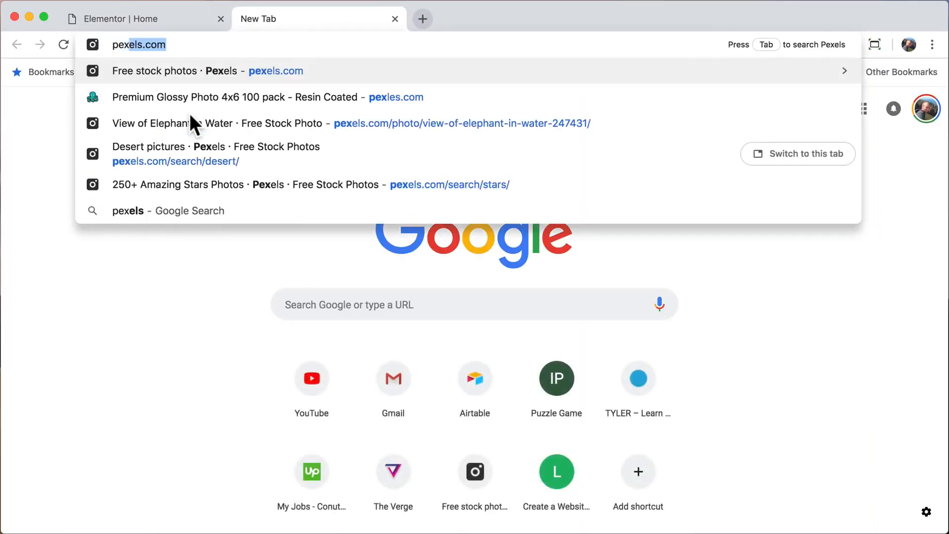
pyautogui.write('com')
pyautogui.press('Return')
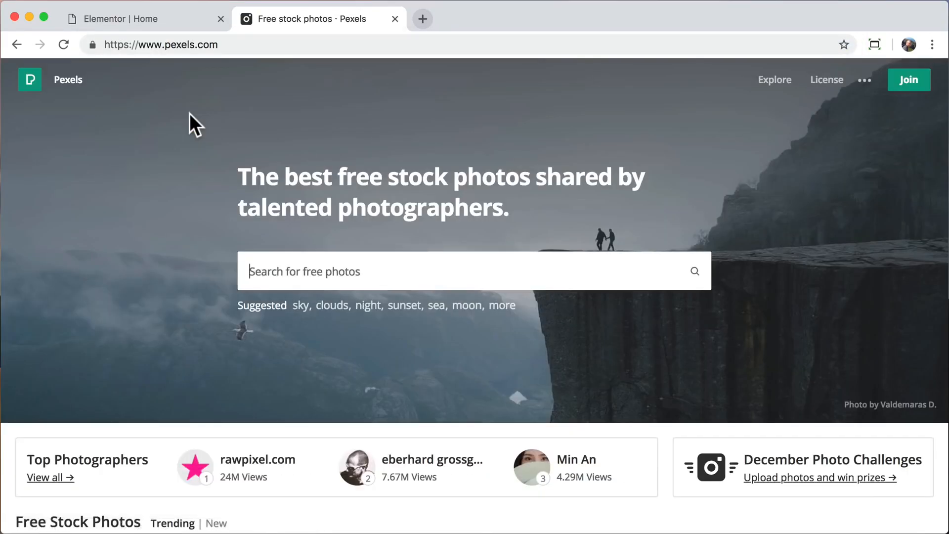
pyautogui.scroll(-15, 153, 275)
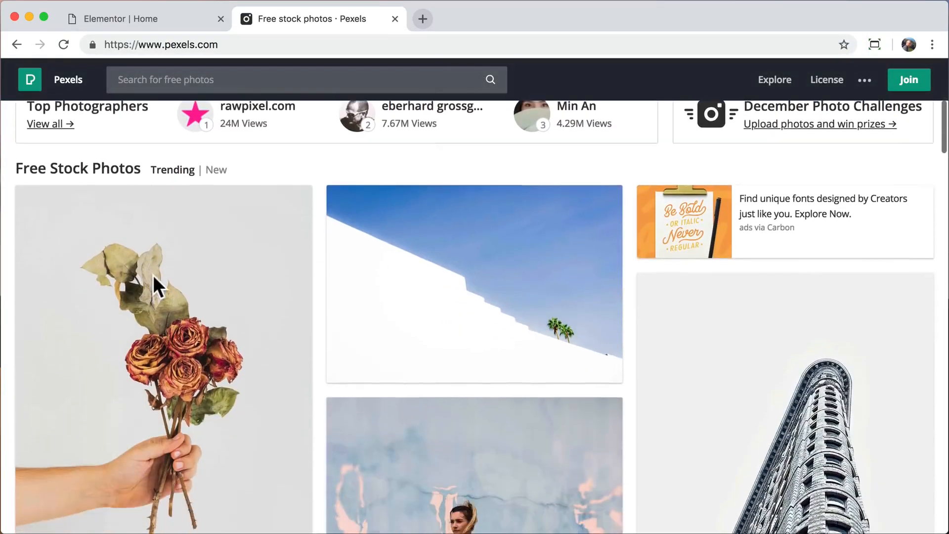
pyautogui.scroll(-15, 154, 277)
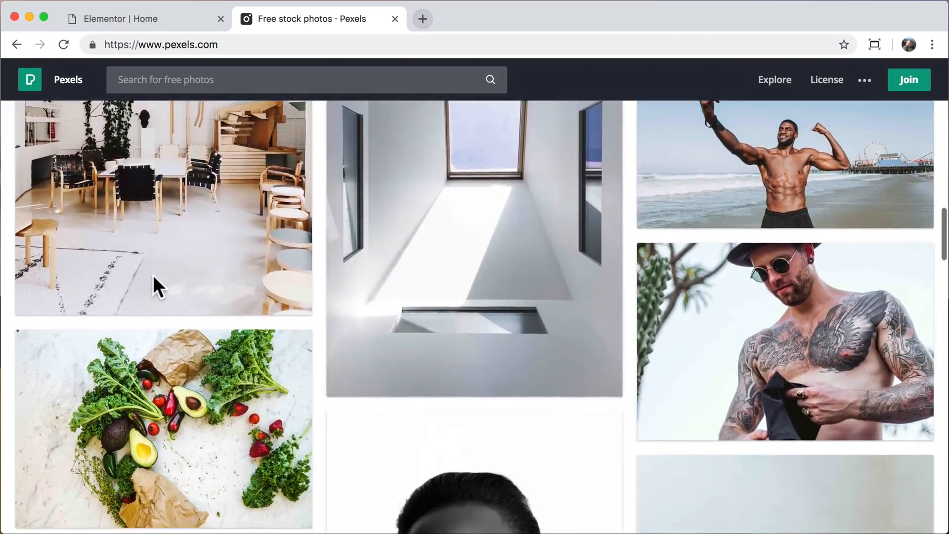
pyautogui.scroll(20, 157, 287)
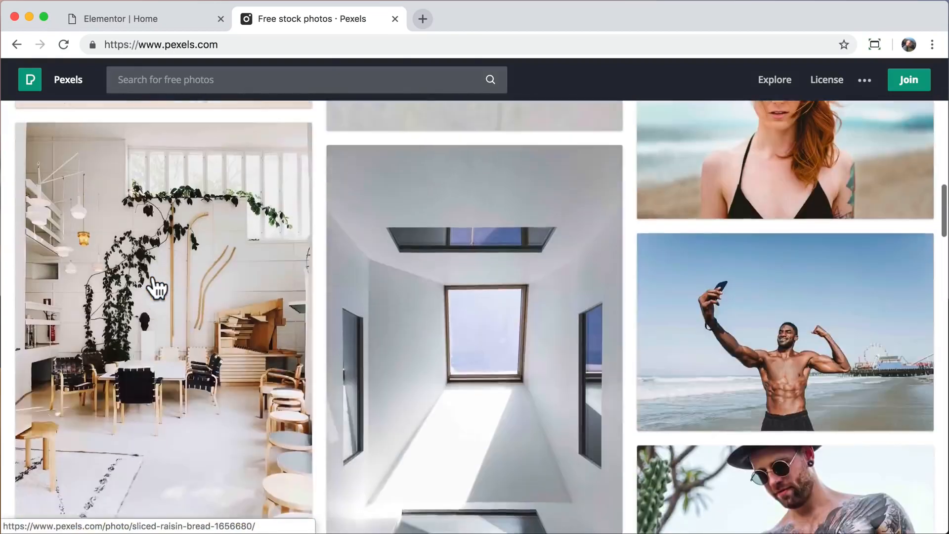
pyautogui.scroll(2, 154, 282)
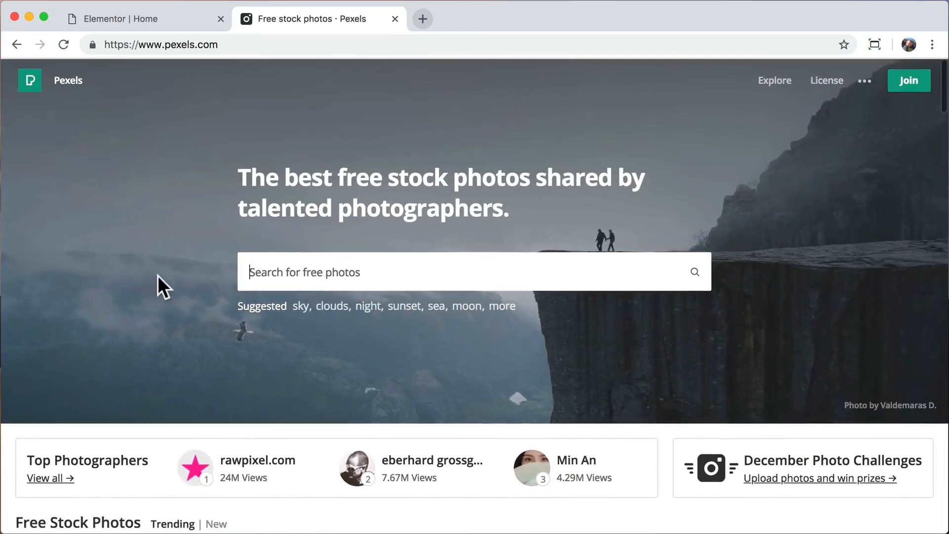
pyautogui.write('desert')
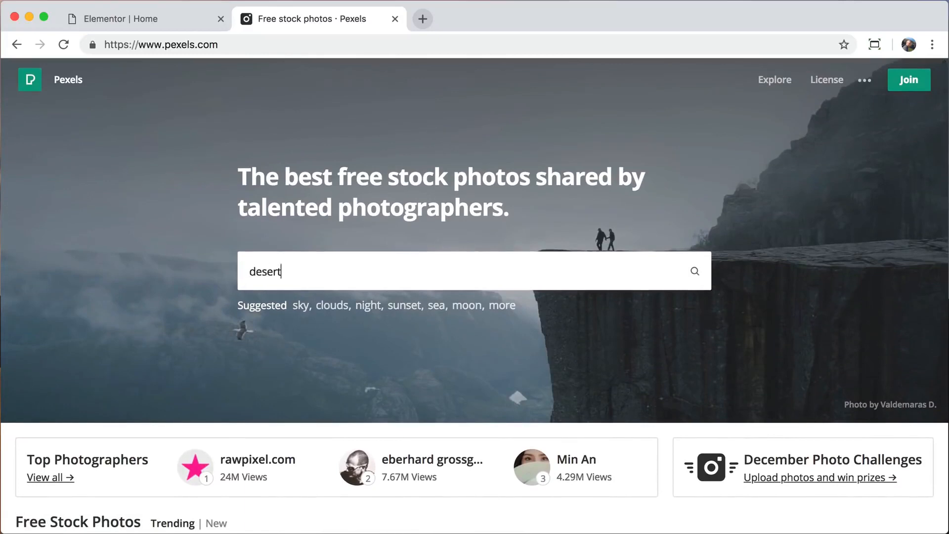
pyautogui.press('Return')
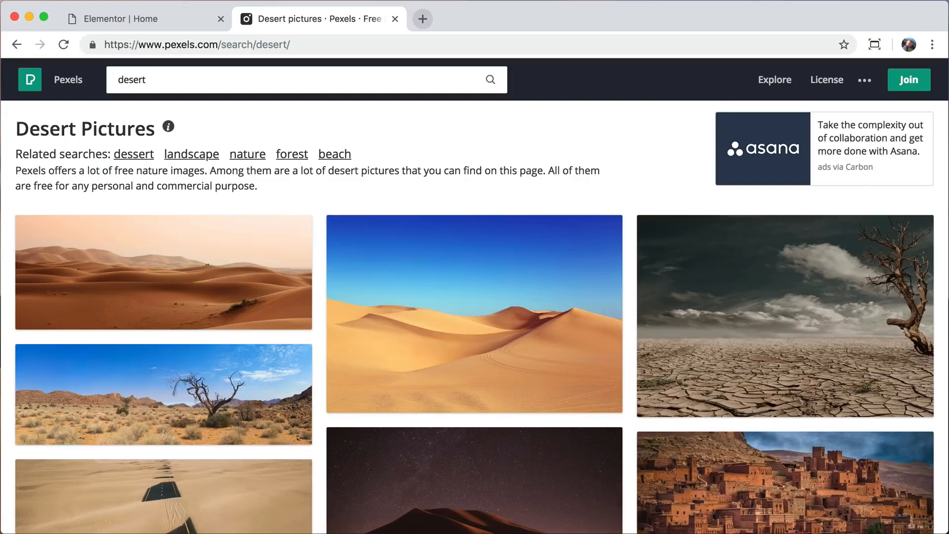
pyautogui.click(492, 316)
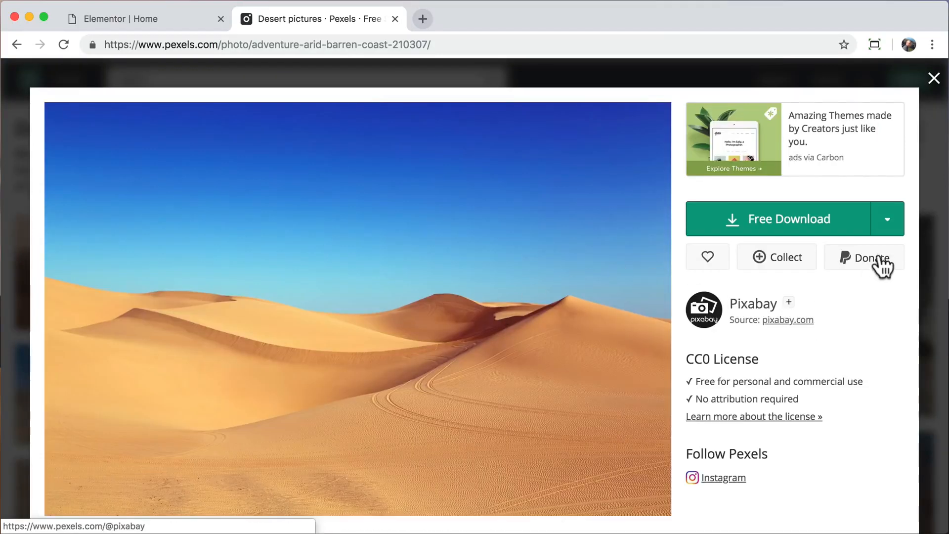
# Download the Large 1920 x 1280 version to the Desktop and close the Pexels tab.
pyautogui.click(886, 228)
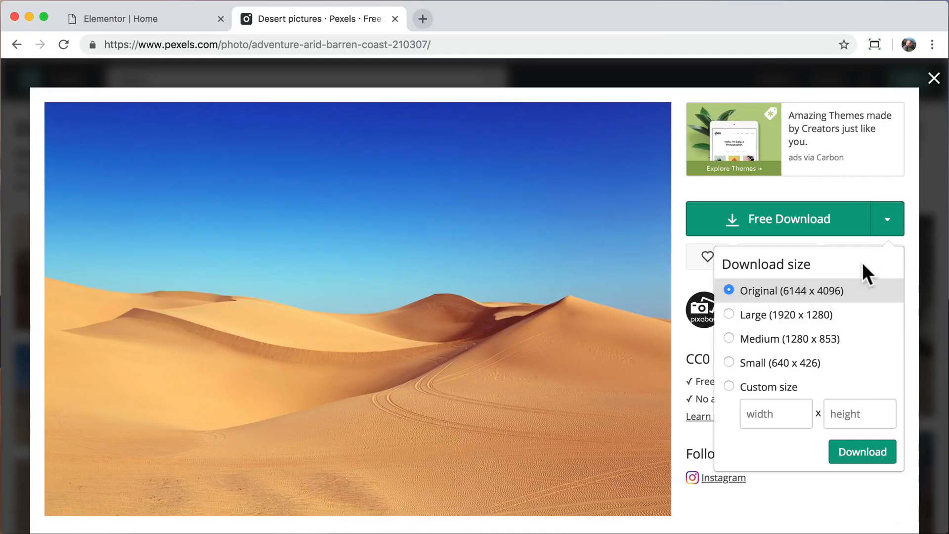
pyautogui.click(813, 320)
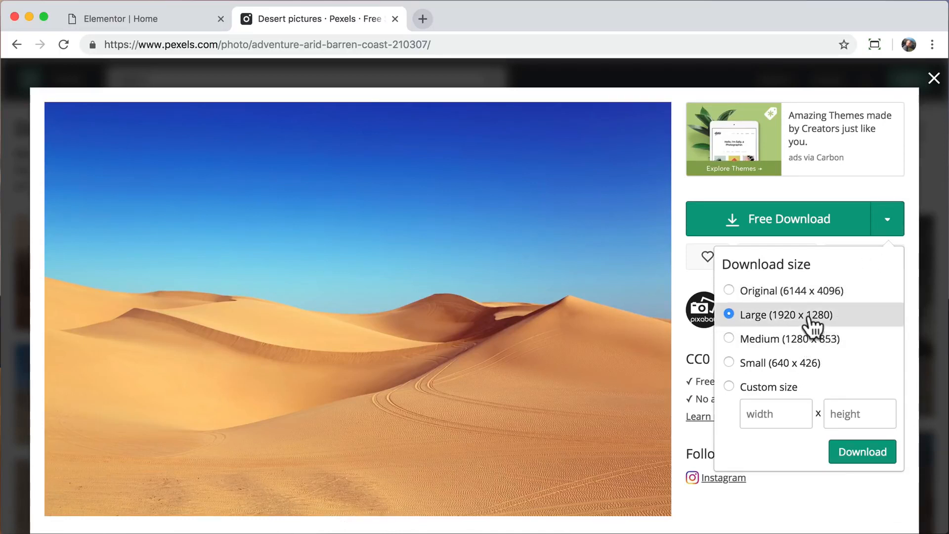
pyautogui.click(865, 451)
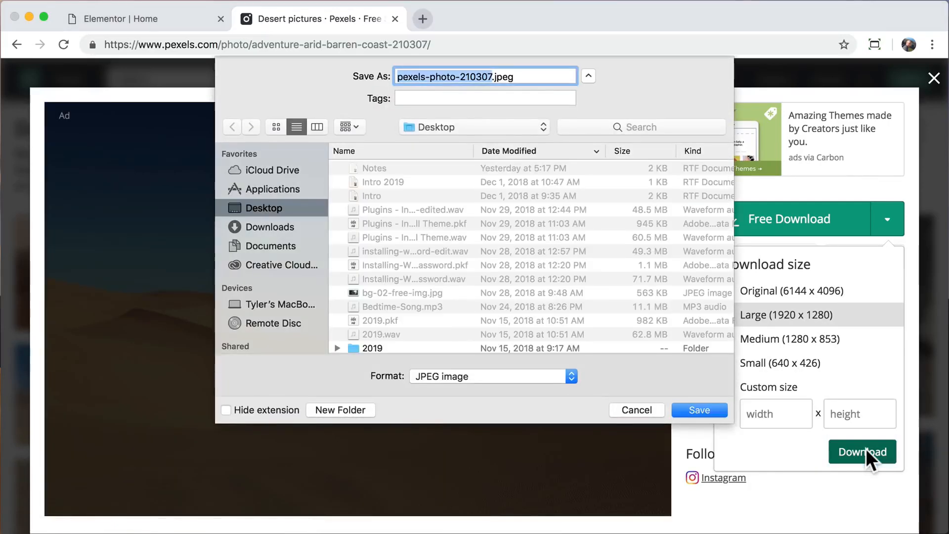
pyautogui.click(700, 410)
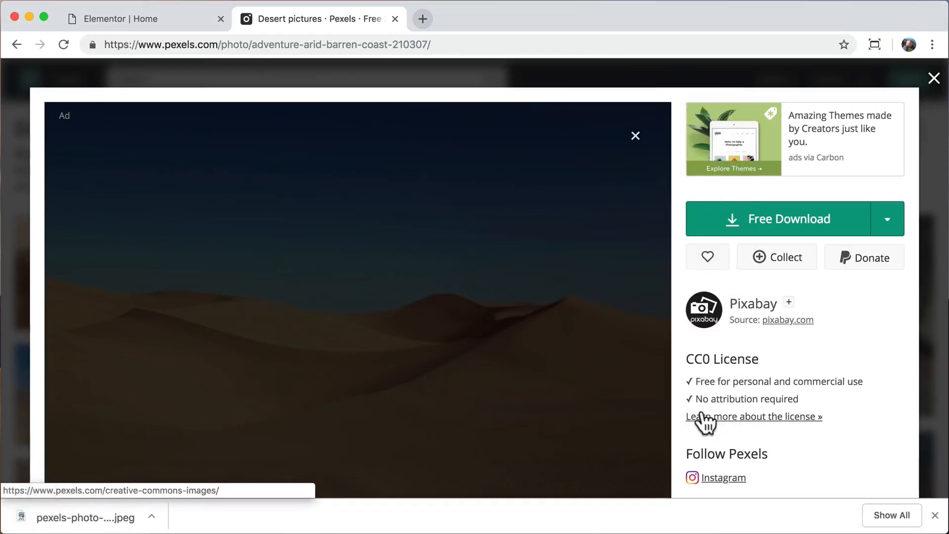
pyautogui.click(935, 516)
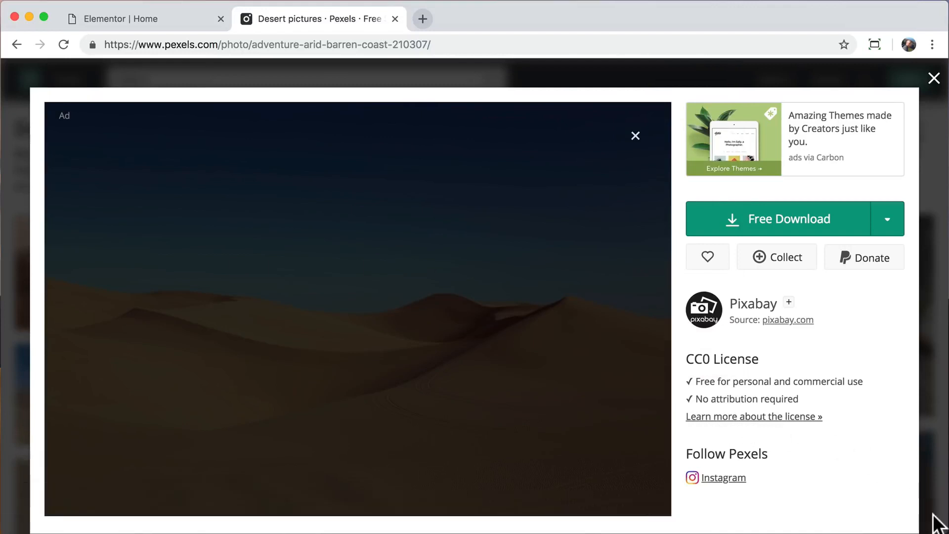
pyautogui.click(395, 19)
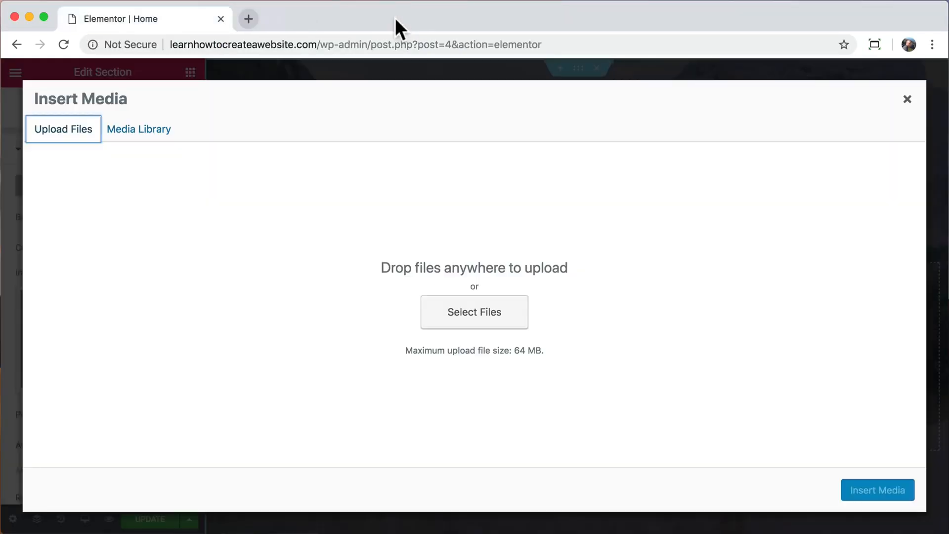
# Upload pexels-photo-210307.jpeg and insert it as the hero section's background image.
pyautogui.click(483, 319)
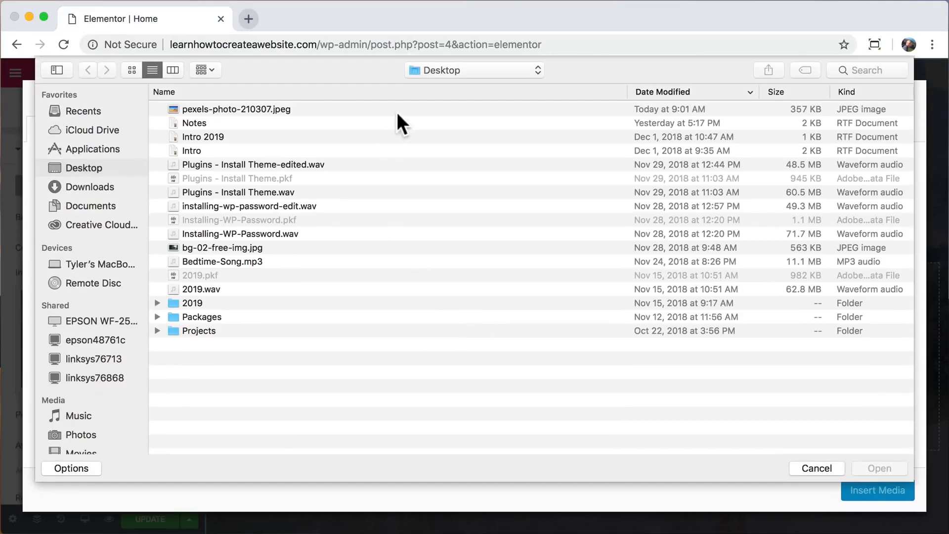
pyautogui.click(405, 107)
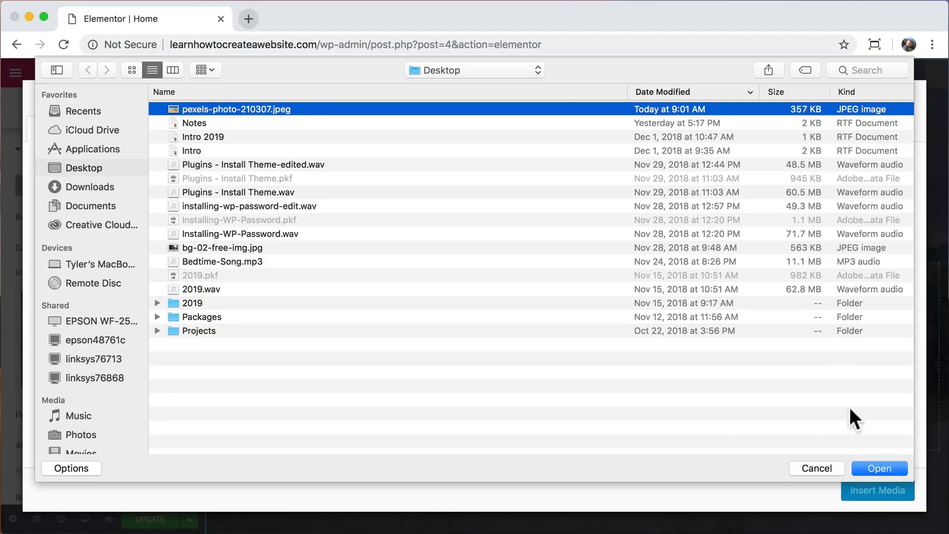
pyautogui.click(880, 464)
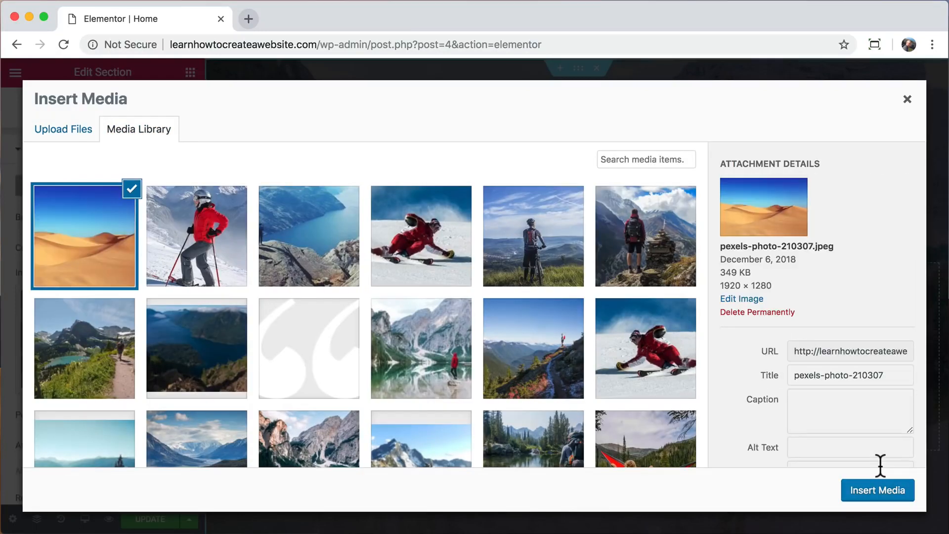
pyautogui.click(885, 494)
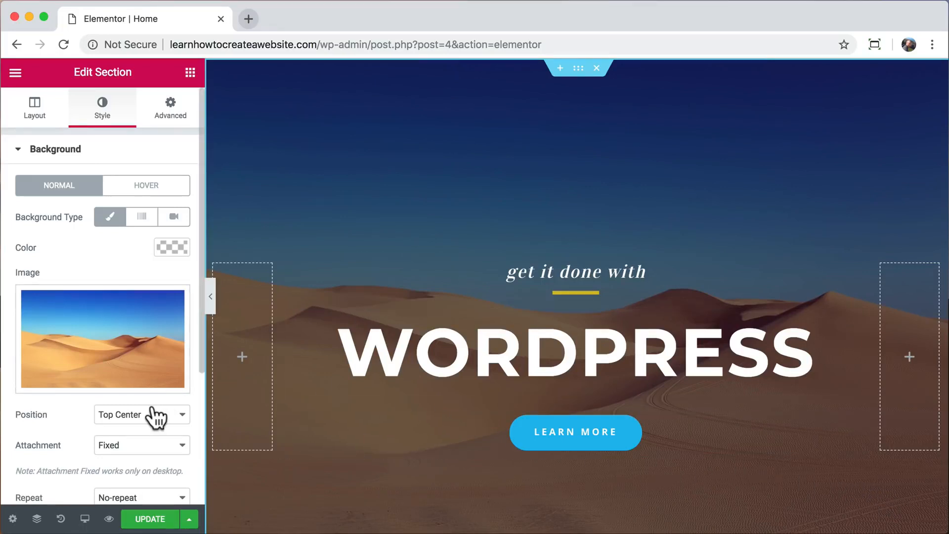
# Set the hero section's background overlay colour to black.
pyautogui.scroll(-5, 156, 418)
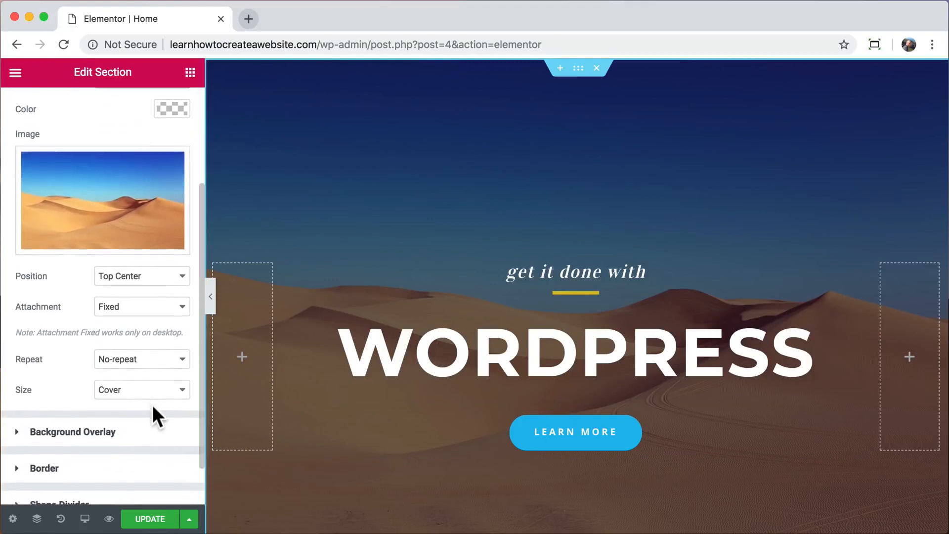
pyautogui.click(120, 393)
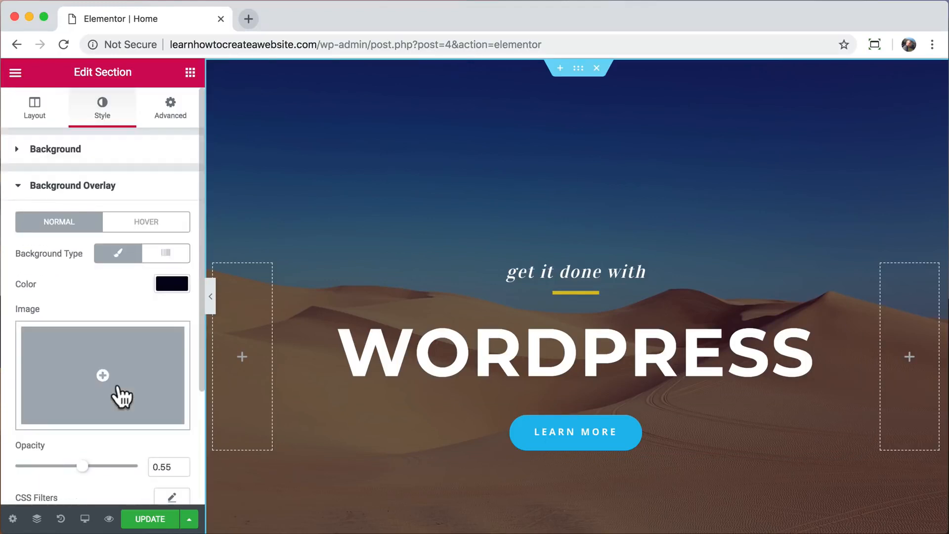
pyautogui.scroll(-1, 120, 394)
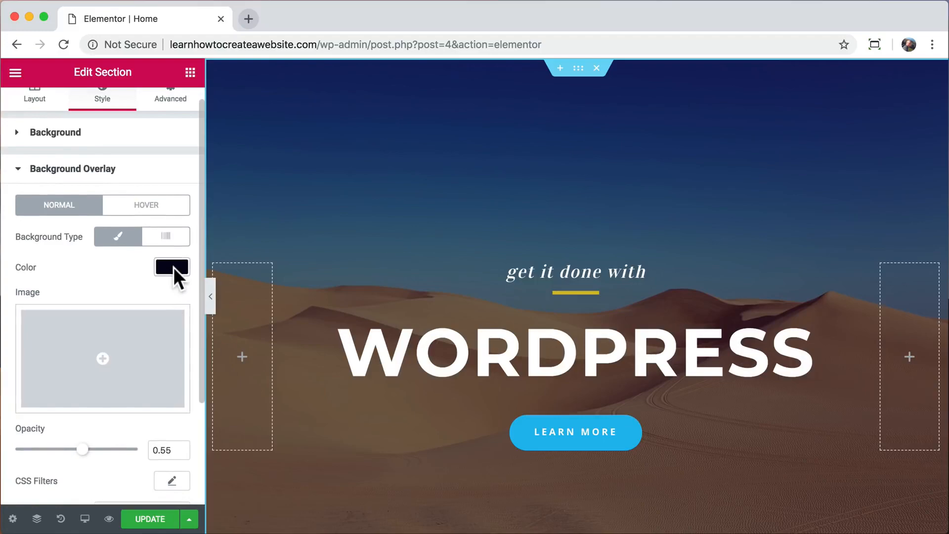
pyautogui.click(173, 267)
pyautogui.moveTo(125, 314); pyautogui.dragTo(112, 337)
pyautogui.click(124, 428)
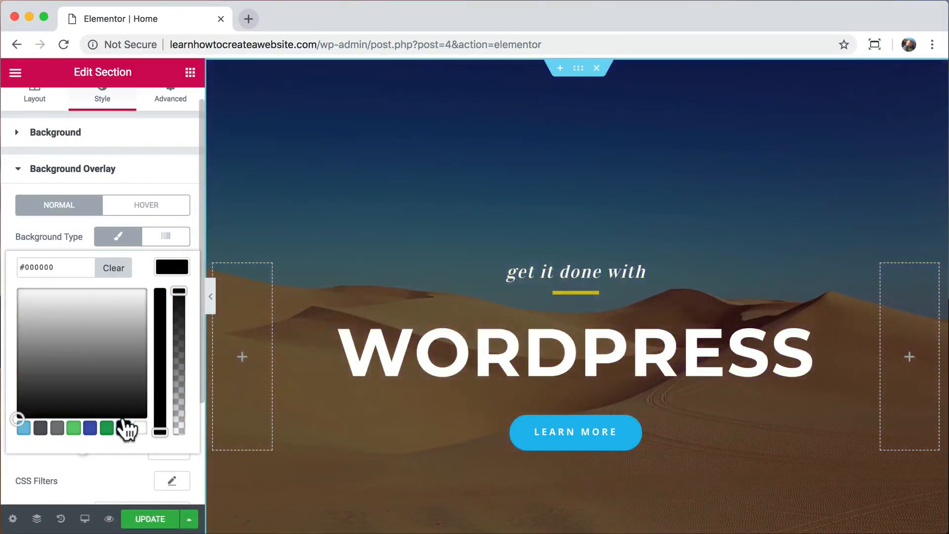
pyautogui.click(172, 272)
# Lower the overlay opacity from 0.55 to 0.23.
pyautogui.scroll(-2, 132, 349)
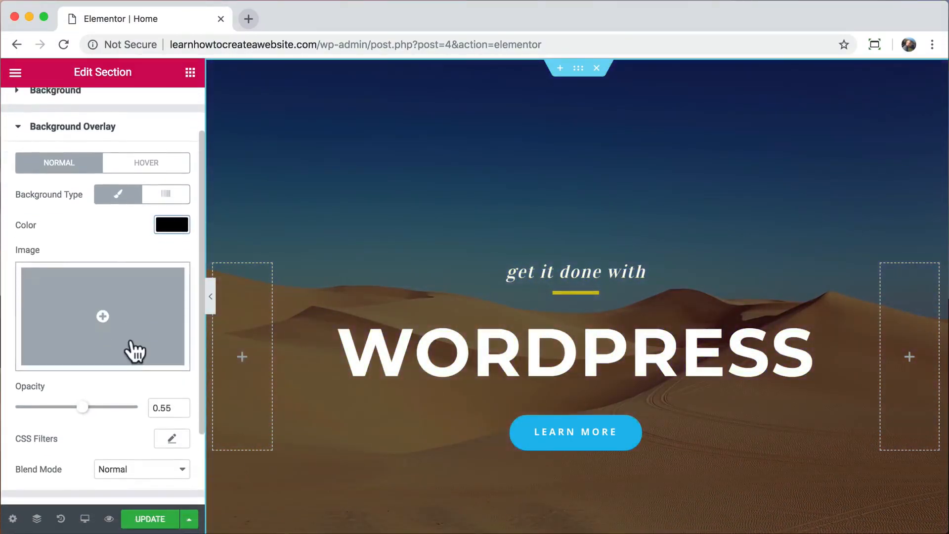
pyautogui.moveTo(79, 405); pyautogui.dragTo(42, 414)
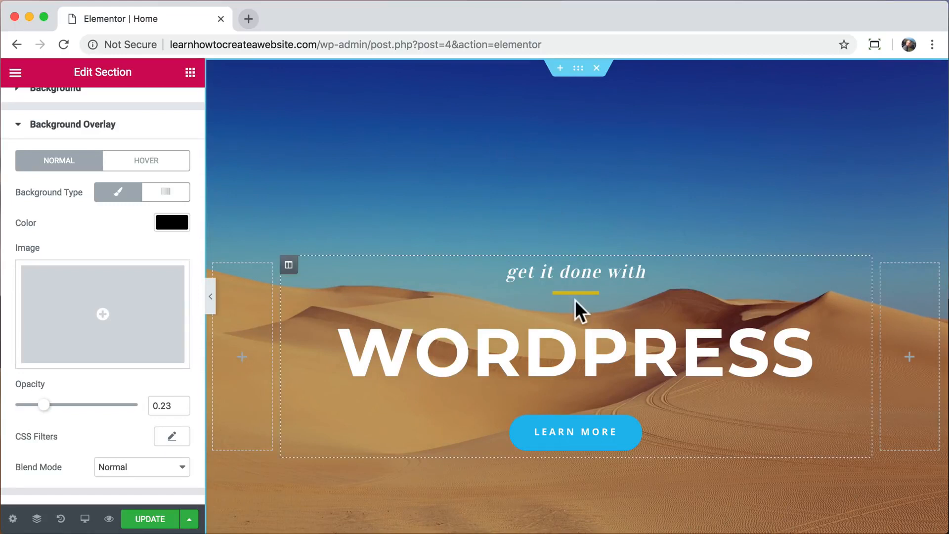
pyautogui.scroll(-3, 577, 316)
pyautogui.scroll(2, 577, 440)
pyautogui.scroll(1, 577, 430)
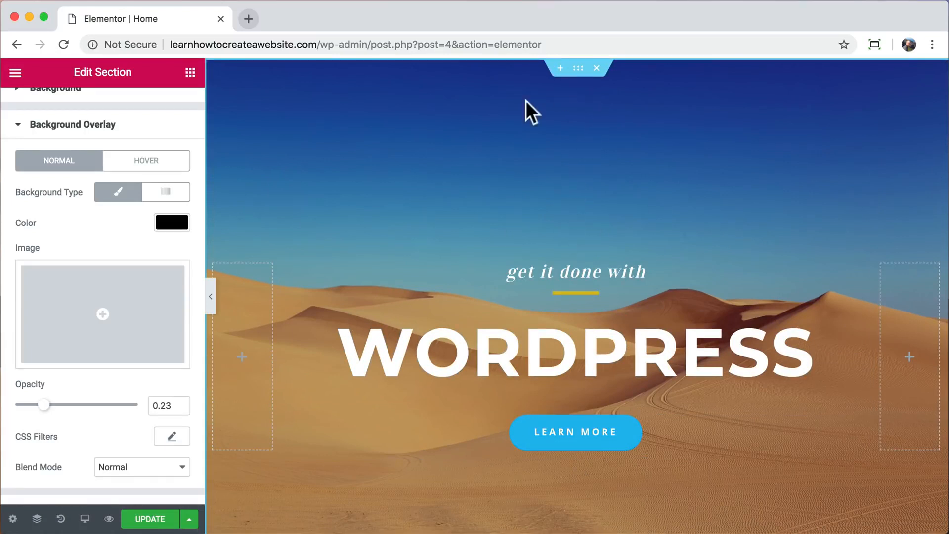
pyautogui.scroll(3, 138, 153)
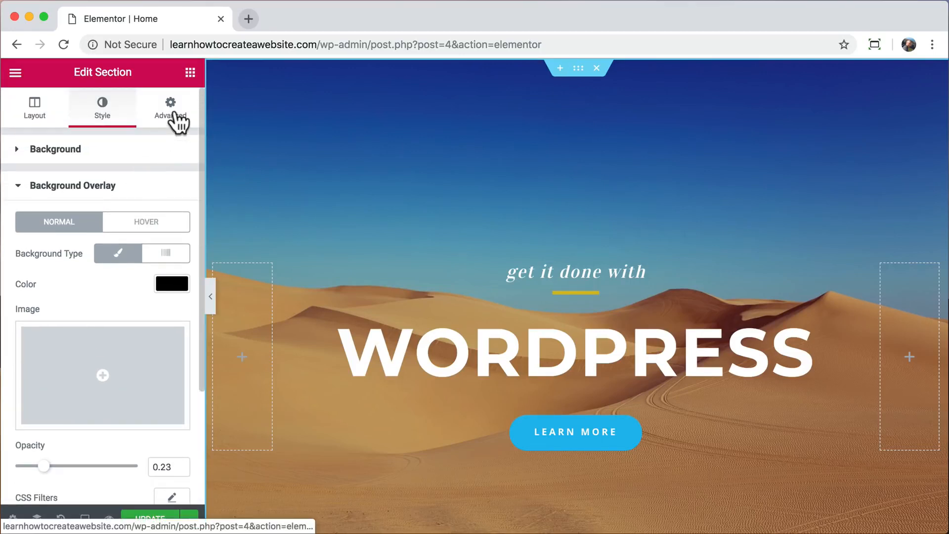
# Try 200 px top and 345 px bottom padding on the hero section and preview the page.
pyautogui.click(173, 114)
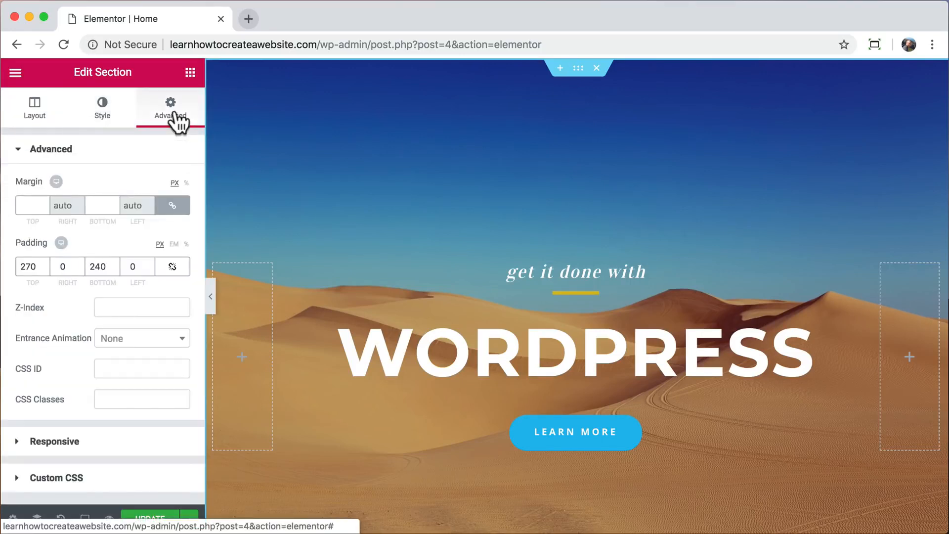
pyautogui.doubleClick(27, 267)
pyautogui.write('200')
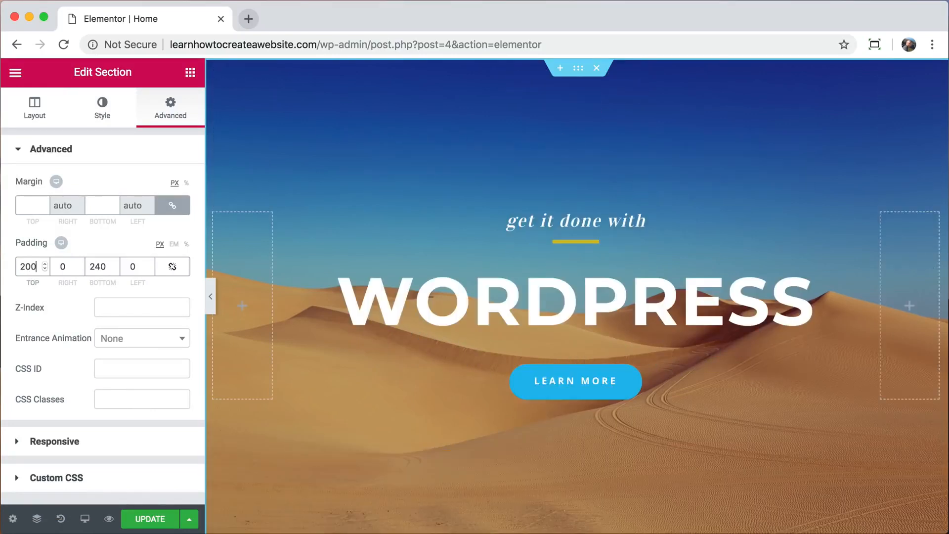
pyautogui.doubleClick(97, 267)
pyautogui.write('345')
pyautogui.click(211, 296)
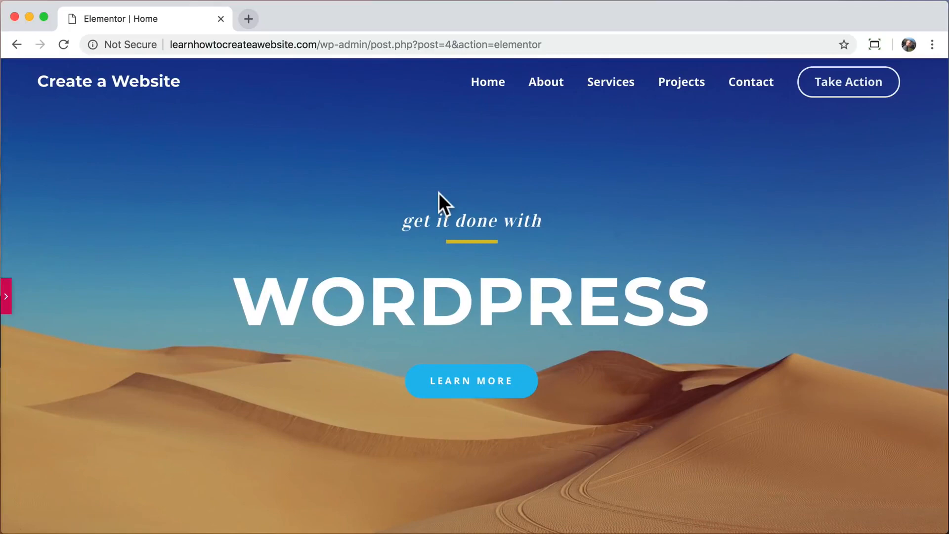
pyautogui.click(5, 297)
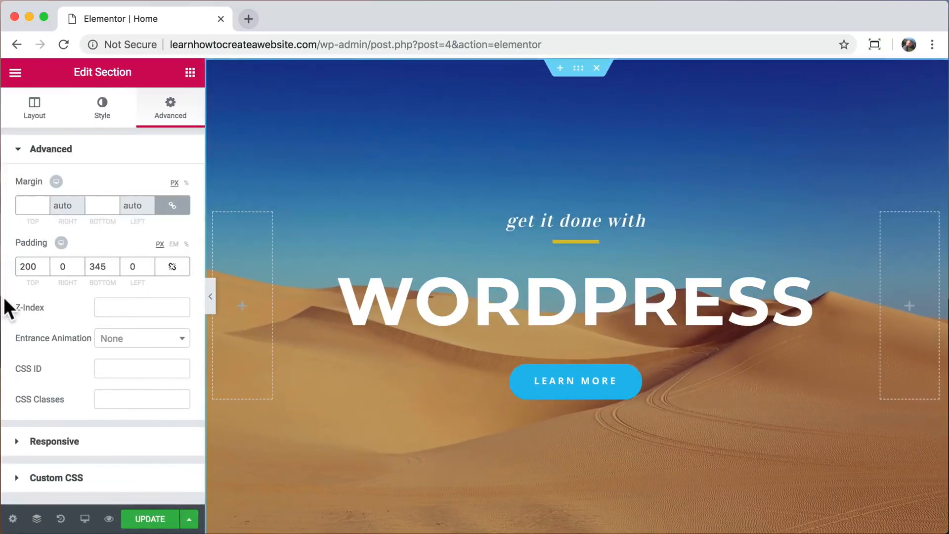
# Revise the padding to 250 px top and 330 px bottom, then recheck the full page.
pyautogui.doubleClick(29, 266)
pyautogui.write('250')
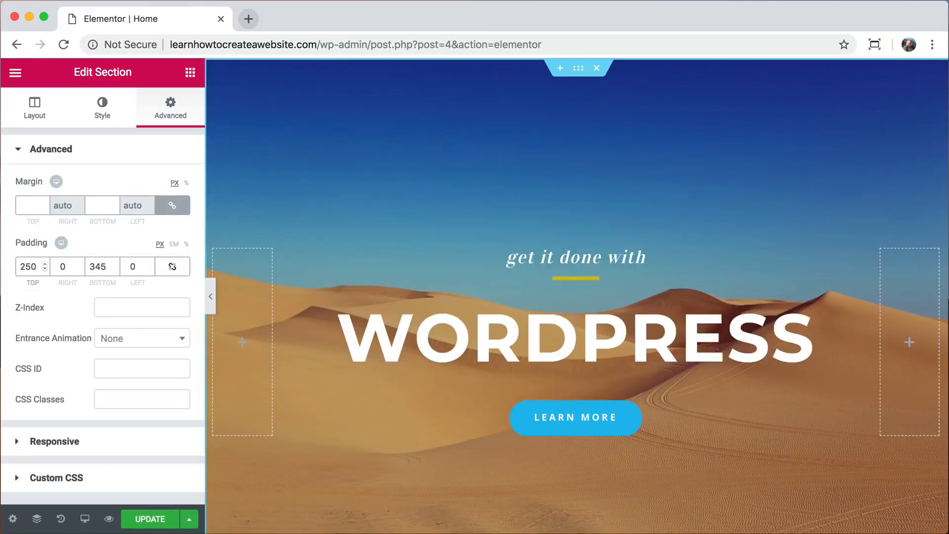
pyautogui.doubleClick(98, 266)
pyautogui.write('590')
pyautogui.click(211, 297)
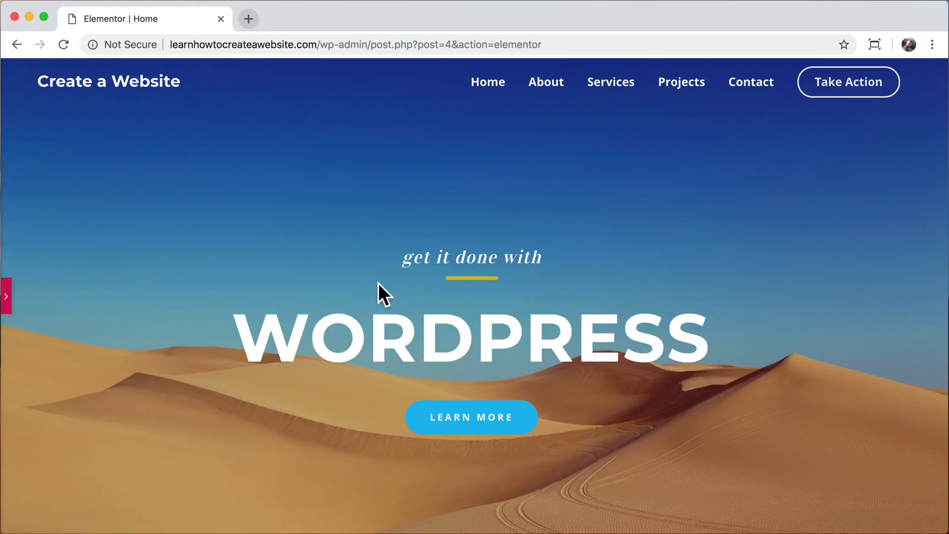
pyautogui.scroll(-5, 392, 323)
pyautogui.scroll(5, 394, 325)
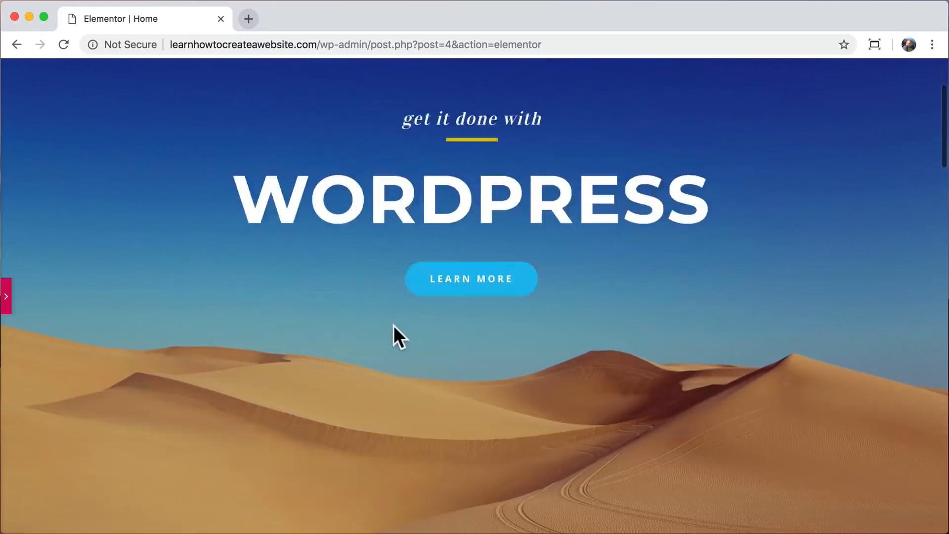
pyautogui.click(6, 291)
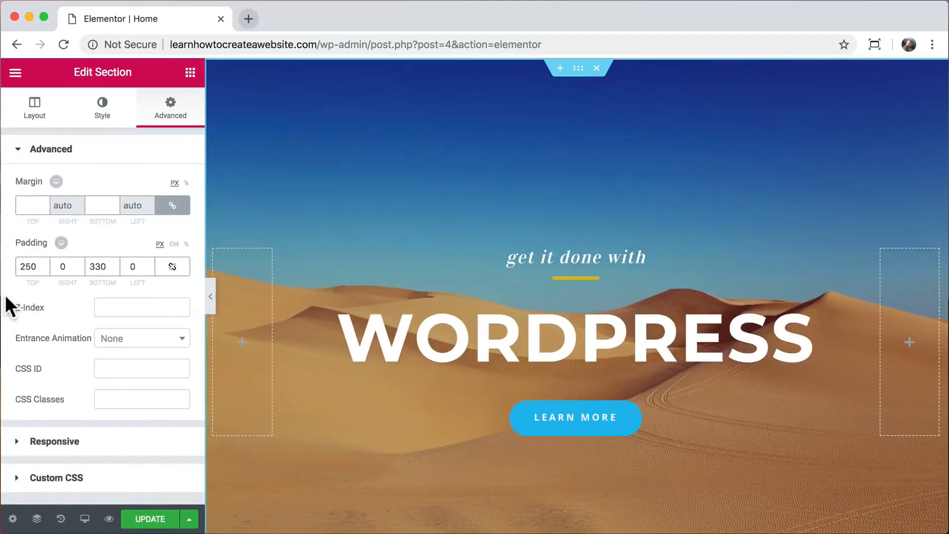
# Try Scroll background attachment, then set the hero background back to Fixed.
pyautogui.click(103, 111)
pyautogui.scroll(-5, 109, 241)
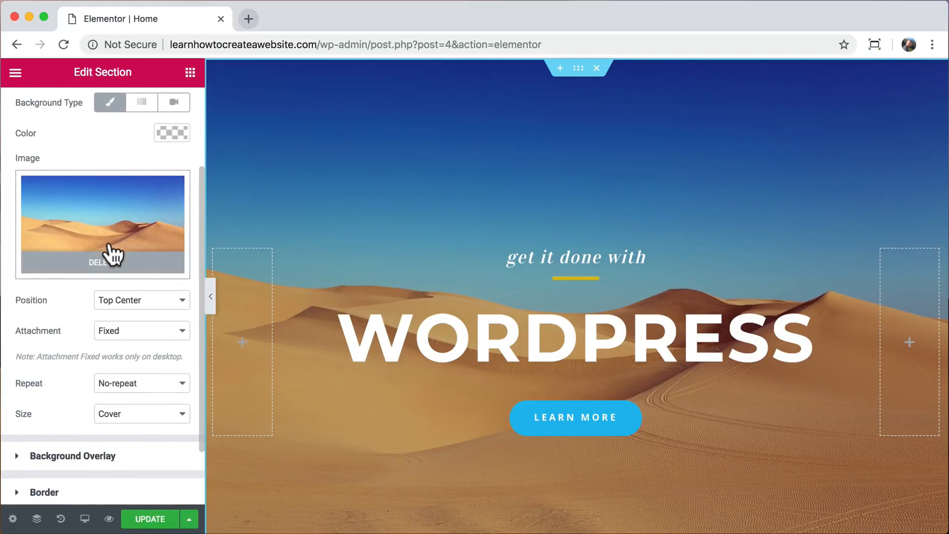
pyautogui.scroll(-1, 111, 257)
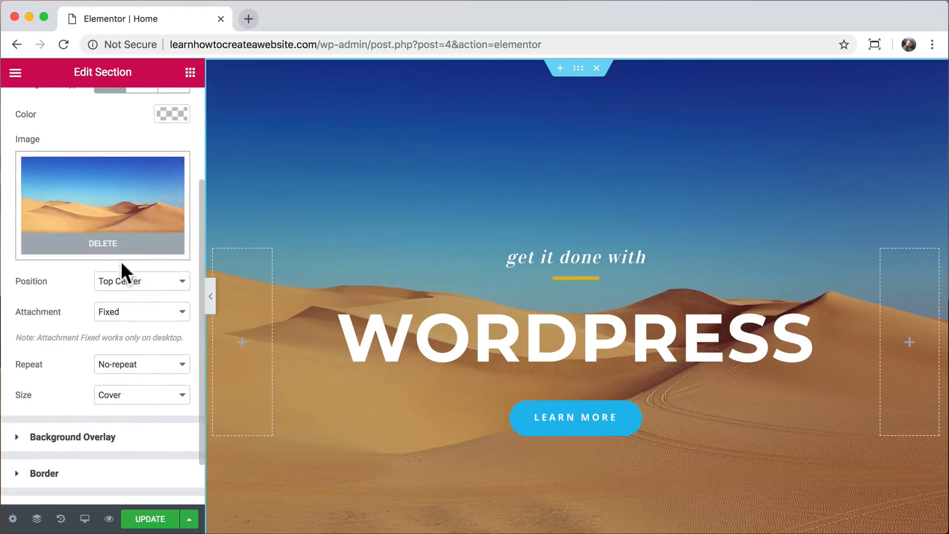
pyautogui.click(173, 317)
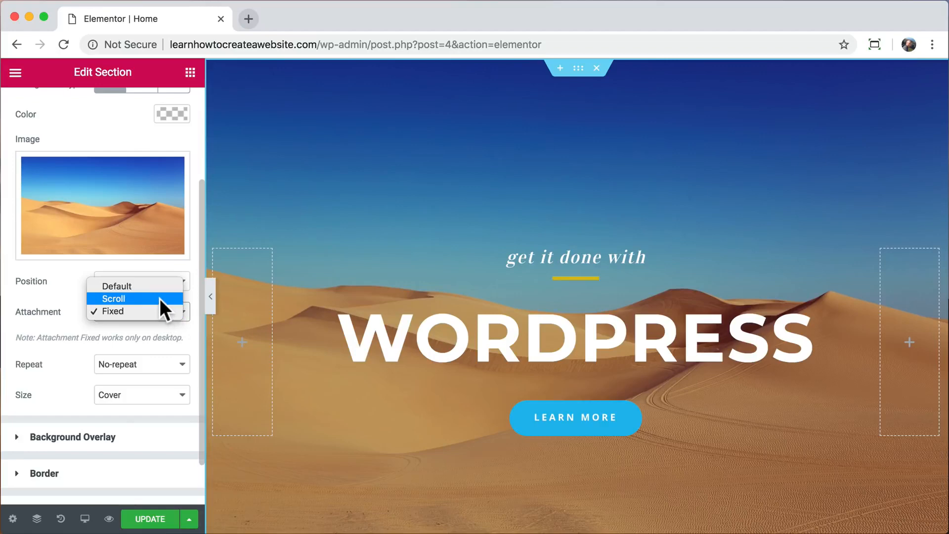
pyautogui.click(159, 298)
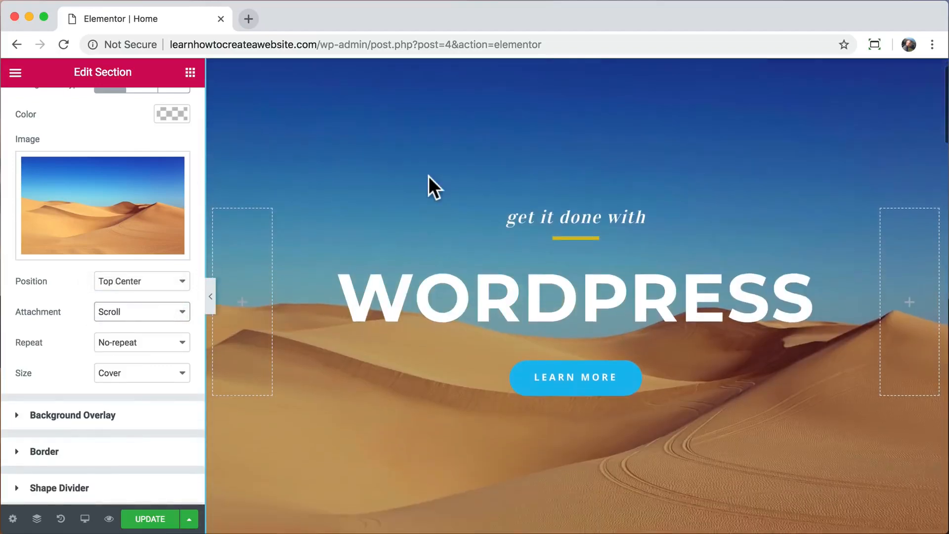
pyautogui.scroll(-4, 429, 176)
pyautogui.scroll(5, 428, 176)
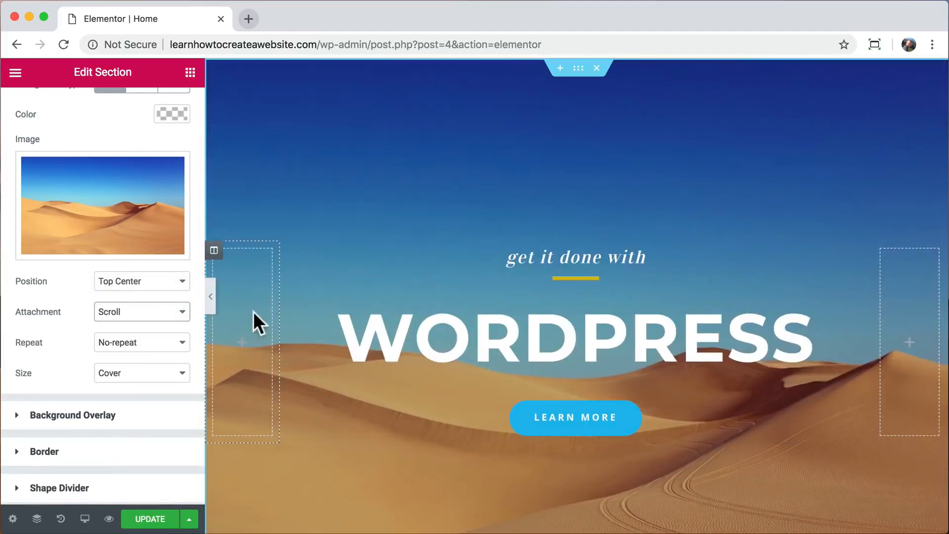
pyautogui.click(181, 310)
pyautogui.click(168, 321)
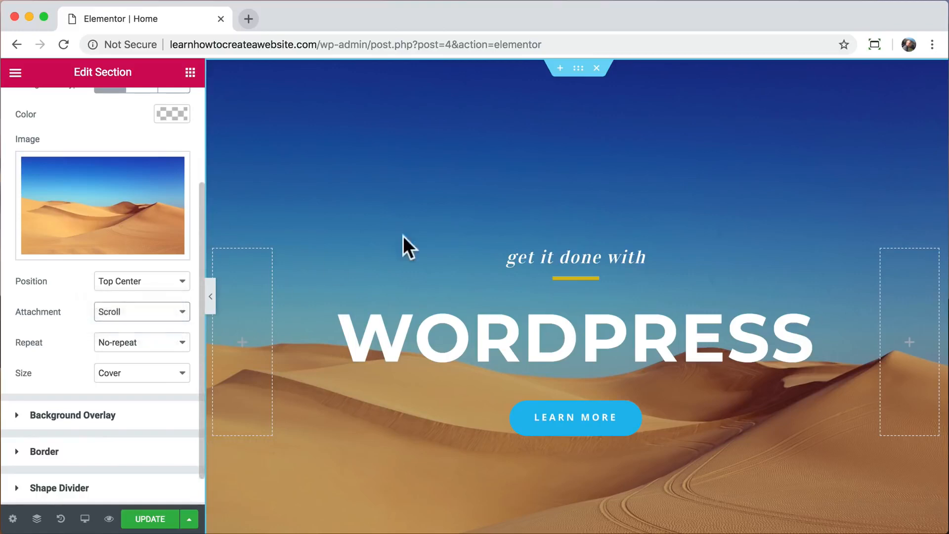
pyautogui.scroll(-3, 418, 231)
pyautogui.scroll(2, 419, 232)
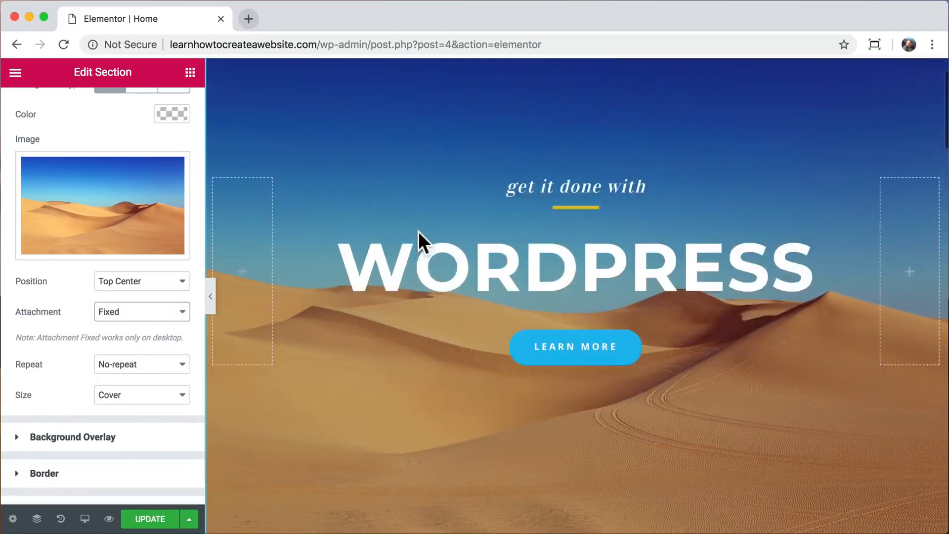
pyautogui.scroll(-2, 419, 231)
pyautogui.scroll(2, 418, 231)
pyautogui.scroll(-2, 418, 231)
pyautogui.scroll(3, 418, 231)
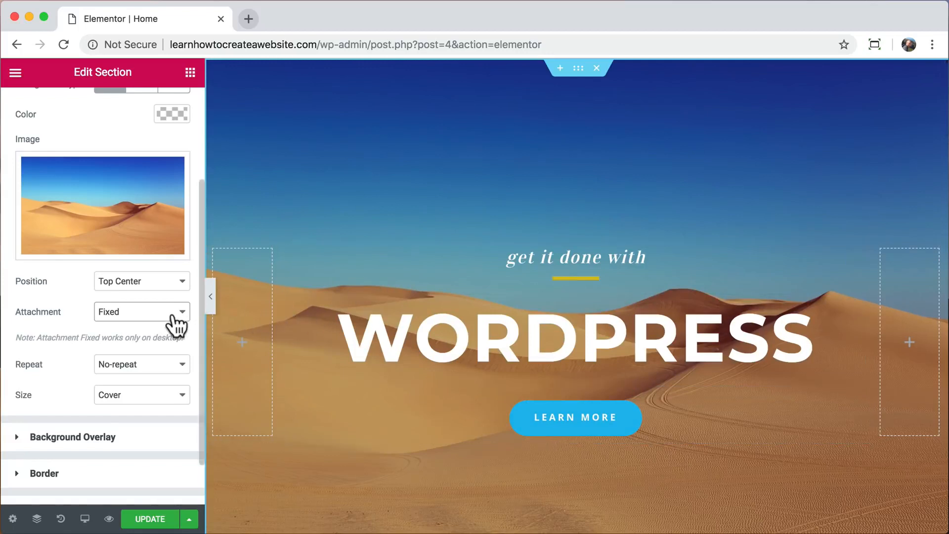
# Save the page with UPDATE and open a live preview of it.
pyautogui.click(157, 519)
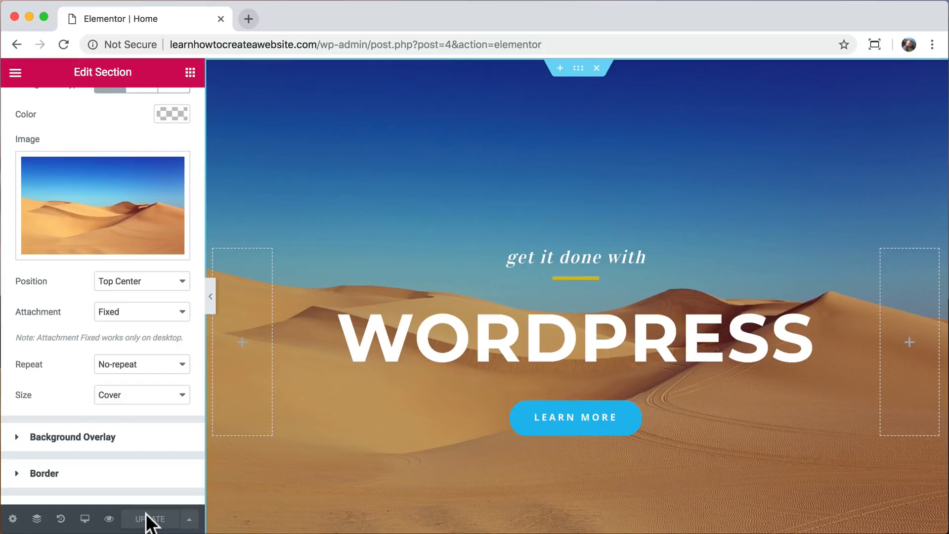
pyautogui.click(109, 519)
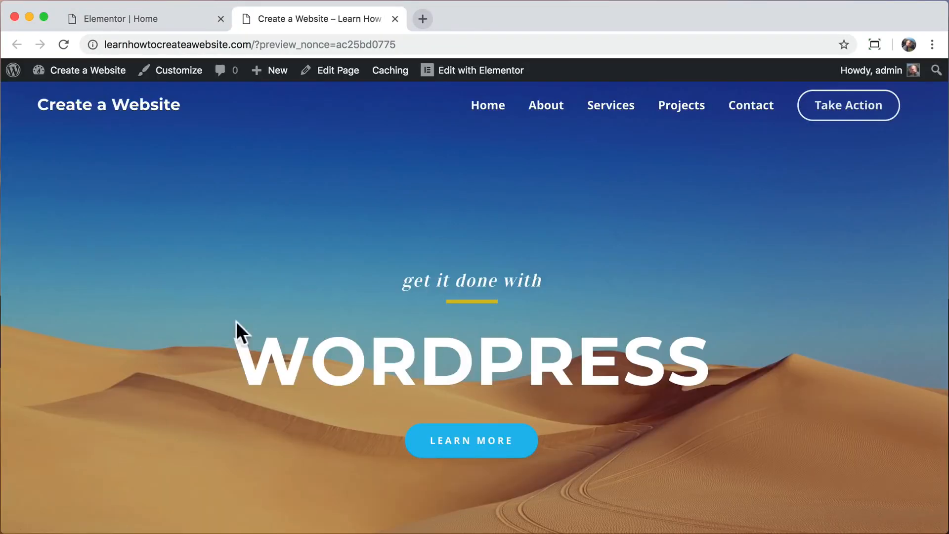
pyautogui.scroll(-10, 318, 254)
pyautogui.scroll(12, 317, 253)
# Close the preview tab and scroll down to the Upcoming Events tours.
pyautogui.click(394, 19)
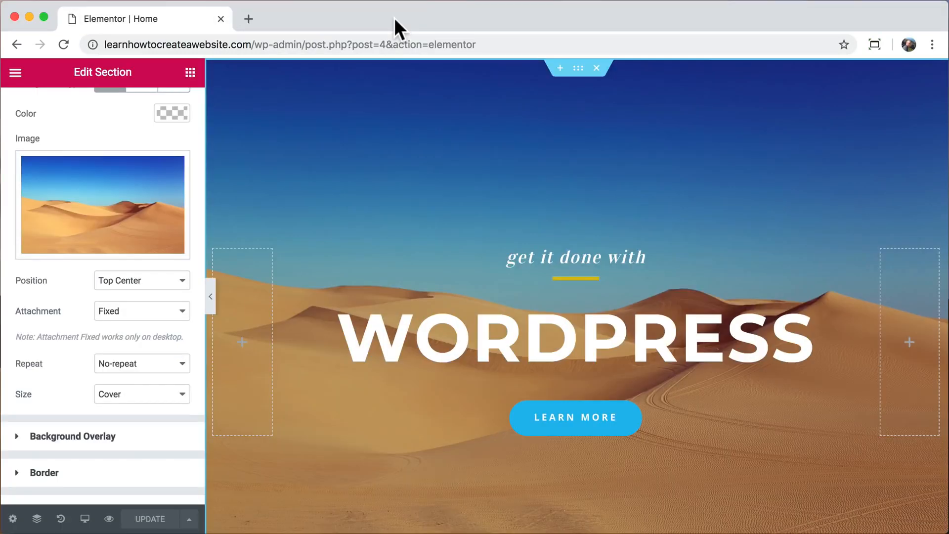
pyautogui.scroll(-10, 317, 214)
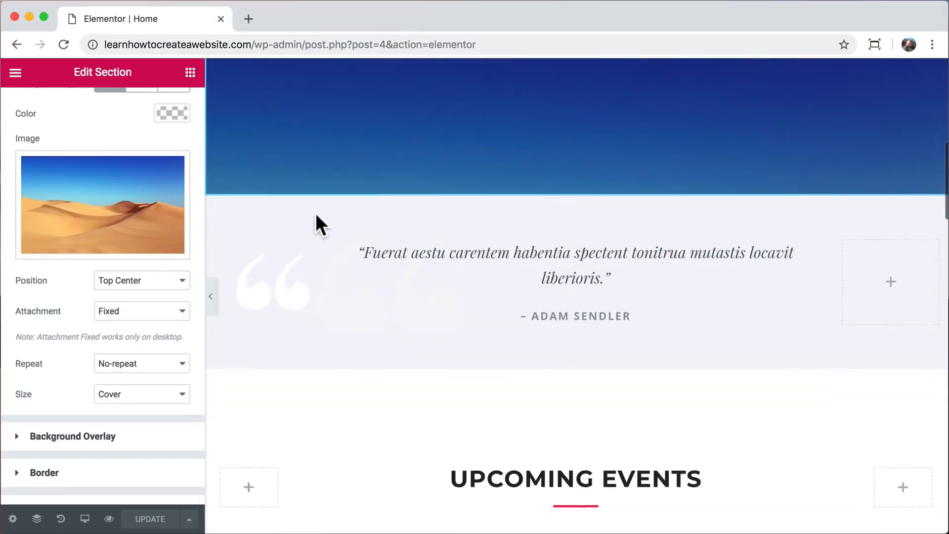
pyautogui.scroll(-3, 317, 217)
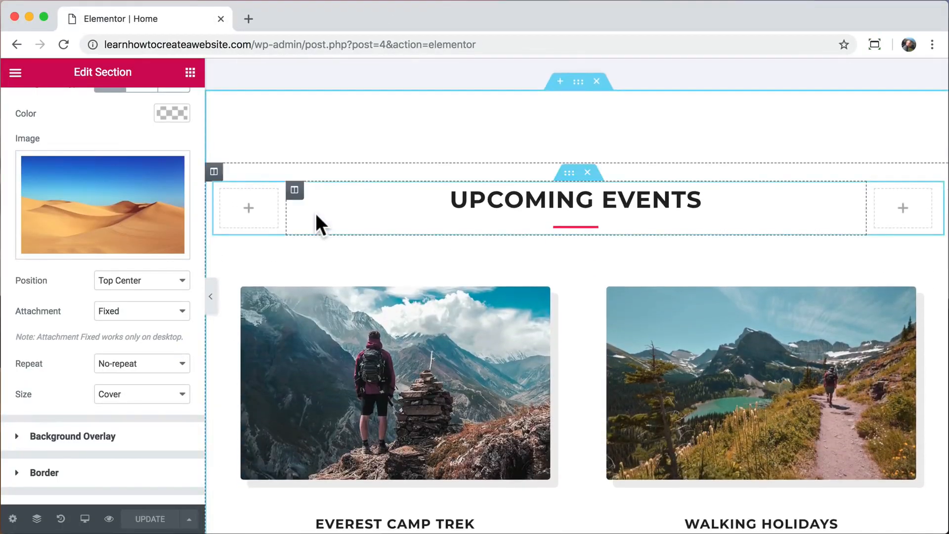
pyautogui.scroll(-5, 316, 216)
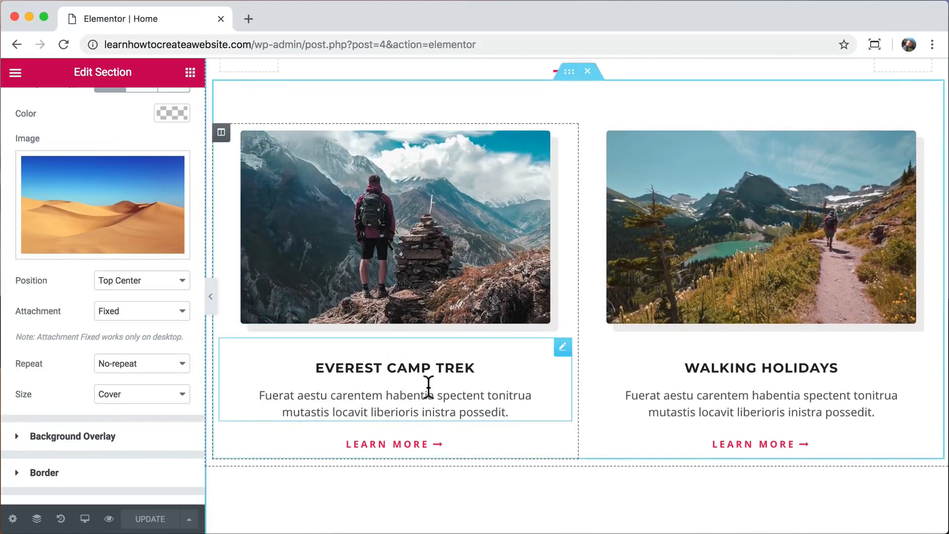
# Drag the Everest Camp Trek and Walking Holidays text widgets above their photos.
pyautogui.moveTo(562, 347); pyautogui.dragTo(461, 142)
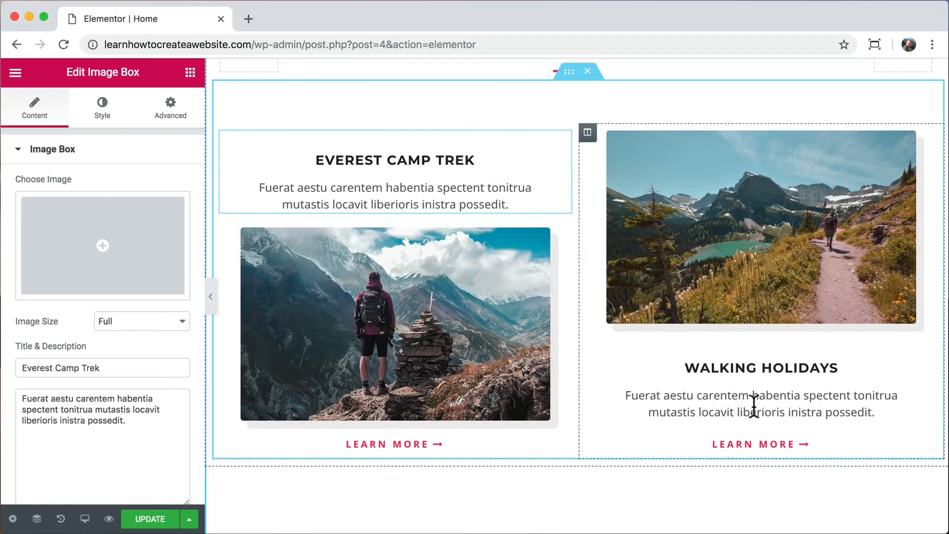
pyautogui.moveTo(928, 347); pyautogui.dragTo(845, 147)
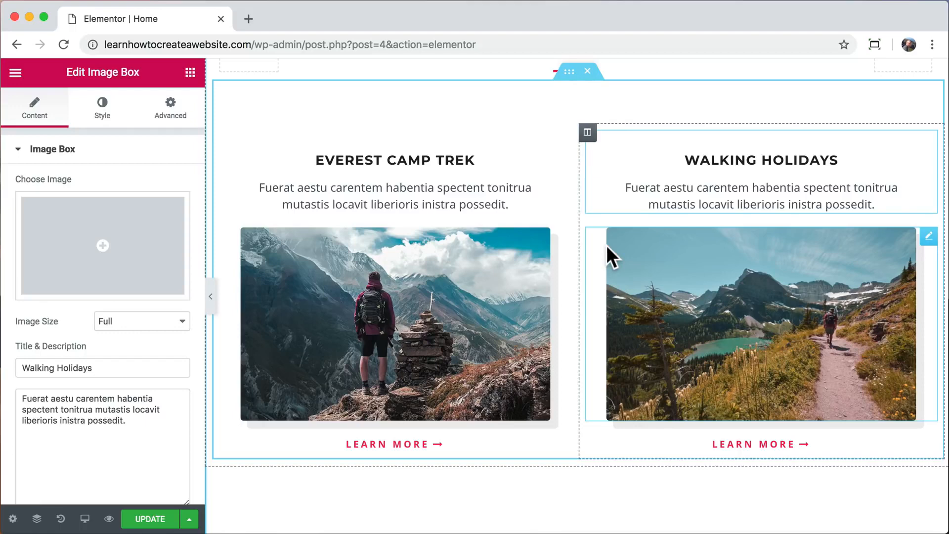
pyautogui.scroll(15, 606, 245)
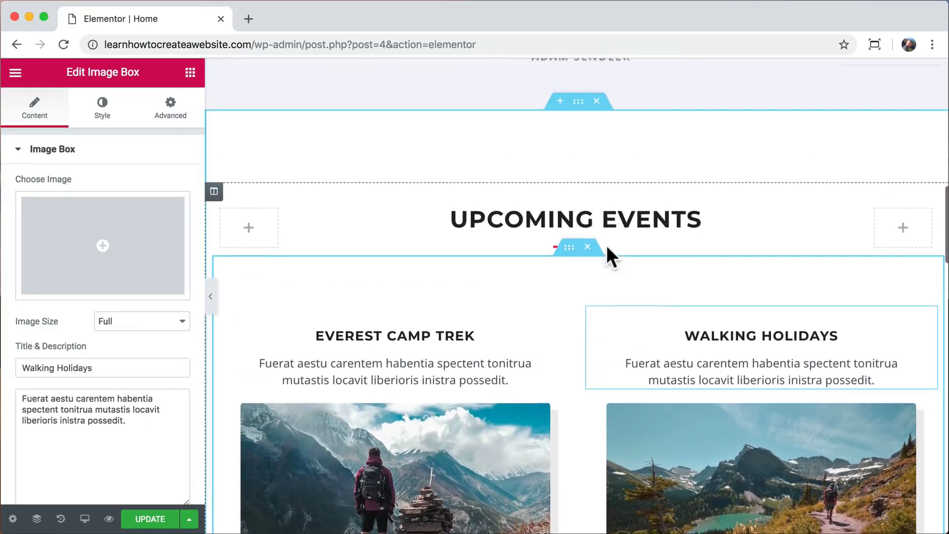
# Copy the hero LEARN MORE button and paste its style onto Everest's LEARN MORE link.
pyautogui.scroll(3, 606, 245)
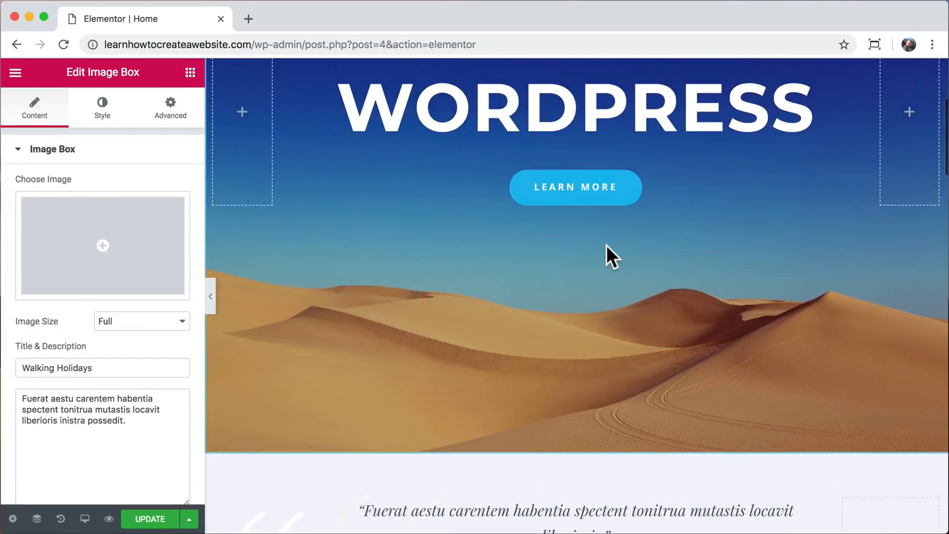
pyautogui.rightClick(565, 200)
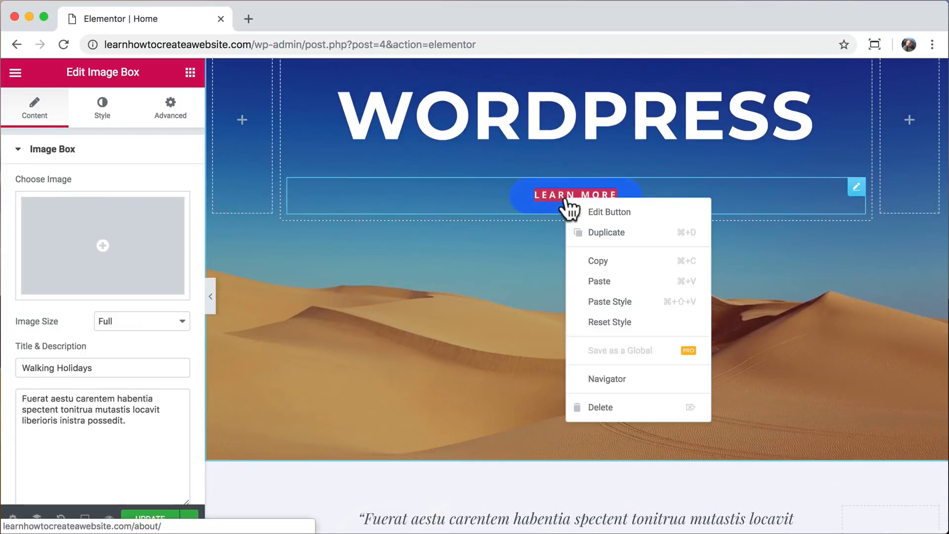
pyautogui.click(602, 260)
pyautogui.scroll(-5, 530, 284)
pyautogui.scroll(-10, 529, 287)
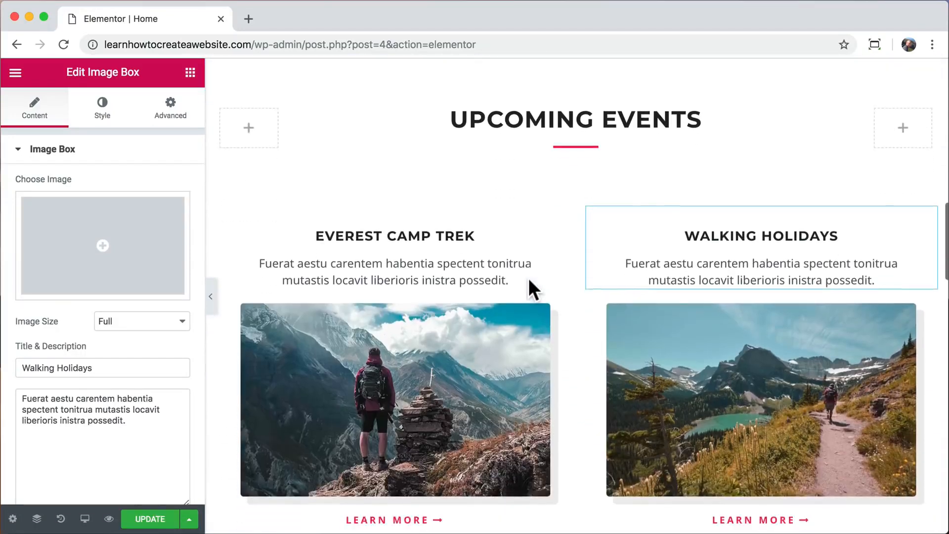
pyautogui.rightClick(398, 330)
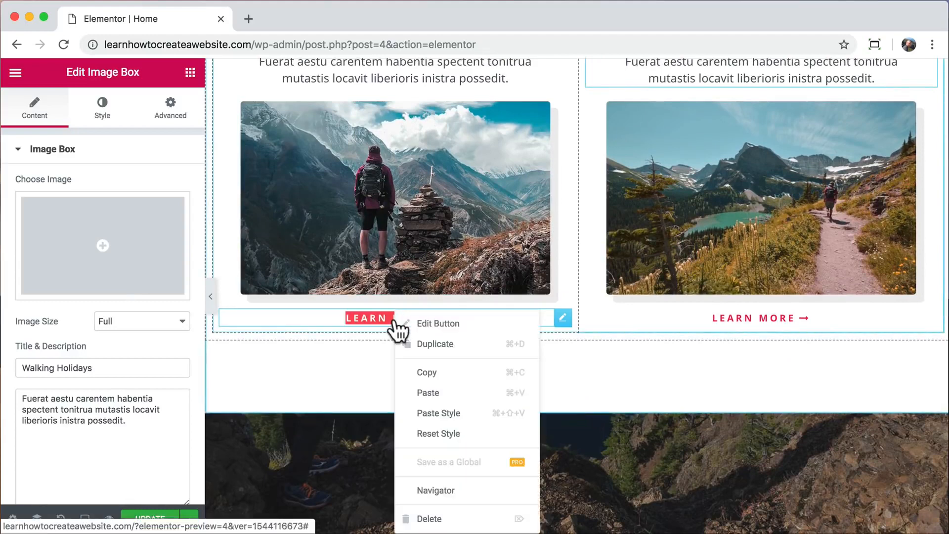
pyautogui.click(452, 413)
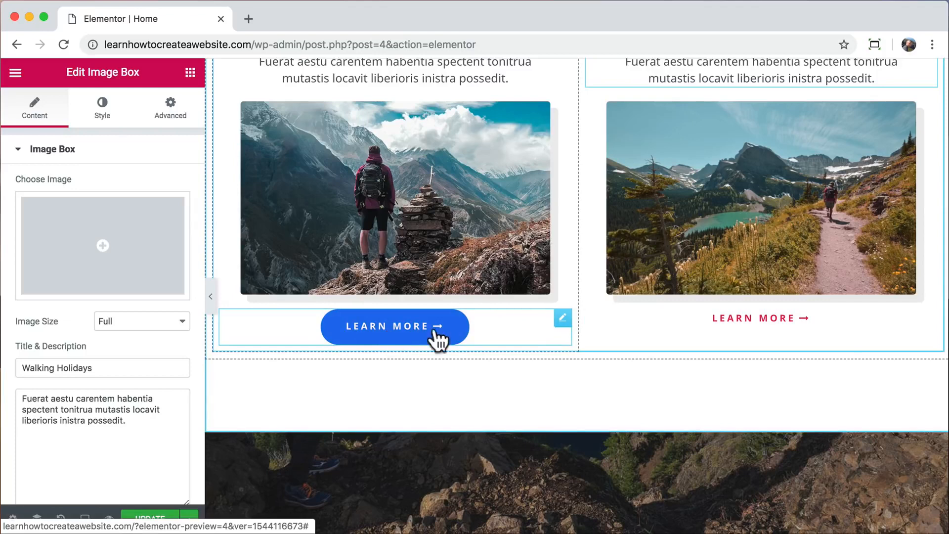
# Unlink the Everest button's margins and set a 35 px top margin.
pyautogui.click(562, 318)
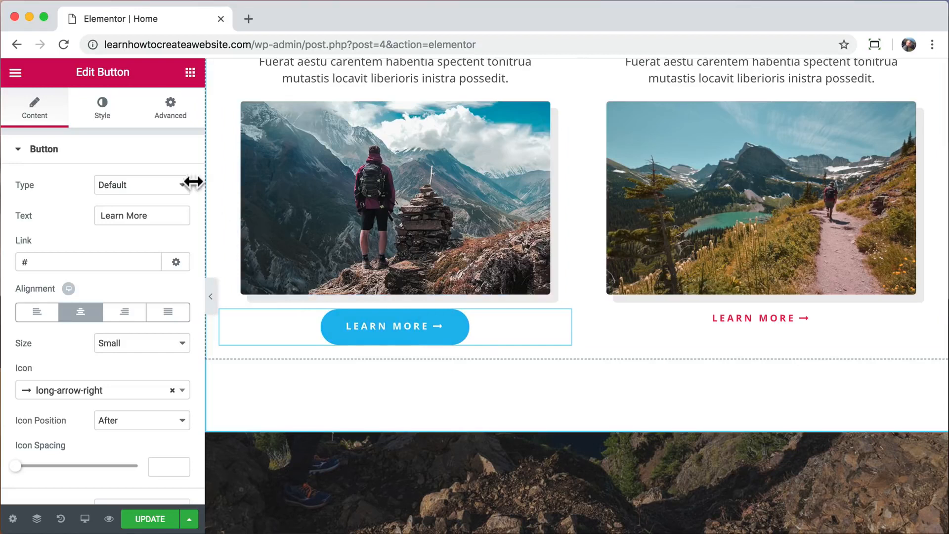
pyautogui.click(173, 110)
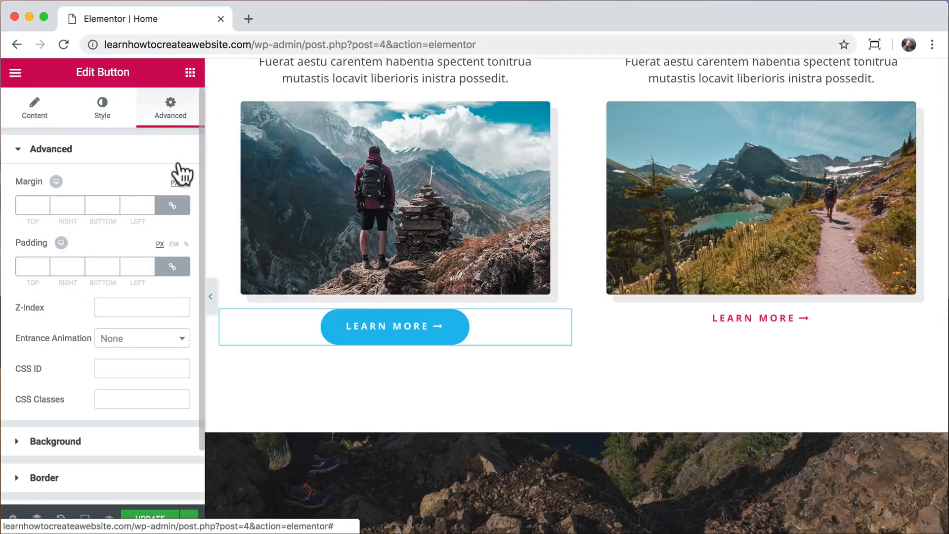
pyautogui.click(173, 207)
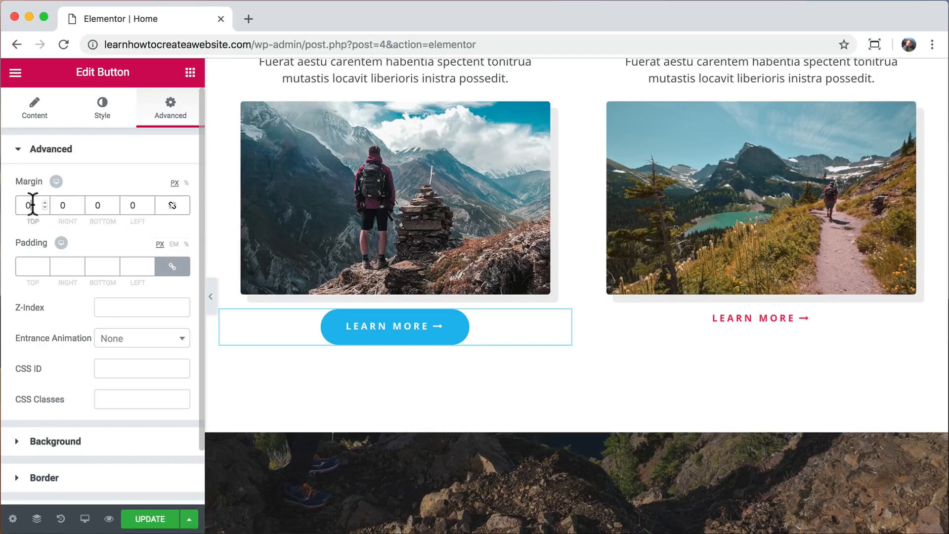
pyautogui.write('90')
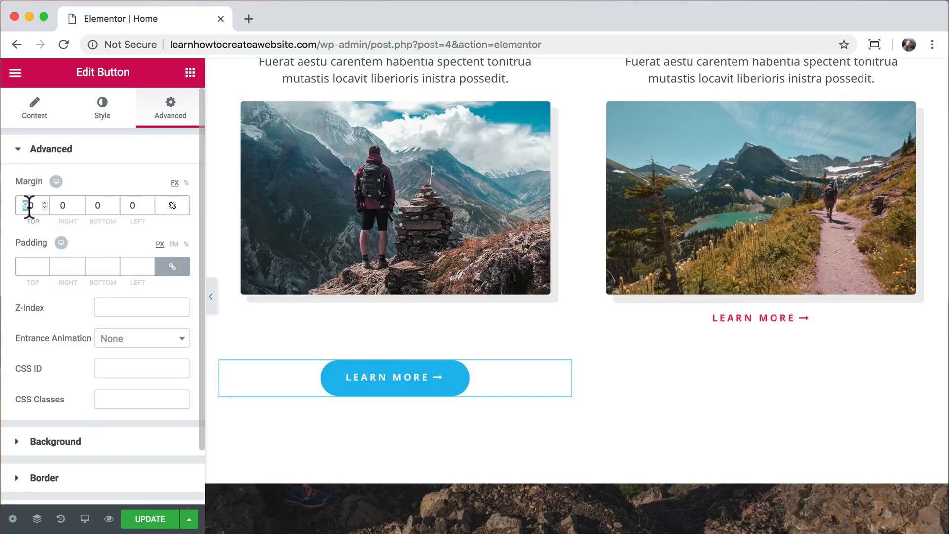
pyautogui.write('35')
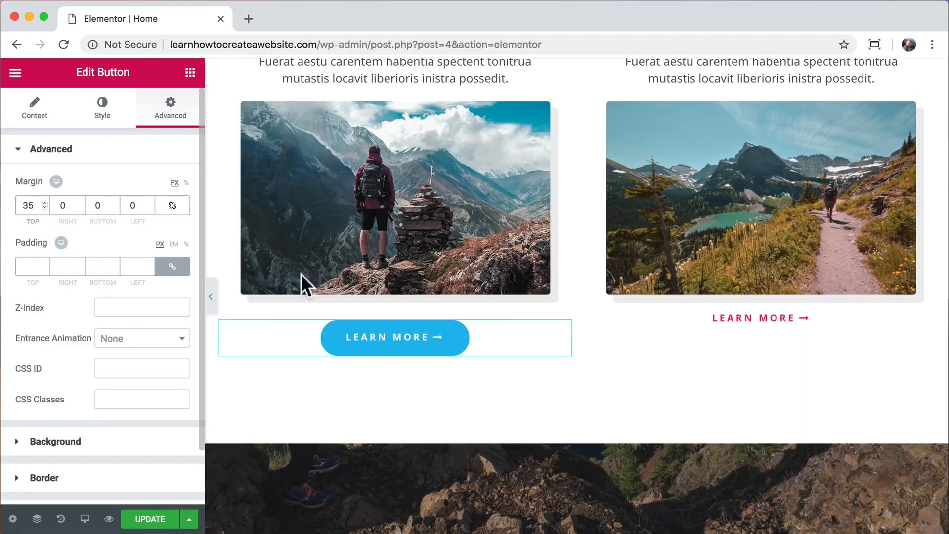
# Copy the Everest Learn More button and paste its style onto the Walking Holidays button.
pyautogui.rightClick(400, 332)
pyautogui.click(435, 373)
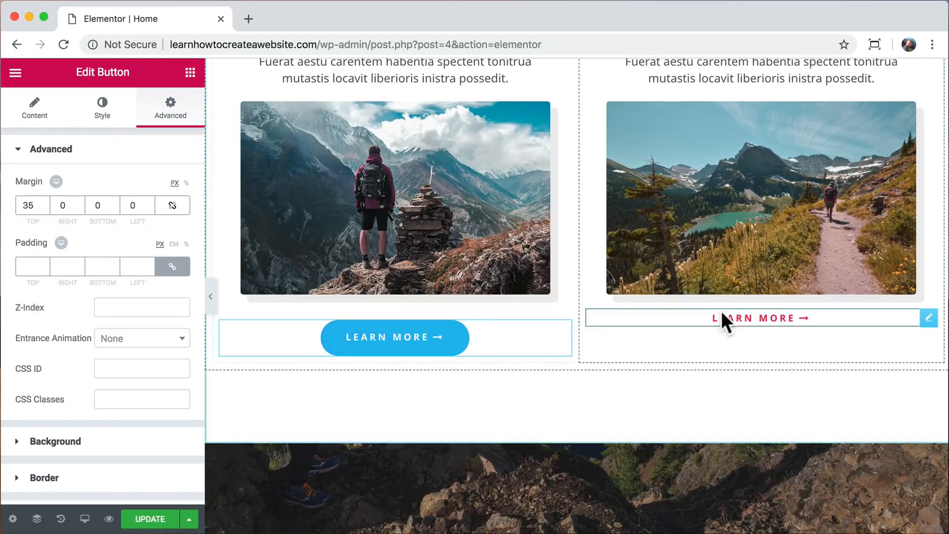
pyautogui.rightClick(722, 312)
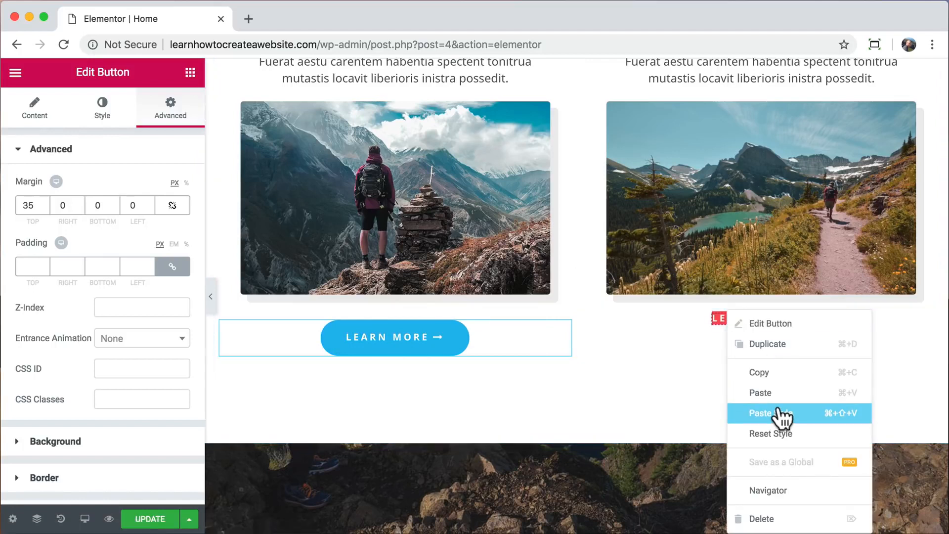
pyautogui.click(793, 413)
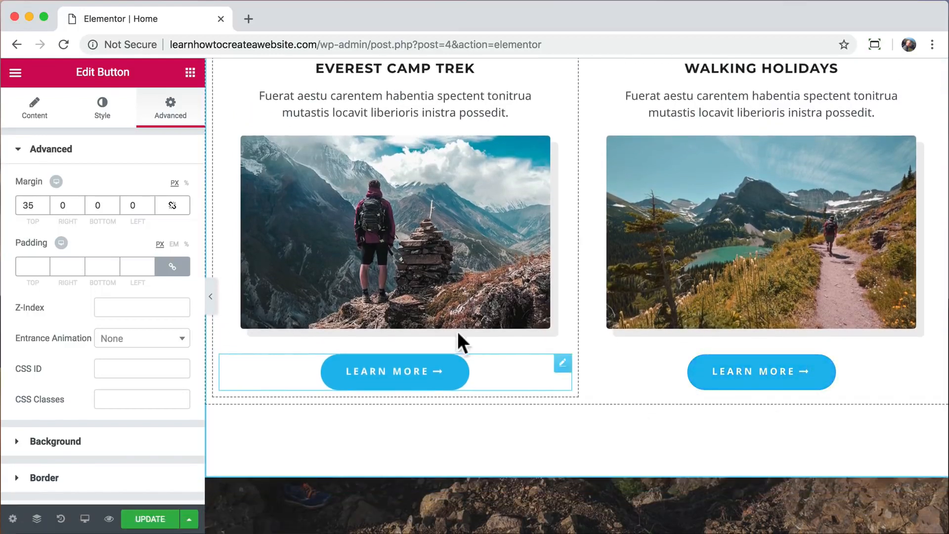
# Replace the Everest Camp Trek image with the hiker-by-the-lake photo from the Media Library.
pyautogui.click(401, 215)
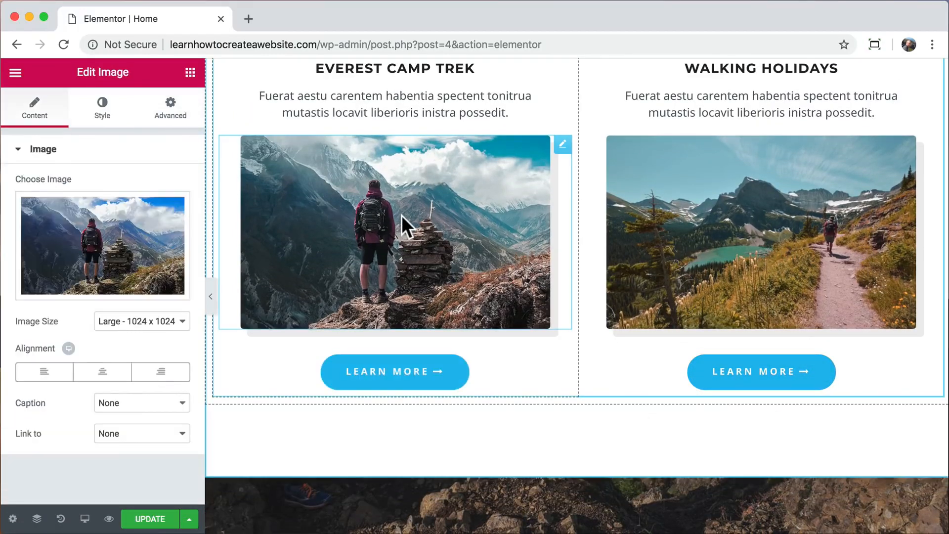
pyautogui.click(107, 230)
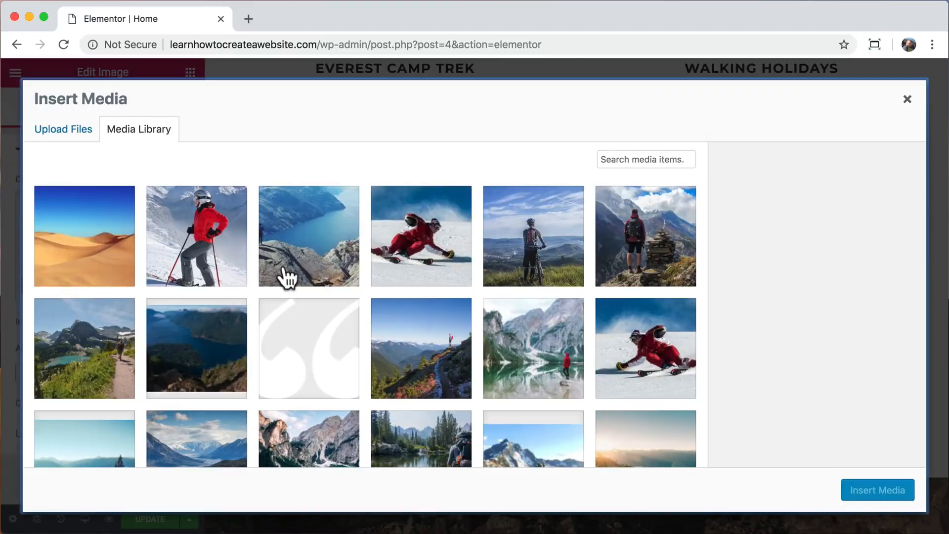
pyautogui.scroll(-3, 285, 276)
pyautogui.click(426, 348)
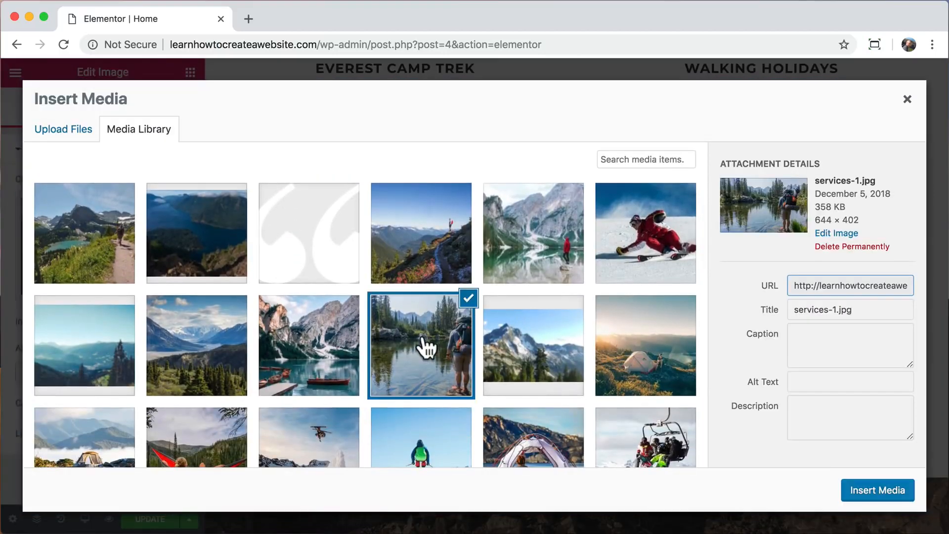
pyautogui.click(874, 496)
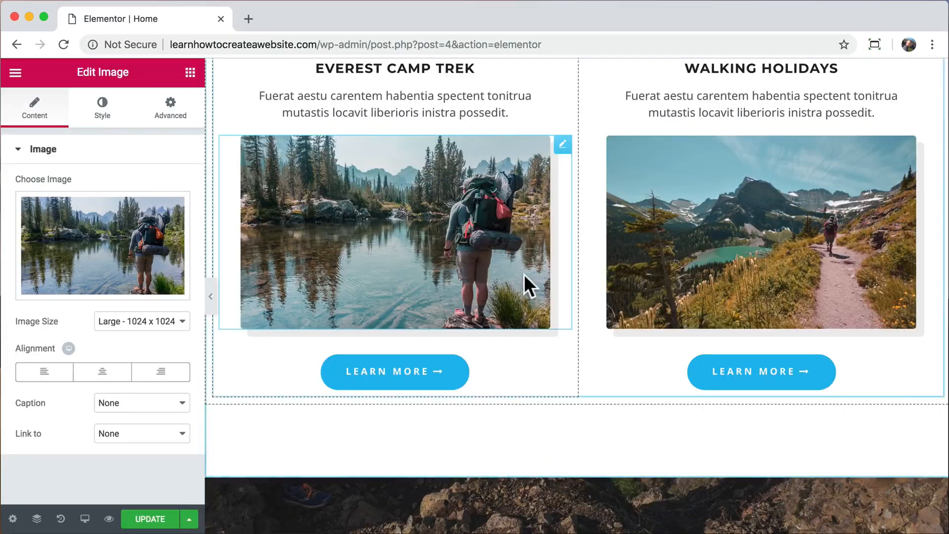
# Set the Everest image width to 89 and preview the result on the page.
pyautogui.click(102, 110)
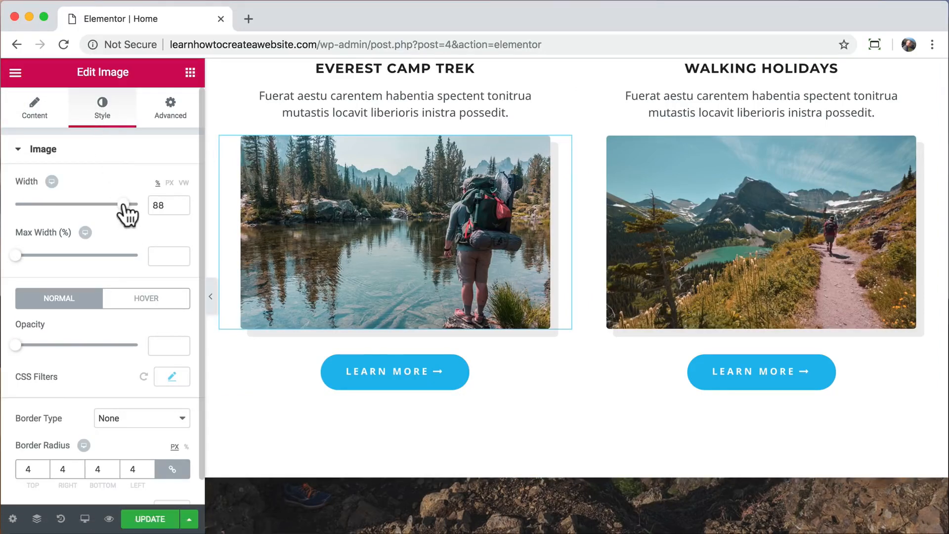
pyautogui.moveTo(127, 205)
pyautogui.mouseDown()
pyautogui.moveTo(32, 216)
pyautogui.moveTo(133, 190)
pyautogui.moveTo(126, 188)
pyautogui.mouseUp()
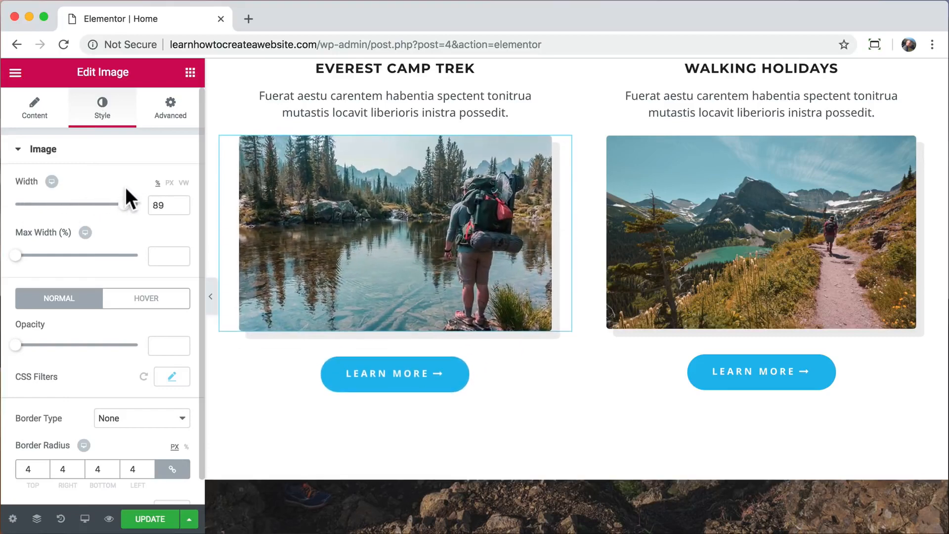
pyautogui.click(210, 299)
pyautogui.scroll(10, 467, 229)
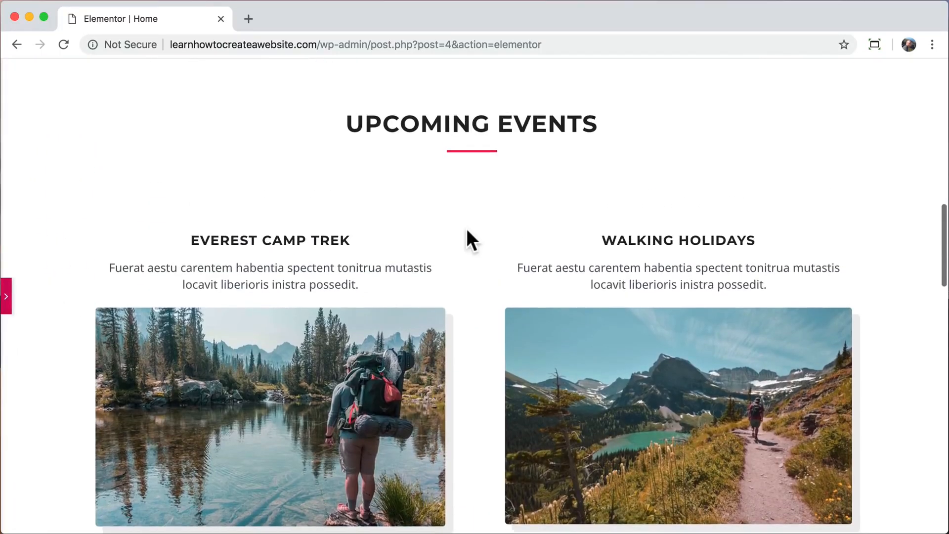
pyautogui.scroll(-15, 467, 229)
pyautogui.scroll(3, 467, 227)
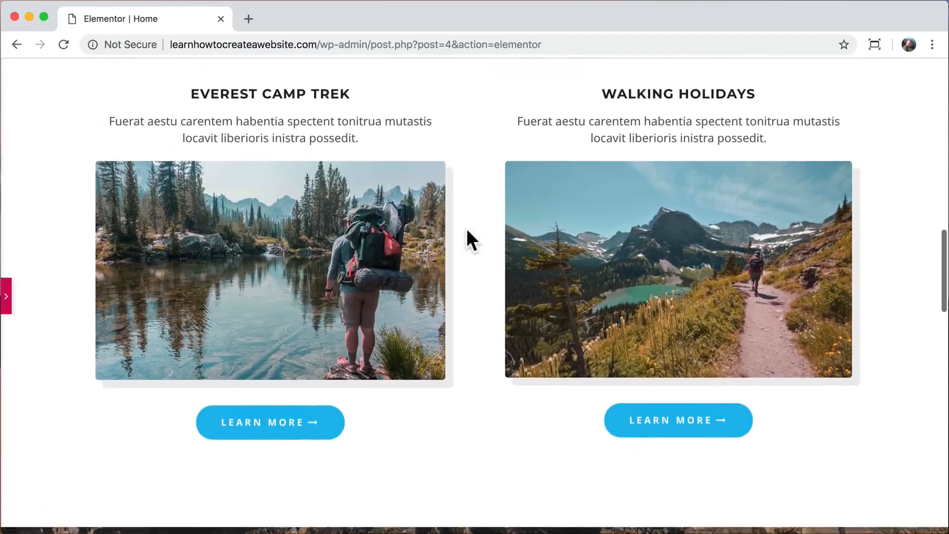
pyautogui.click(7, 299)
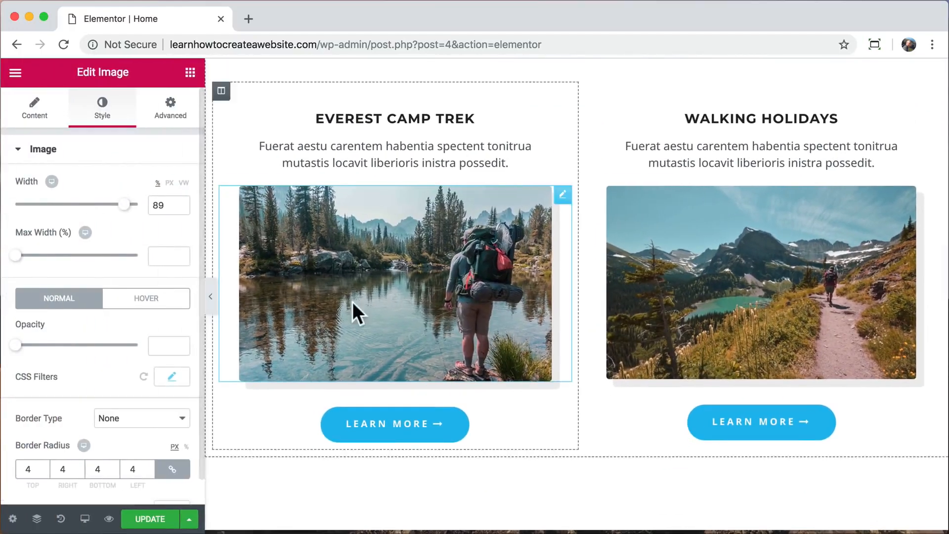
pyautogui.scroll(-10, 248, 505)
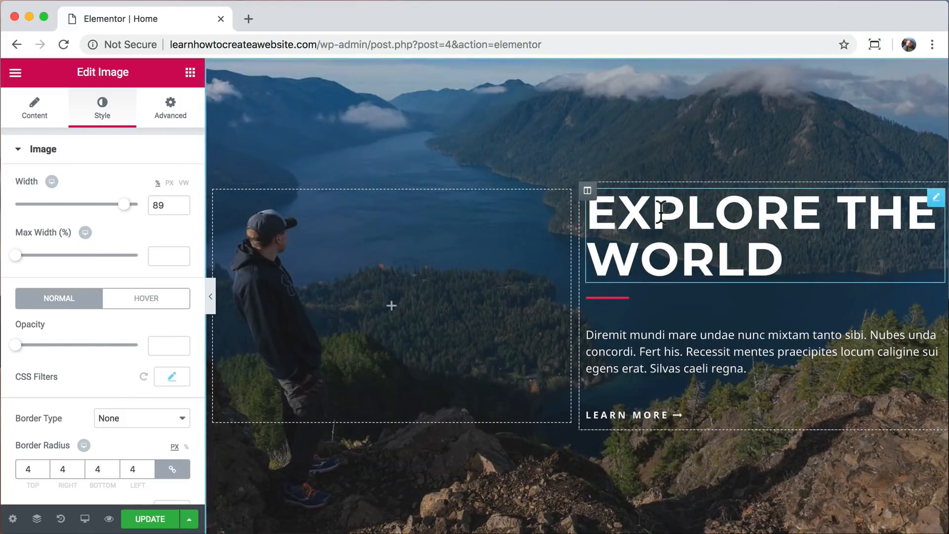
# Keep the EXPLORE THE WORLD heading white after trying colours, and drag a Video widget into the hero's left column.
pyautogui.click(662, 211)
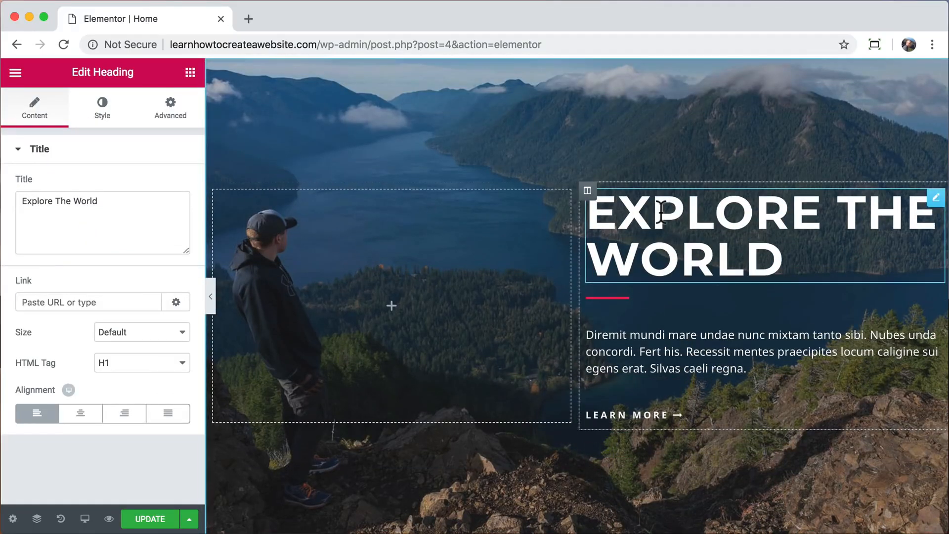
pyautogui.click(100, 117)
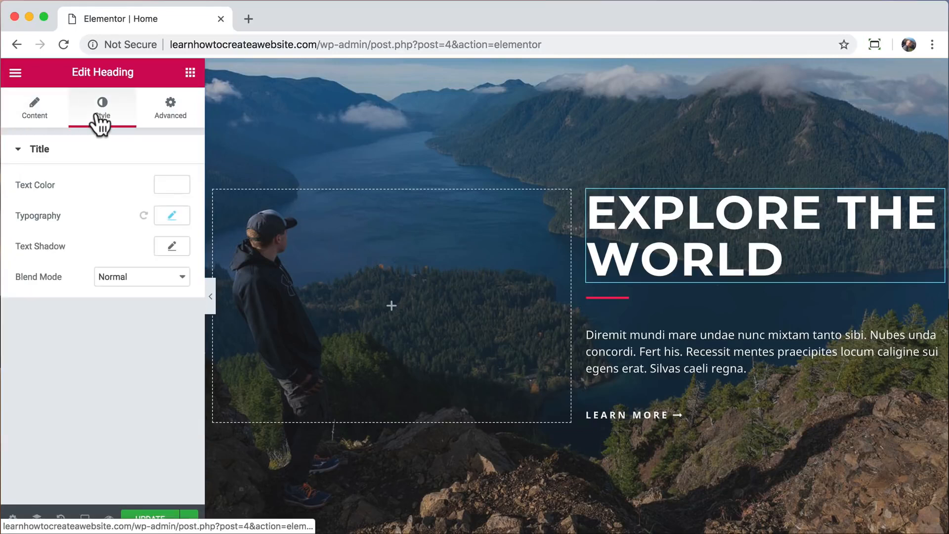
pyautogui.click(171, 191)
pyautogui.click(106, 346)
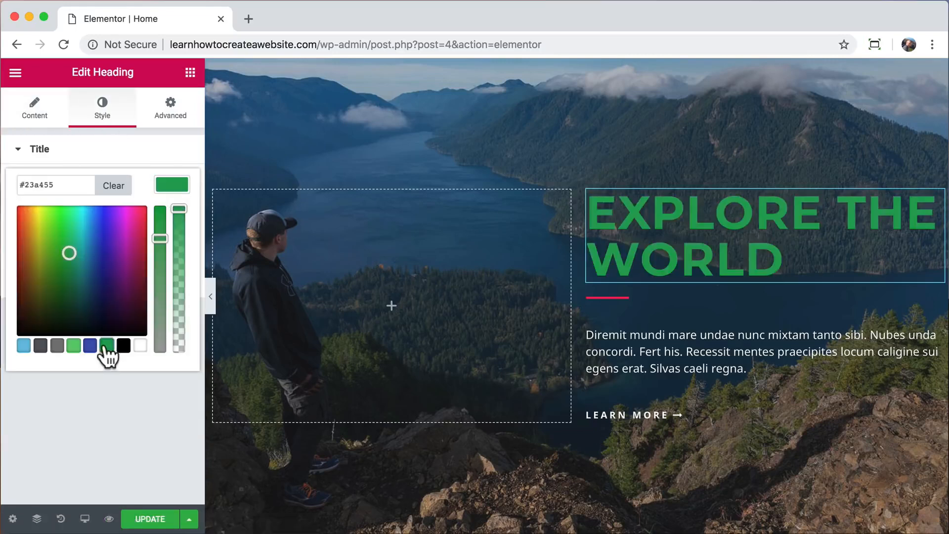
pyautogui.click(39, 228)
pyautogui.click(141, 346)
pyautogui.click(155, 400)
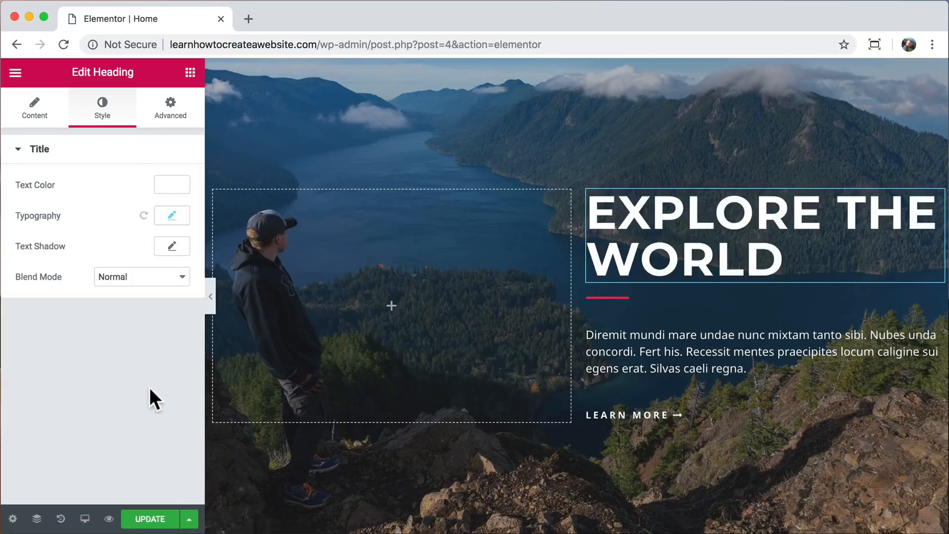
pyautogui.click(190, 73)
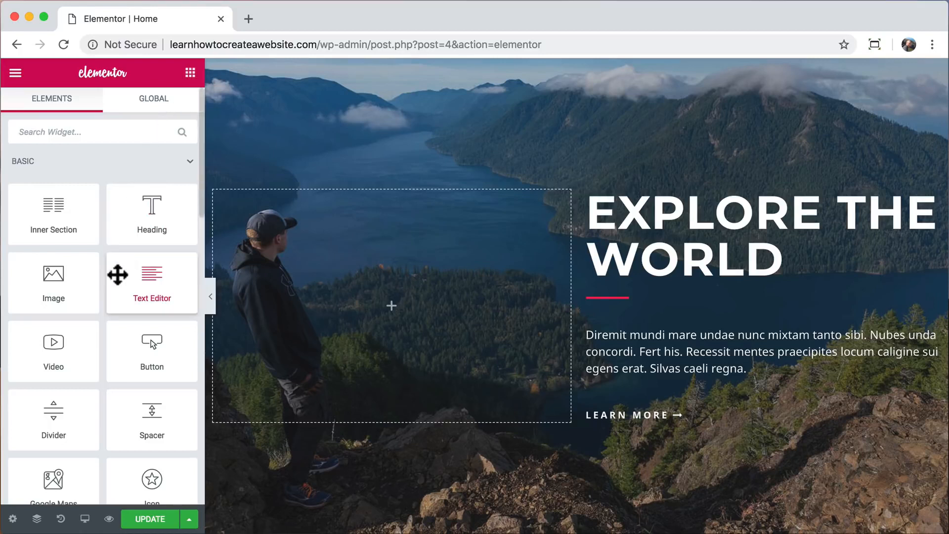
pyautogui.moveTo(57, 354); pyautogui.dragTo(377, 307)
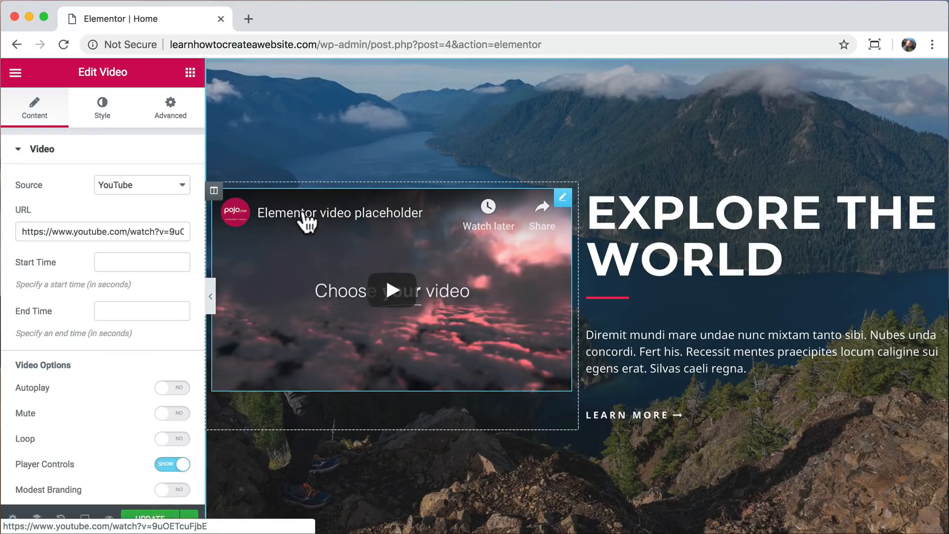
# Search YouTube in a new tab for 'gopro surfing' and open the Mentawai Islands surfing video.
pyautogui.click(248, 19)
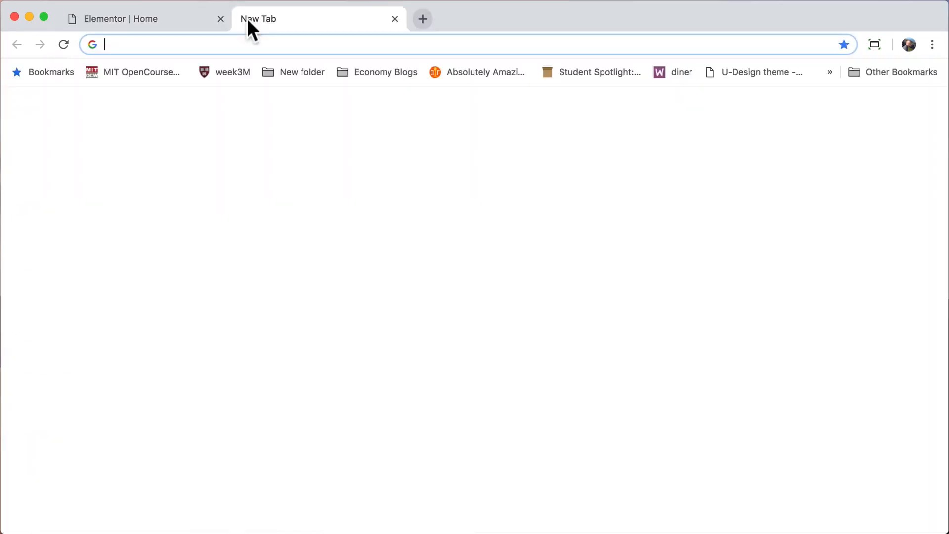
pyautogui.write('yout')
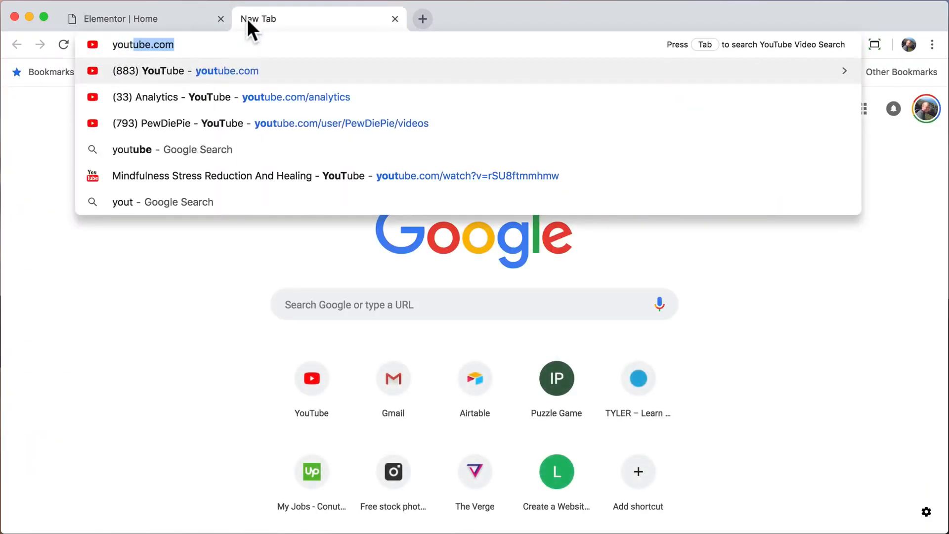
pyautogui.press('Return')
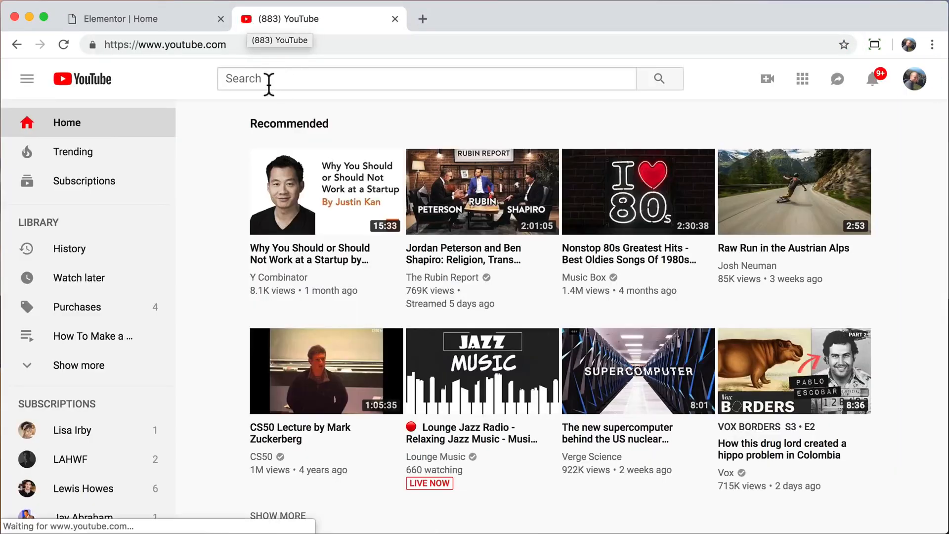
pyautogui.click(268, 81)
pyautogui.write('go')
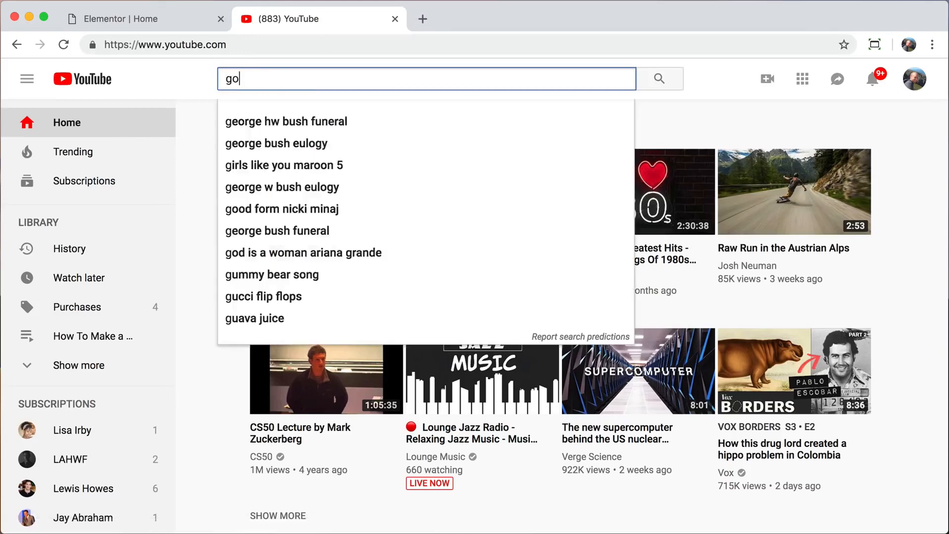
pyautogui.write('pro surfing')
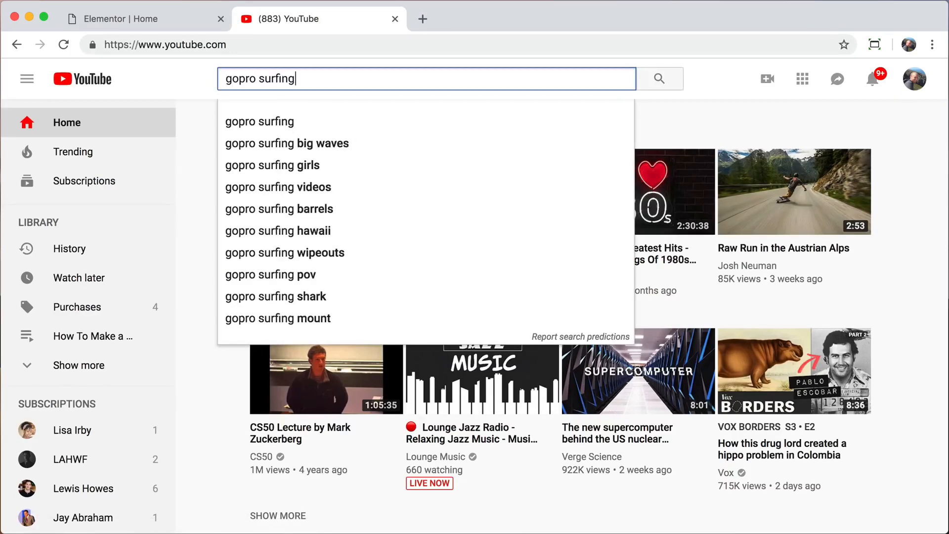
pyautogui.press('Return')
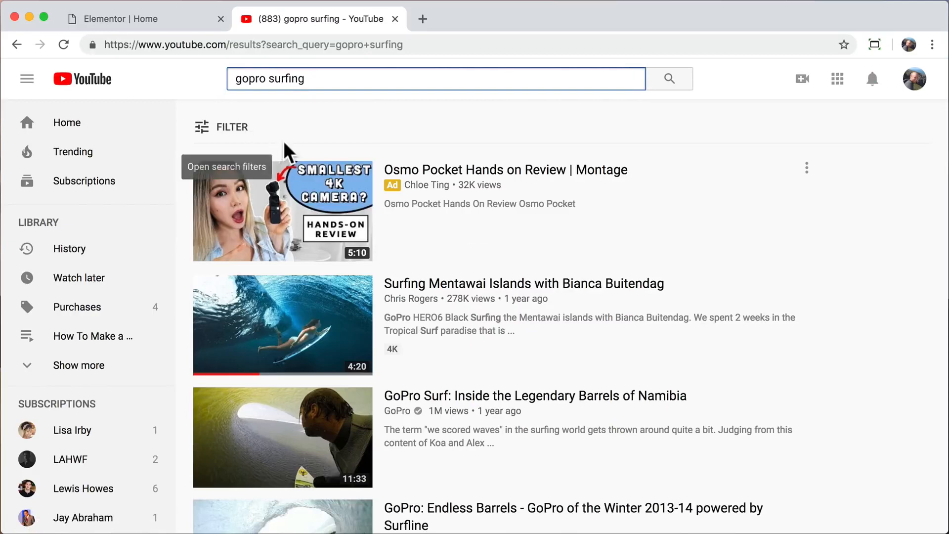
pyautogui.click(437, 290)
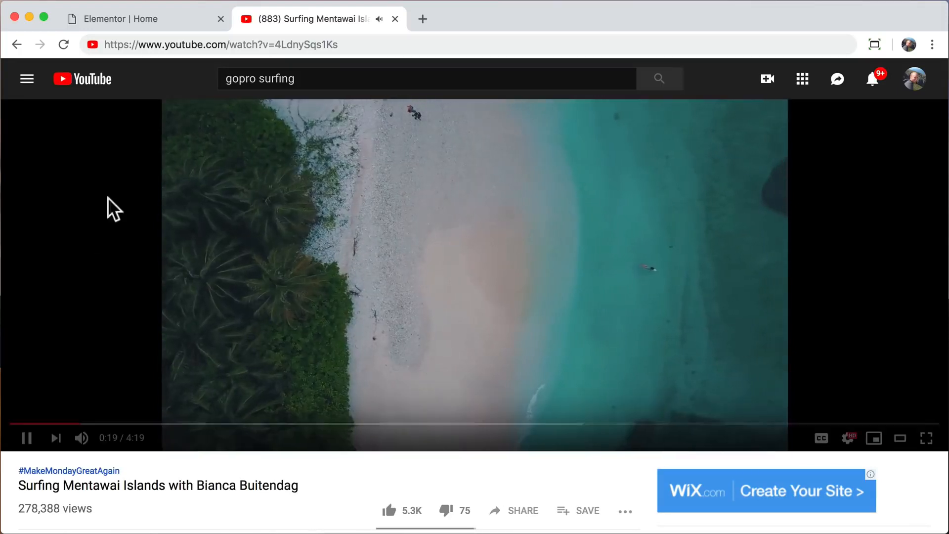
# Copy the video's web address and close the YouTube tab.
pyautogui.click(339, 46)
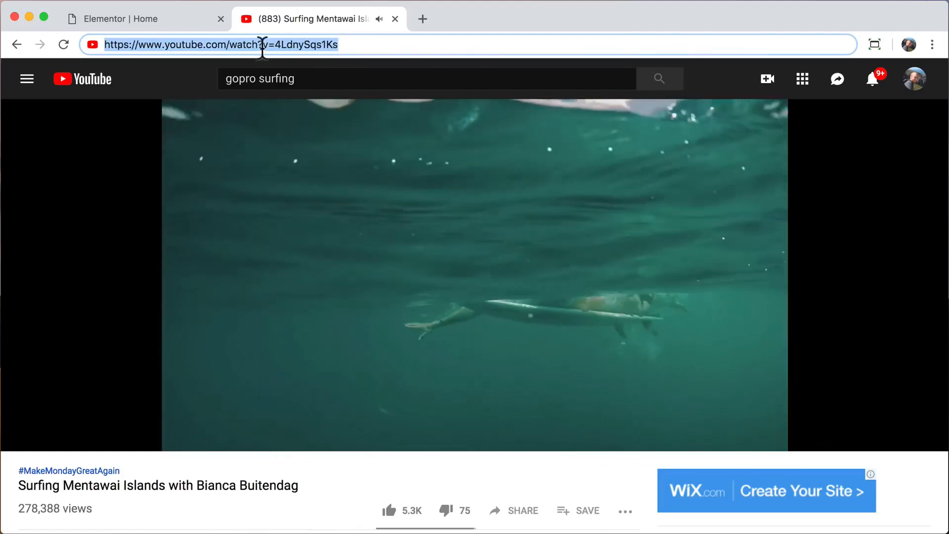
pyautogui.rightClick(262, 46)
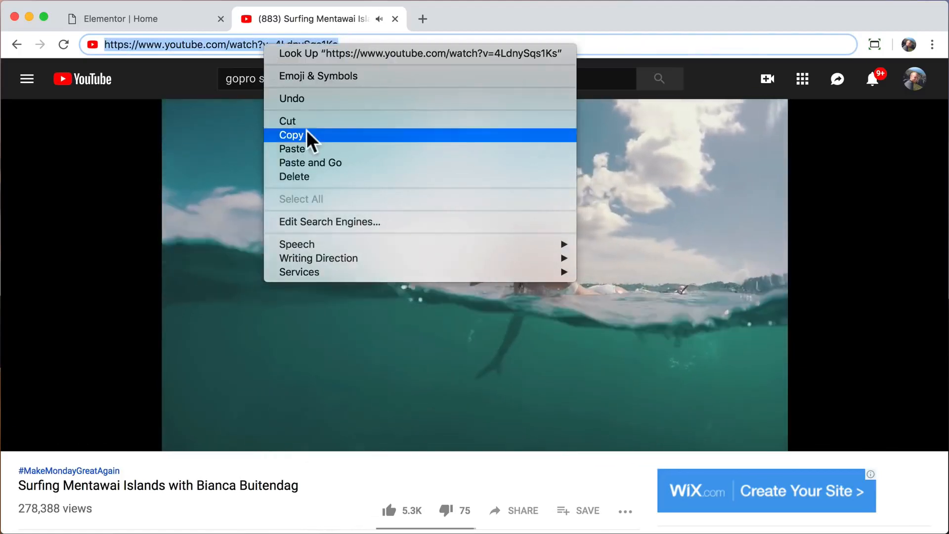
pyautogui.click(304, 136)
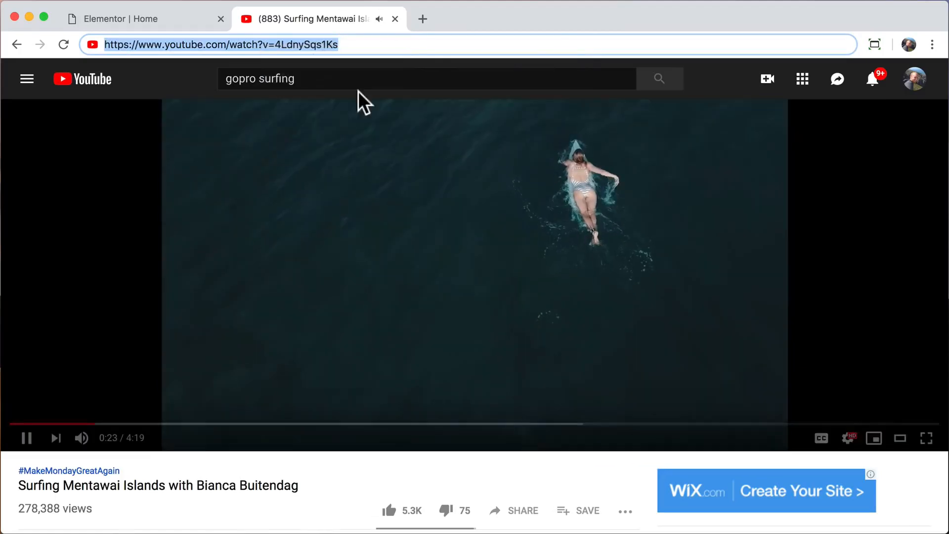
pyautogui.click(395, 19)
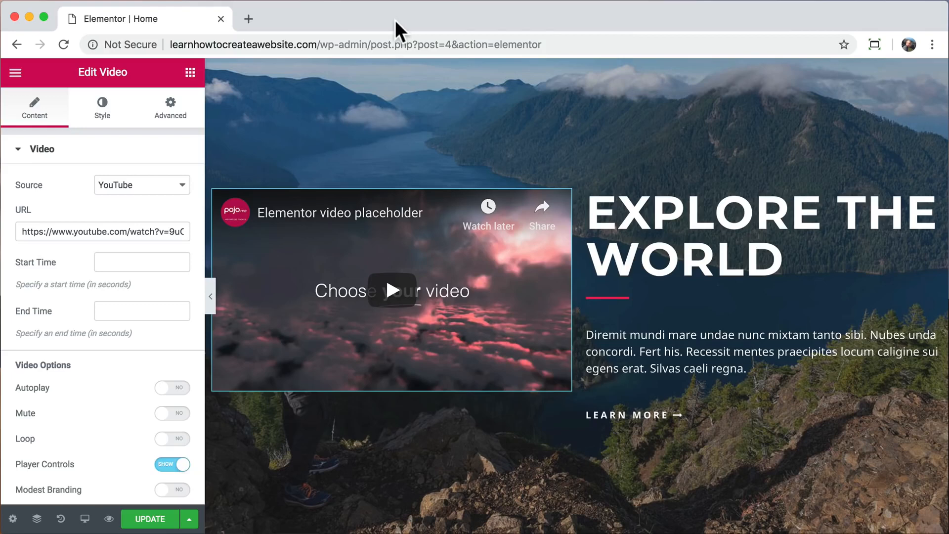
# Paste the surfing video's URL into the video widget and set its start time to 70.
pyautogui.tripleClick(127, 233)
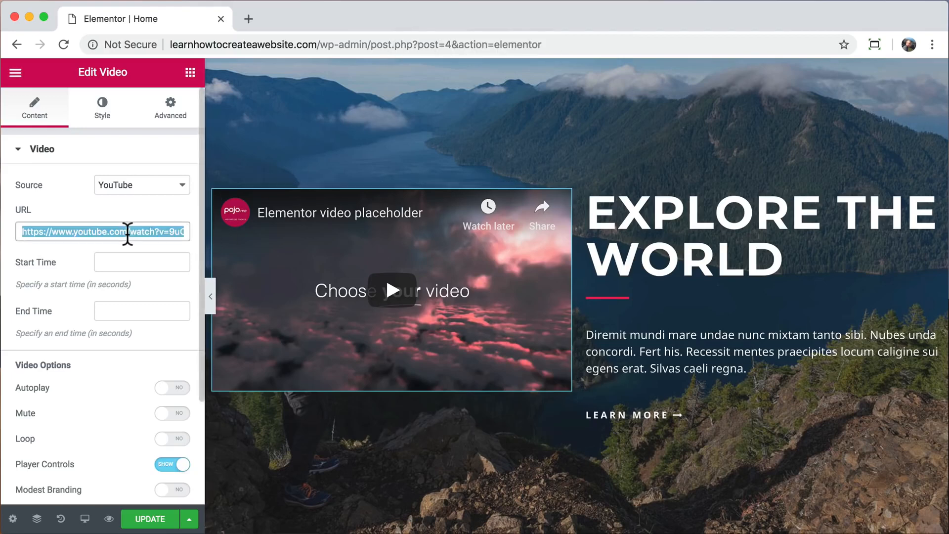
pyautogui.rightClick(127, 232)
pyautogui.click(165, 349)
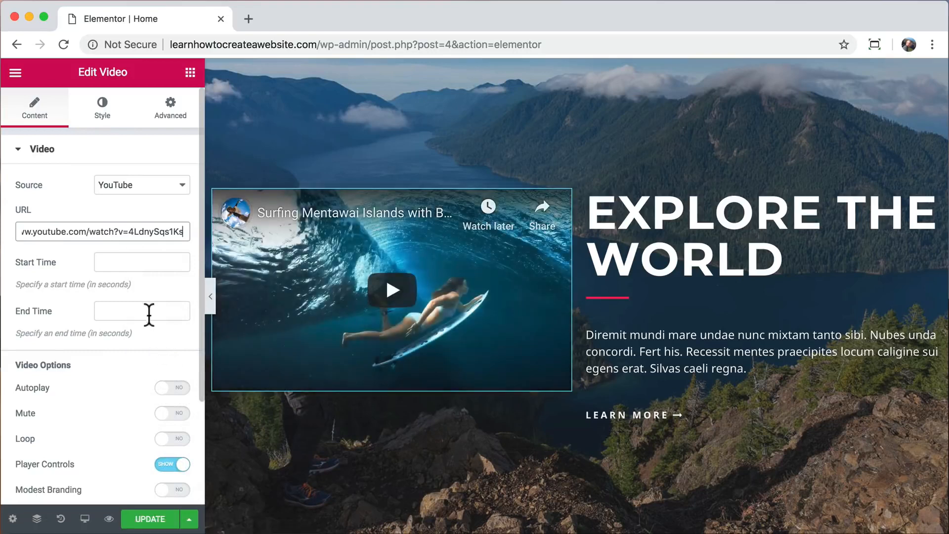
pyautogui.click(126, 262)
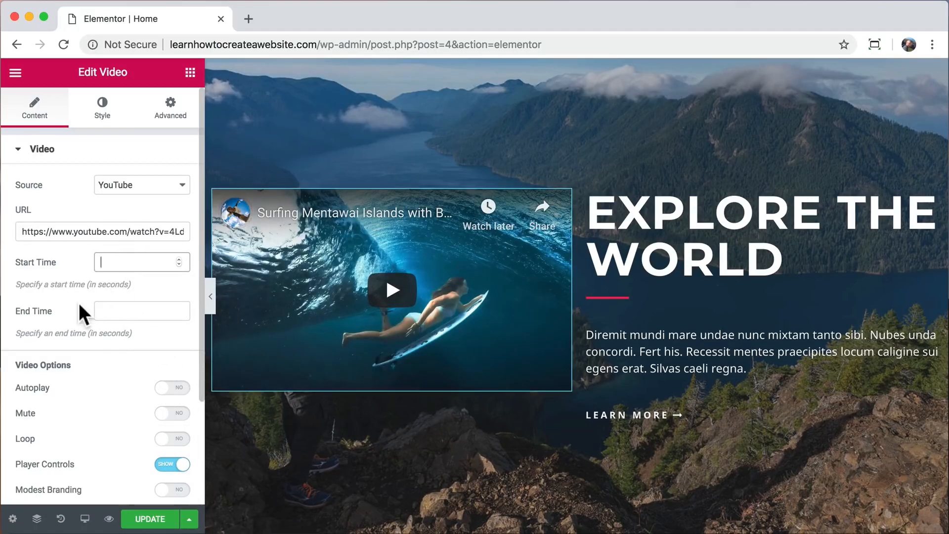
pyautogui.write('70')
pyautogui.click(121, 309)
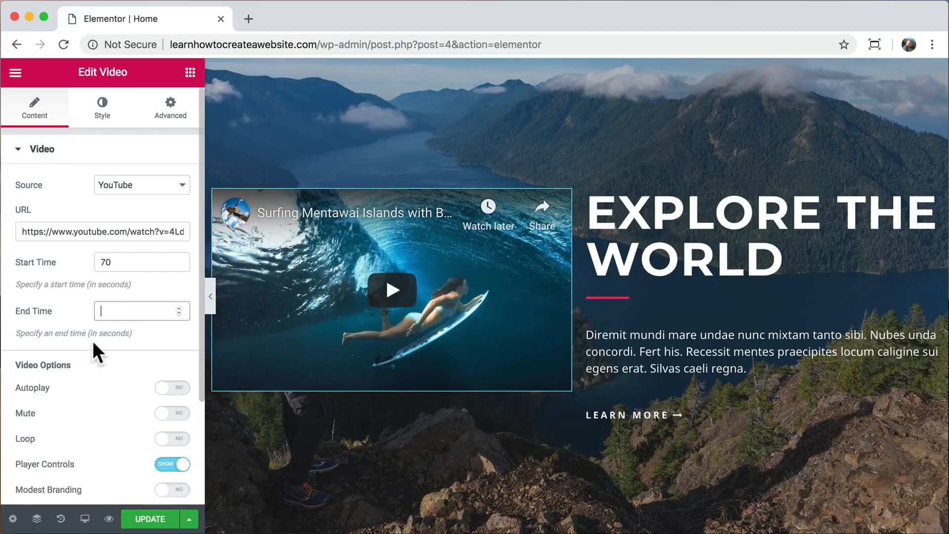
# Preview the page with the surfing clip playing, then pause it.
pyautogui.click(211, 296)
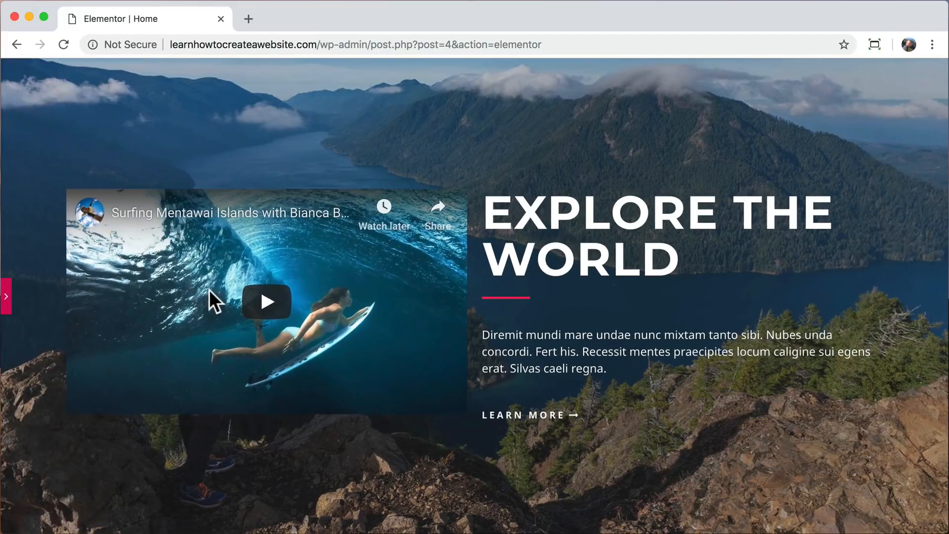
pyautogui.click(265, 300)
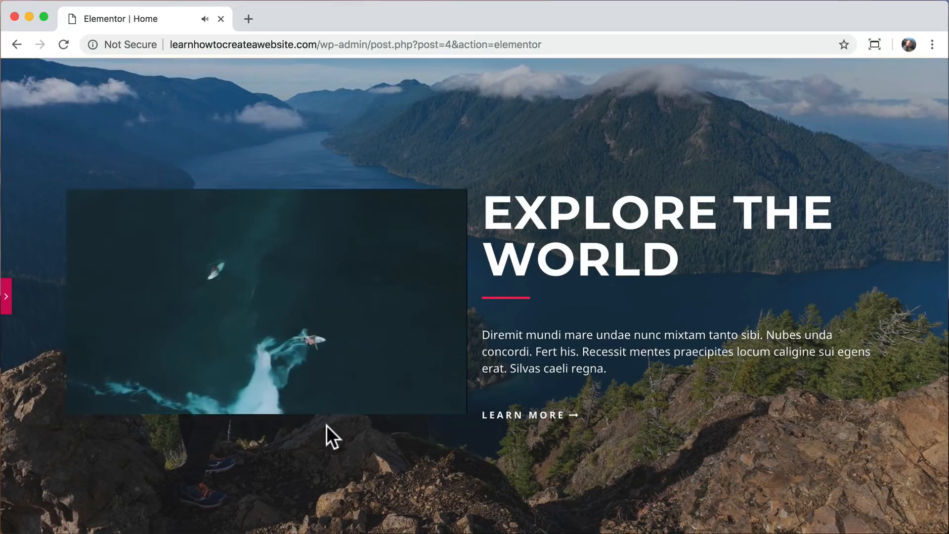
pyautogui.scroll(-3, 326, 426)
pyautogui.scroll(3, 327, 425)
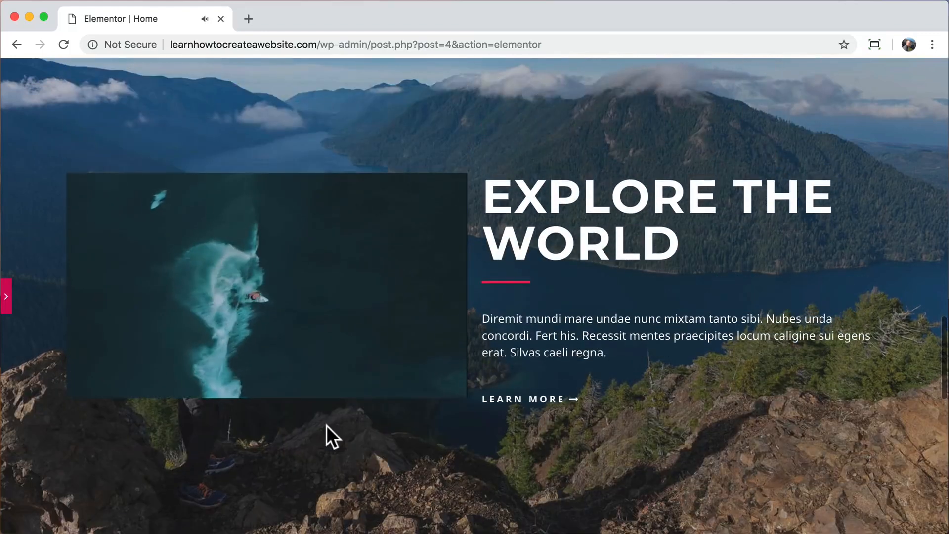
pyautogui.scroll(-1, 326, 425)
pyautogui.scroll(1, 327, 425)
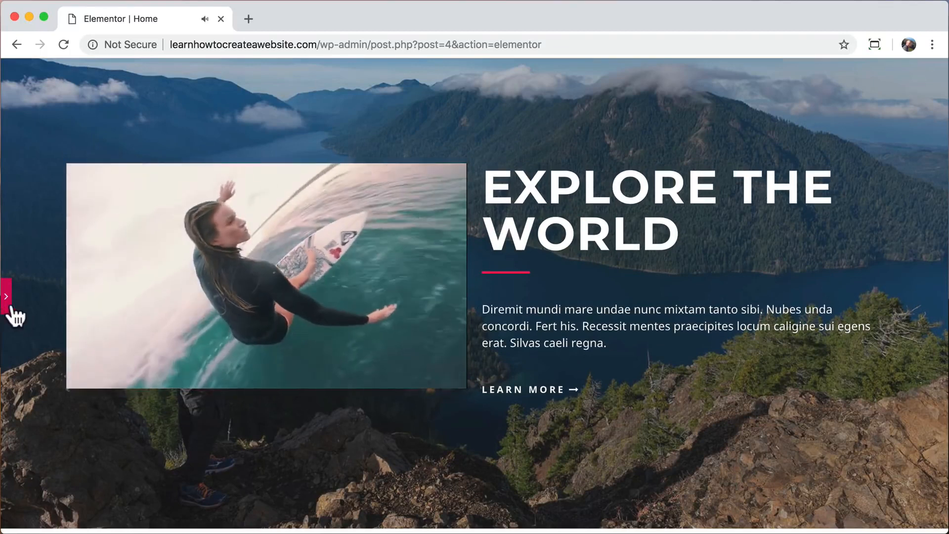
pyautogui.click(94, 381)
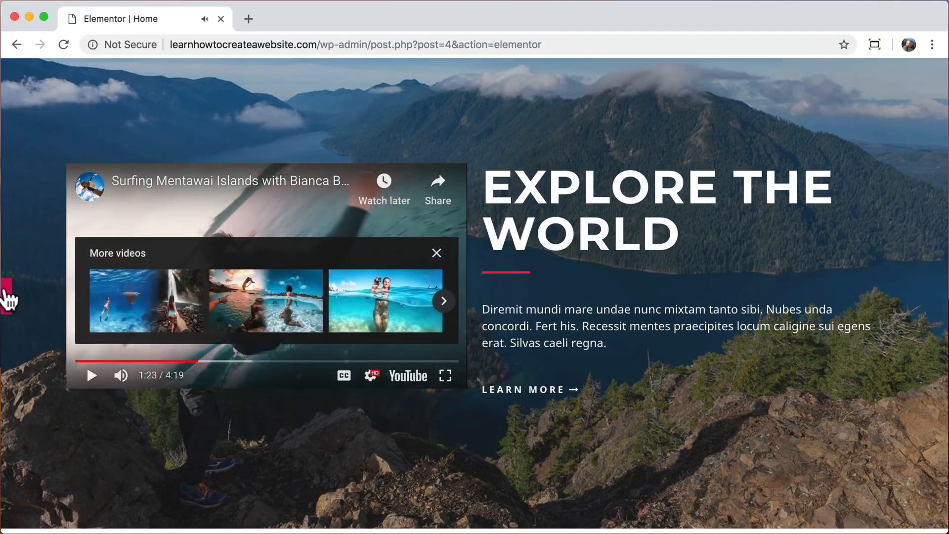
pyautogui.click(6, 296)
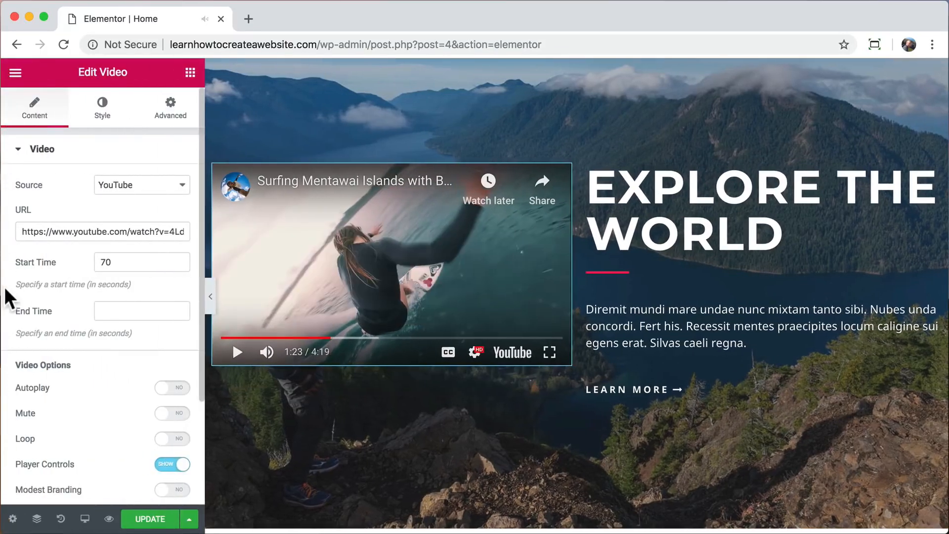
# Unlink the hero video's margins and give it a 50 px right margin.
pyautogui.click(159, 119)
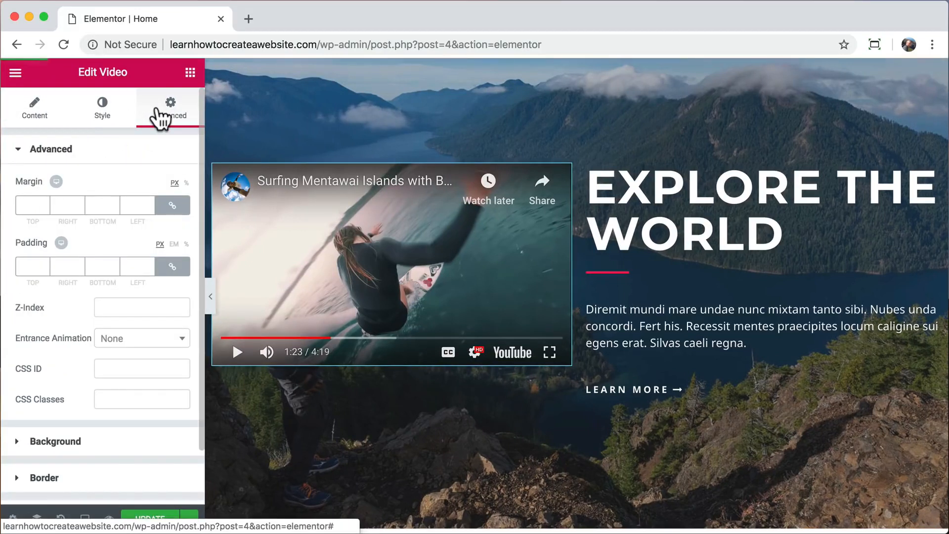
pyautogui.click(178, 206)
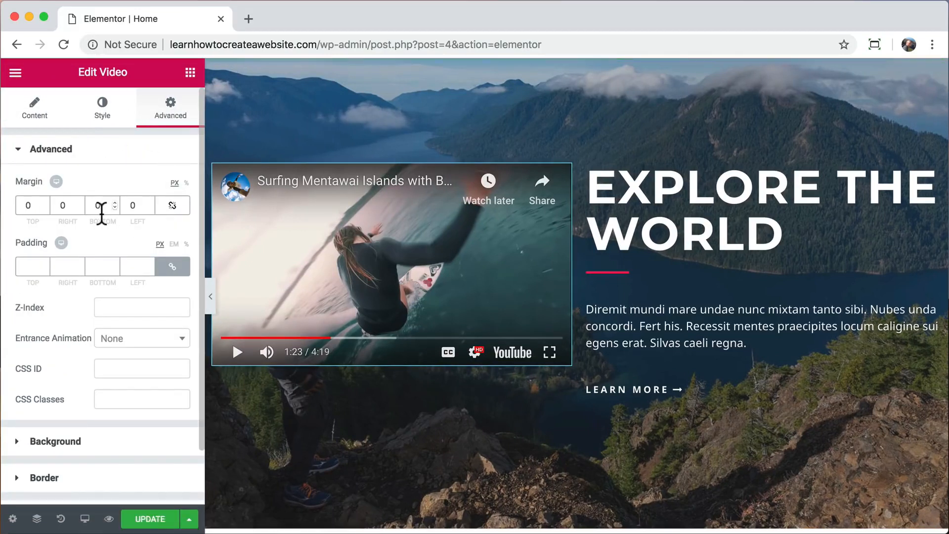
pyautogui.click(60, 205)
pyautogui.write('5')
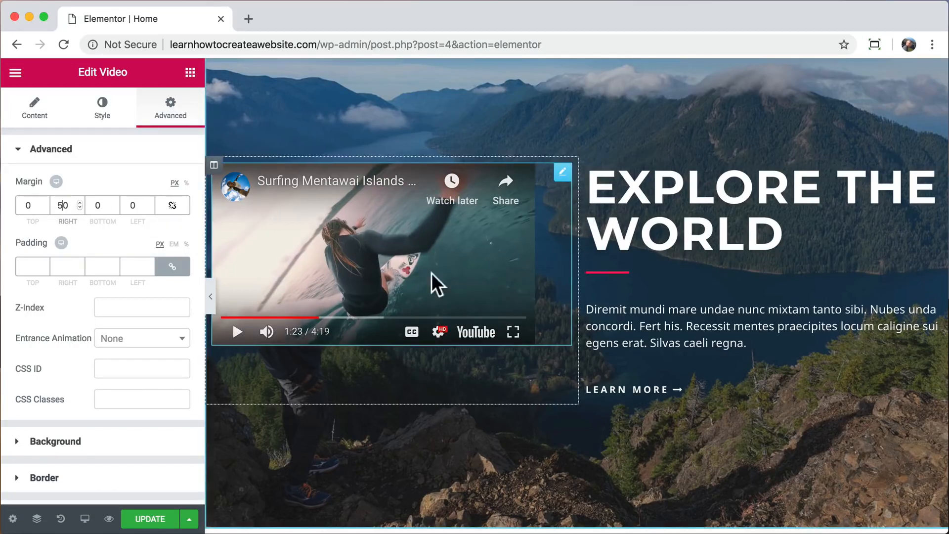
# Preview the video with the 50 px margin, playing and pausing it at 1:27.
pyautogui.click(209, 293)
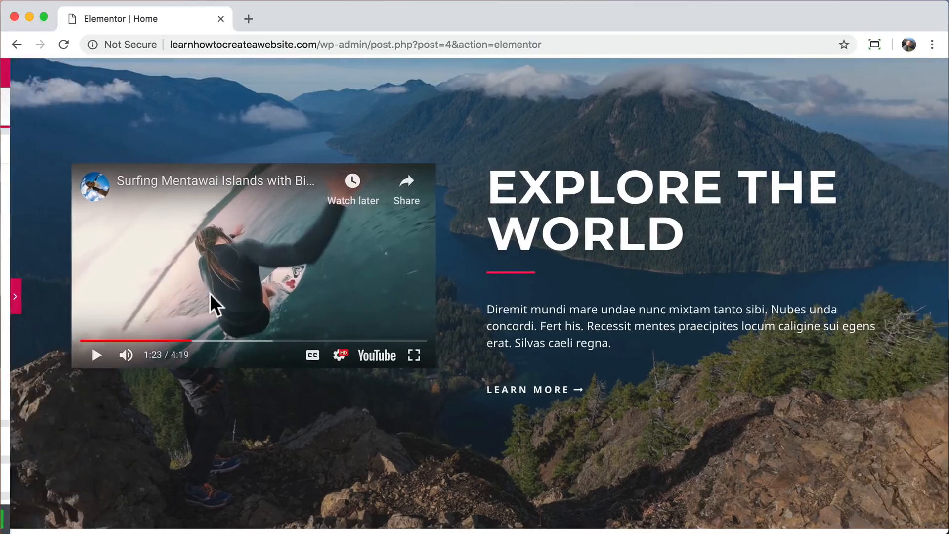
pyautogui.click(92, 355)
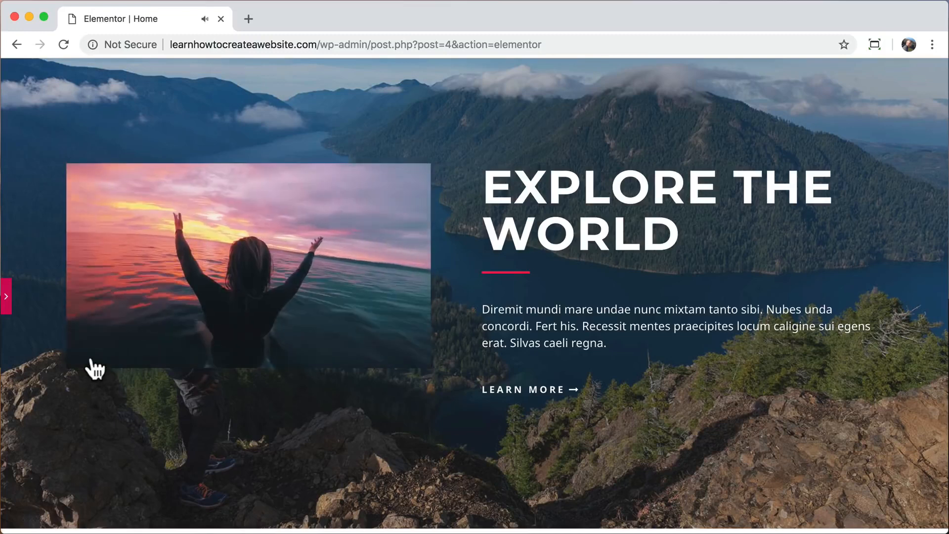
pyautogui.click(92, 355)
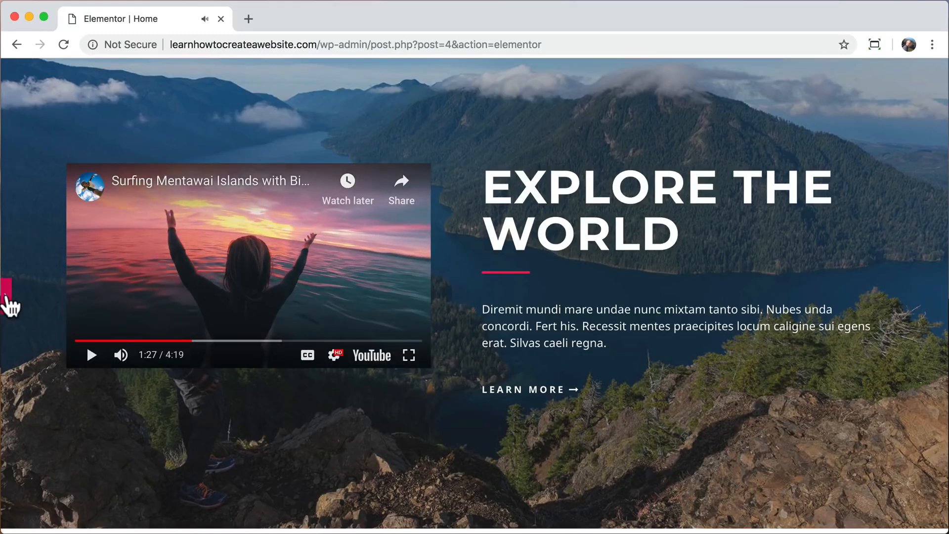
pyautogui.click(6, 292)
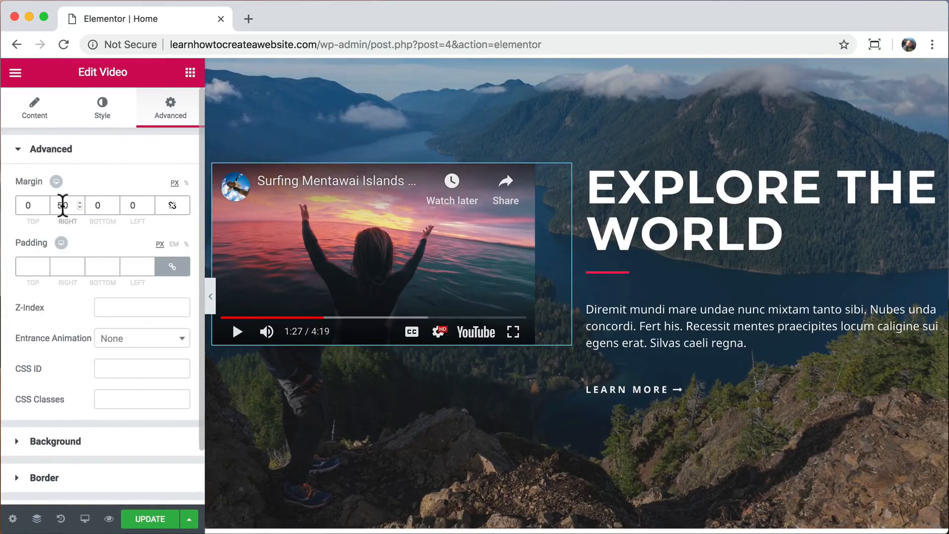
# Reset the video's right margin to 0 and bring up the text column's options.
pyautogui.click(59, 204)
pyautogui.press('BackSpace')
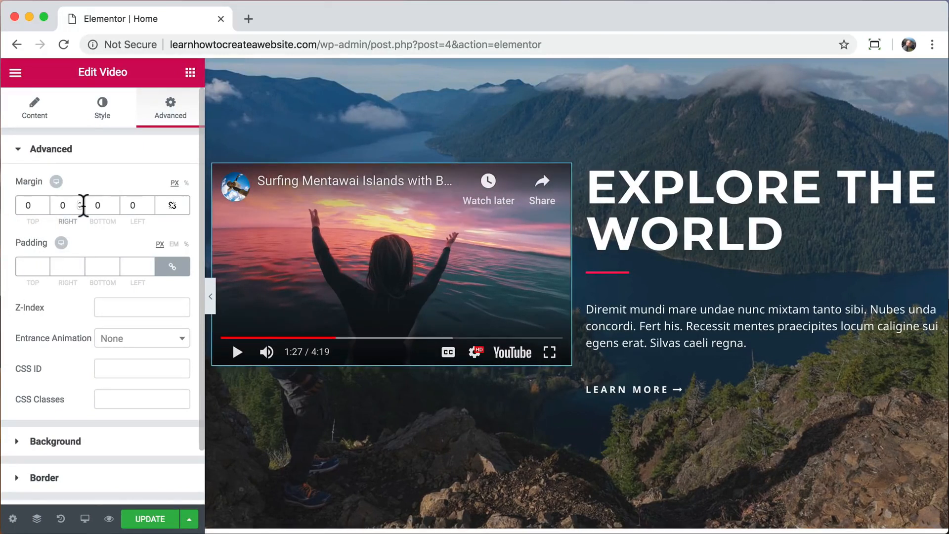
pyautogui.click(588, 166)
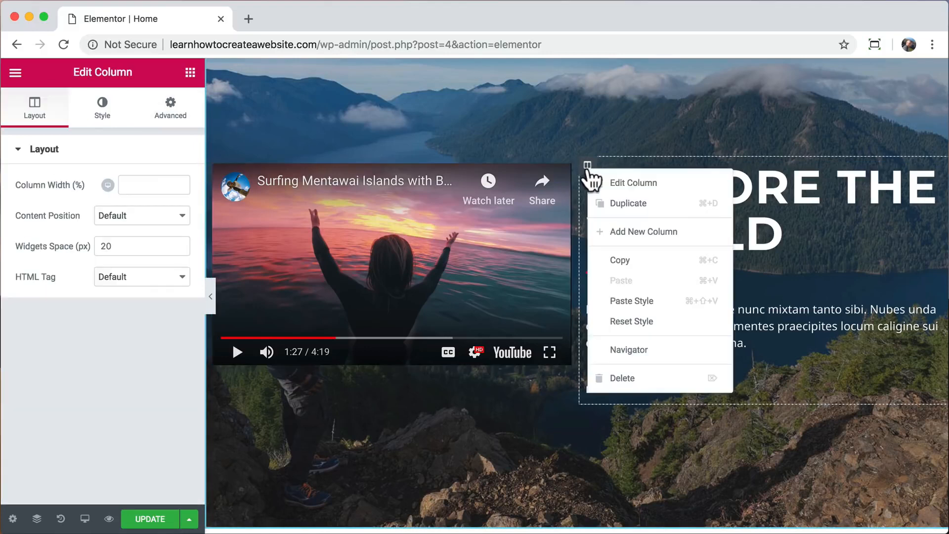
# Delete the EXPLORE THE WORLD column and preview the now full-width surfing video playing.
pyautogui.click(622, 378)
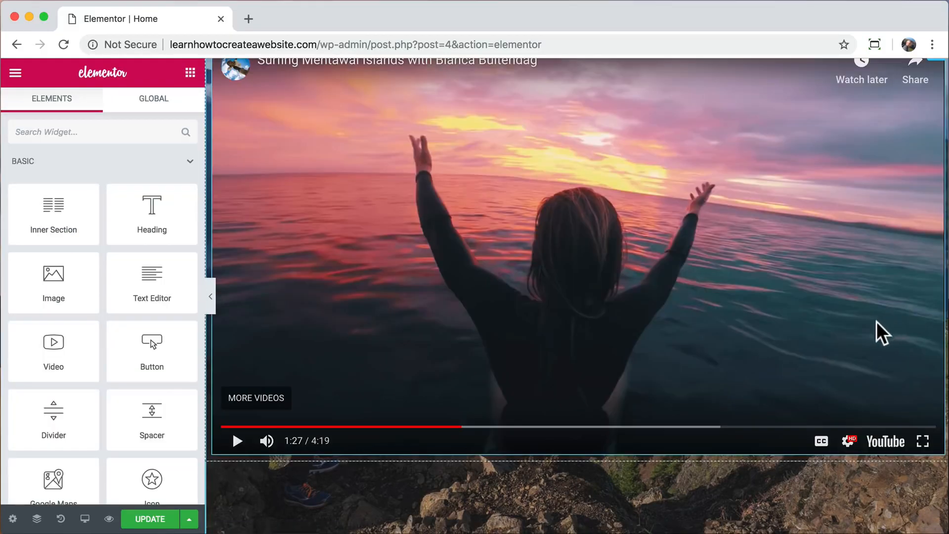
pyautogui.moveTo(404, 426); pyautogui.dragTo(232, 441)
pyautogui.click(238, 439)
pyautogui.click(250, 427)
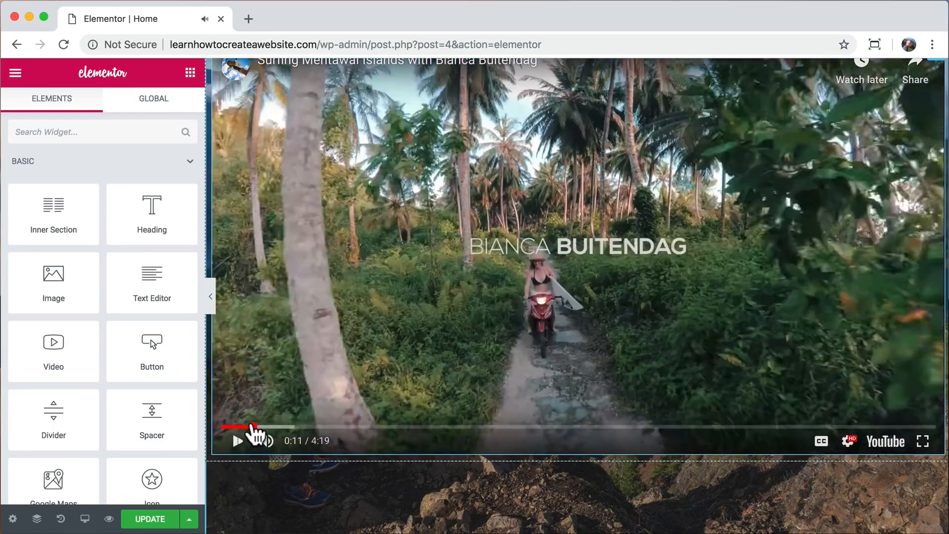
pyautogui.scroll(1, 256, 435)
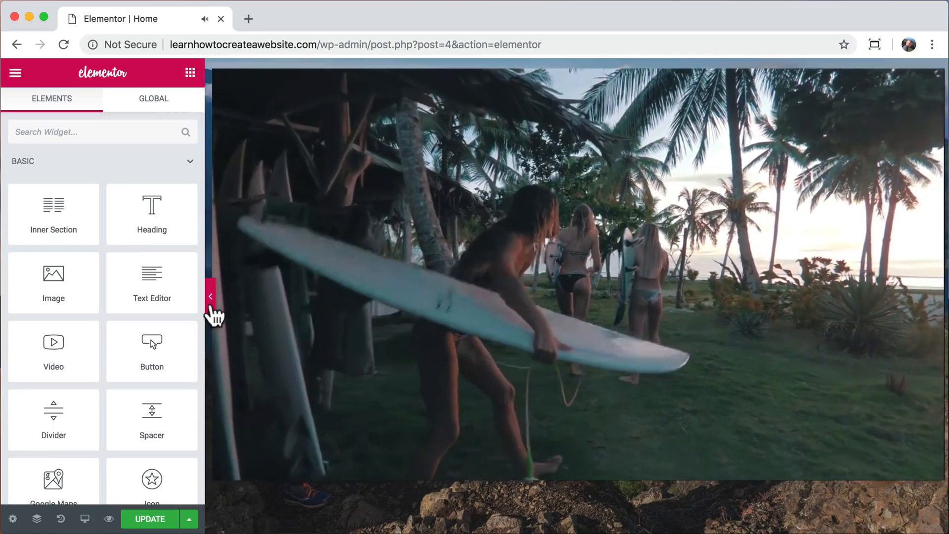
pyautogui.click(211, 303)
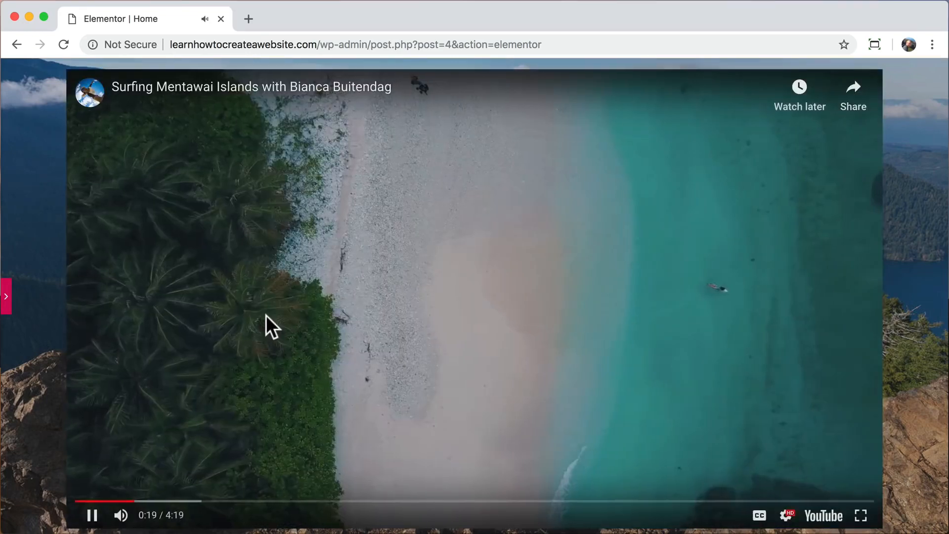
pyautogui.click(6, 297)
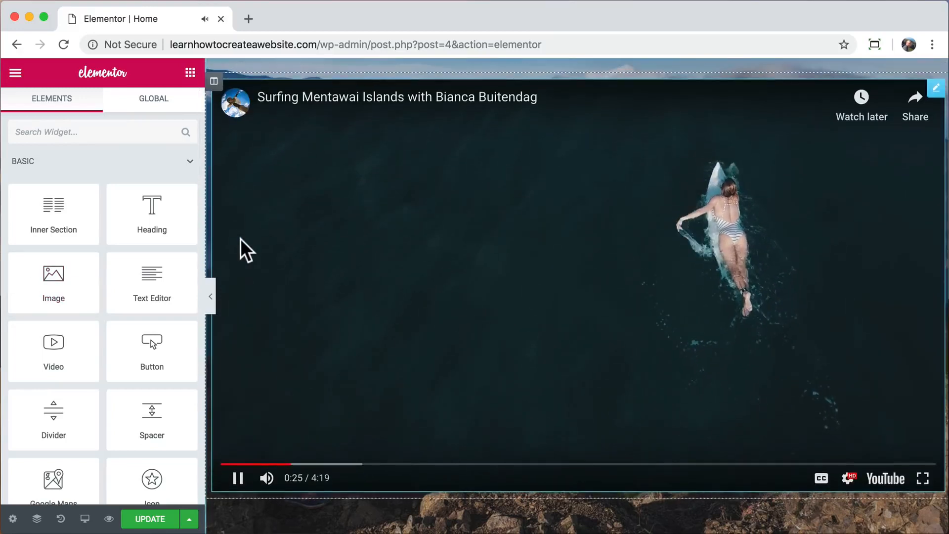
pyautogui.click(241, 239)
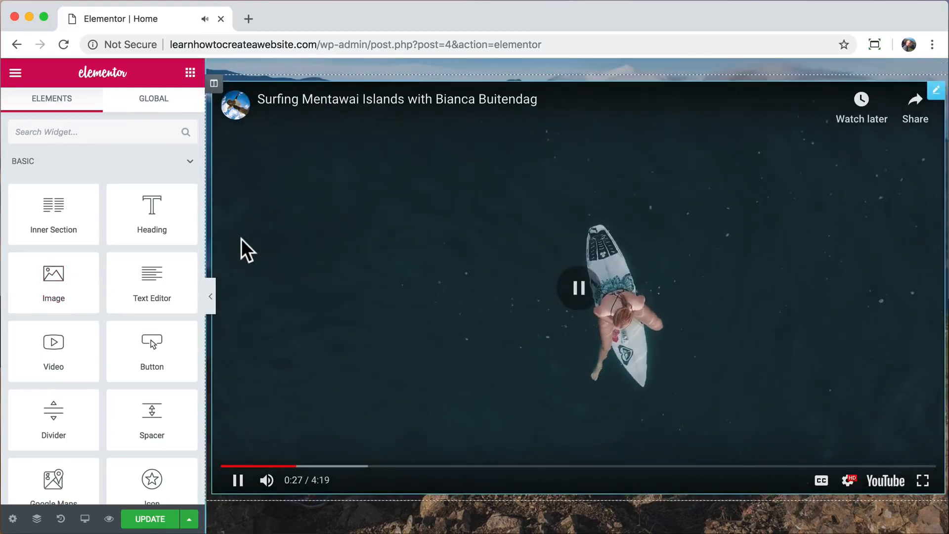
pyautogui.scroll(3, 241, 239)
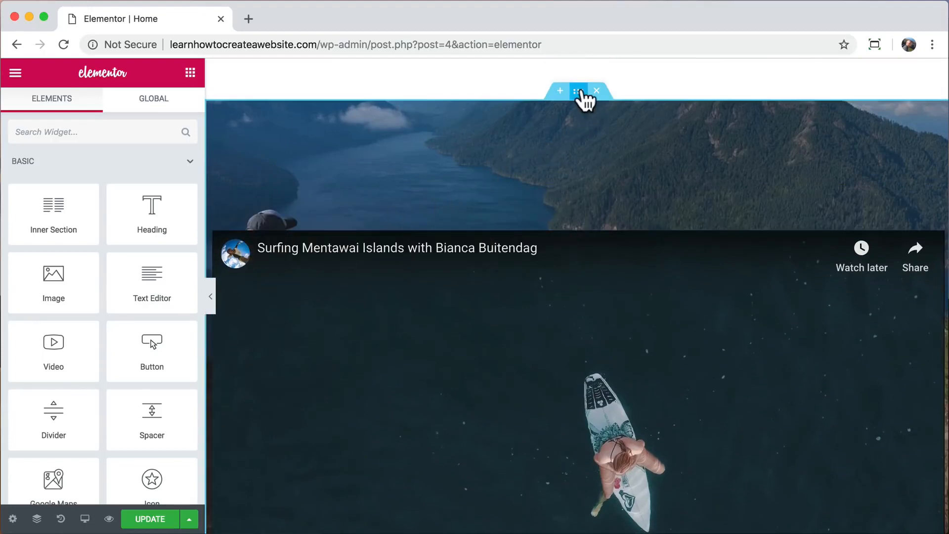
# Set the hero section's content width to 900.
pyautogui.click(578, 91)
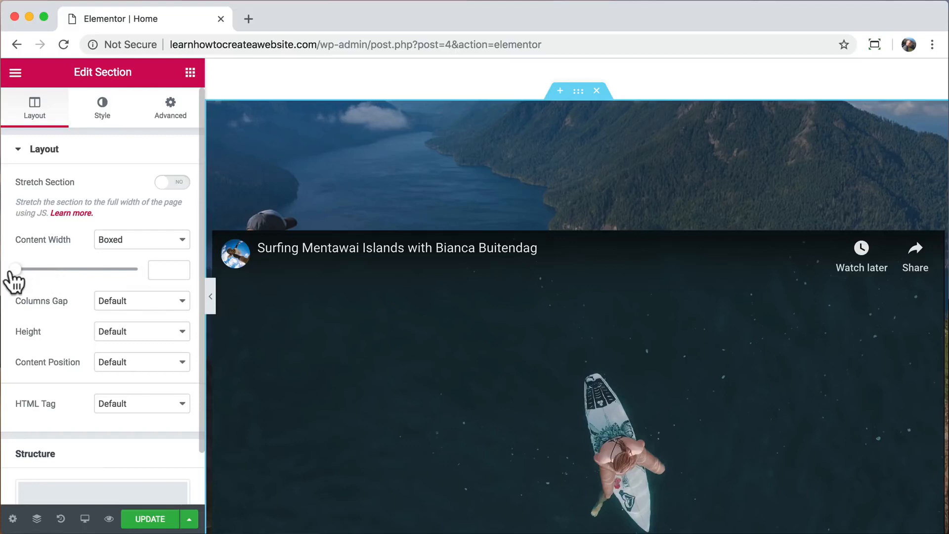
pyautogui.moveTo(15, 270); pyautogui.dragTo(59, 272)
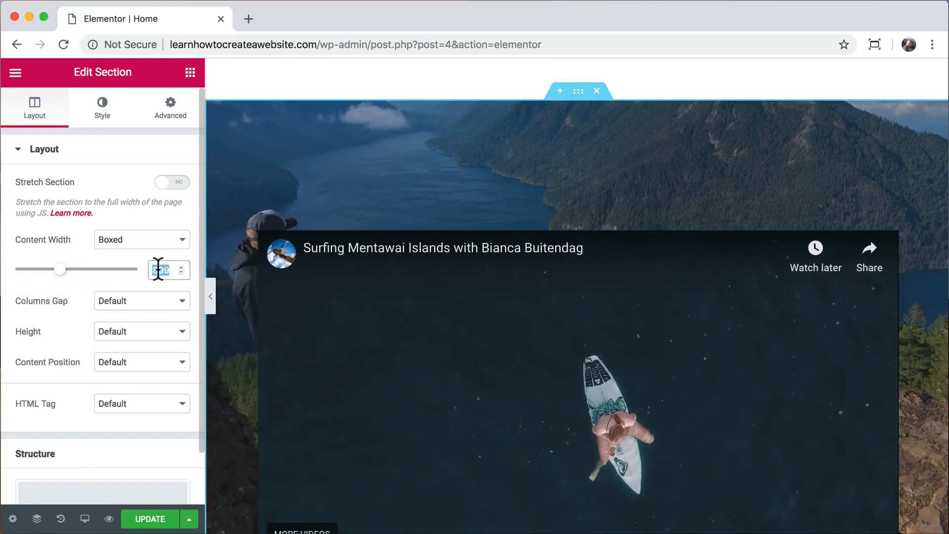
pyautogui.write('900')
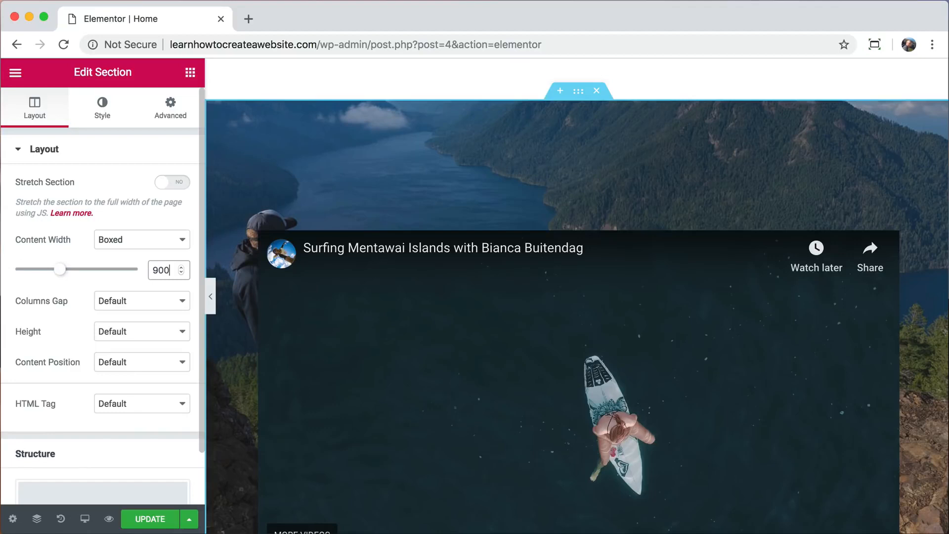
# Preview the centred surfing video playing and pausing, then open the video widget's settings.
pyautogui.click(210, 296)
pyautogui.scroll(-3, 299, 298)
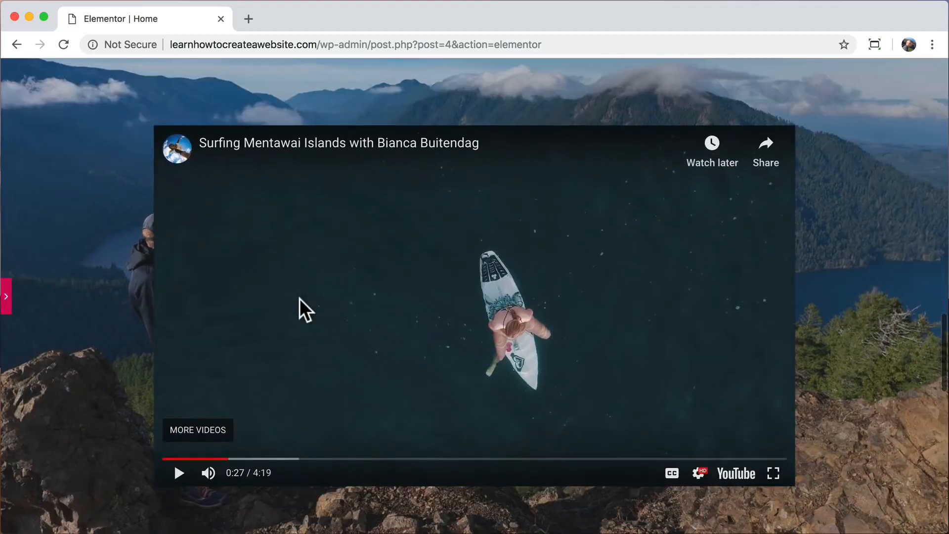
pyautogui.click(179, 469)
pyautogui.scroll(-1, 289, 416)
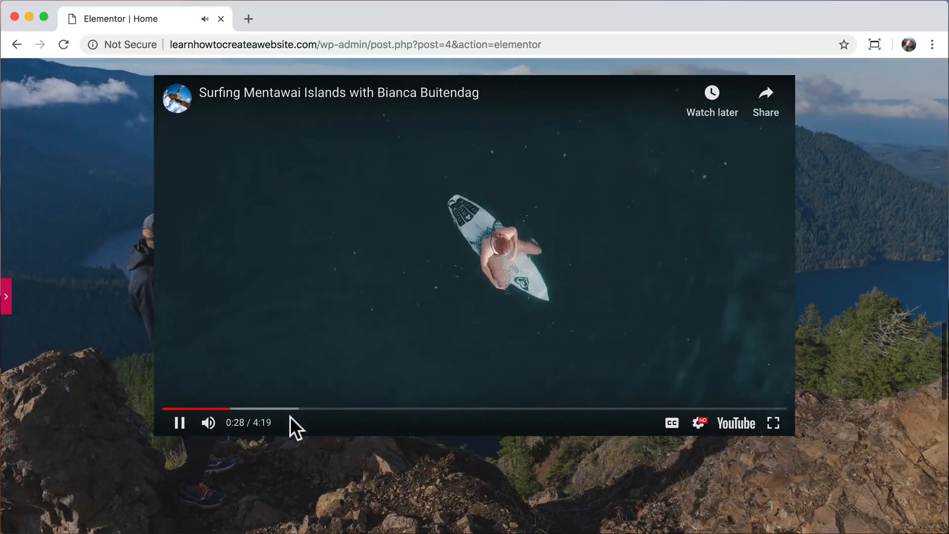
pyautogui.scroll(4, 289, 416)
pyautogui.scroll(-2, 289, 416)
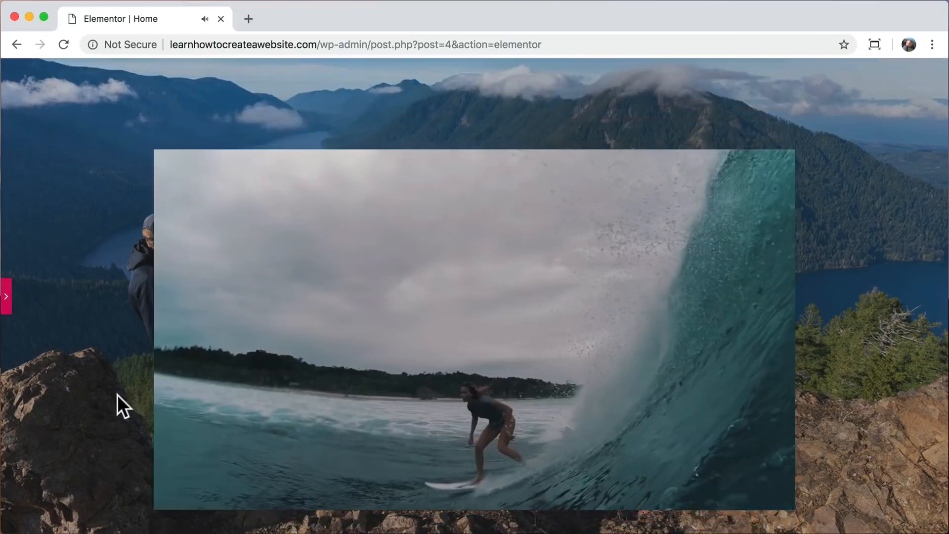
pyautogui.scroll(-2, 117, 395)
pyautogui.scroll(-1, 117, 394)
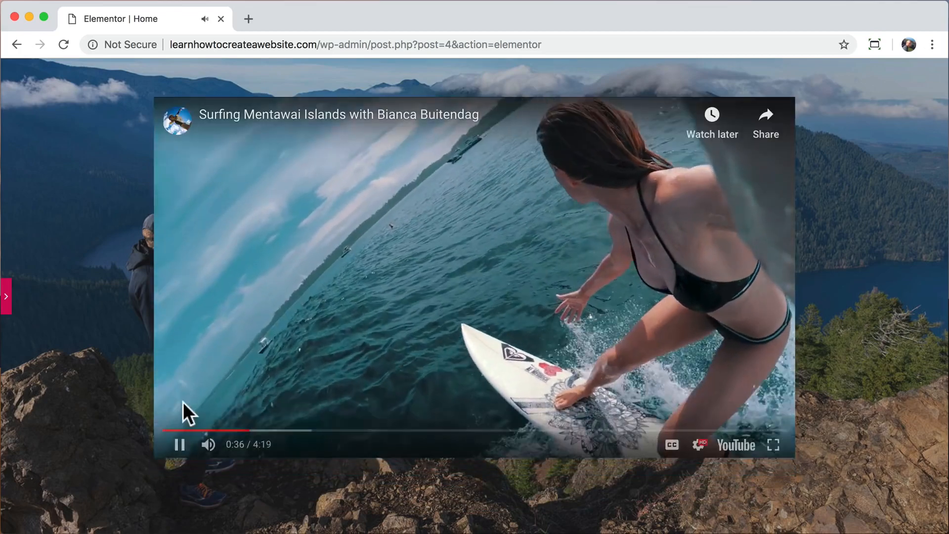
pyautogui.click(177, 447)
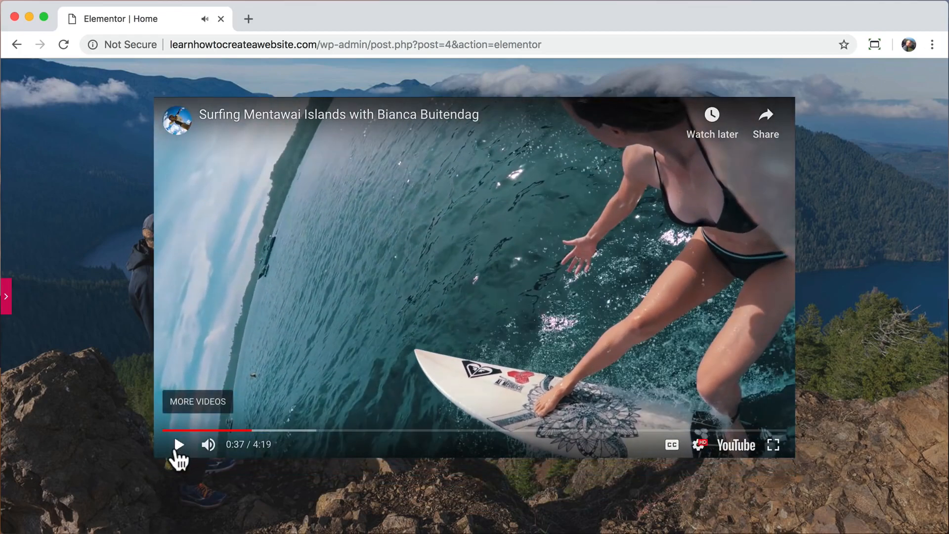
pyautogui.click(6, 296)
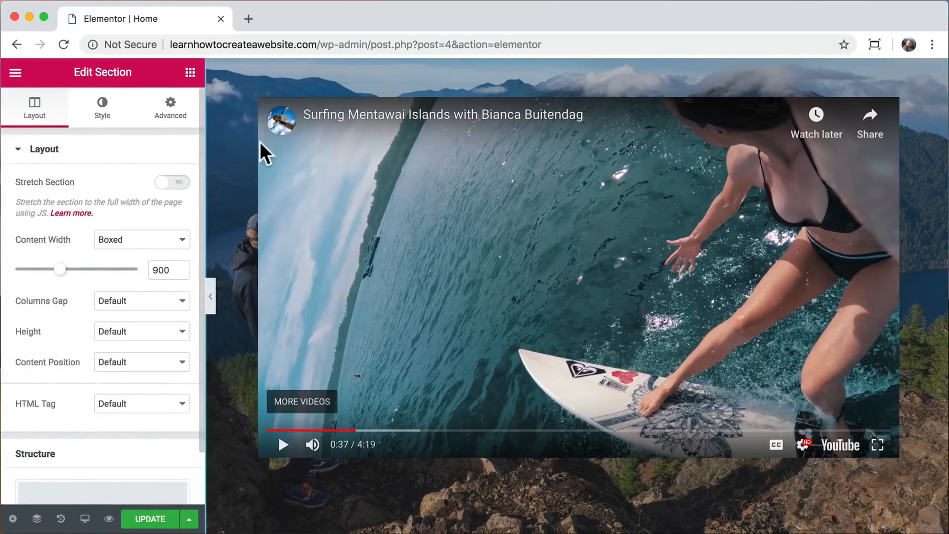
pyautogui.click(296, 145)
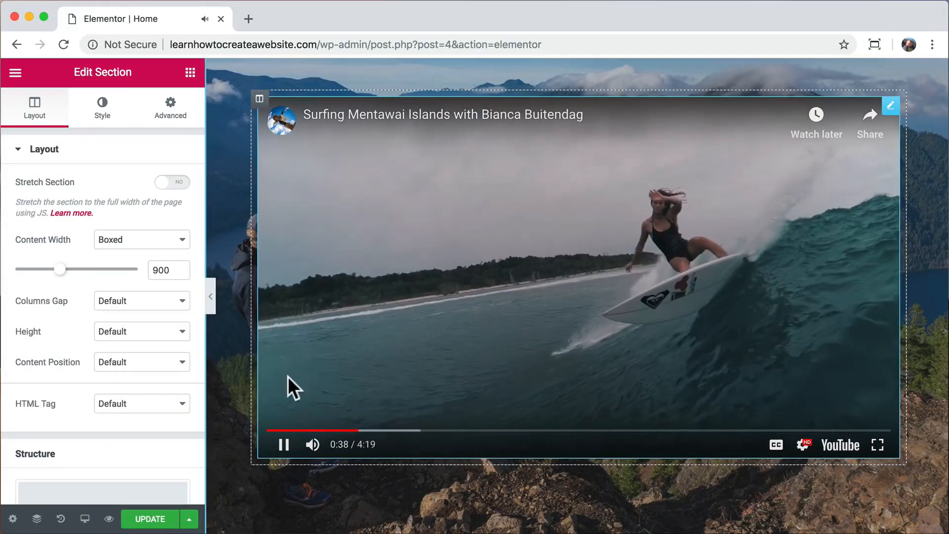
pyautogui.click(283, 446)
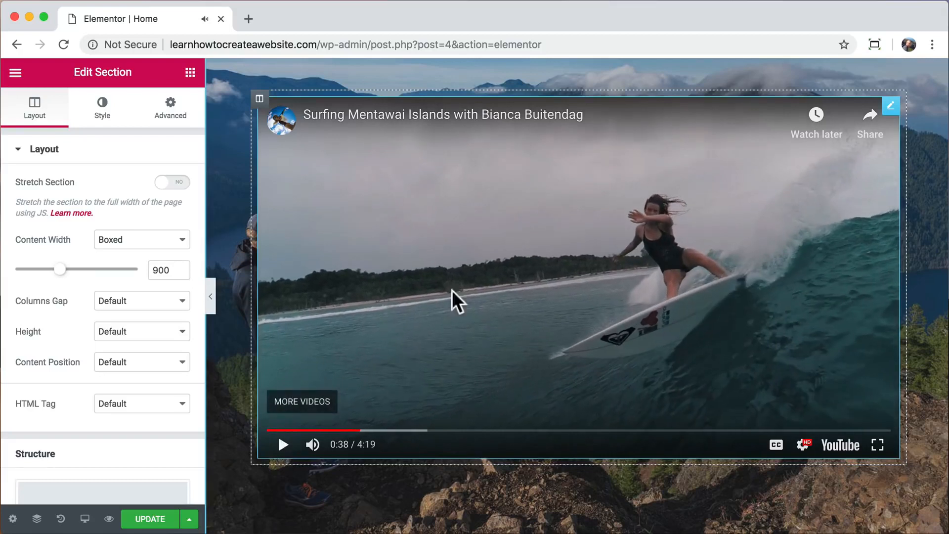
pyautogui.click(890, 104)
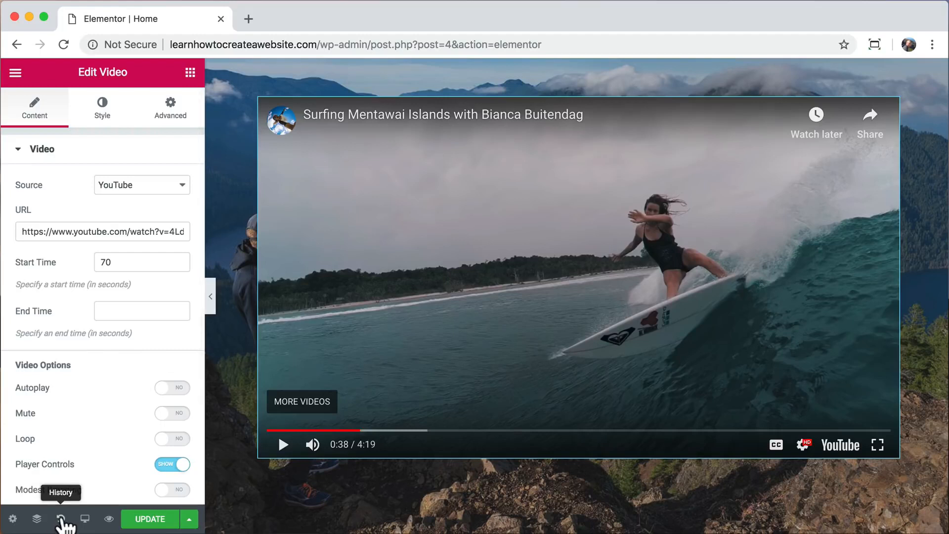
# Restore the earlier 'Video Margin Edited' state from the History panel's Actions list.
pyautogui.click(61, 518)
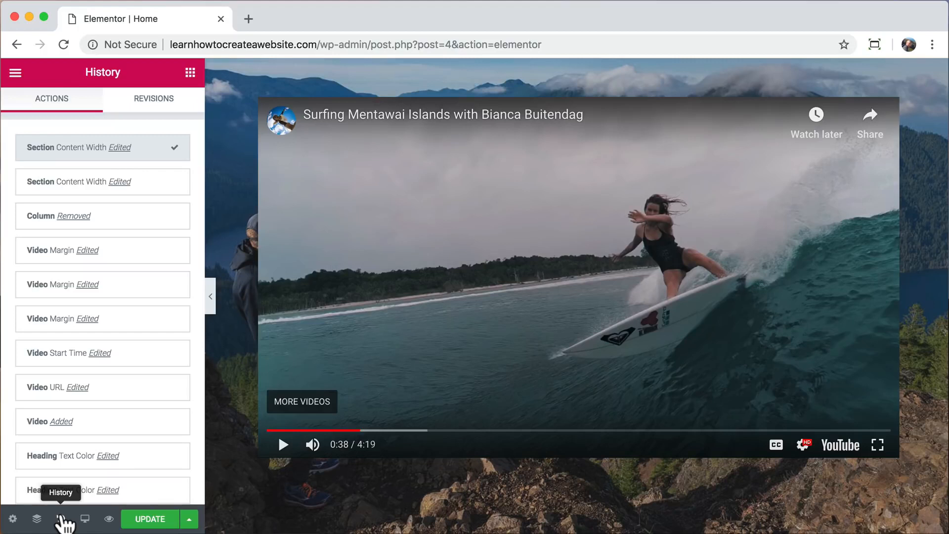
pyautogui.scroll(-2, 131, 283)
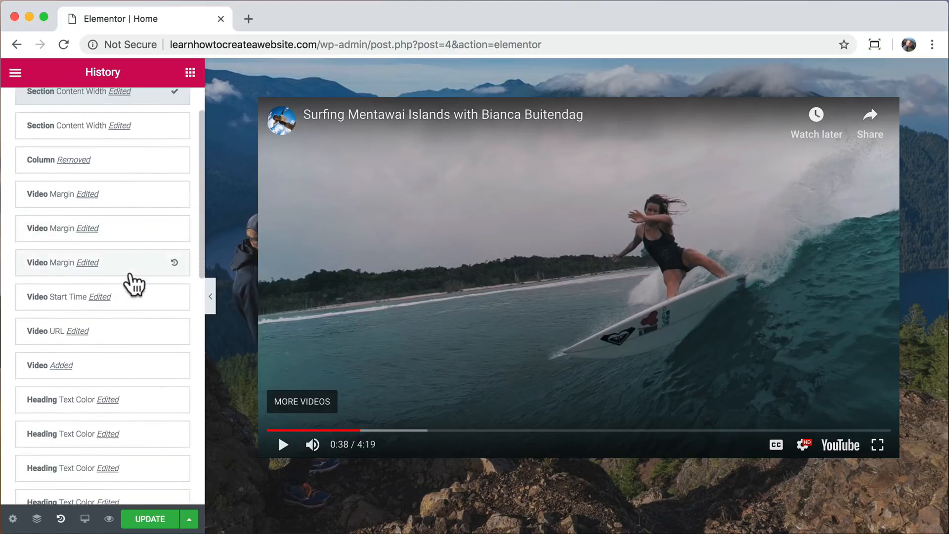
pyautogui.scroll(-2, 133, 283)
pyautogui.scroll(-1, 134, 303)
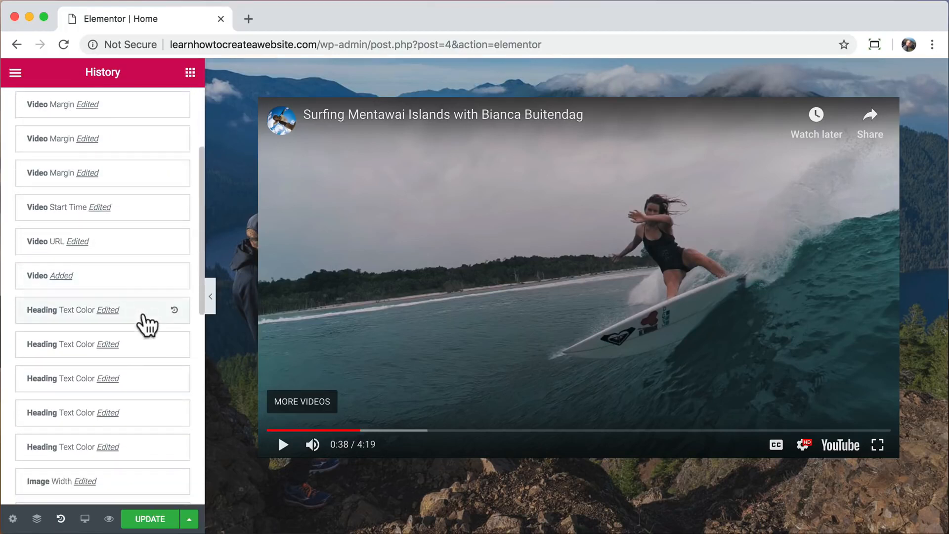
pyautogui.scroll(2, 143, 249)
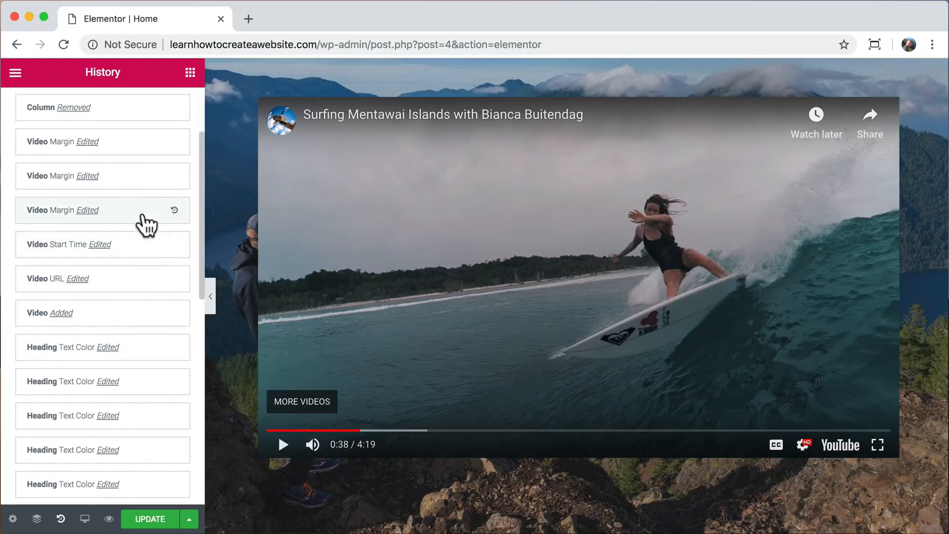
pyautogui.click(146, 225)
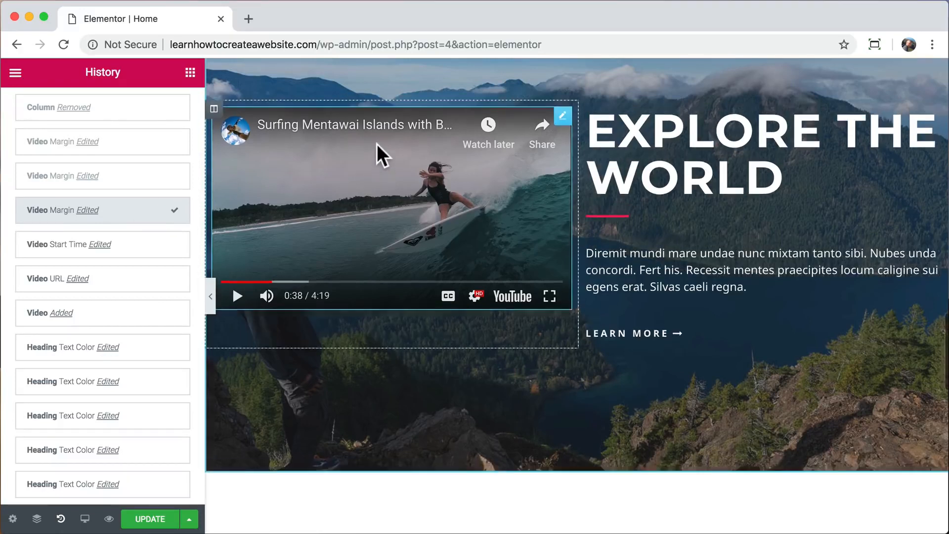
# Delete the video column and centre the EXPLORE THE WORLD heading, divider and paragraph.
pyautogui.rightClick(215, 118)
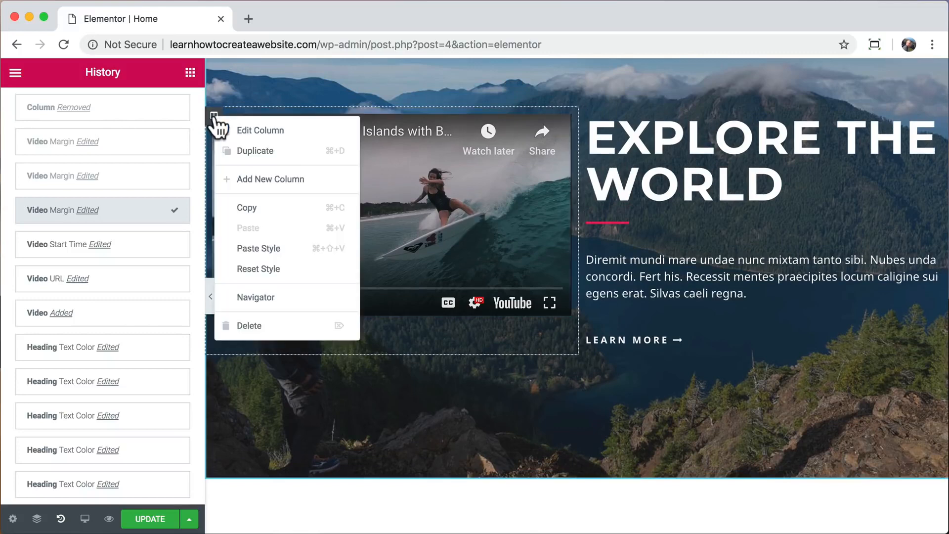
pyautogui.click(259, 331)
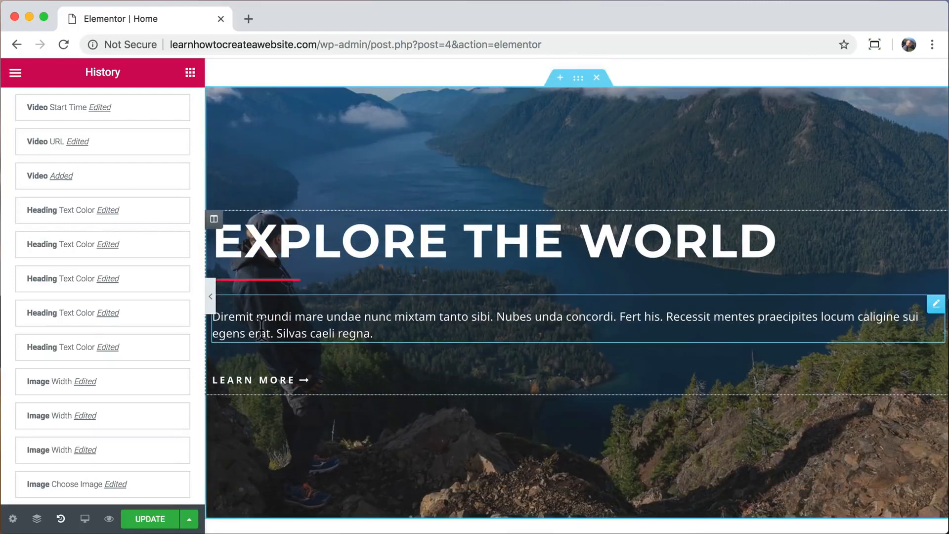
pyautogui.click(377, 245)
pyautogui.click(81, 414)
pyautogui.click(271, 276)
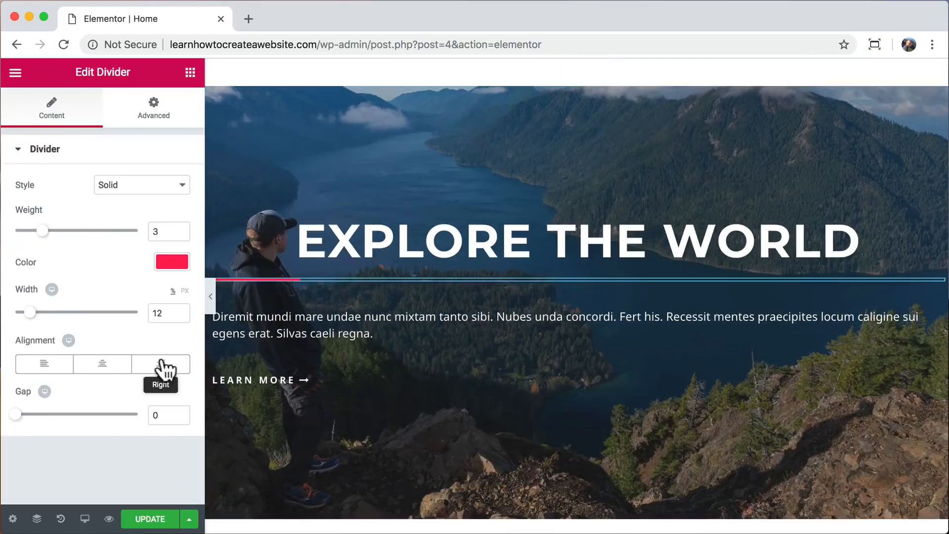
pyautogui.click(102, 364)
pyautogui.click(376, 333)
pyautogui.click(53, 286)
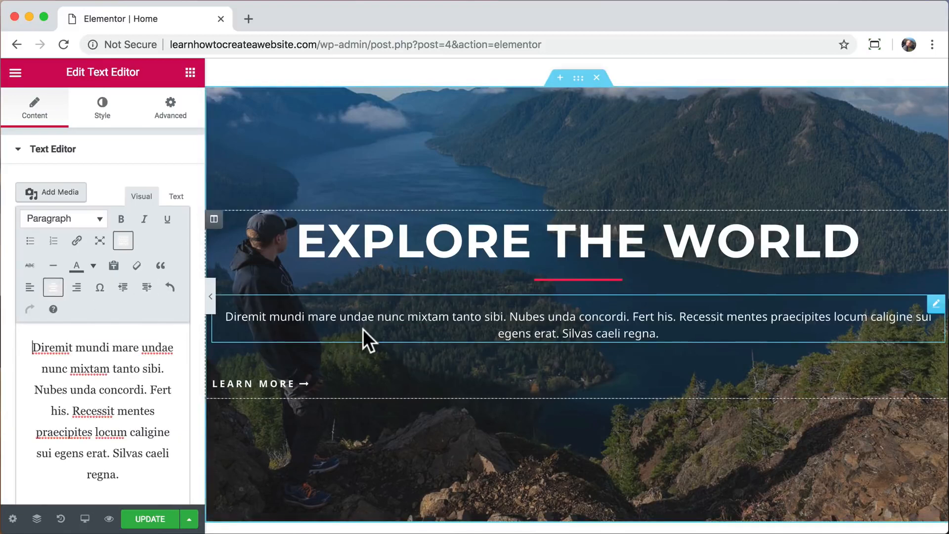
# Copy a blue LEARN MORE button and paste its style onto the hero's LEARN MORE button.
pyautogui.scroll(5, 364, 331)
pyautogui.rightClick(393, 146)
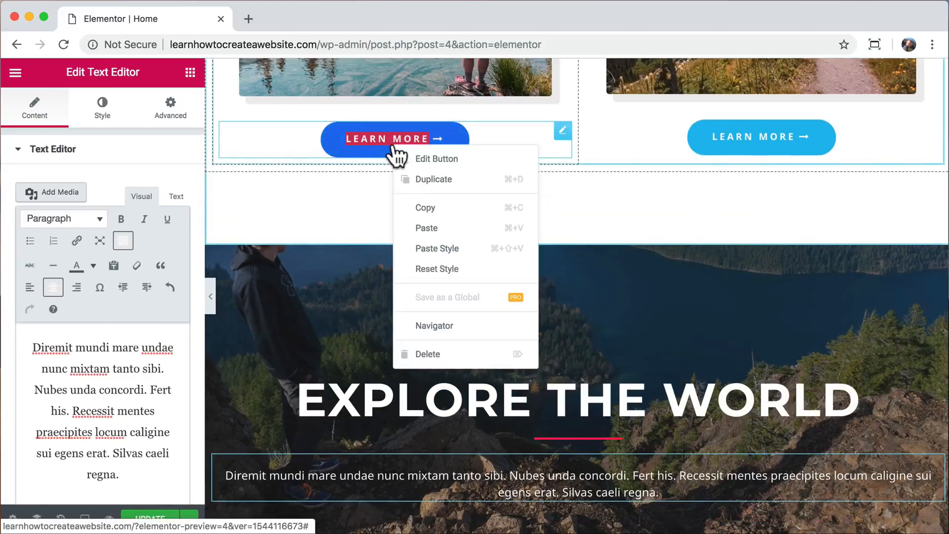
pyautogui.click(447, 210)
pyautogui.scroll(-5, 444, 207)
pyautogui.rightClick(268, 281)
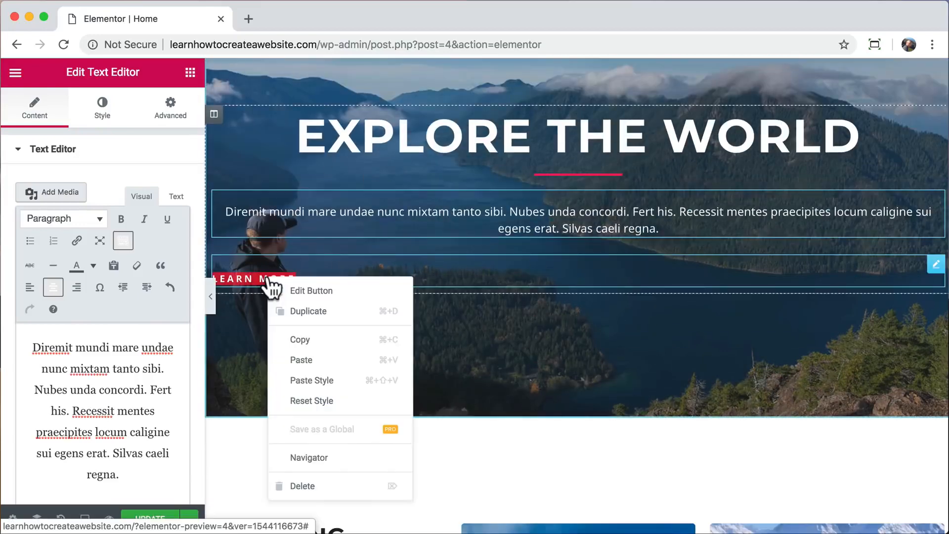
pyautogui.click(334, 387)
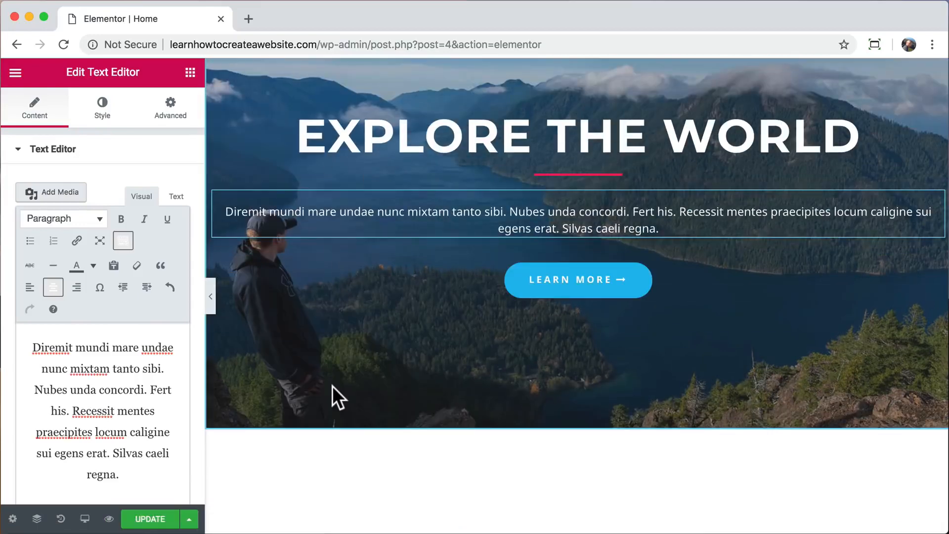
pyautogui.scroll(2, 333, 385)
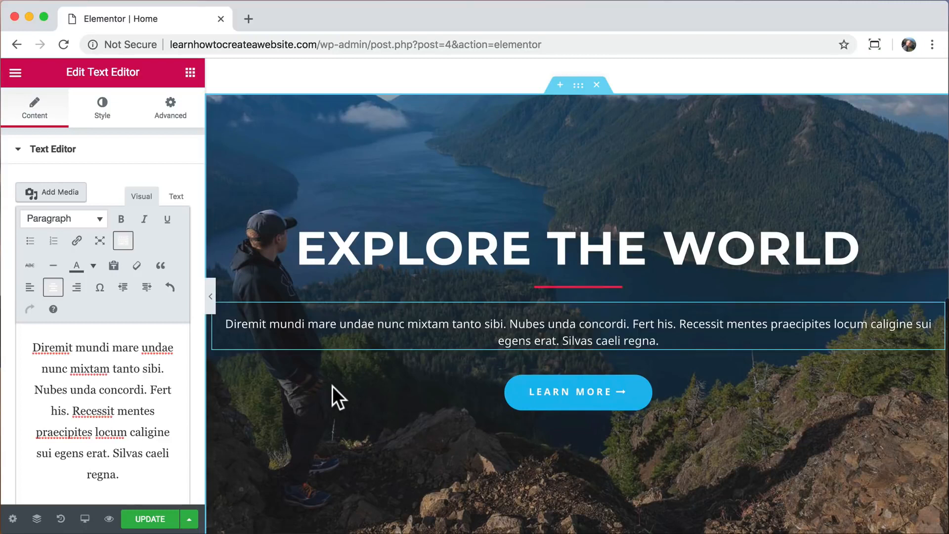
pyautogui.scroll(1, 332, 386)
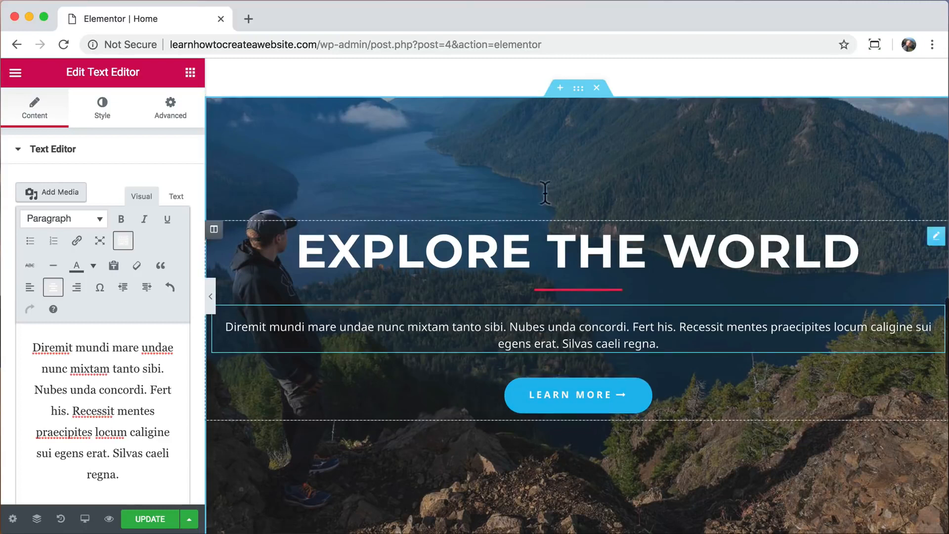
# Set the hero section's content width to 800.
pyautogui.click(578, 89)
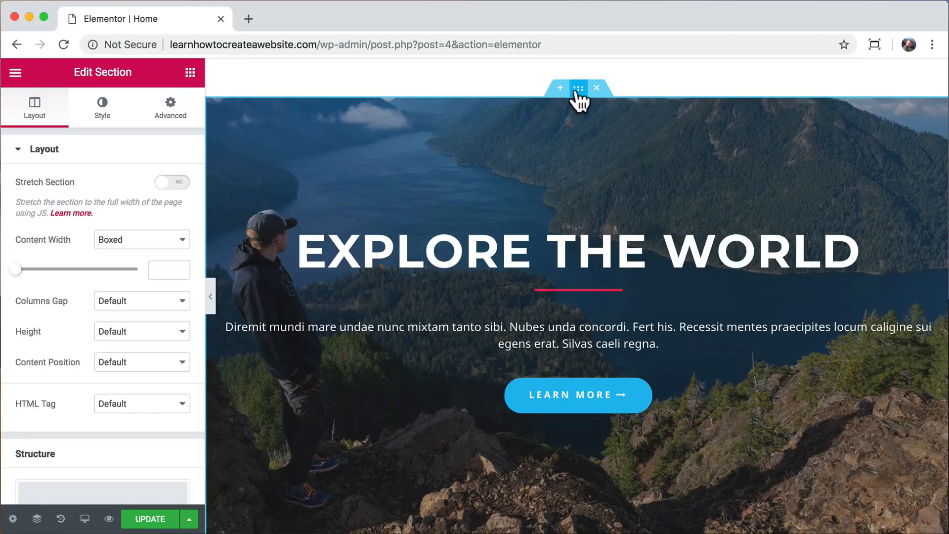
pyautogui.moveTo(16, 270); pyautogui.dragTo(46, 274)
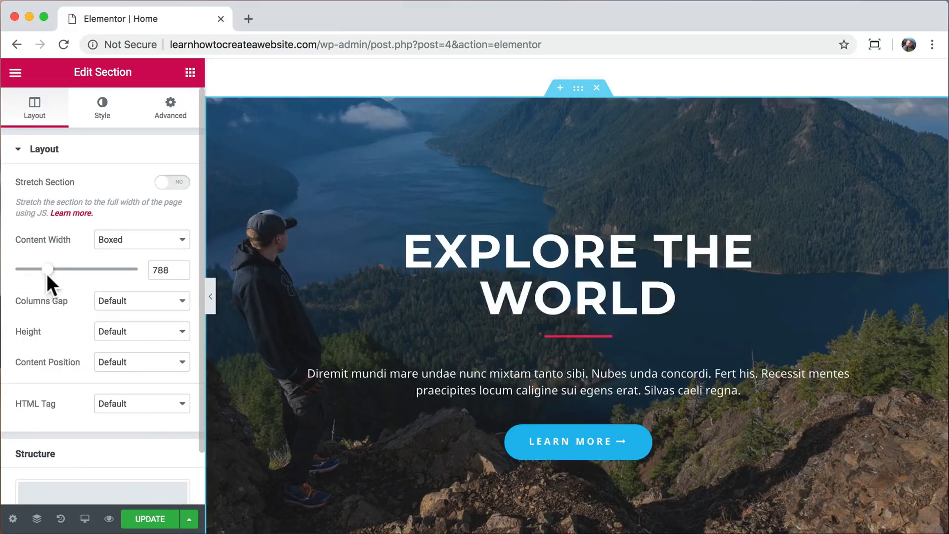
pyautogui.doubleClick(158, 270)
pyautogui.write('800')
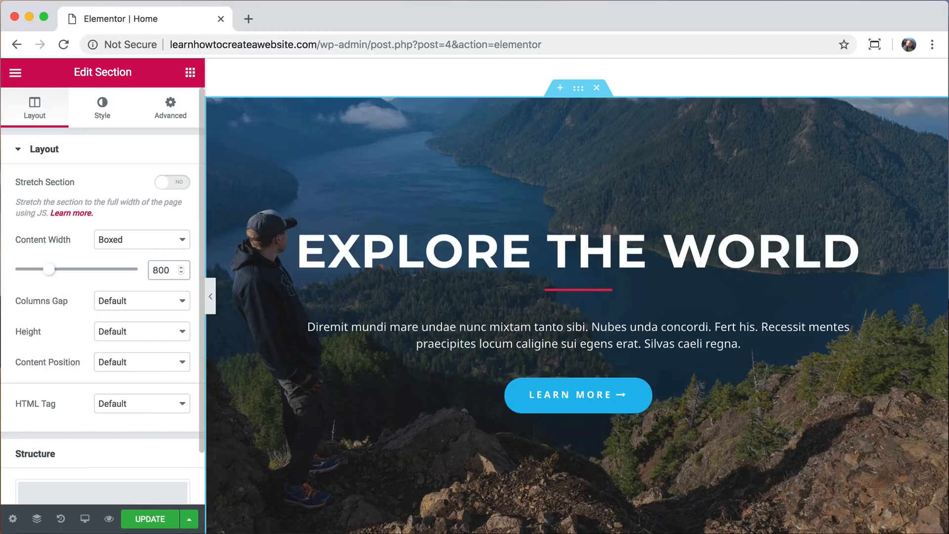
# Make the hero background the new YouTube video, with start time 70 and end time 96.
pyautogui.click(101, 116)
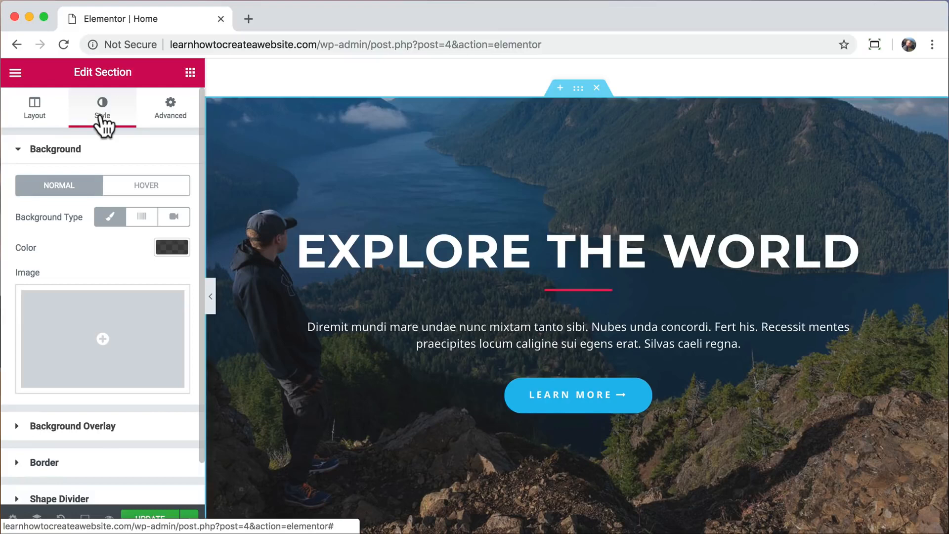
pyautogui.click(174, 218)
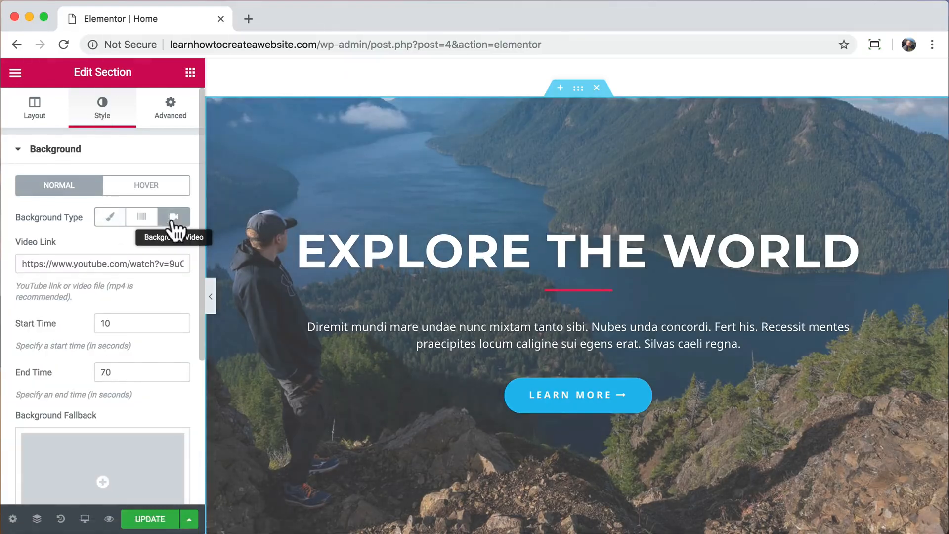
pyautogui.click(78, 263)
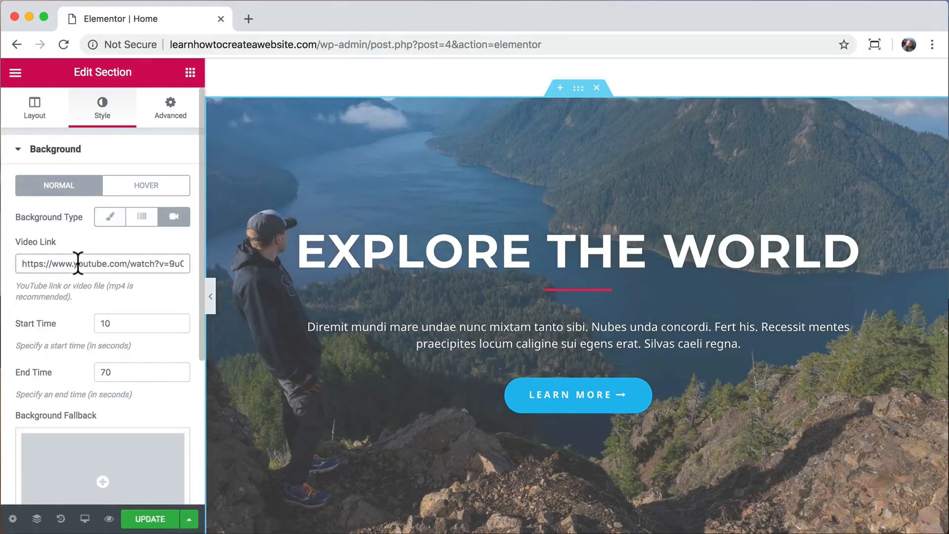
pyautogui.hotkey('ctrl', 'a')
pyautogui.hotkey('ctrl', 'v')
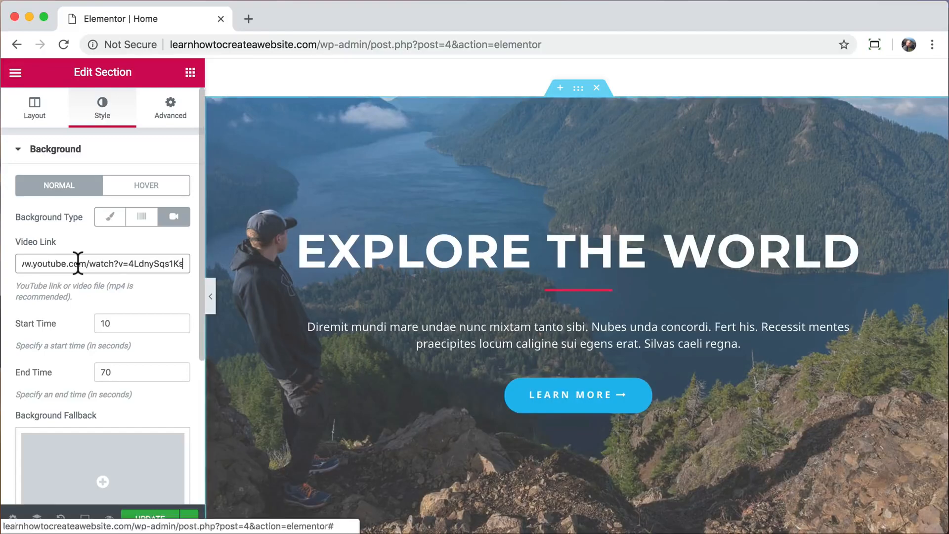
pyautogui.click(111, 323)
pyautogui.write('70')
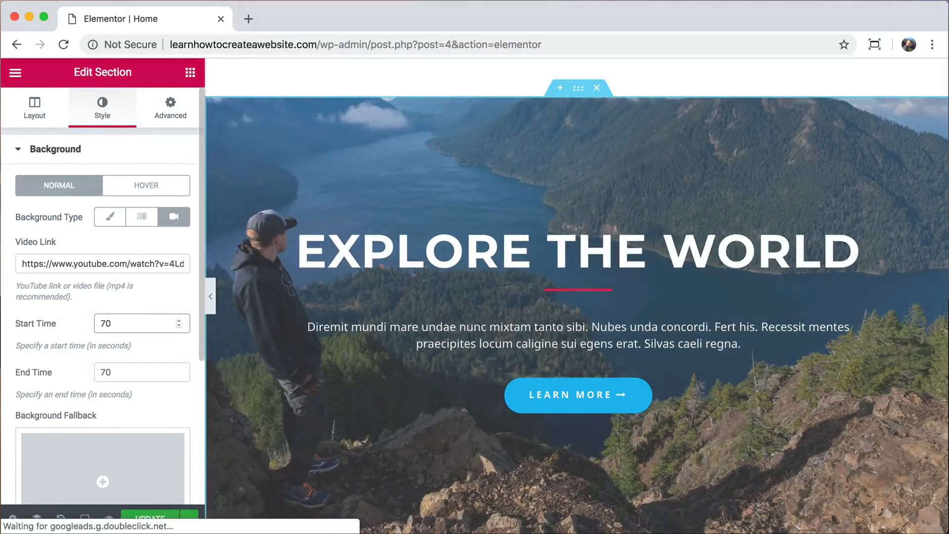
pyautogui.press('Tab')
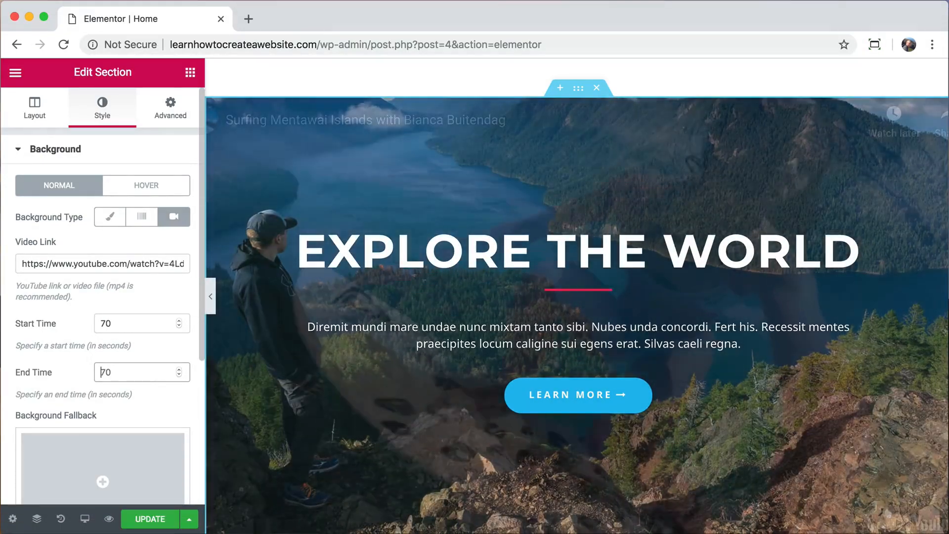
pyautogui.write('96')
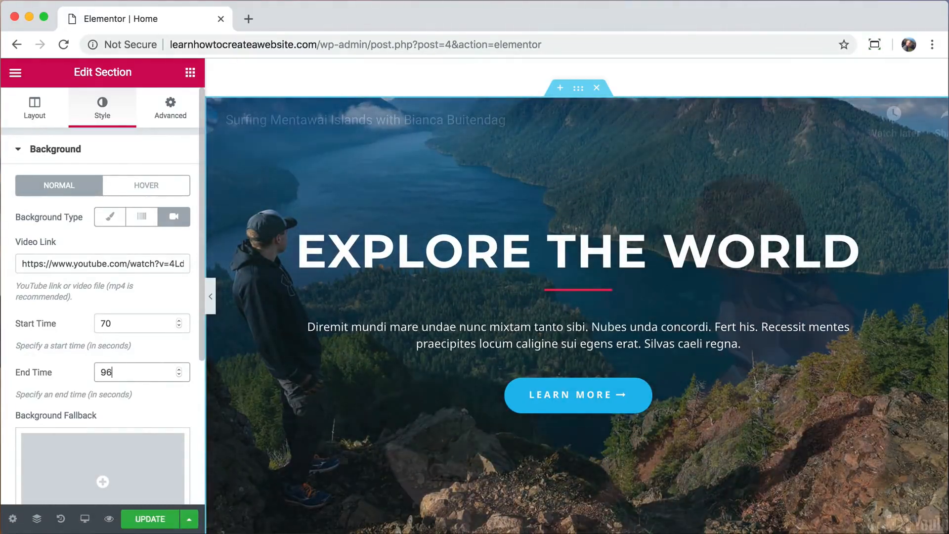
pyautogui.scroll(-2, 135, 272)
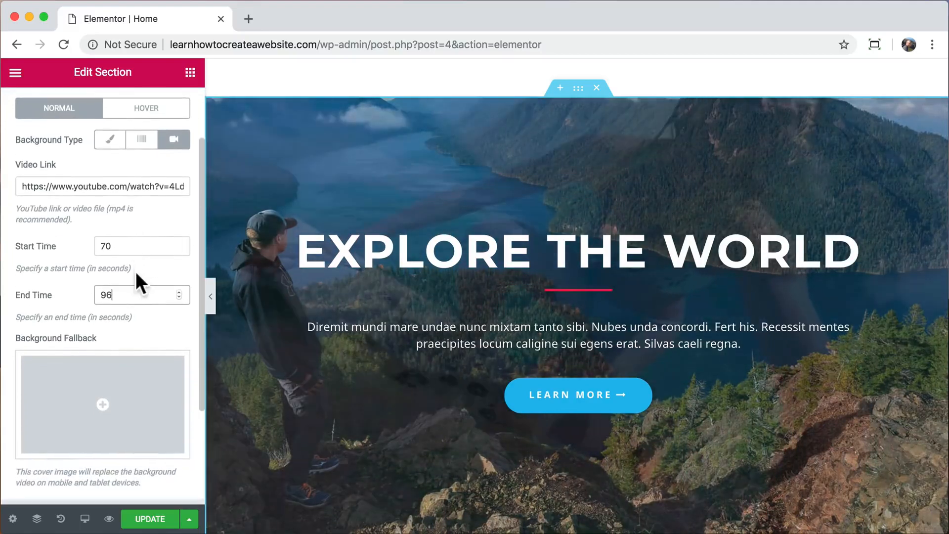
pyautogui.scroll(-3, 137, 274)
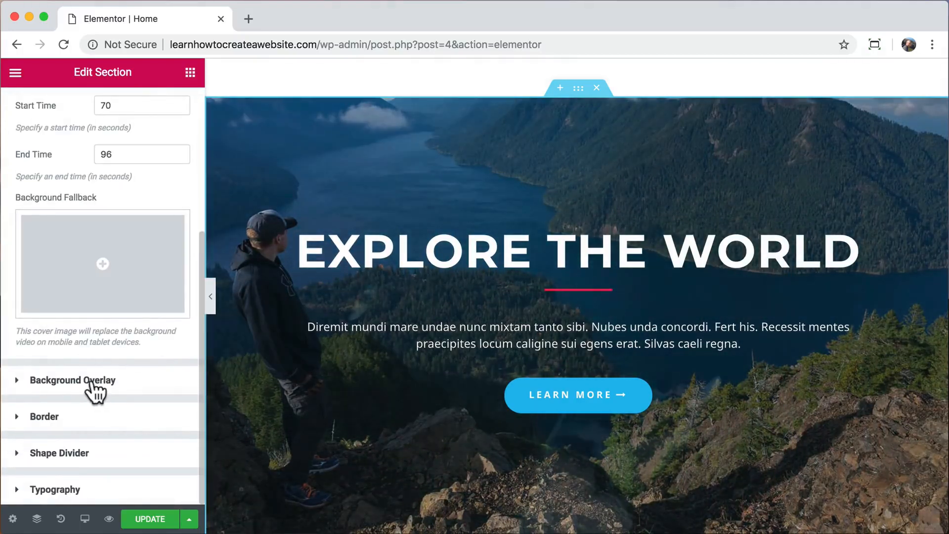
# Delete the hero's overlay image and turn the divider under EXPLORE THE WORLD white.
pyautogui.click(94, 389)
pyautogui.click(106, 416)
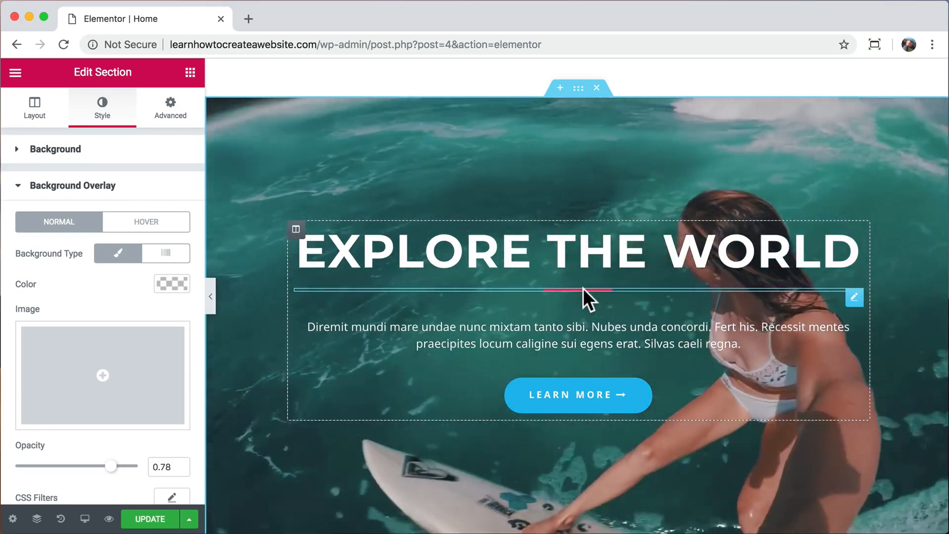
pyautogui.click(583, 289)
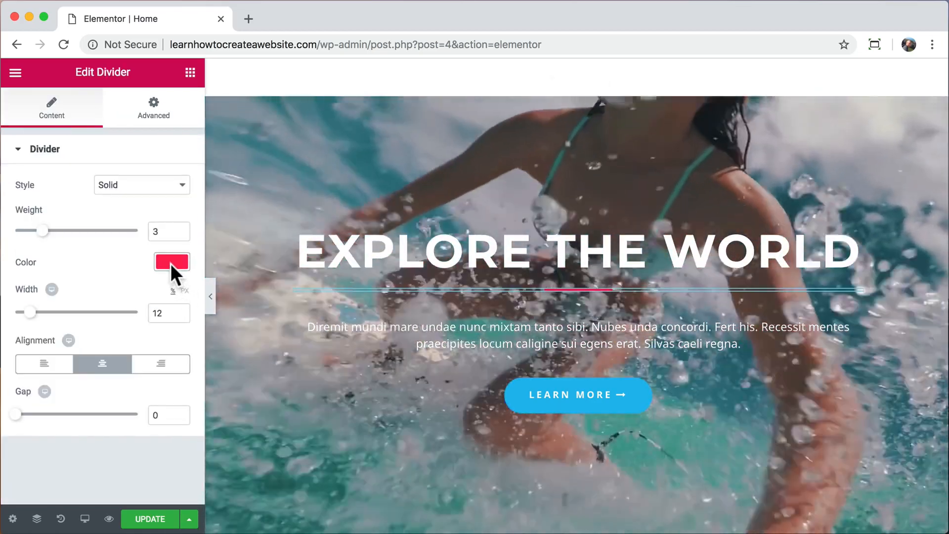
pyautogui.click(171, 263)
pyautogui.click(135, 421)
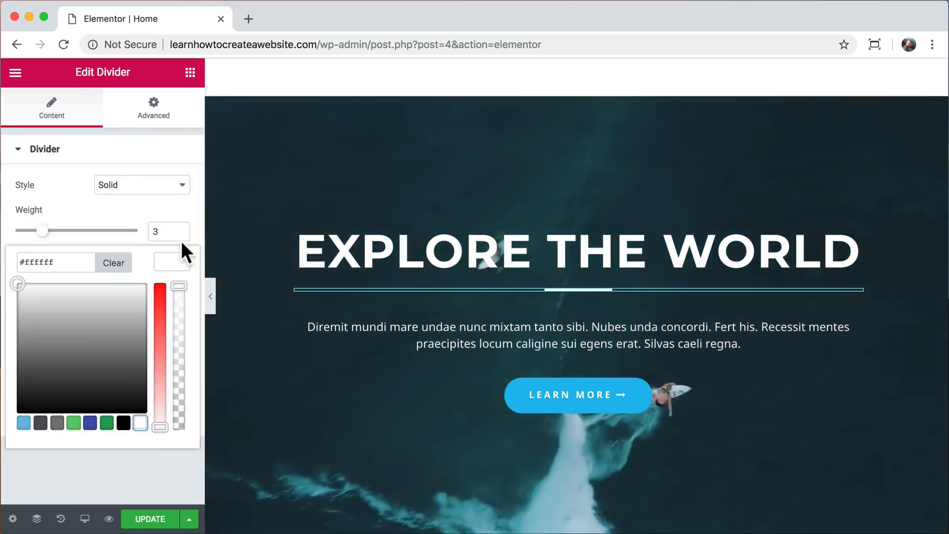
pyautogui.click(174, 258)
pyautogui.scroll(-2, 316, 257)
pyautogui.scroll(1, 316, 256)
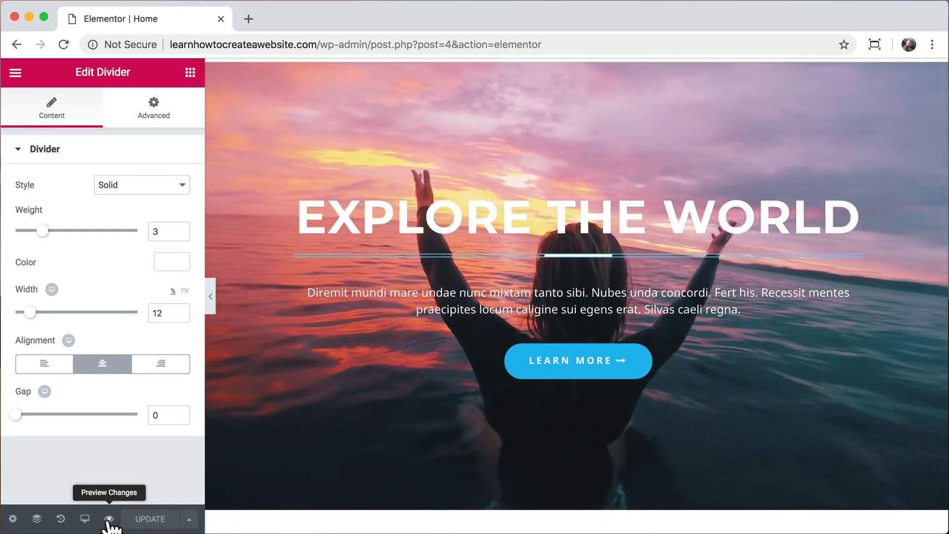
# Check the surfing video hero in a live page preview, then close the preview.
pyautogui.click(110, 518)
pyautogui.scroll(-20, 425, 200)
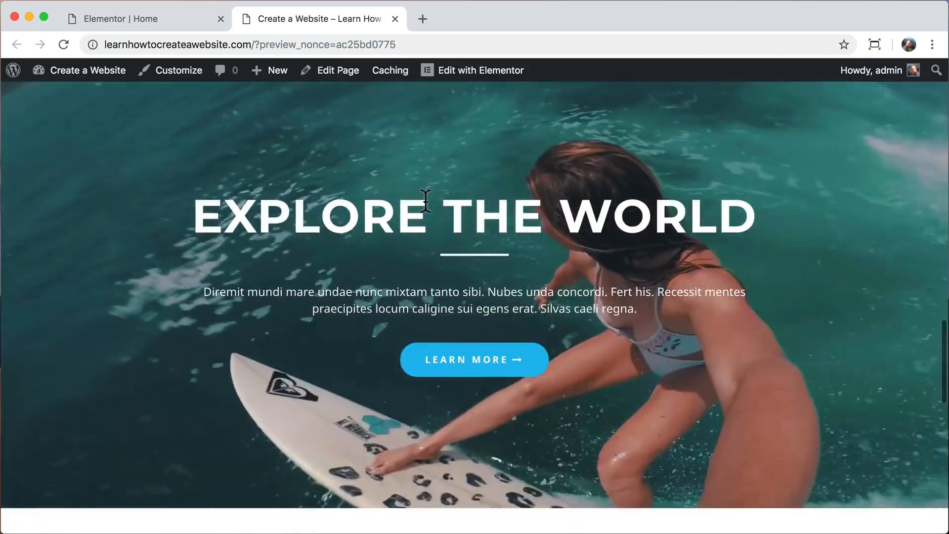
pyautogui.scroll(-1, 425, 200)
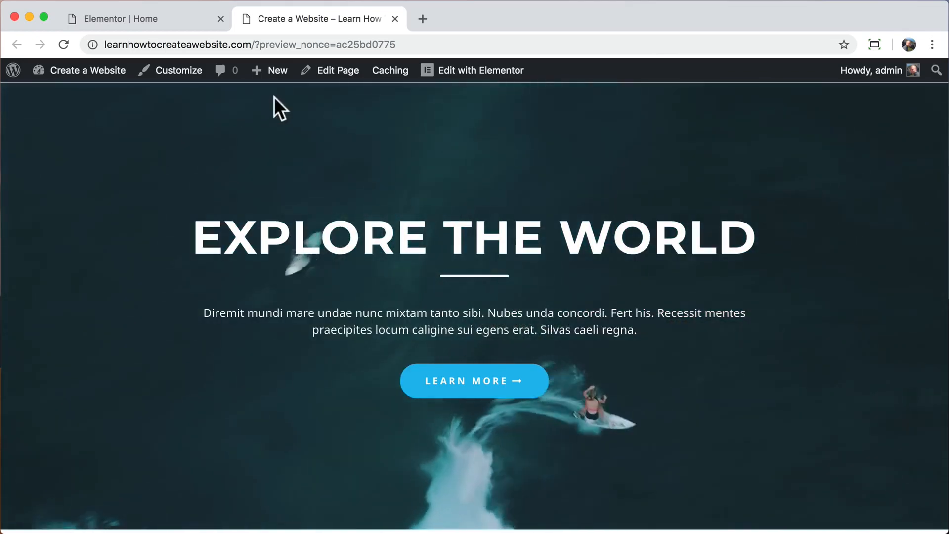
pyautogui.click(394, 19)
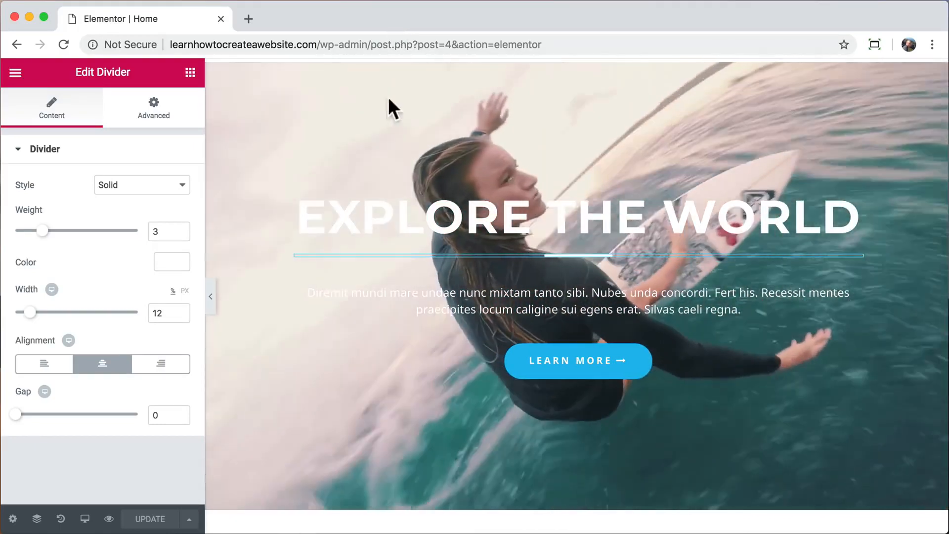
# Add a new one-column section at the page bottom, below the Upcoming Tours area.
pyautogui.scroll(-5, 335, 270)
pyautogui.scroll(-5, 335, 270)
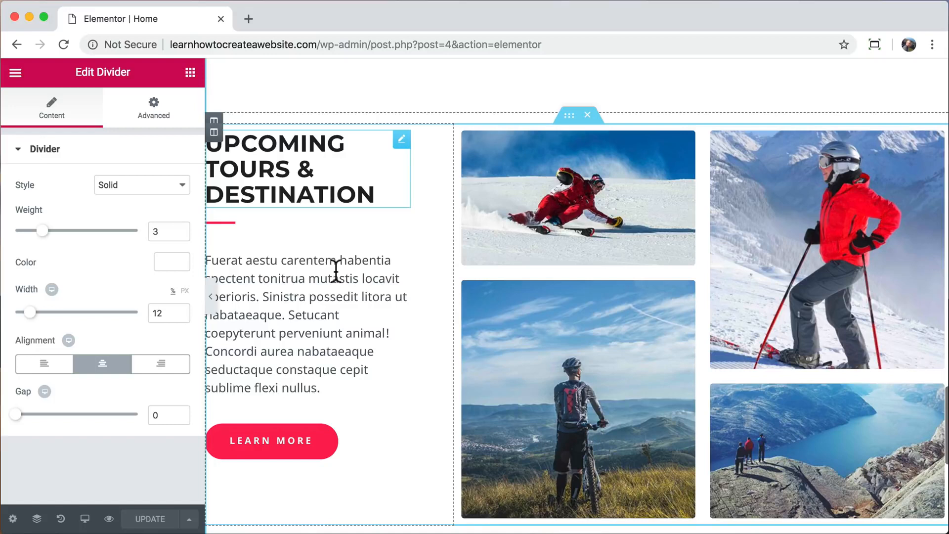
pyautogui.scroll(-1, 336, 270)
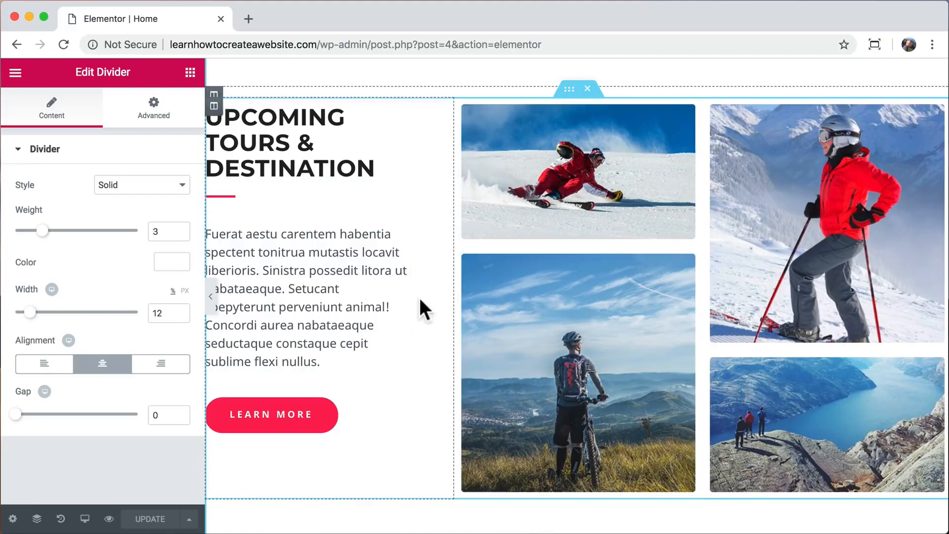
pyautogui.scroll(-2, 395, 301)
pyautogui.scroll(-5, 396, 300)
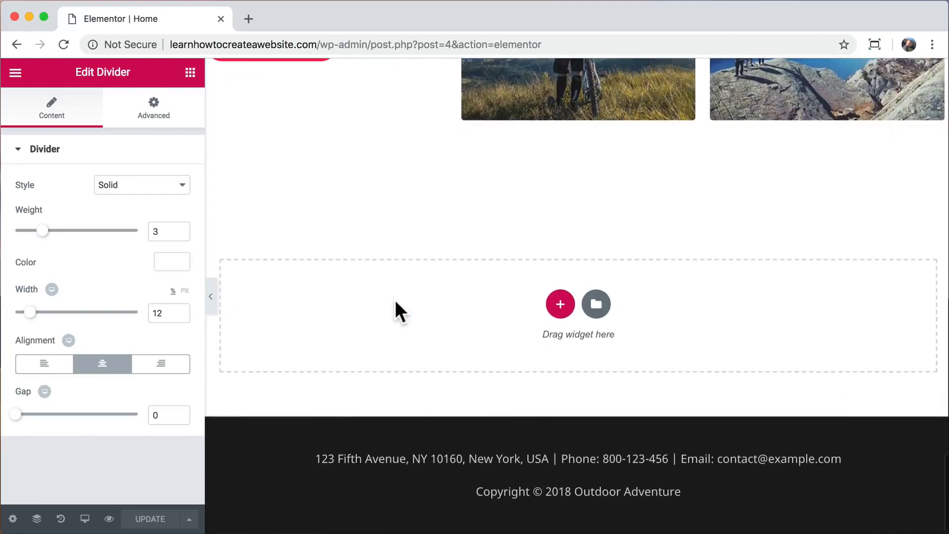
pyautogui.click(560, 304)
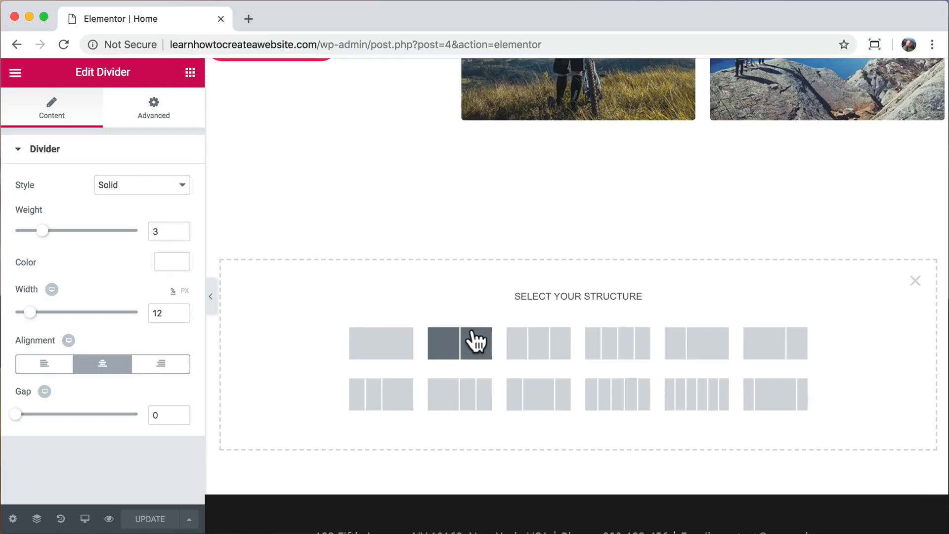
pyautogui.scroll(5, 477, 297)
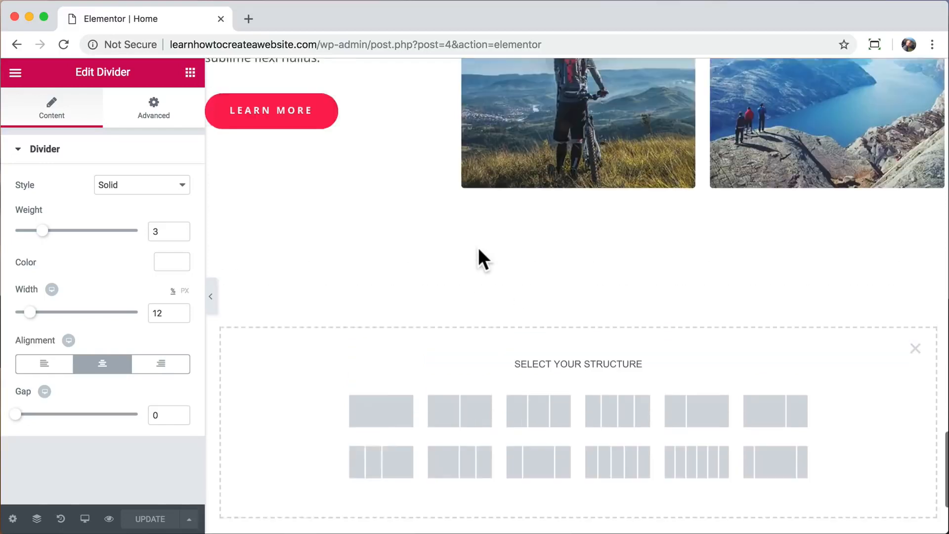
pyautogui.scroll(4, 373, 297)
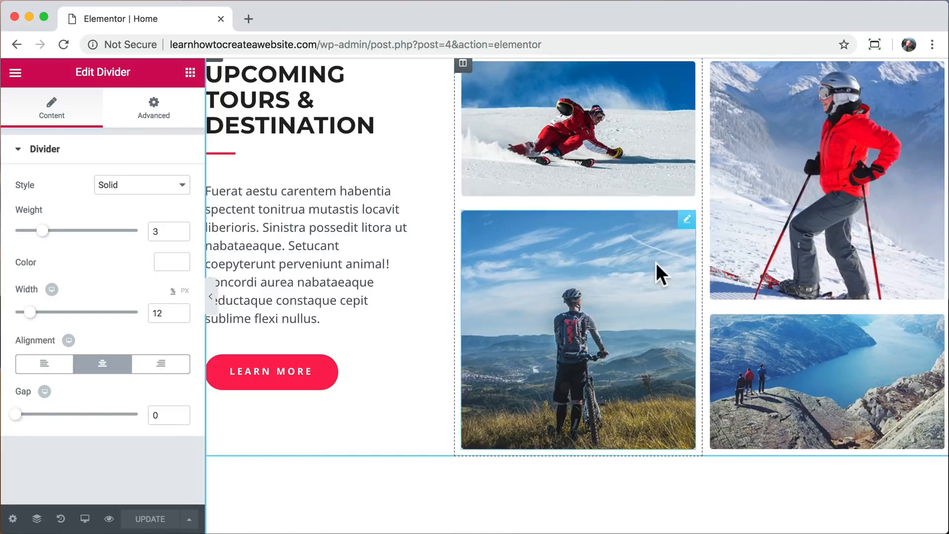
pyautogui.scroll(-7, 657, 262)
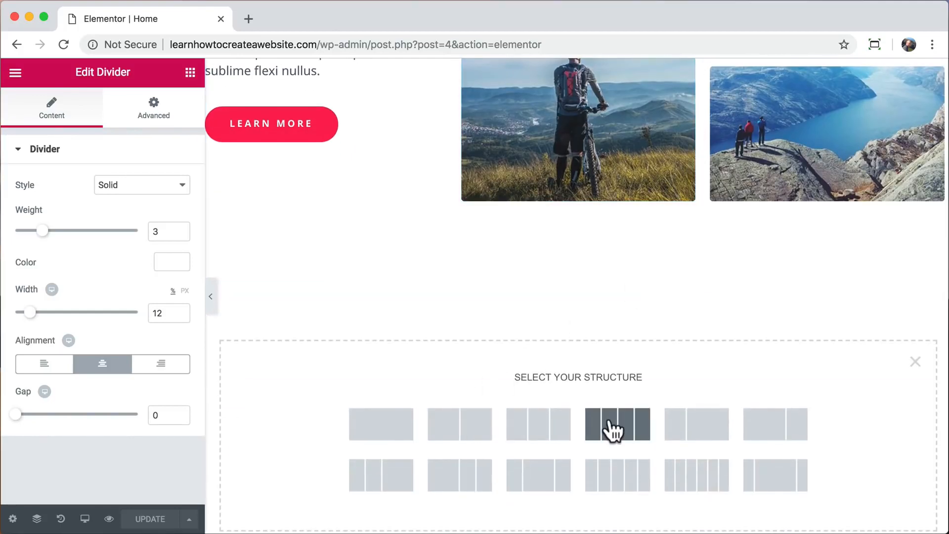
pyautogui.click(378, 427)
# Add a centred heading reading WORDPRESS to the new section.
pyautogui.click(191, 73)
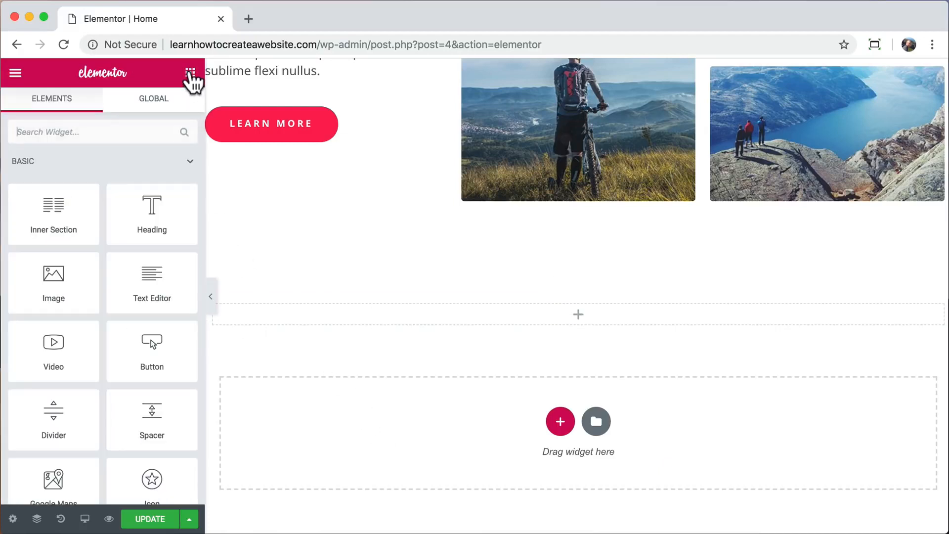
pyautogui.moveTo(159, 216); pyautogui.dragTo(466, 310)
pyautogui.tripleClick(466, 311)
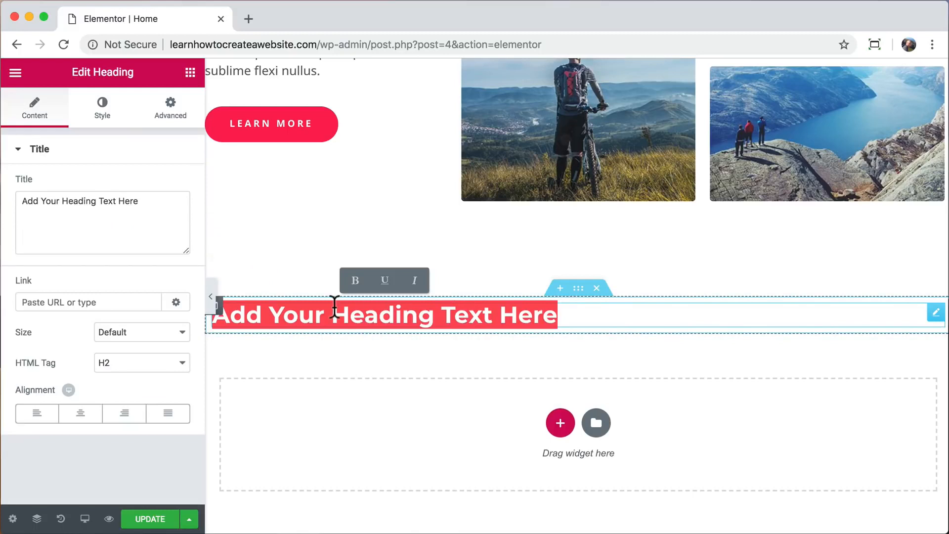
pyautogui.write('WORDPRESS')
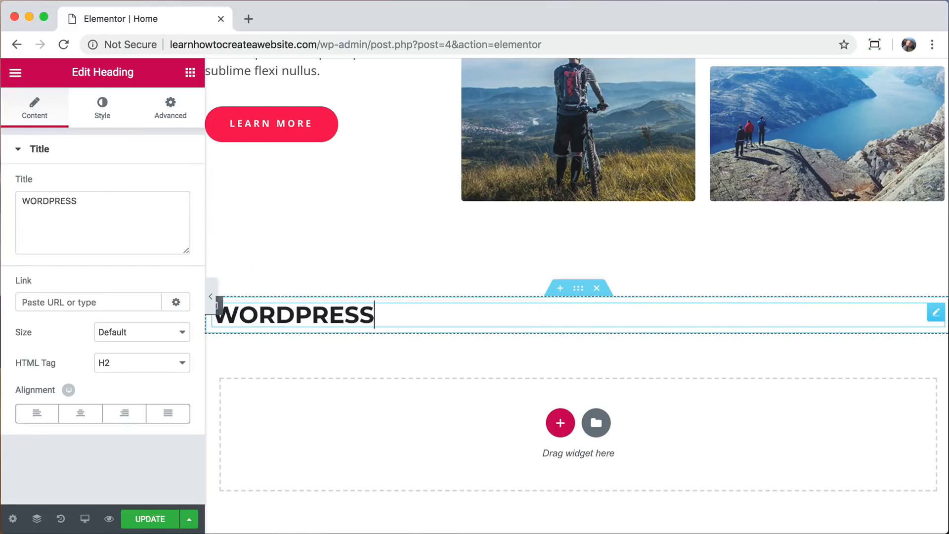
pyautogui.click(79, 418)
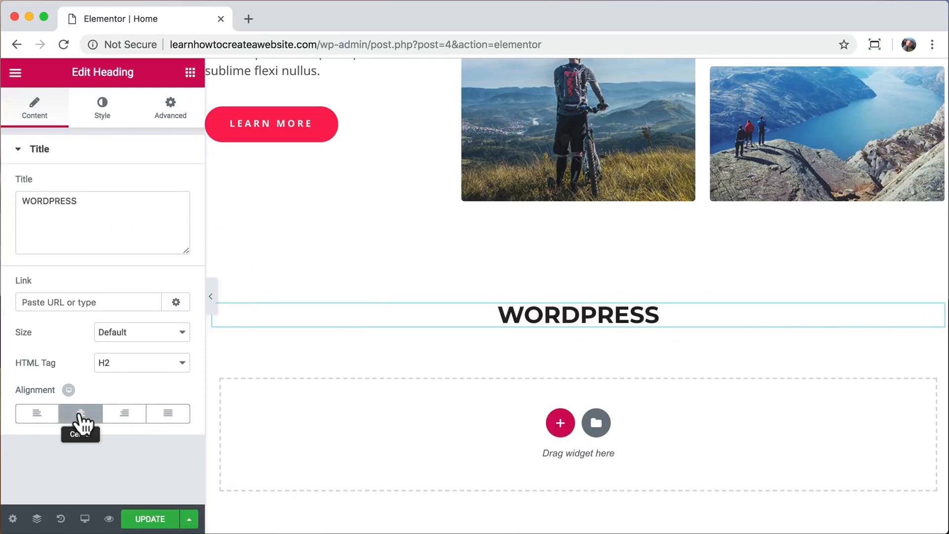
# Try Permanent Marker and Peralta on the heading, settling on the Lato font.
pyautogui.click(106, 118)
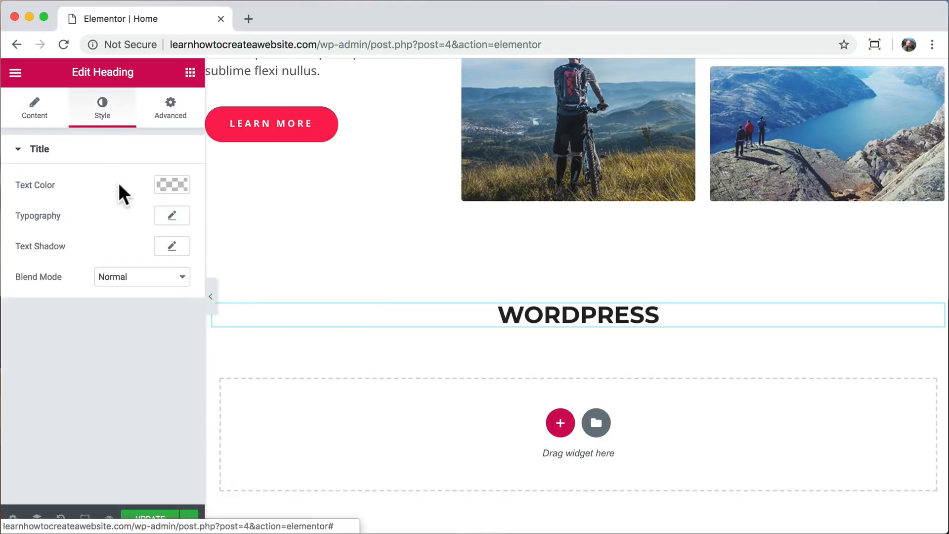
pyautogui.click(172, 216)
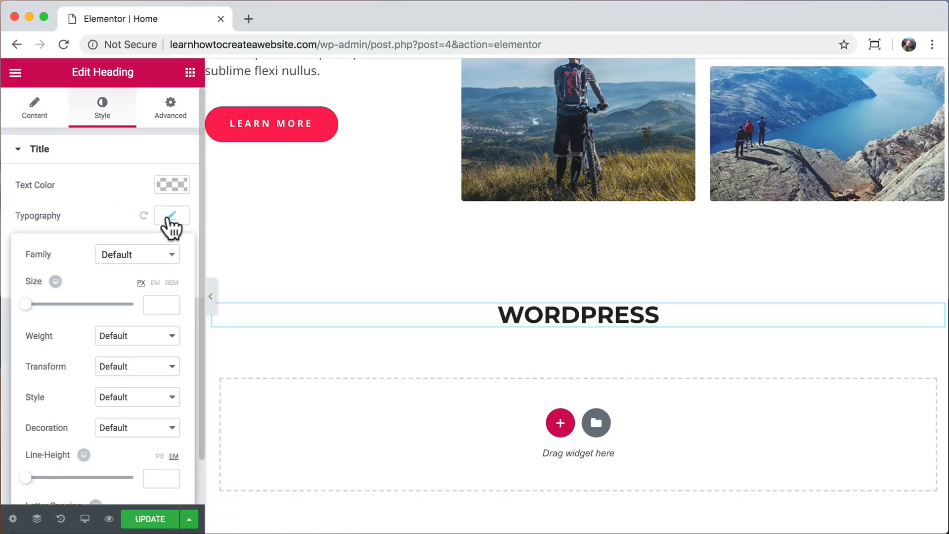
pyautogui.click(167, 267)
pyautogui.scroll(-5, 143, 361)
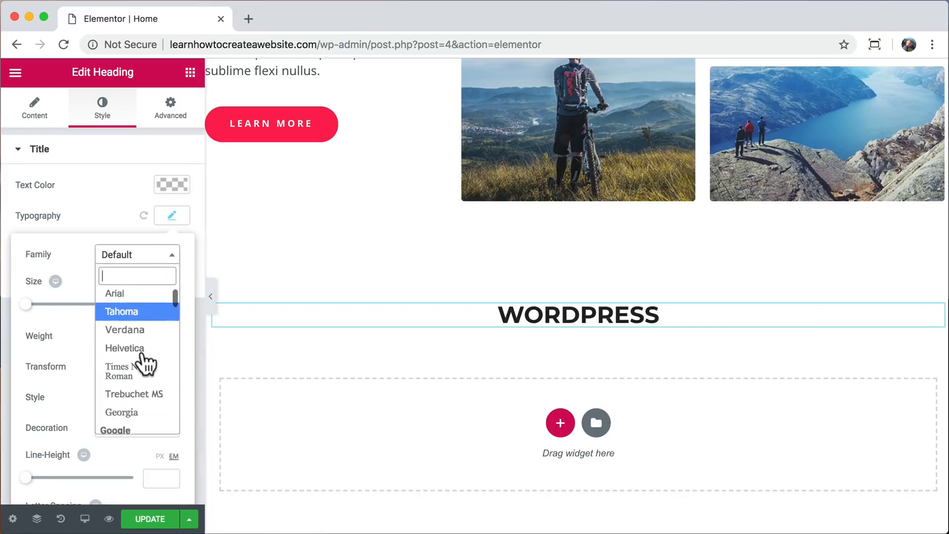
pyautogui.write('per')
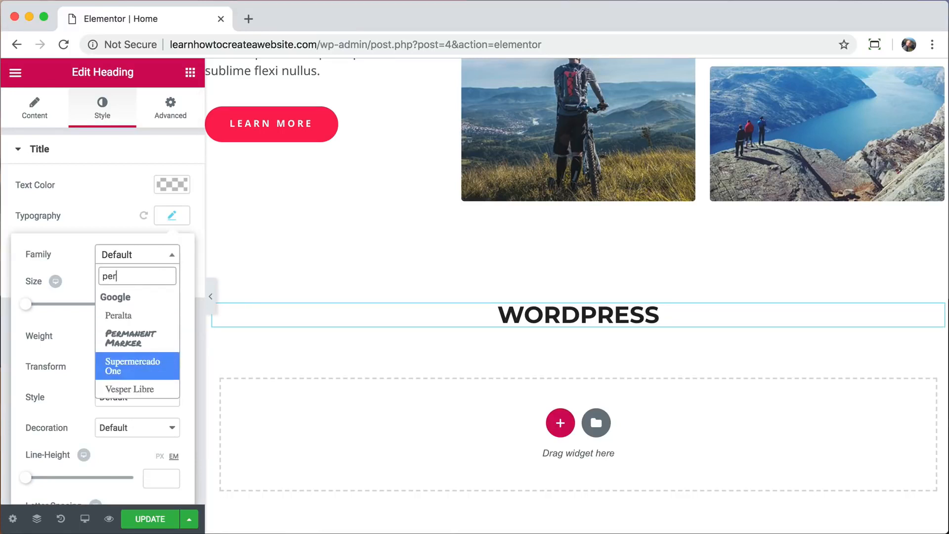
pyautogui.click(137, 338)
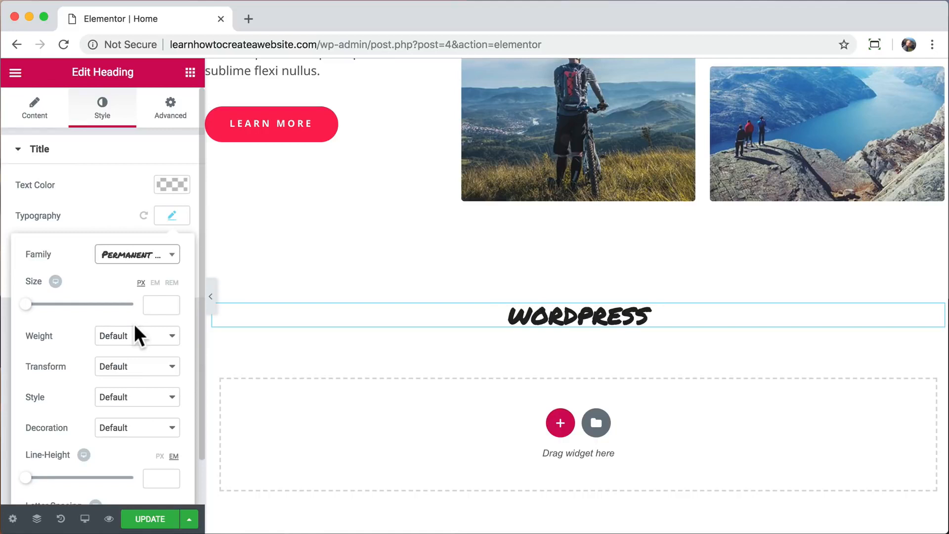
pyautogui.moveTo(27, 305); pyautogui.dragTo(73, 307)
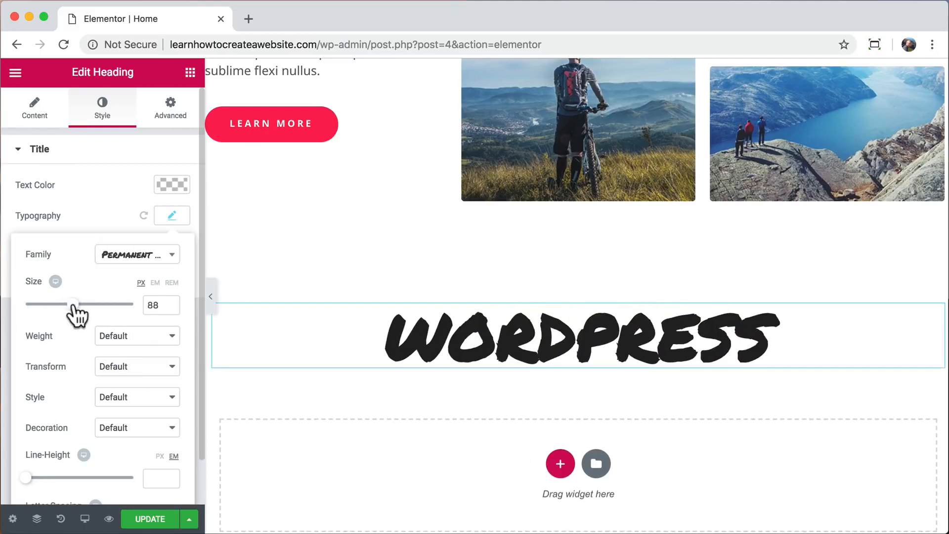
pyautogui.click(160, 264)
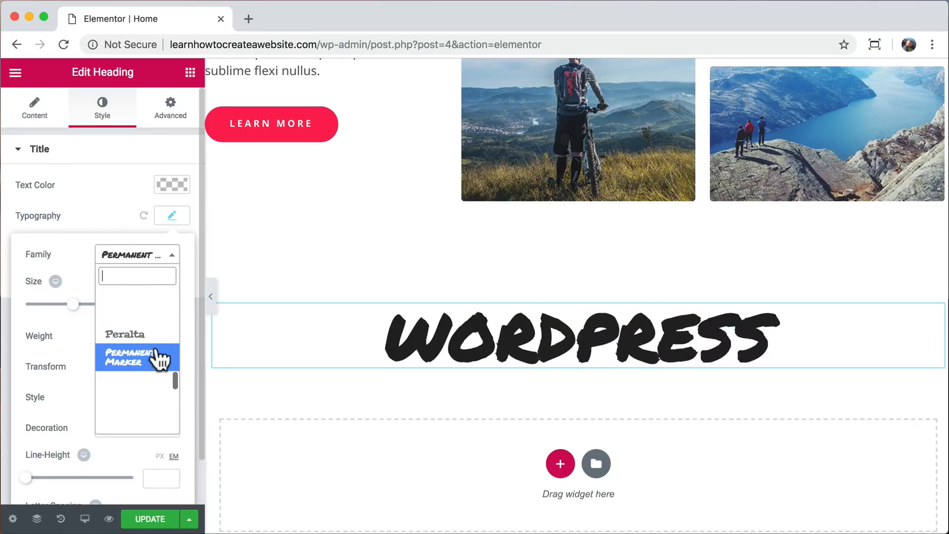
pyautogui.click(139, 338)
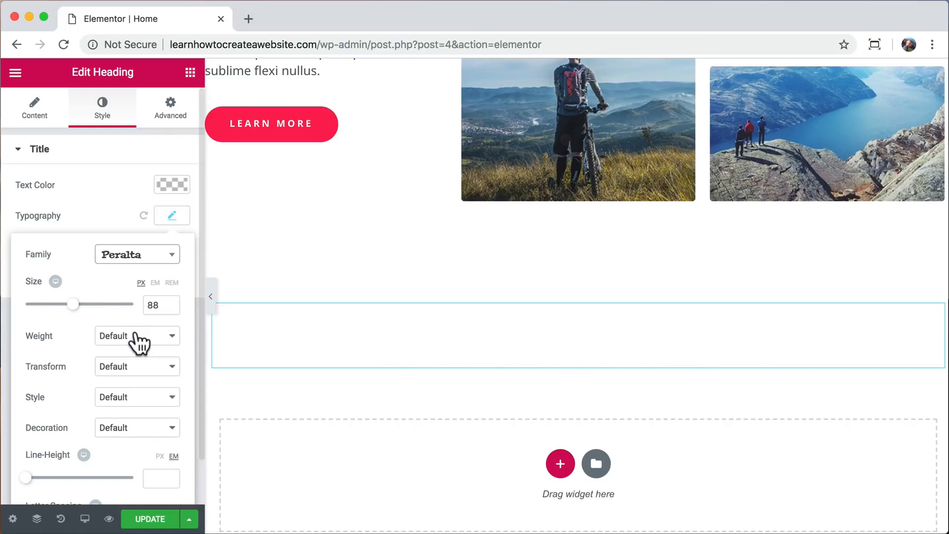
pyautogui.click(163, 262)
pyautogui.scroll(-3, 156, 376)
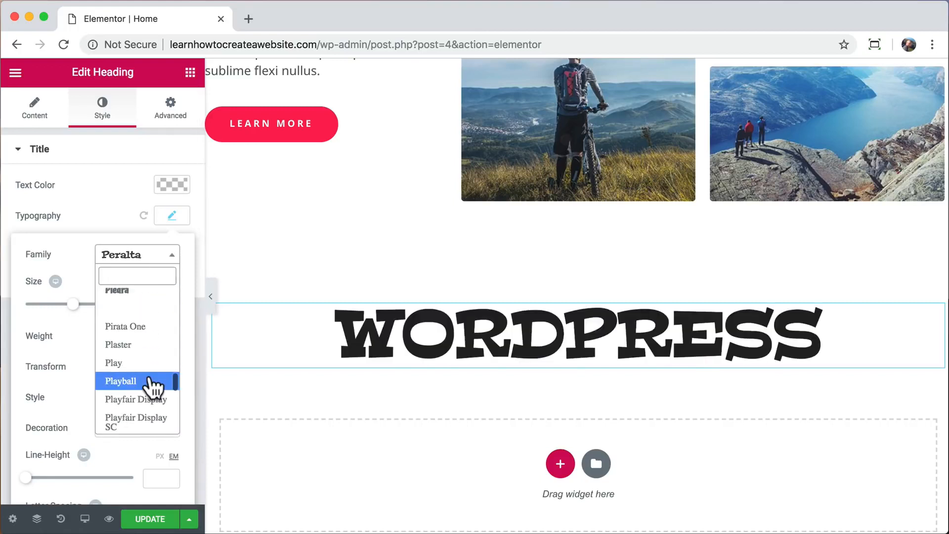
pyautogui.scroll(-3, 148, 356)
pyautogui.write('lat')
pyautogui.click(130, 348)
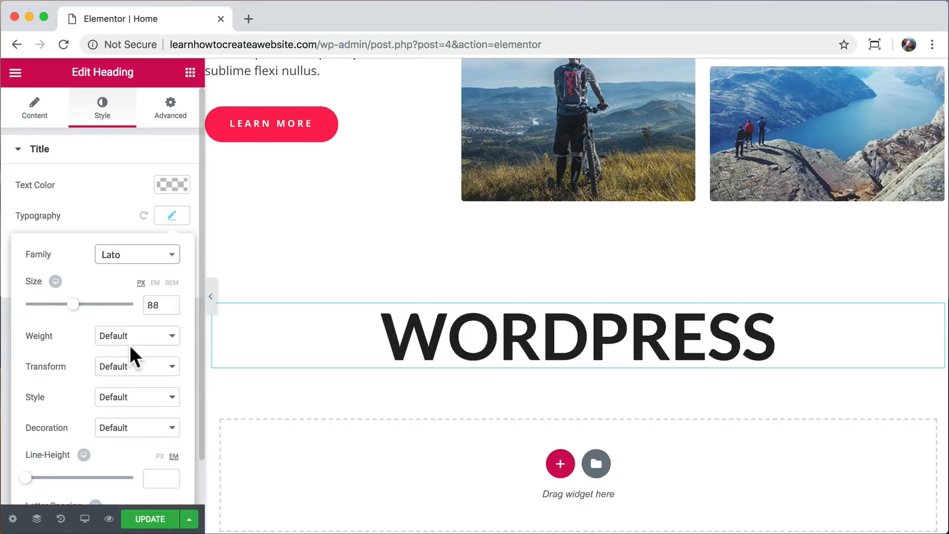
# Set the WORDPRESS heading to 100 px with a bold 700 weight.
pyautogui.doubleClick(153, 305)
pyautogui.write('100')
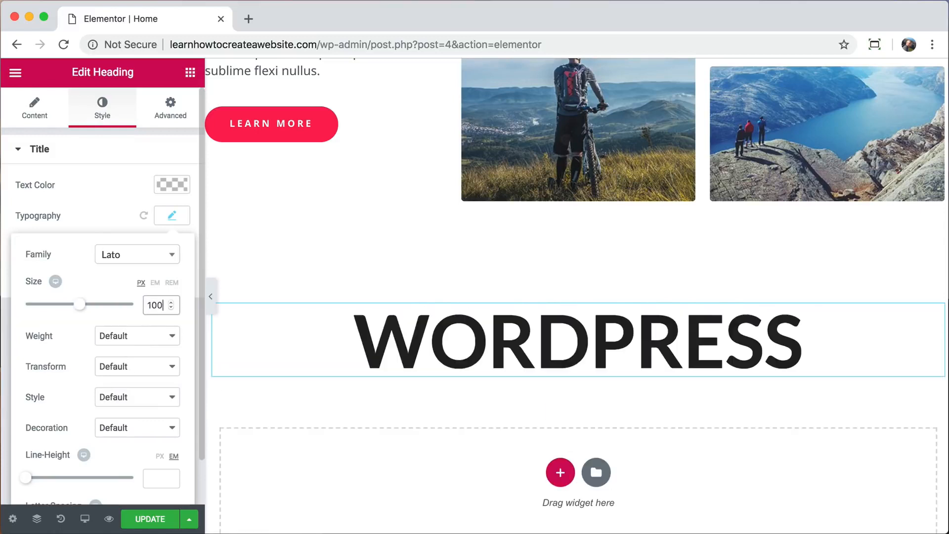
pyautogui.click(144, 331)
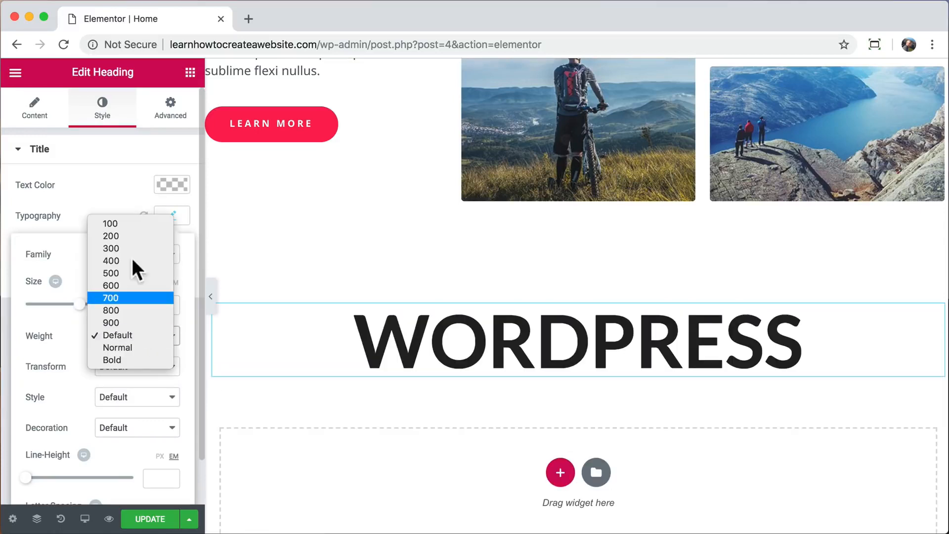
pyautogui.click(132, 223)
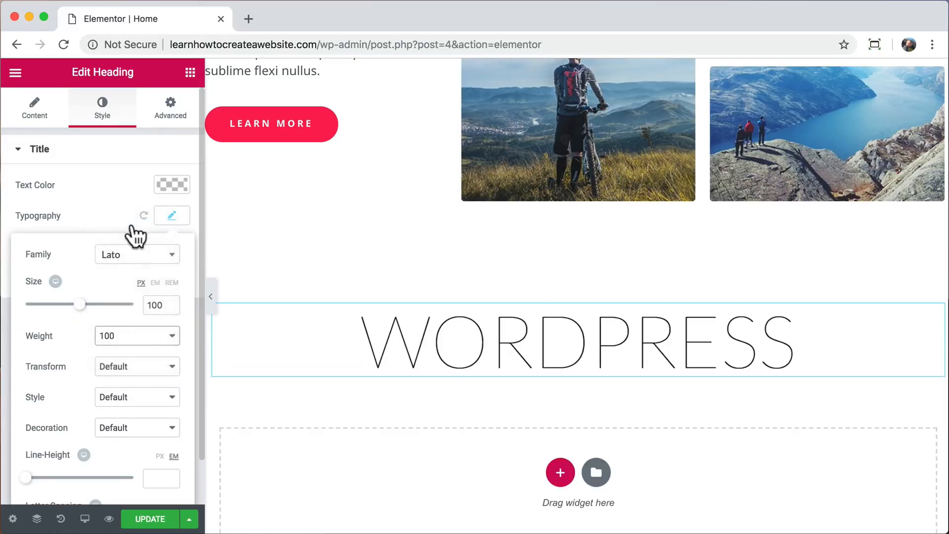
pyautogui.click(157, 339)
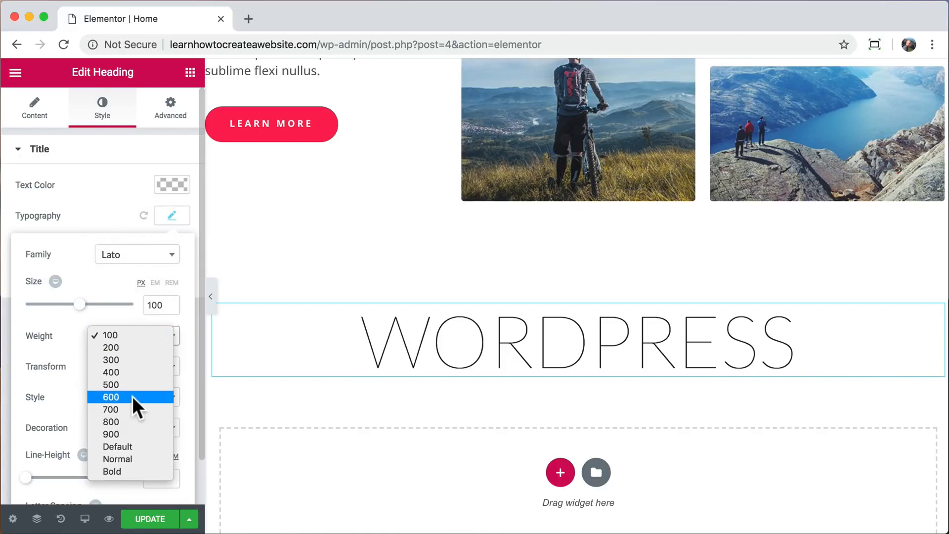
pyautogui.click(124, 411)
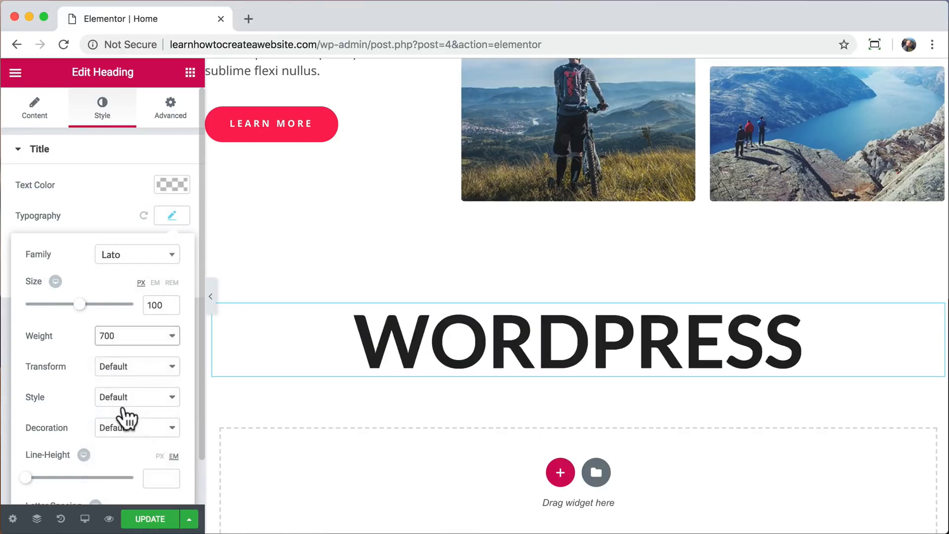
pyautogui.click(190, 72)
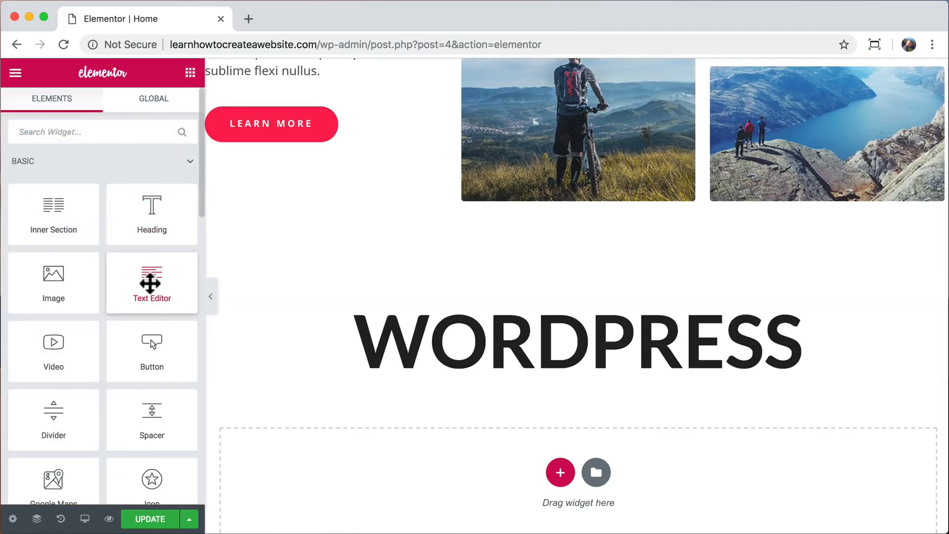
# Add a centred 20 px tagline 'you are in control of everything, perfect' under WORDPRESS.
pyautogui.moveTo(148, 279); pyautogui.dragTo(524, 366)
pyautogui.moveTo(49, 475); pyautogui.dragTo(9, 343)
pyautogui.write('you are in control of everything, perfect')
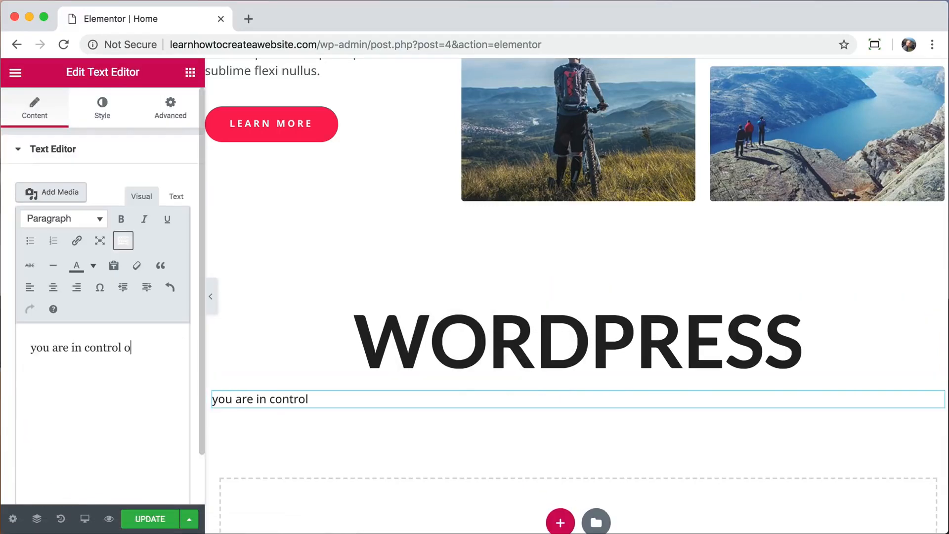
pyautogui.click(54, 287)
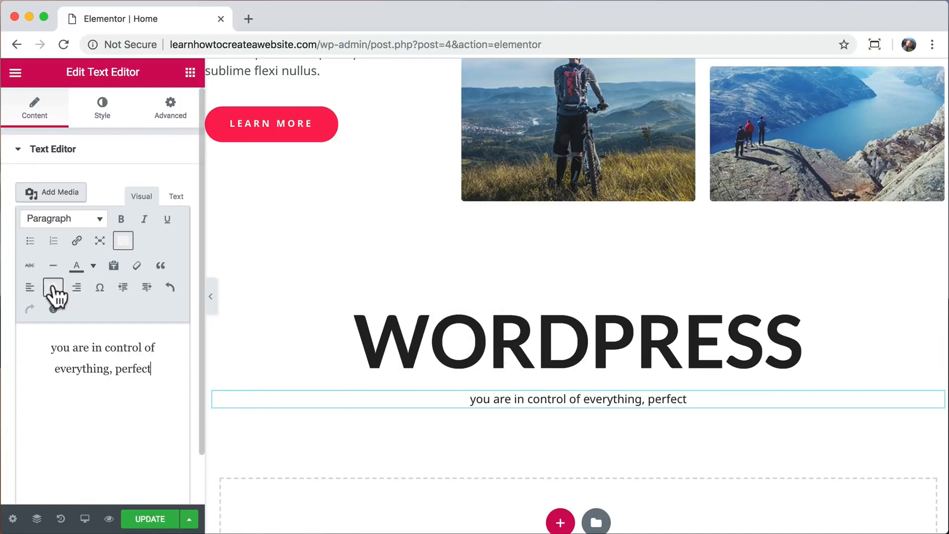
pyautogui.click(104, 106)
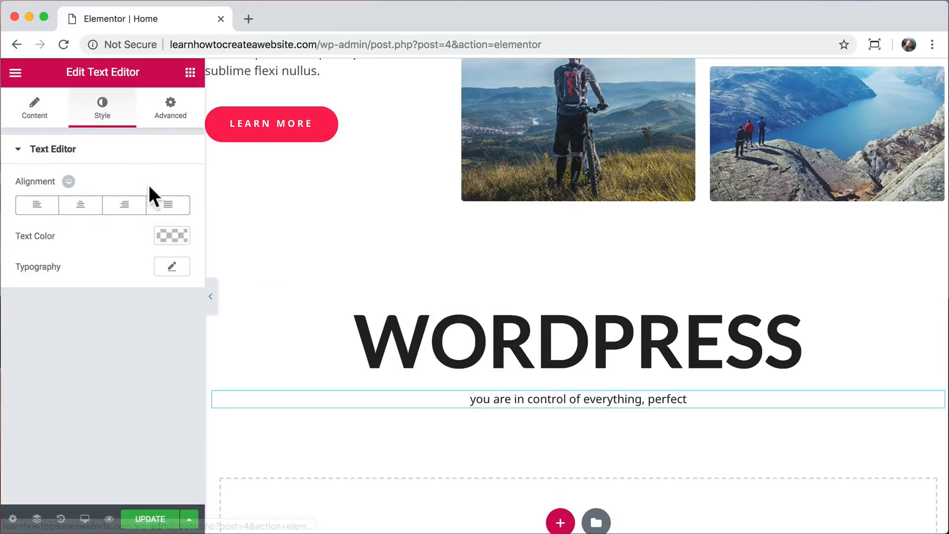
pyautogui.click(172, 270)
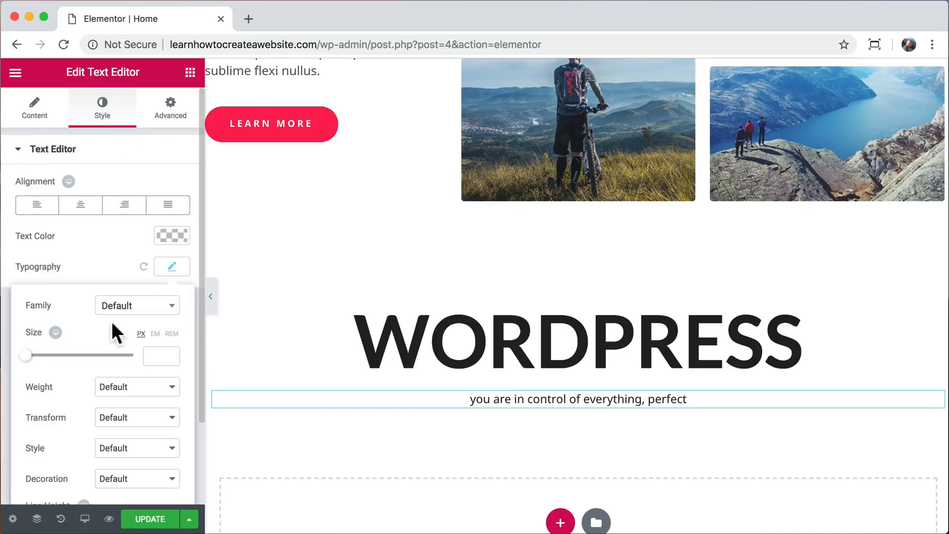
pyautogui.moveTo(28, 355); pyautogui.dragTo(38, 355)
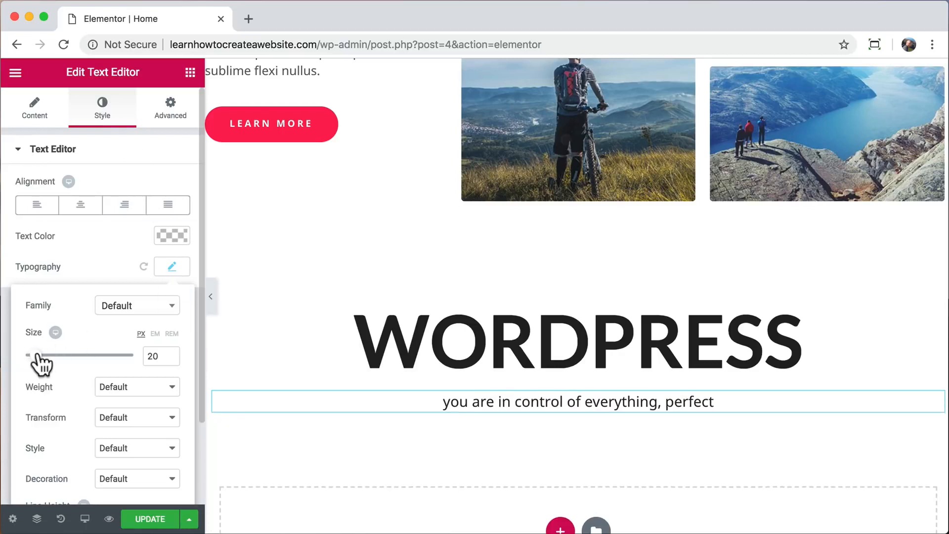
# Duplicate the LEARN MORE button below the tagline, centre it and relabel it 'Contact us'.
pyautogui.rightClick(250, 137)
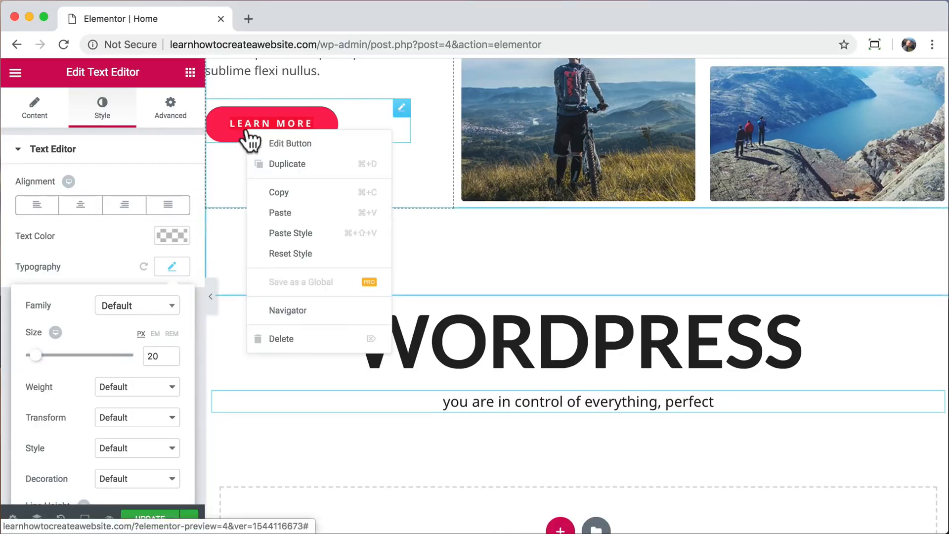
pyautogui.click(287, 161)
pyautogui.moveTo(405, 168); pyautogui.dragTo(535, 425)
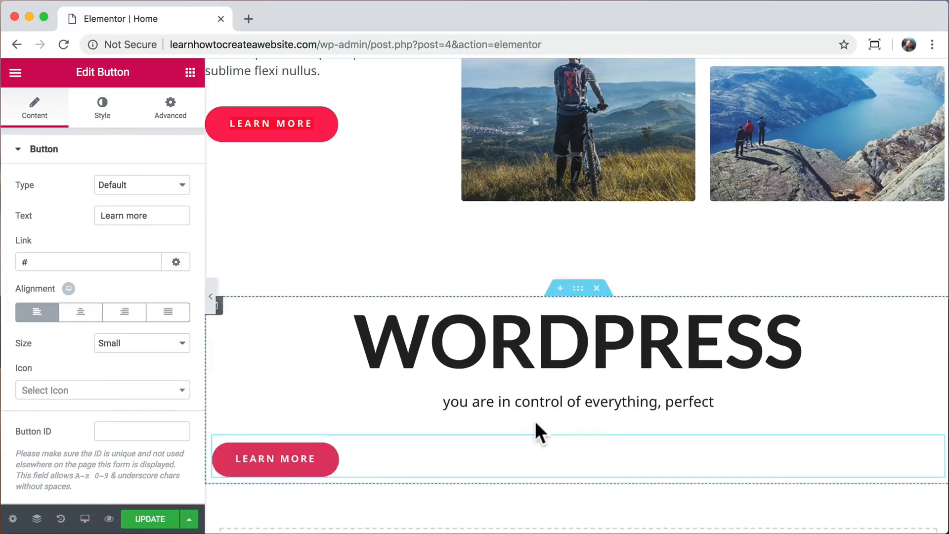
pyautogui.click(80, 311)
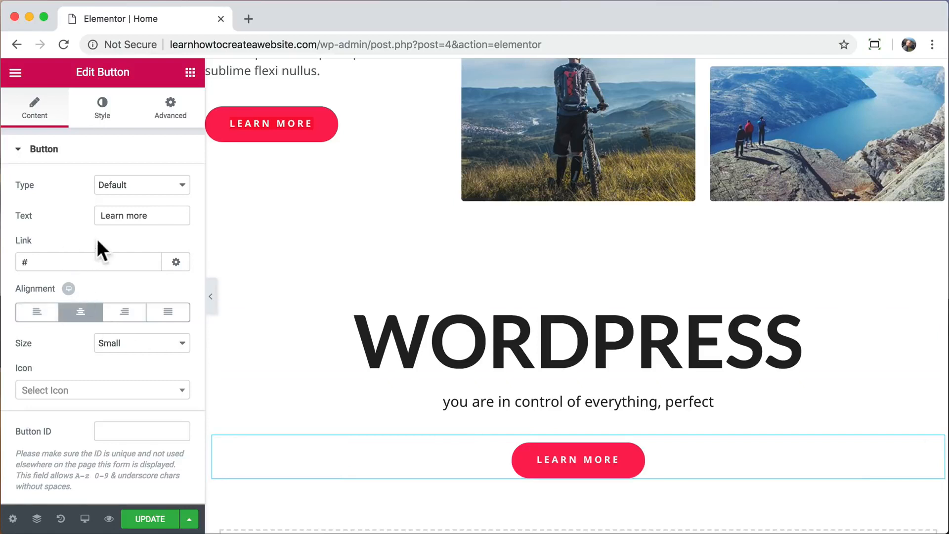
pyautogui.tripleClick(161, 214)
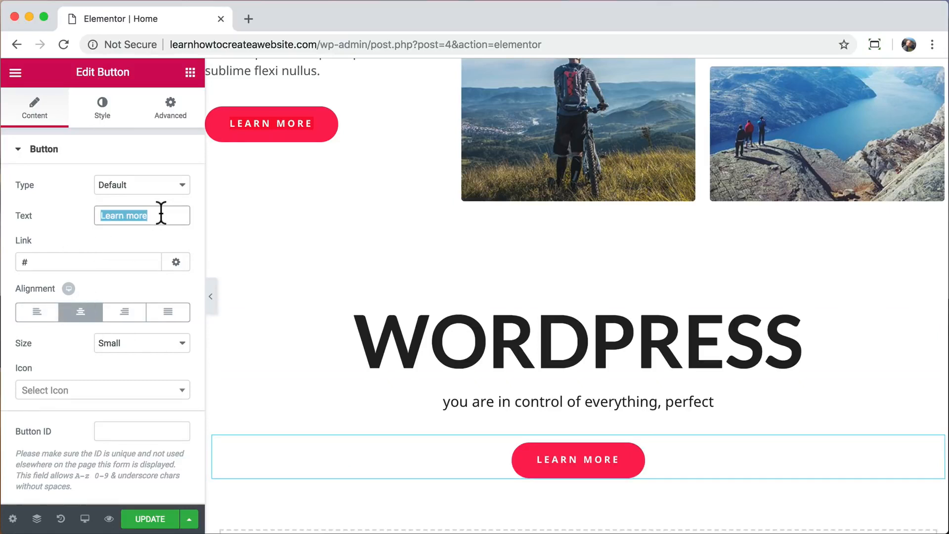
pyautogui.write('Contact us')
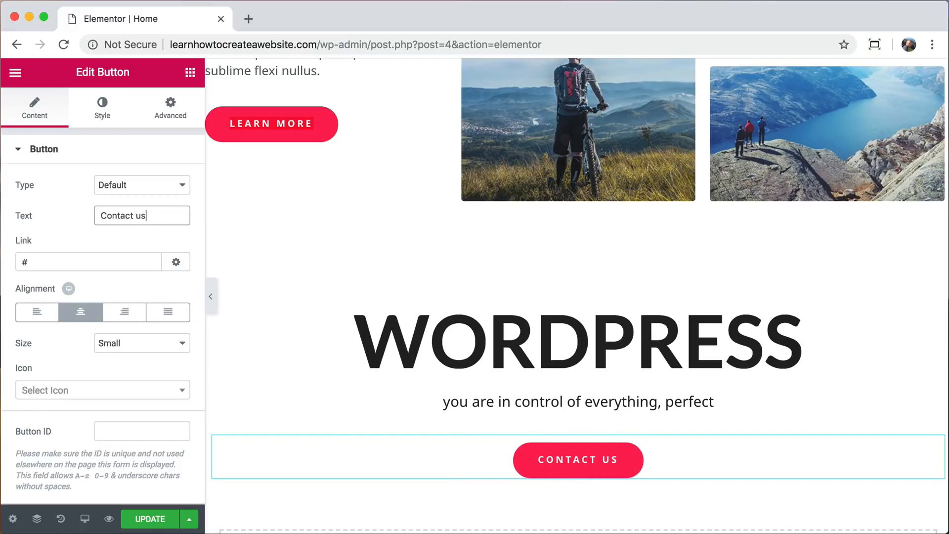
# Link the Contact us button to the Contact page and give it 25 px top padding.
pyautogui.tripleClick(59, 259)
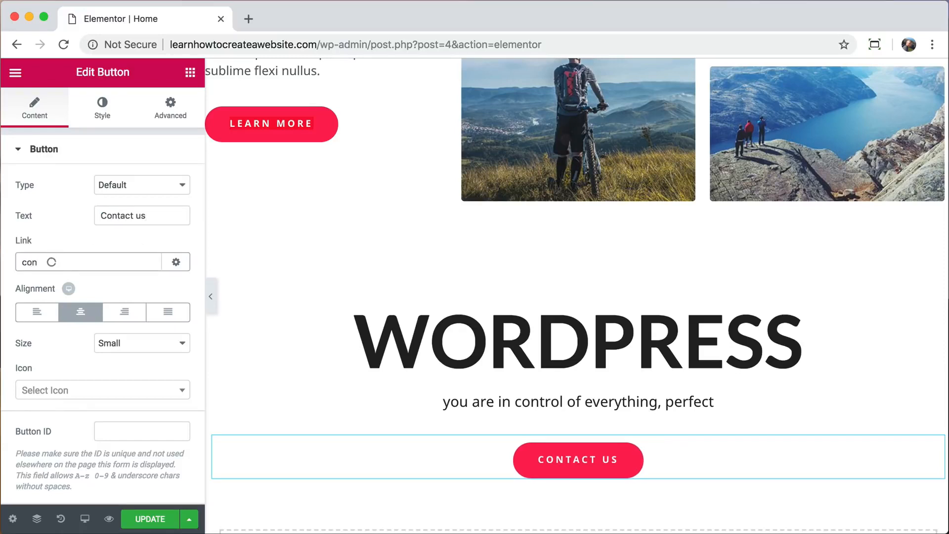
pyautogui.write('con')
pyautogui.click(52, 289)
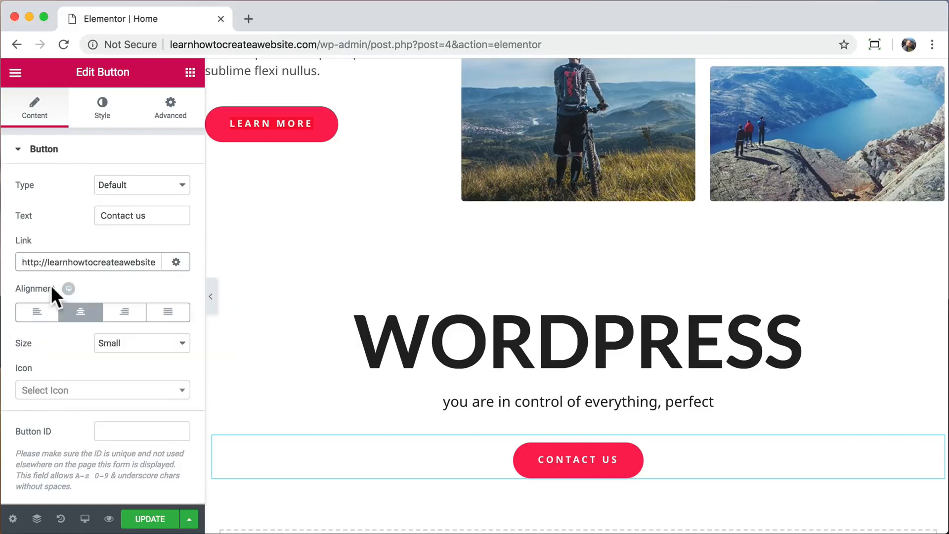
pyautogui.click(169, 128)
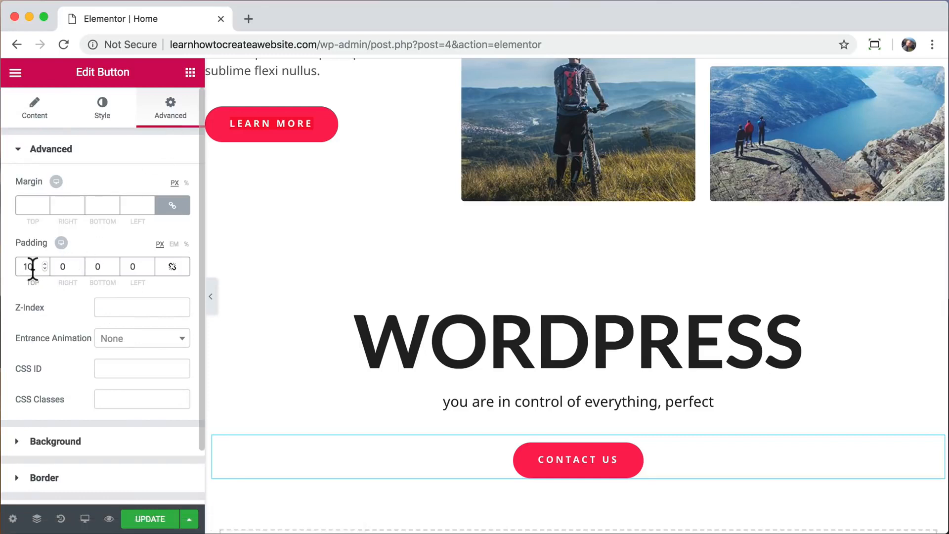
pyautogui.write('25')
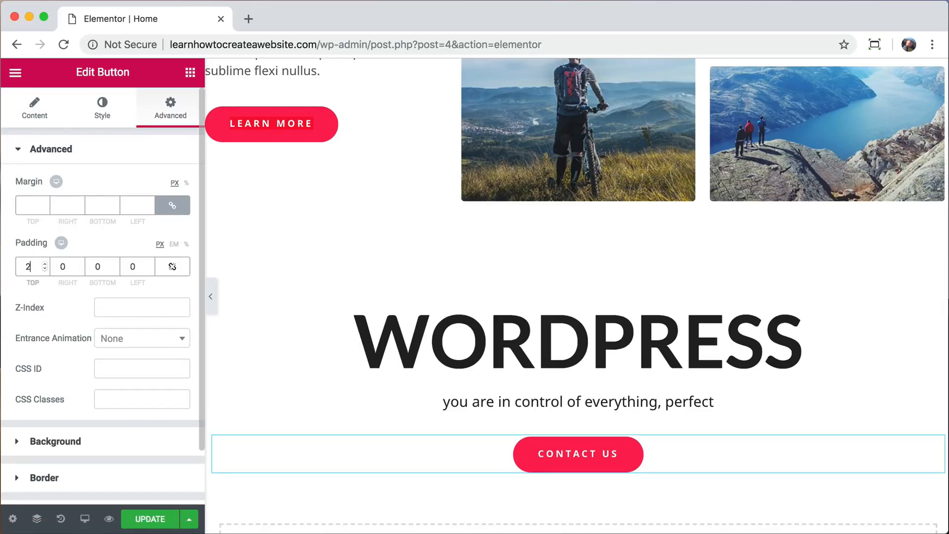
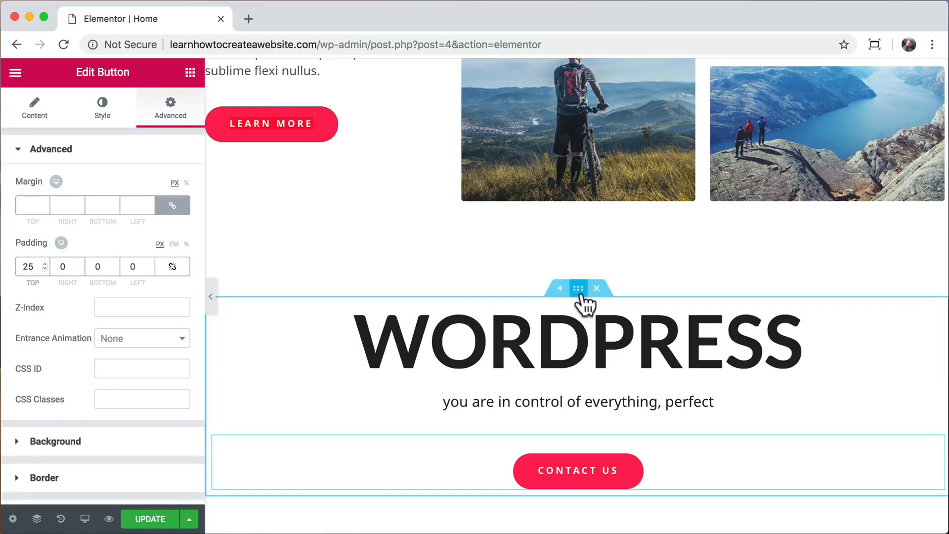
# Select the WORDPRESS section and give its background a solid blue colour.
pyautogui.click(579, 292)
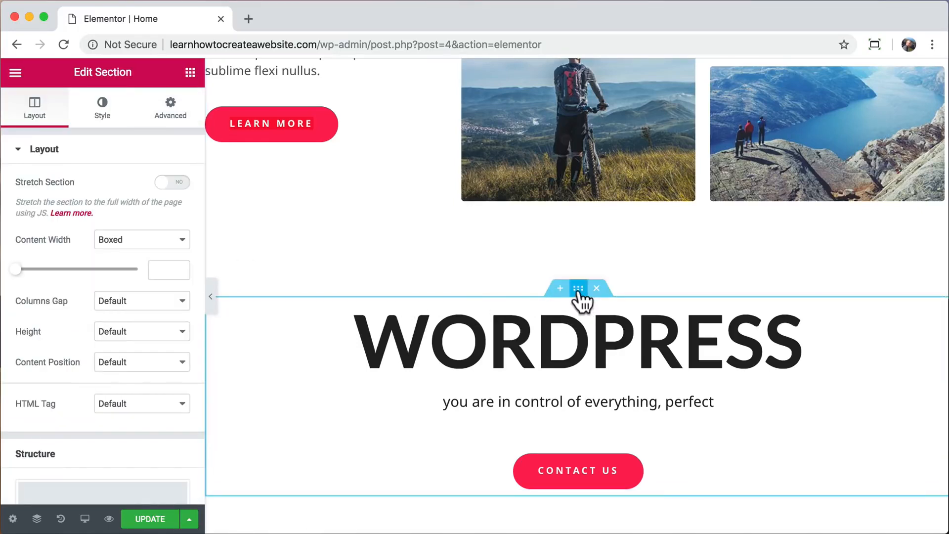
pyautogui.click(102, 106)
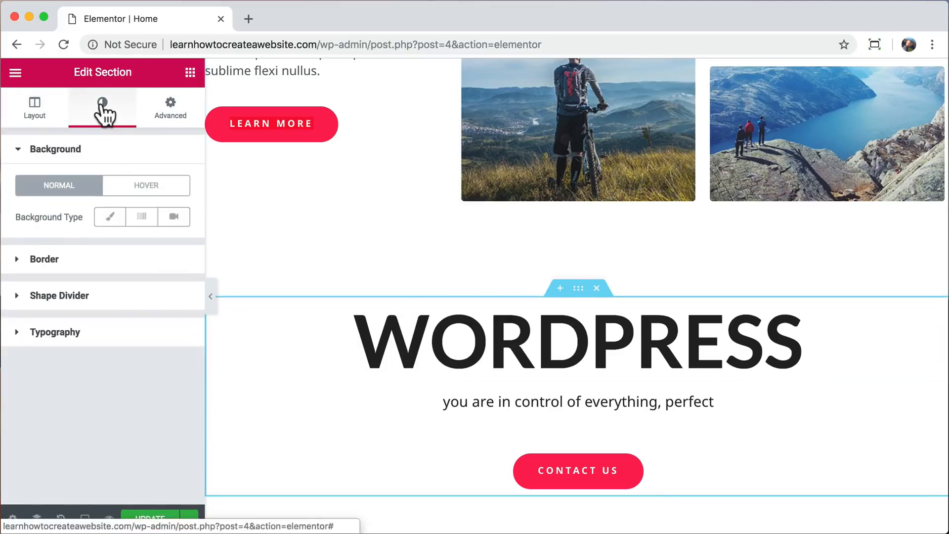
pyautogui.click(110, 222)
pyautogui.click(171, 246)
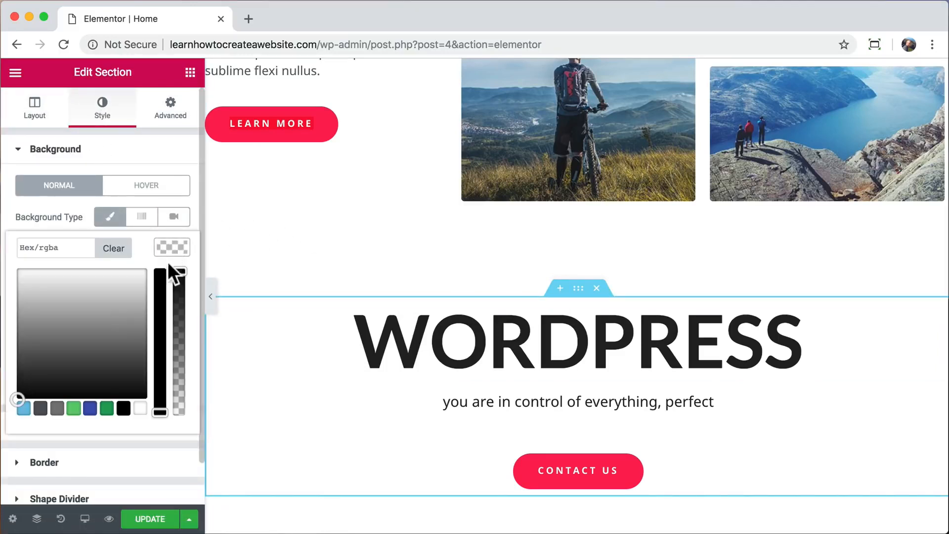
pyautogui.click(73, 407)
pyautogui.moveTo(58, 336); pyautogui.dragTo(97, 281)
# Turn the background into a blue-to-cyan gradient angled at 130.
pyautogui.click(143, 221)
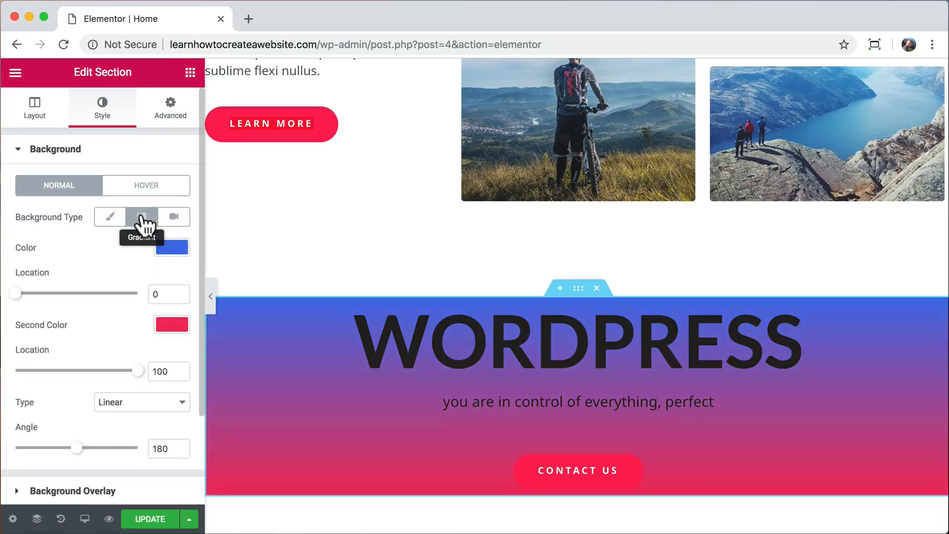
pyautogui.click(168, 327)
pyautogui.click(89, 358)
pyautogui.moveTo(90, 358)
pyautogui.mouseDown()
pyautogui.moveTo(106, 362)
pyautogui.moveTo(91, 356)
pyautogui.moveTo(86, 365)
pyautogui.mouseUp()
pyautogui.click(119, 263)
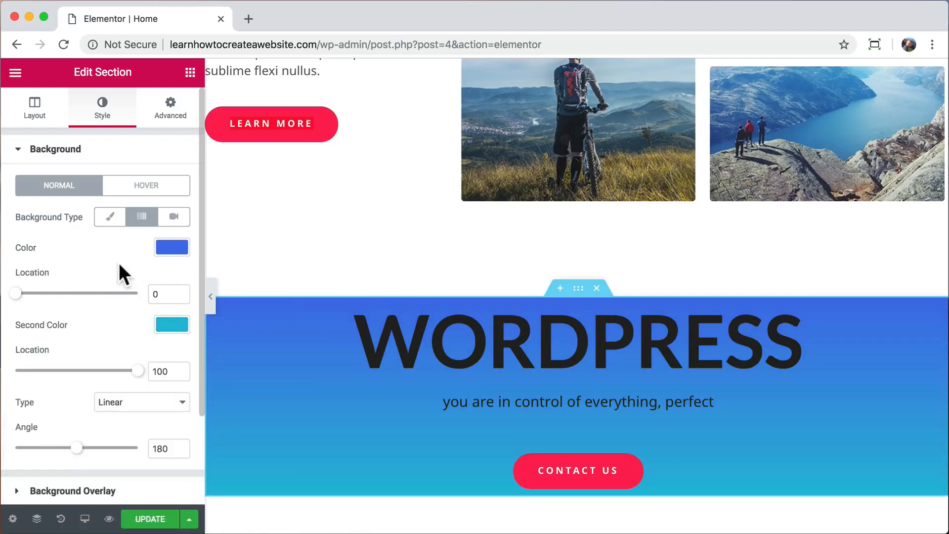
pyautogui.scroll(-1, 134, 338)
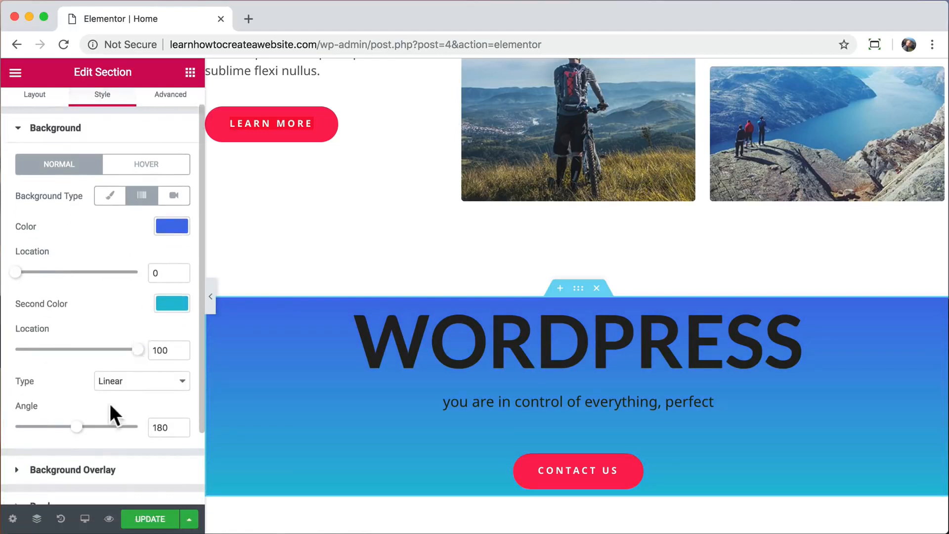
pyautogui.moveTo(74, 433)
pyautogui.mouseDown()
pyautogui.moveTo(135, 439)
pyautogui.moveTo(45, 427)
pyautogui.moveTo(8, 434)
pyautogui.moveTo(77, 434)
pyautogui.moveTo(59, 438)
pyautogui.mouseUp()
pyautogui.moveTo(133, 350)
pyautogui.mouseDown()
pyautogui.moveTo(4, 356)
pyautogui.moveTo(148, 356)
pyautogui.moveTo(25, 364)
pyautogui.moveTo(5, 358)
pyautogui.moveTo(140, 356)
pyautogui.mouseUp()
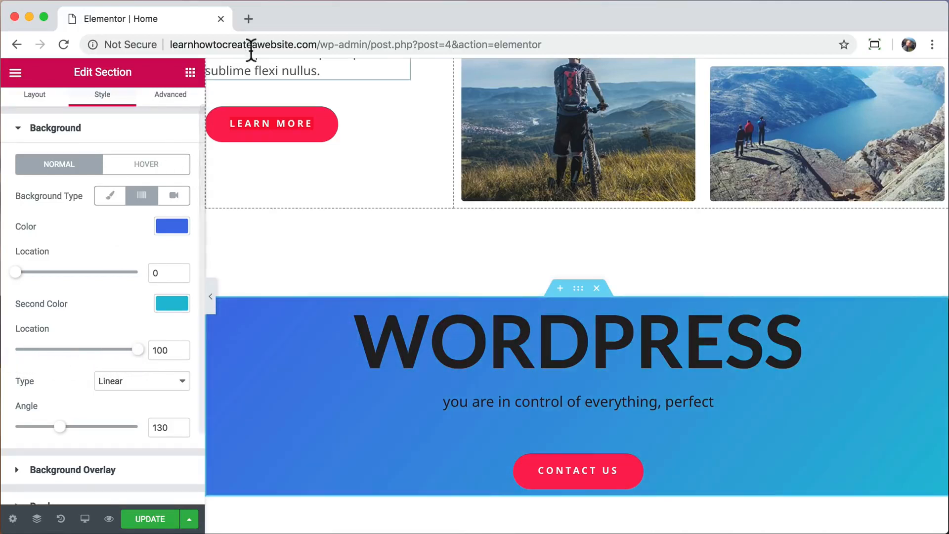
# Open pexels.com in a new tab and search for 'desert'.
pyautogui.click(247, 20)
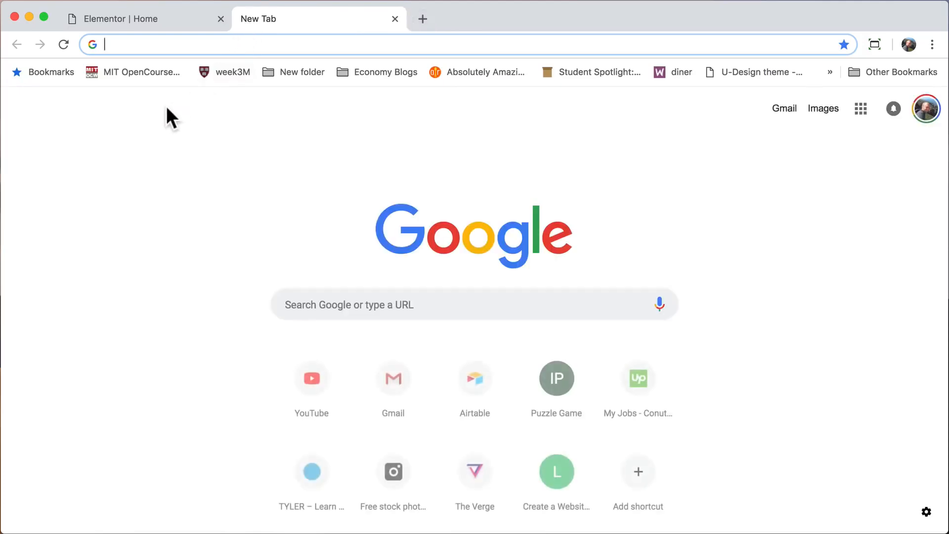
pyautogui.write('pexels.')
pyautogui.press('Return')
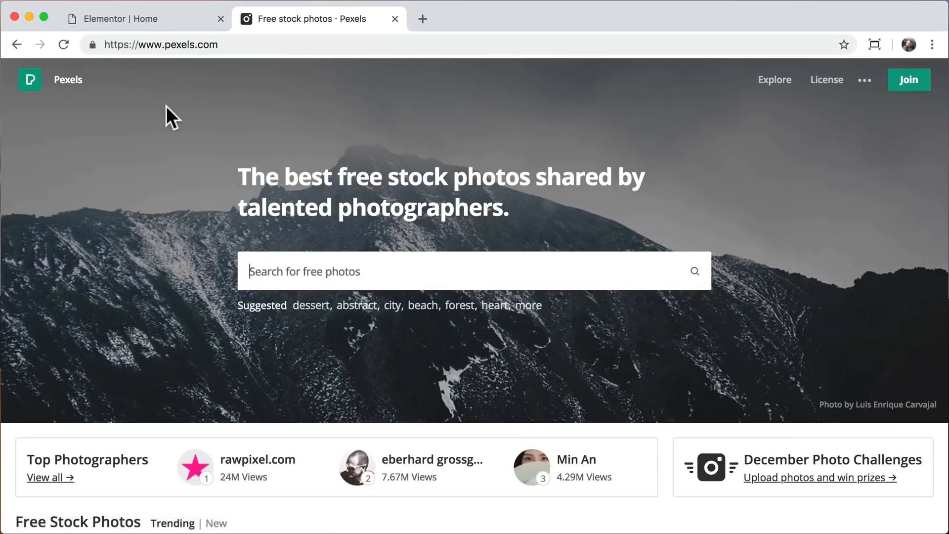
pyautogui.write('desert')
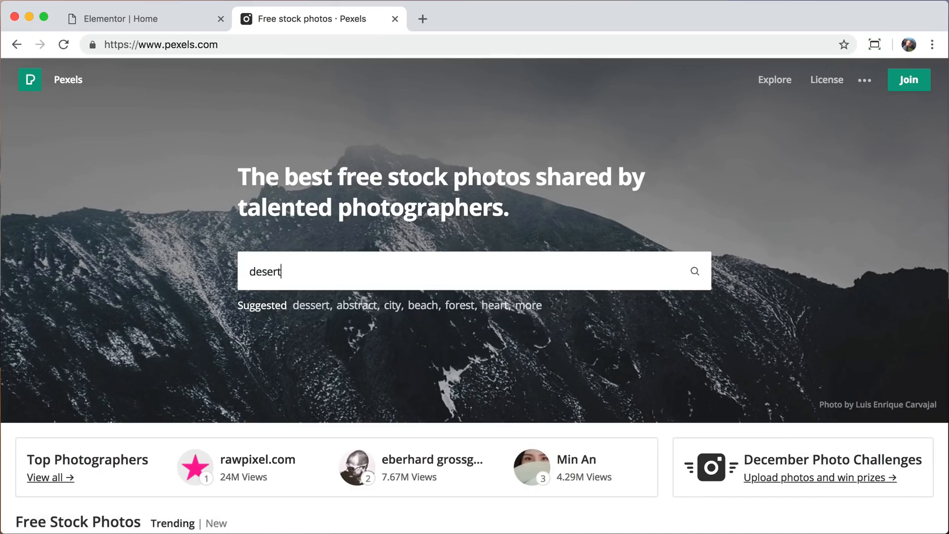
pyautogui.press('Return')
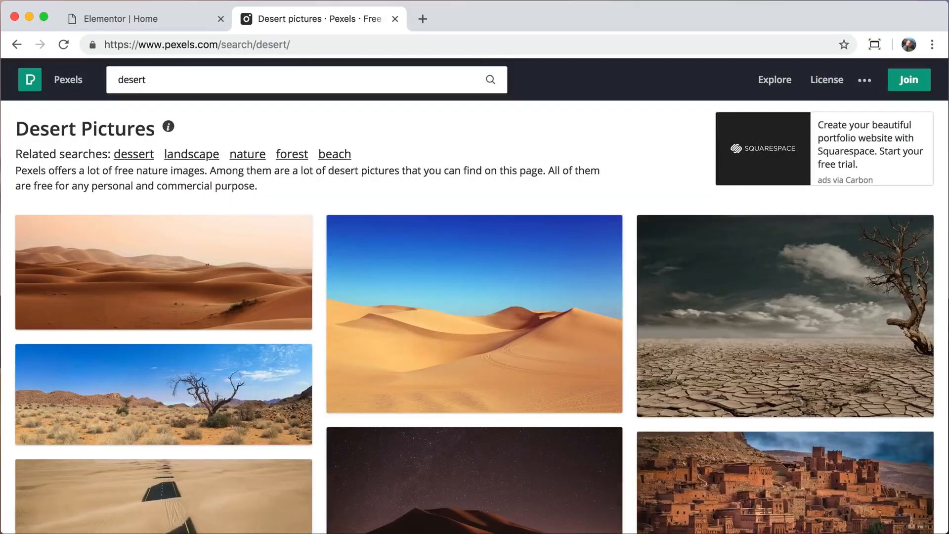
# Download the night desert photo at Large 1920 x 1106, then close the Pexels tab.
pyautogui.scroll(-3, 346, 391)
pyautogui.click(373, 399)
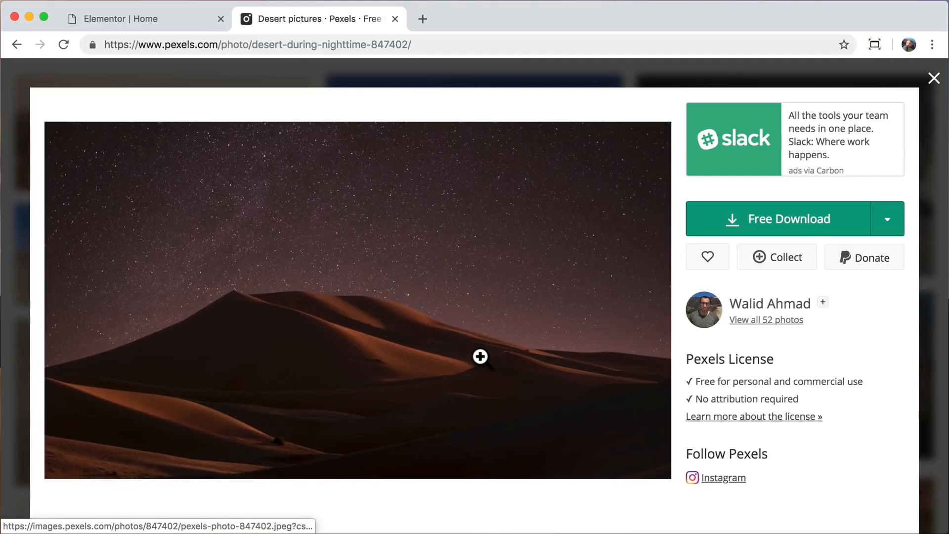
pyautogui.click(893, 228)
pyautogui.click(801, 319)
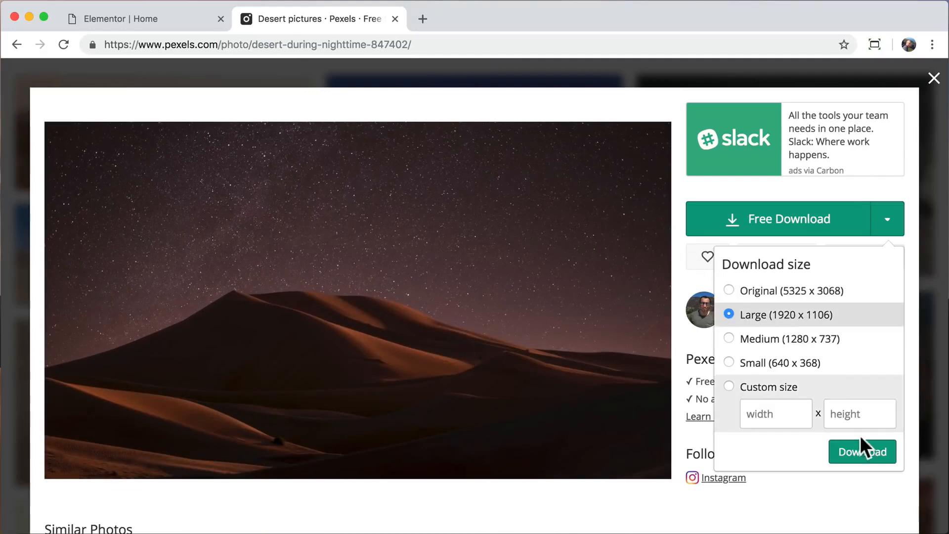
pyautogui.click(856, 453)
pyautogui.click(699, 350)
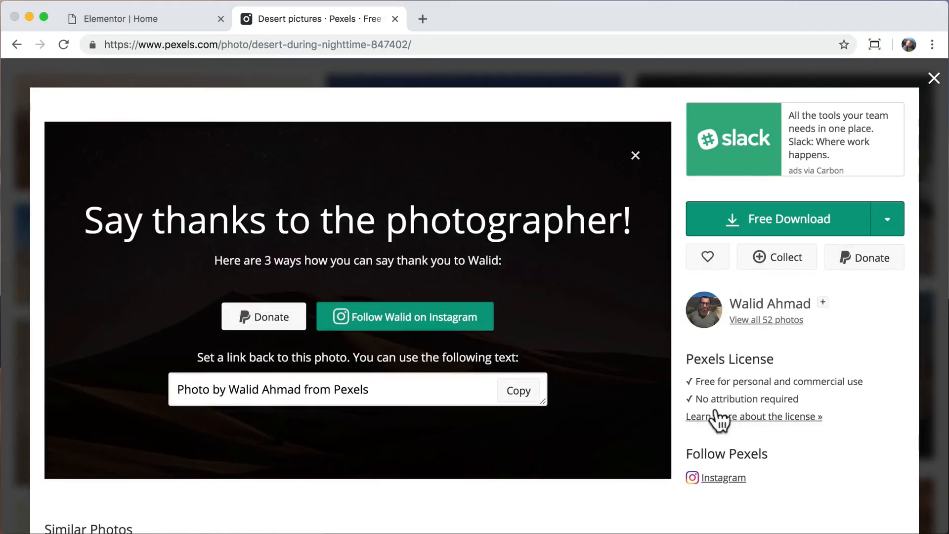
pyautogui.click(935, 515)
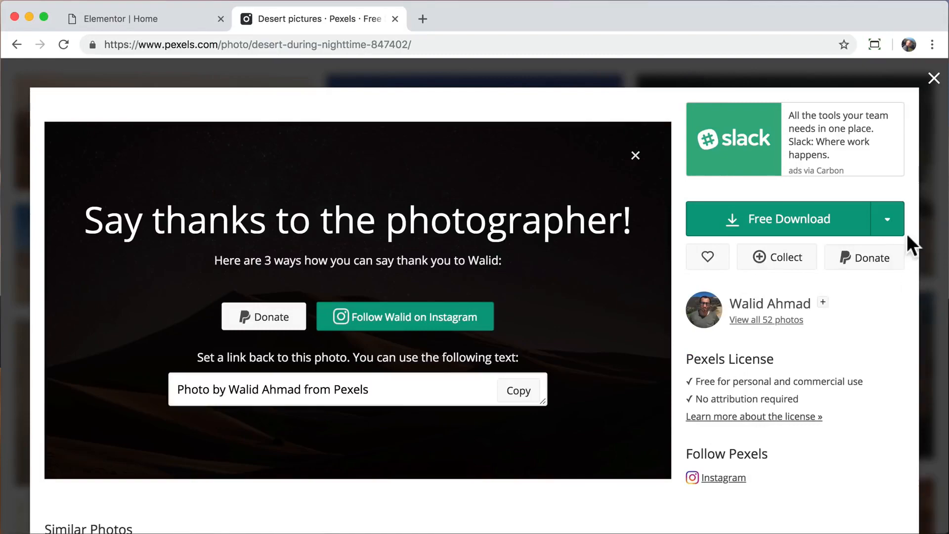
pyautogui.click(933, 78)
pyautogui.click(395, 18)
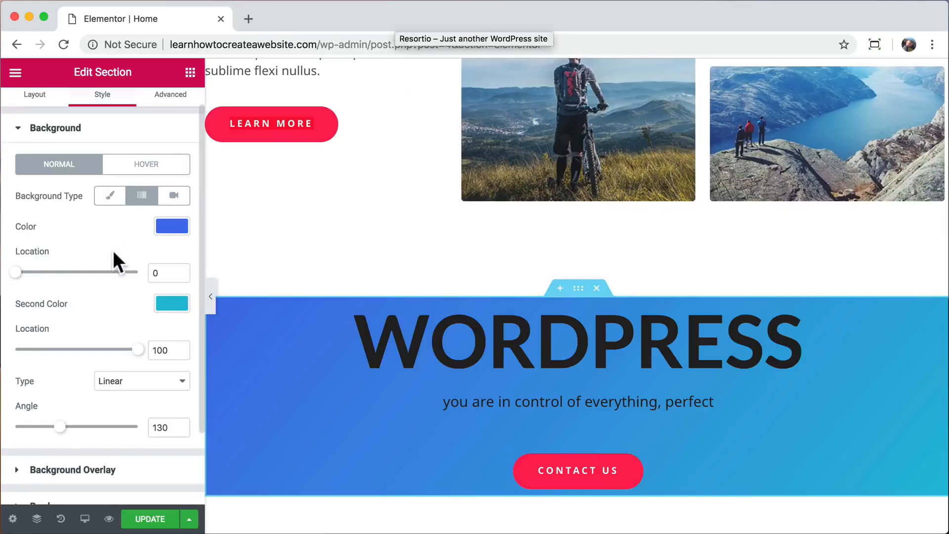
# Upload pexels-photo-847402.jpeg as the section's classic background image, sized to Cover.
pyautogui.scroll(2, 112, 250)
pyautogui.click(110, 216)
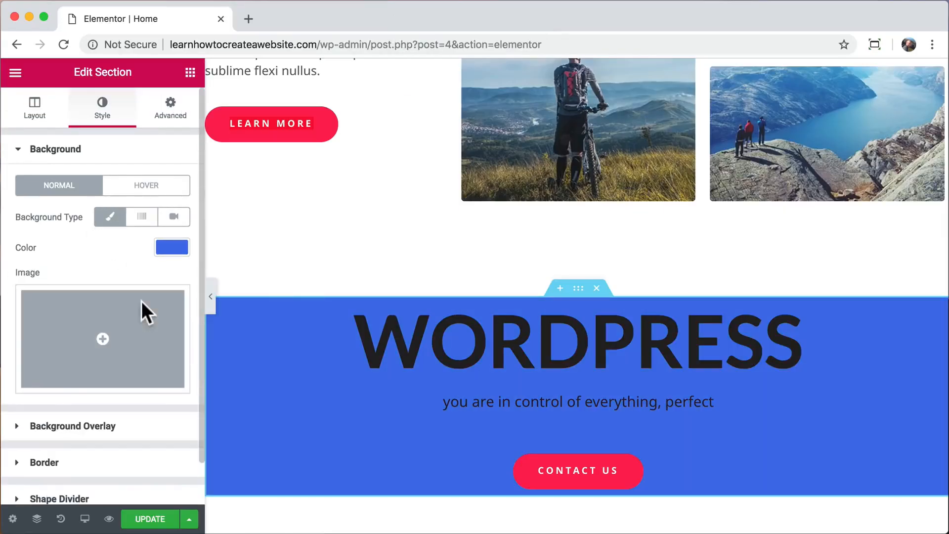
pyautogui.click(142, 311)
pyautogui.click(64, 140)
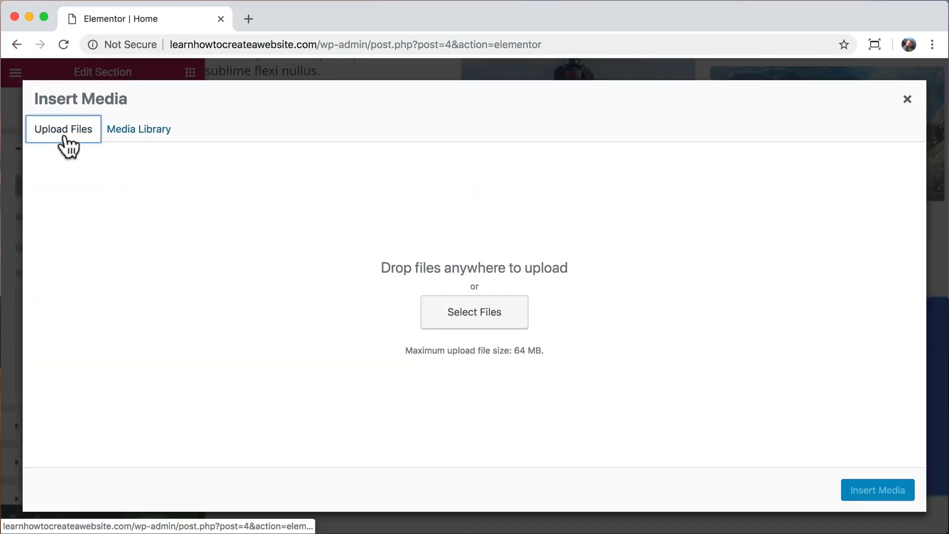
pyautogui.click(440, 315)
pyautogui.click(294, 109)
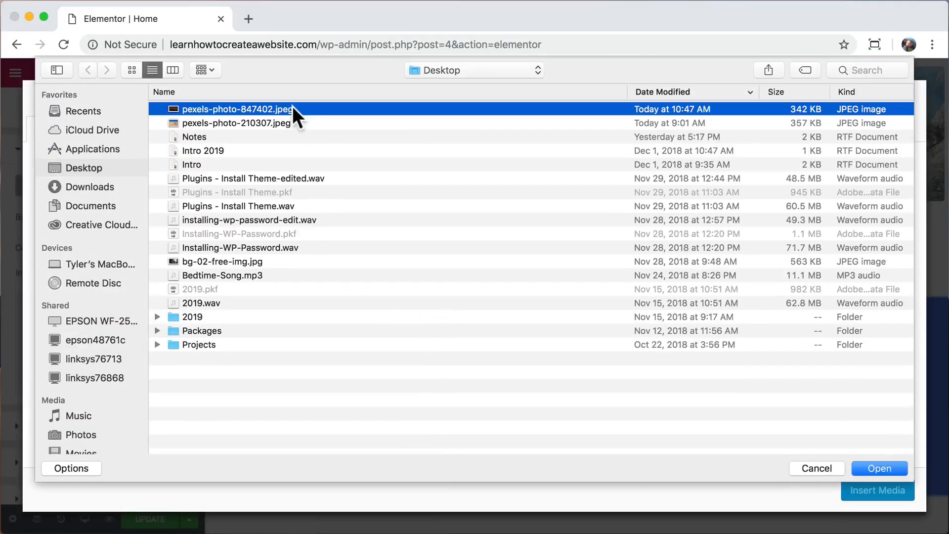
pyautogui.click(879, 468)
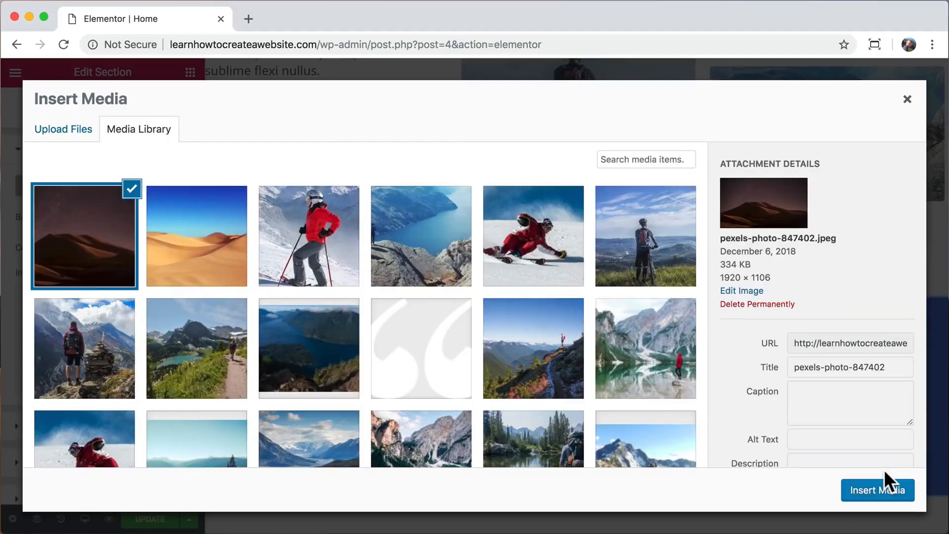
pyautogui.click(860, 494)
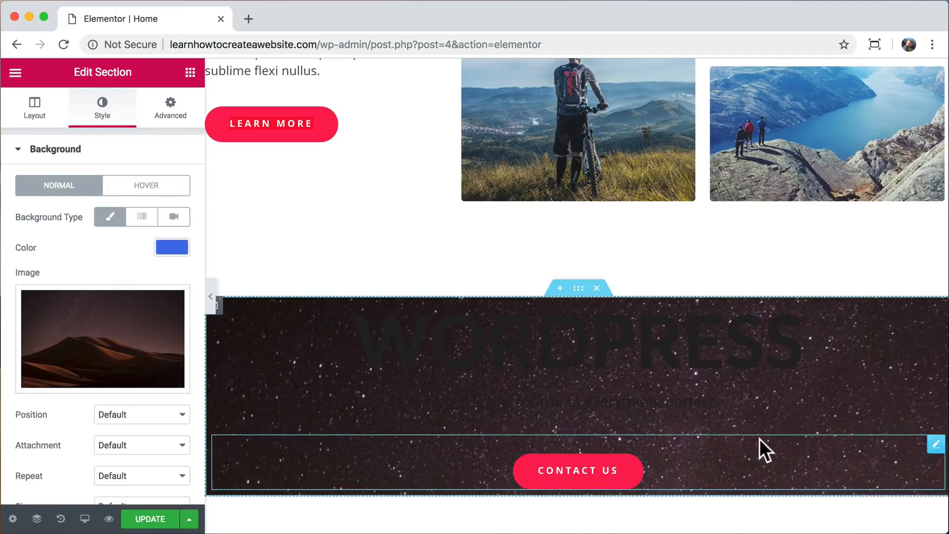
pyautogui.scroll(-3, 186, 337)
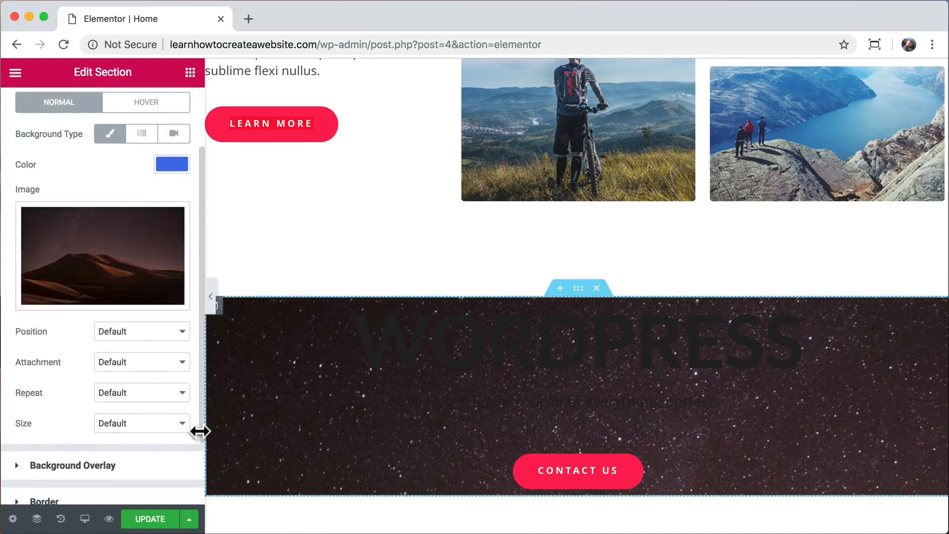
pyautogui.click(180, 424)
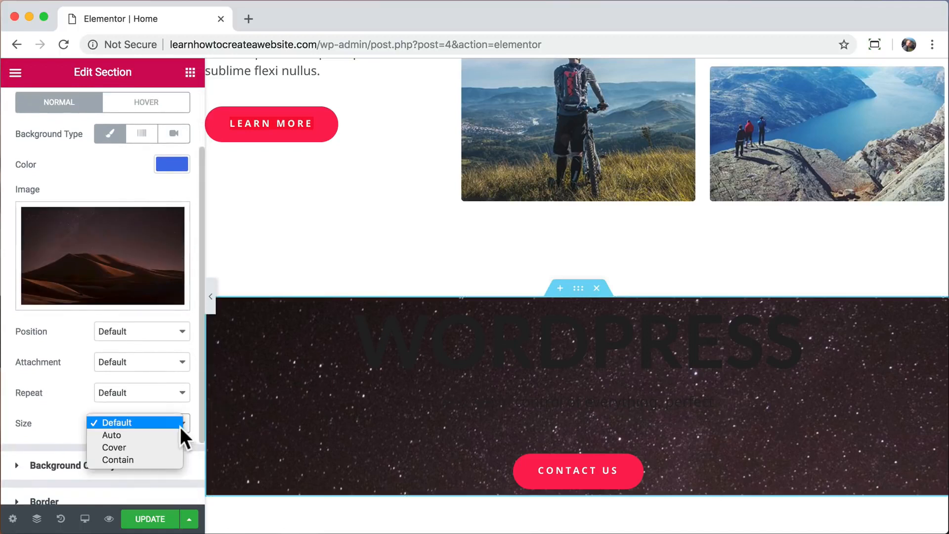
pyautogui.click(151, 448)
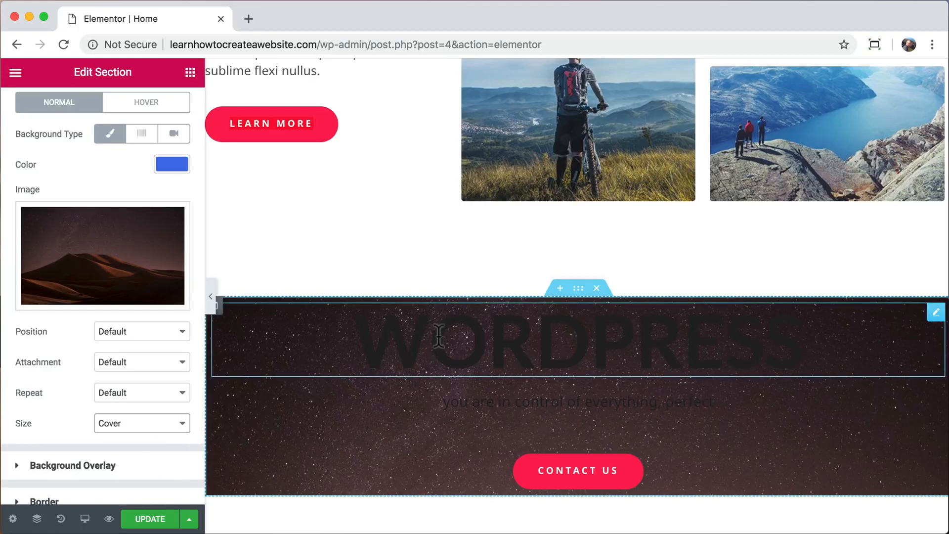
# Make the WORDPRESS heading text white.
pyautogui.click(438, 336)
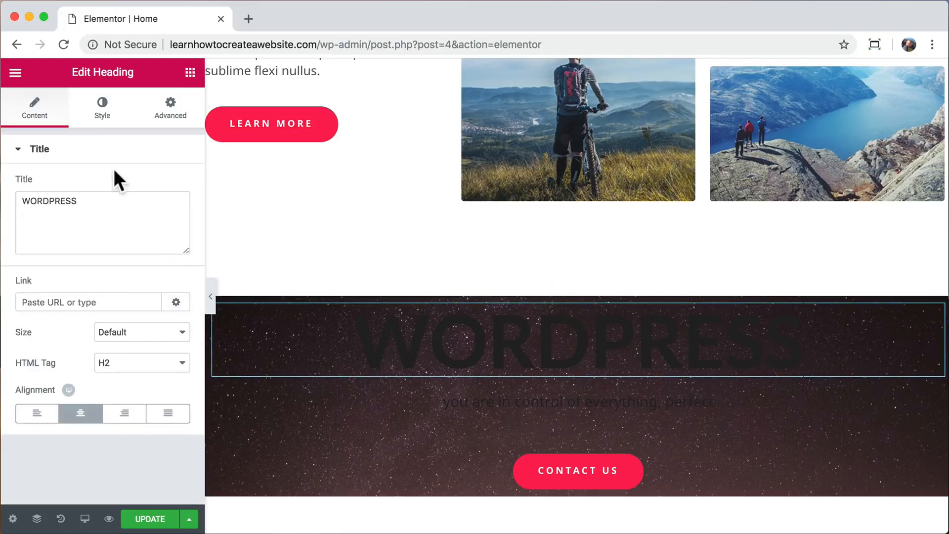
pyautogui.click(102, 110)
pyautogui.click(157, 183)
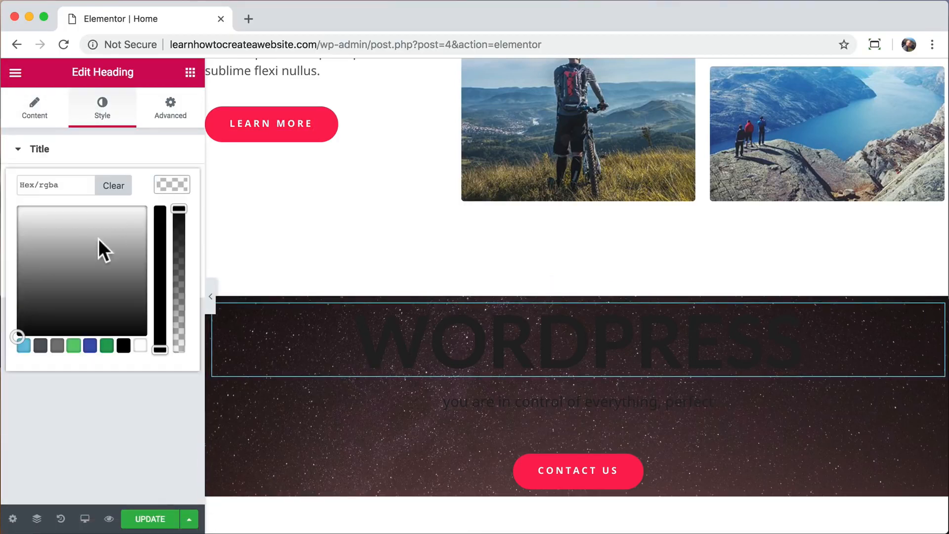
pyautogui.click(18, 207)
# Set the subtitle text colour to white (#ffffff) and select the whole WORDPRESS section.
pyautogui.click(497, 394)
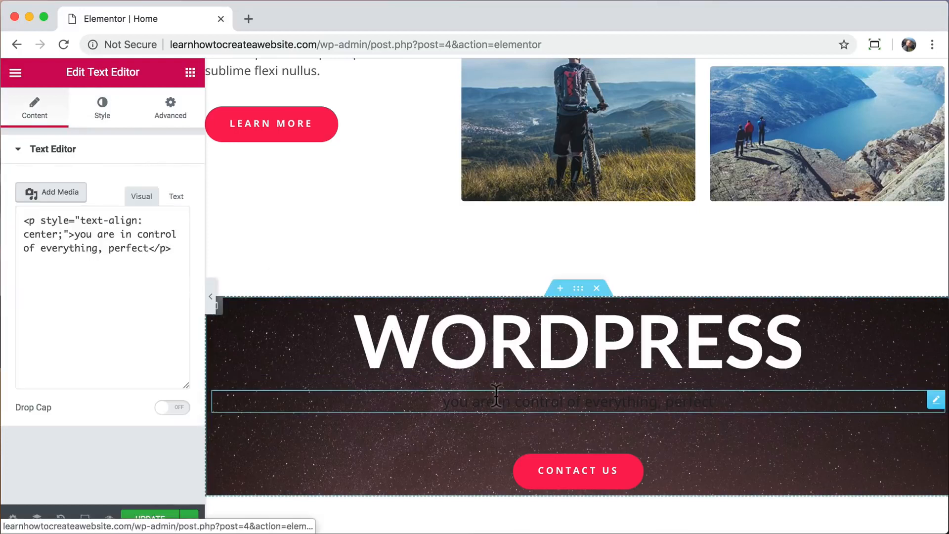
pyautogui.click(100, 118)
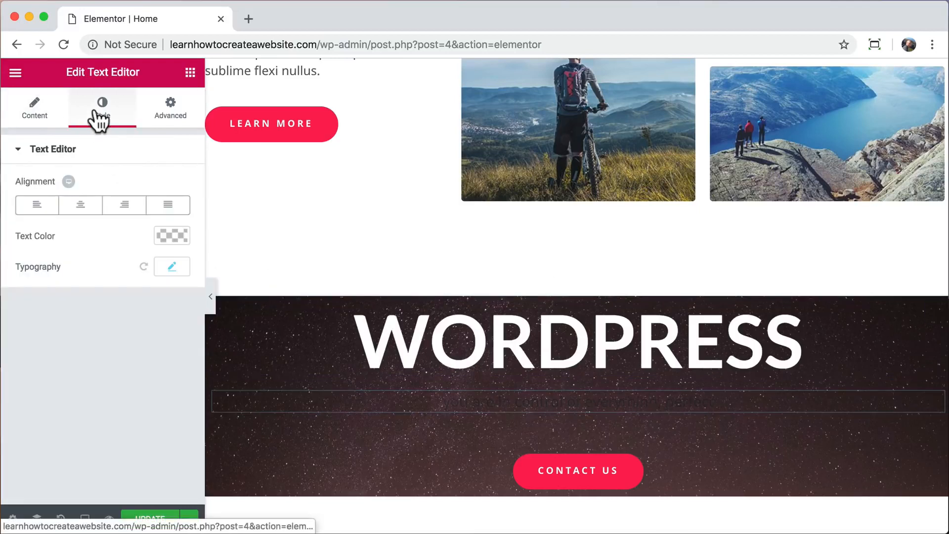
pyautogui.click(168, 235)
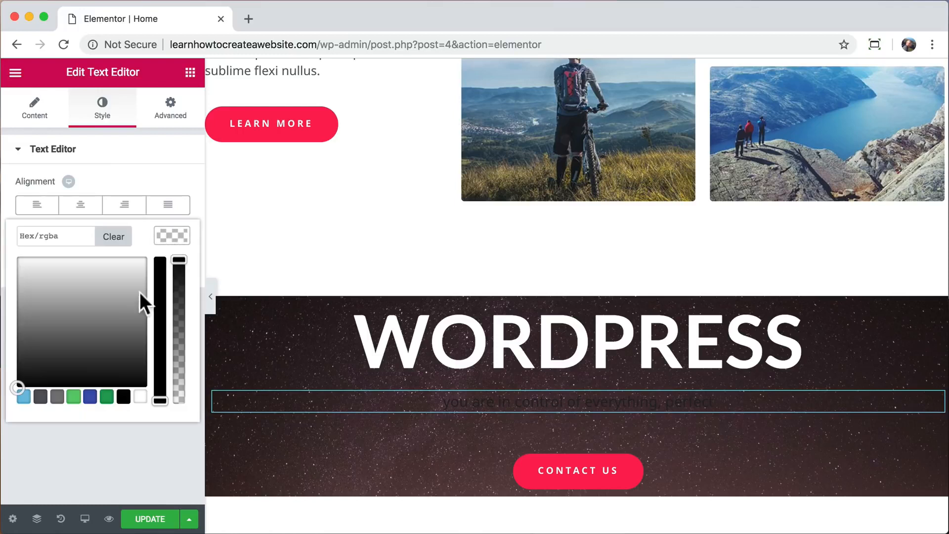
pyautogui.moveTo(99, 304); pyautogui.dragTo(4, 247)
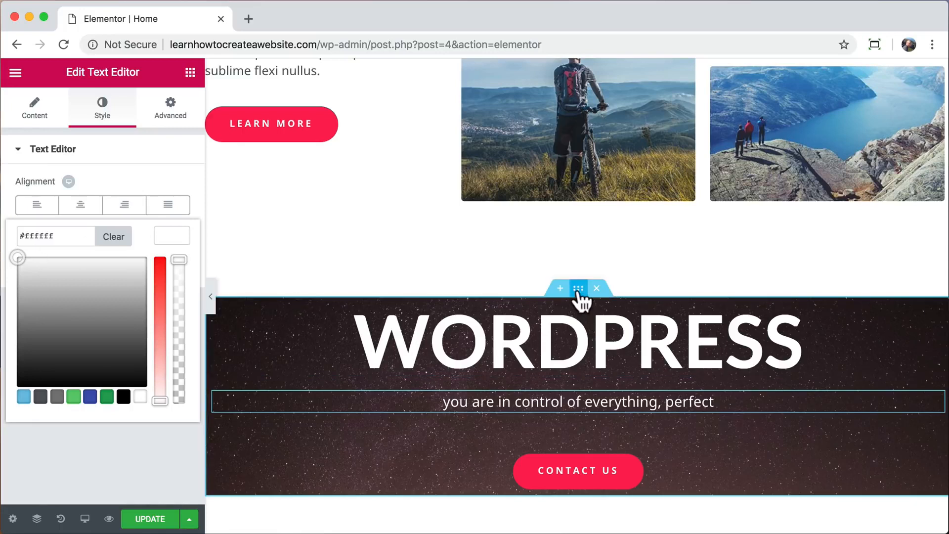
pyautogui.click(578, 289)
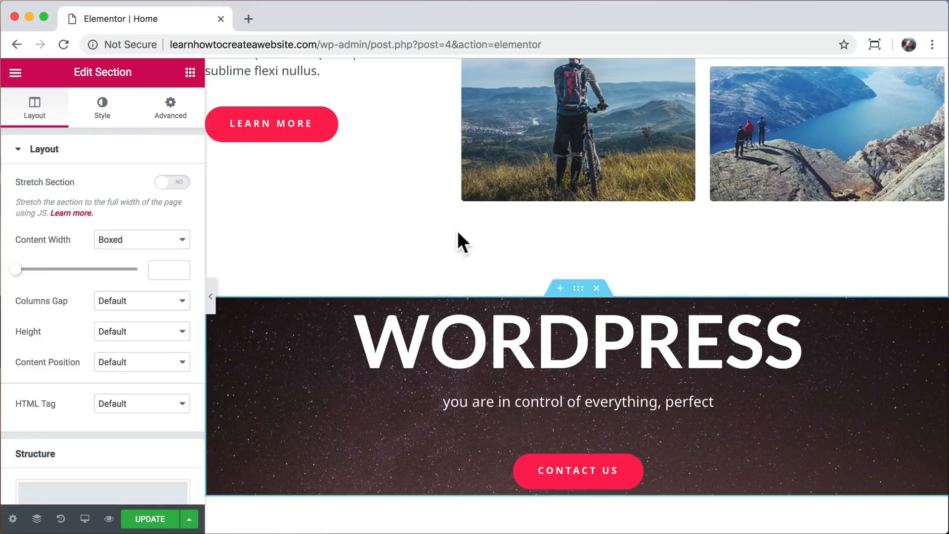
# Set the section's top and bottom padding to 160 px each and click UPDATE.
pyautogui.click(163, 117)
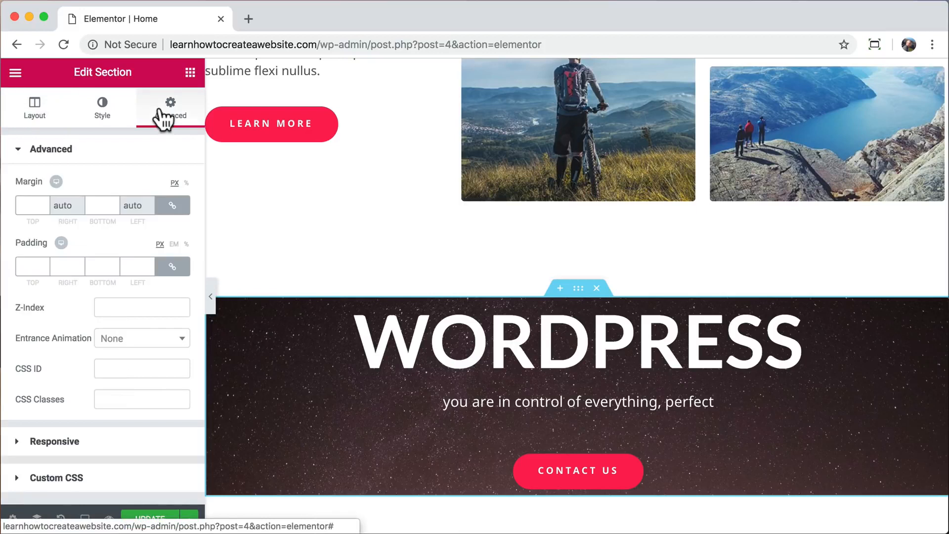
pyautogui.click(172, 270)
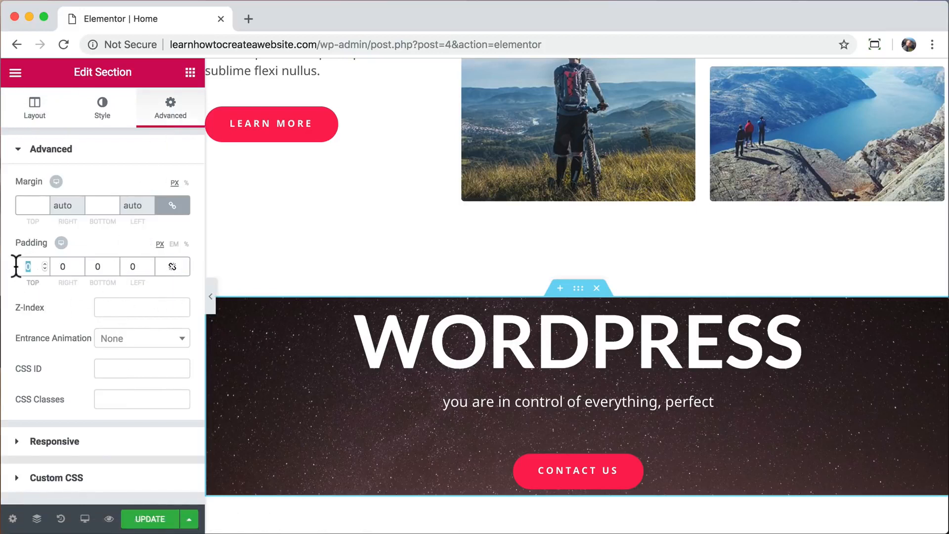
pyautogui.write('160')
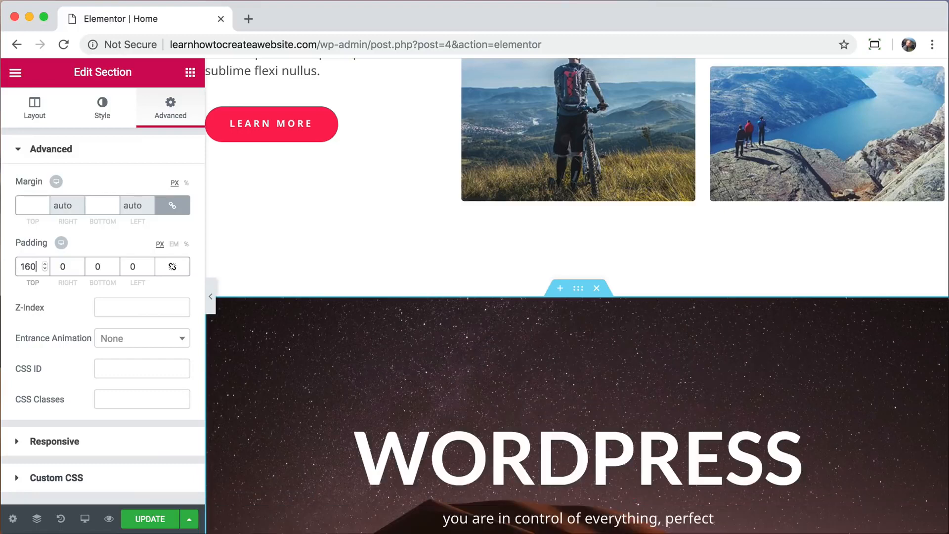
pyautogui.press('Tab')
pyautogui.write('160')
pyautogui.scroll(-5, 348, 304)
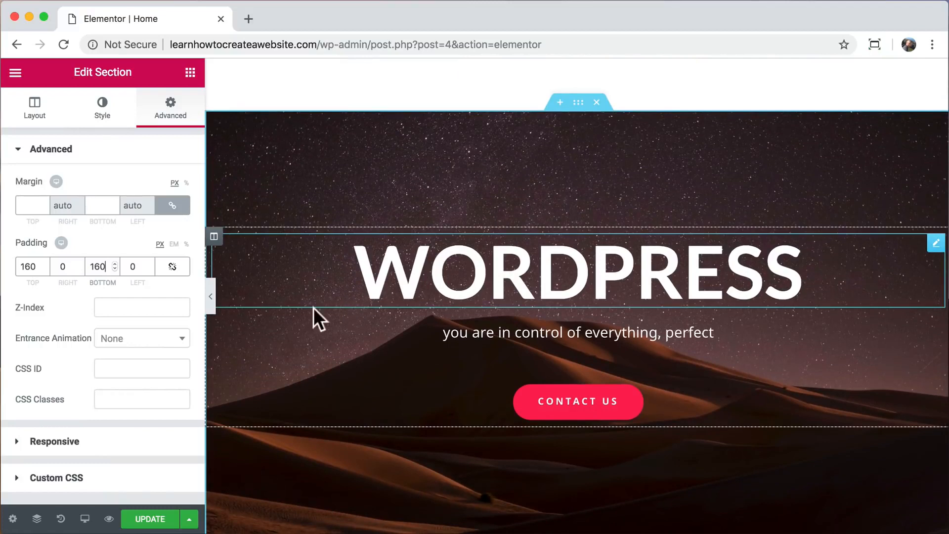
pyautogui.click(151, 520)
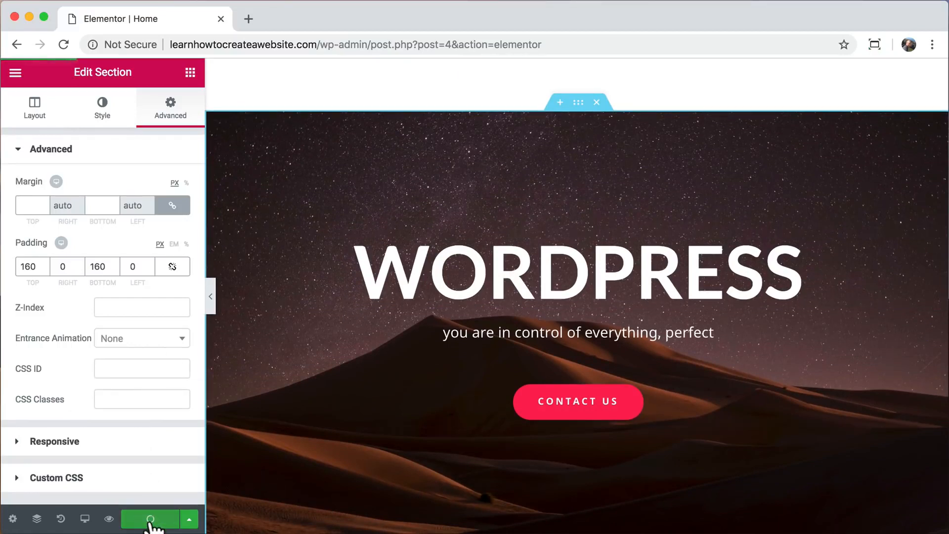
pyautogui.click(109, 518)
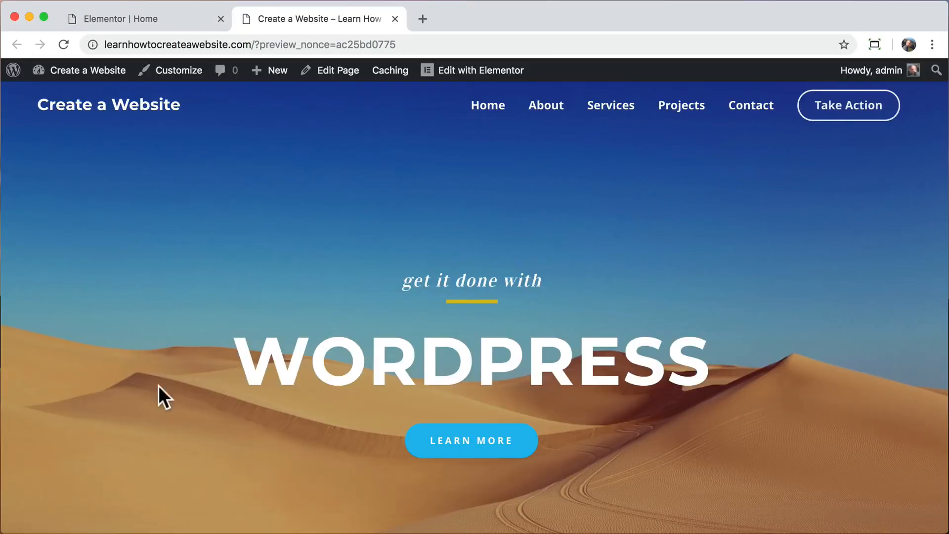
pyautogui.moveTo(254, 45); pyautogui.dragTo(403, 46)
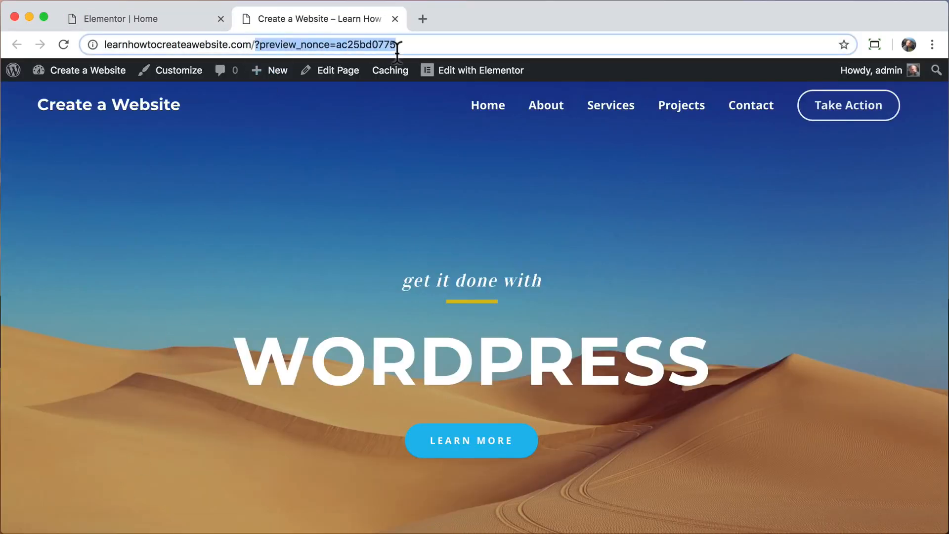
pyautogui.press('BackSpace')
pyautogui.press('Return')
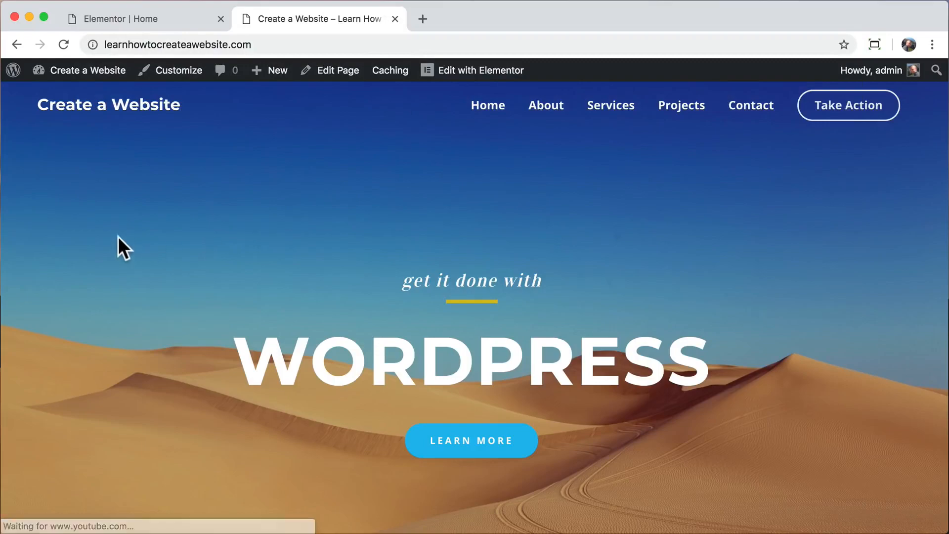
pyautogui.scroll(-5, 118, 237)
pyautogui.scroll(-20, 117, 237)
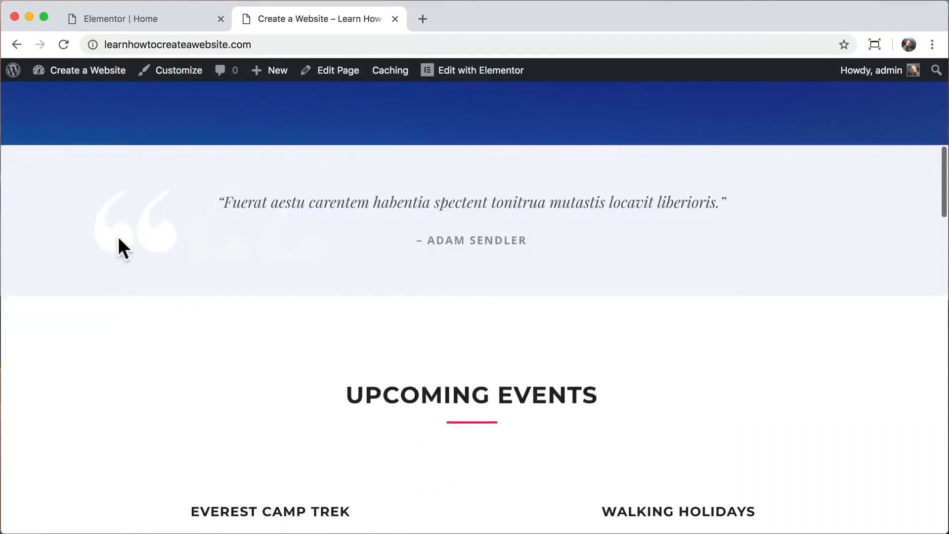
pyautogui.scroll(-2, 118, 237)
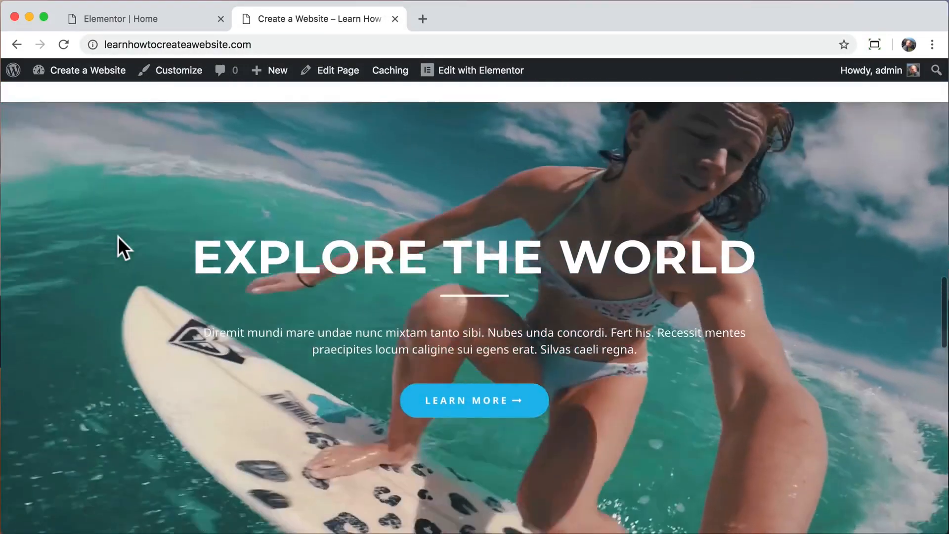
pyautogui.scroll(-10, 117, 236)
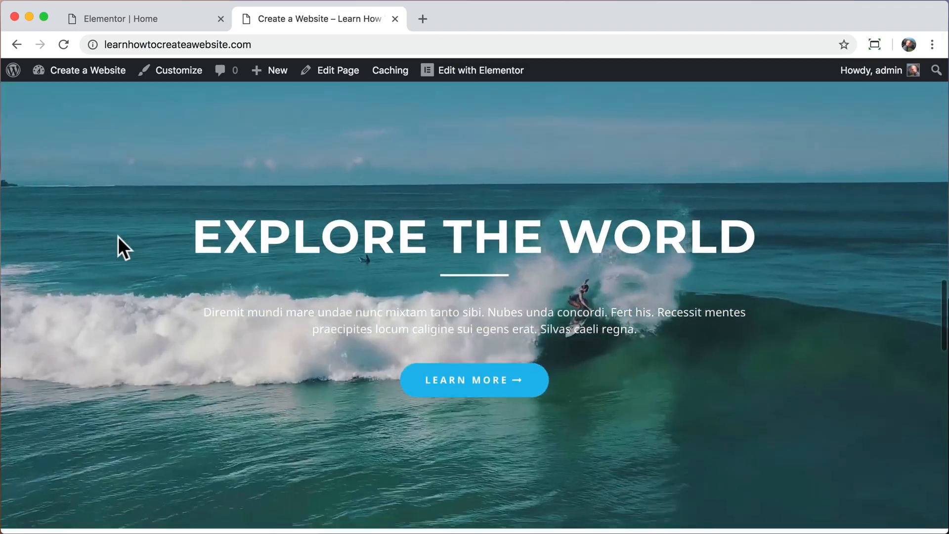
pyautogui.scroll(-10, 118, 236)
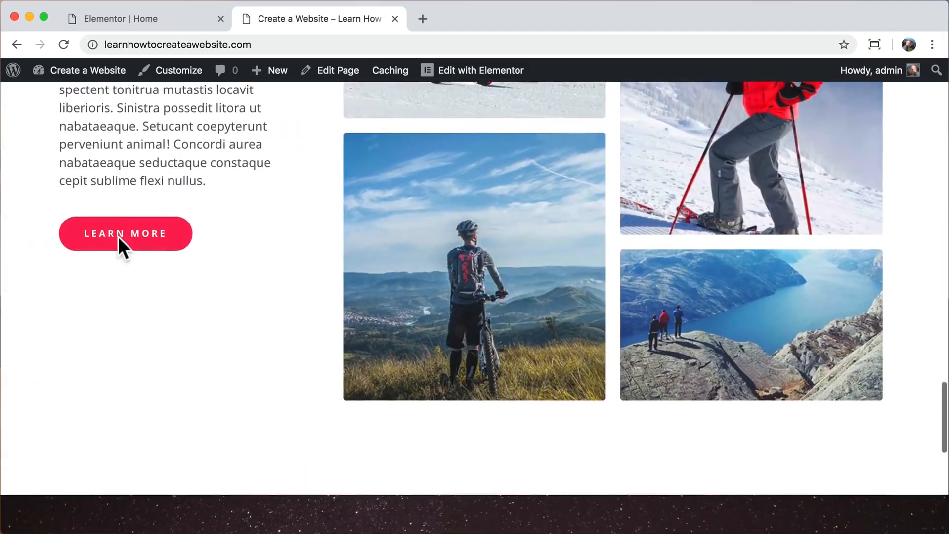
pyautogui.scroll(-1, 117, 236)
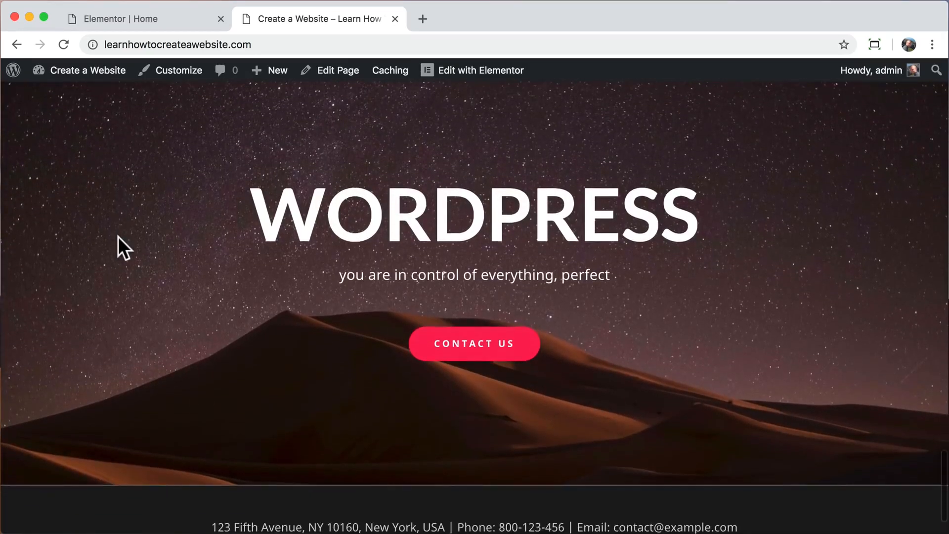
pyautogui.scroll(2, 118, 237)
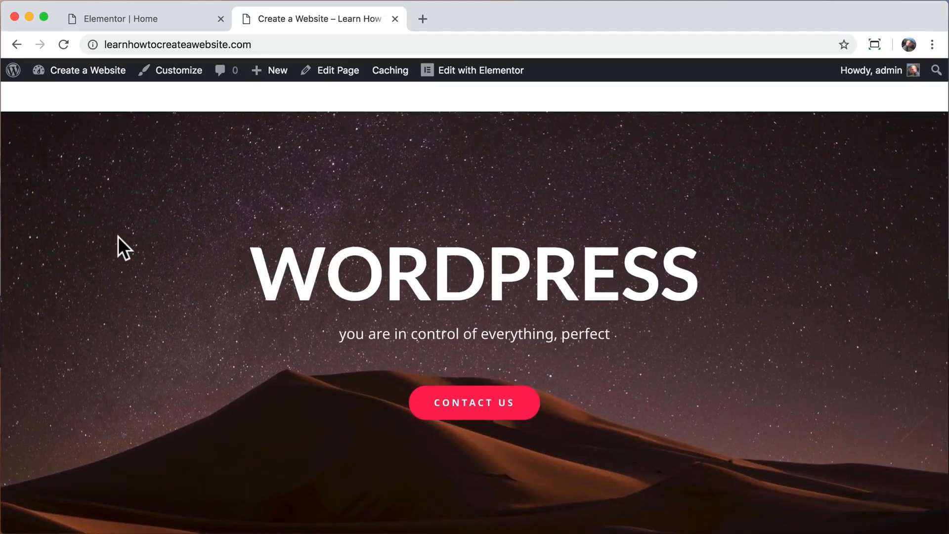
pyautogui.scroll(20, 118, 236)
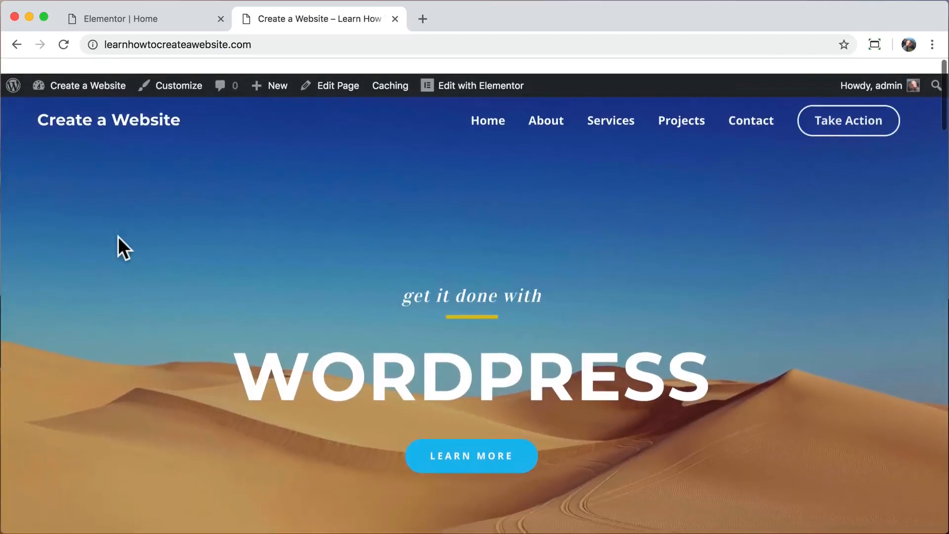
pyautogui.scroll(-1, 117, 236)
pyautogui.scroll(1, 117, 237)
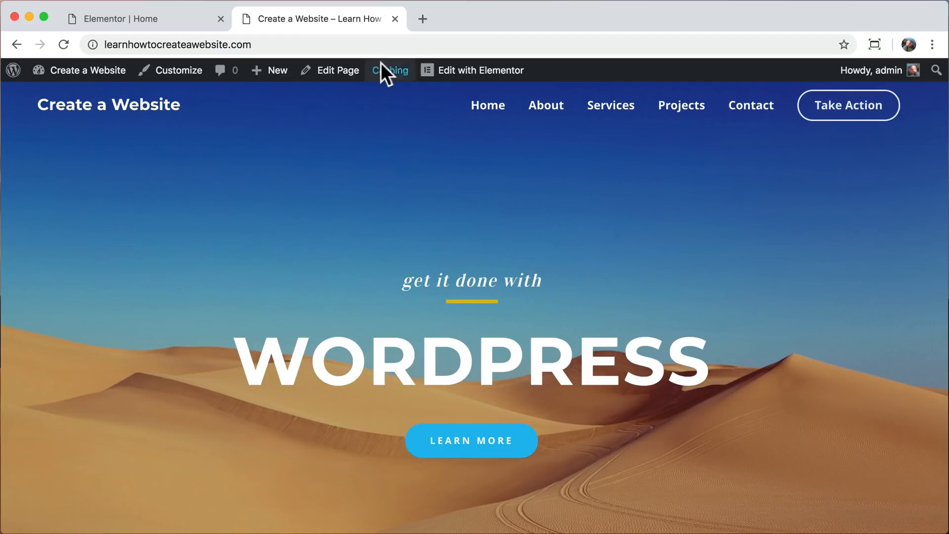
pyautogui.click(394, 18)
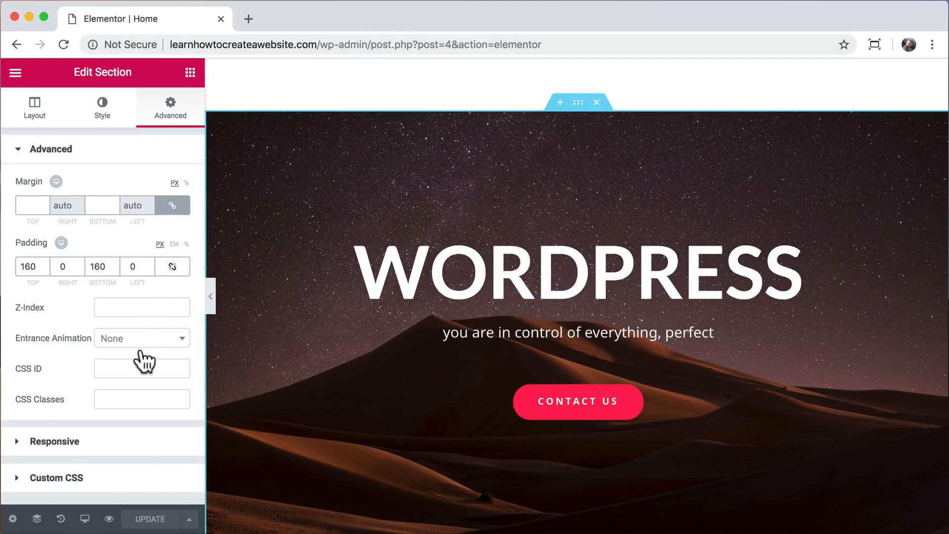
# Preview the homepage at Mobile width and scroll back to the top.
pyautogui.click(85, 522)
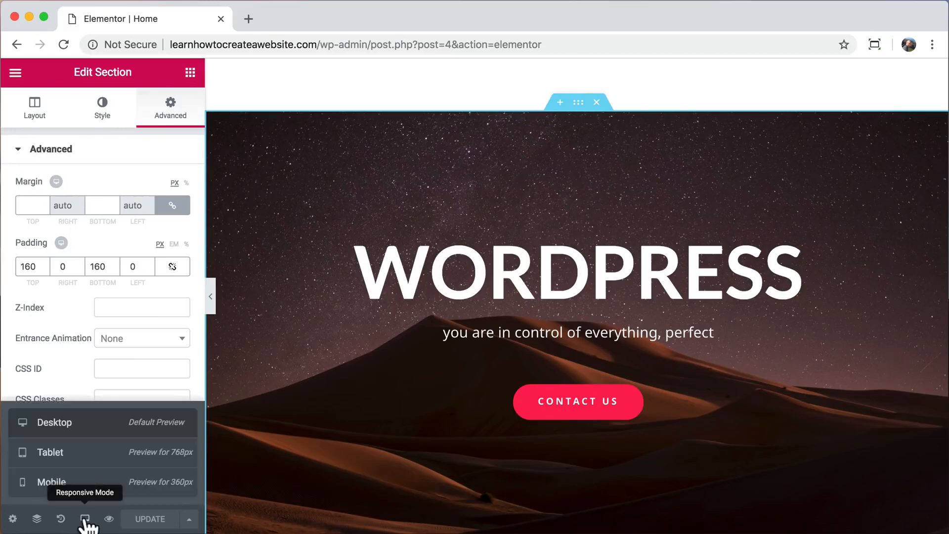
pyautogui.click(84, 492)
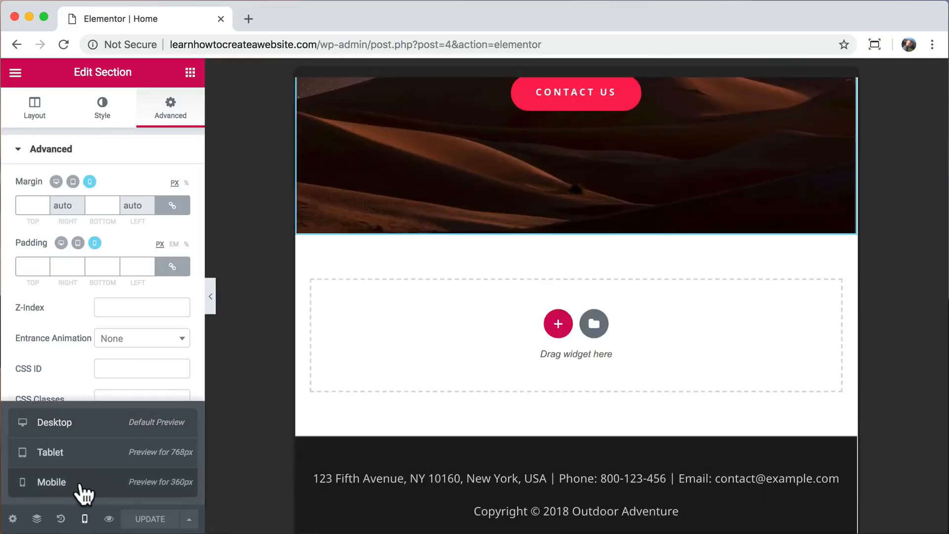
pyautogui.click(85, 522)
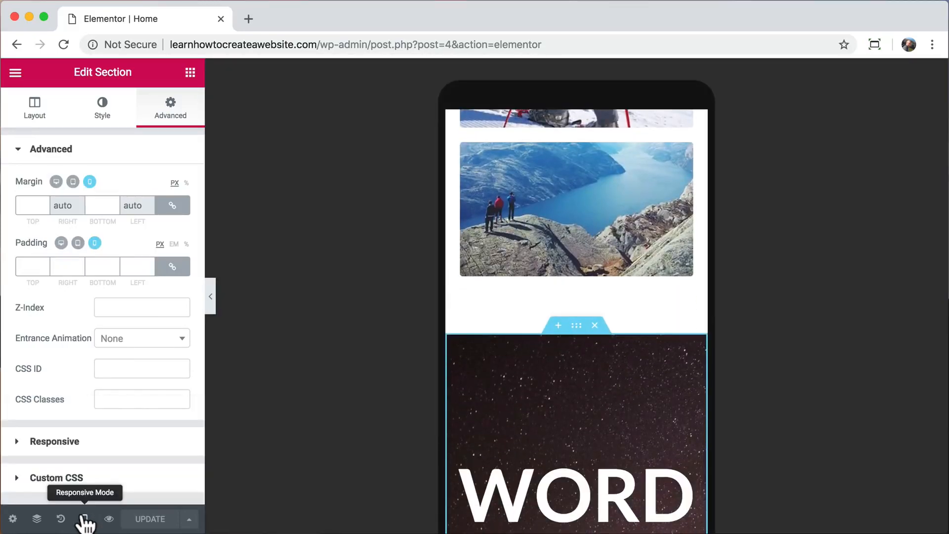
pyautogui.scroll(10, 547, 223)
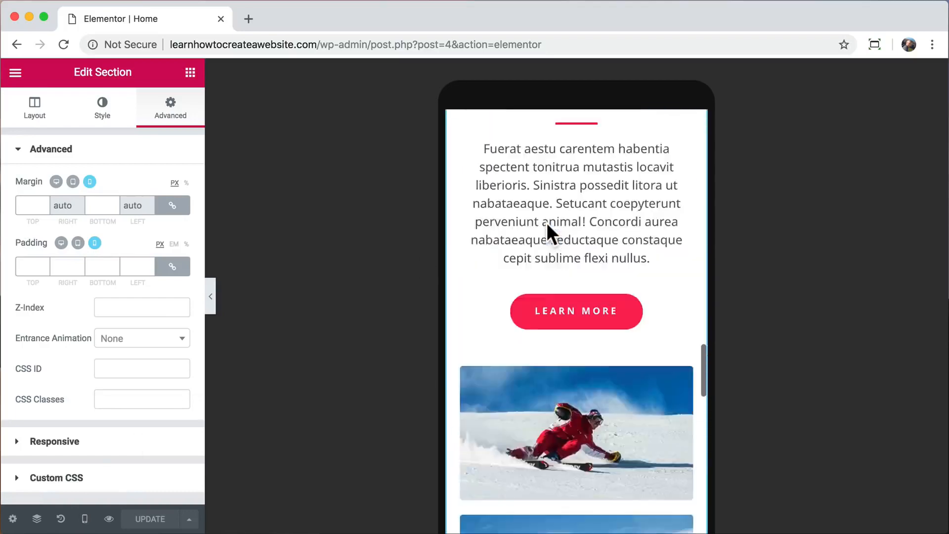
pyautogui.scroll(5, 547, 222)
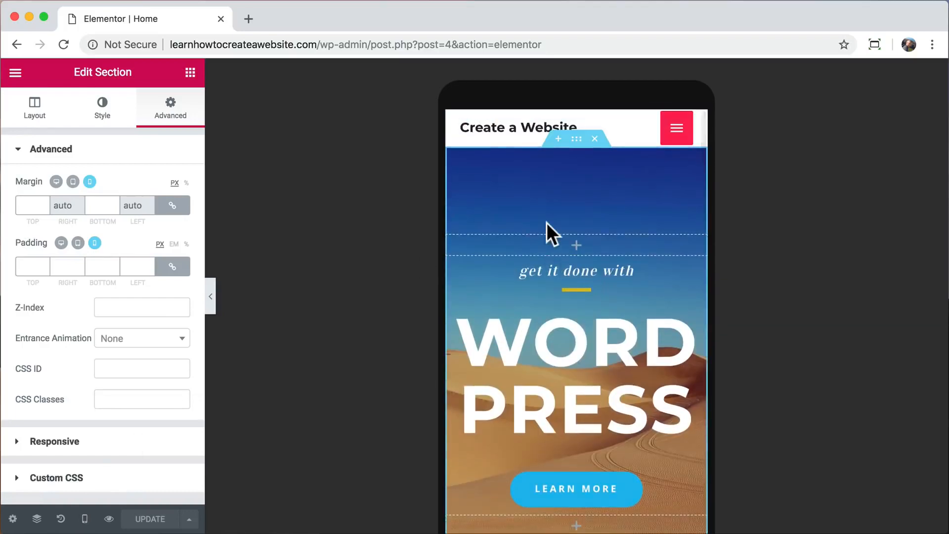
# Reduce the WORDPRESS heading's mobile font size to 44 px.
pyautogui.click(558, 345)
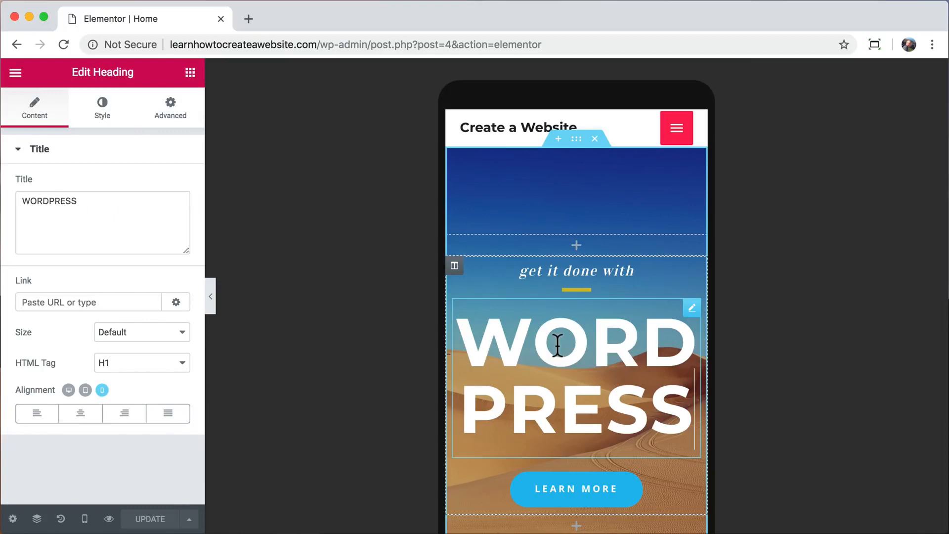
pyautogui.click(105, 114)
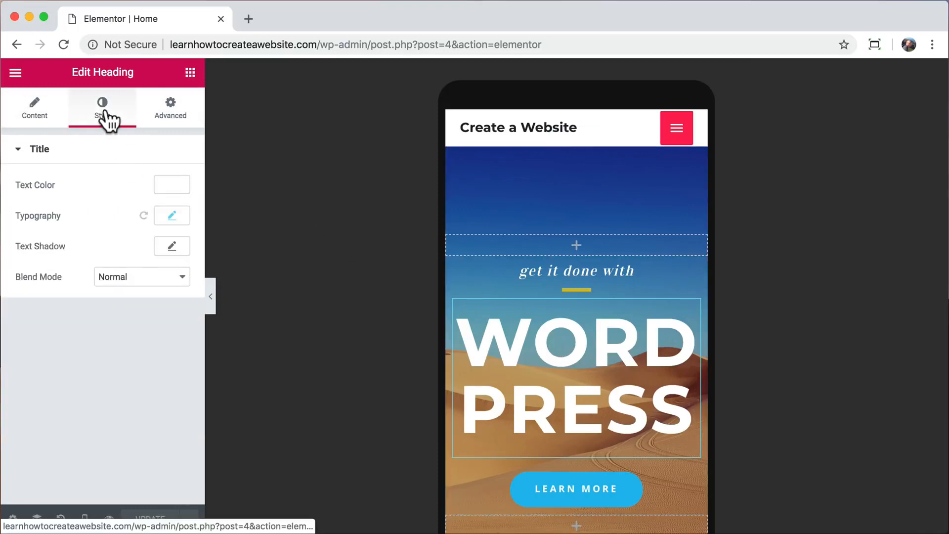
pyautogui.click(176, 221)
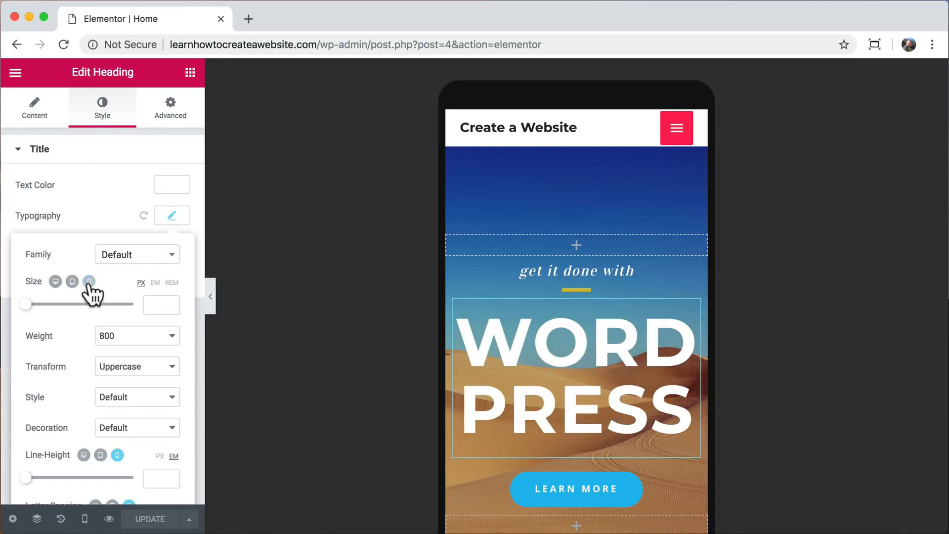
pyautogui.moveTo(28, 303); pyautogui.dragTo(49, 304)
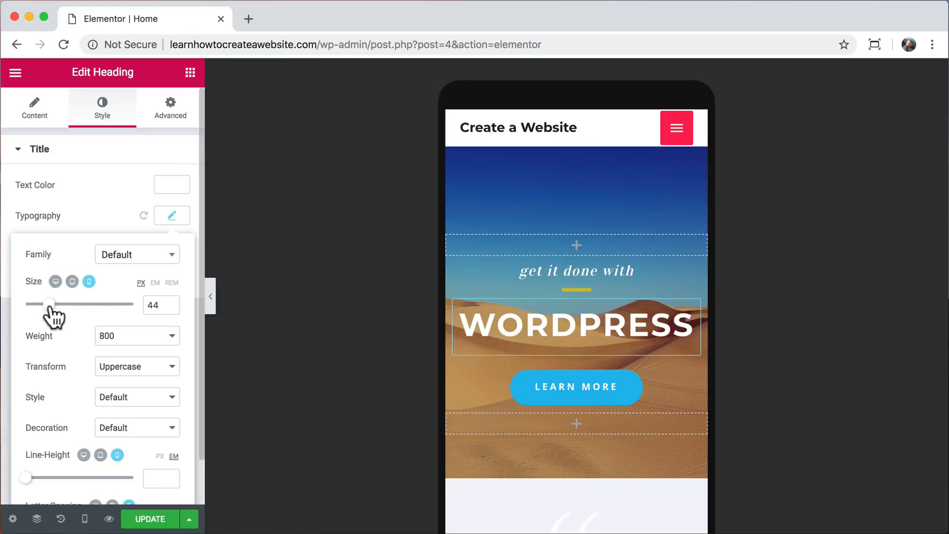
# Scroll the mobile preview down to the EXPLORE THE WORLD section.
pyautogui.scroll(-8, 519, 324)
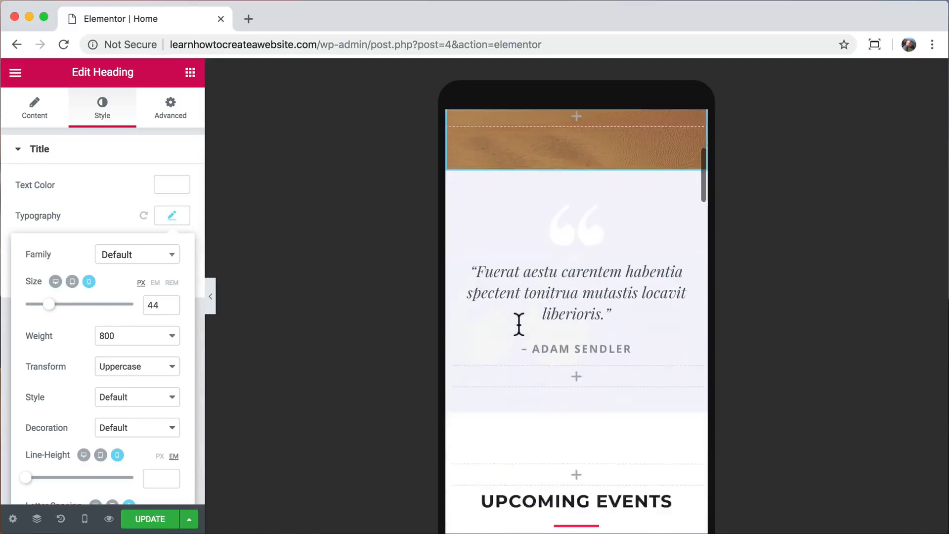
pyautogui.scroll(-10, 518, 324)
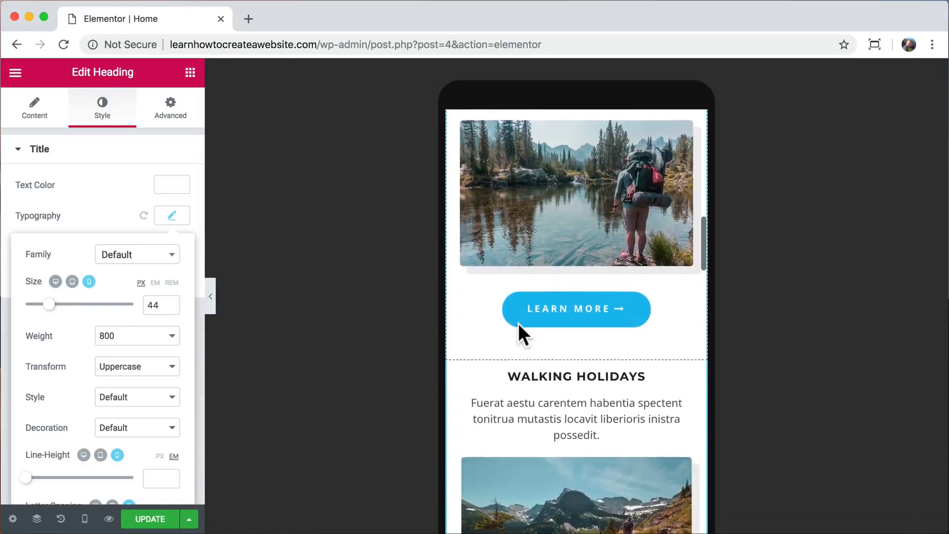
pyautogui.scroll(-2, 519, 325)
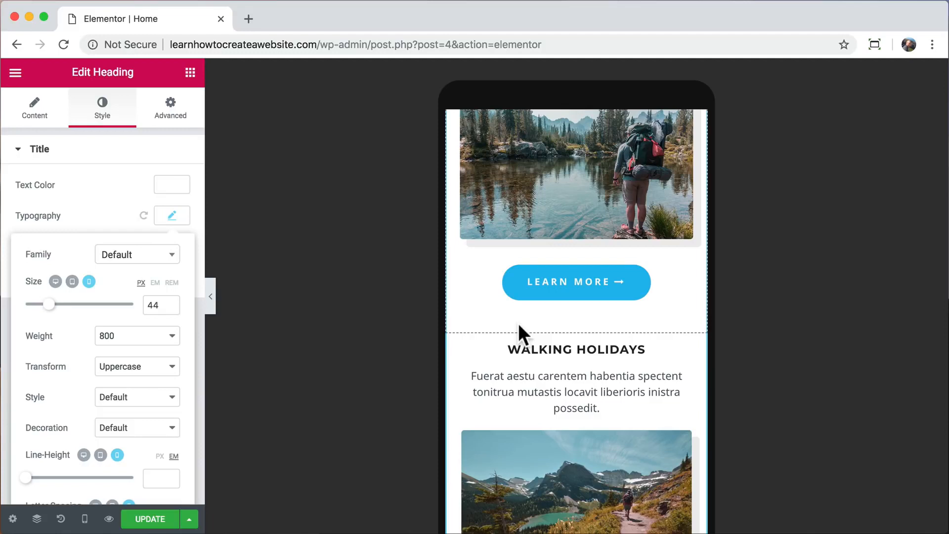
pyautogui.scroll(-7, 518, 323)
pyautogui.scroll(-3, 518, 324)
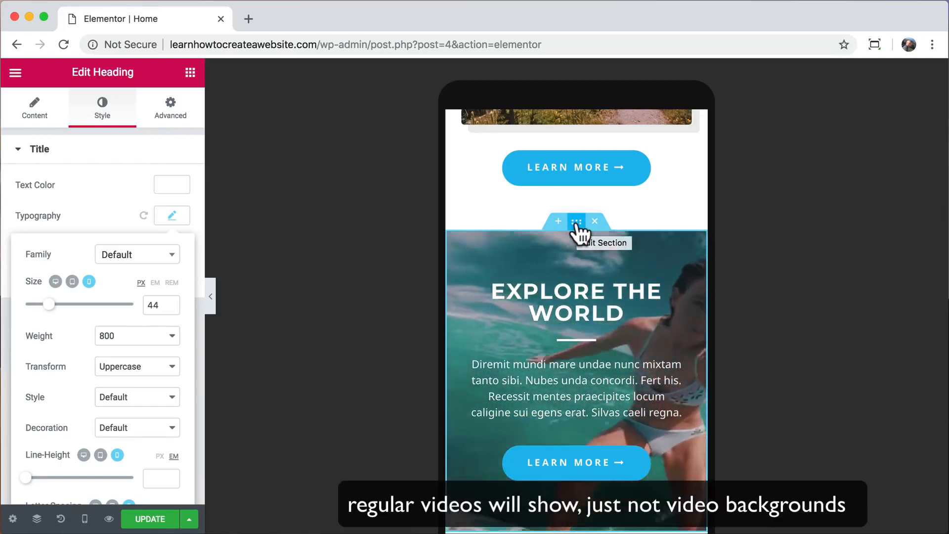
# Set water-sports-04.jpg as the EXPLORE THE WORLD section's background fallback image.
pyautogui.click(577, 224)
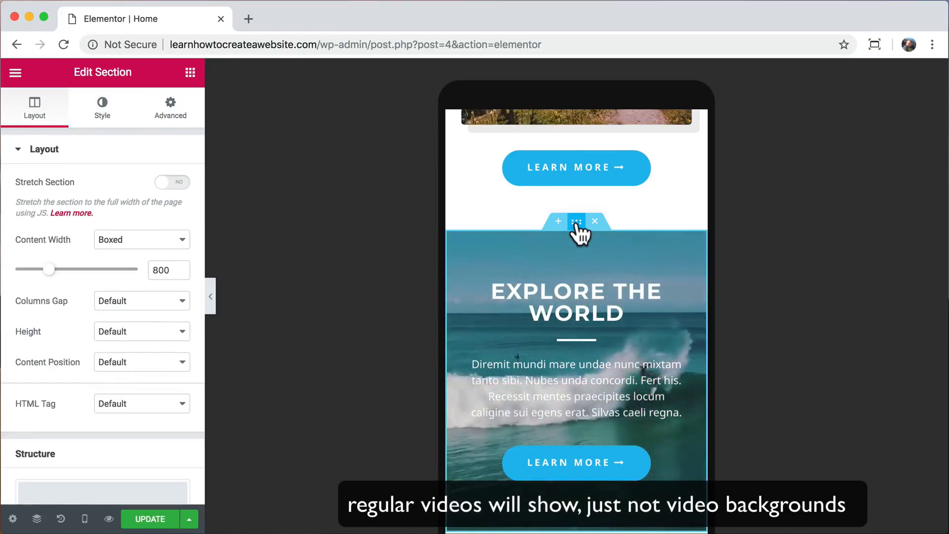
pyautogui.scroll(-2, 576, 233)
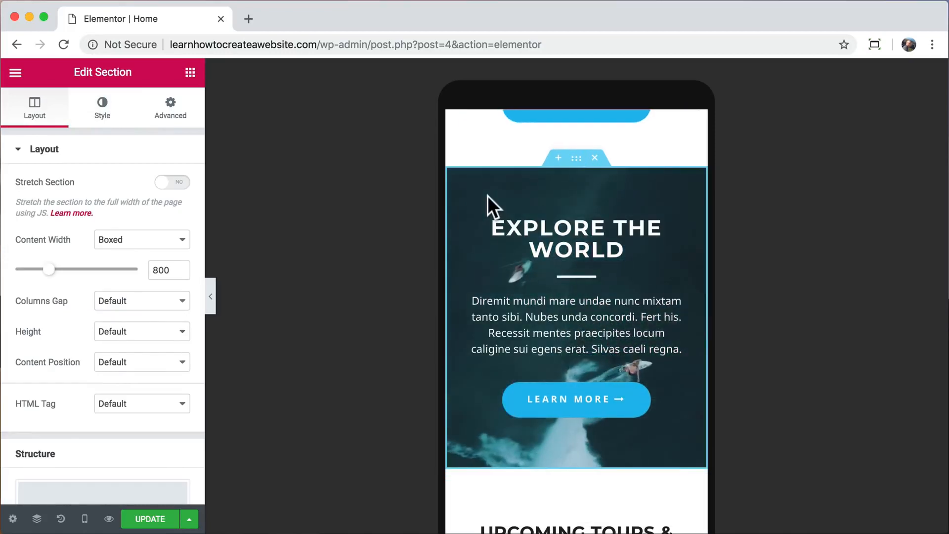
pyautogui.click(105, 119)
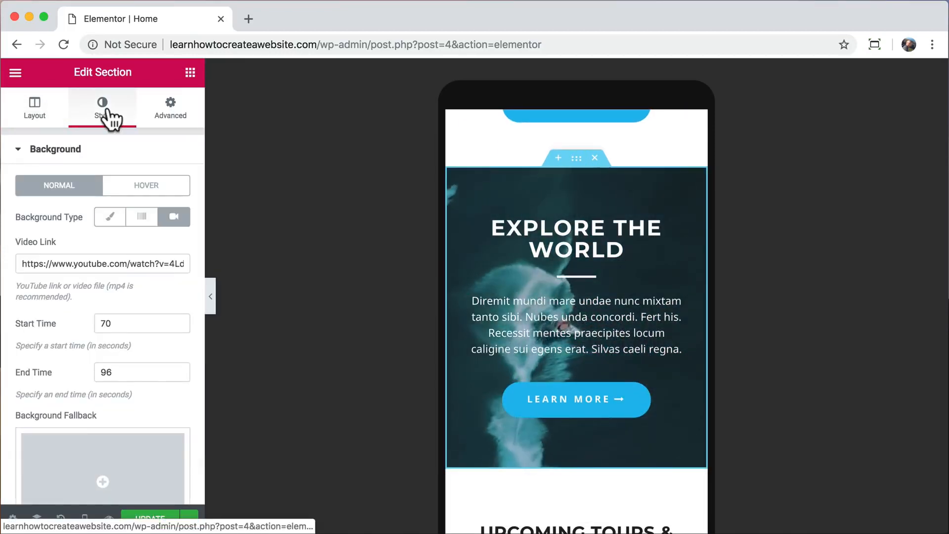
pyautogui.scroll(-3, 108, 303)
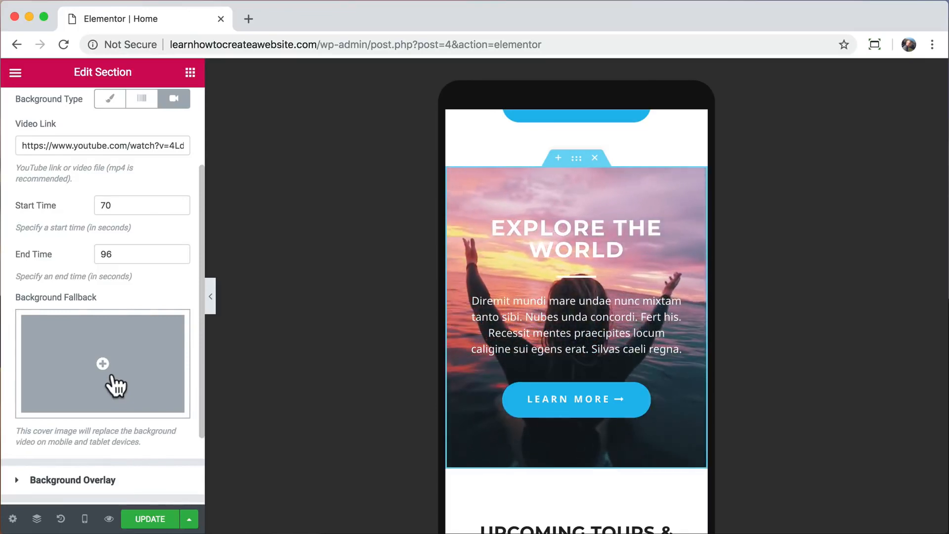
pyautogui.click(114, 382)
pyautogui.scroll(-10, 440, 356)
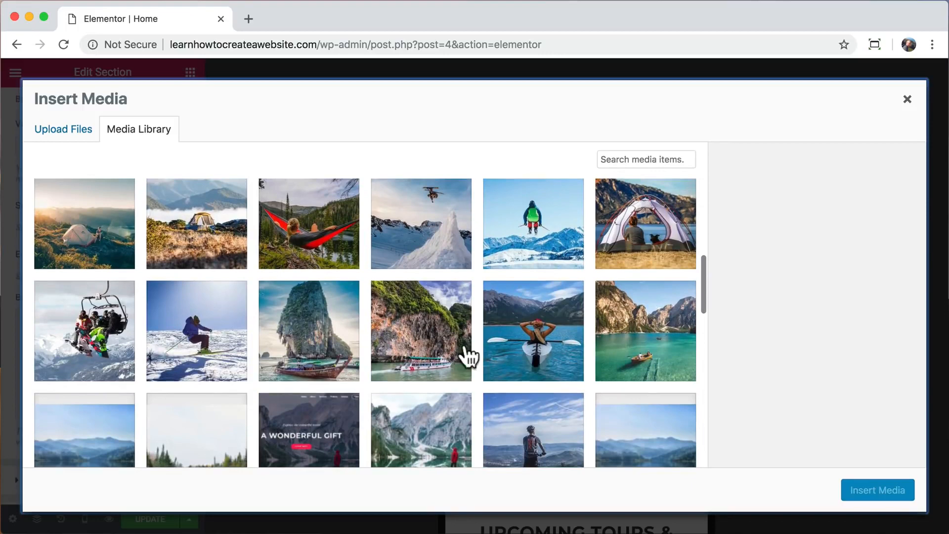
pyautogui.click(544, 341)
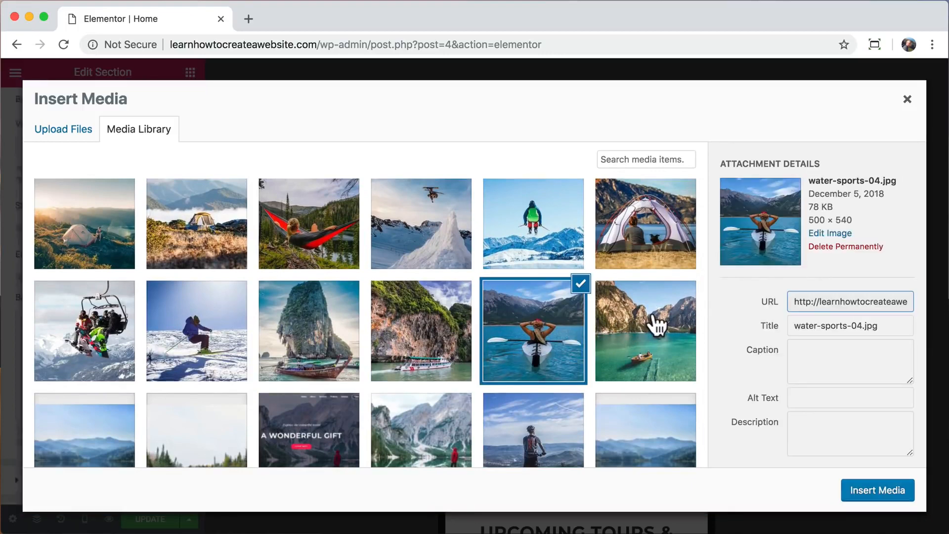
pyautogui.click(868, 491)
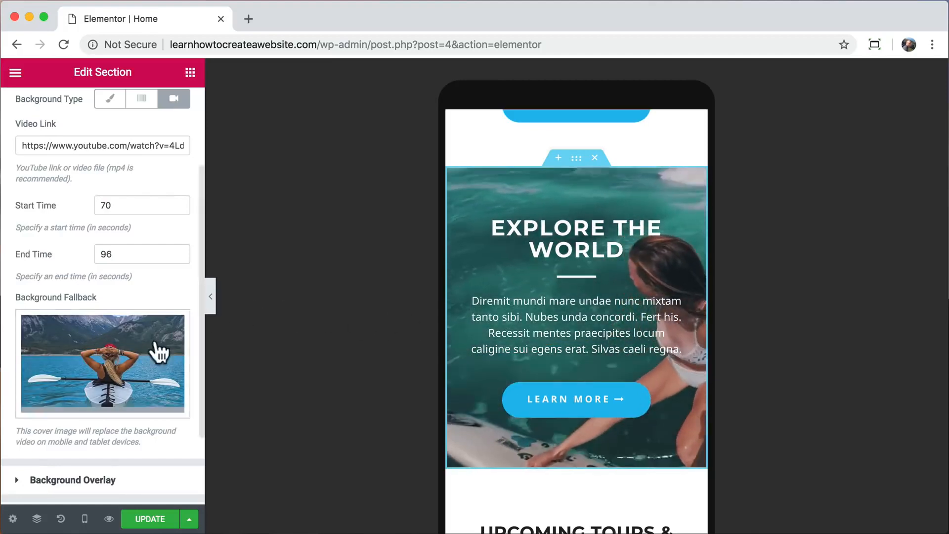
# Lower the background overlay opacity to 0.4.
pyautogui.scroll(-1, 126, 371)
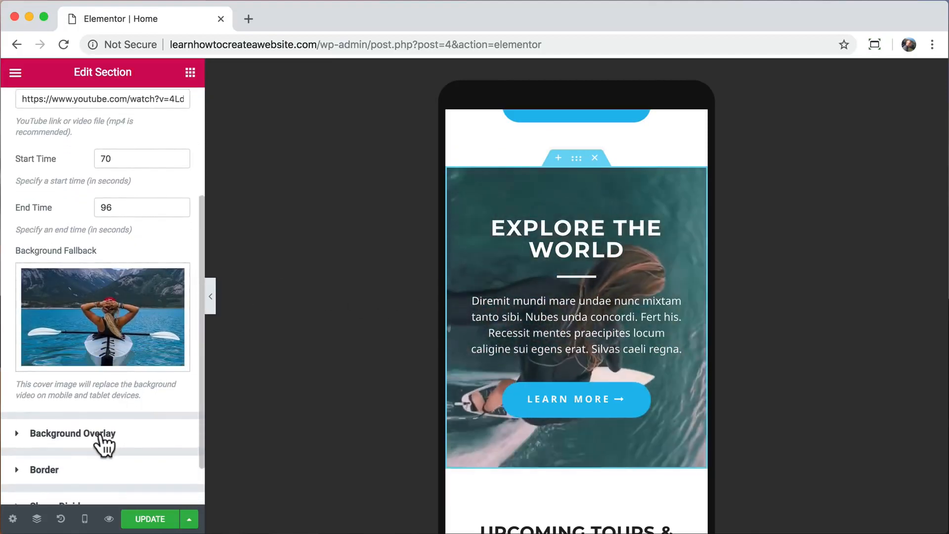
pyautogui.click(102, 443)
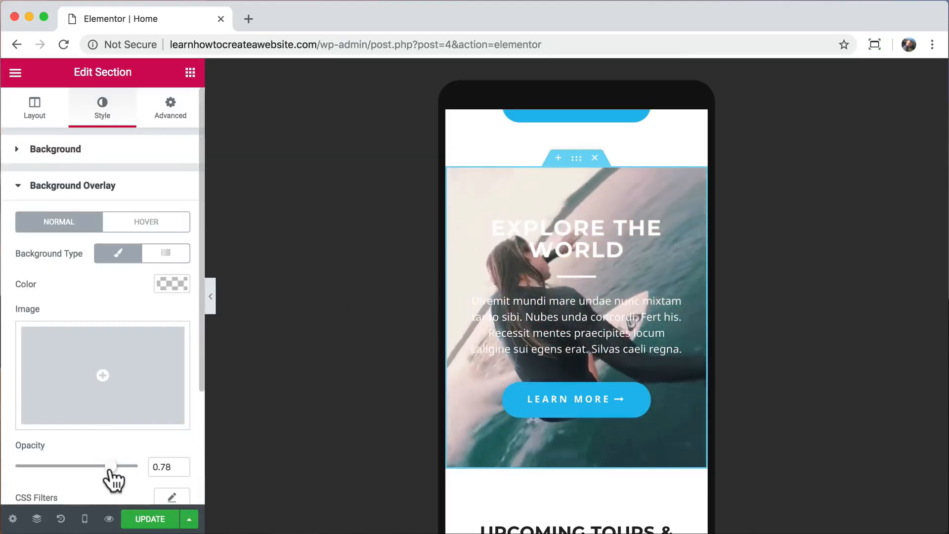
pyautogui.moveTo(110, 466); pyautogui.dragTo(64, 467)
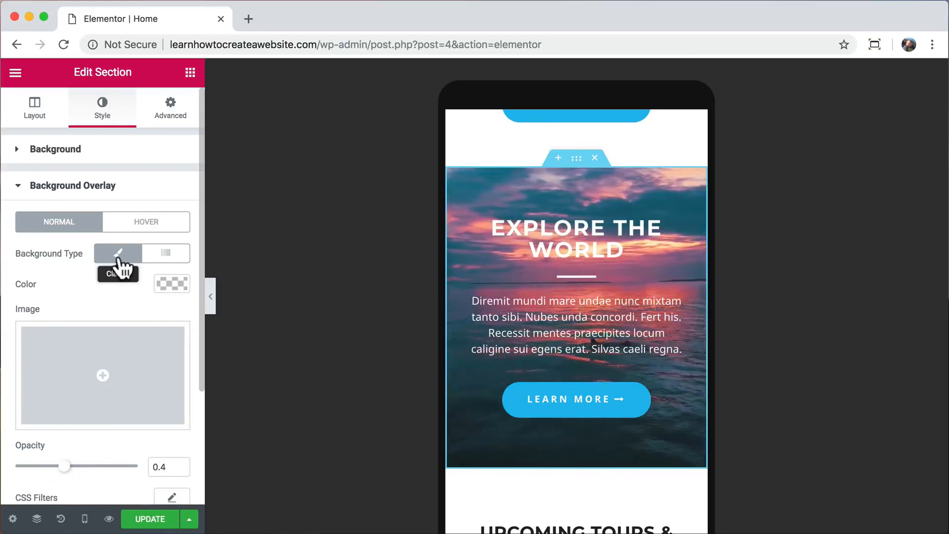
# Replace the background Video Link with a newly pasted URL.
pyautogui.click(104, 155)
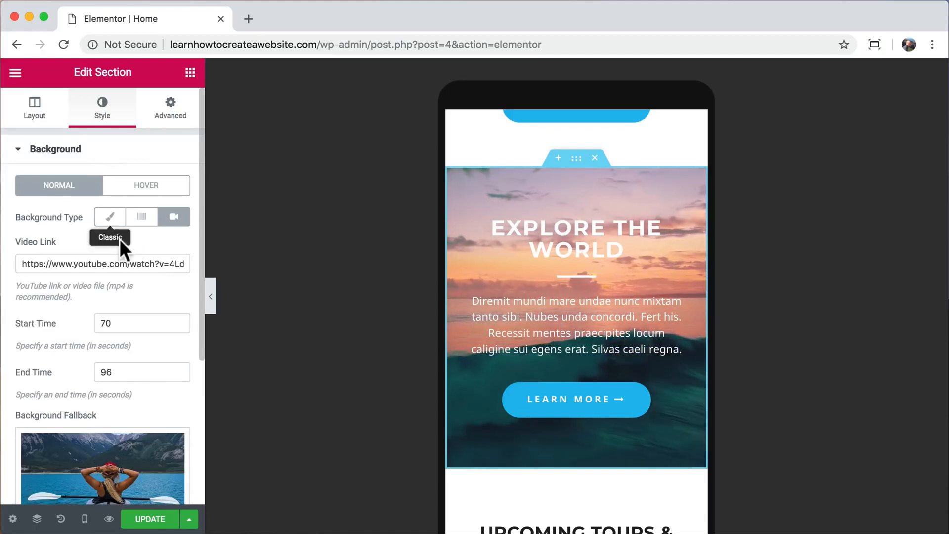
pyautogui.doubleClick(100, 262)
pyautogui.press('super+a')
pyautogui.press('super+v')
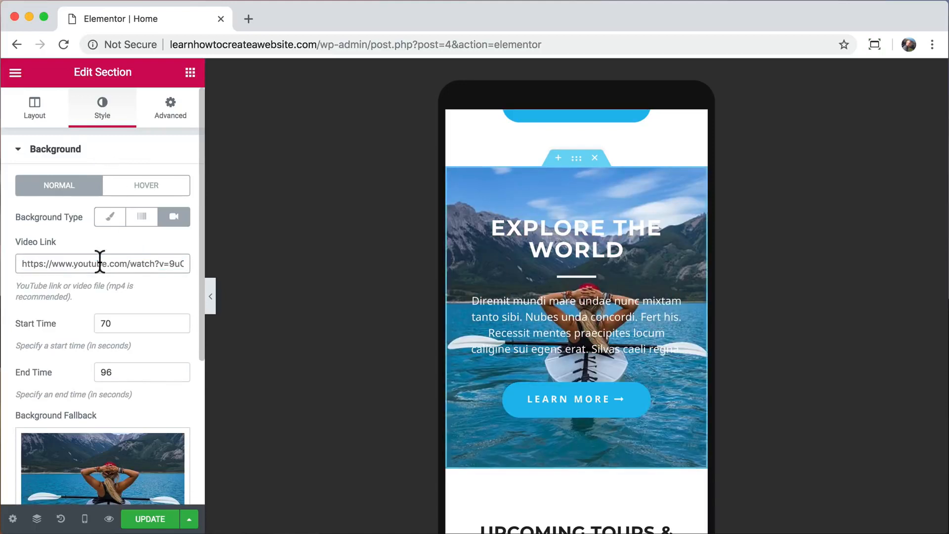
pyautogui.scroll(-5, 135, 339)
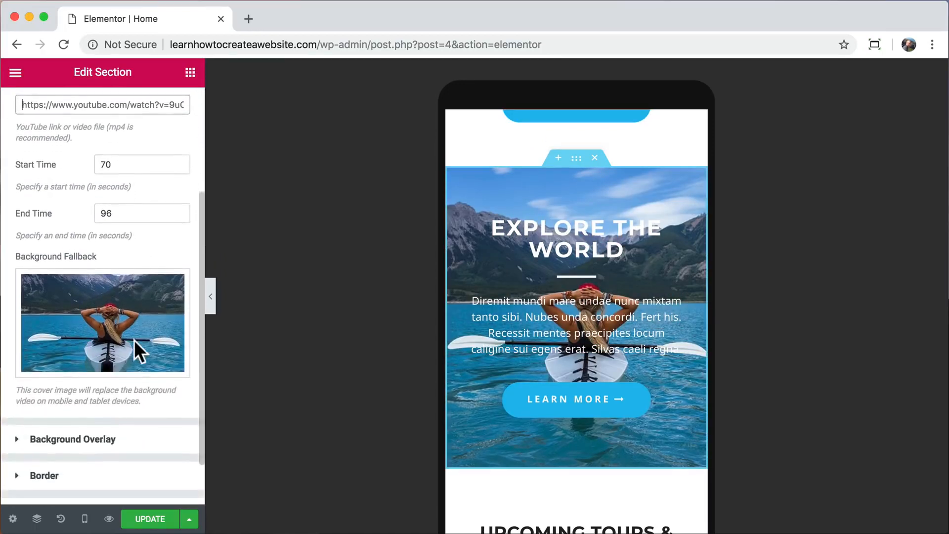
pyautogui.click(111, 390)
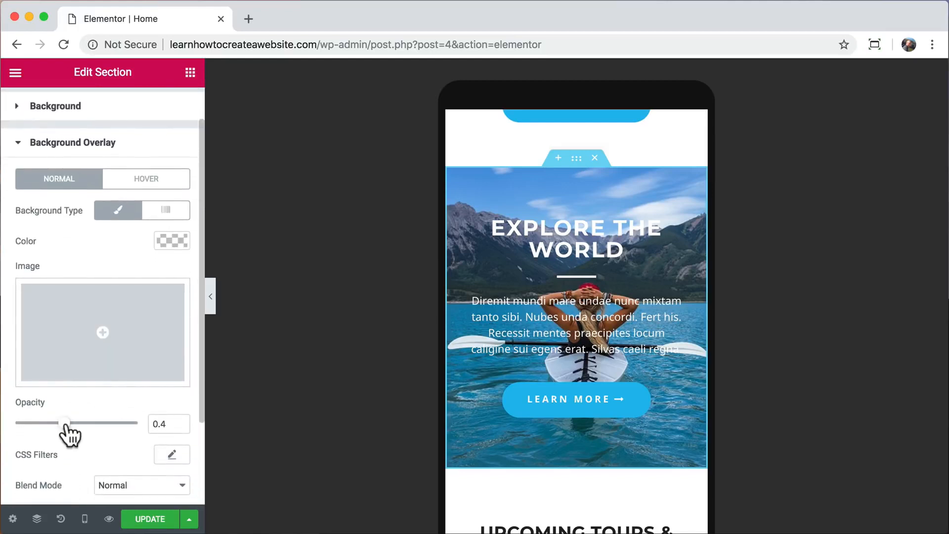
# Make the overlay colour near-black at roughly 0.4 opacity.
pyautogui.click(171, 240)
pyautogui.moveTo(48, 365); pyautogui.dragTo(15, 386)
pyautogui.click(169, 237)
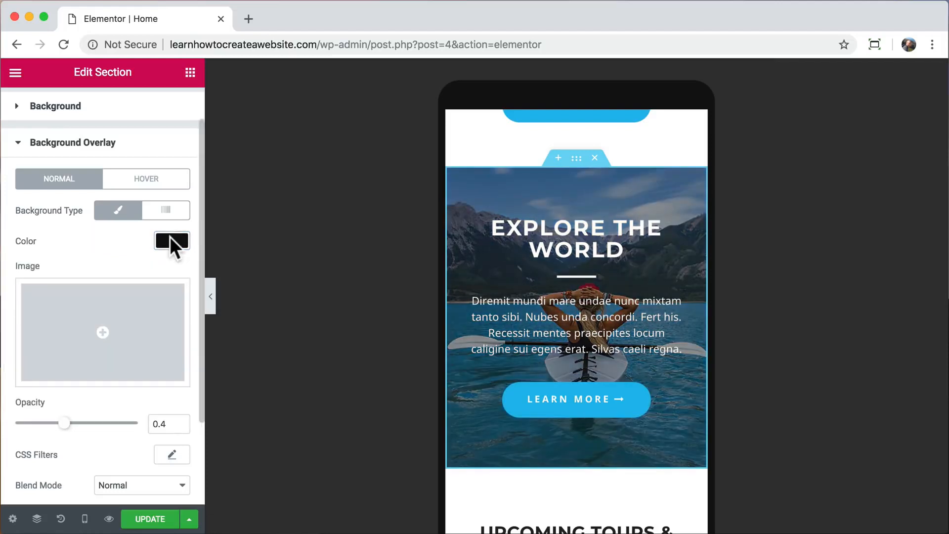
pyautogui.moveTo(65, 424)
pyautogui.mouseDown()
pyautogui.moveTo(119, 426)
pyautogui.moveTo(65, 428)
pyautogui.mouseUp()
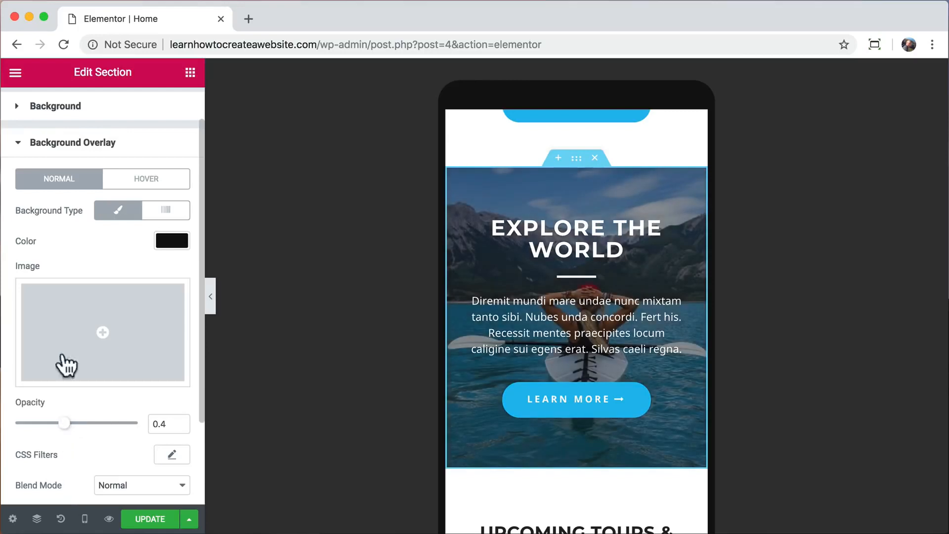
# Paste the surf YouTube link into the background Video Link field.
pyautogui.click(93, 109)
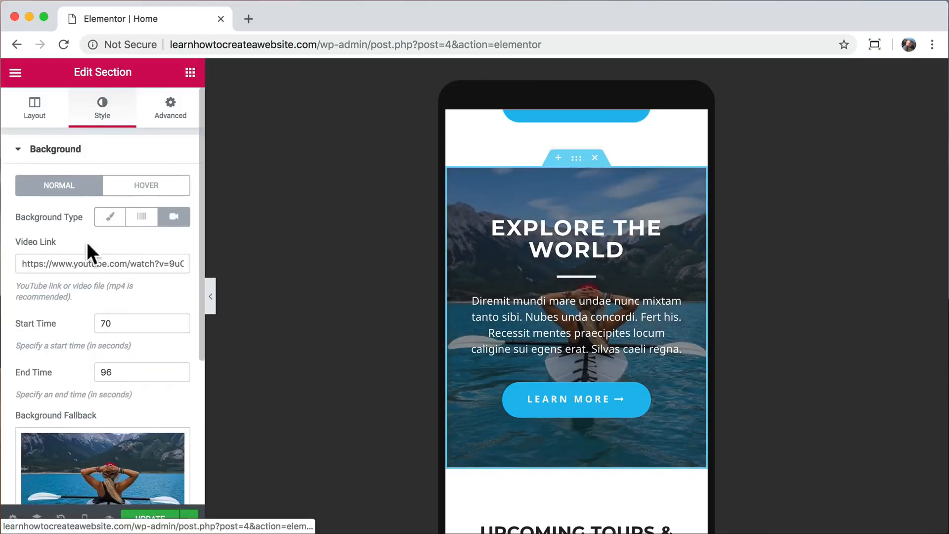
pyautogui.click(73, 264)
pyautogui.hotkey('ctrl', 'a')
pyautogui.write('https://www.youtube.com/watch?v=4LdnySqs1Ks')
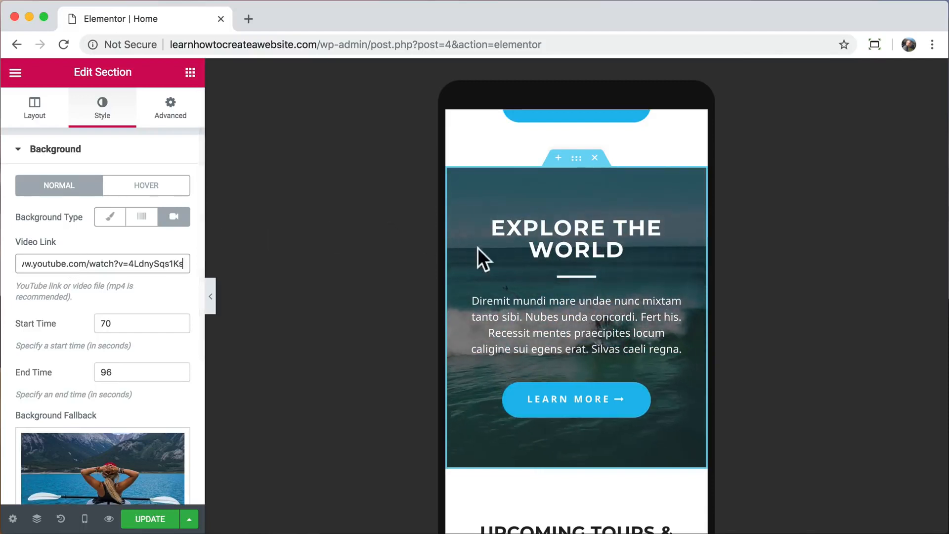
pyautogui.scroll(-3, 540, 325)
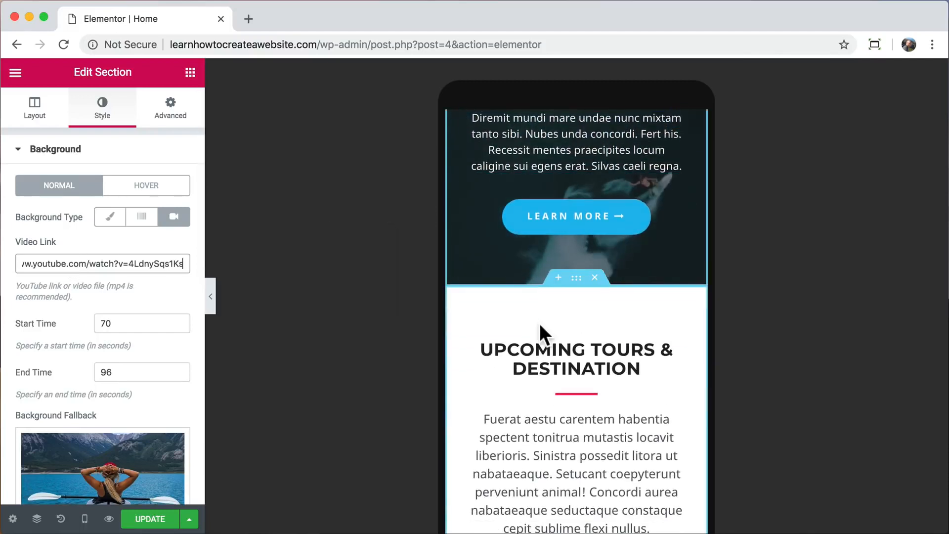
pyautogui.scroll(-3, 539, 323)
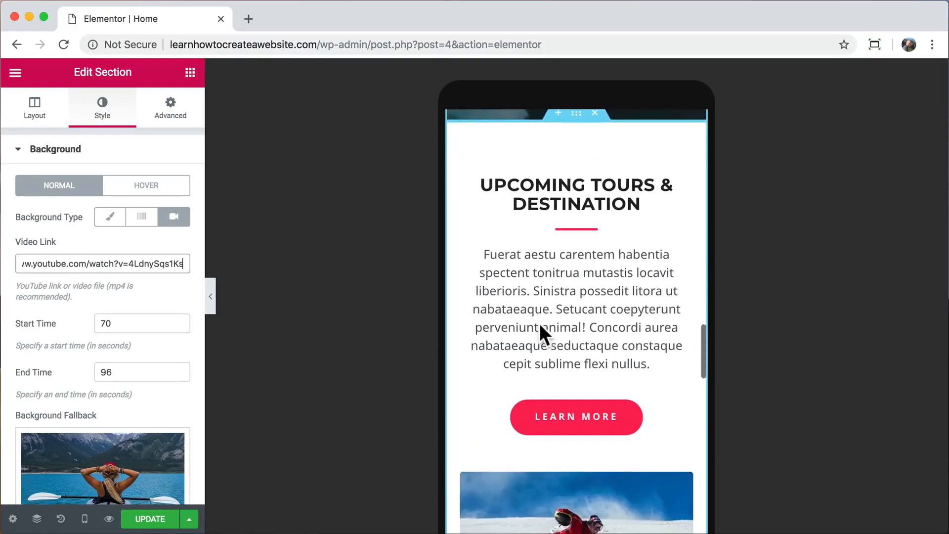
pyautogui.scroll(-3, 539, 323)
pyautogui.scroll(-10, 540, 324)
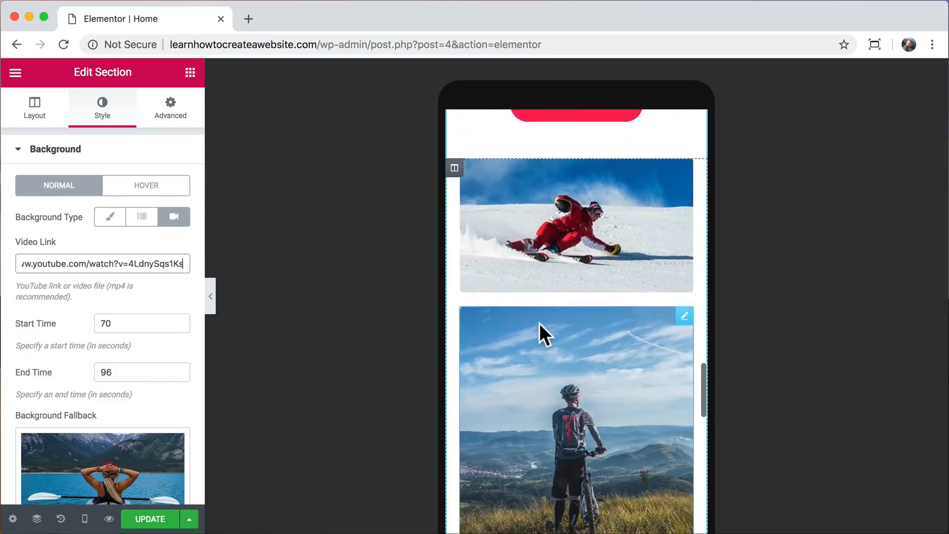
pyautogui.scroll(-2, 540, 324)
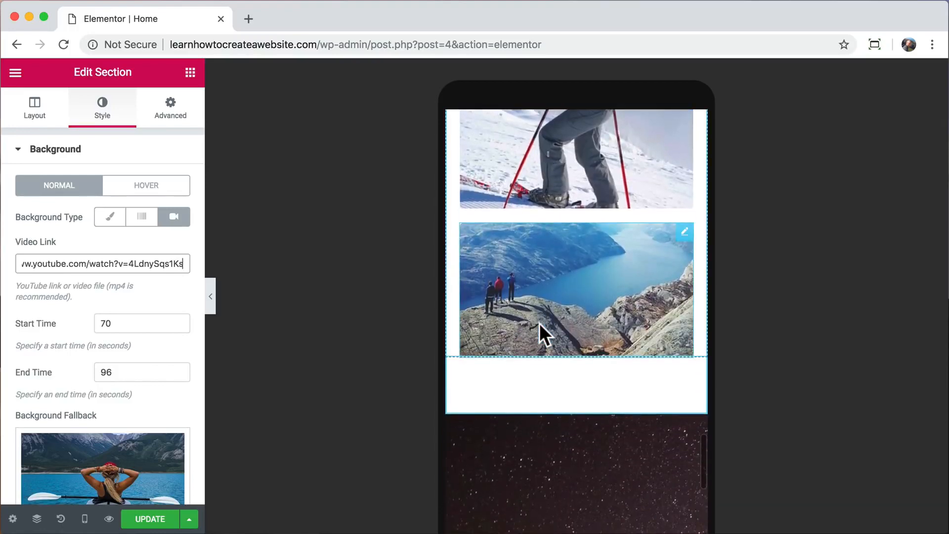
# Hide the lake image on mobile through its Advanced responsive visibility settings.
pyautogui.click(583, 280)
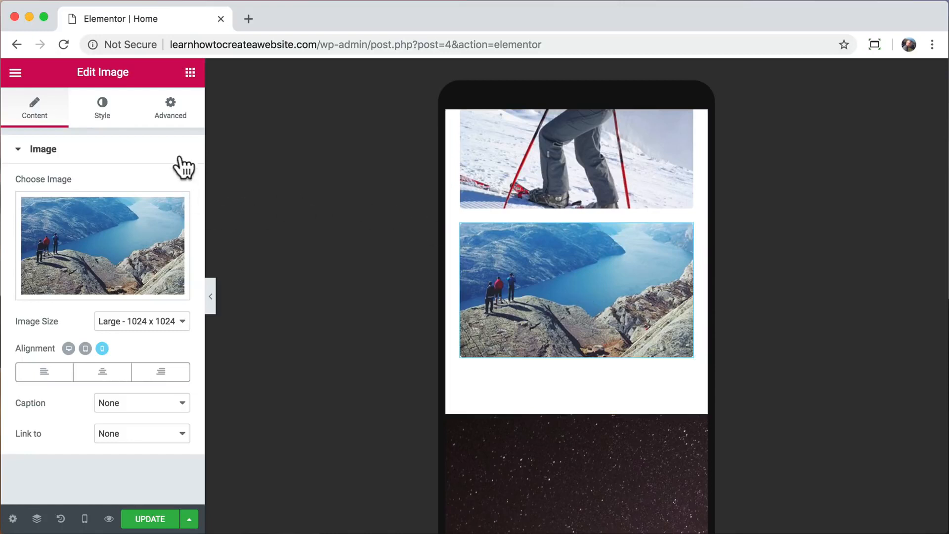
pyautogui.click(173, 115)
pyautogui.scroll(-2, 165, 289)
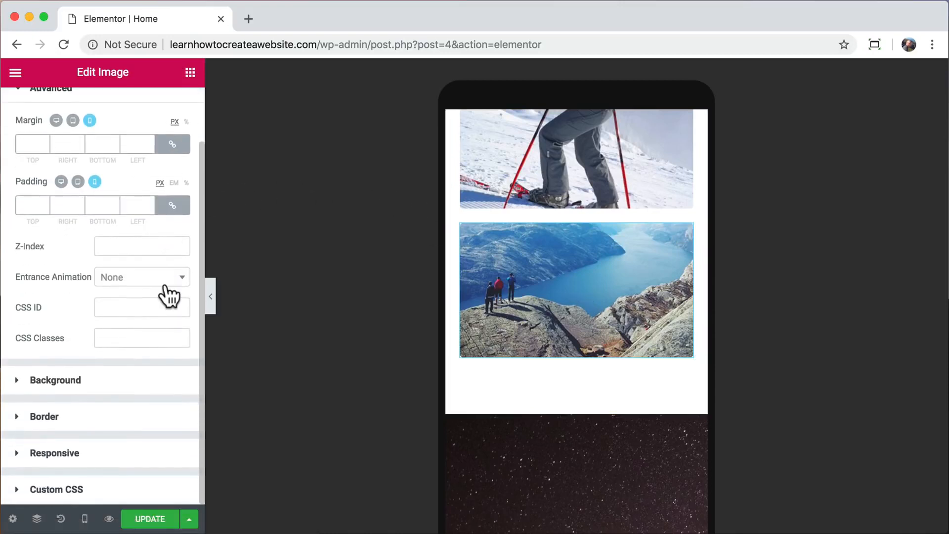
pyautogui.click(98, 453)
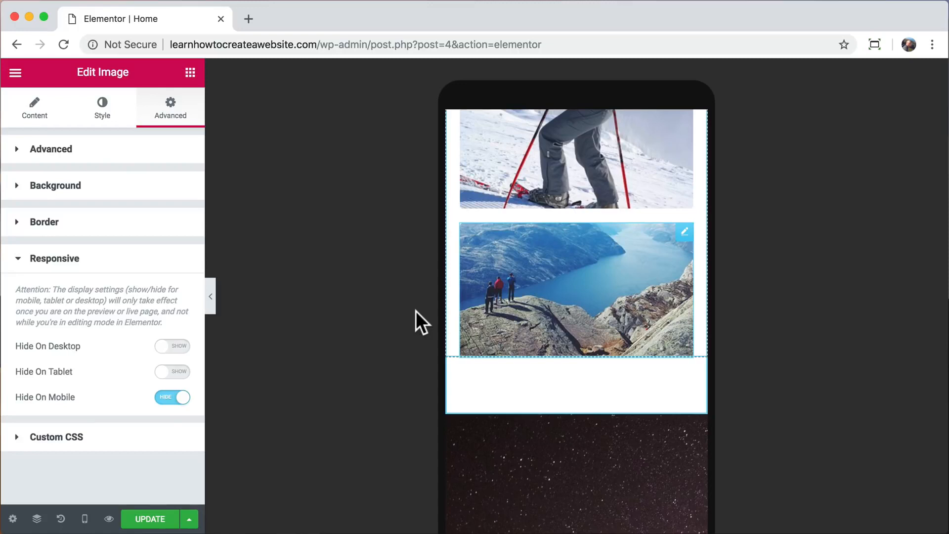
# Collapse the editor panel and scroll the phone preview to check the result.
pyautogui.click(211, 298)
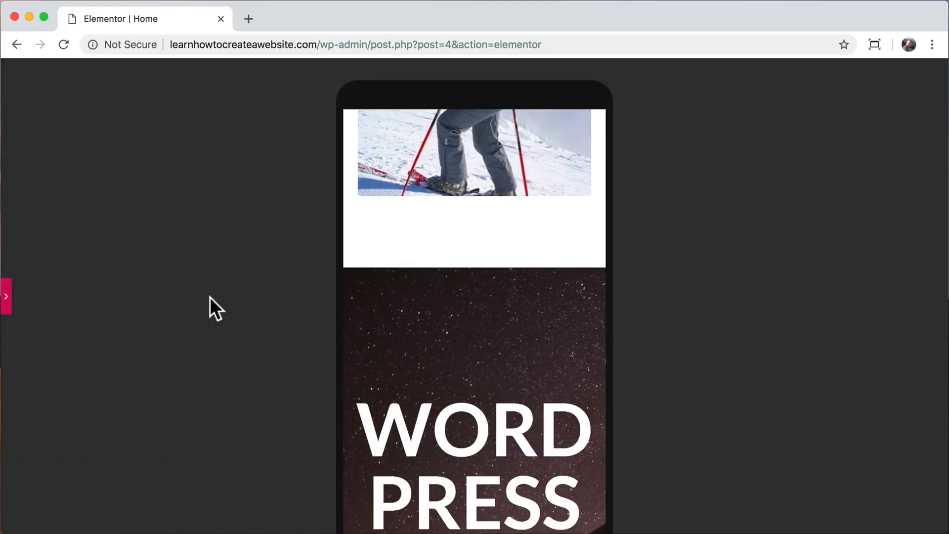
pyautogui.scroll(-10, 455, 342)
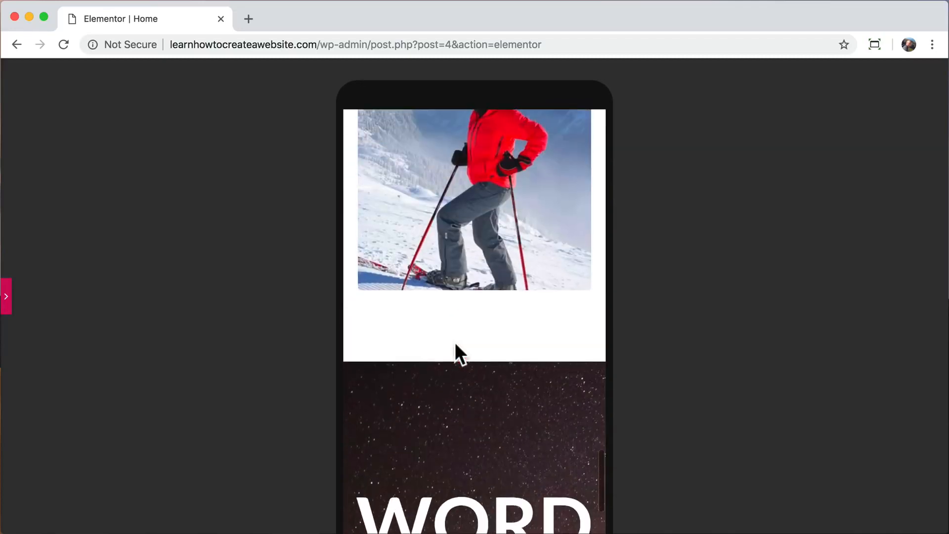
pyautogui.scroll(10, 455, 343)
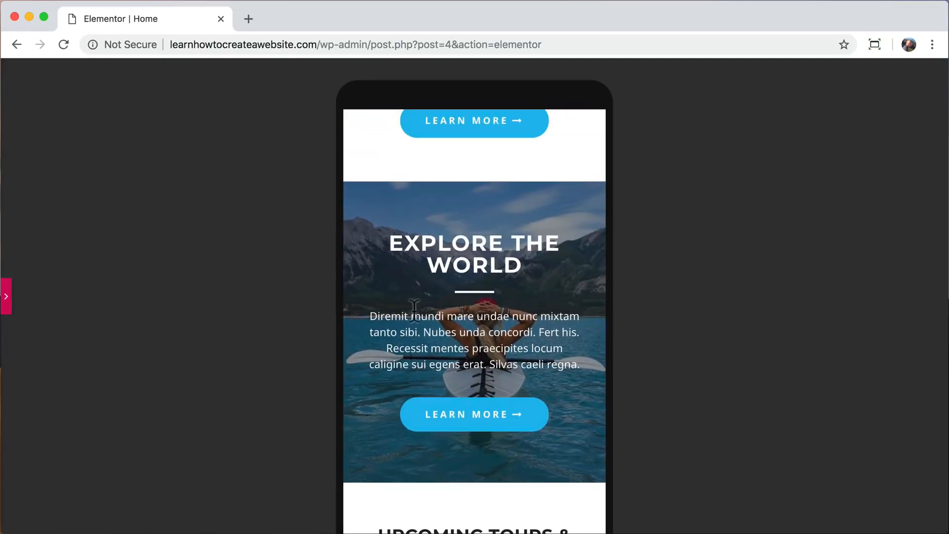
# Set the WORDPRESS heading's mobile typography size to 44 px and update the page.
pyautogui.click(7, 297)
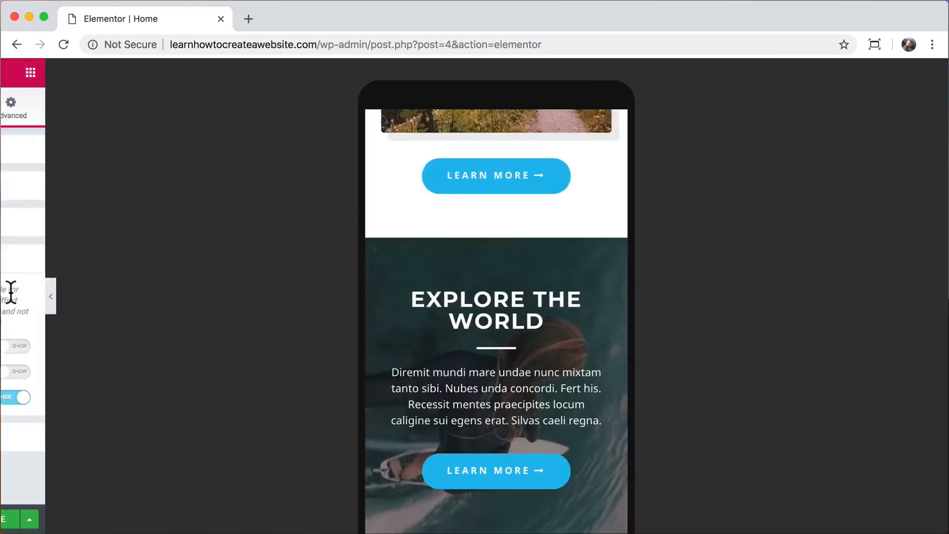
pyautogui.scroll(-3, 513, 358)
pyautogui.scroll(-15, 514, 361)
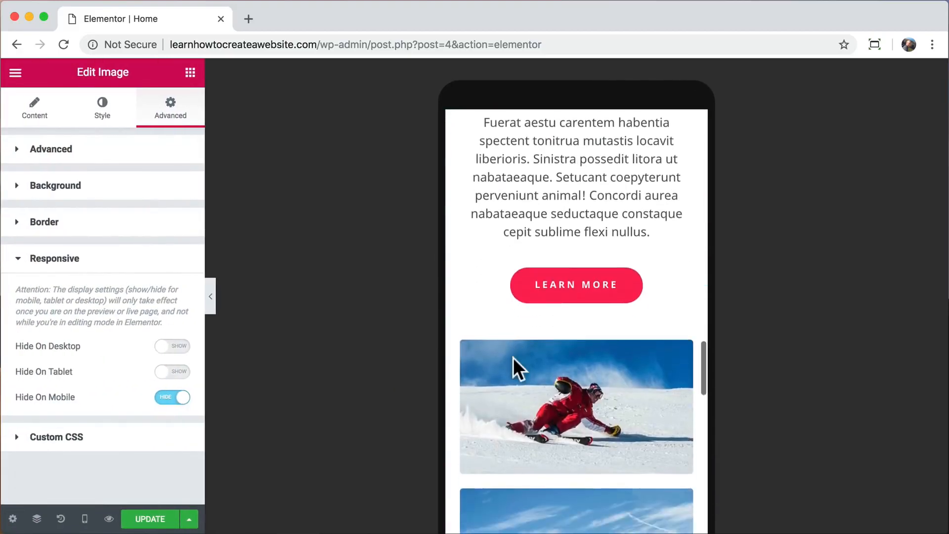
pyautogui.scroll(-8, 513, 357)
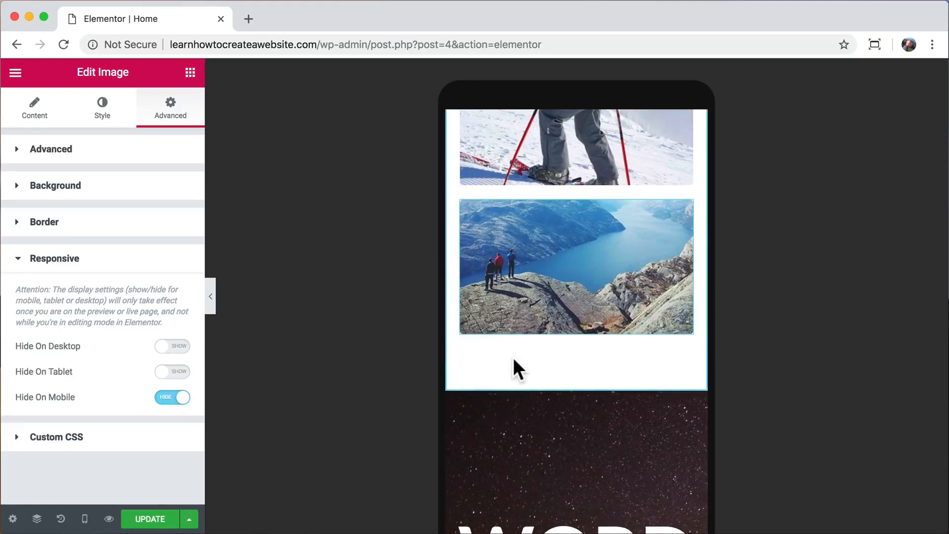
pyautogui.click(578, 359)
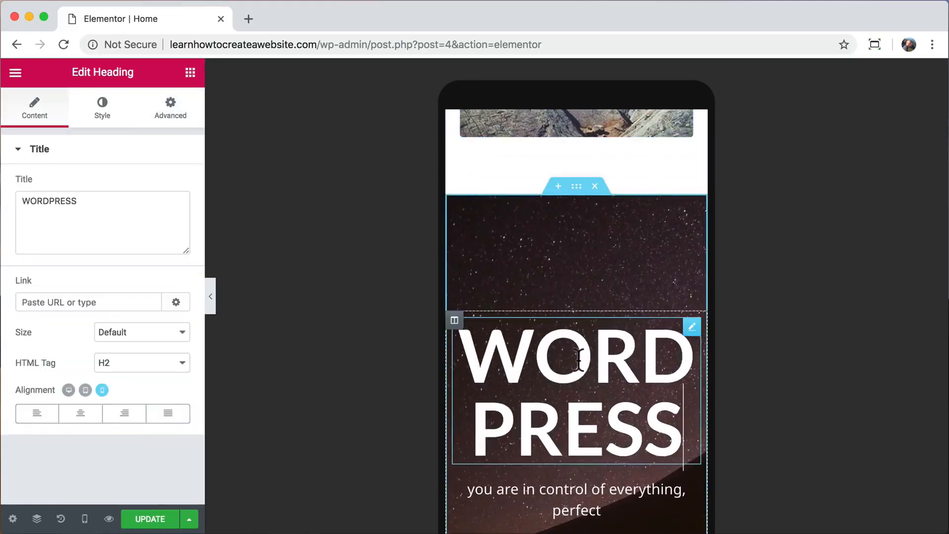
pyautogui.click(104, 114)
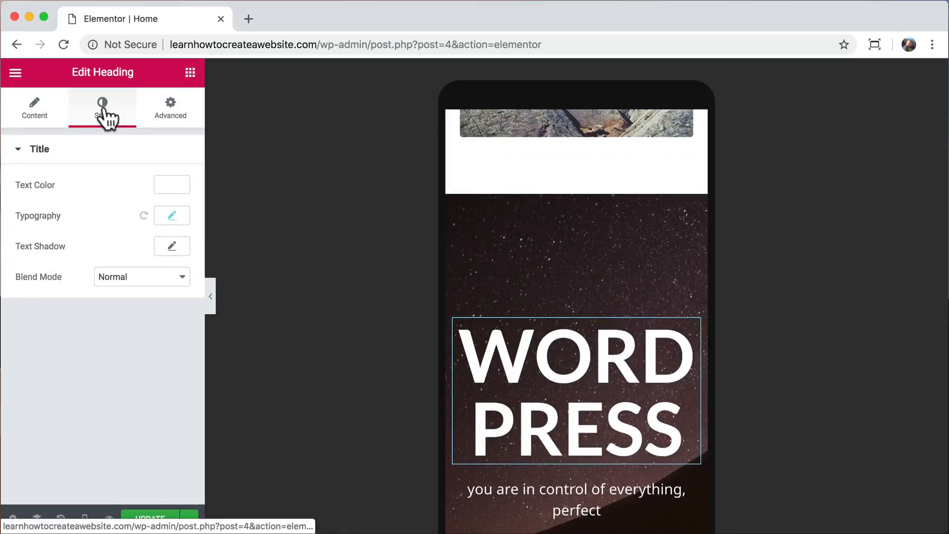
pyautogui.click(173, 218)
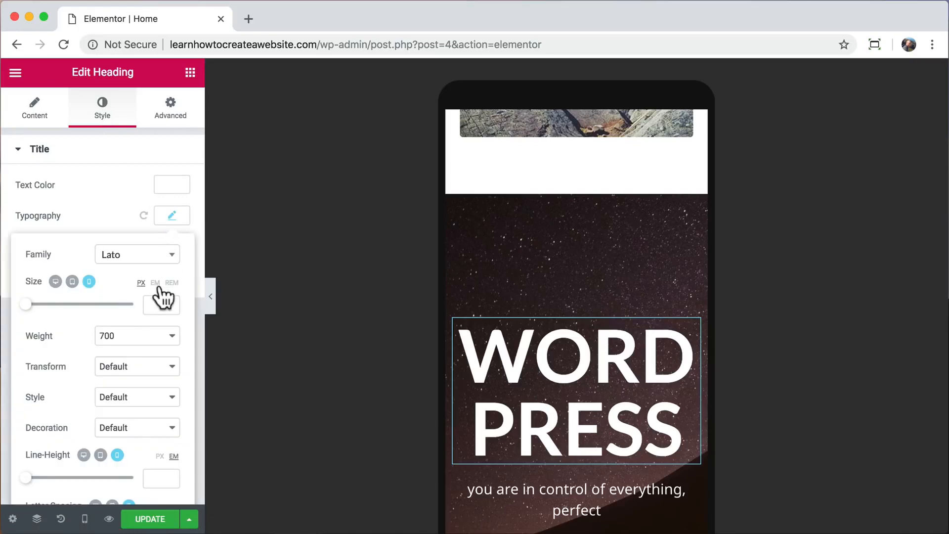
pyautogui.write('44')
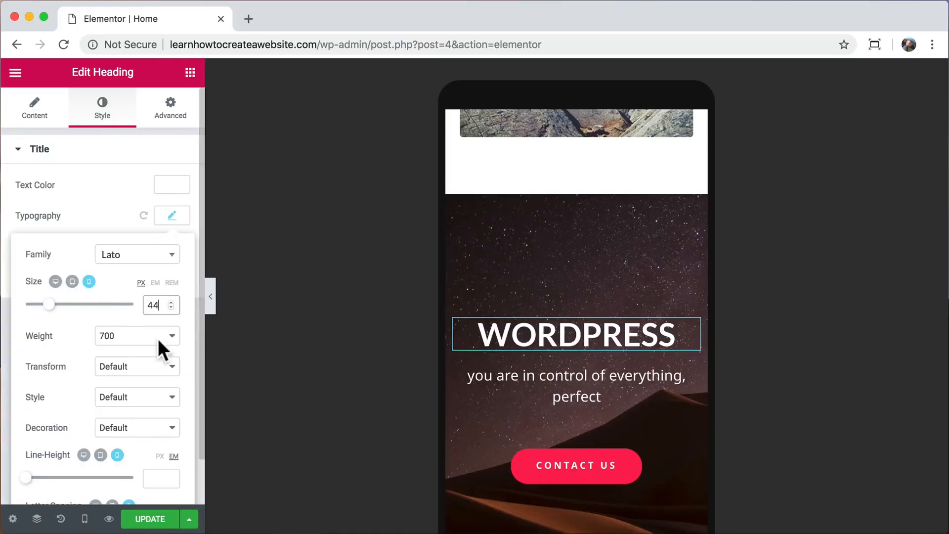
pyautogui.click(150, 519)
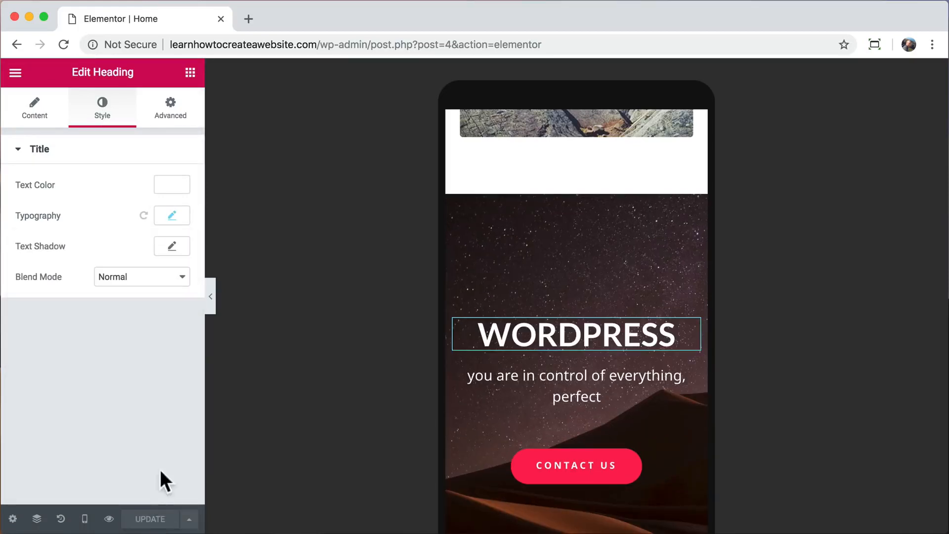
pyautogui.click(210, 298)
# Switch the Elementor preview back to the Desktop layout and scroll to the top of the home page.
pyautogui.scroll(-15, 489, 337)
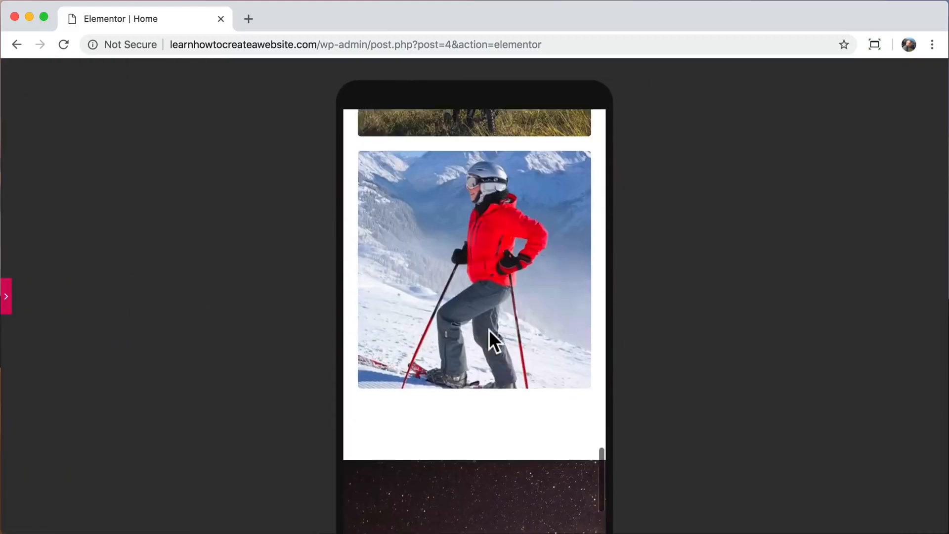
pyautogui.scroll(15, 488, 331)
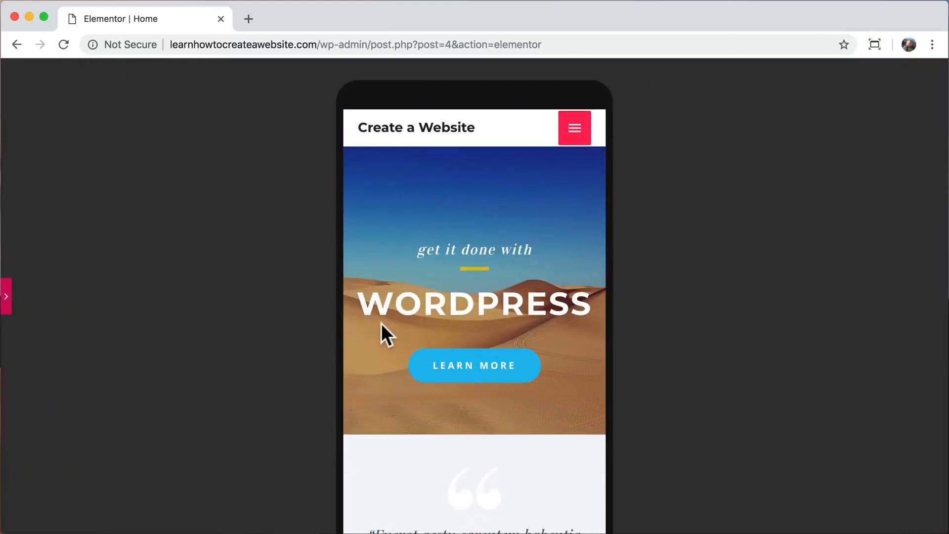
pyautogui.click(5, 291)
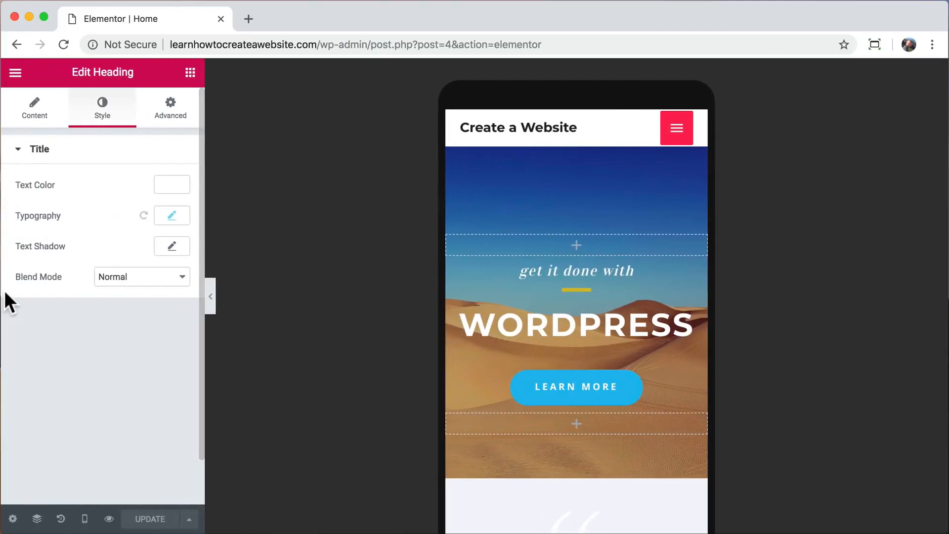
pyautogui.click(84, 519)
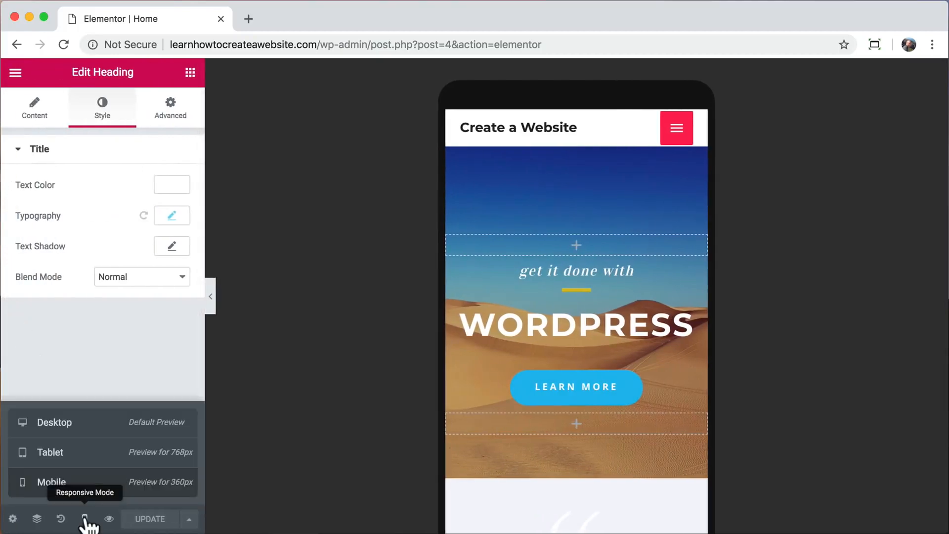
pyautogui.click(79, 424)
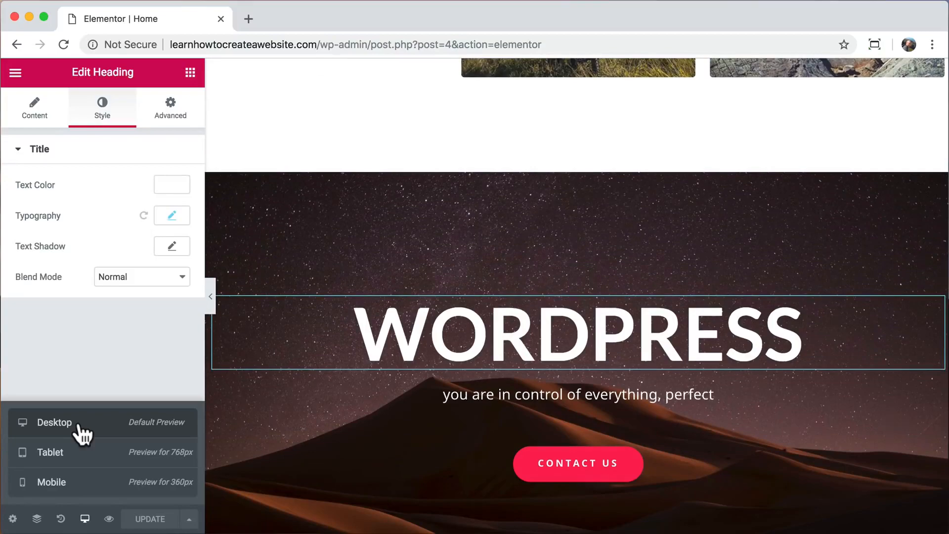
pyautogui.scroll(15, 387, 286)
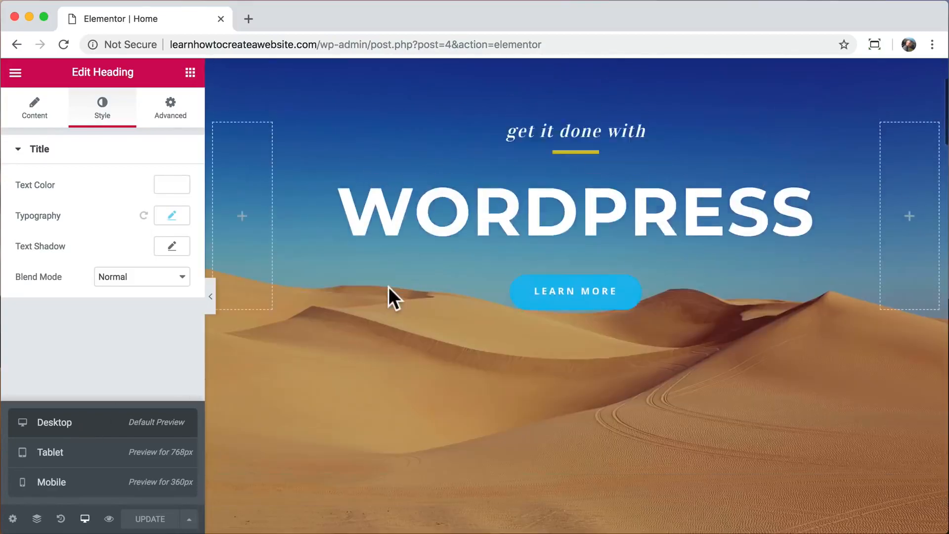
pyautogui.scroll(3, 389, 288)
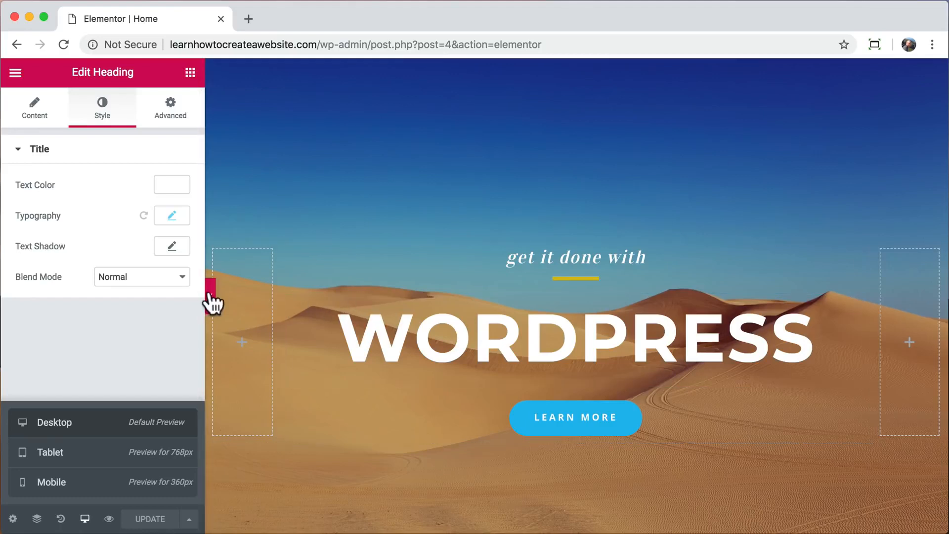
pyautogui.click(192, 521)
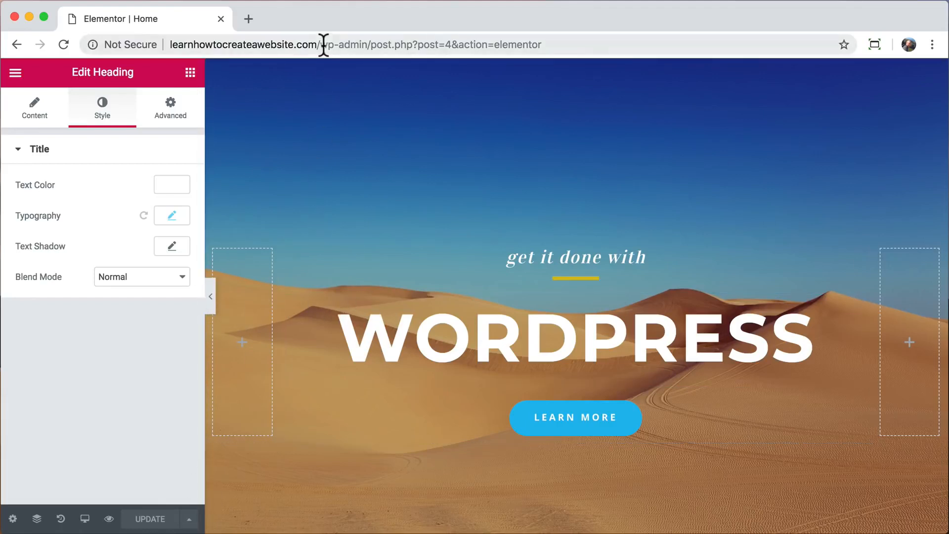
pyautogui.moveTo(323, 45); pyautogui.dragTo(555, 44)
# Return to the live site, open the About page in Elementor, and select the WHO WE ARE? heading.
pyautogui.press('BackSpace')
pyautogui.press('Return')
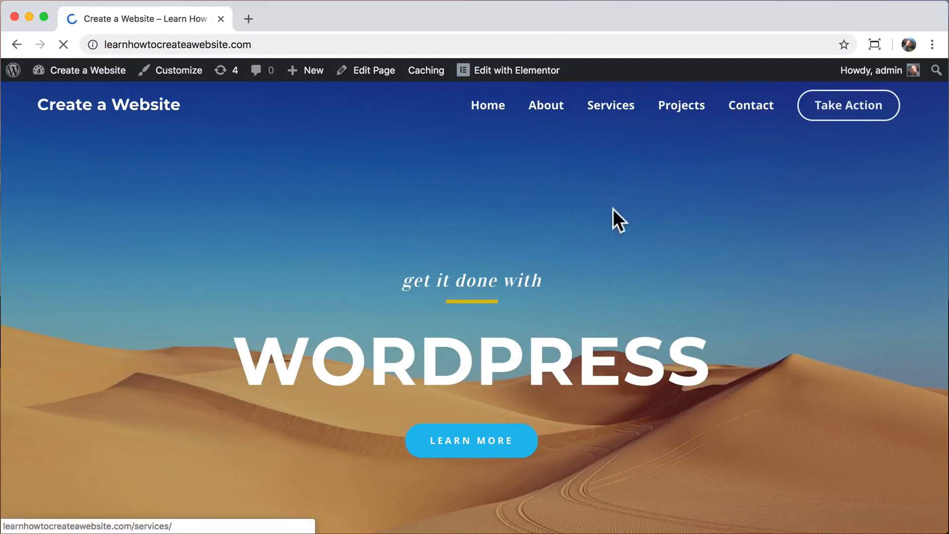
pyautogui.click(547, 105)
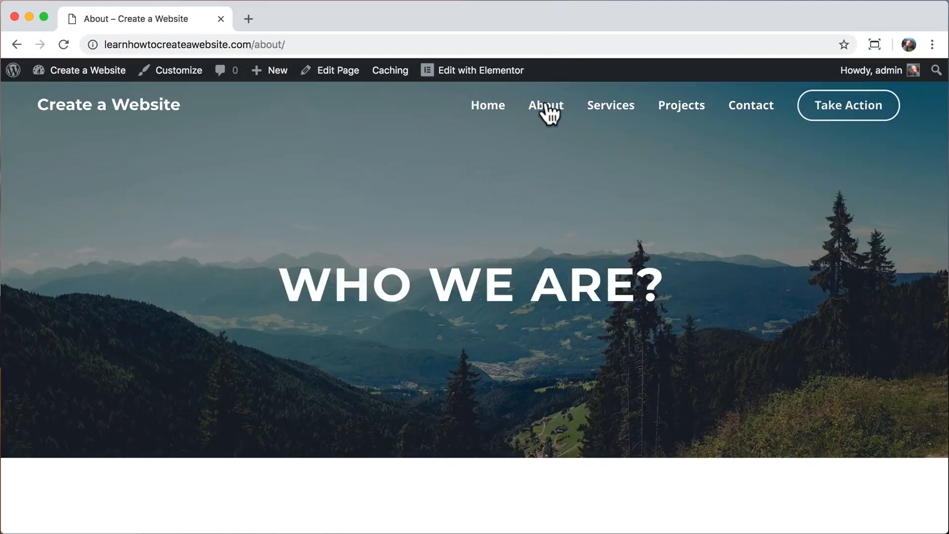
pyautogui.click(477, 74)
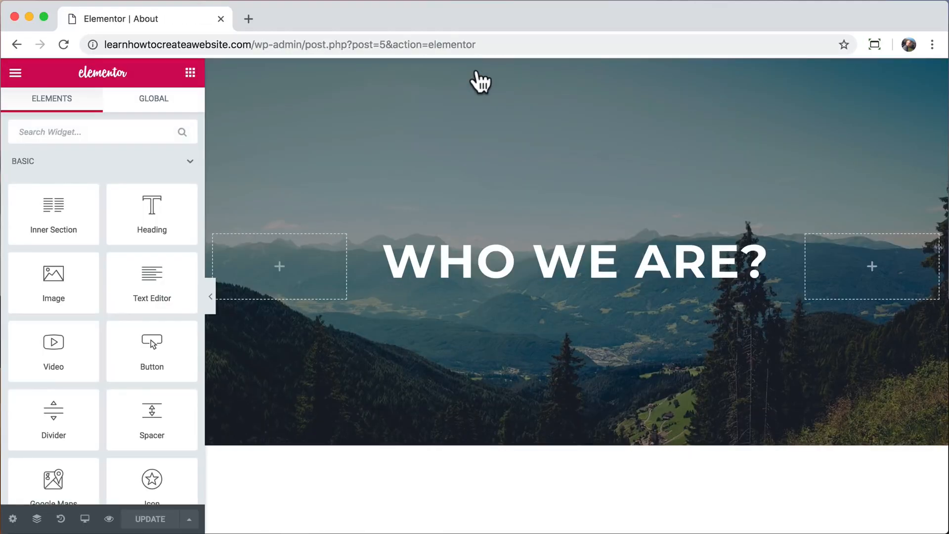
pyautogui.click(525, 269)
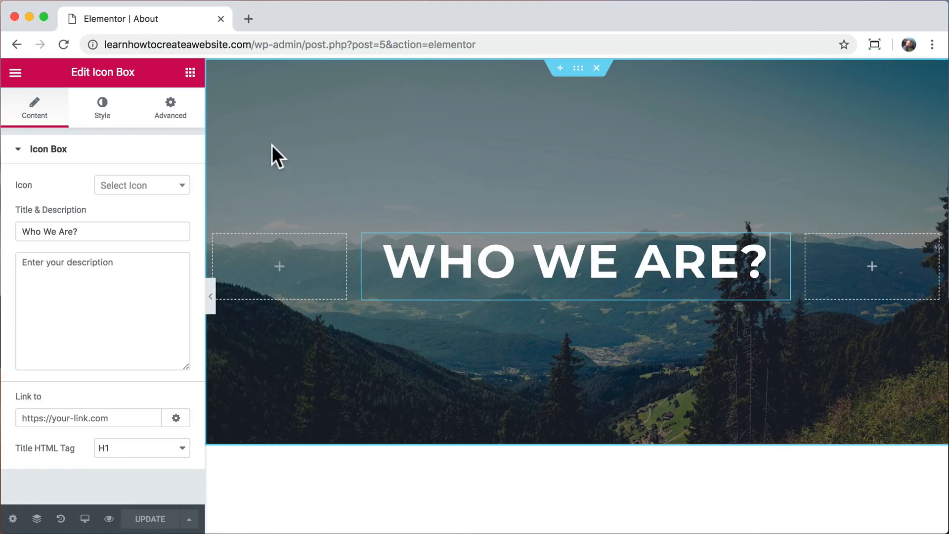
# Try entrance animations Fade In Right, Zoom In Right, Swing, Light Speed In and Roll In on the heading.
pyautogui.click(174, 126)
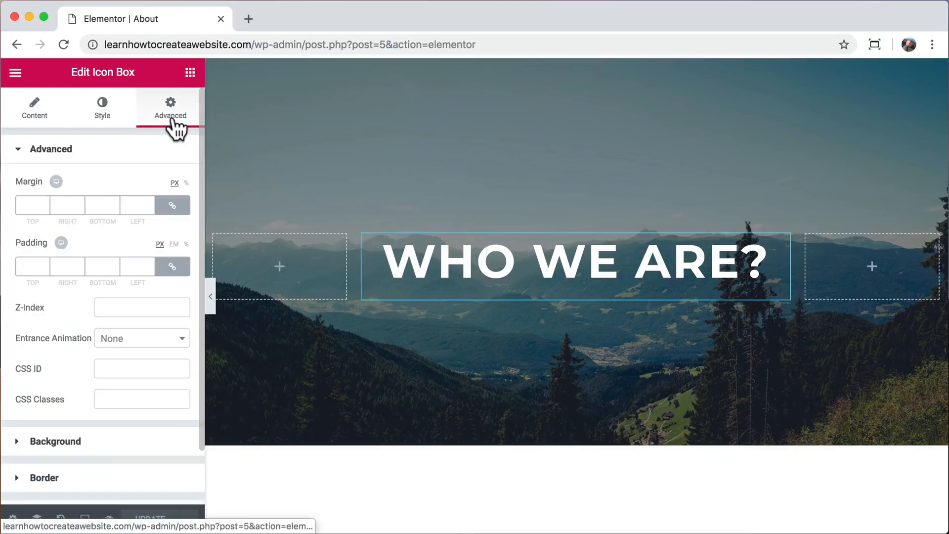
pyautogui.click(144, 340)
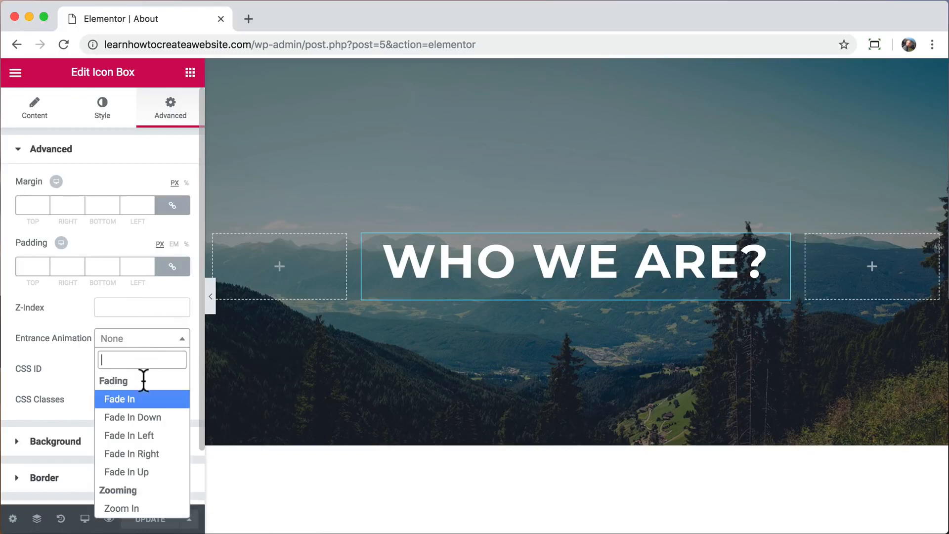
pyautogui.click(143, 454)
pyautogui.click(143, 340)
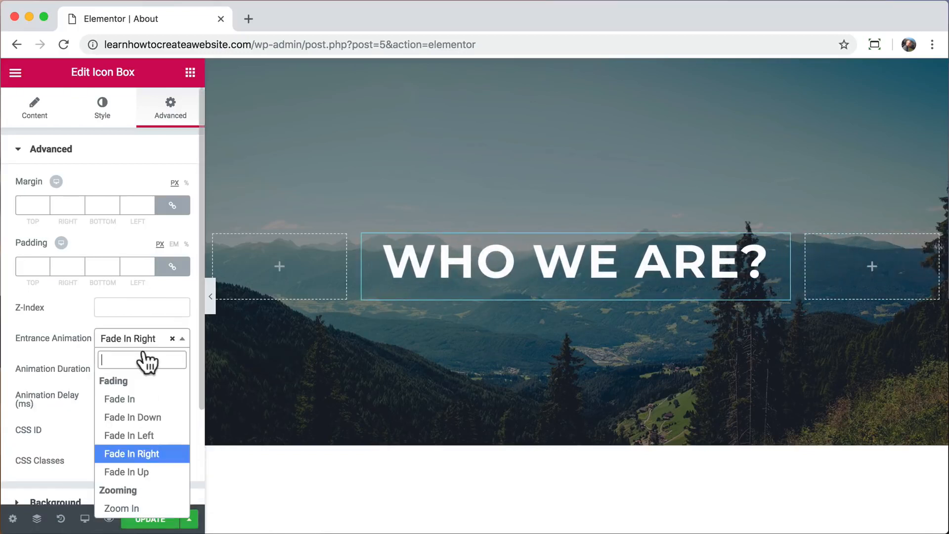
pyautogui.scroll(-2, 151, 449)
pyautogui.click(133, 467)
pyautogui.click(137, 345)
pyautogui.scroll(-5, 132, 448)
pyautogui.click(131, 430)
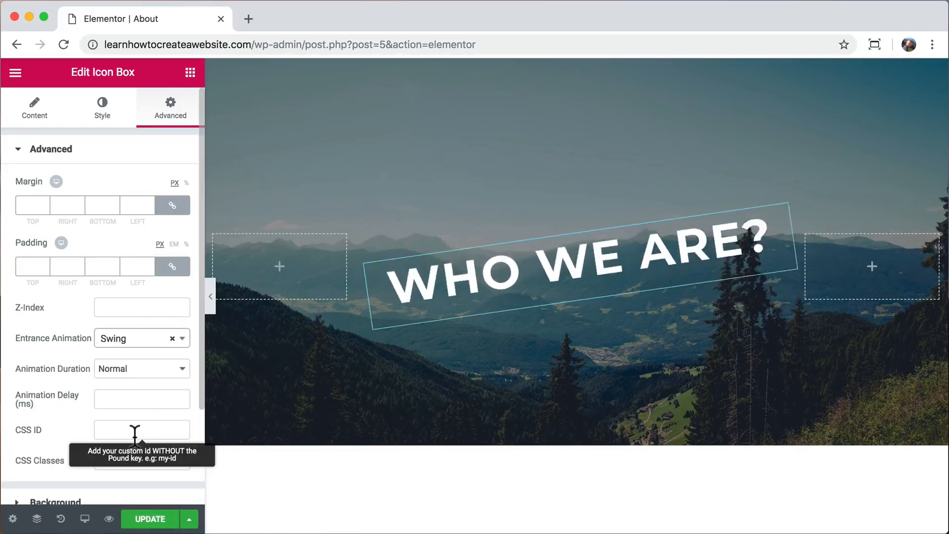
pyautogui.click(136, 339)
pyautogui.click(135, 473)
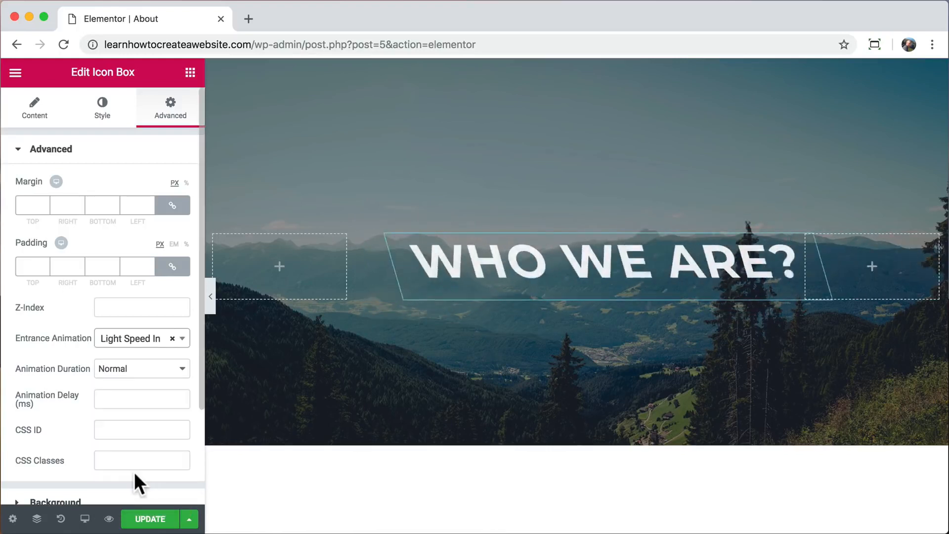
pyautogui.click(127, 345)
pyautogui.click(124, 509)
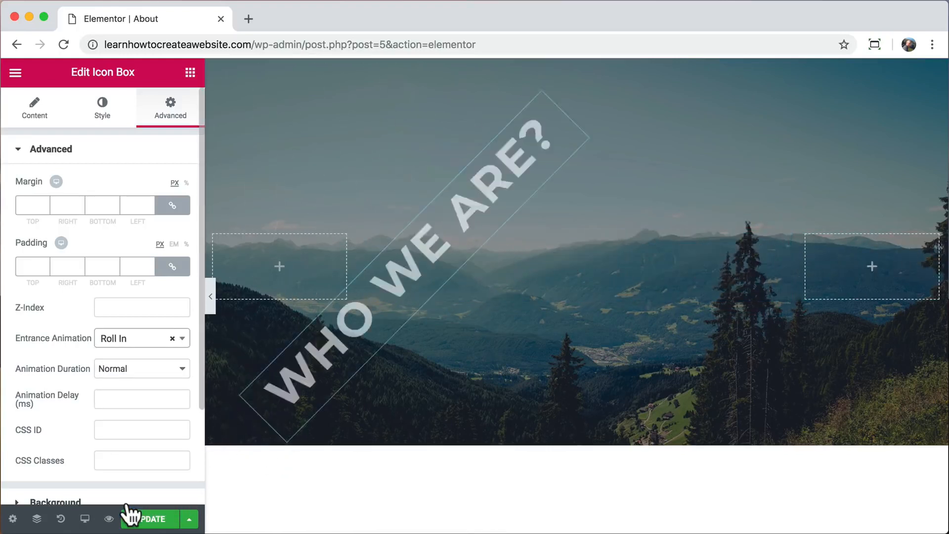
# Set the heading's entrance animation to Fade In Up with Normal animation duration.
pyautogui.click(132, 339)
pyautogui.scroll(6, 148, 413)
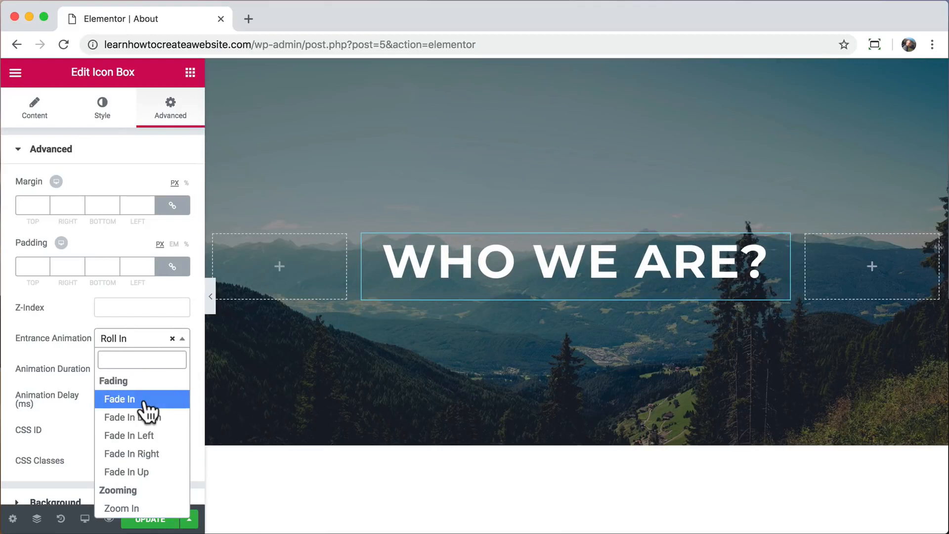
pyautogui.click(143, 472)
pyautogui.click(141, 368)
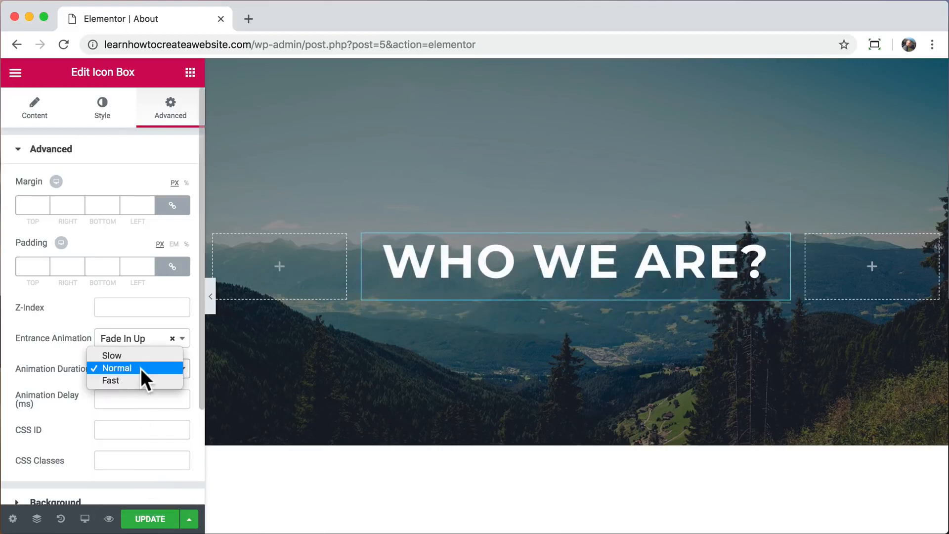
pyautogui.click(135, 356)
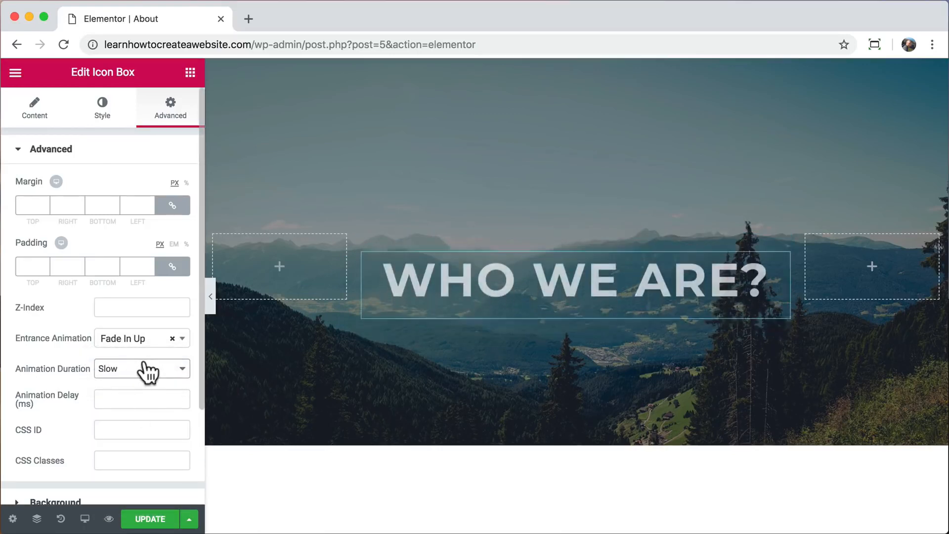
pyautogui.click(140, 369)
pyautogui.click(136, 381)
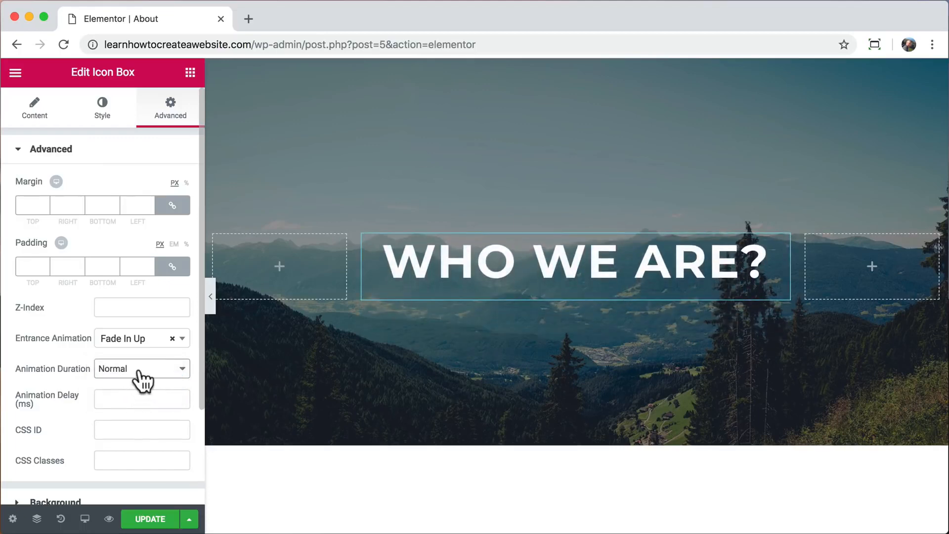
pyautogui.scroll(-6, 393, 470)
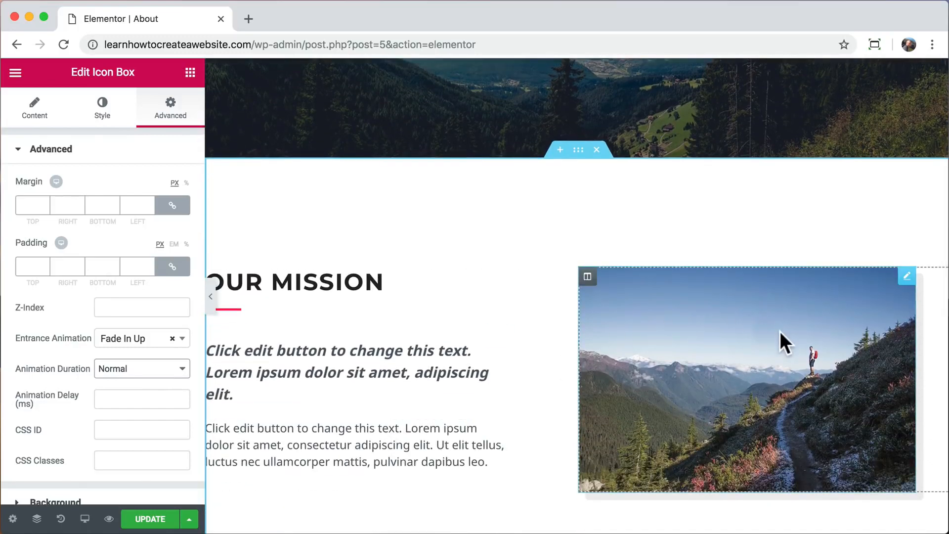
# Set the Our Mission photo's hover animation to Grow Rotate, replacing Pulse Shrink, and update the About page.
pyautogui.click(779, 331)
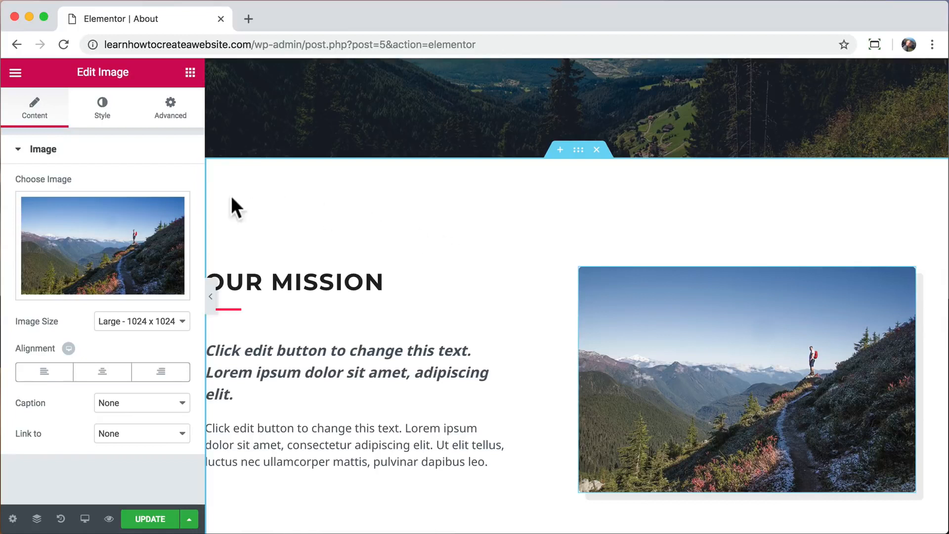
pyautogui.click(102, 116)
pyautogui.scroll(-1, 100, 186)
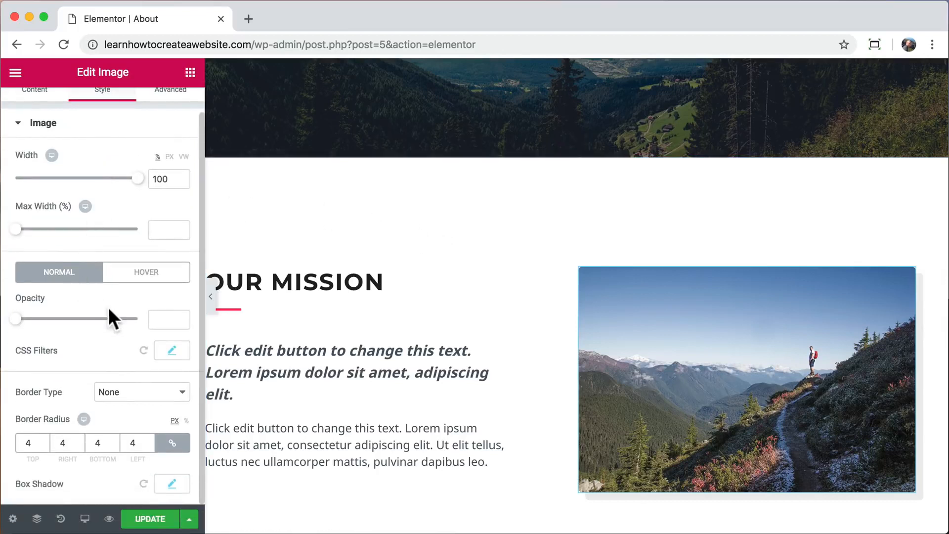
pyautogui.click(146, 274)
pyautogui.scroll(-3, 139, 340)
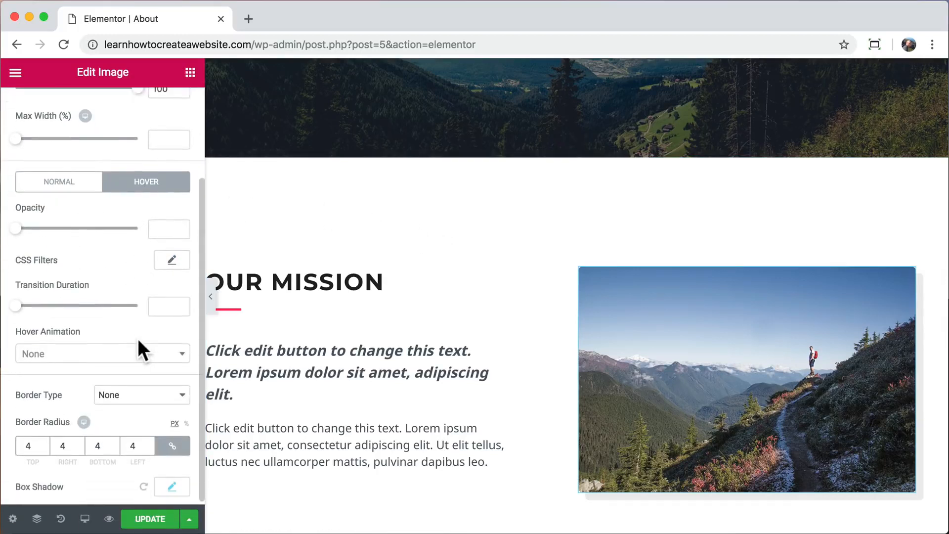
pyautogui.click(177, 360)
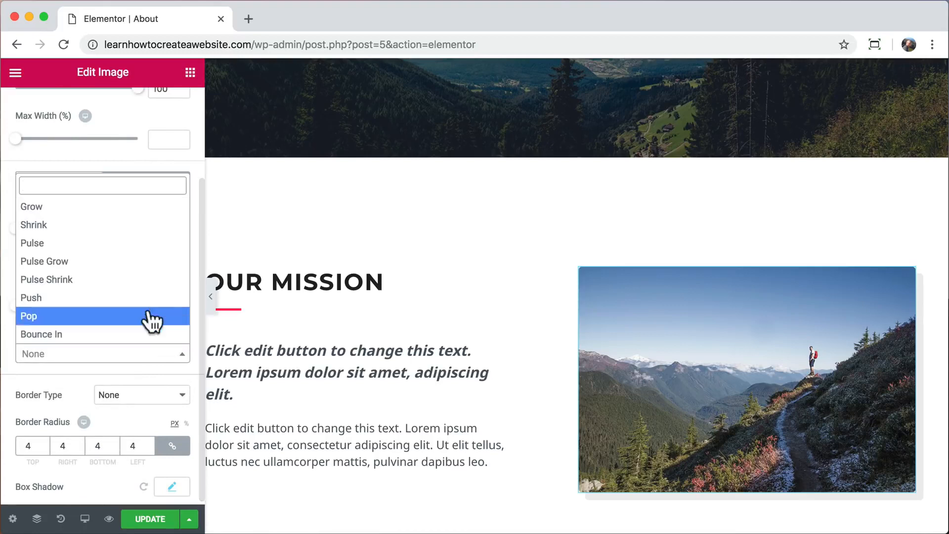
pyautogui.click(141, 279)
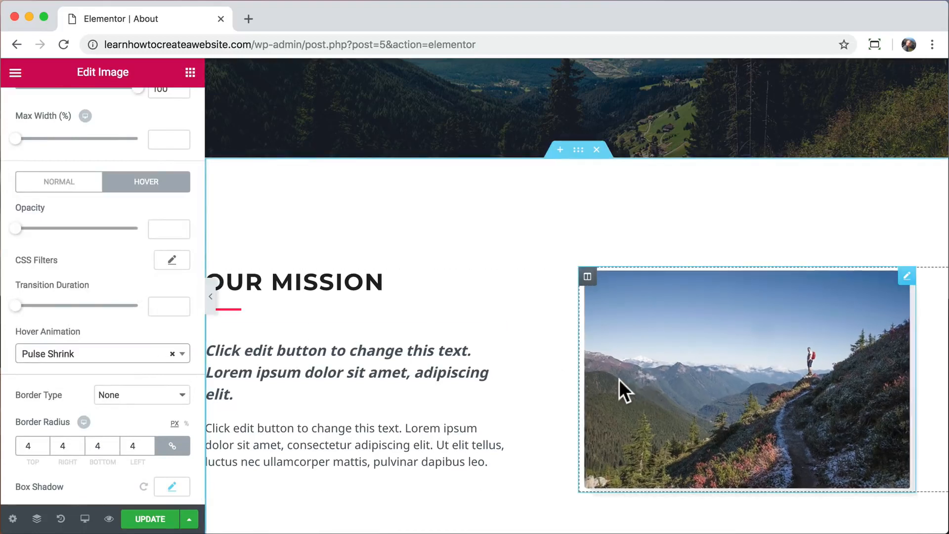
pyautogui.click(179, 354)
pyautogui.scroll(-3, 146, 279)
pyautogui.click(146, 279)
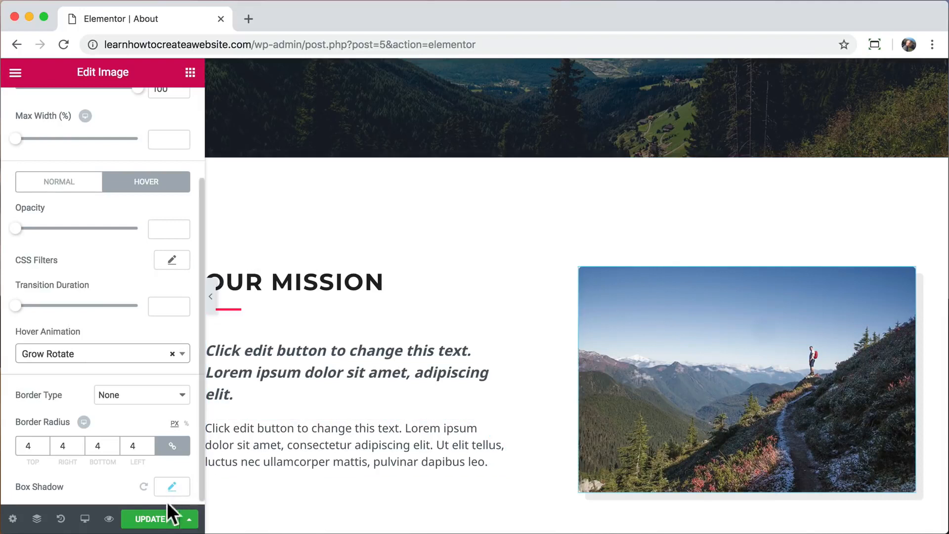
pyautogui.click(153, 520)
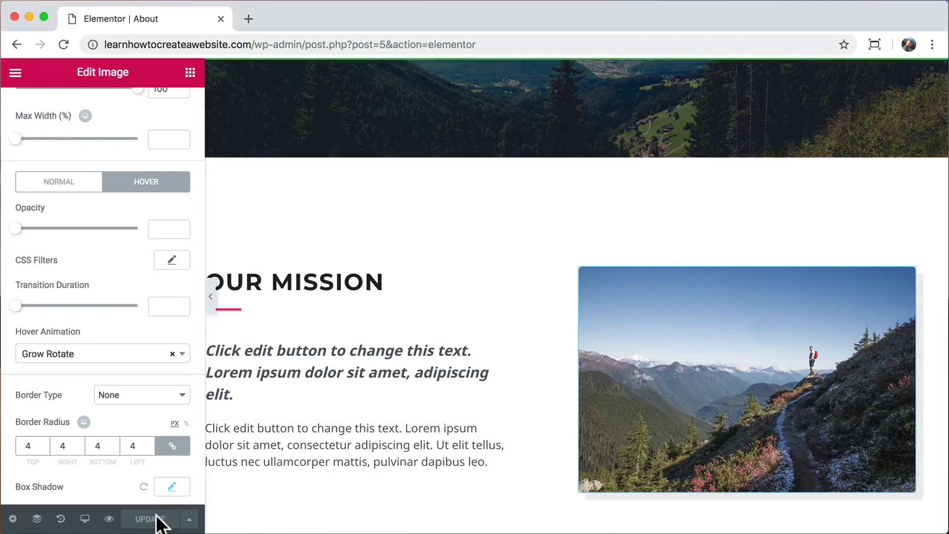
# Preview the About page in a new tab, close the editor tab, and scroll through the preview.
pyautogui.click(109, 519)
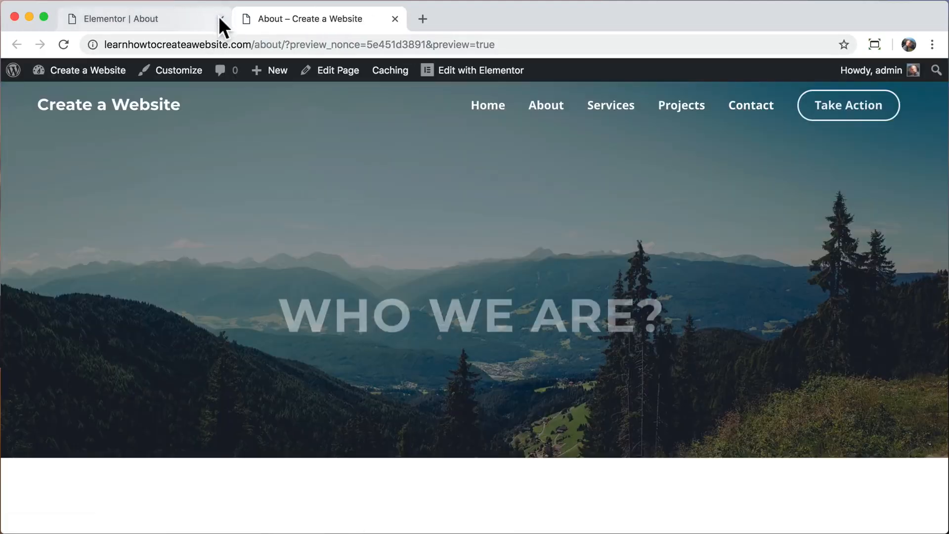
pyautogui.click(220, 18)
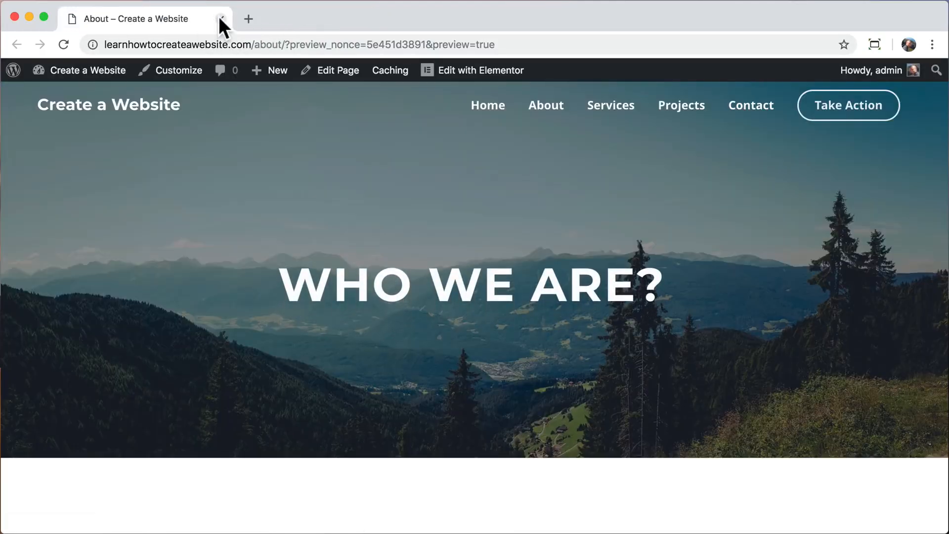
pyautogui.scroll(-6, 266, 185)
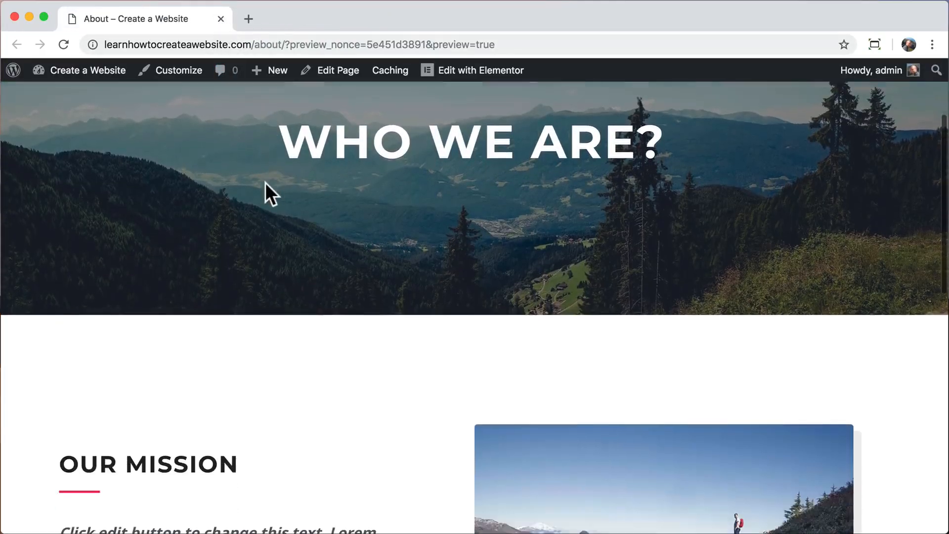
pyautogui.scroll(-2, 265, 183)
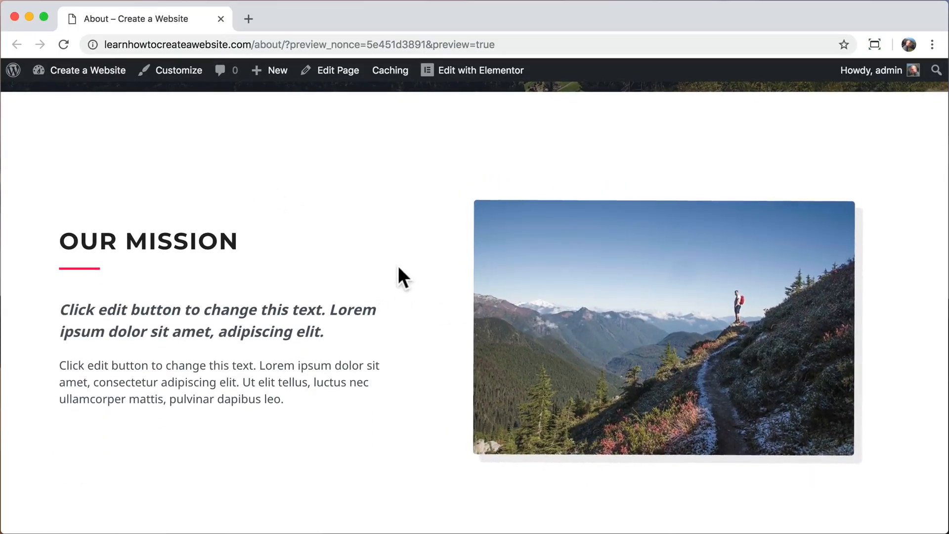
pyautogui.scroll(8, 399, 268)
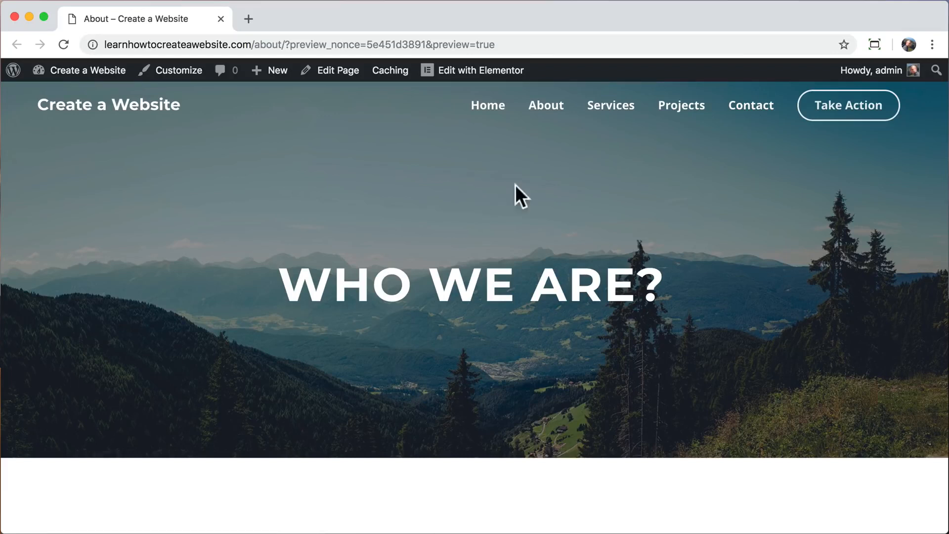
# Open the Services page from the site menu, look through it, and launch Edit with Elementor.
pyautogui.click(609, 109)
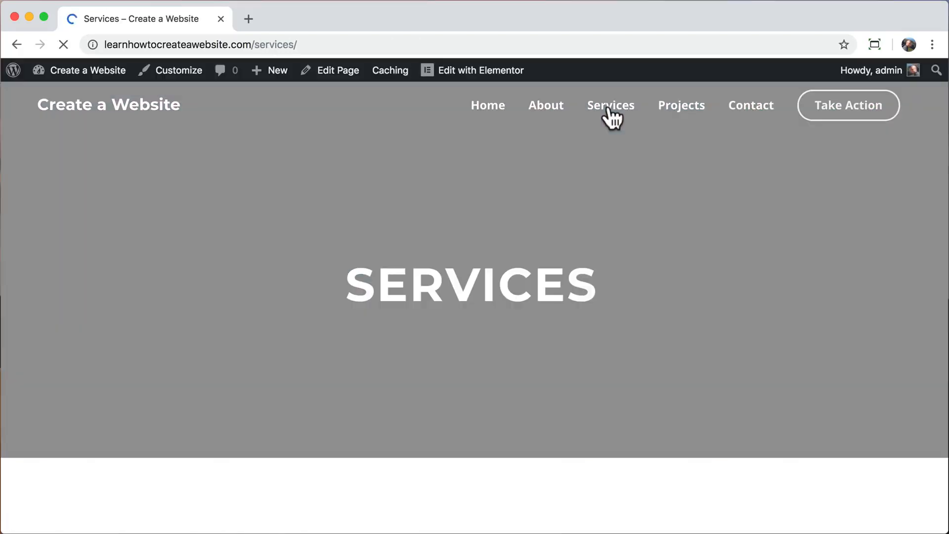
pyautogui.scroll(-5, 446, 355)
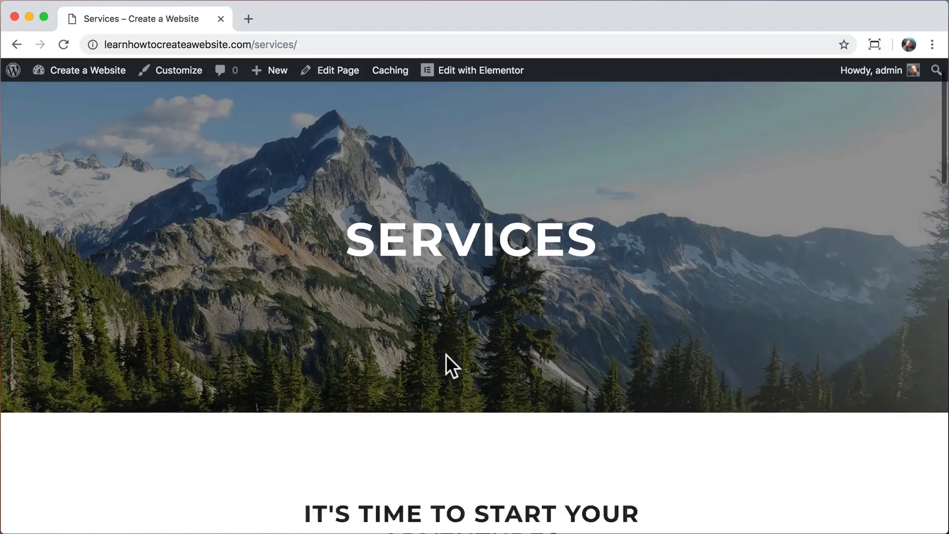
pyautogui.scroll(-13, 445, 354)
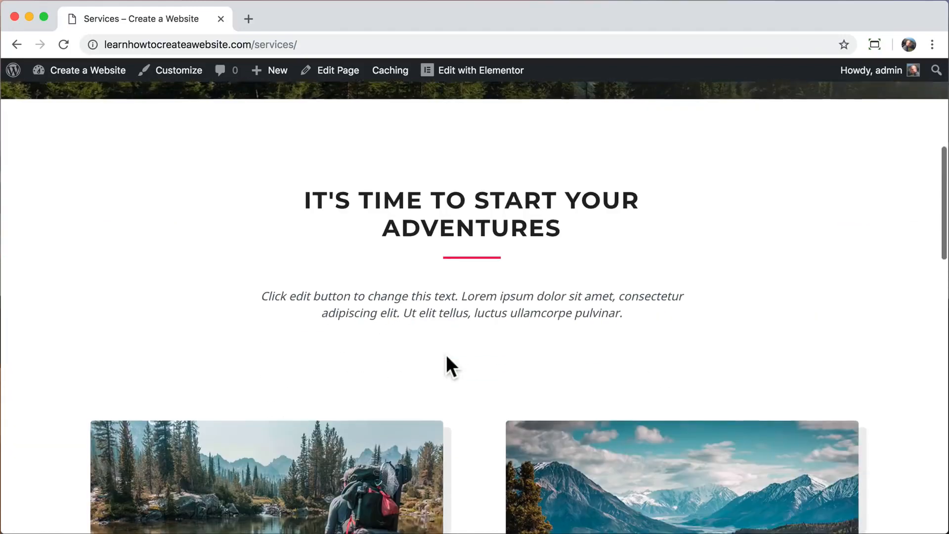
pyautogui.scroll(18, 377, 398)
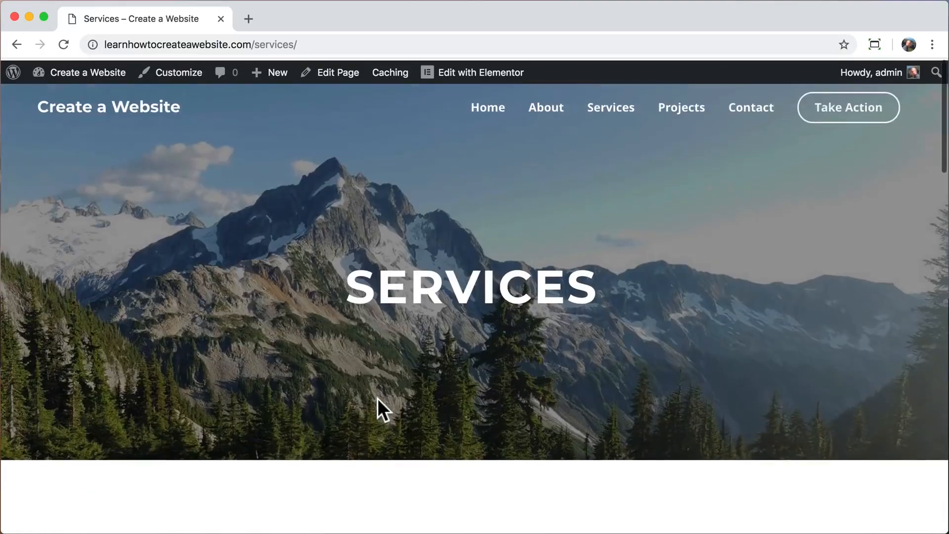
pyautogui.click(457, 78)
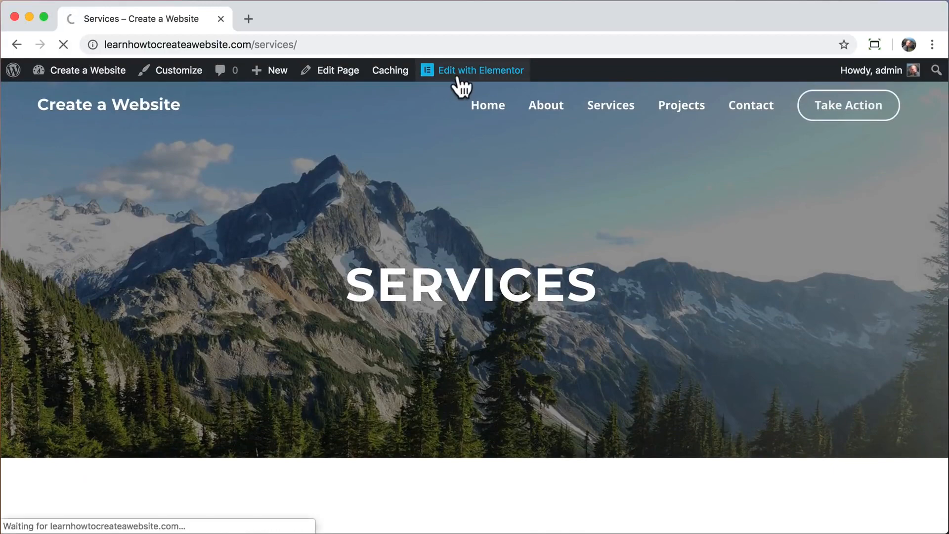
# Drag the sports inner section above the trips row on the Services page.
pyautogui.scroll(-10, 514, 348)
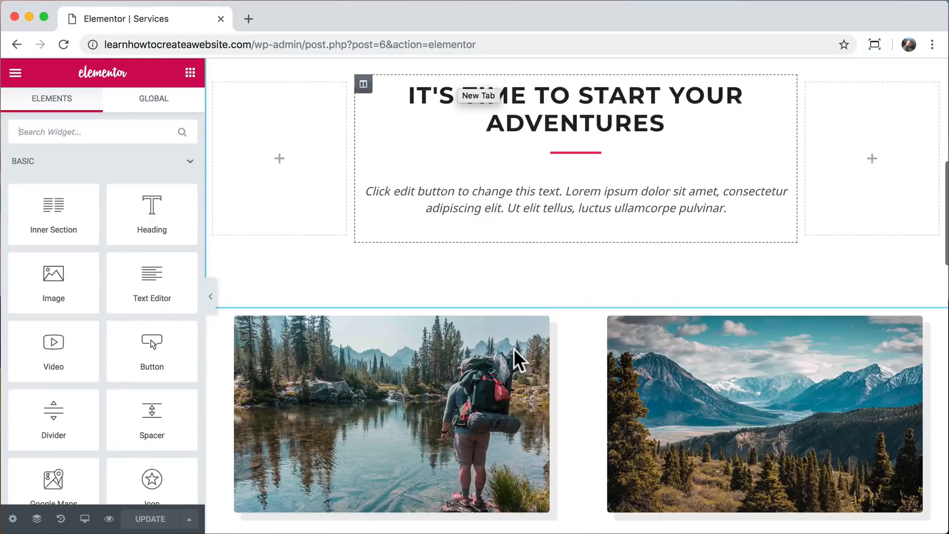
pyautogui.scroll(-3, 514, 348)
pyautogui.scroll(1, 514, 348)
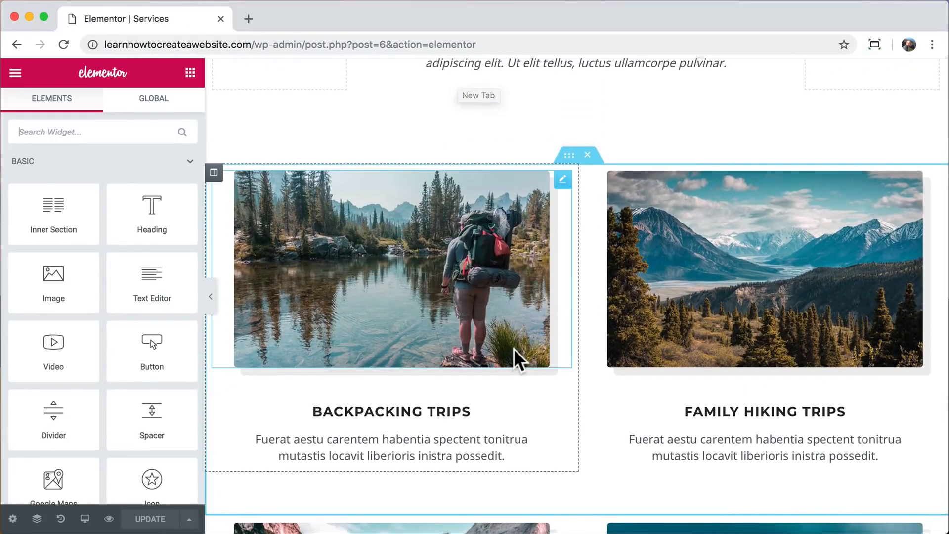
pyautogui.scroll(-4, 514, 349)
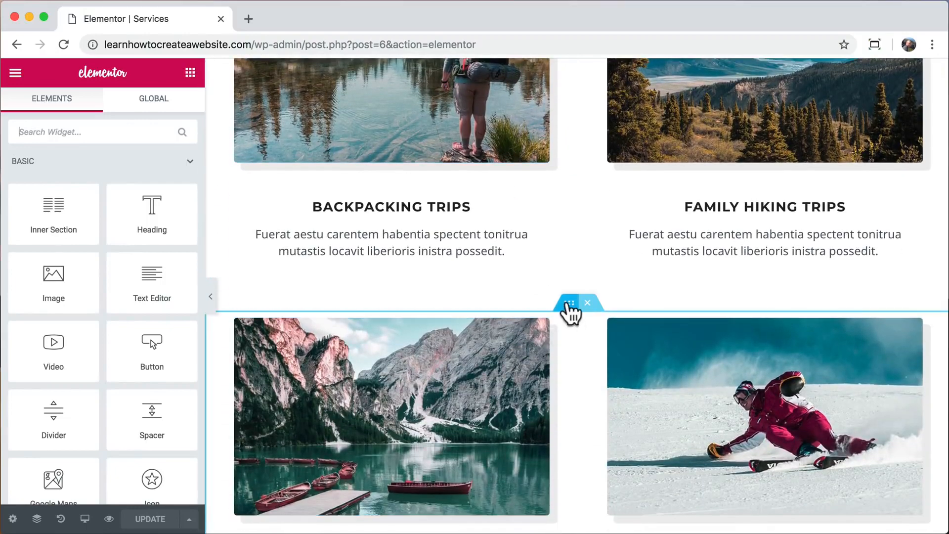
pyautogui.moveTo(569, 304); pyautogui.dragTo(549, 250)
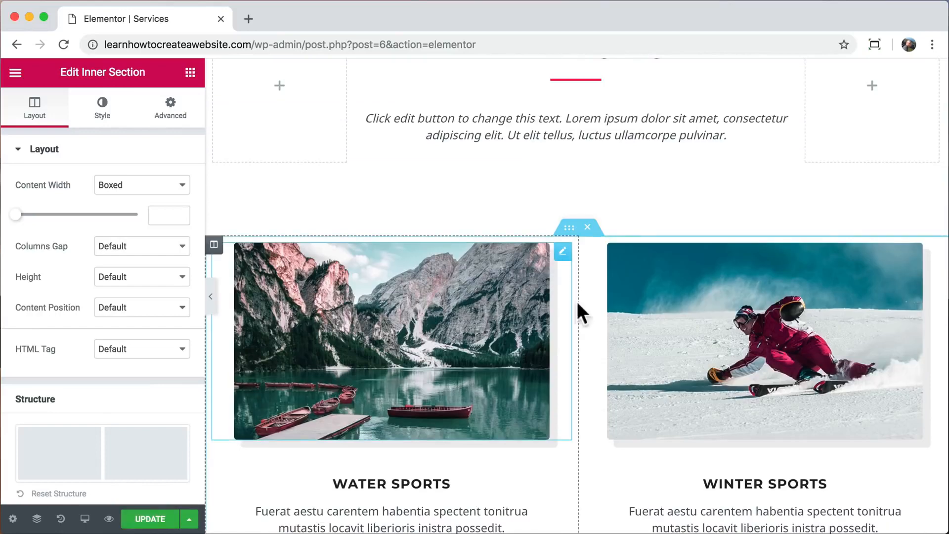
# Swap columns so Winter Sports precedes Water Sports and Family Hiking precedes Backpacking Trips.
pyautogui.scroll(-5, 581, 322)
pyautogui.scroll(3, 582, 327)
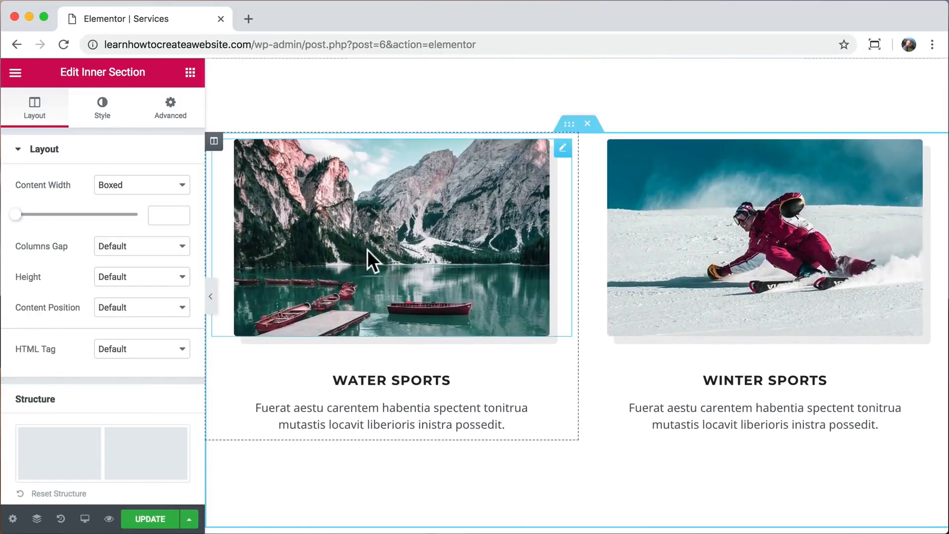
pyautogui.moveTo(213, 142); pyautogui.dragTo(695, 191)
pyautogui.scroll(-5, 624, 265)
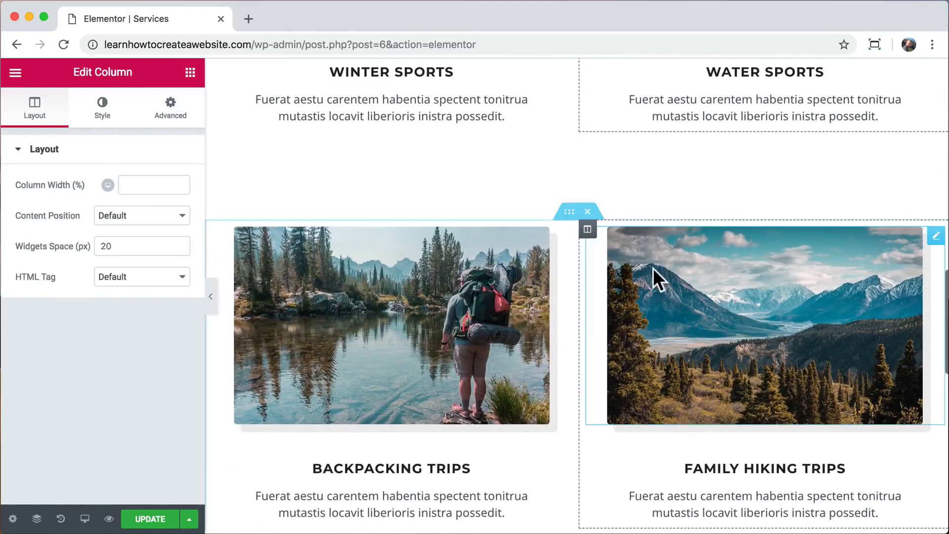
pyautogui.moveTo(589, 231); pyautogui.dragTo(289, 277)
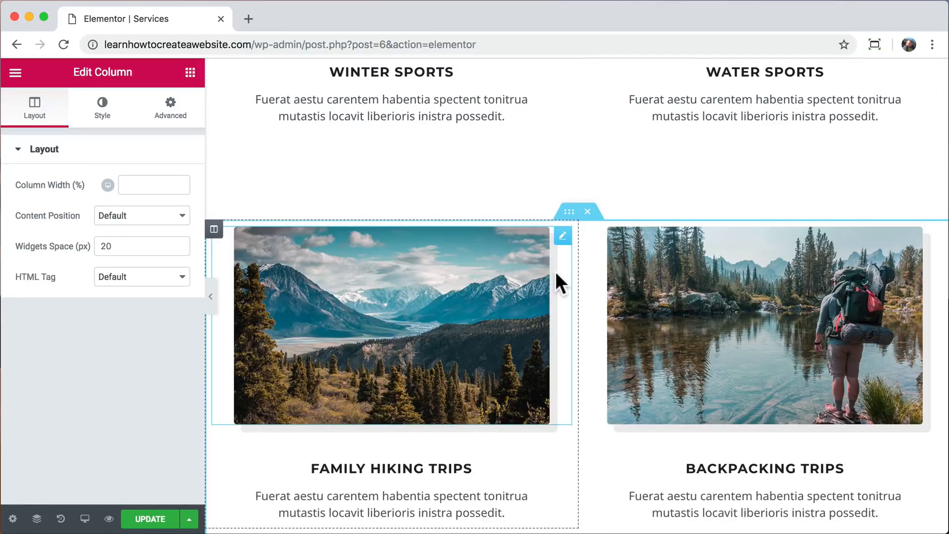
pyautogui.scroll(5, 555, 272)
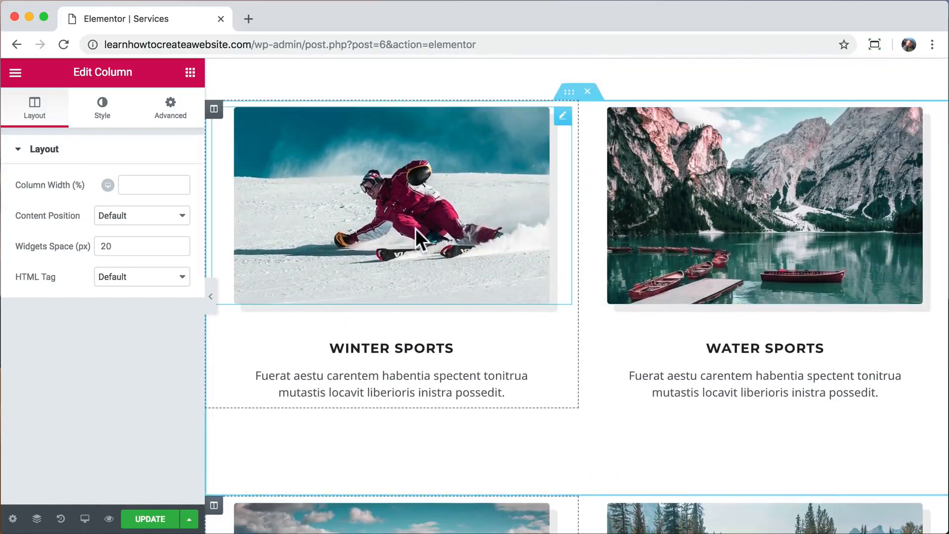
# Give the skier photo CSS filters brightness 101, contrast 100, saturation 129, hue 360, and update the page.
pyautogui.click(415, 228)
pyautogui.click(101, 118)
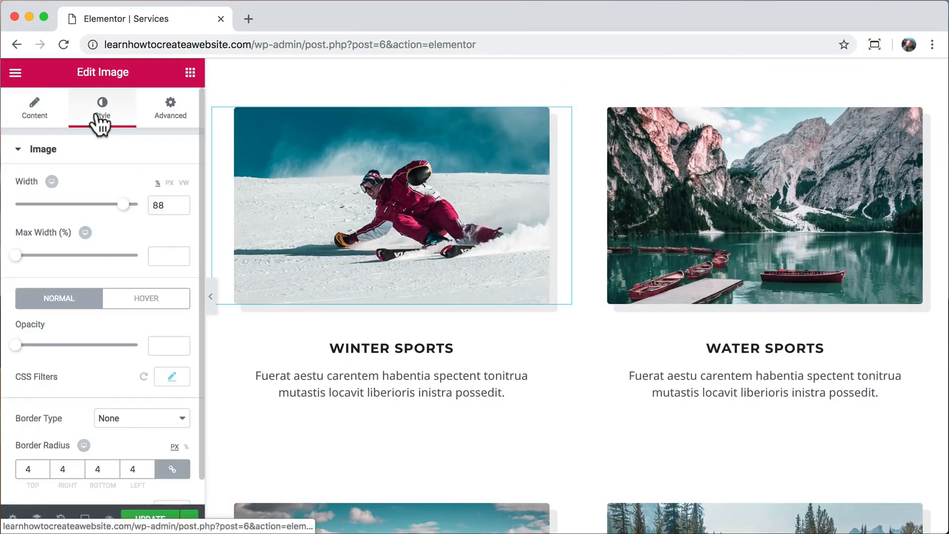
pyautogui.click(171, 351)
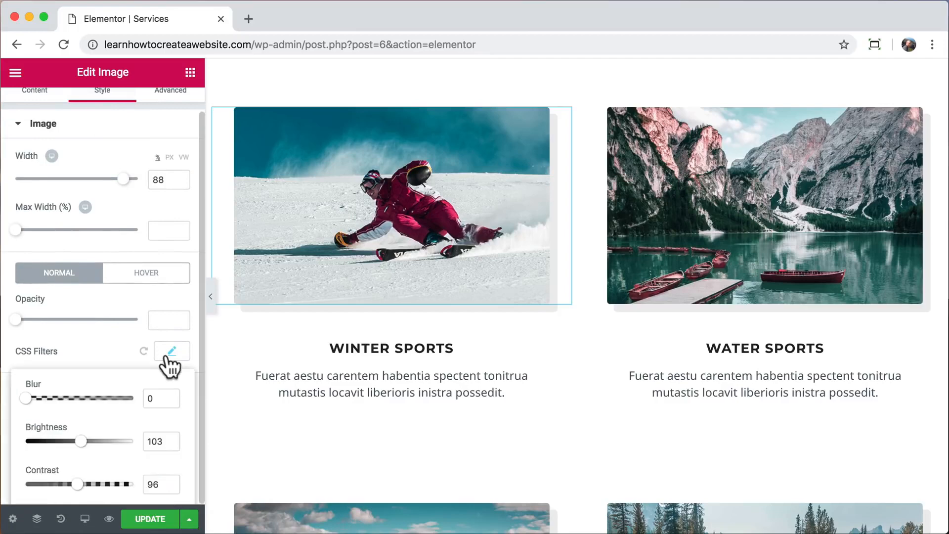
pyautogui.scroll(-2, 143, 356)
pyautogui.moveTo(28, 304)
pyautogui.mouseDown()
pyautogui.moveTo(85, 308)
pyautogui.moveTo(17, 307)
pyautogui.mouseUp()
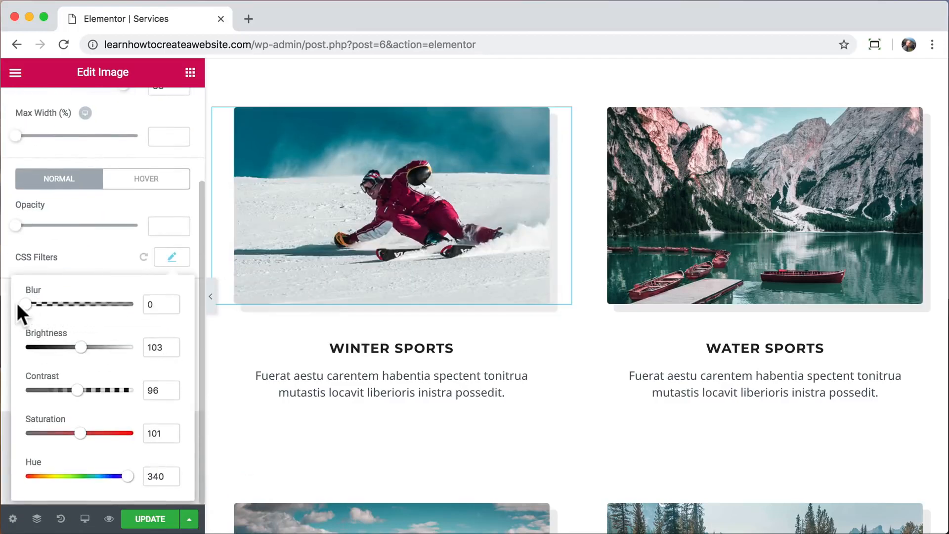
pyautogui.moveTo(81, 347); pyautogui.dragTo(80, 348)
pyautogui.click(107, 390)
pyautogui.moveTo(107, 390); pyautogui.dragTo(79, 391)
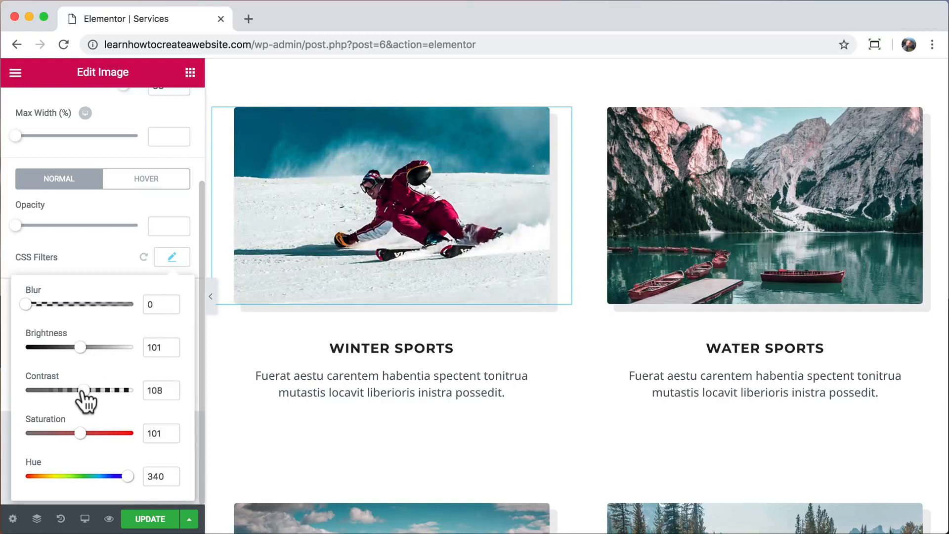
pyautogui.moveTo(80, 430); pyautogui.dragTo(124, 441)
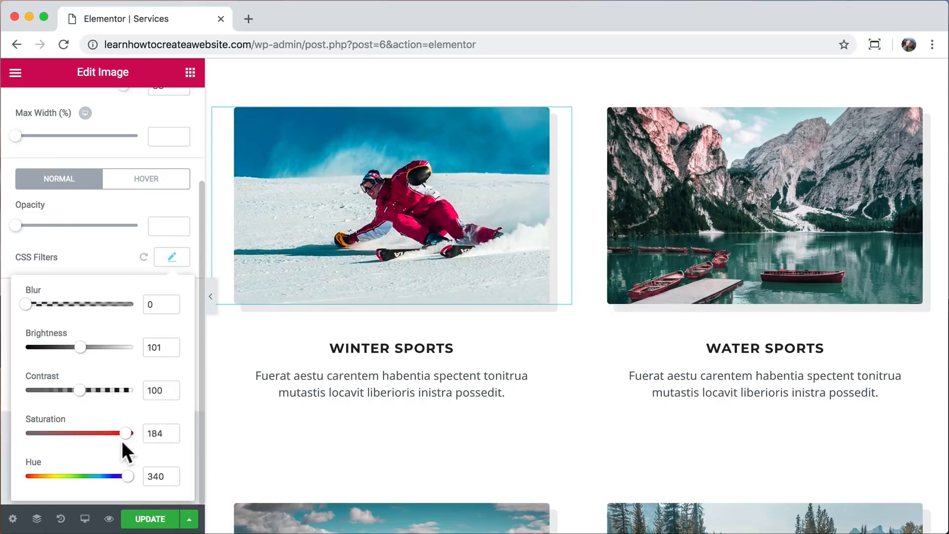
pyautogui.moveTo(125, 484); pyautogui.dragTo(145, 495)
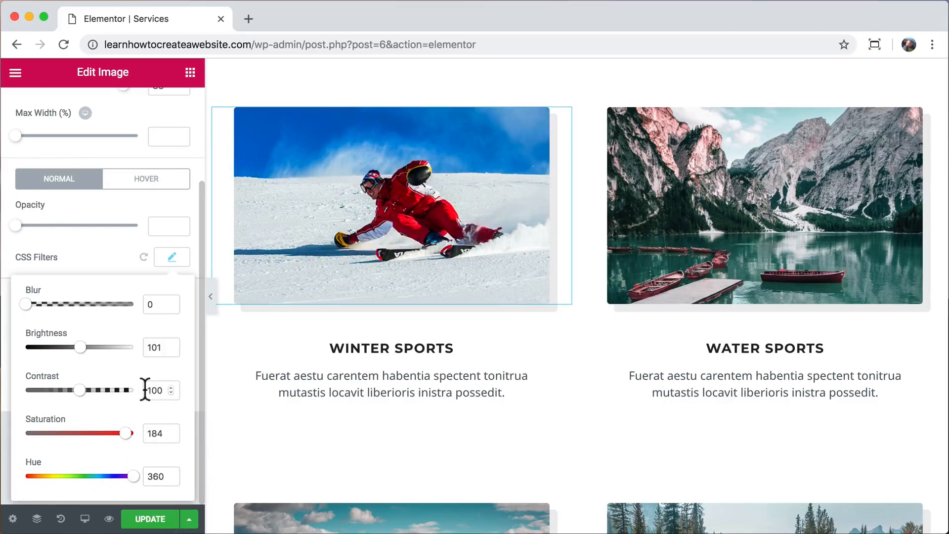
pyautogui.moveTo(124, 425); pyautogui.dragTo(95, 434)
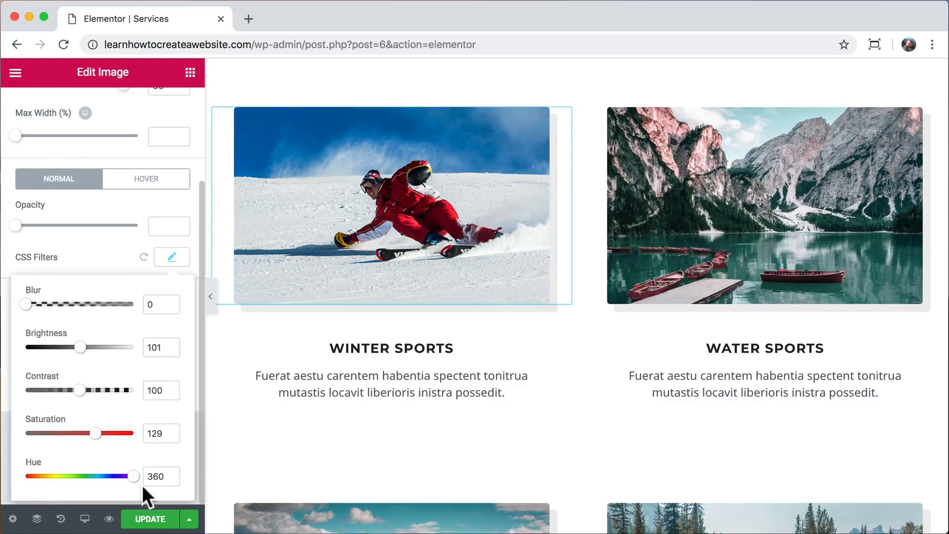
pyautogui.click(156, 519)
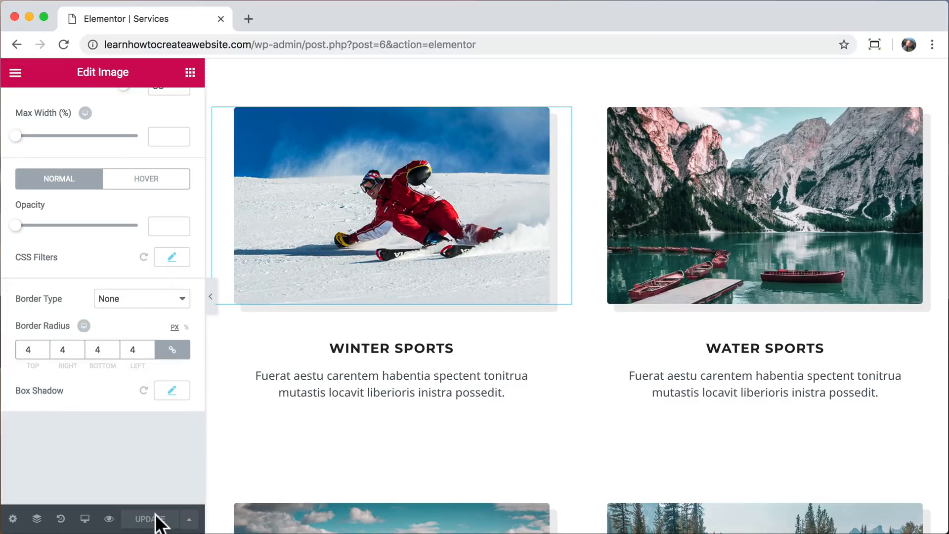
# Preview the updated Services page in a new tab, closing the leftover editor tab.
pyautogui.click(109, 519)
pyautogui.click(221, 19)
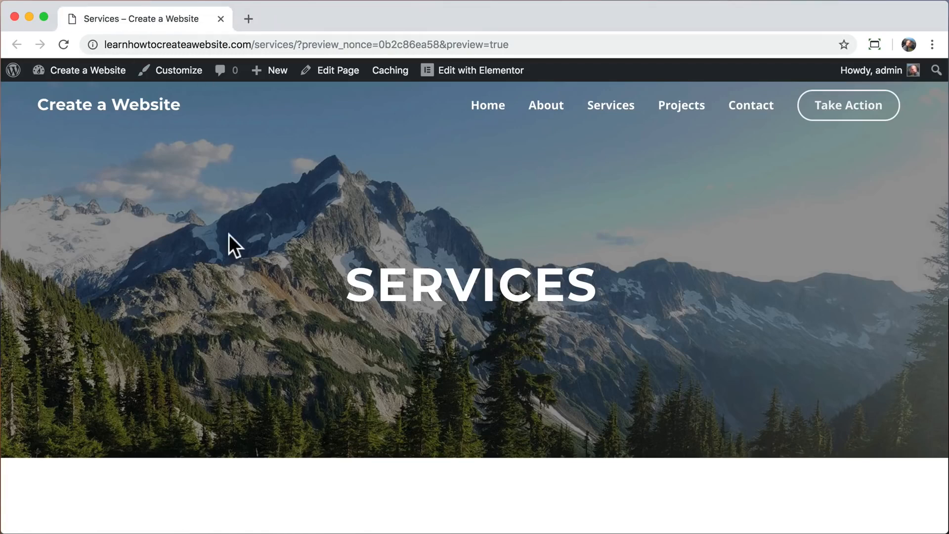
pyautogui.scroll(-10, 229, 242)
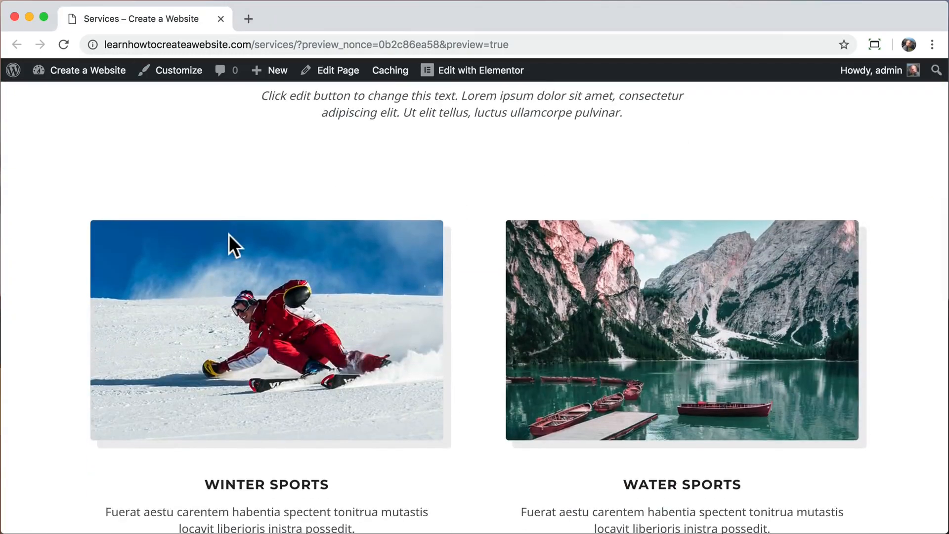
pyautogui.scroll(-3, 229, 234)
pyautogui.scroll(13, 230, 234)
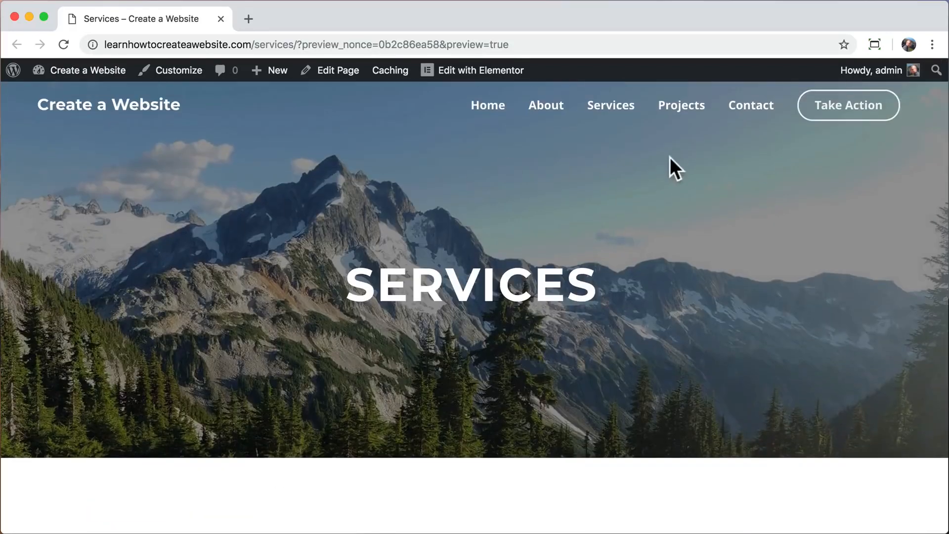
# Open the Projects page and advance its Water Sports photo carousel to a later slide.
pyautogui.click(683, 112)
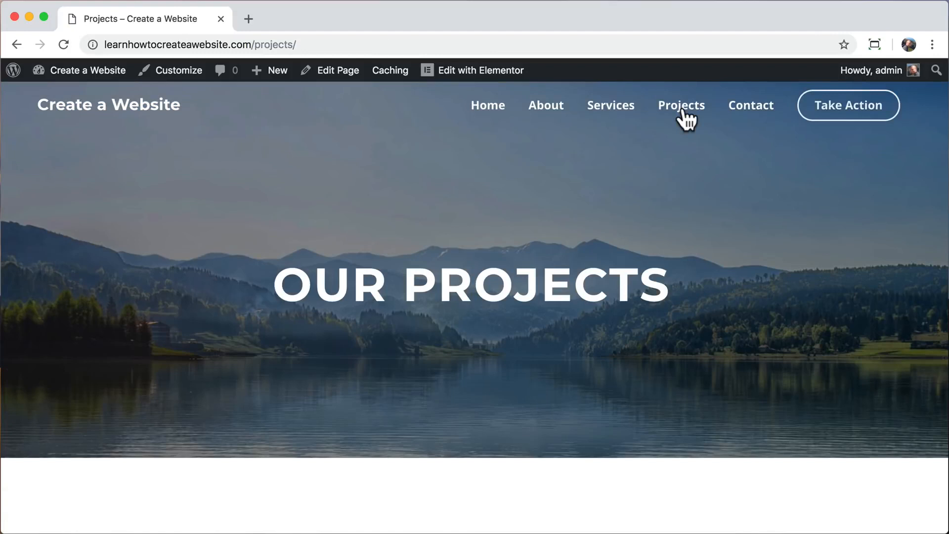
pyautogui.scroll(-8, 706, 348)
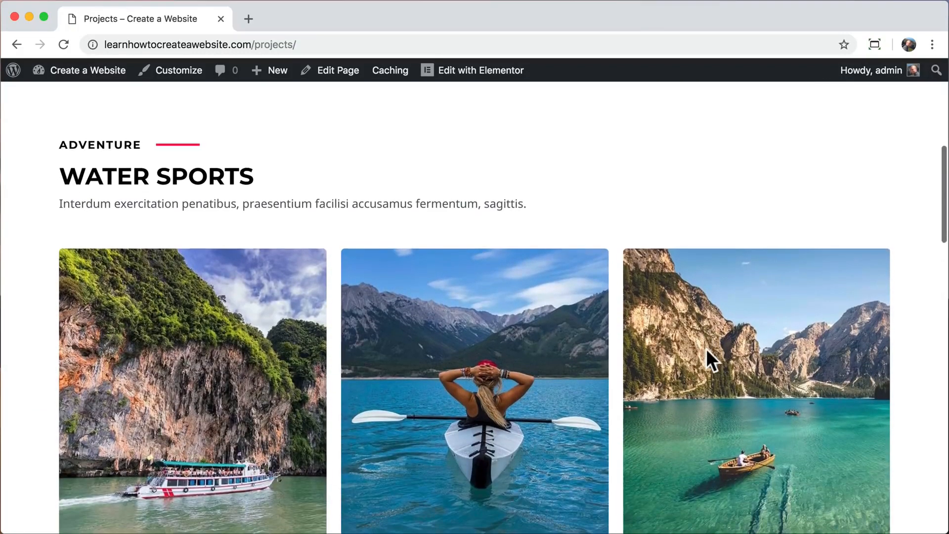
pyautogui.scroll(-2, 706, 348)
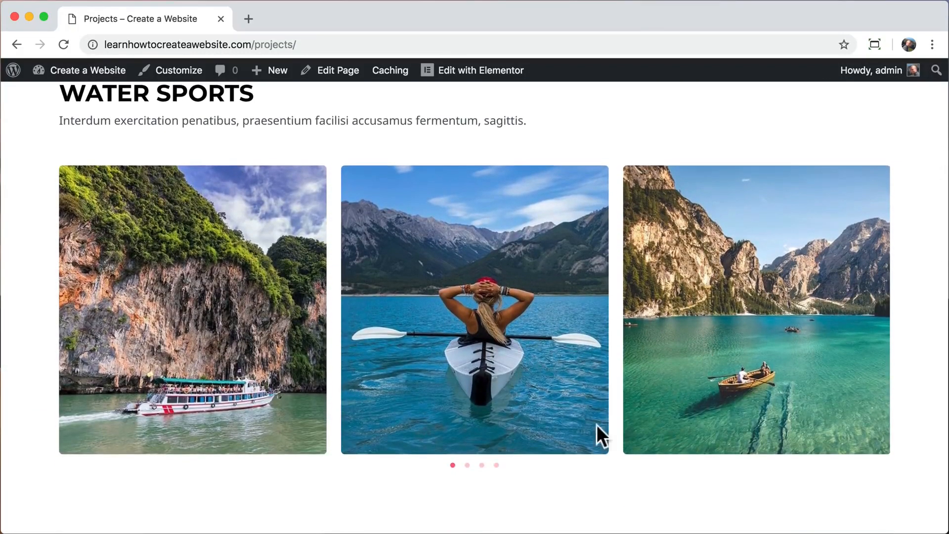
pyautogui.click(481, 465)
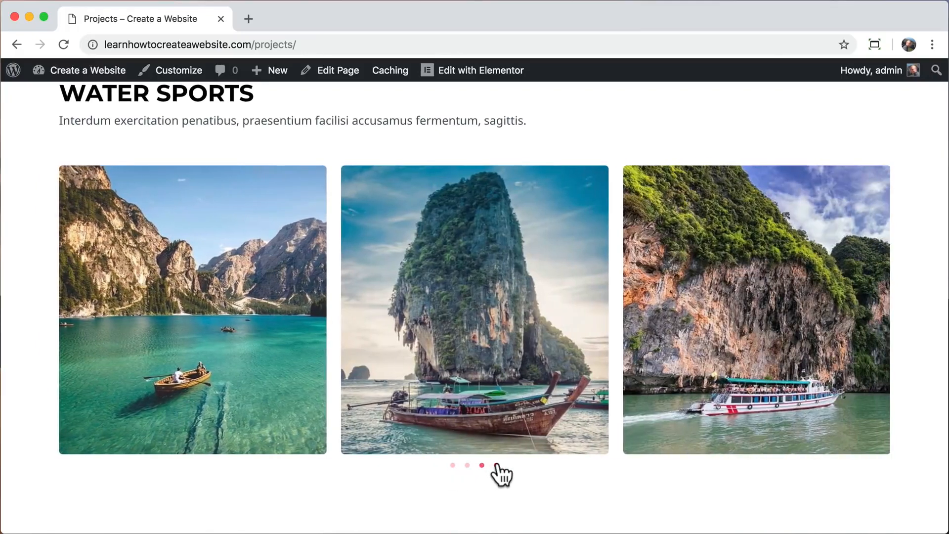
pyautogui.scroll(7, 538, 325)
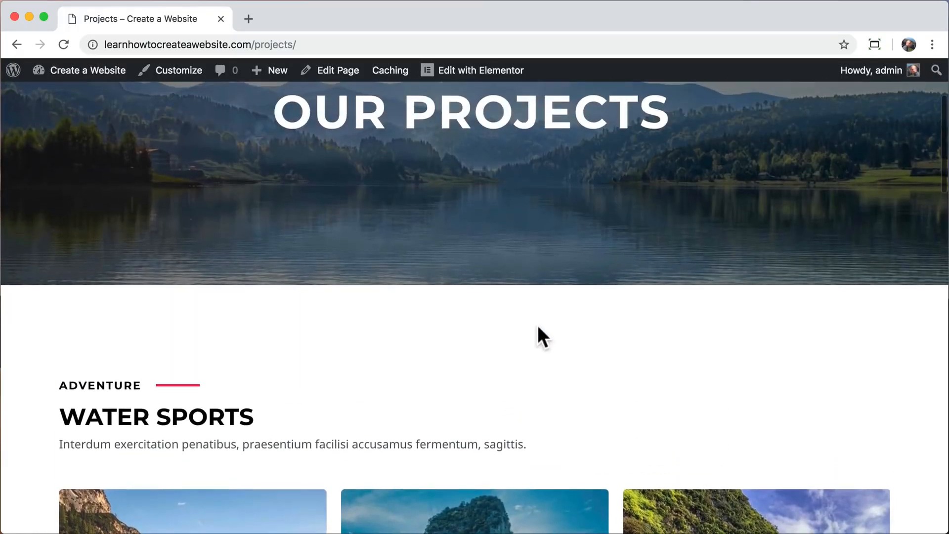
# Open the Projects page in Elementor and bring up the Water Sports carousel's media picker.
pyautogui.click(467, 75)
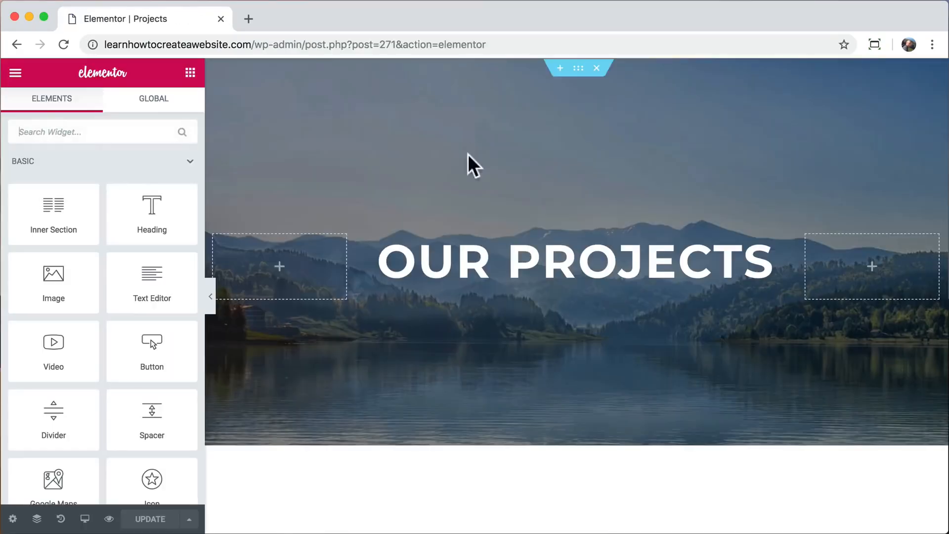
pyautogui.scroll(-5, 470, 307)
pyautogui.scroll(-4, 470, 309)
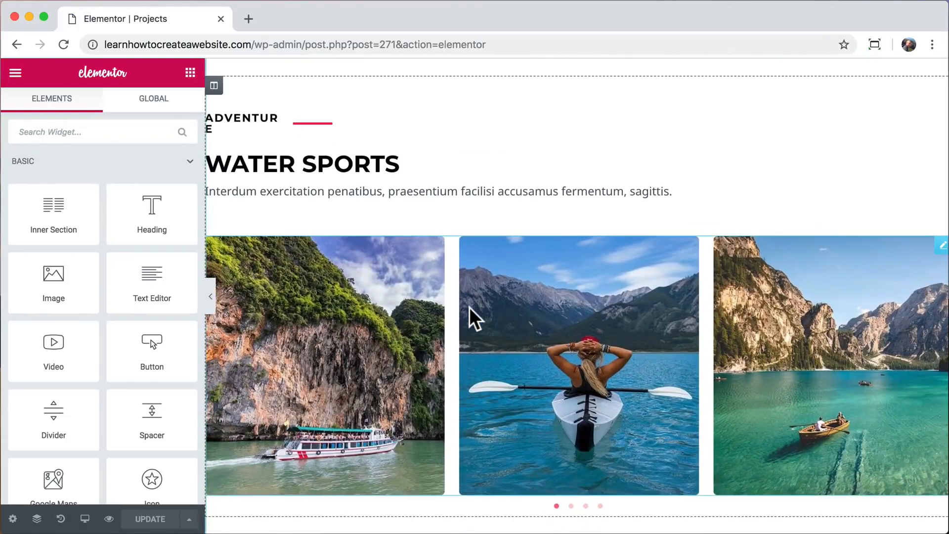
pyautogui.click(387, 325)
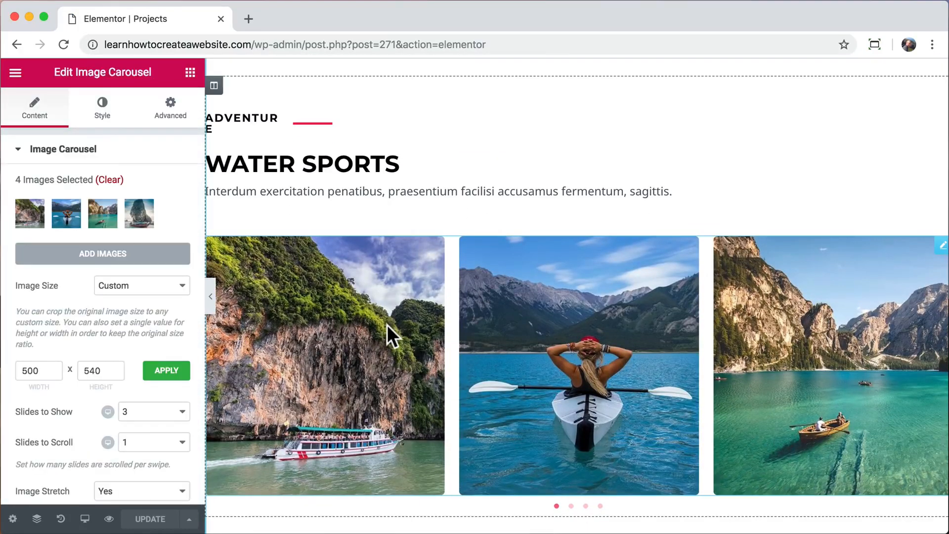
pyautogui.click(107, 254)
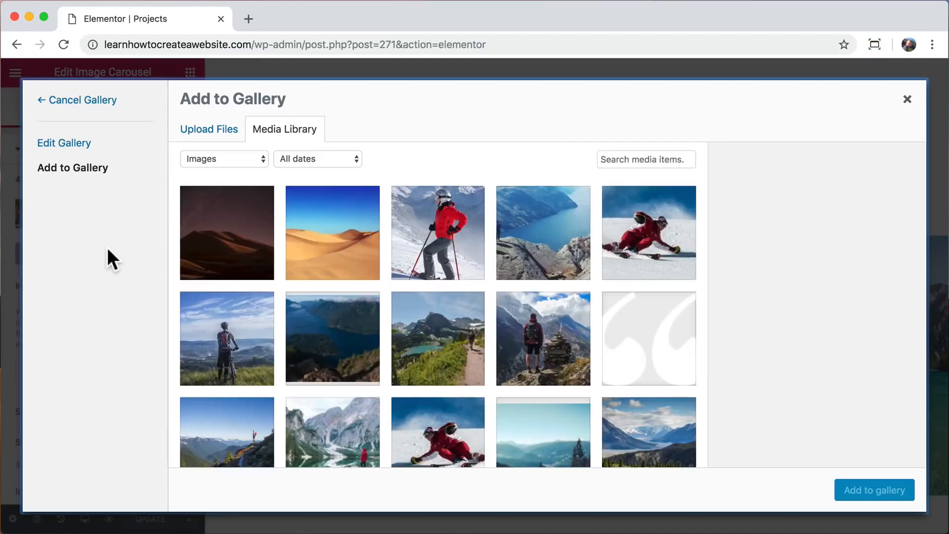
# Search Pexels for kayaking and open the turquoise kayak photo.
pyautogui.click(248, 19)
pyautogui.write('pexels.com')
pyautogui.press('Return')
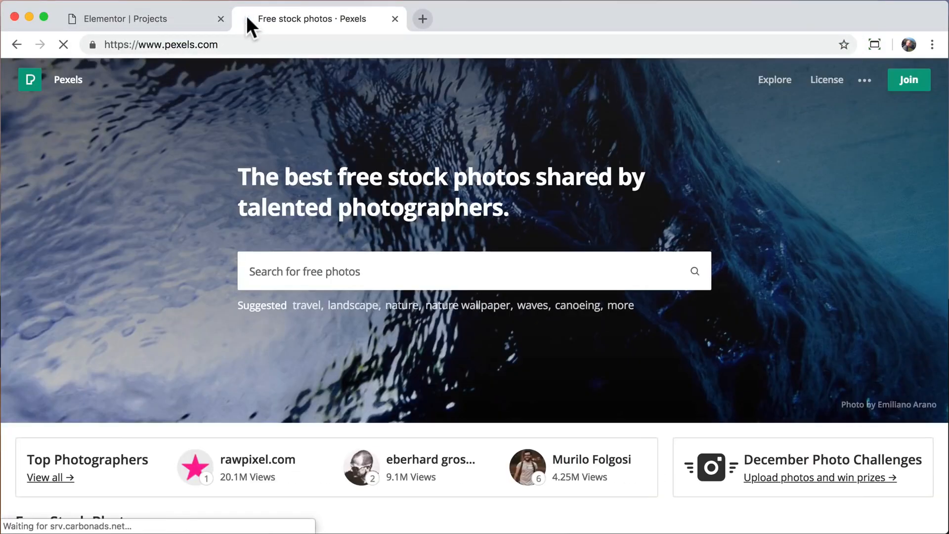
pyautogui.write('kayaking')
pyautogui.press('Return')
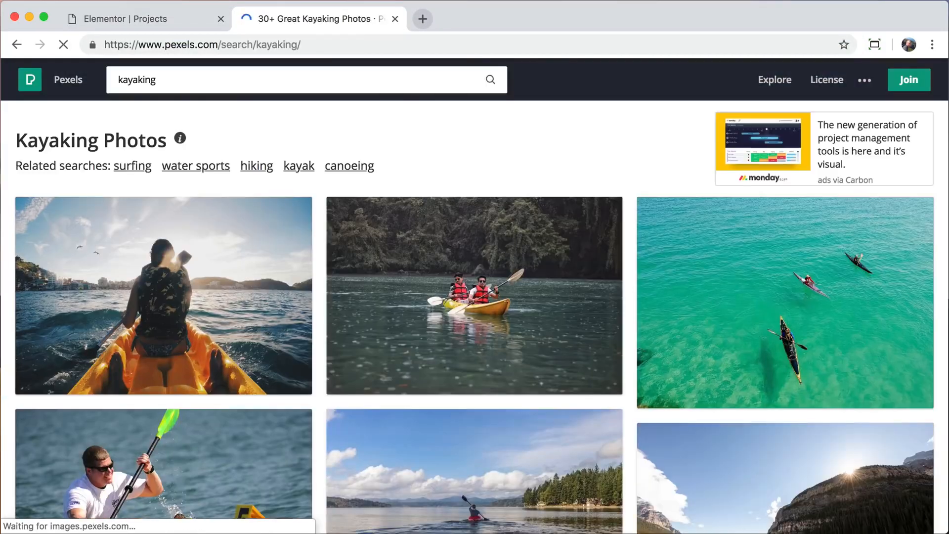
pyautogui.click(718, 321)
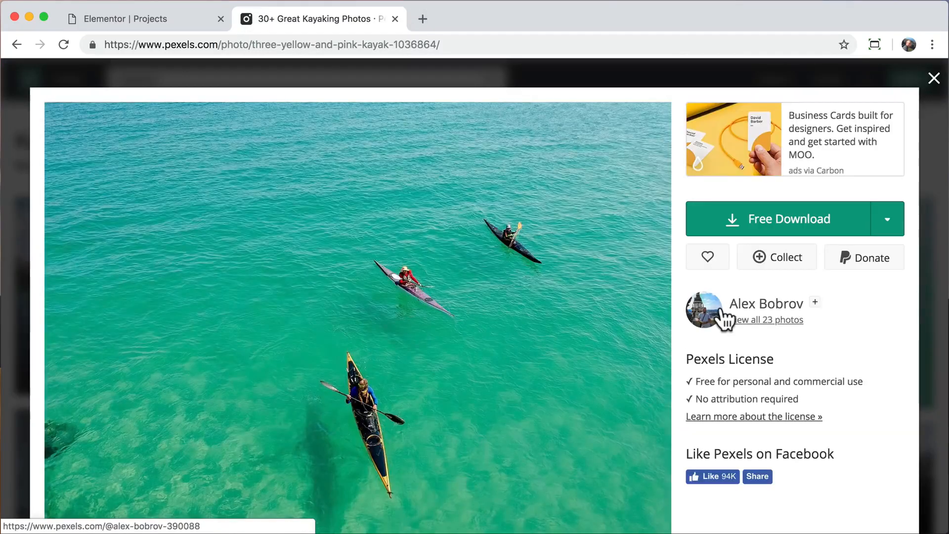
# Download the kayak photo at Large 1920 × 1369 to the Desktop and close the Pexels tab.
pyautogui.click(888, 220)
pyautogui.click(814, 322)
pyautogui.click(862, 452)
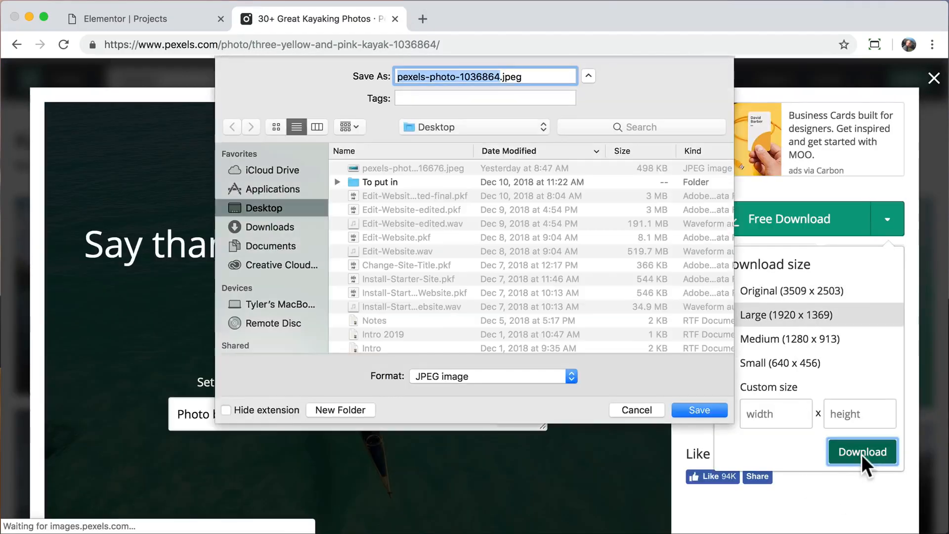
pyautogui.click(722, 413)
pyautogui.click(935, 515)
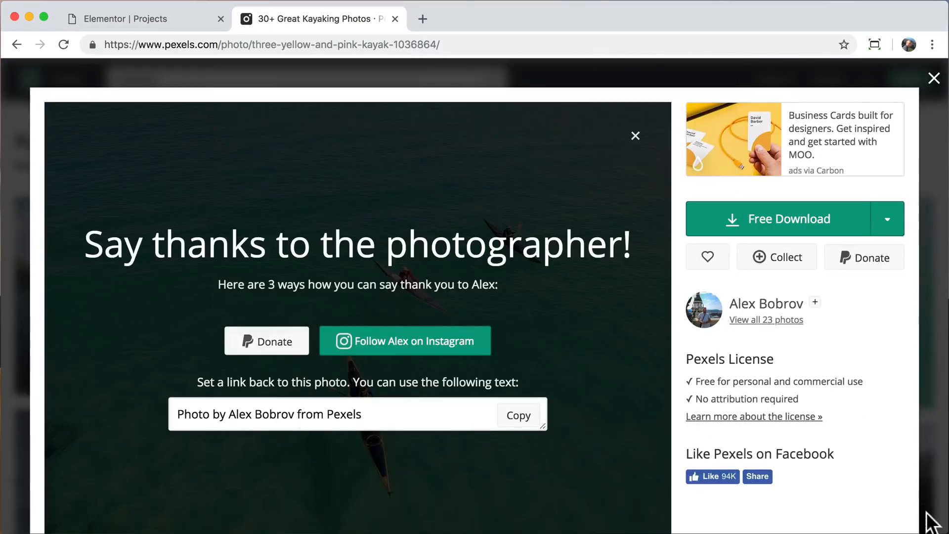
pyautogui.click(395, 18)
# Upload pexels-photo-1036864.jpeg to the media library and open it in the image editor.
pyautogui.click(209, 129)
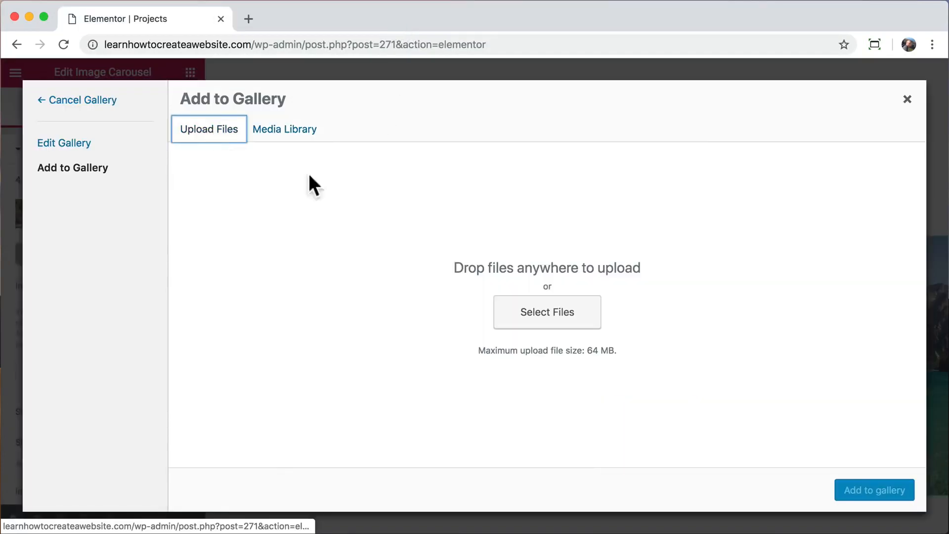
pyautogui.click(543, 314)
pyautogui.click(346, 110)
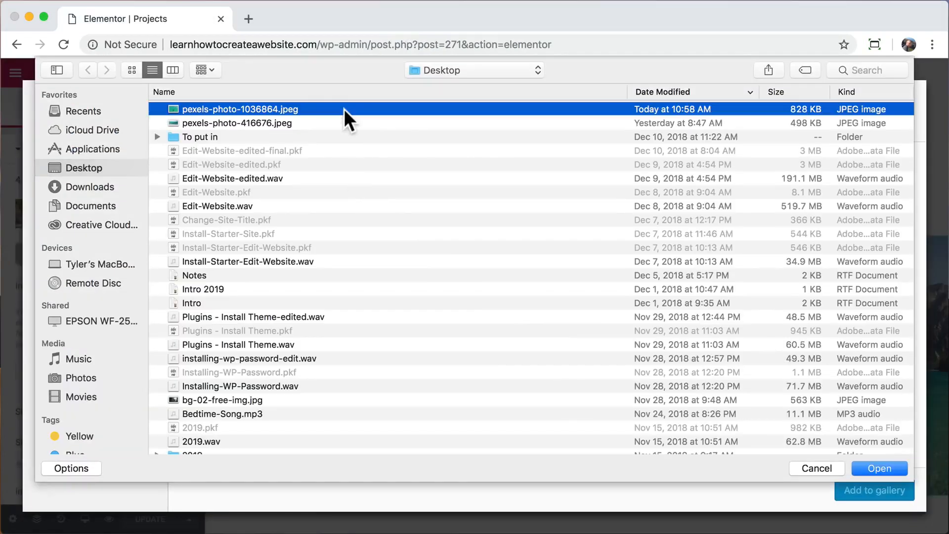
pyautogui.click(877, 467)
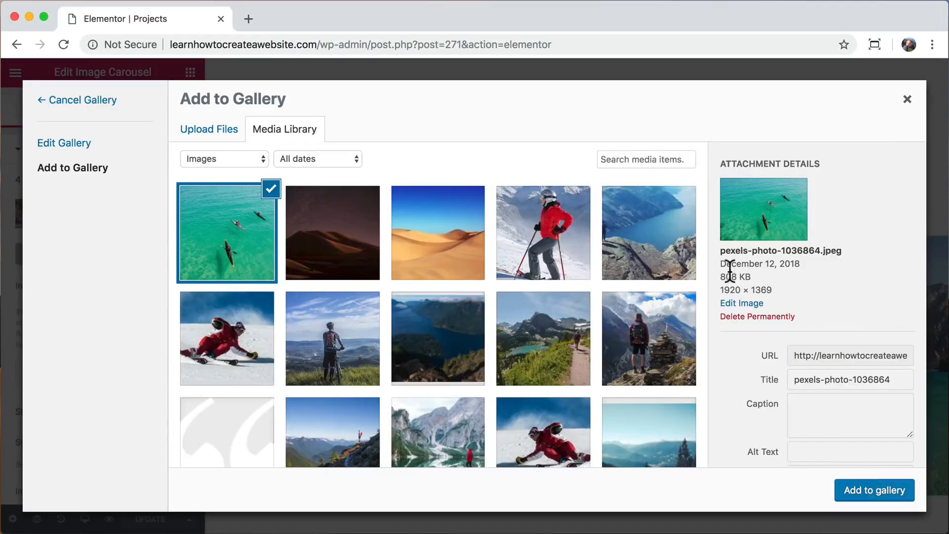
pyautogui.moveTo(719, 273); pyautogui.dragTo(755, 275)
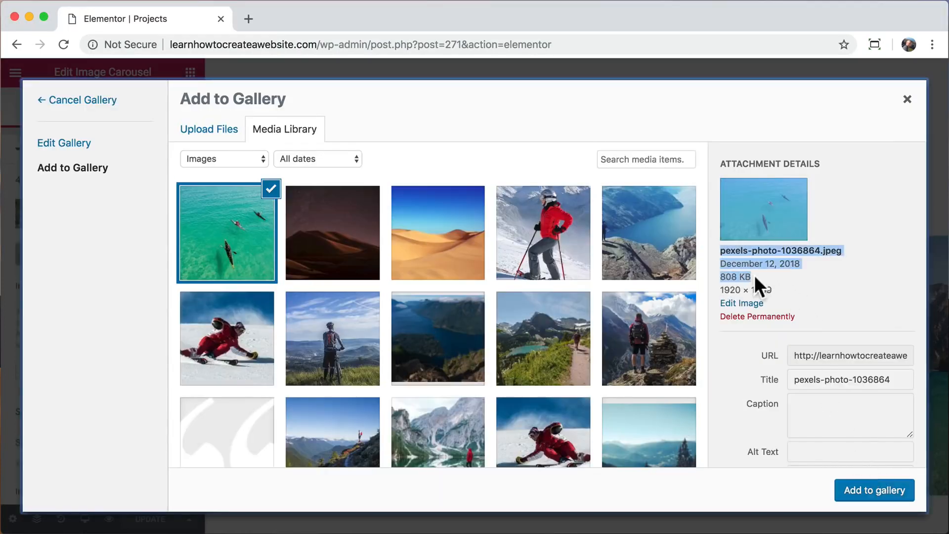
pyautogui.click(742, 303)
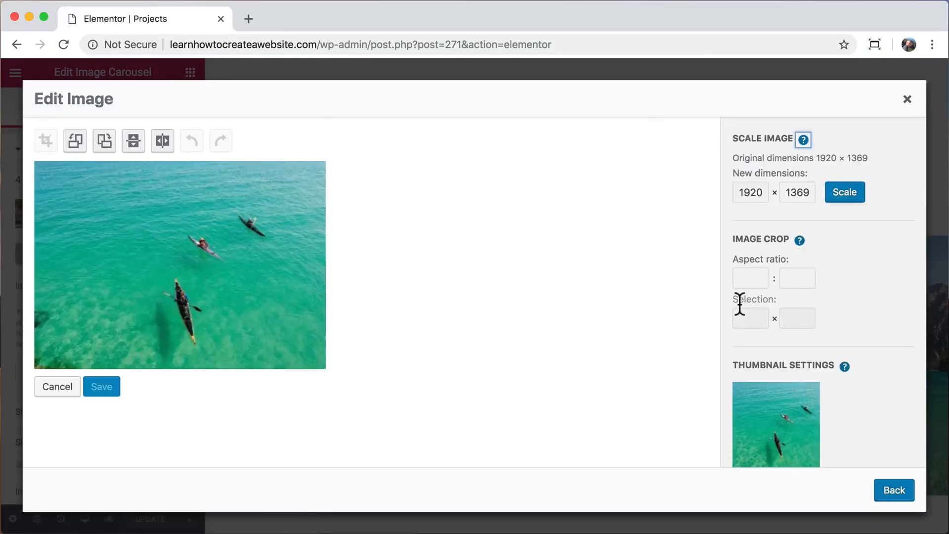
# Scale the kayak photo to 900 px wide (900 × 642) and return to the media library.
pyautogui.doubleClick(750, 193)
pyautogui.write('900')
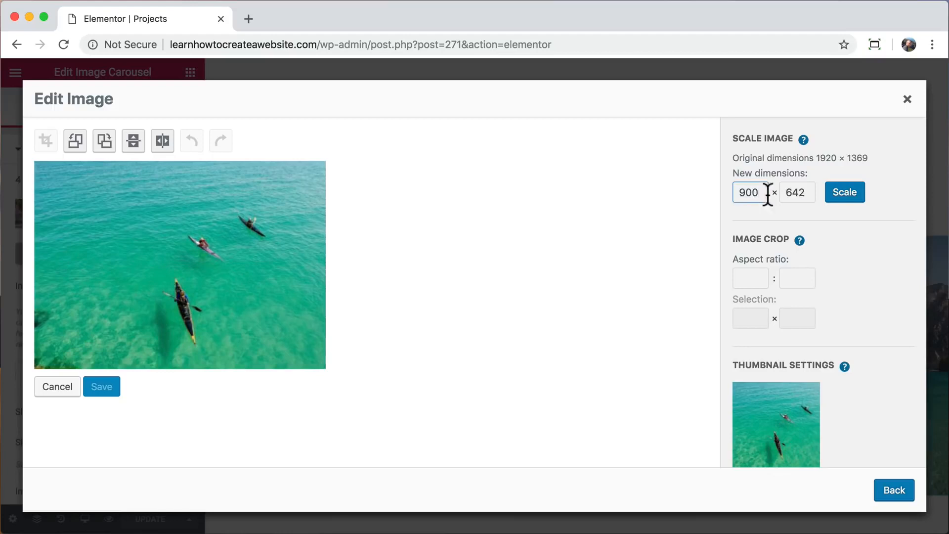
pyautogui.click(845, 193)
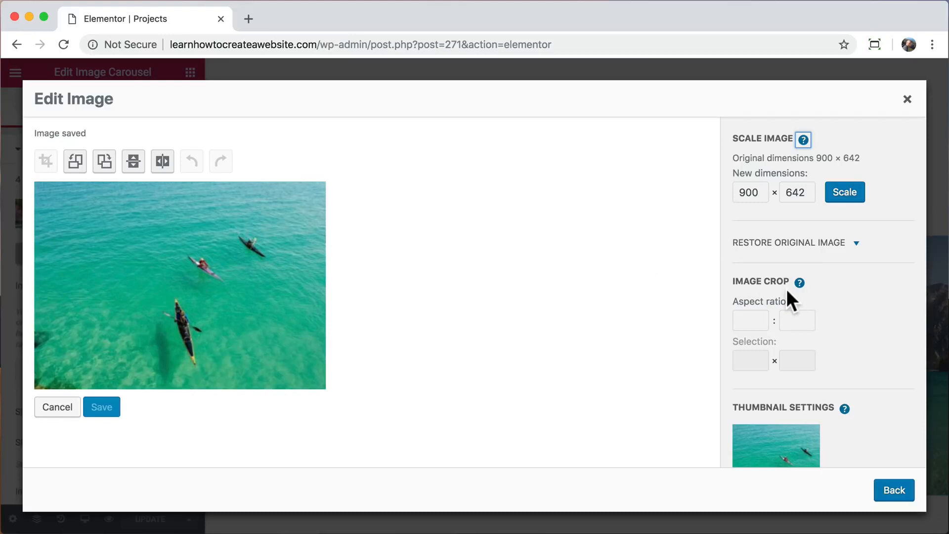
pyautogui.scroll(-5, 787, 292)
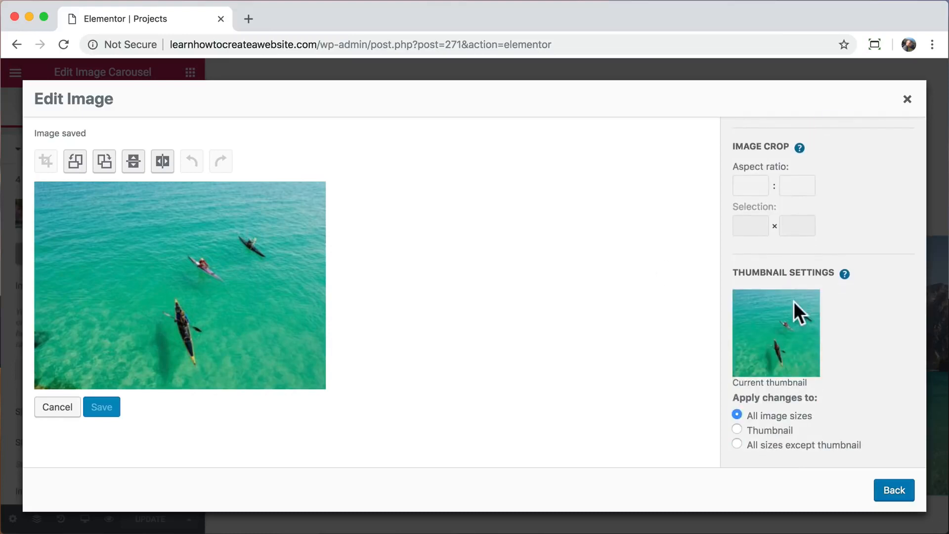
pyautogui.click(892, 492)
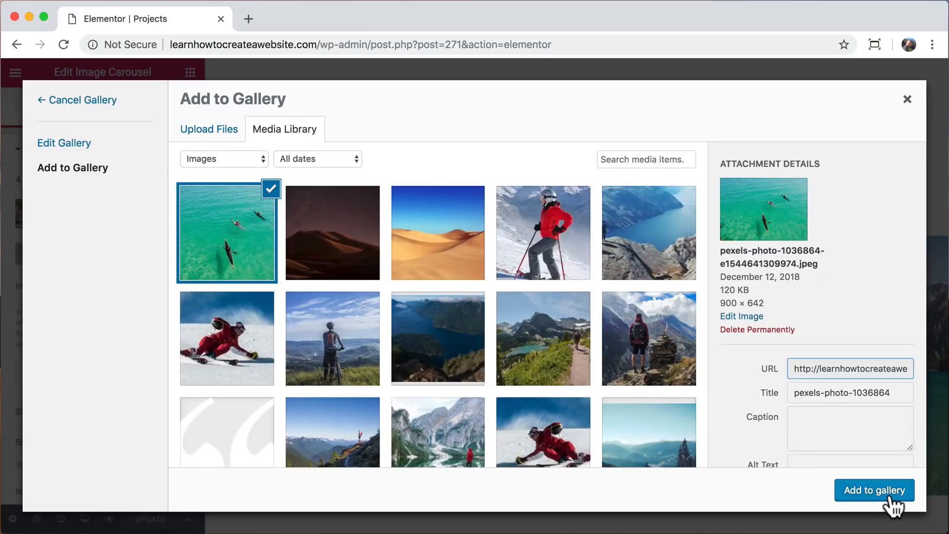
# Add the kayak photo to the gallery in third position and insert the gallery.
pyautogui.moveTo(720, 290); pyautogui.dragTo(750, 291)
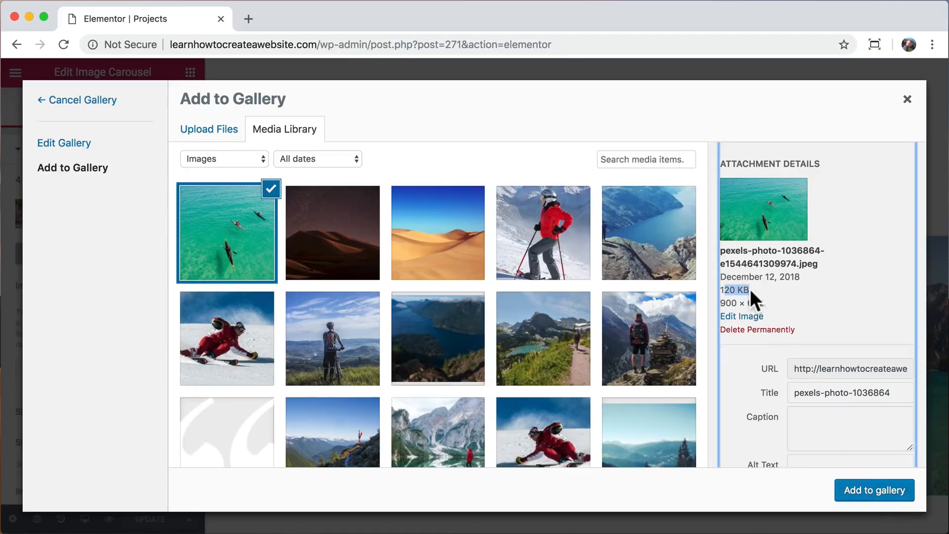
pyautogui.click(872, 495)
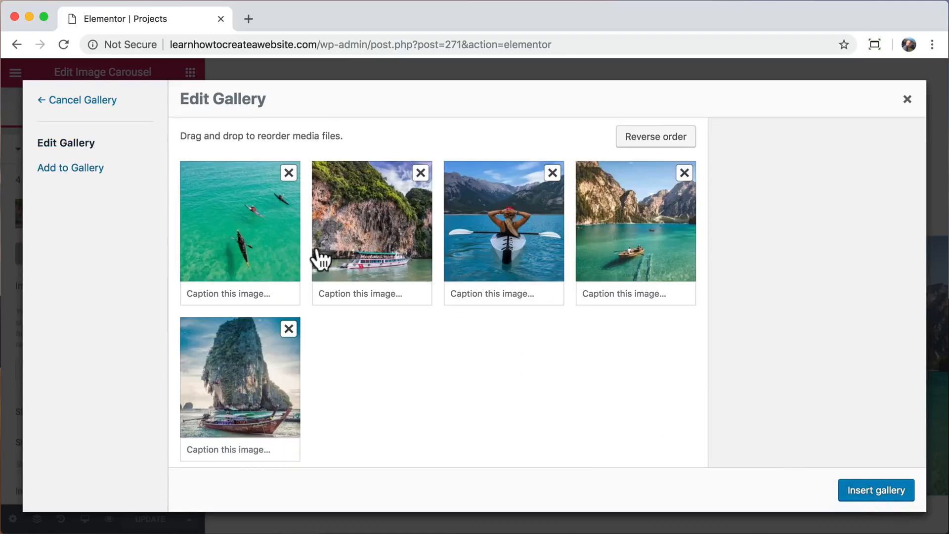
pyautogui.moveTo(256, 221); pyautogui.dragTo(525, 227)
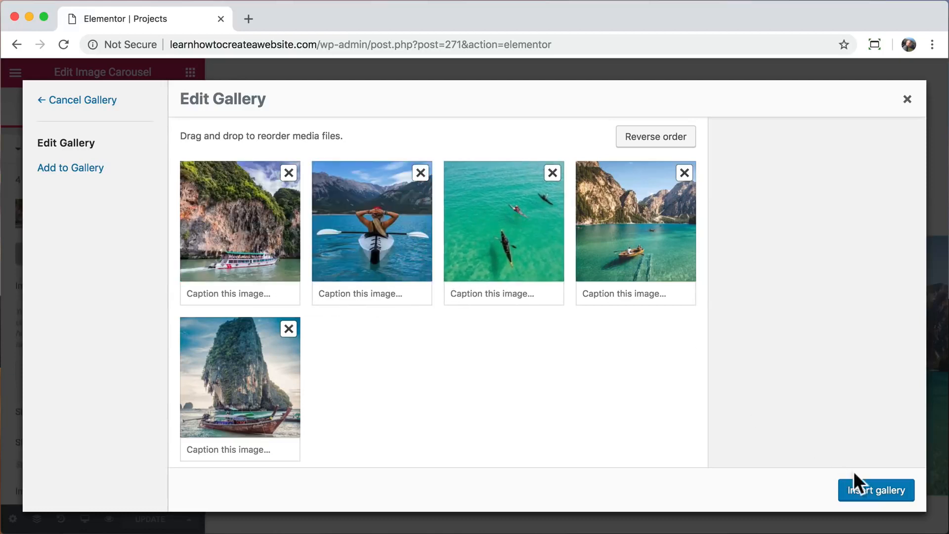
pyautogui.click(875, 496)
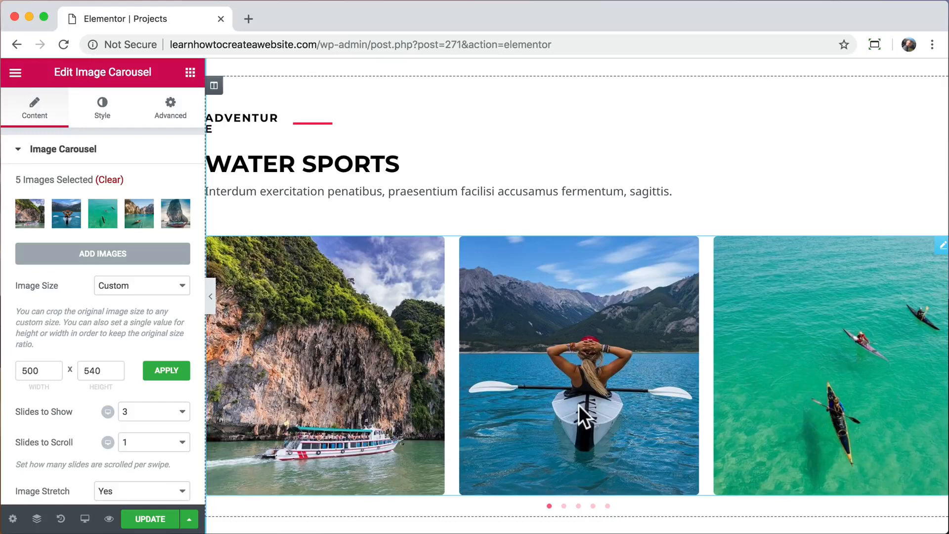
# Update the Projects page and check the carousel slides, including the kayak photo, on the live page.
pyautogui.click(143, 519)
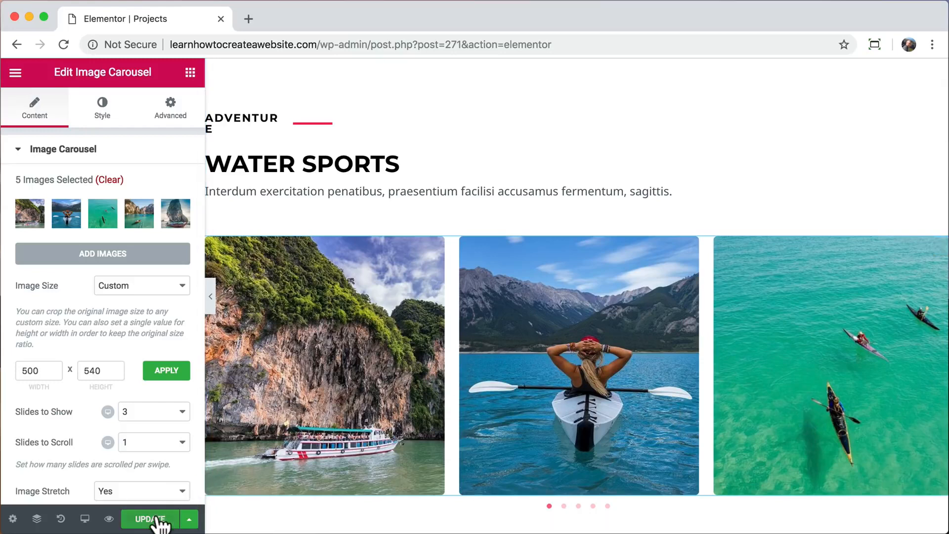
pyautogui.click(108, 523)
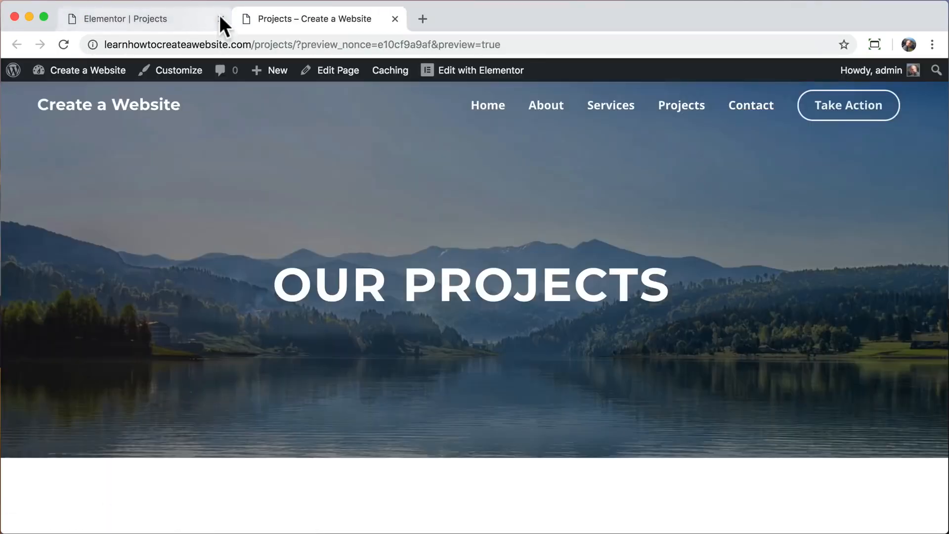
pyautogui.click(220, 16)
pyautogui.scroll(-10, 288, 295)
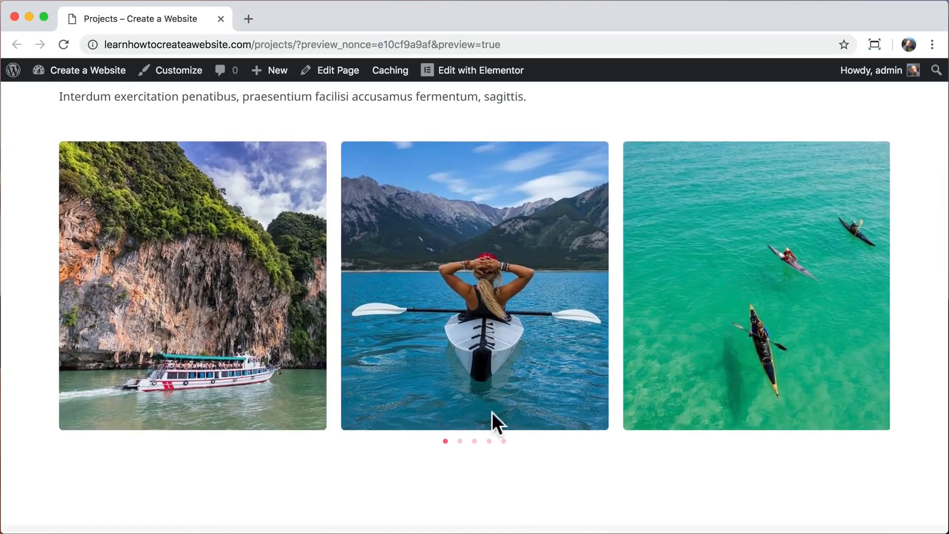
pyautogui.click(459, 441)
pyautogui.click(474, 442)
pyautogui.click(489, 441)
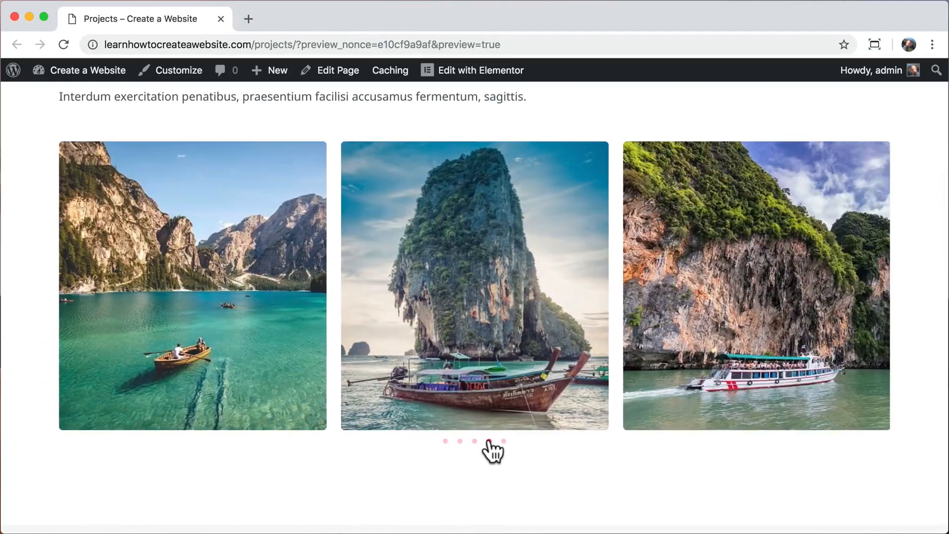
pyautogui.moveTo(354, 324); pyautogui.dragTo(556, 323)
pyautogui.moveTo(295, 237); pyautogui.dragTo(441, 242)
pyautogui.scroll(10, 441, 241)
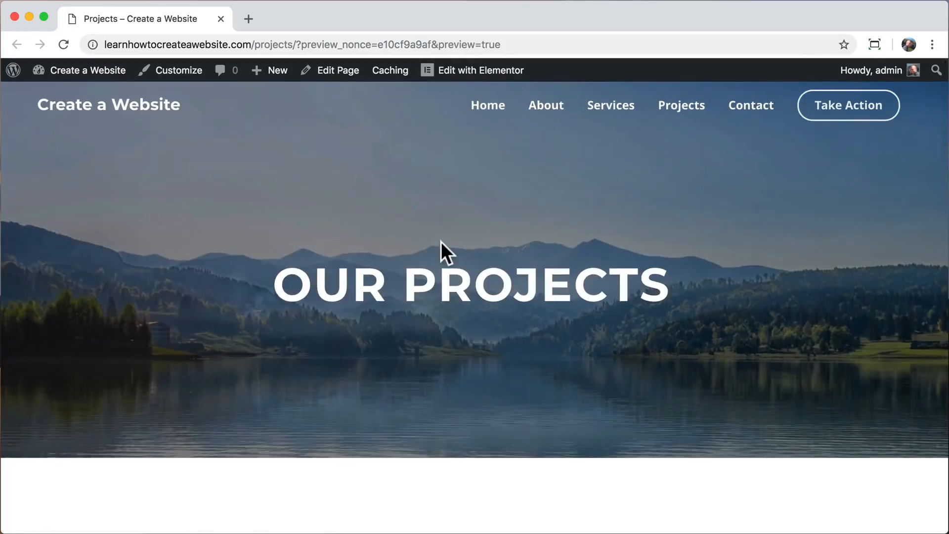
# Go to the Contact page and open it in Elementor.
pyautogui.click(751, 106)
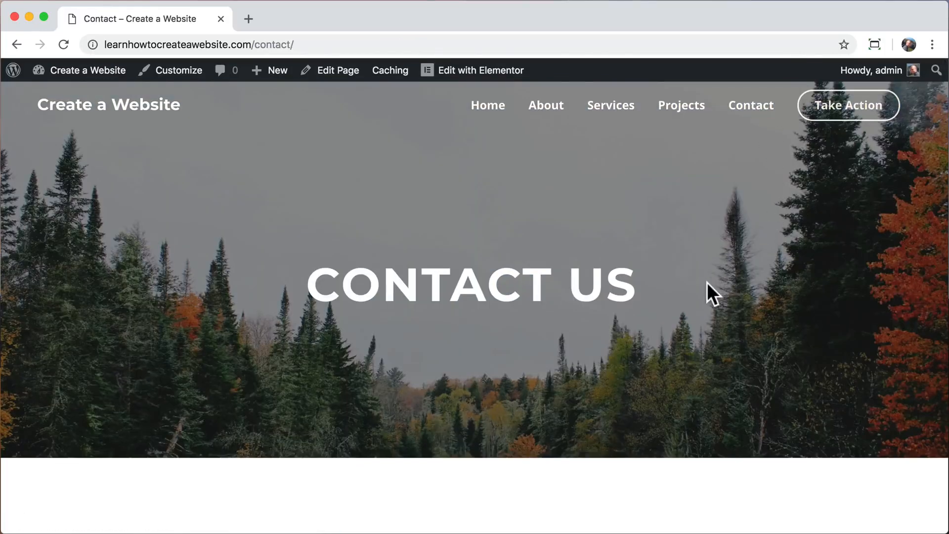
pyautogui.scroll(-5, 706, 292)
pyautogui.scroll(-5, 706, 292)
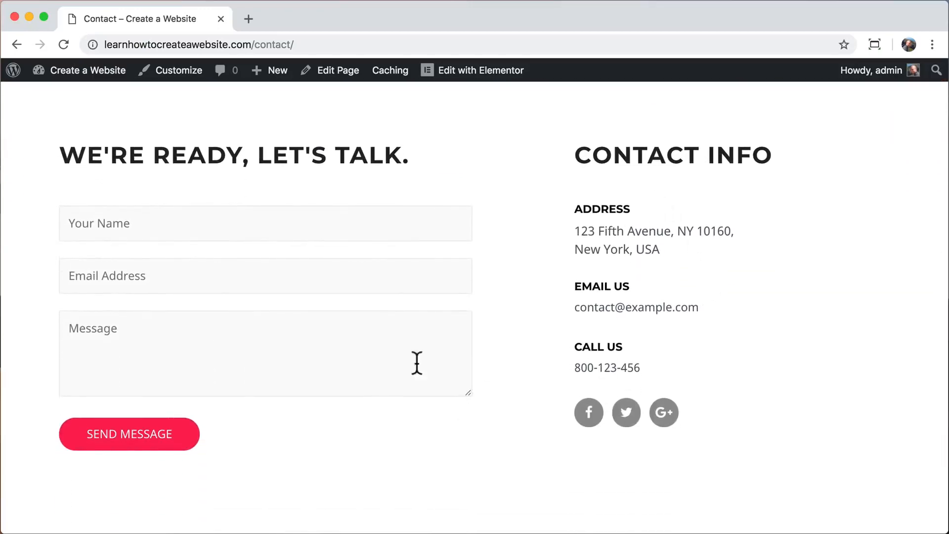
pyautogui.click(488, 72)
# Replace the Address block's description with the owner's street address.
pyautogui.scroll(-8, 593, 231)
pyautogui.scroll(-2, 593, 231)
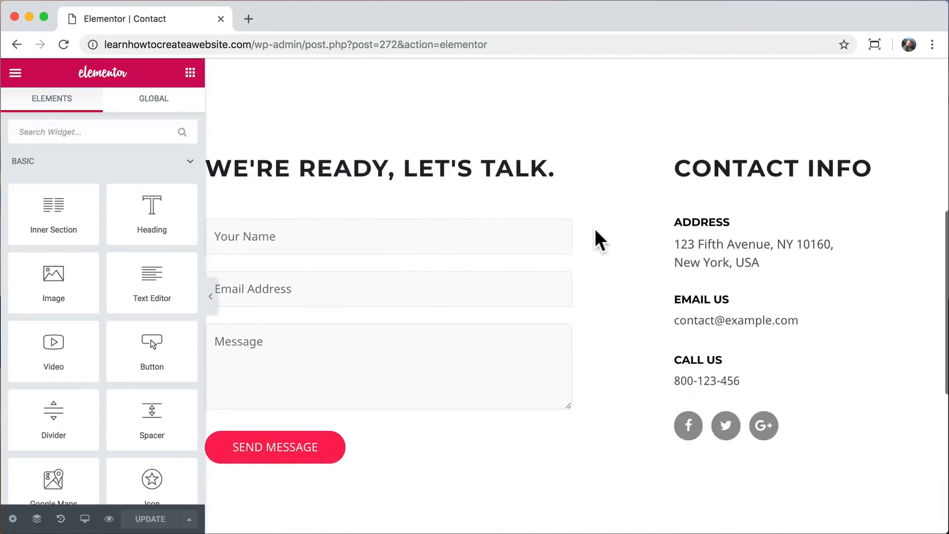
pyautogui.click(683, 246)
pyautogui.click(102, 270)
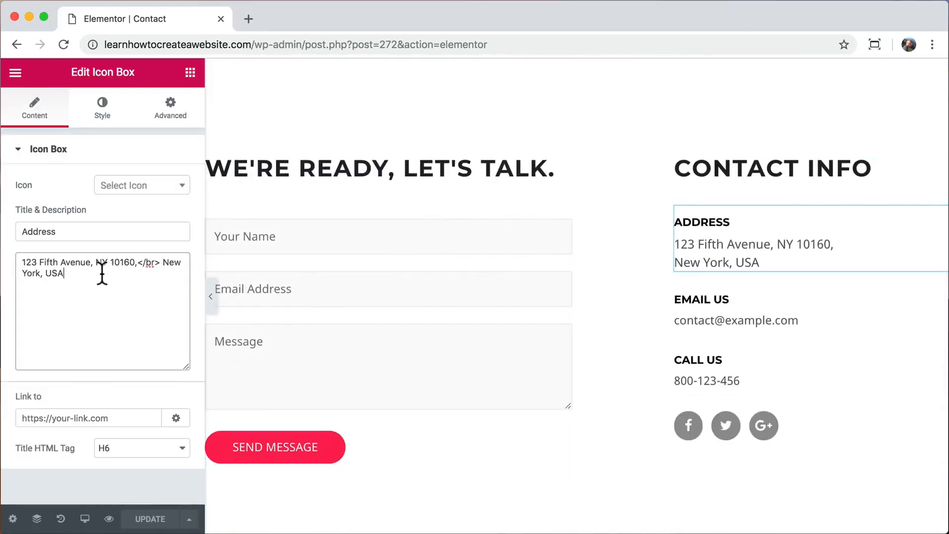
pyautogui.press('super+a')
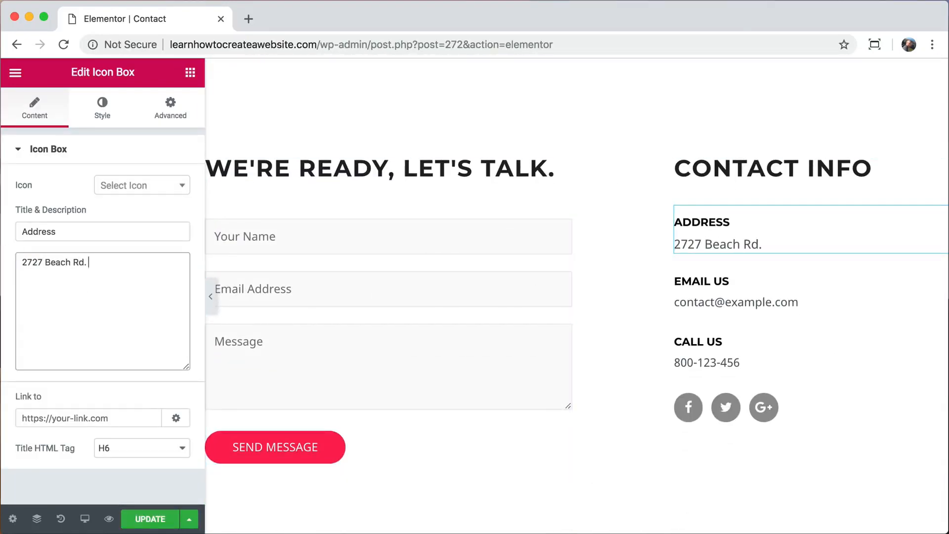
# Replace the Email Us and Call Us descriptions with the owner's e-mail address and phone number.
pyautogui.click(708, 310)
pyautogui.moveTo(128, 312); pyautogui.dragTo(6, 267)
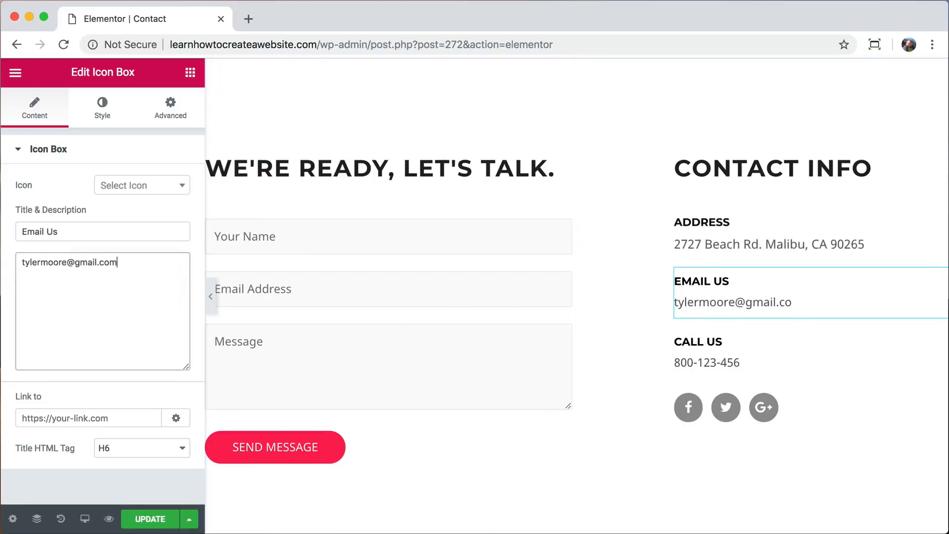
pyautogui.click(696, 364)
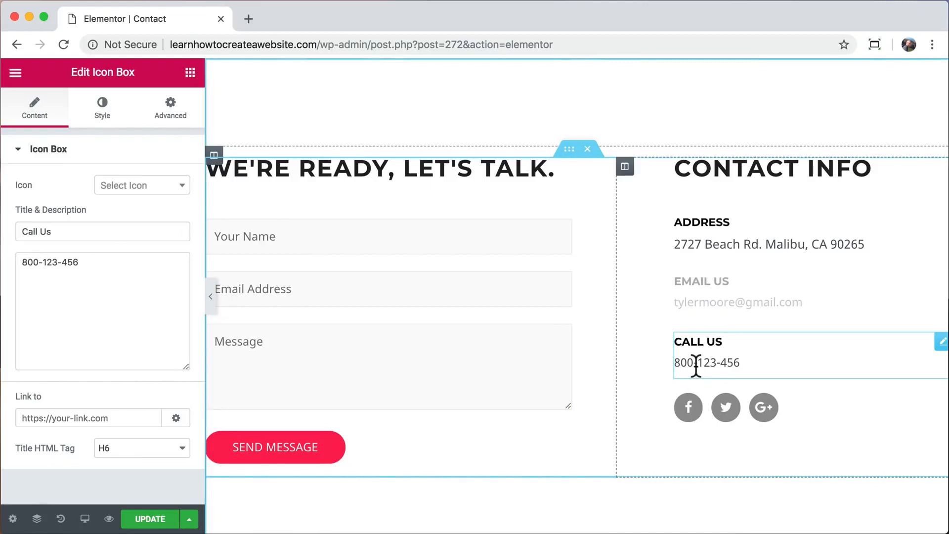
pyautogui.tripleClick(99, 269)
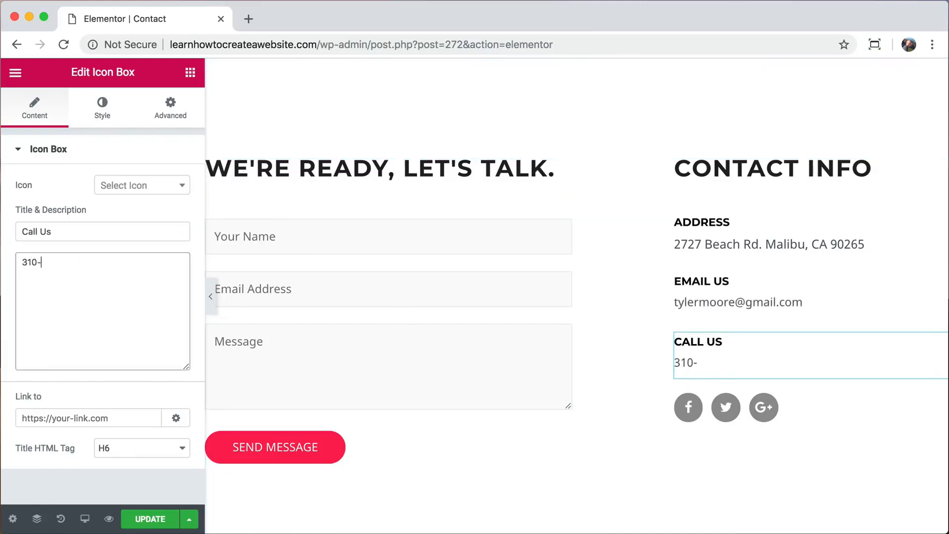
pyautogui.click(684, 417)
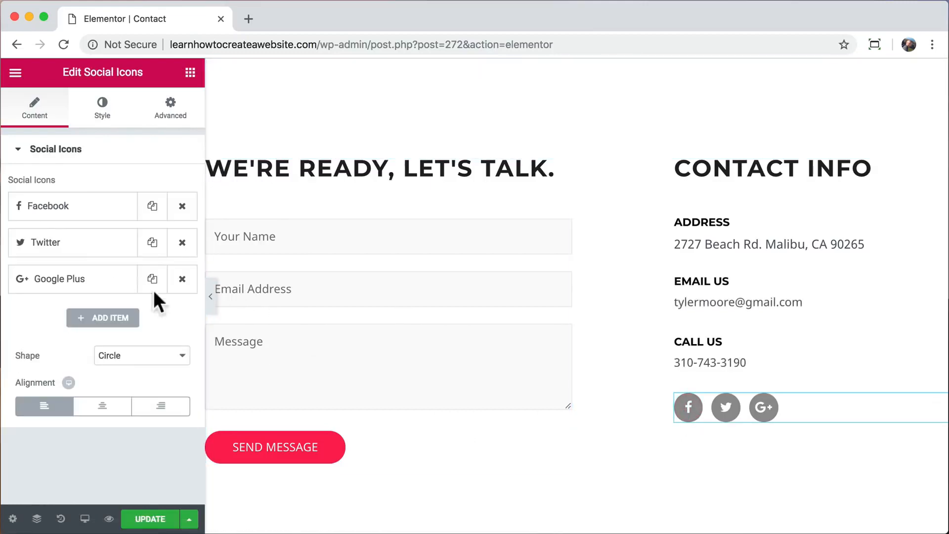
# Clear the Facebook link in the social icons, then select the contact form to view its shortcode.
pyautogui.tripleClick(73, 299)
pyautogui.write('facebook.com/someti')
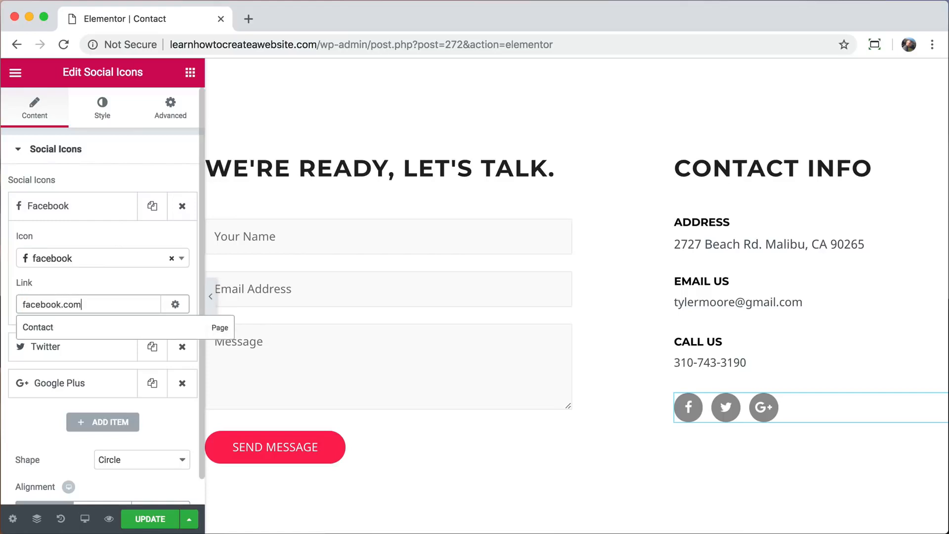
pyautogui.press('BackSpace')
pyautogui.press('BackSpace')
pyautogui.press('BackSpace')
pyautogui.press('BackSpace')
pyautogui.press('BackSpace')
pyautogui.press('BackSpace')
pyautogui.press('BackSpace')
pyautogui.press('BackSpace')
pyautogui.press('BackSpace')
pyautogui.press('BackSpace')
pyautogui.press('BackSpace')
pyautogui.press('BackSpace')
pyautogui.press('BackSpace')
pyautogui.press('BackSpace')
pyautogui.press('BackSpace')
pyautogui.press('BackSpace')
pyautogui.press('BackSpace')
pyautogui.press('BackSpace')
pyautogui.press('BackSpace')
pyautogui.press('BackSpace')
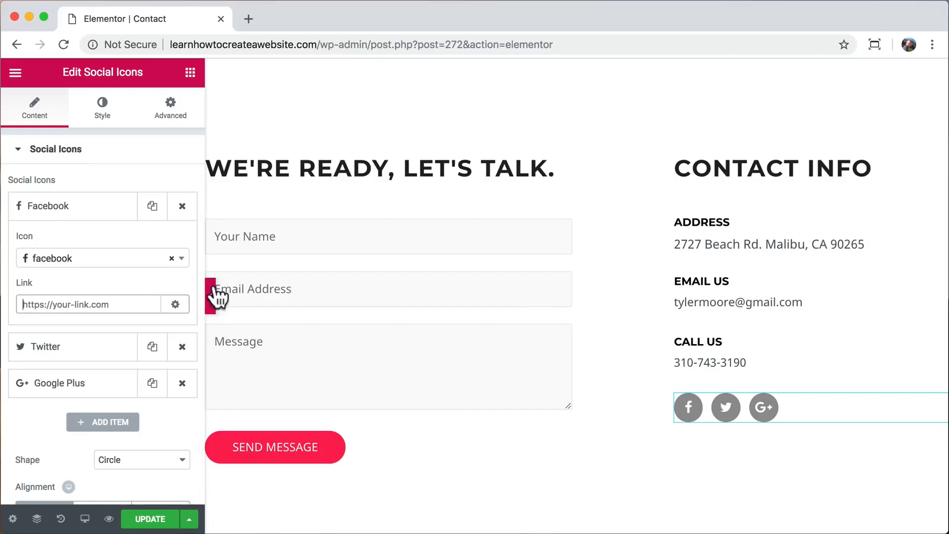
pyautogui.click(337, 233)
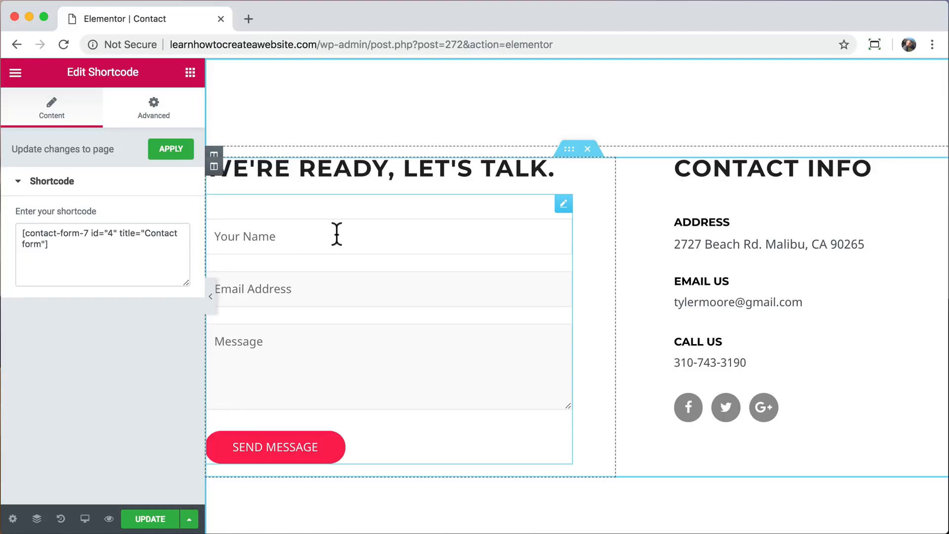
# Update the Contact page and go to the WordPress dashboard at /wp-admin/.
pyautogui.click(156, 517)
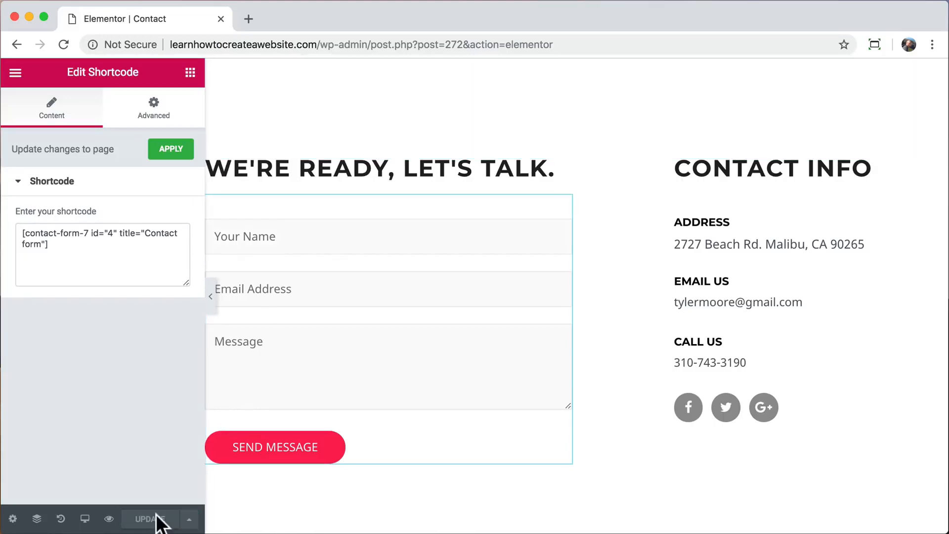
pyautogui.scroll(10, 233, 232)
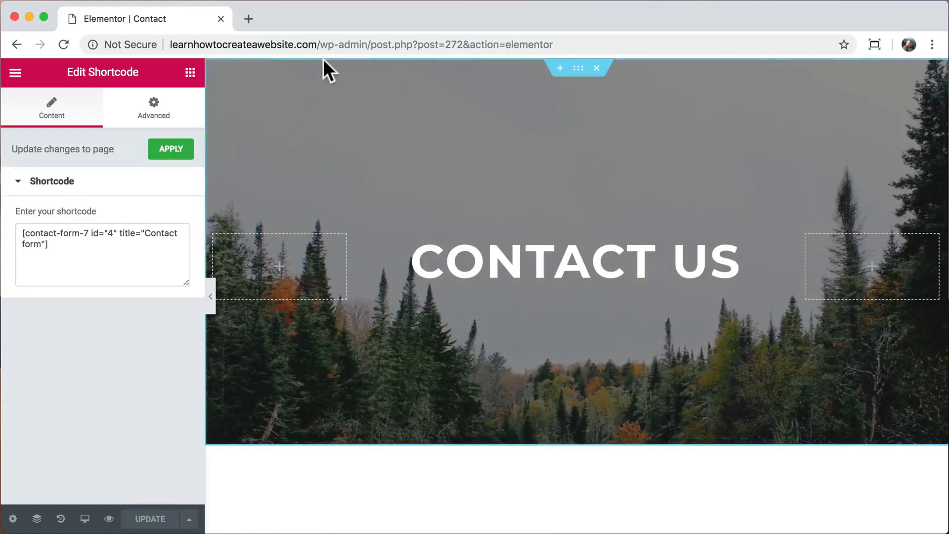
pyautogui.moveTo(368, 44); pyautogui.dragTo(526, 55)
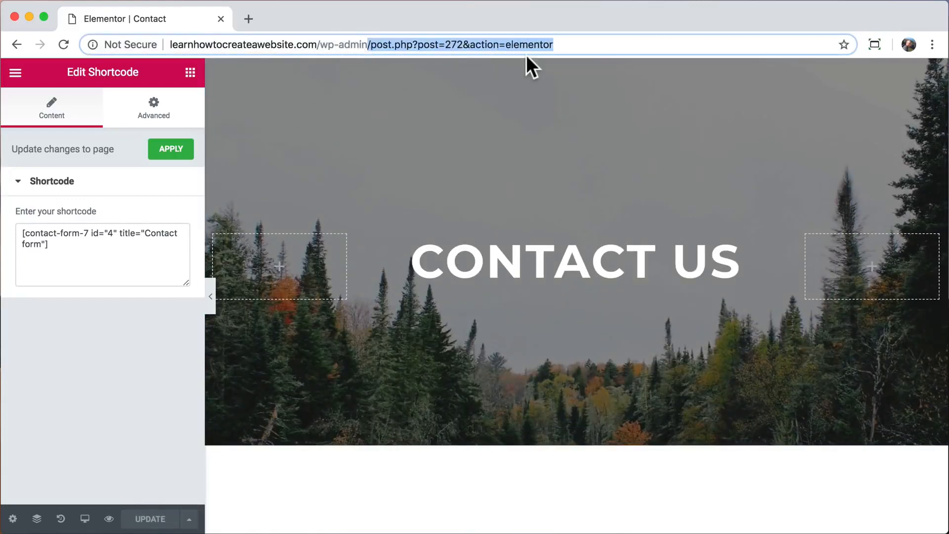
pyautogui.press('BackSpace')
pyautogui.press('Return')
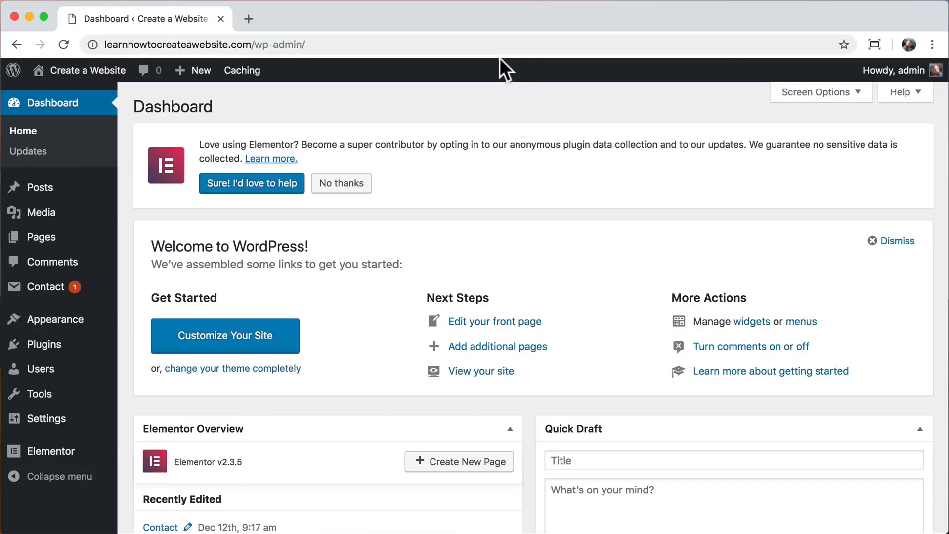
# Open the Contact Form 7 forms list and review its configuration warning.
pyautogui.click(60, 288)
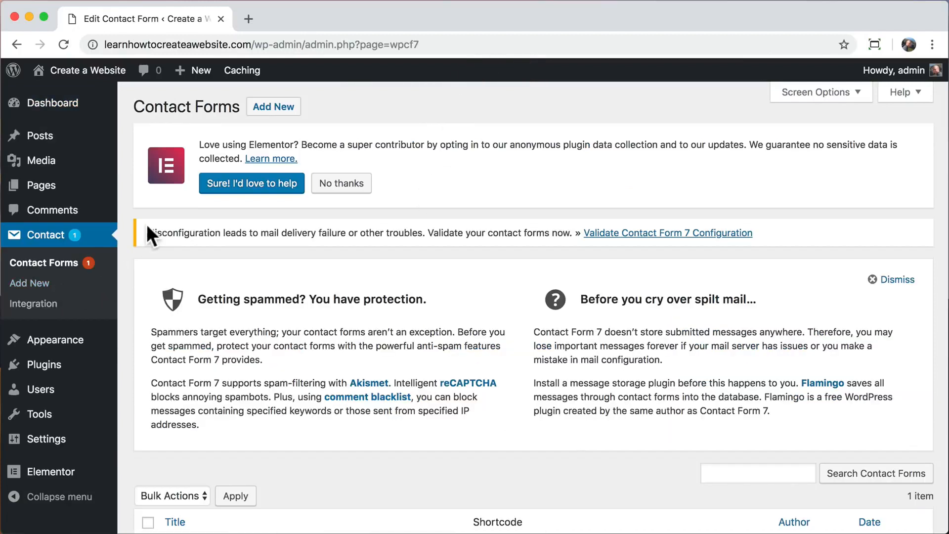
pyautogui.moveTo(148, 230); pyautogui.dragTo(575, 231)
pyautogui.scroll(-3, 455, 373)
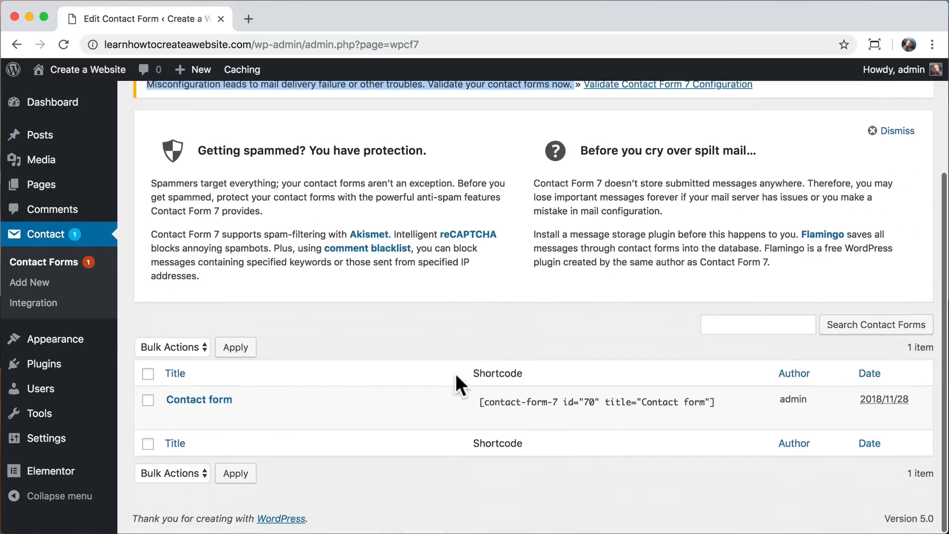
# Edit 'Contact form' and review the fields in its Mail tab.
pyautogui.moveTo(215, 424)
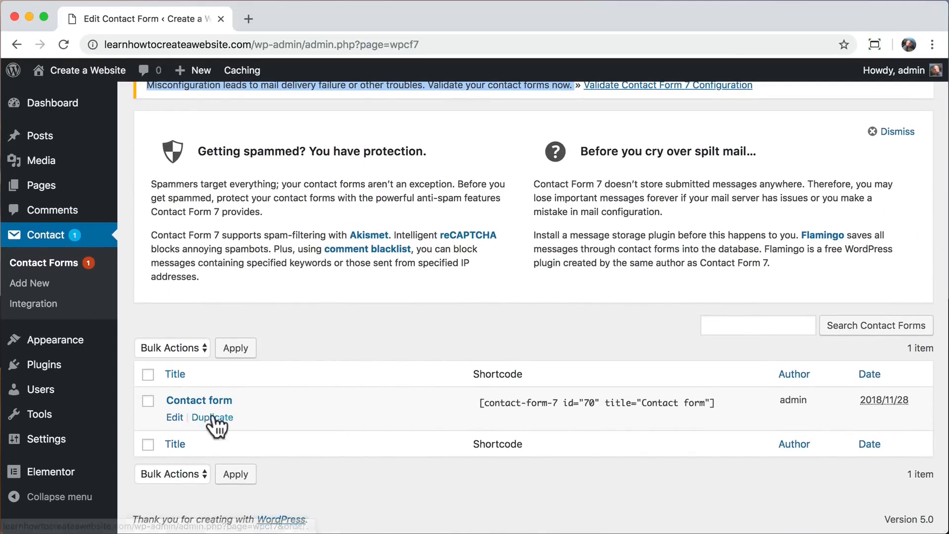
pyautogui.click(175, 417)
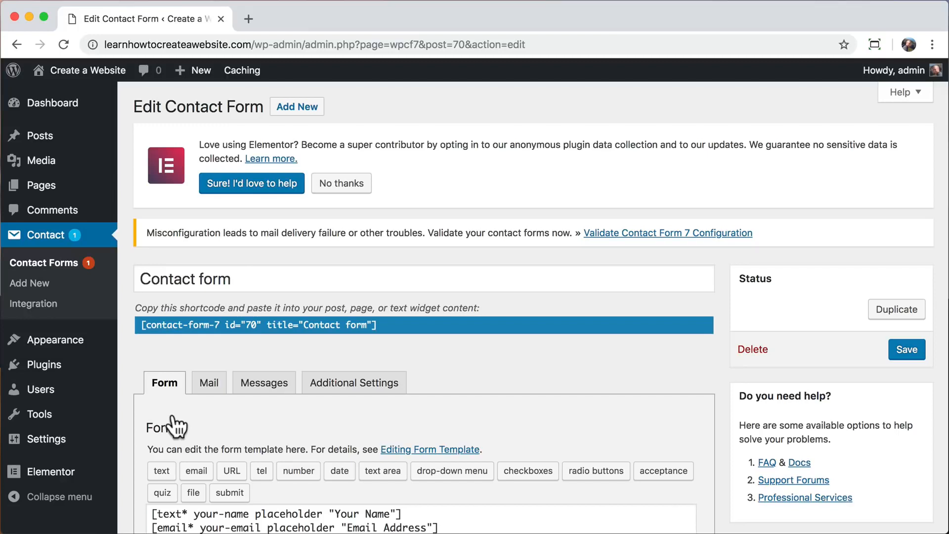
pyautogui.scroll(-5, 176, 426)
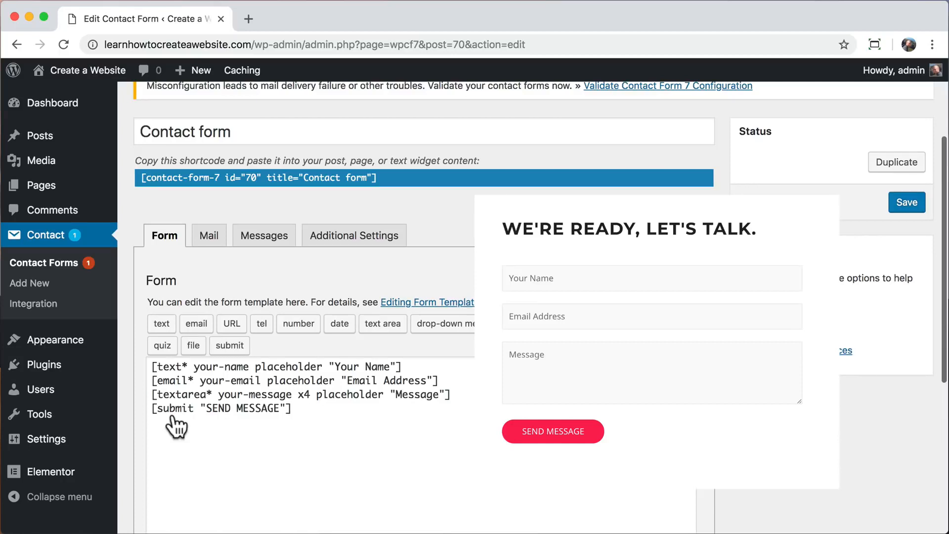
pyautogui.click(210, 239)
pyautogui.scroll(-5, 211, 378)
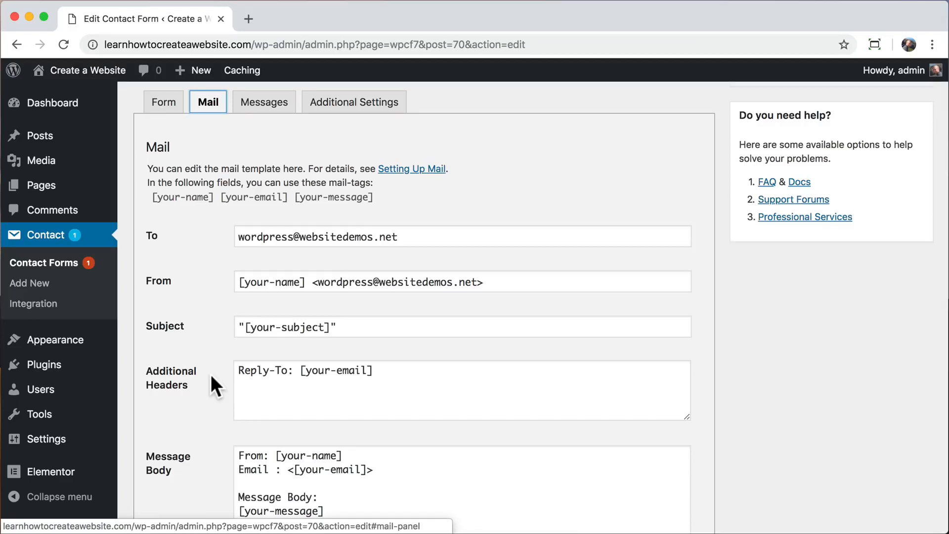
pyautogui.scroll(3, 211, 375)
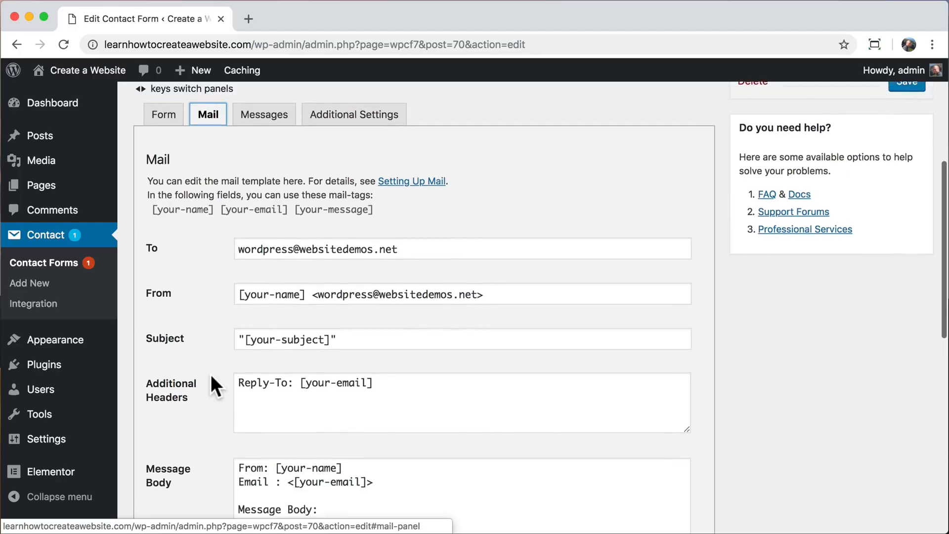
pyautogui.scroll(2, 211, 375)
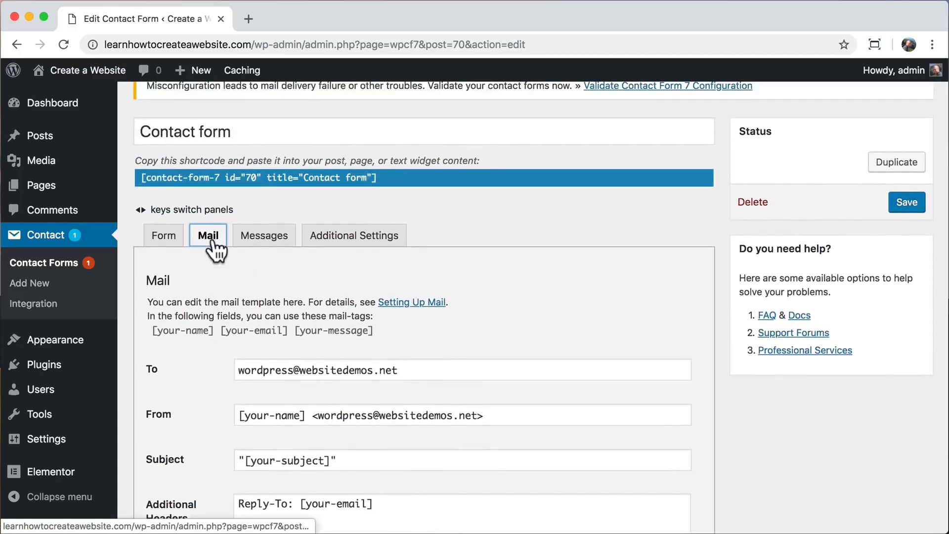
pyautogui.press('Left')
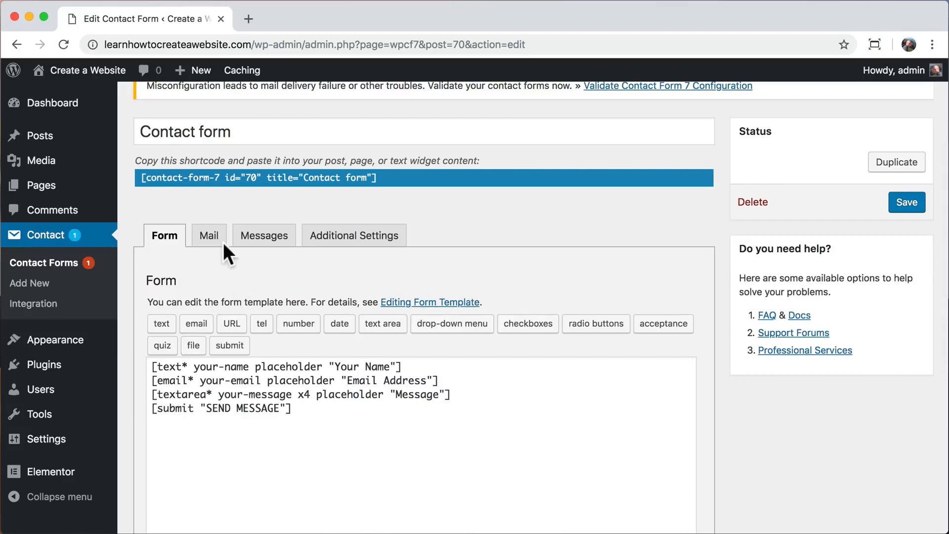
pyautogui.click(209, 238)
pyautogui.scroll(-5, 211, 378)
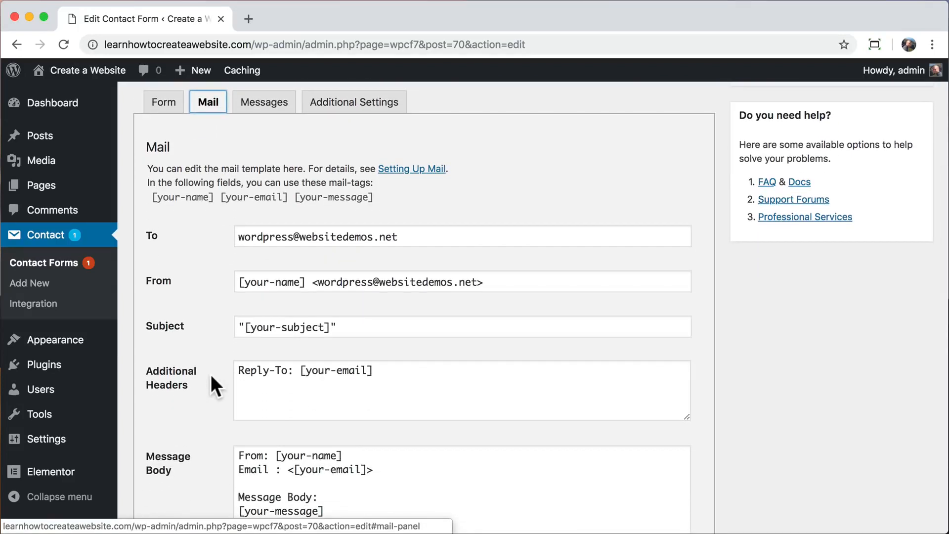
# Set the To address to the owner's e-mail and the From domain to learnhowtocreateawebsite.com.
pyautogui.click(388, 238)
pyautogui.moveTo(388, 238); pyautogui.dragTo(208, 286)
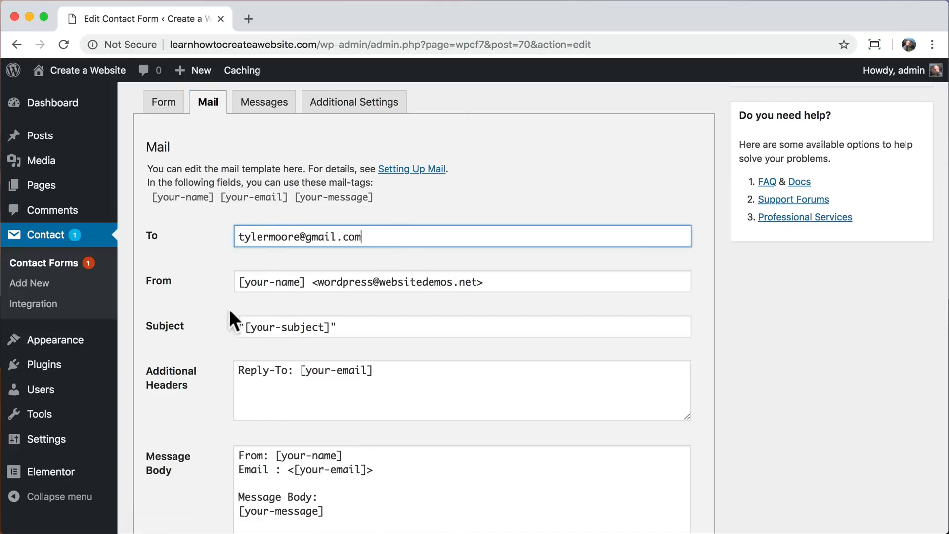
pyautogui.click(476, 281)
pyautogui.moveTo(479, 259); pyautogui.dragTo(317, 258)
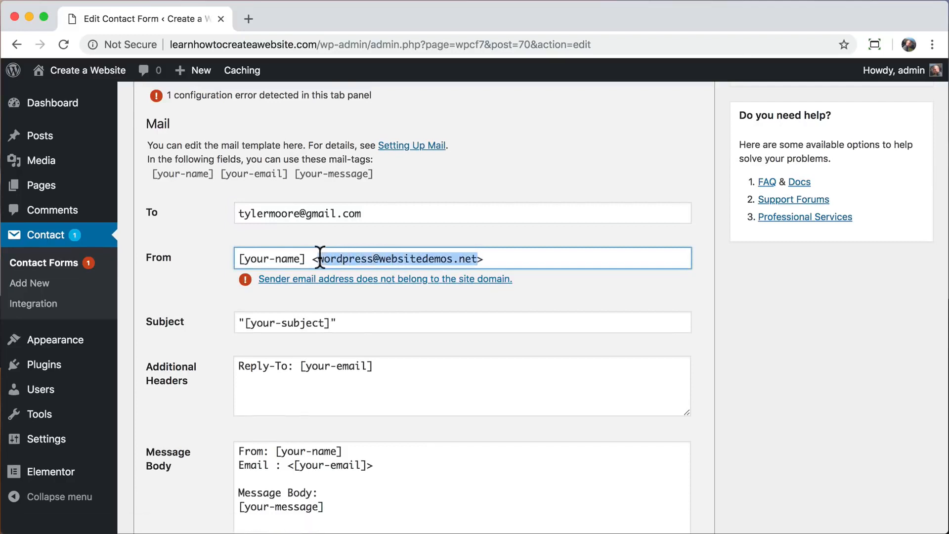
pyautogui.moveTo(379, 258); pyautogui.dragTo(482, 258)
pyautogui.write('learnhowtocreateawe')
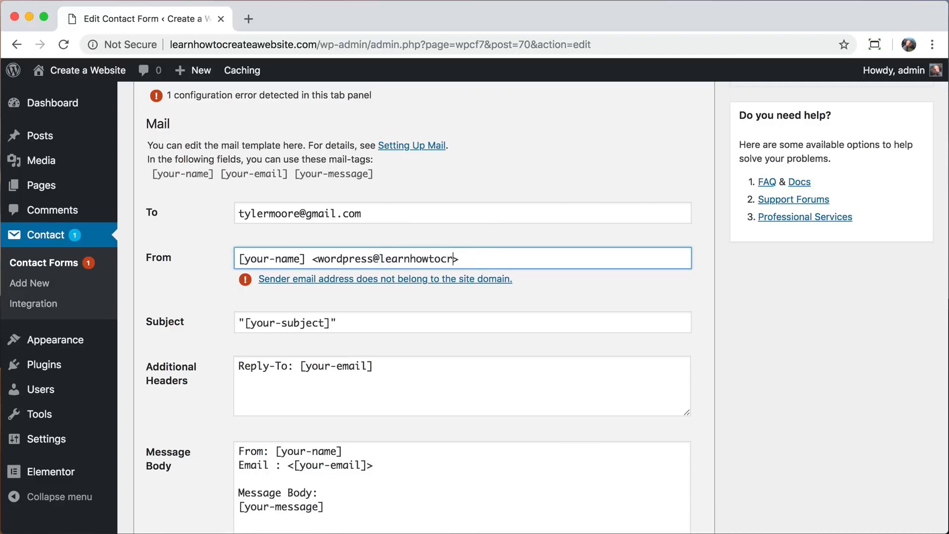
pyautogui.write('bsite.com')
pyautogui.press('Return')
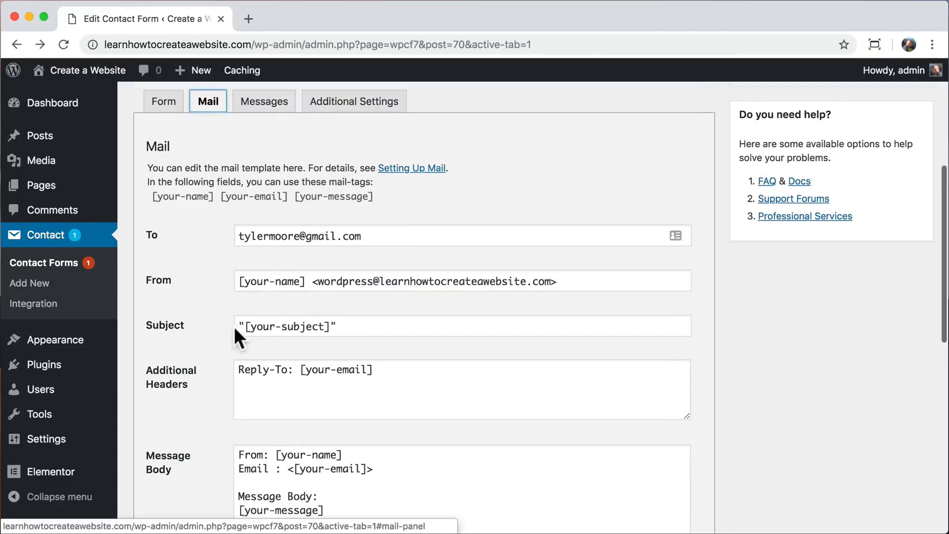
# Change the mail Subject from [your-subject] to [your-name].
pyautogui.moveTo(329, 329); pyautogui.dragTo(244, 327)
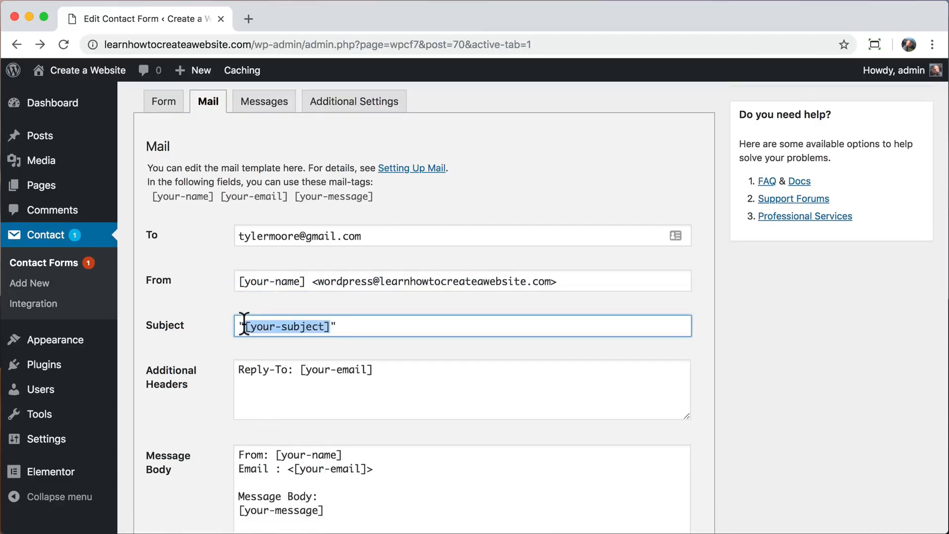
pyautogui.write('your-name')
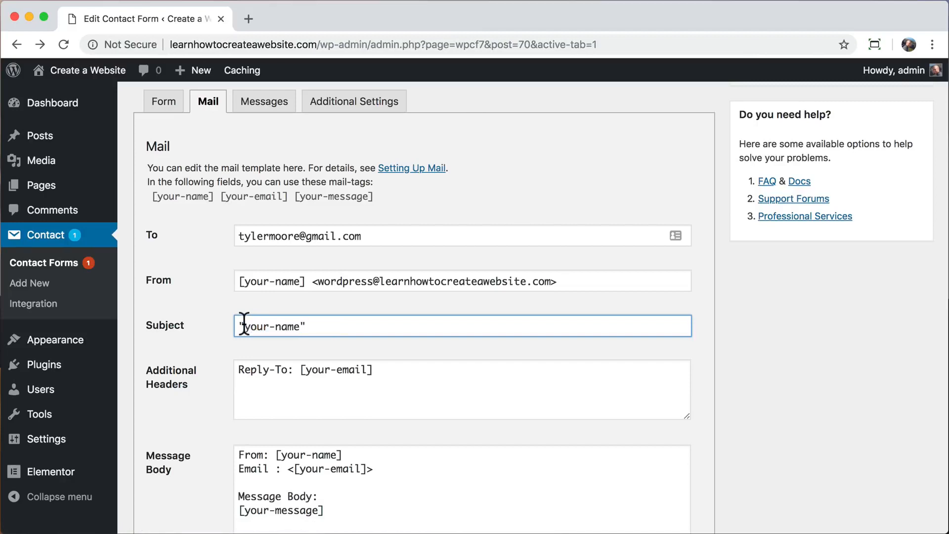
pyautogui.press('super+z')
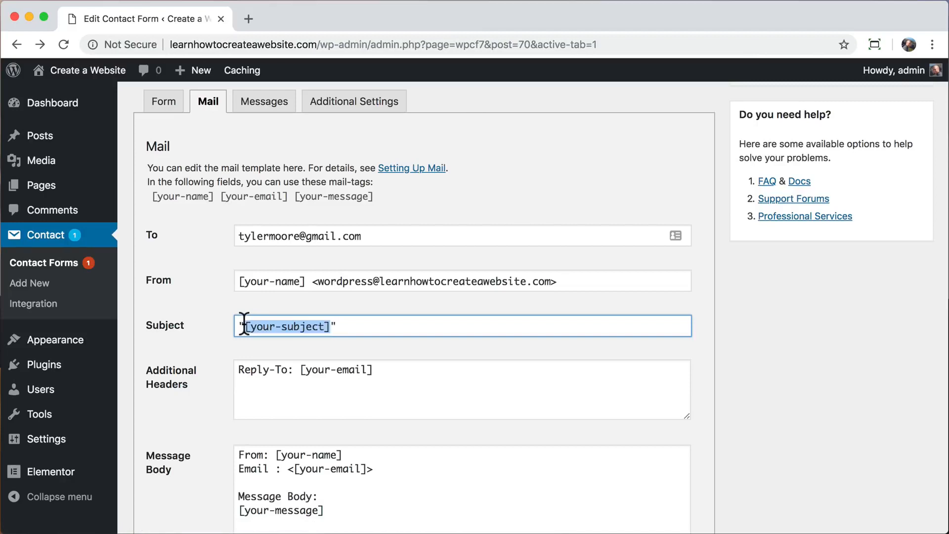
pyautogui.click(314, 325)
pyautogui.moveTo(323, 327); pyautogui.dragTo(252, 326)
pyautogui.write('your-name')
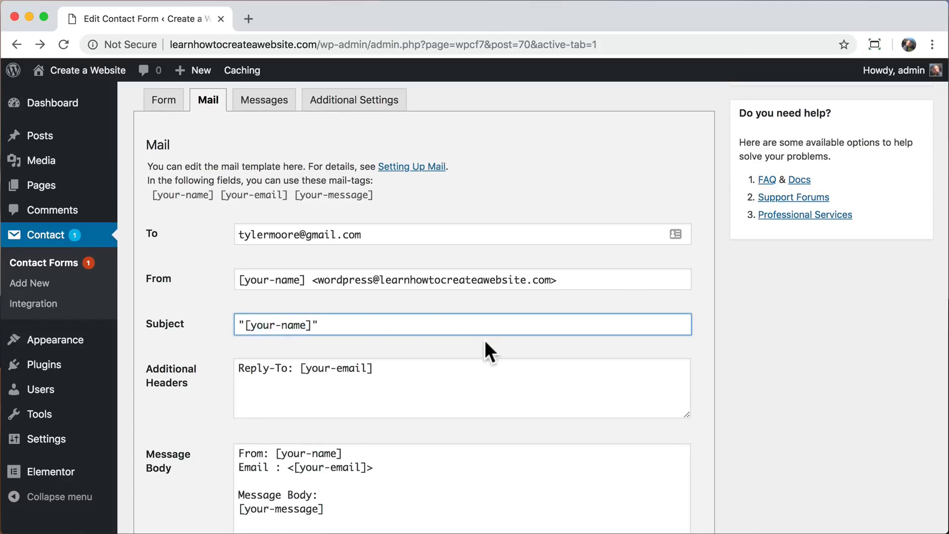
pyautogui.scroll(-4, 485, 342)
pyautogui.scroll(-1, 486, 341)
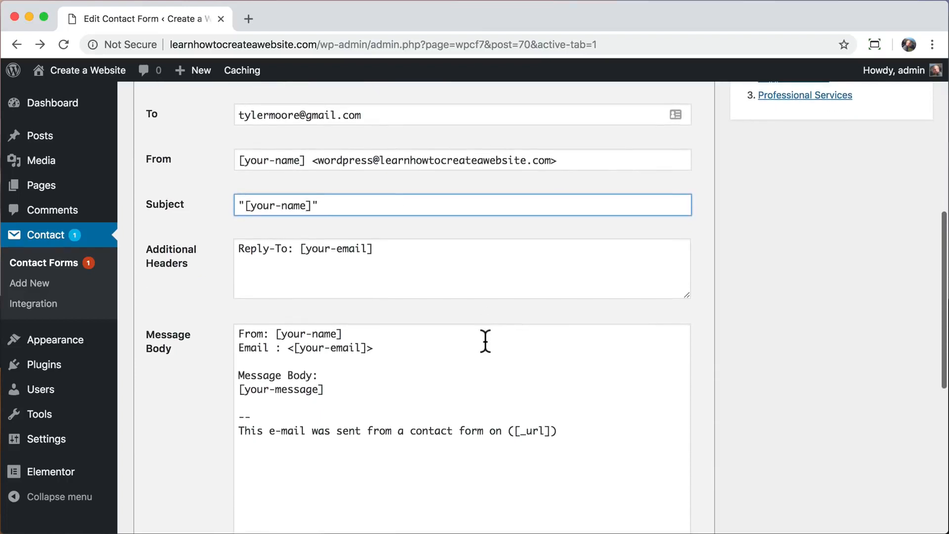
pyautogui.scroll(-2, 486, 342)
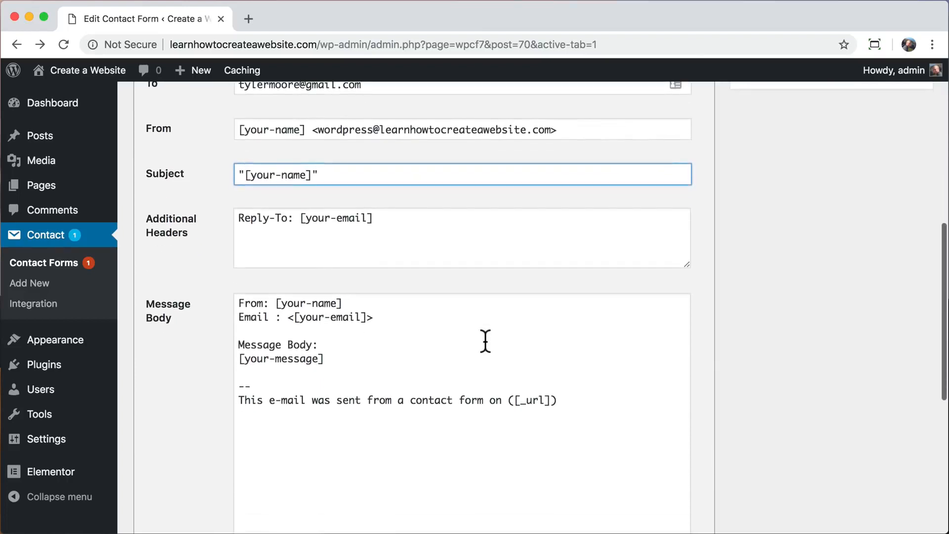
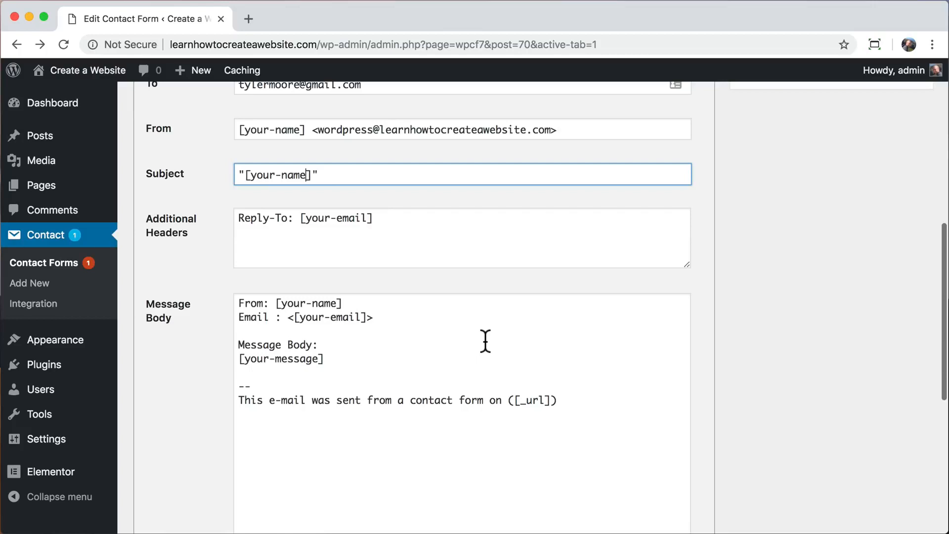
# Save the Contact form with its mail subject set to [your-name].
pyautogui.scroll(10, 486, 341)
pyautogui.click(907, 173)
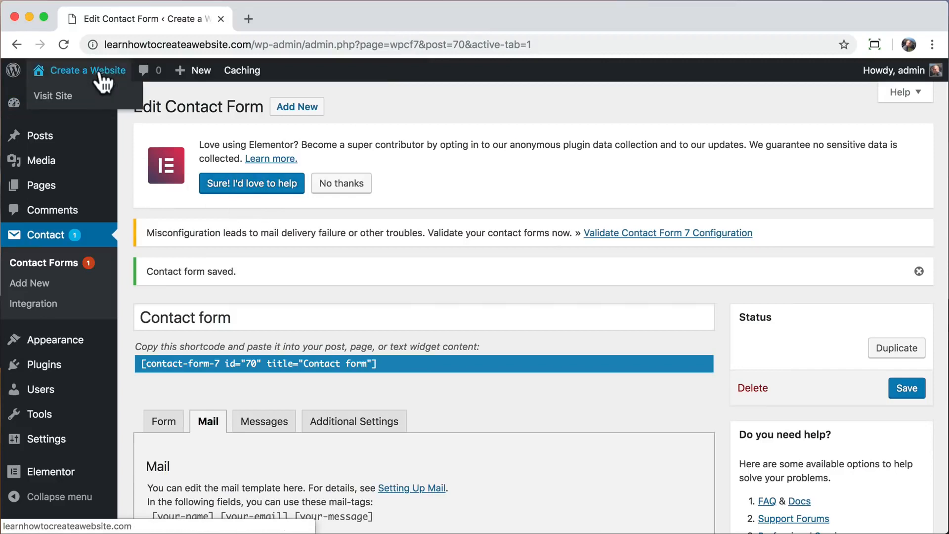
# Go from the admin bar to the live site's Contact page.
pyautogui.click(96, 79)
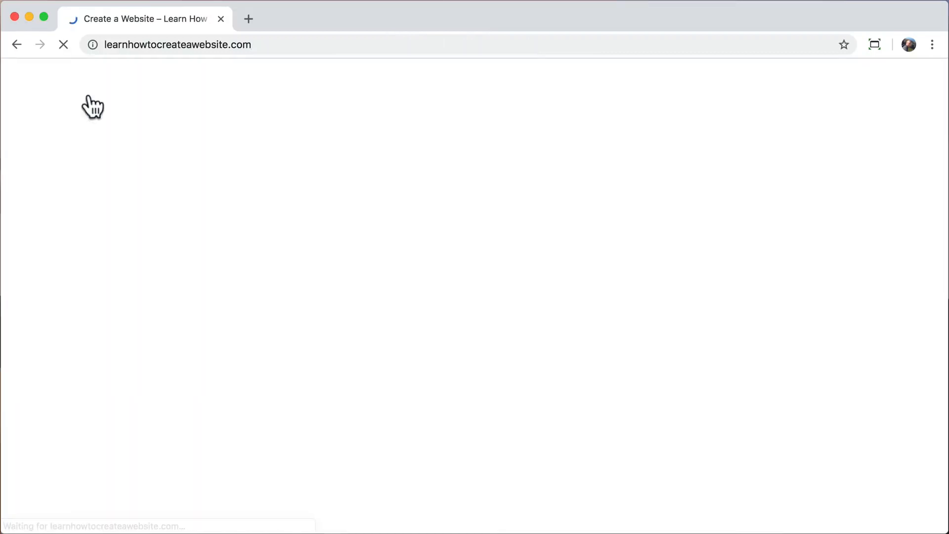
pyautogui.click(747, 119)
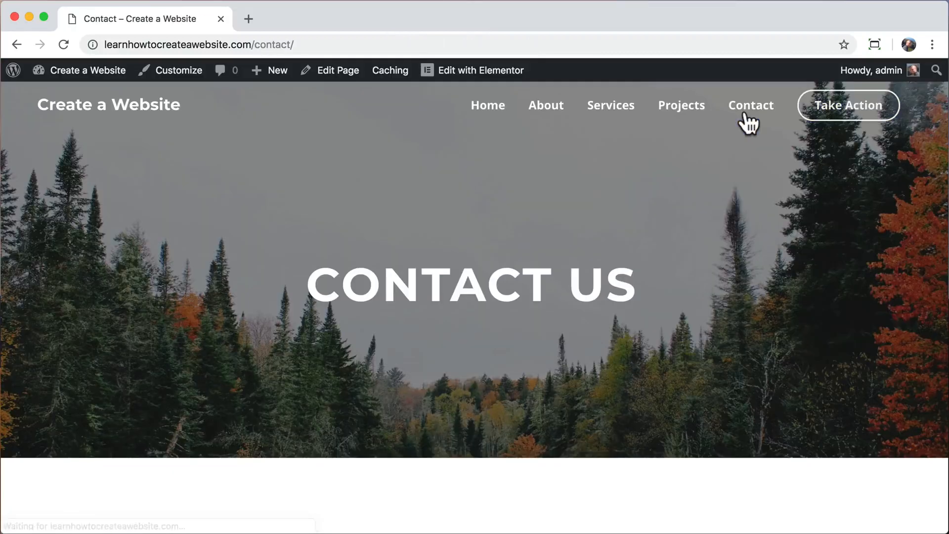
pyautogui.scroll(-8, 642, 247)
# Fill in a test name, e-mail and the message 'this is better!!!', then send the form.
pyautogui.click(225, 214)
pyautogui.write('Tyler M')
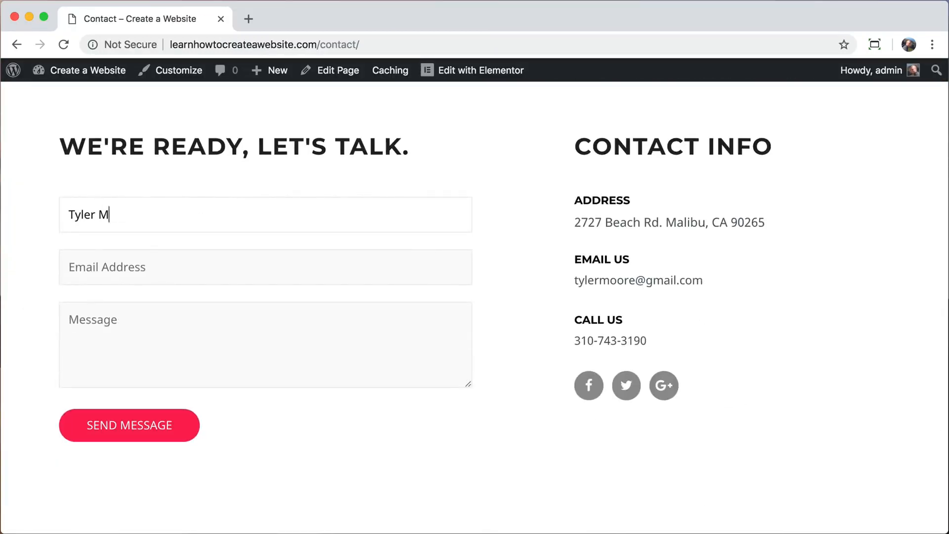
pyautogui.write('MMMM')
pyautogui.press('Tab')
pyautogui.press('Tab')
pyautogui.write('this is better!!!')
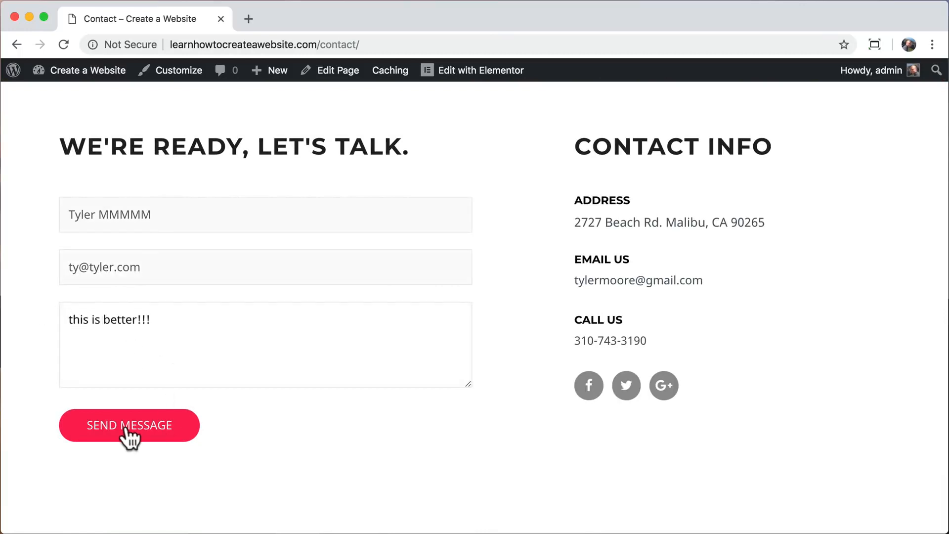
pyautogui.click(127, 433)
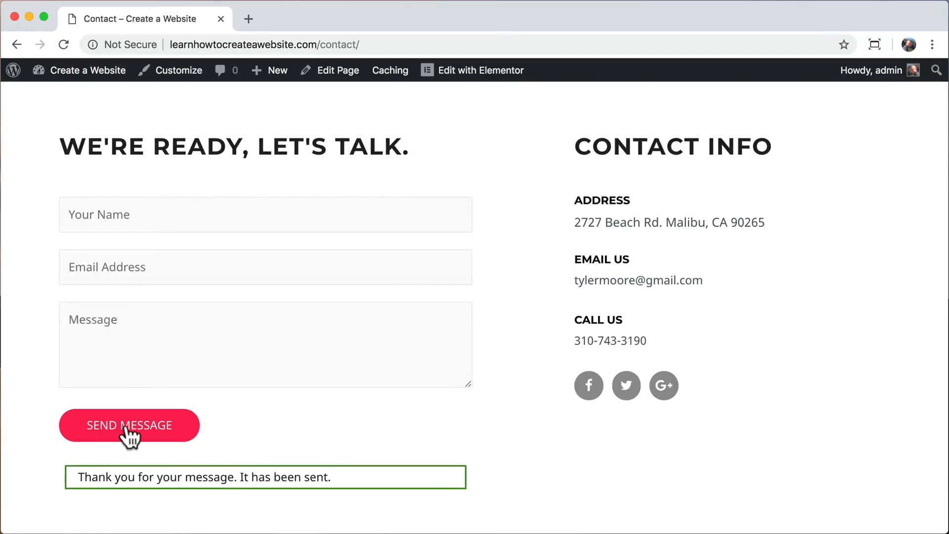
# Load Gmail in a new browser tab.
pyautogui.click(248, 19)
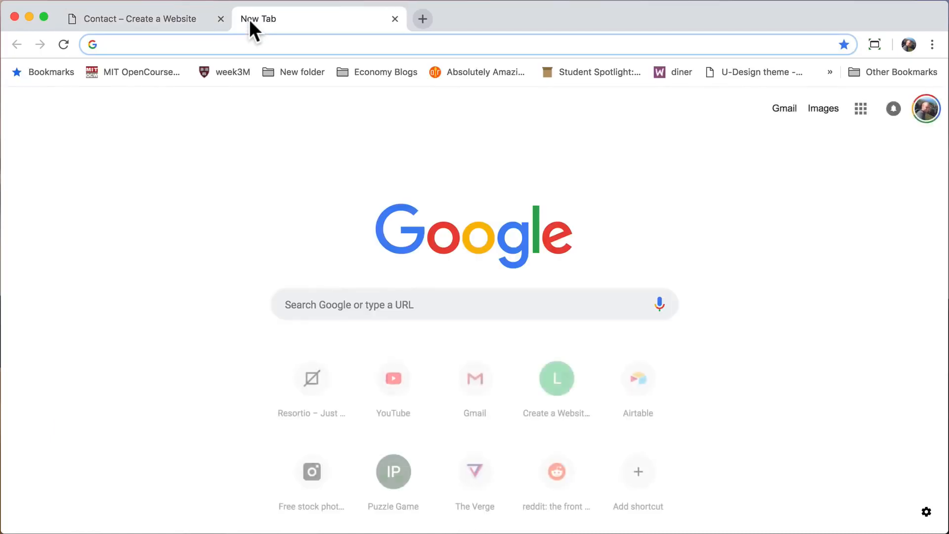
pyautogui.write('gmail.com')
pyautogui.press('Return')
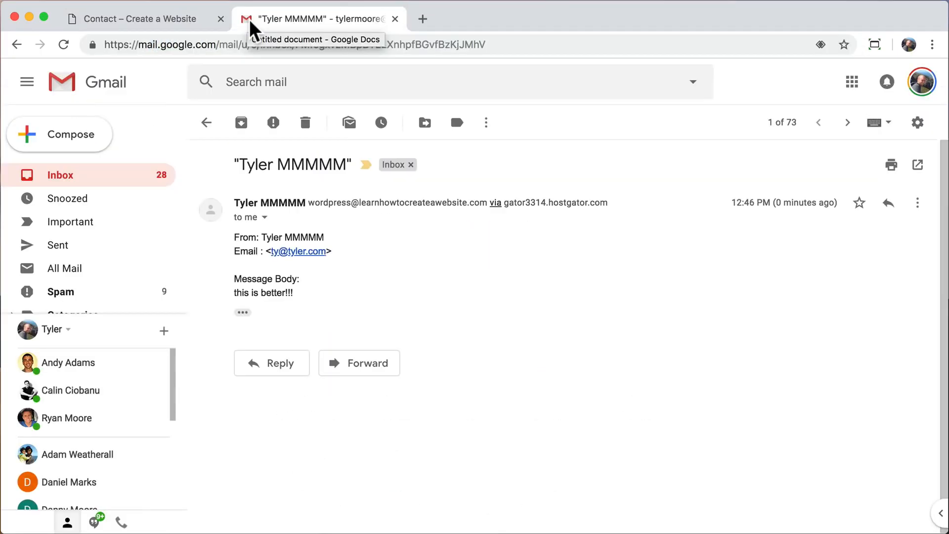
# Confirm the test e-mail's subject is the sender's name, expand its full text, then close Gmail.
pyautogui.moveTo(238, 165); pyautogui.dragTo(347, 164)
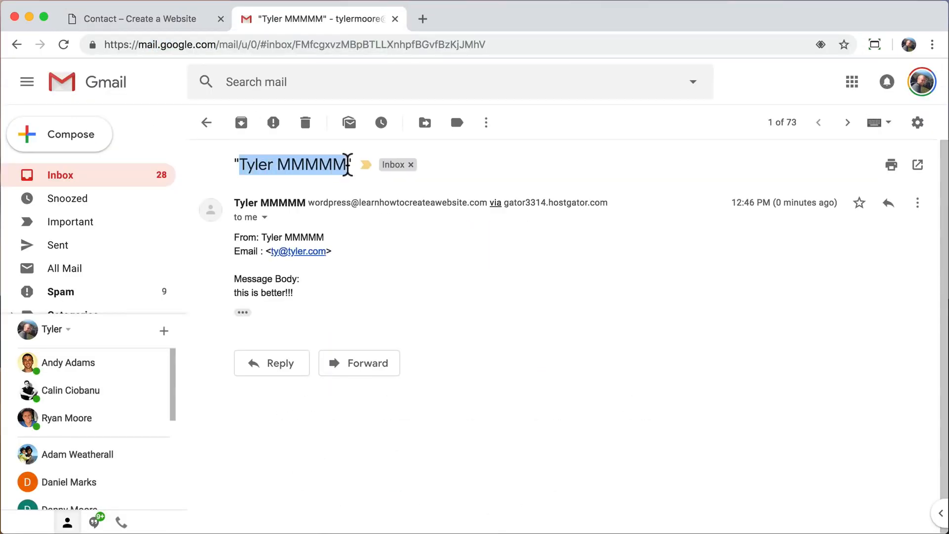
pyautogui.click(344, 177)
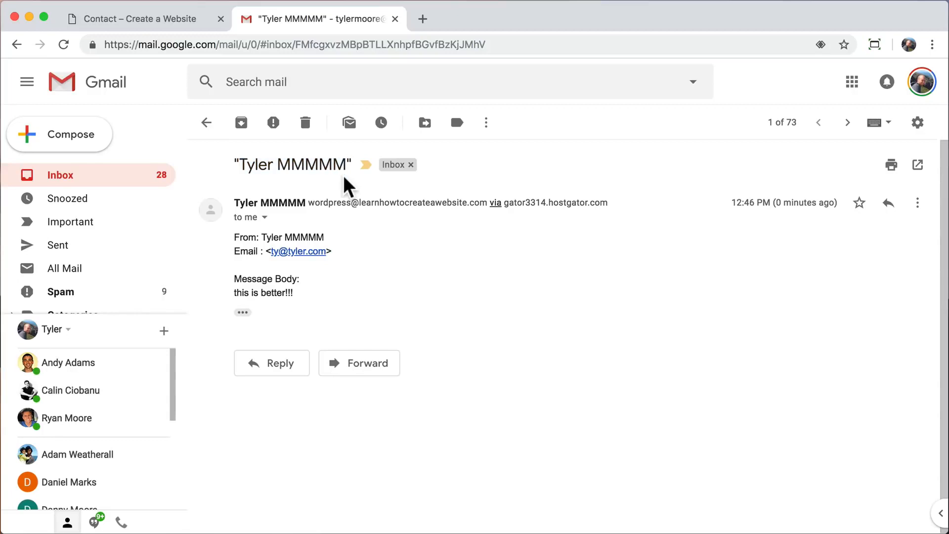
pyautogui.click(243, 313)
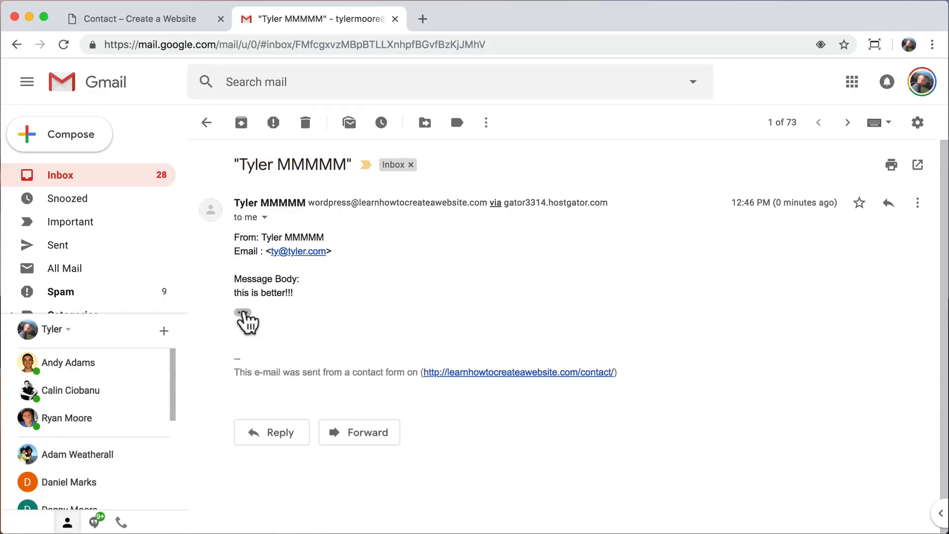
pyautogui.click(395, 19)
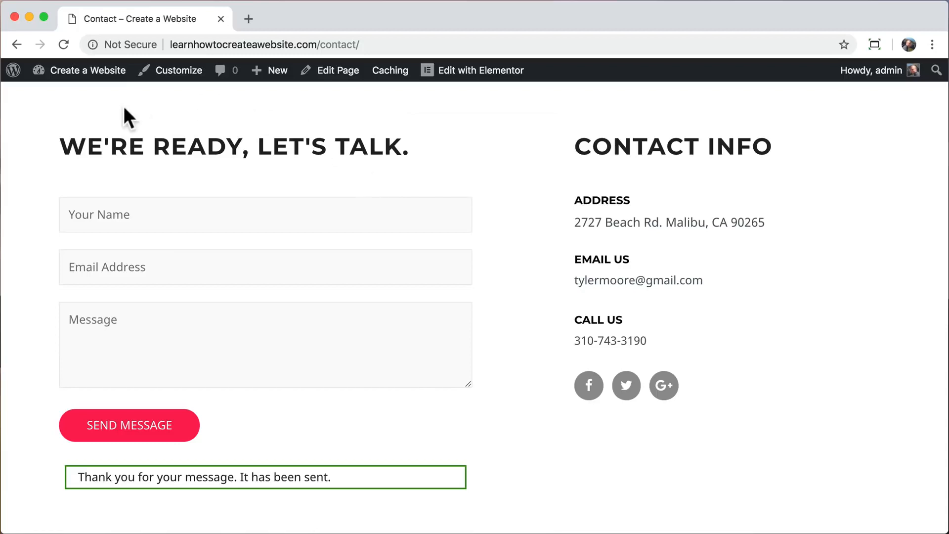
# Start a new page via Dashboard, Pages > Add New.
pyautogui.moveTo(31, 75)
pyautogui.click(75, 98)
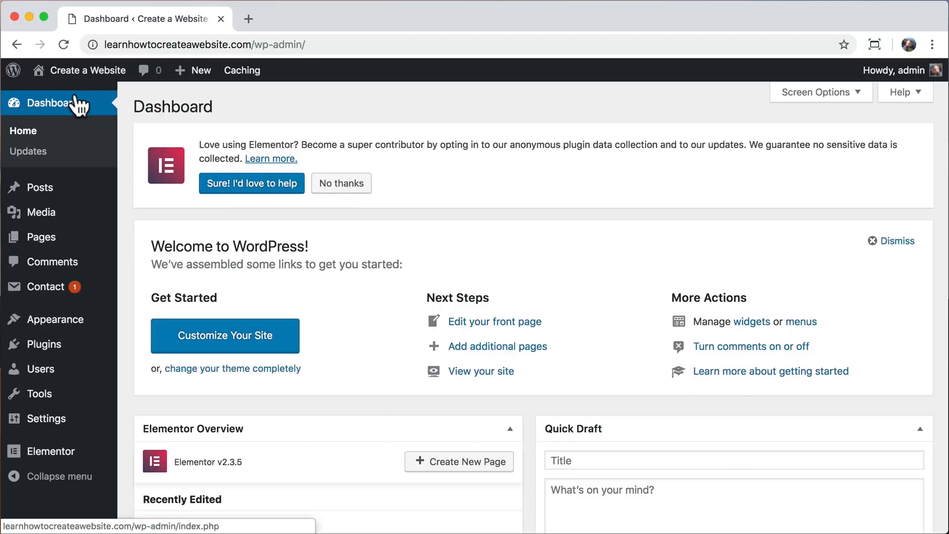
pyautogui.click(67, 247)
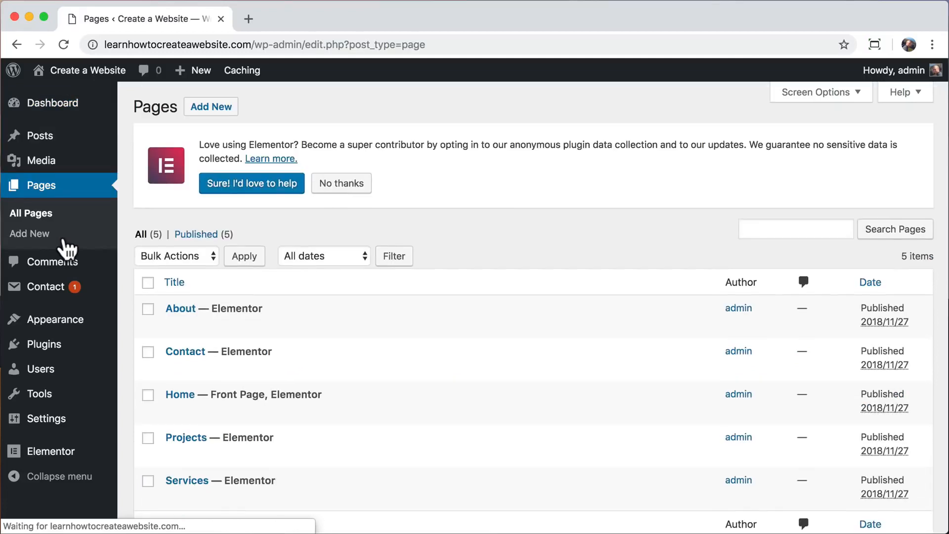
pyautogui.click(215, 108)
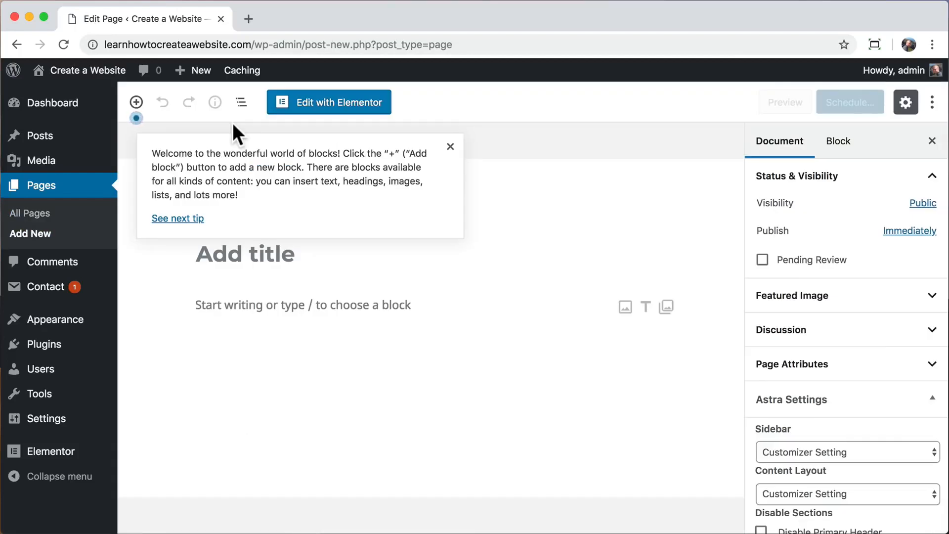
# Dismiss the welcome tip and enter the page title 'Why Us?'.
pyautogui.click(450, 147)
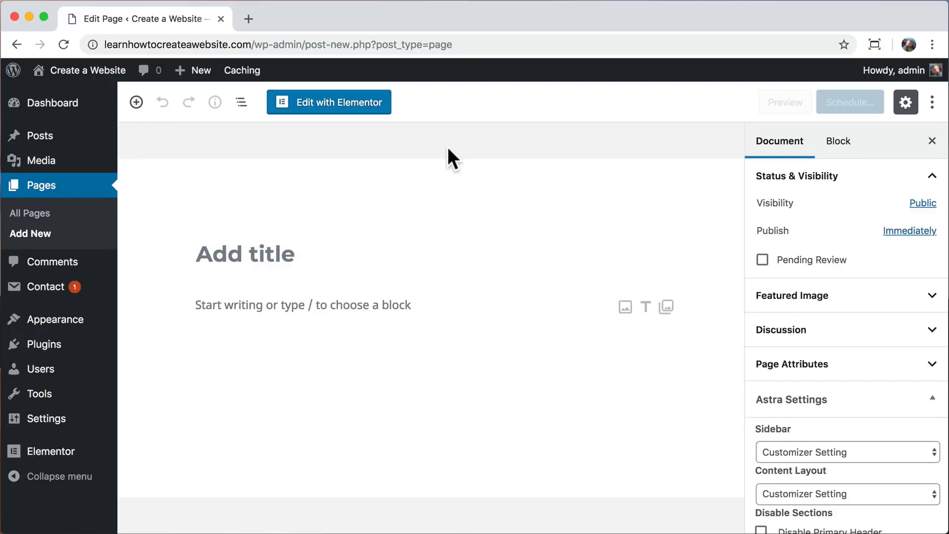
pyautogui.click(250, 239)
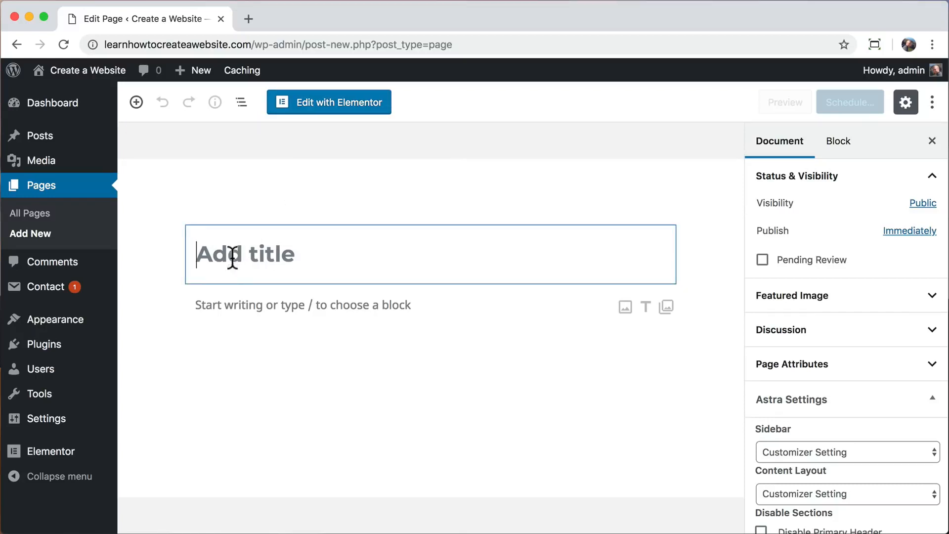
pyautogui.write('WHY')
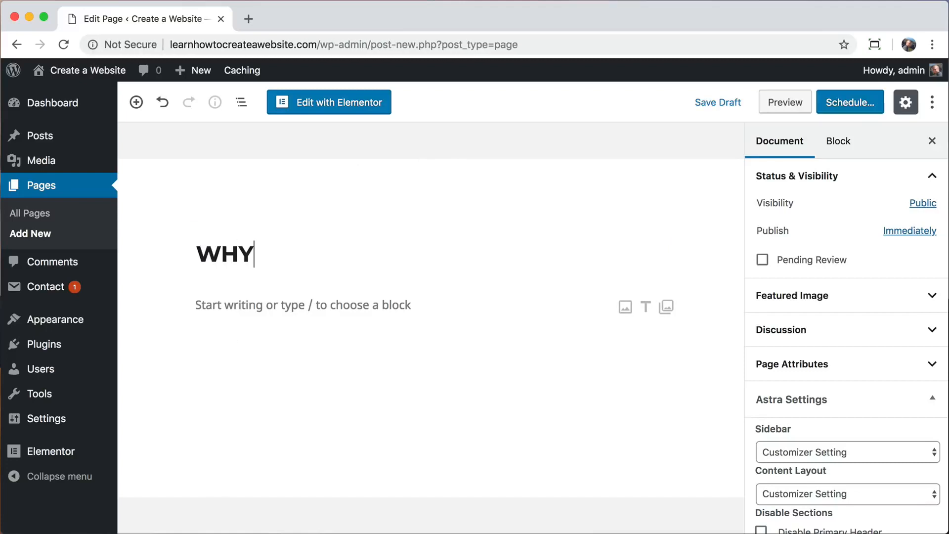
pyautogui.press('BackSpace')
pyautogui.press('BackSpace')
pyautogui.write('hy Us?')
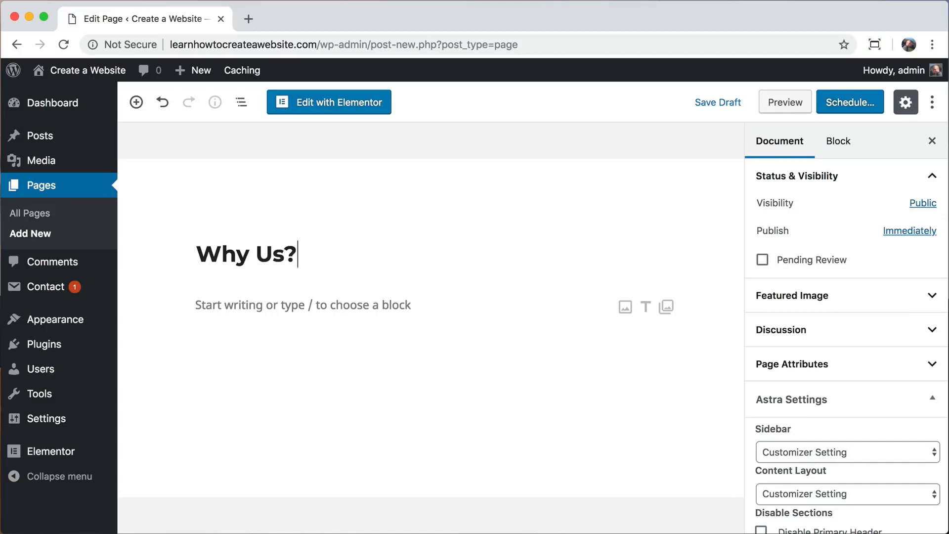
# Open the page in Elementor and insert the Homepage – Business template.
pyautogui.click(337, 116)
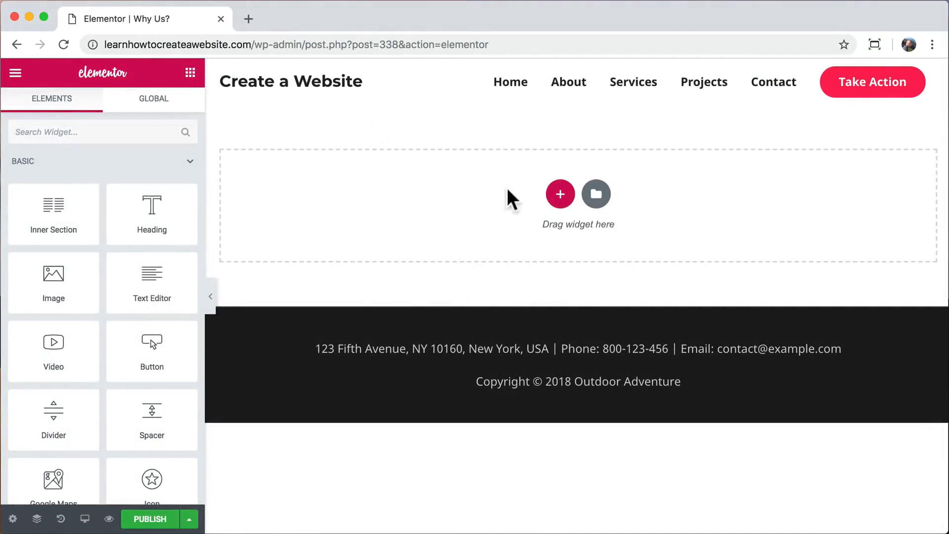
pyautogui.click(597, 195)
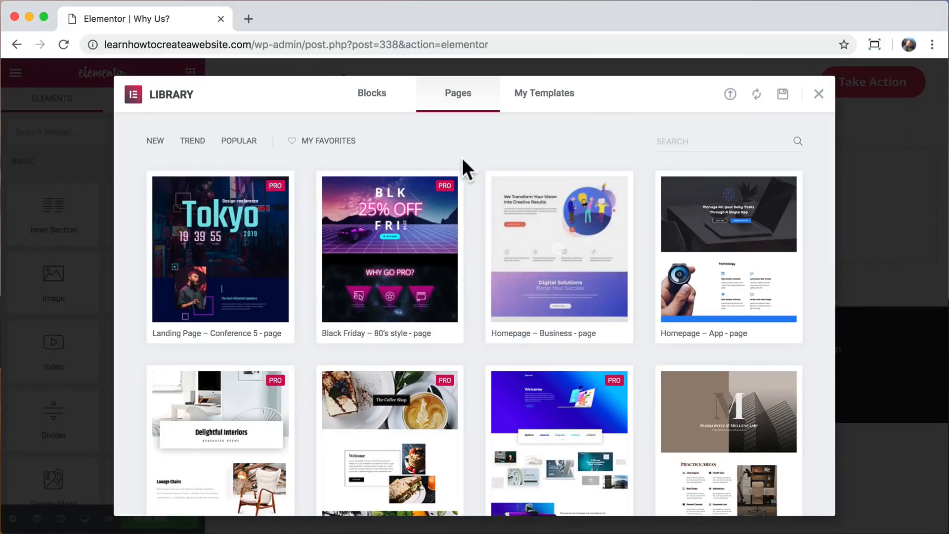
pyautogui.scroll(-2, 475, 171)
pyautogui.scroll(-15, 476, 171)
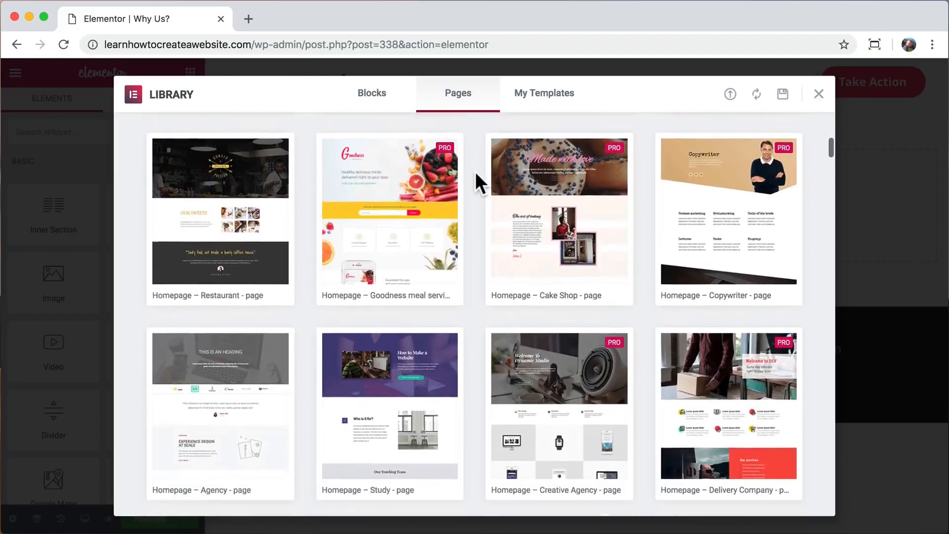
pyautogui.scroll(-10, 476, 171)
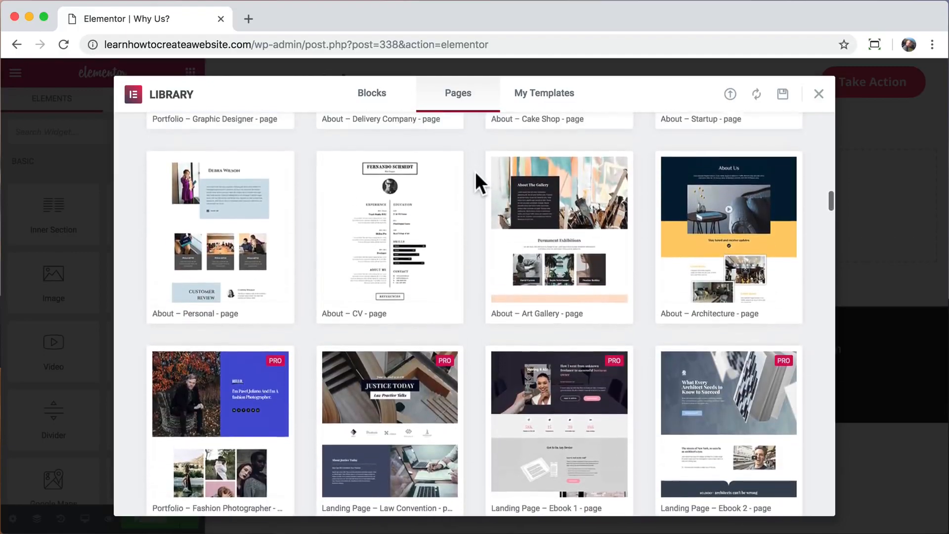
pyautogui.scroll(20, 475, 171)
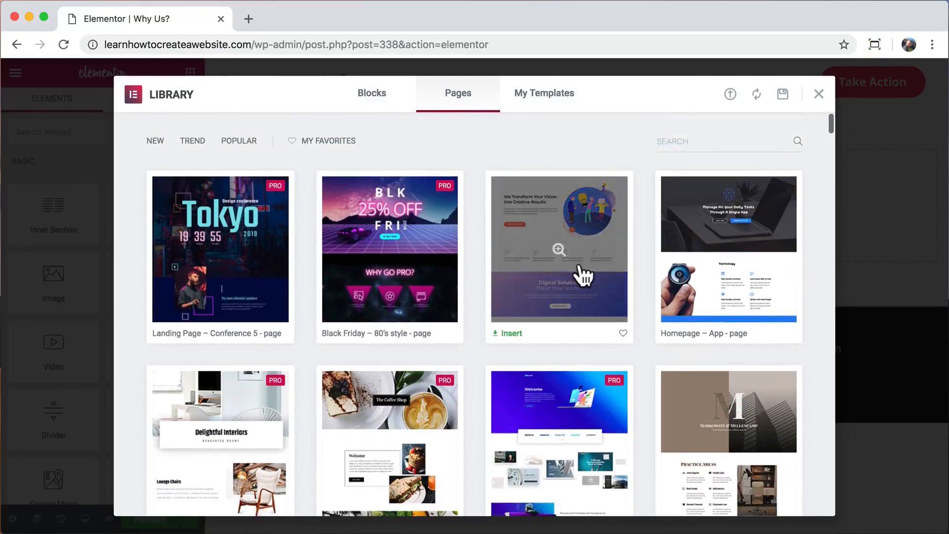
pyautogui.click(582, 270)
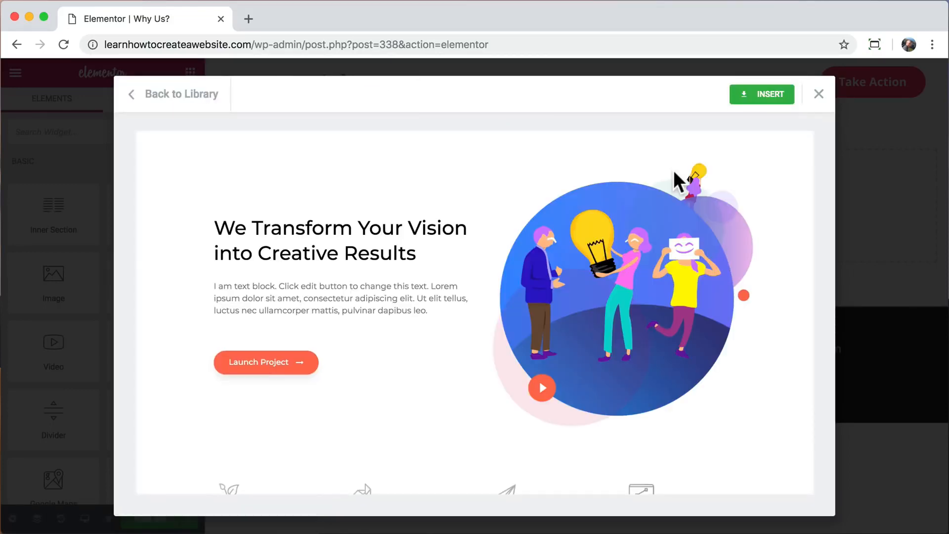
pyautogui.scroll(-2, 673, 170)
pyautogui.click(765, 95)
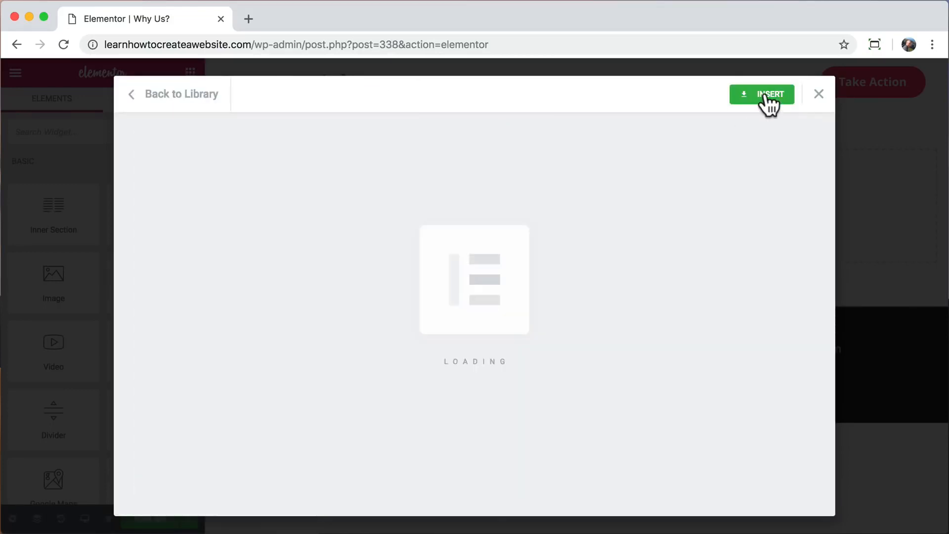
# Review the inserted layout, then undo it to leave an empty drop area.
pyautogui.scroll(-20, 572, 185)
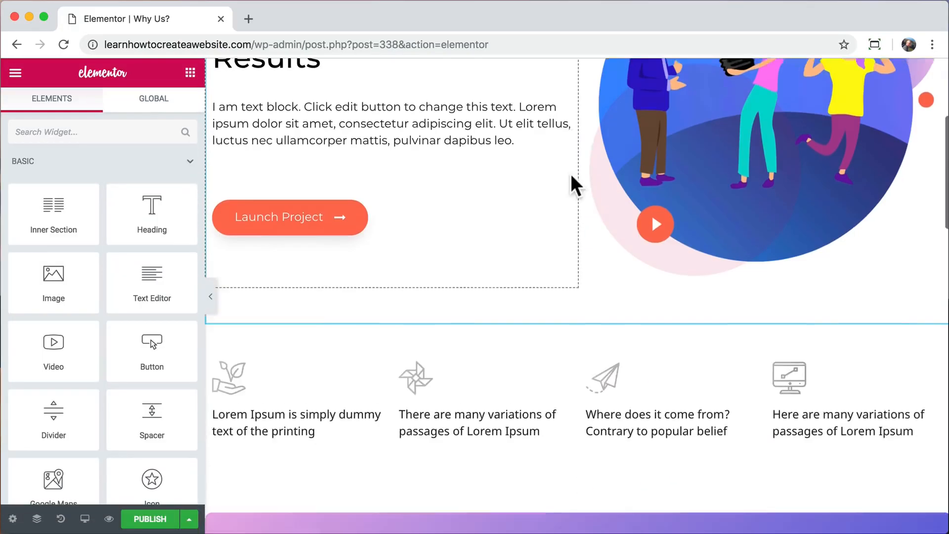
pyautogui.scroll(20, 572, 184)
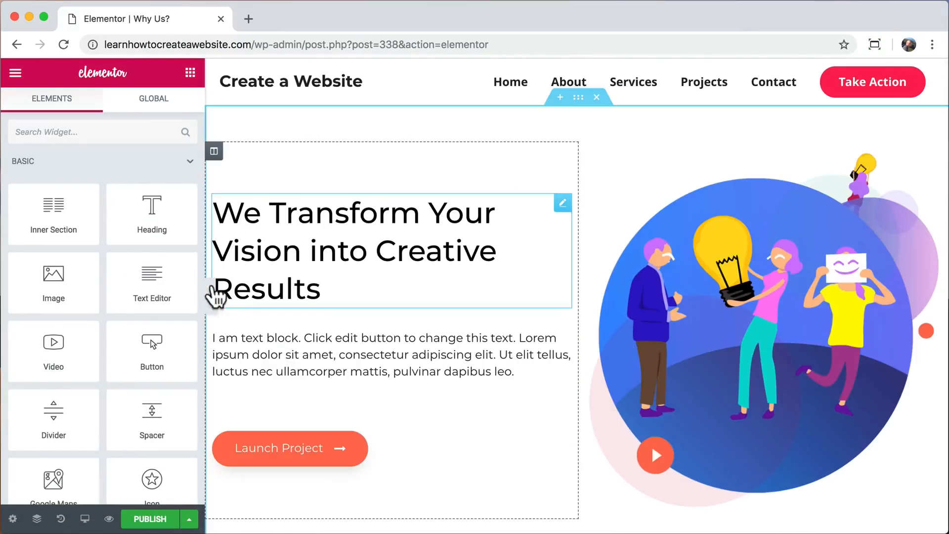
pyautogui.click(210, 297)
pyautogui.scroll(-15, 527, 287)
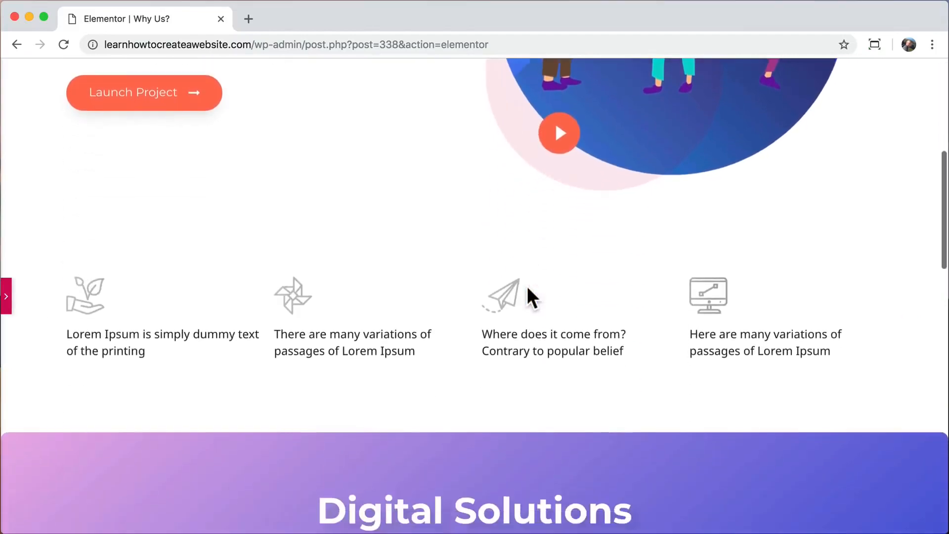
pyautogui.scroll(-5, 527, 285)
pyautogui.scroll(20, 527, 286)
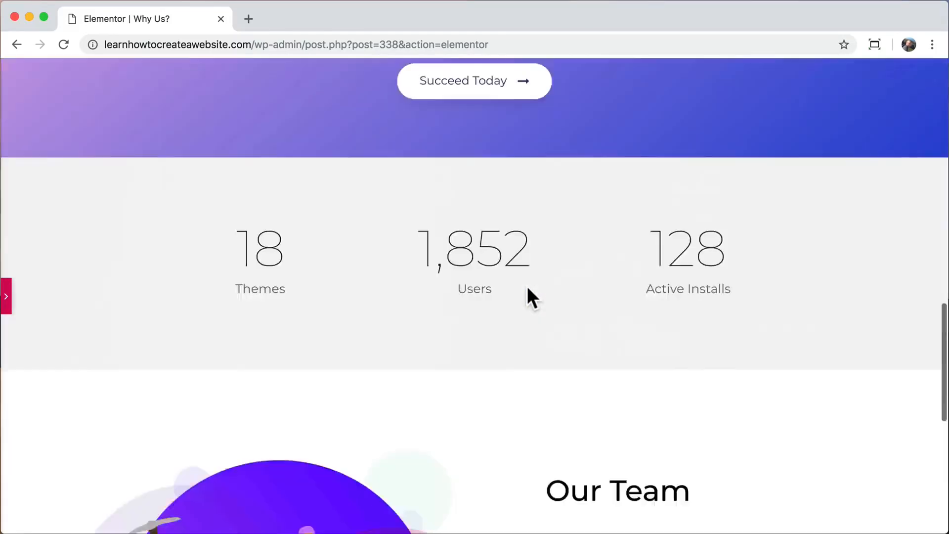
pyautogui.click(7, 296)
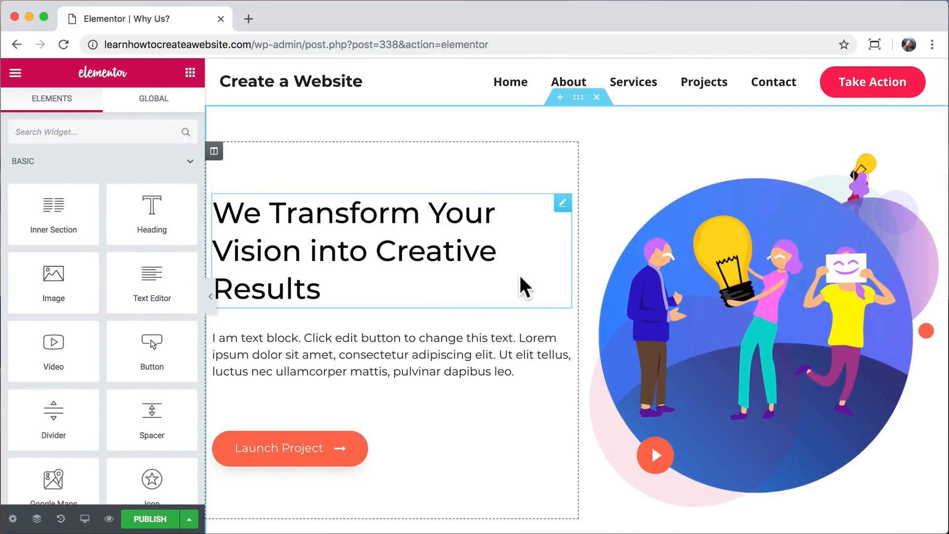
pyautogui.press('super+z')
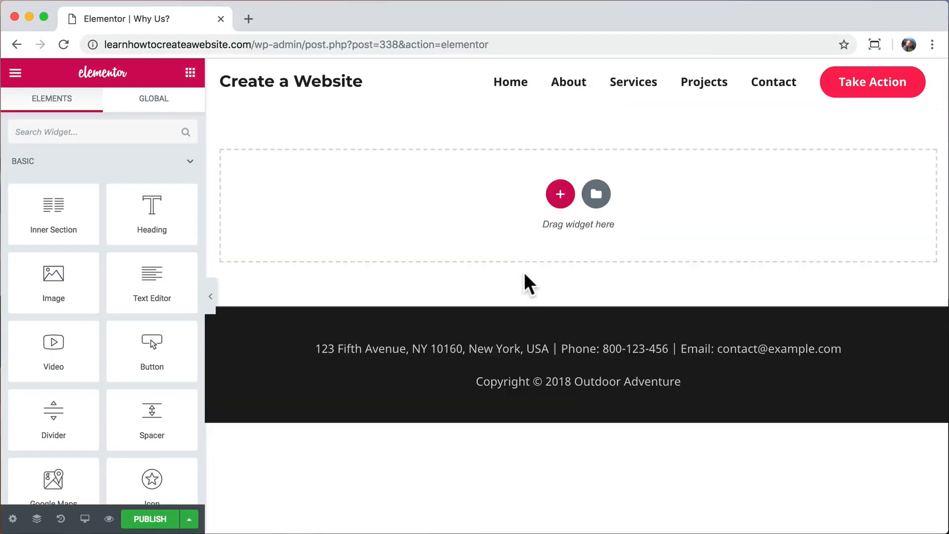
# Insert the Hero block '17 travel inventions we need right now' from the library's Blocks.
pyautogui.click(596, 196)
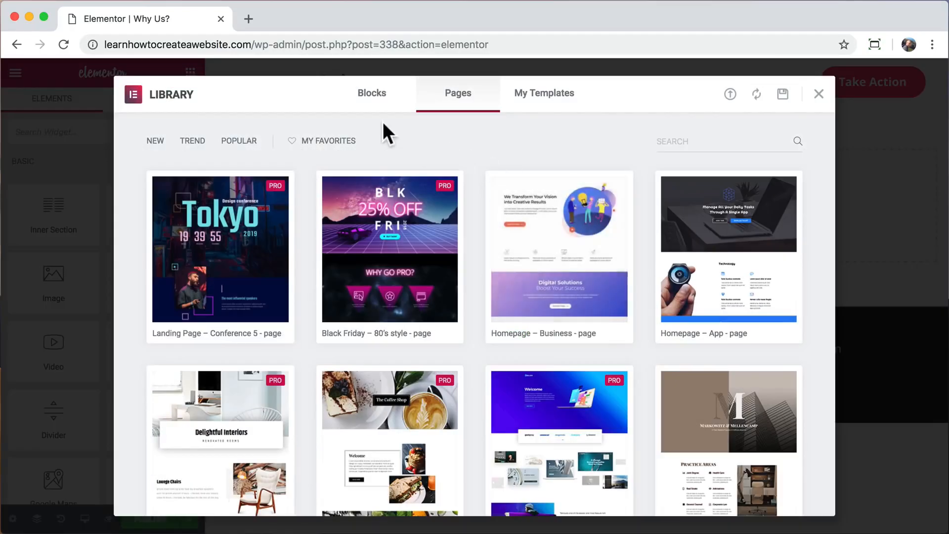
pyautogui.click(381, 110)
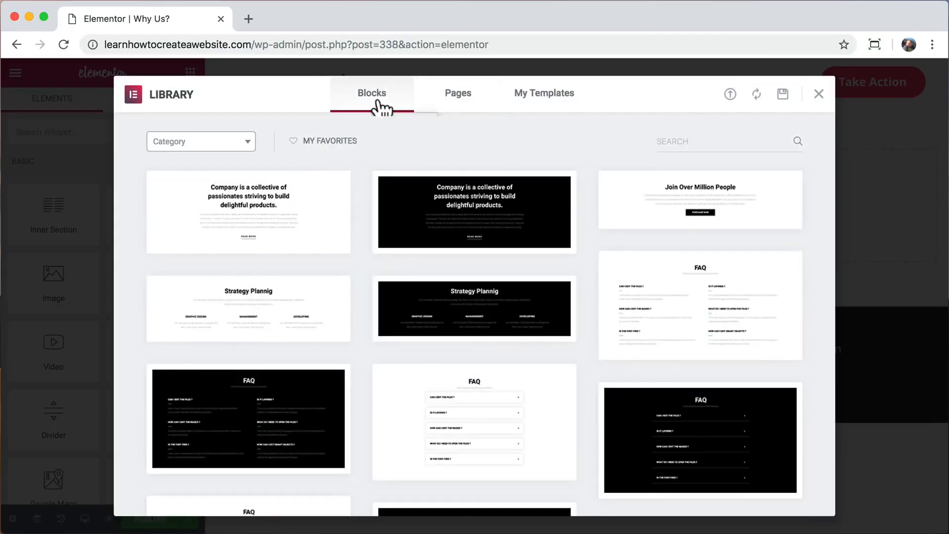
pyautogui.click(247, 144)
pyautogui.scroll(-3, 217, 260)
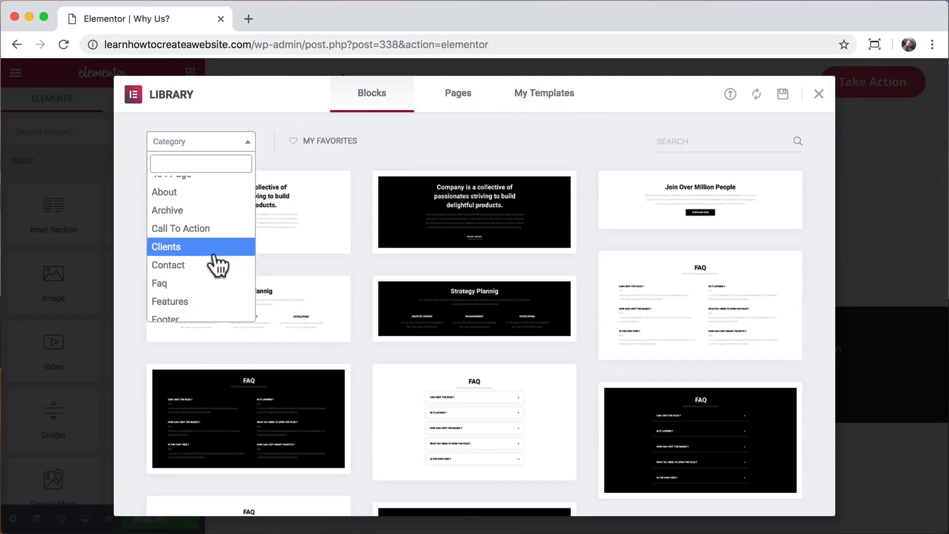
pyautogui.click(209, 275)
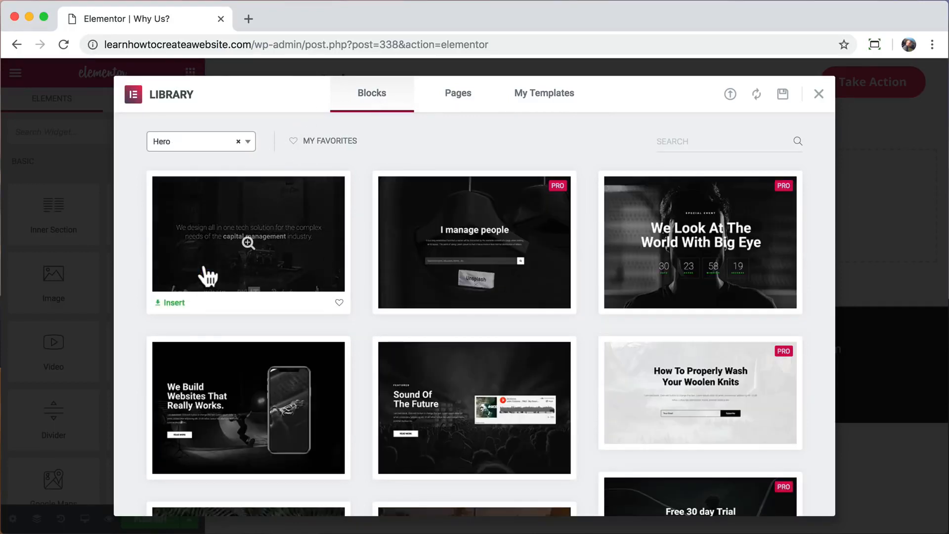
pyautogui.scroll(-5, 130, 271)
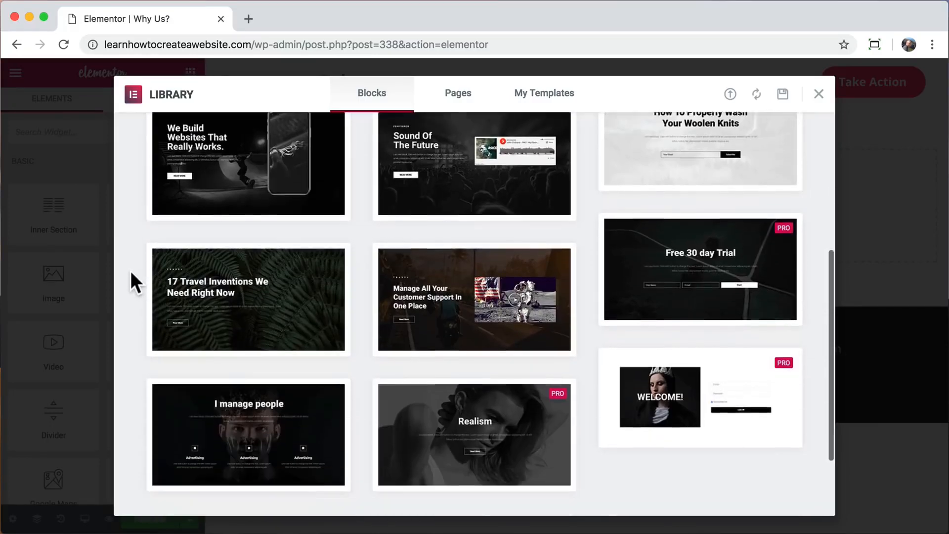
pyautogui.click(244, 273)
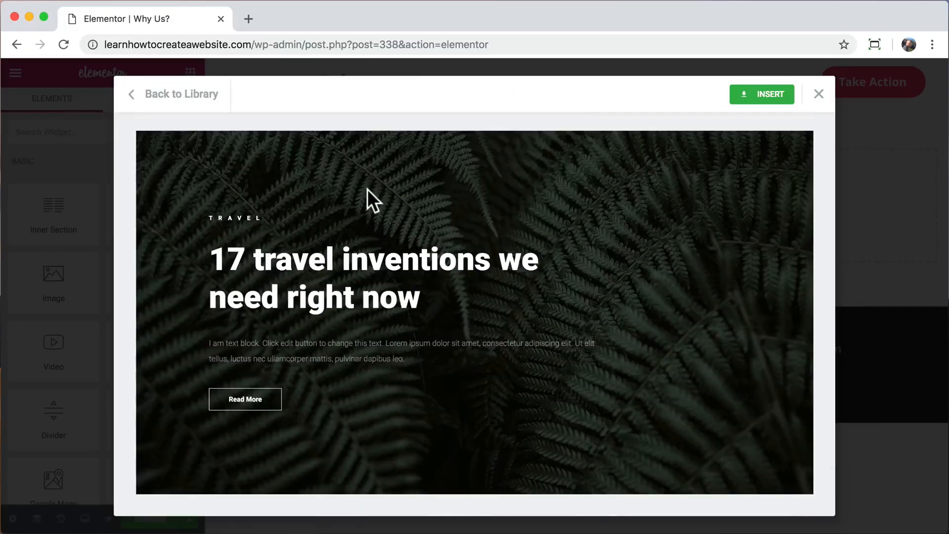
pyautogui.click(763, 94)
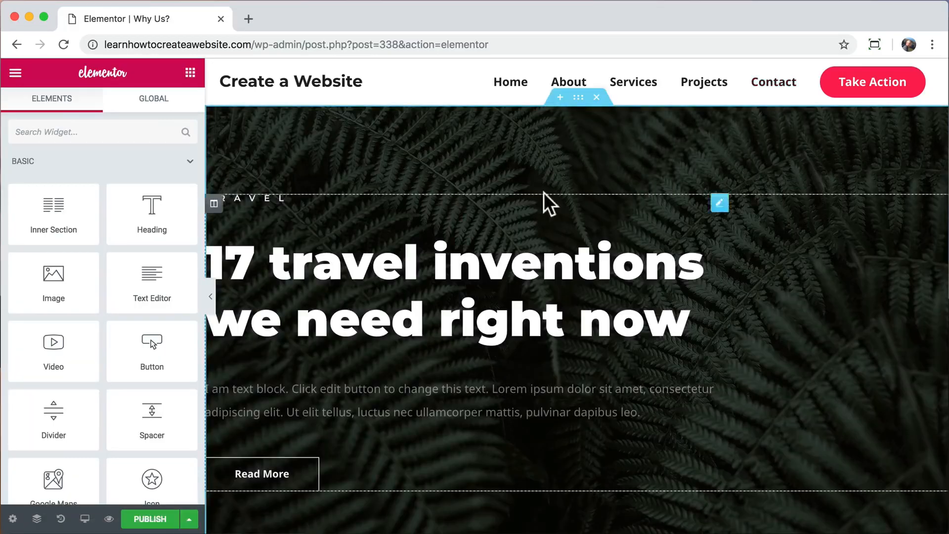
# Delete the TRAVEL label and change the heading to a centred 'Why Us?'.
pyautogui.rightClick(720, 203)
pyautogui.click(748, 413)
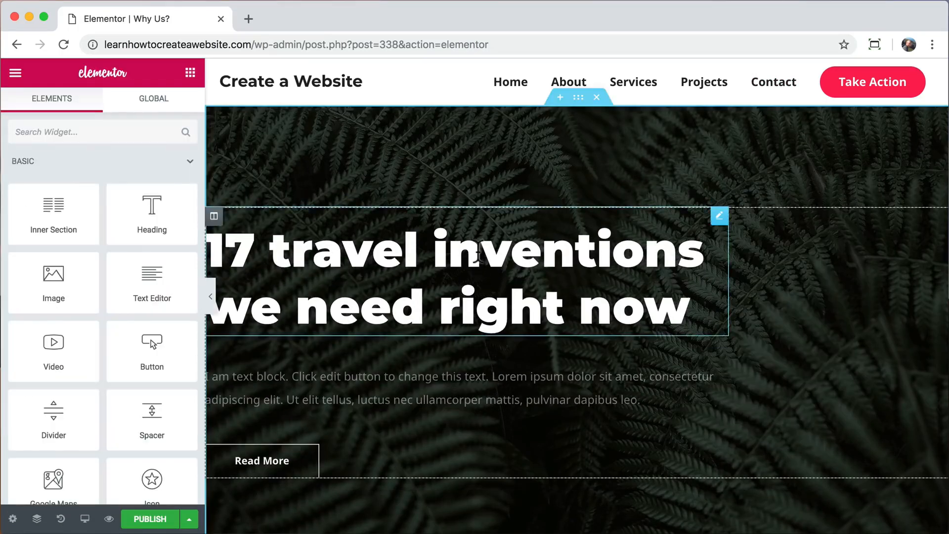
pyautogui.click(721, 214)
pyautogui.moveTo(122, 214); pyautogui.dragTo(0, 193)
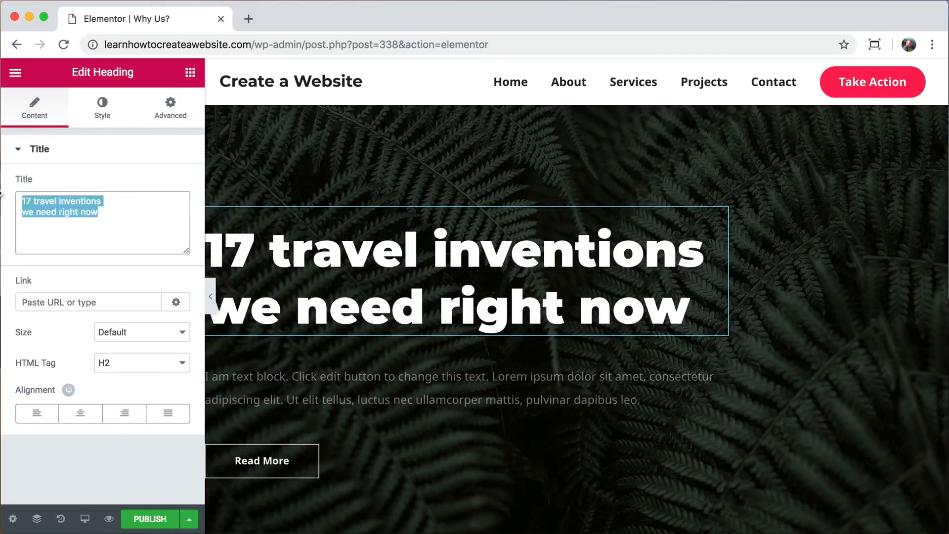
pyautogui.write('Why Us?')
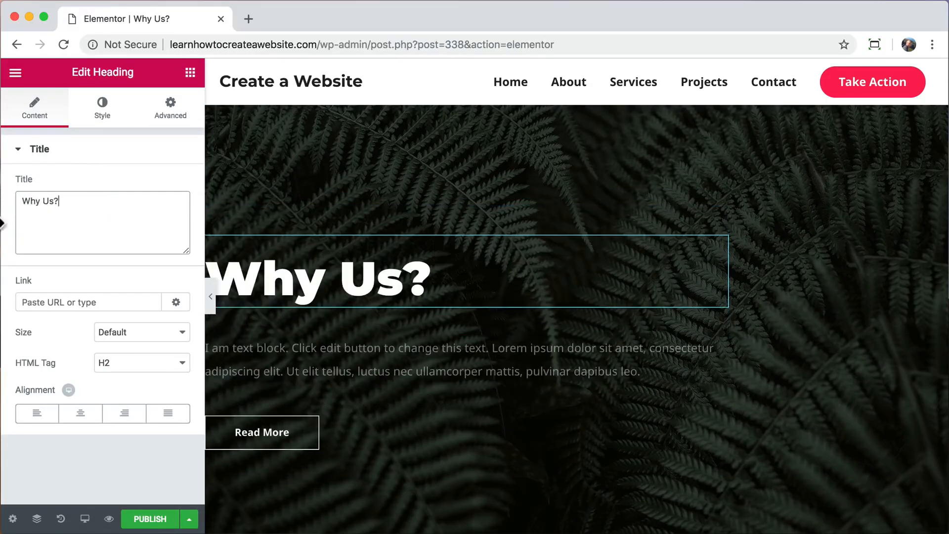
pyautogui.click(80, 413)
# Centre the body text and make its colour solid white.
pyautogui.click(641, 371)
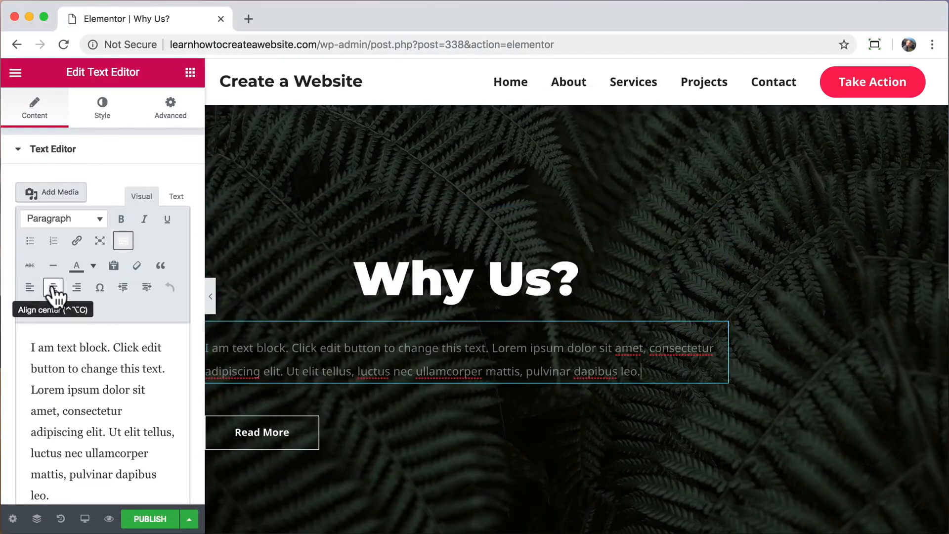
pyautogui.click(53, 287)
pyautogui.click(102, 113)
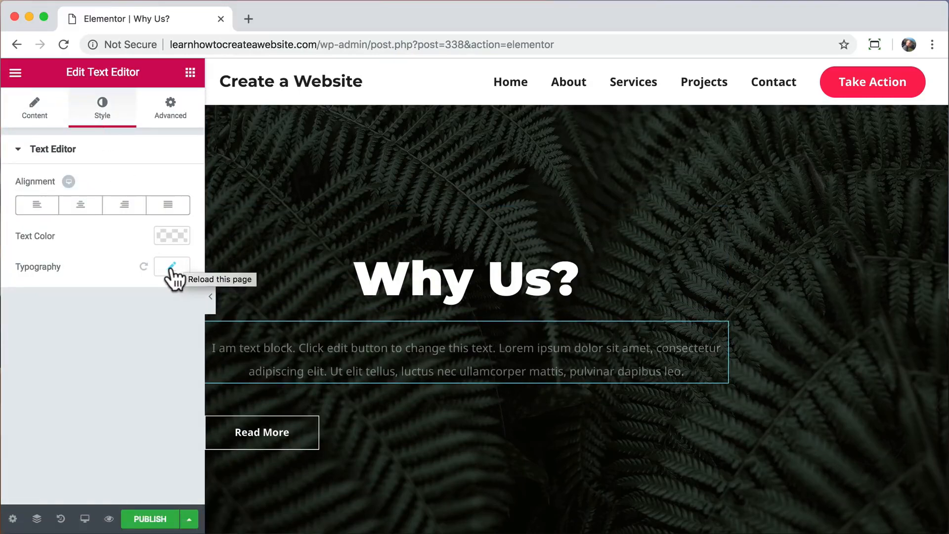
pyautogui.click(174, 236)
pyautogui.click(177, 236)
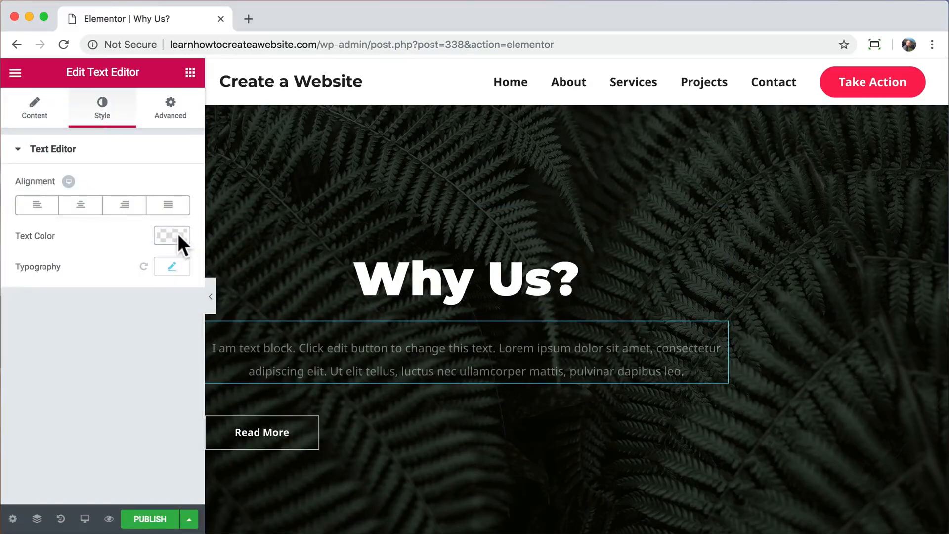
pyautogui.click(177, 236)
pyautogui.moveTo(178, 331); pyautogui.dragTo(177, 255)
pyautogui.click(177, 239)
# Centre the Read More button and preview the hero.
pyautogui.click(265, 443)
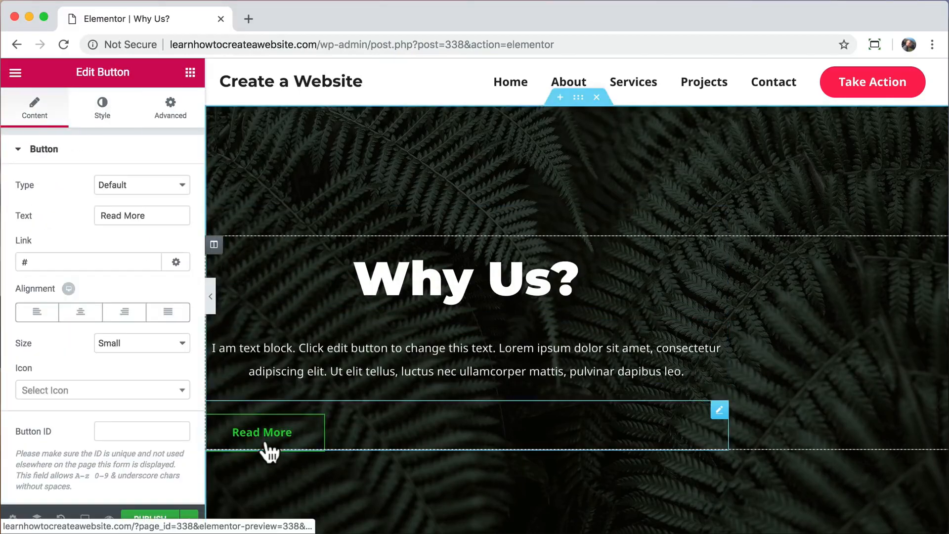
pyautogui.click(80, 312)
pyautogui.click(210, 297)
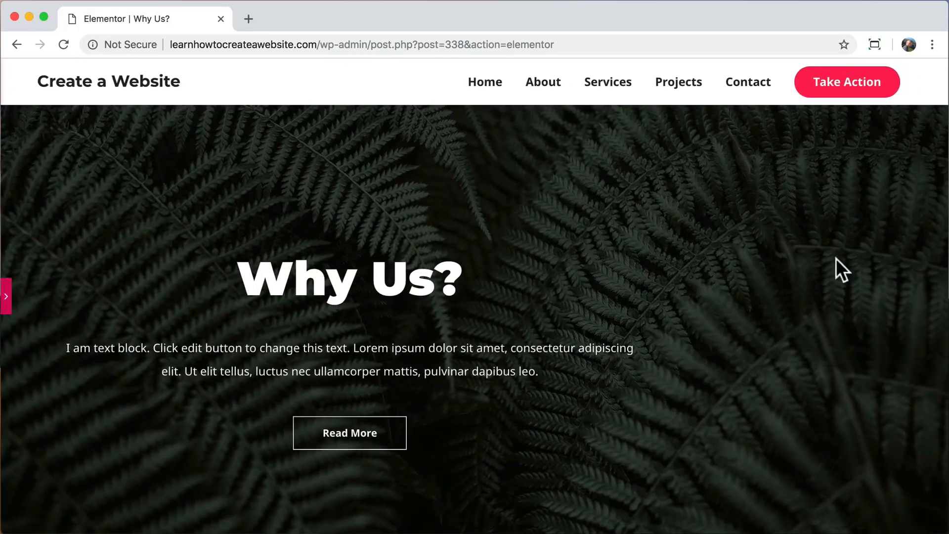
pyautogui.click(7, 296)
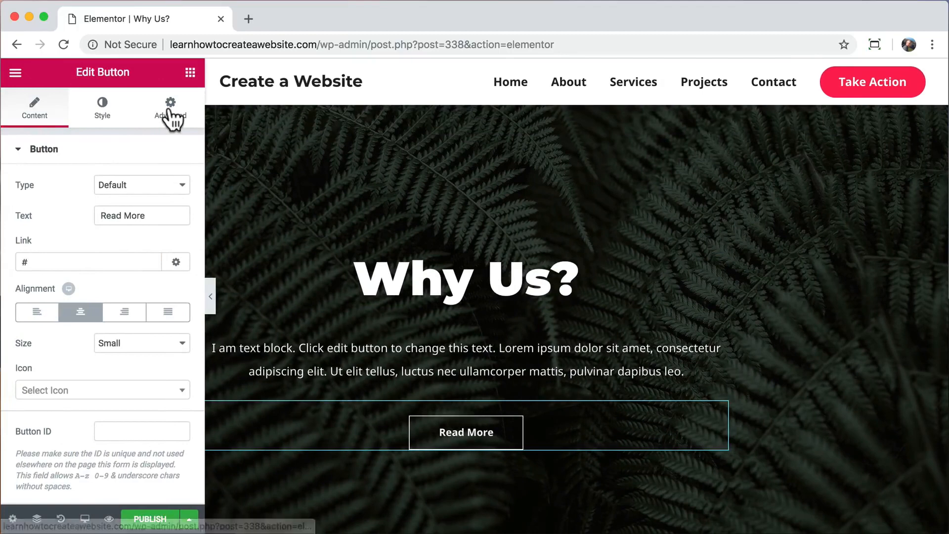
# Set the hero column's left and right padding to 15 px.
pyautogui.moveTo(485, 177)
pyautogui.click(578, 101)
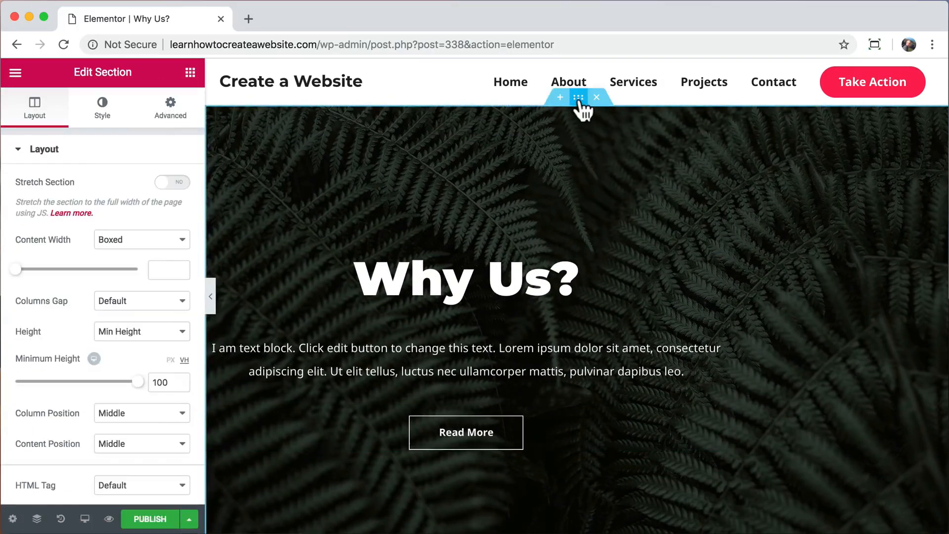
pyautogui.click(169, 118)
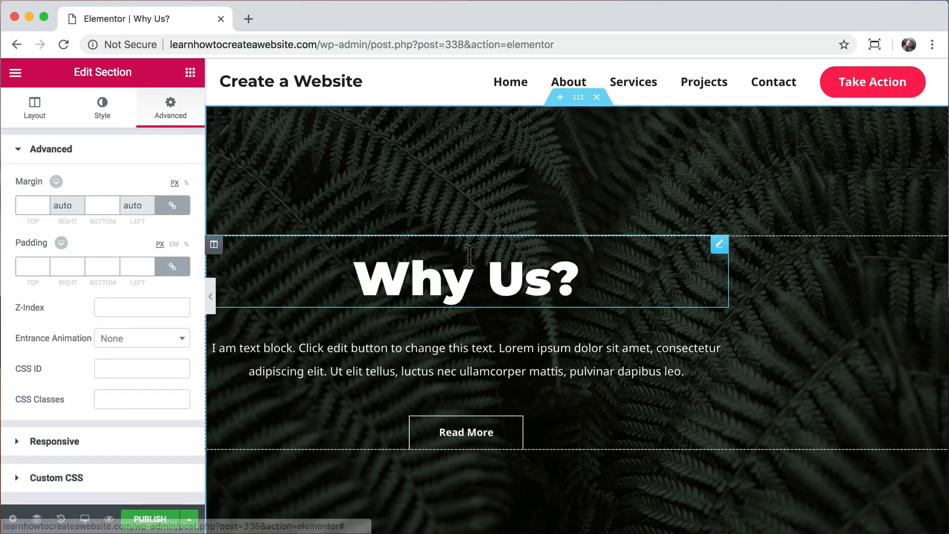
pyautogui.click(214, 245)
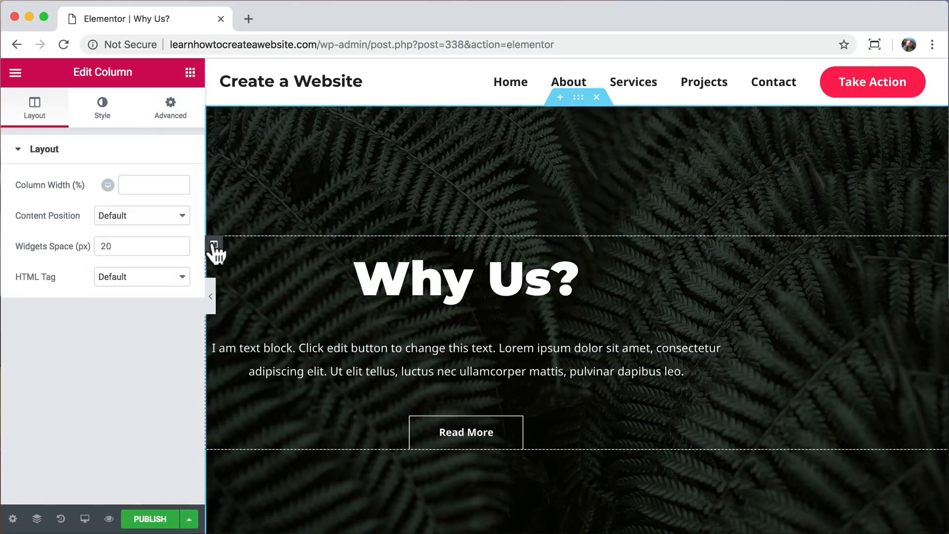
pyautogui.click(170, 118)
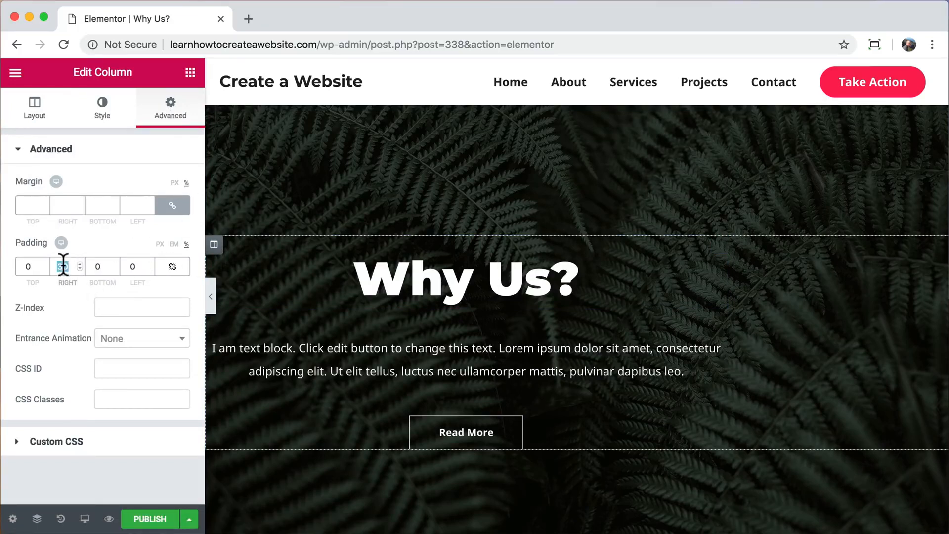
pyautogui.write('0')
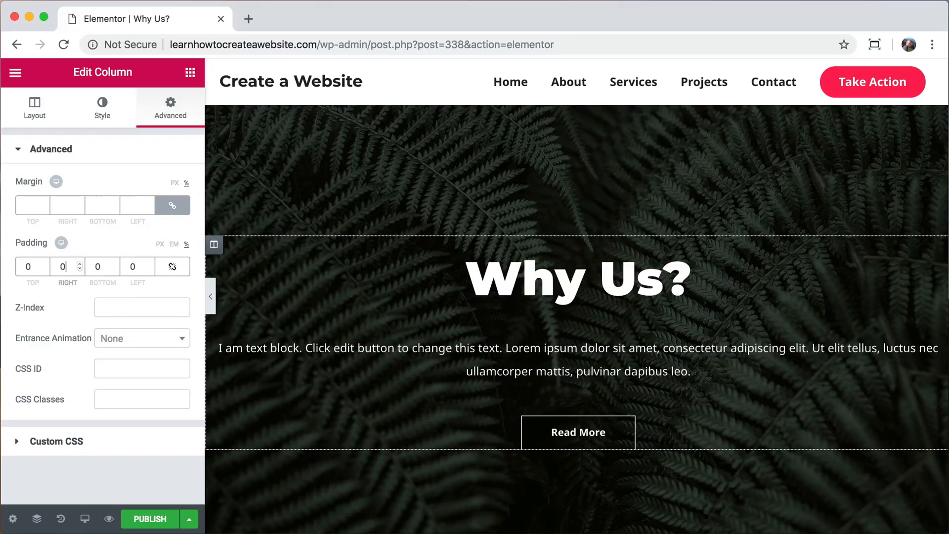
pyautogui.write('15')
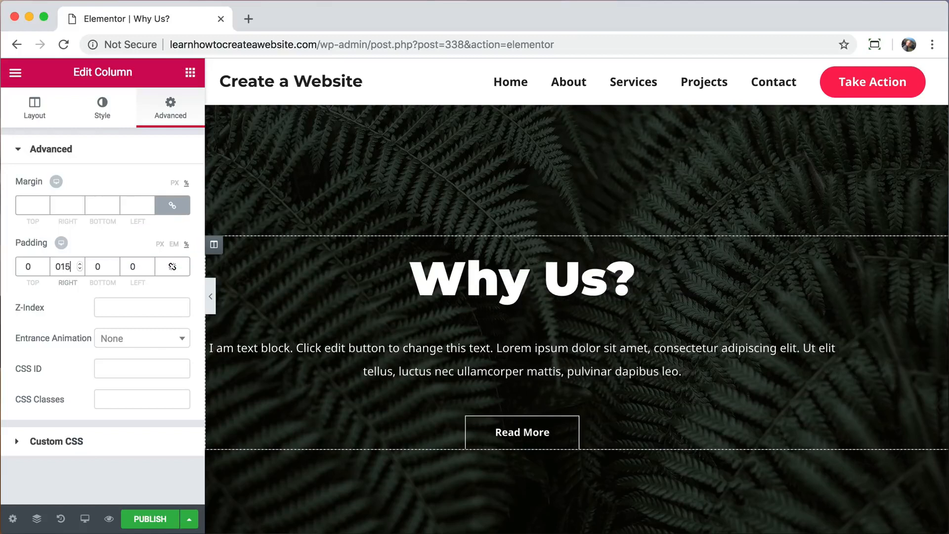
pyautogui.click(131, 267)
pyautogui.write('15')
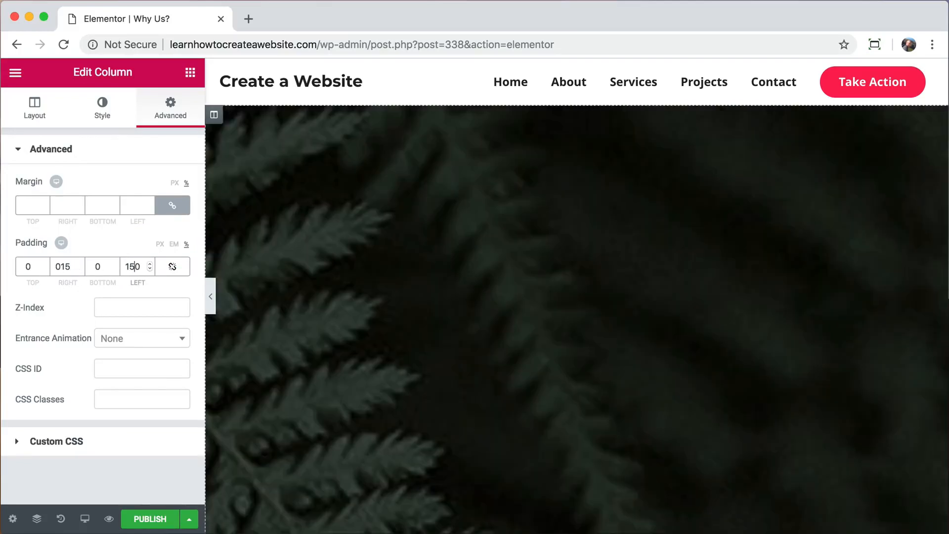
pyautogui.press('BackSpace')
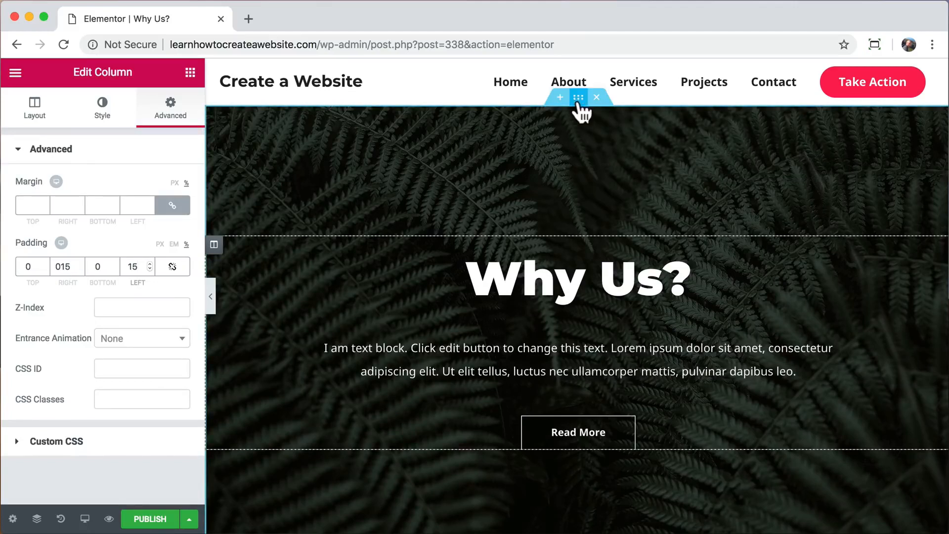
pyautogui.click(579, 98)
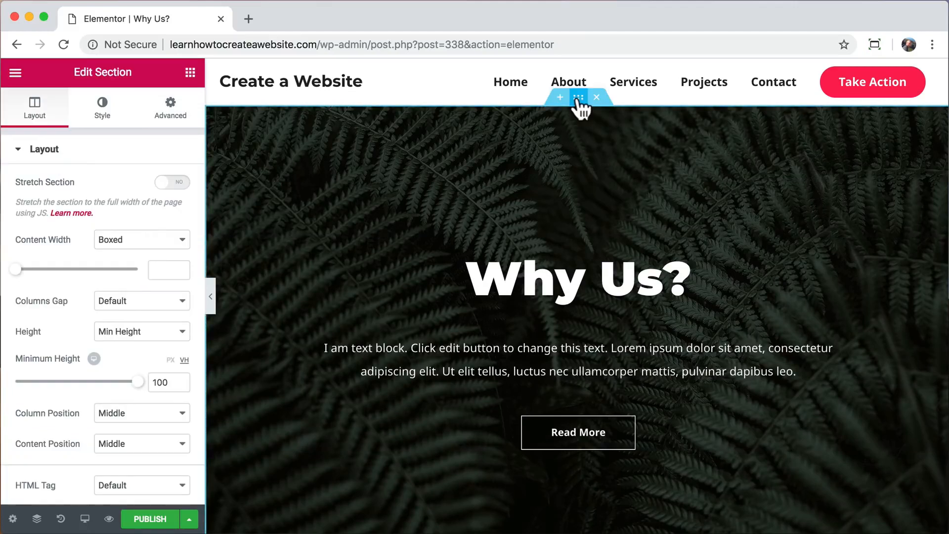
# Replace the fern background image with the kayak photo from the Media Library.
pyautogui.click(102, 113)
pyautogui.moveTo(155, 328)
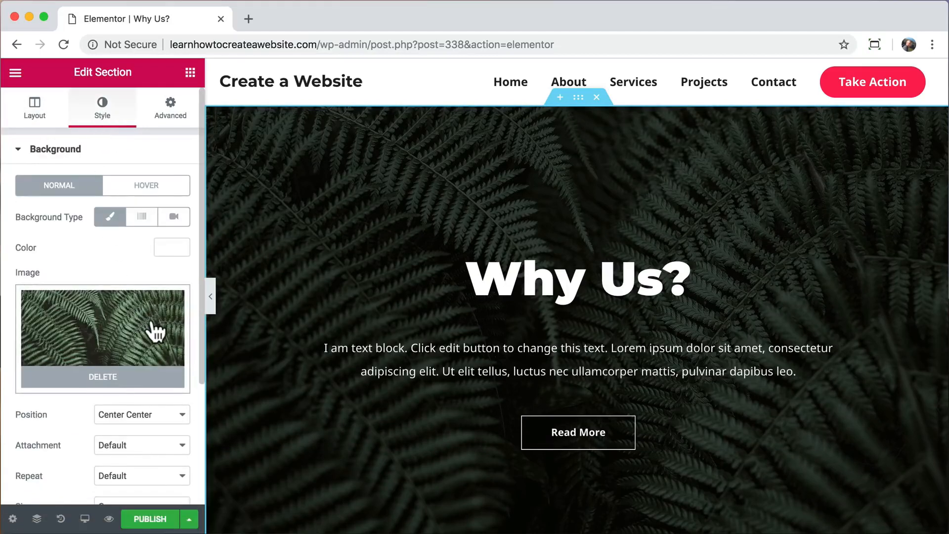
pyautogui.click(118, 385)
pyautogui.click(114, 360)
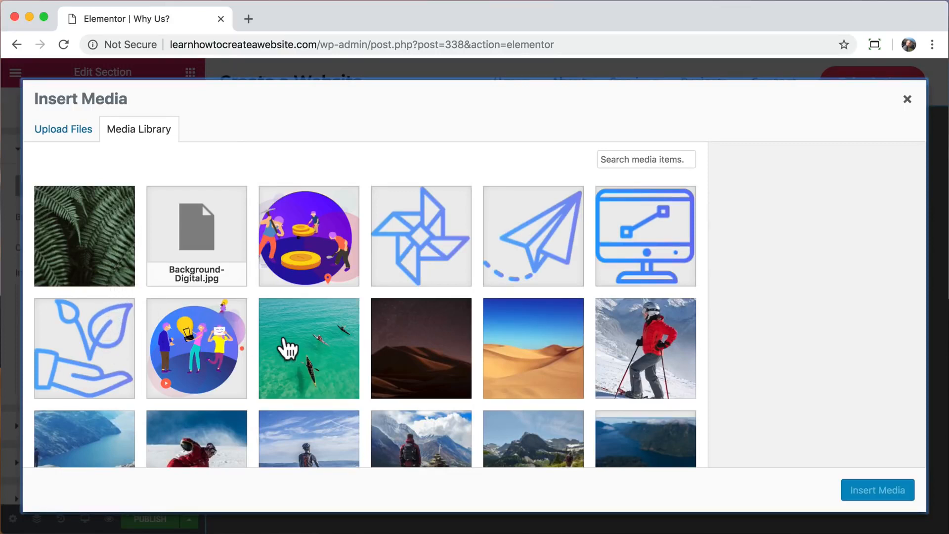
pyautogui.click(302, 347)
pyautogui.click(874, 491)
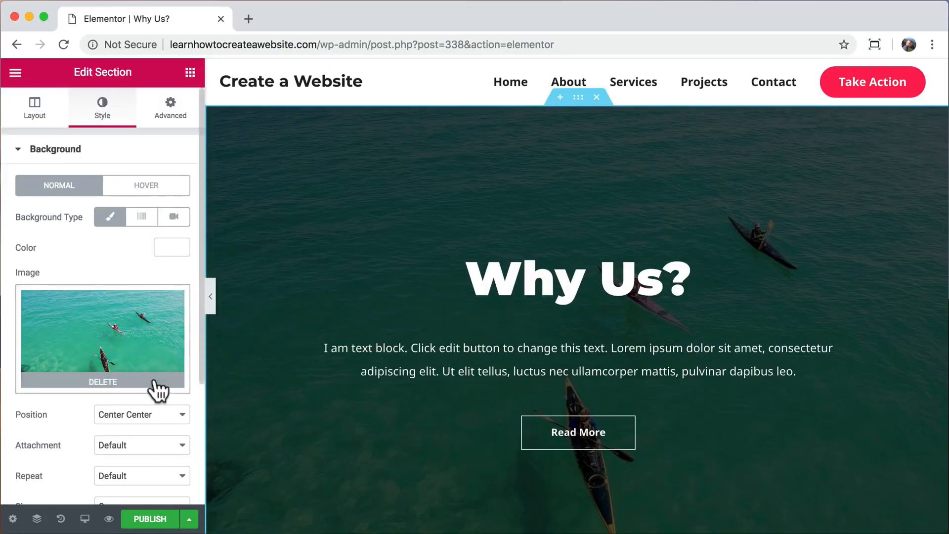
# Lower the section's black background overlay opacity to 0.44.
pyautogui.scroll(-4, 154, 388)
pyautogui.click(155, 386)
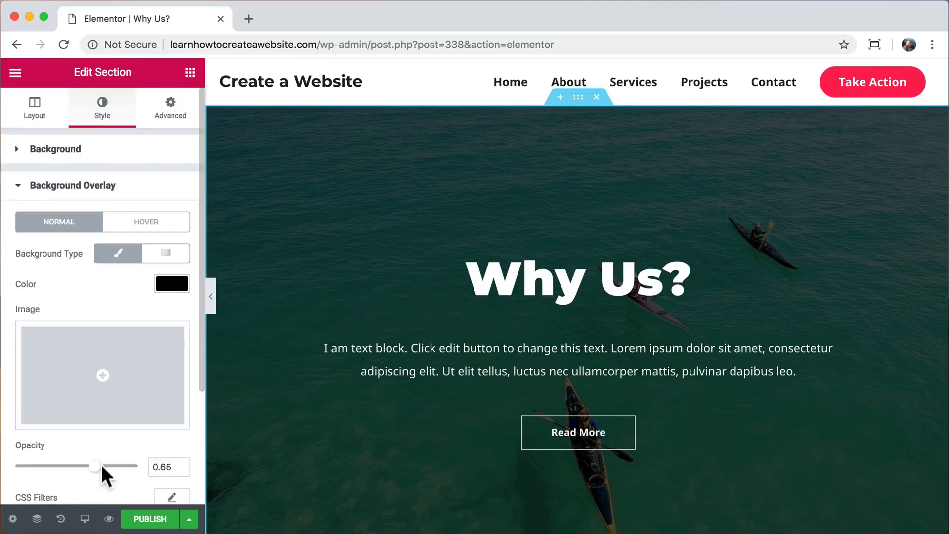
pyautogui.moveTo(96, 466); pyautogui.dragTo(70, 468)
pyautogui.scroll(-6, 343, 432)
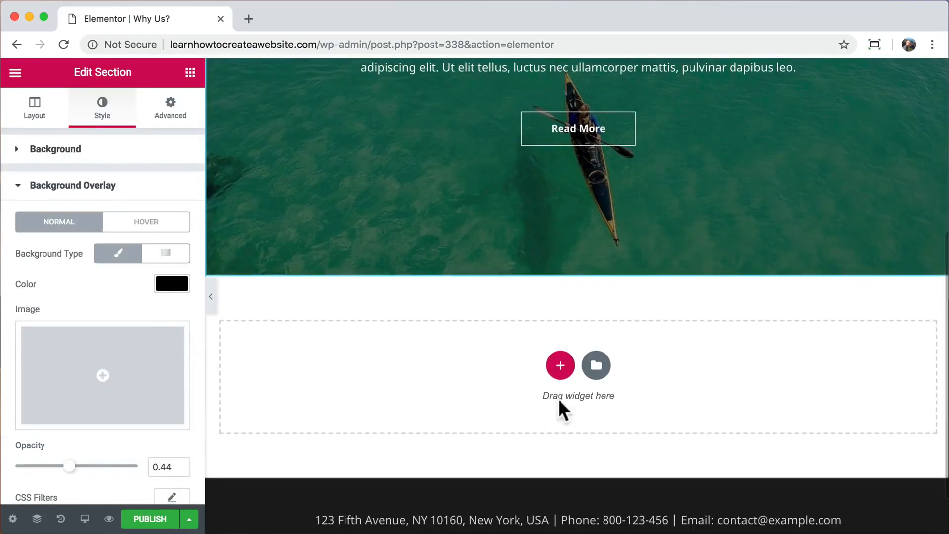
# Insert the 'Check Out Our Testimonials' block from the Testimonials category below the hero.
pyautogui.click(595, 365)
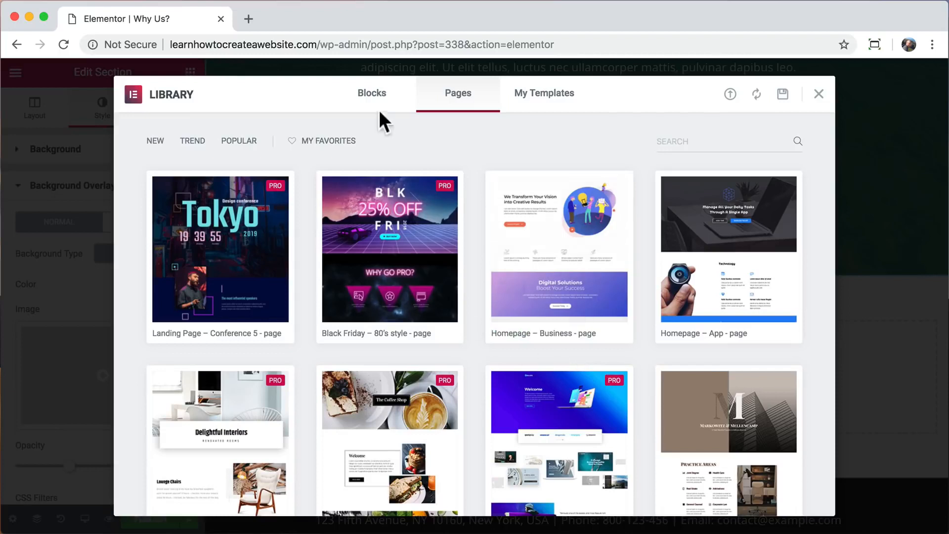
pyautogui.click(381, 98)
pyautogui.click(248, 143)
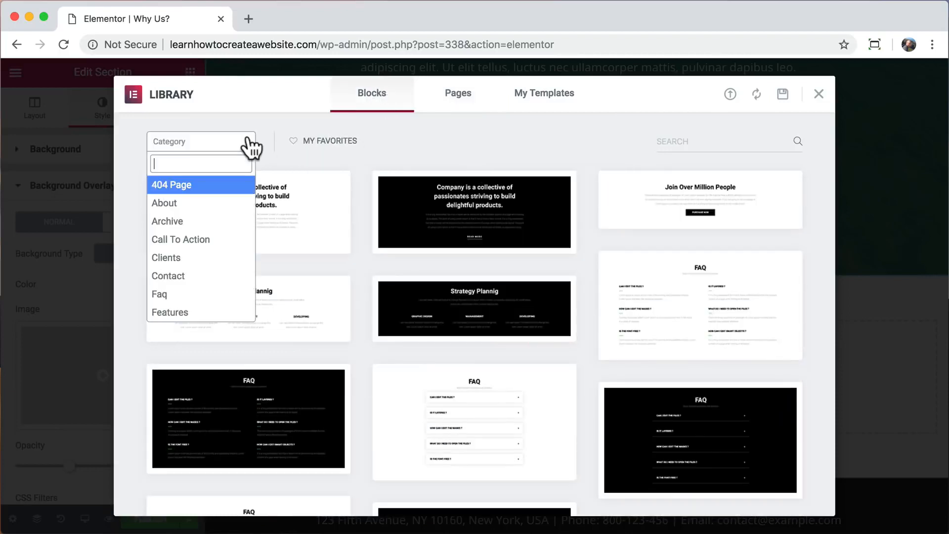
pyautogui.scroll(-6, 225, 259)
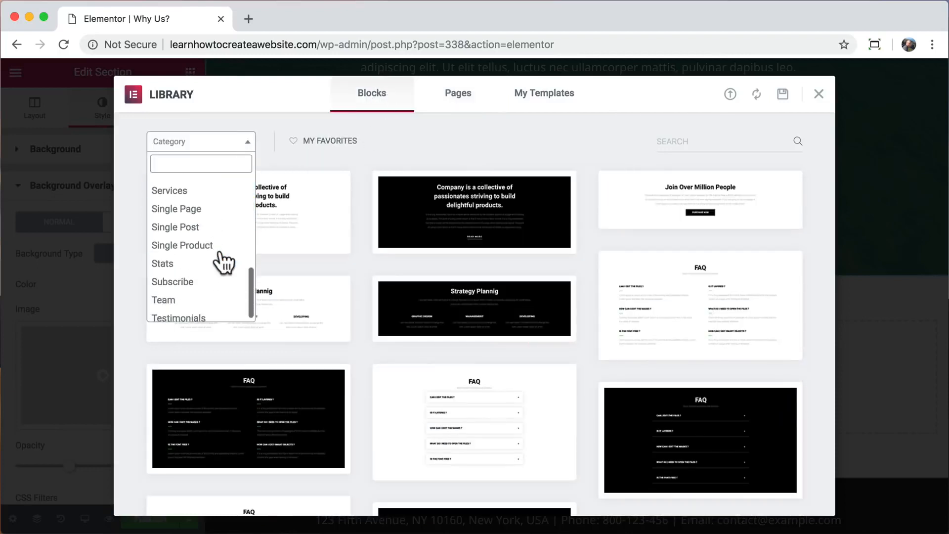
pyautogui.click(195, 312)
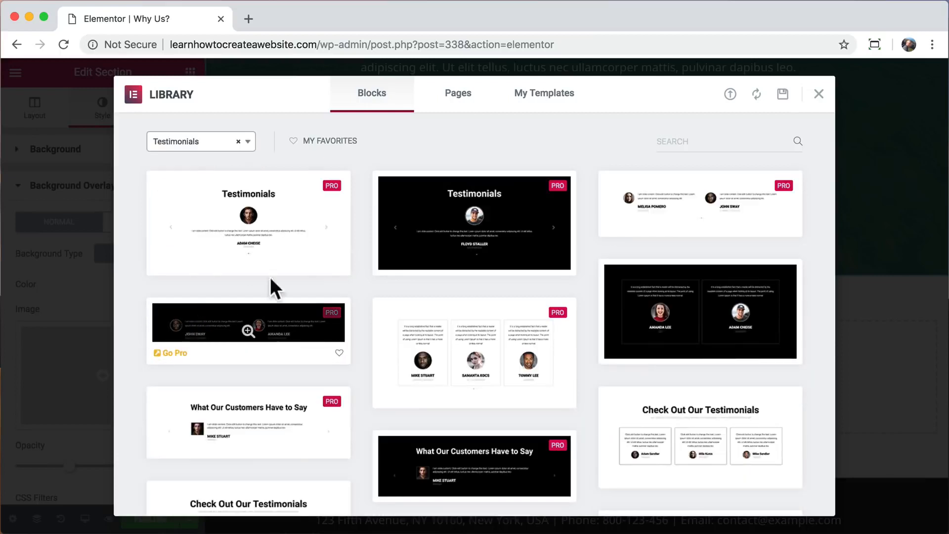
pyautogui.scroll(-3, 354, 230)
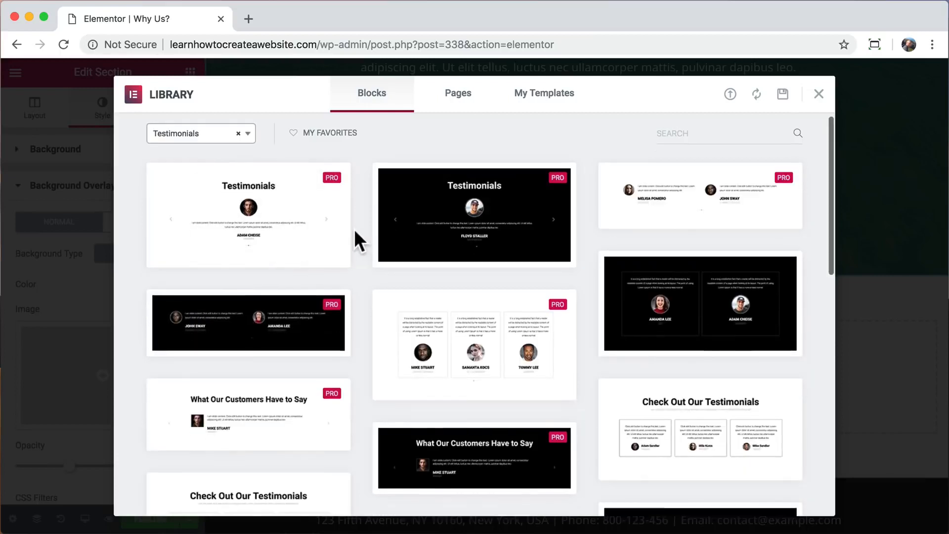
pyautogui.moveTo(657, 366)
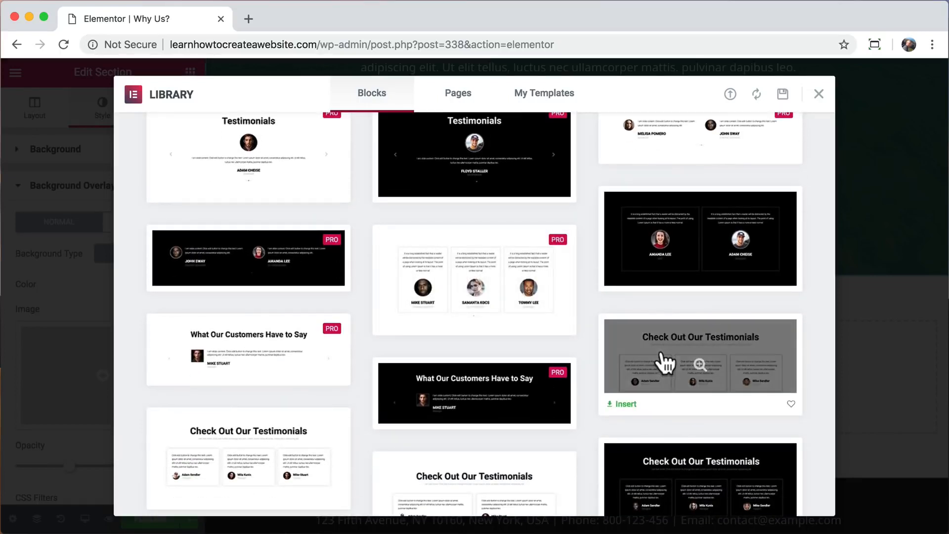
pyautogui.click(627, 412)
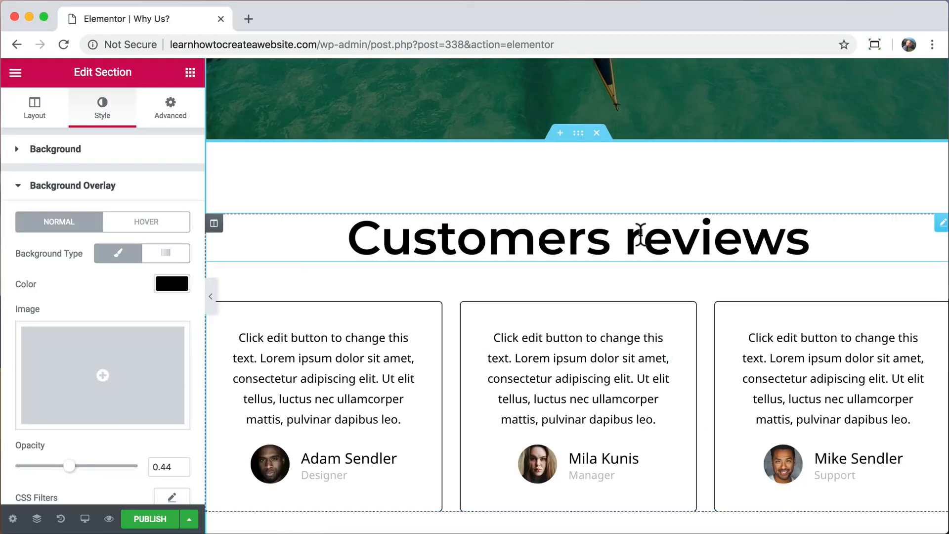
# Retitle the testimonials heading 'Reviews' and check the three review cards below it.
pyautogui.moveTo(643, 236); pyautogui.dragTo(346, 238)
pyautogui.write('R')
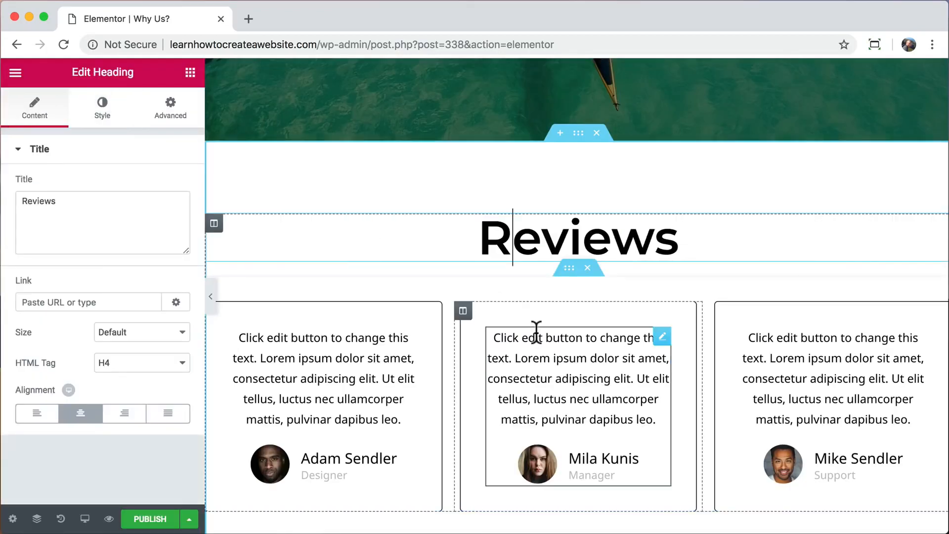
pyautogui.scroll(-3, 536, 333)
pyautogui.scroll(-2, 537, 332)
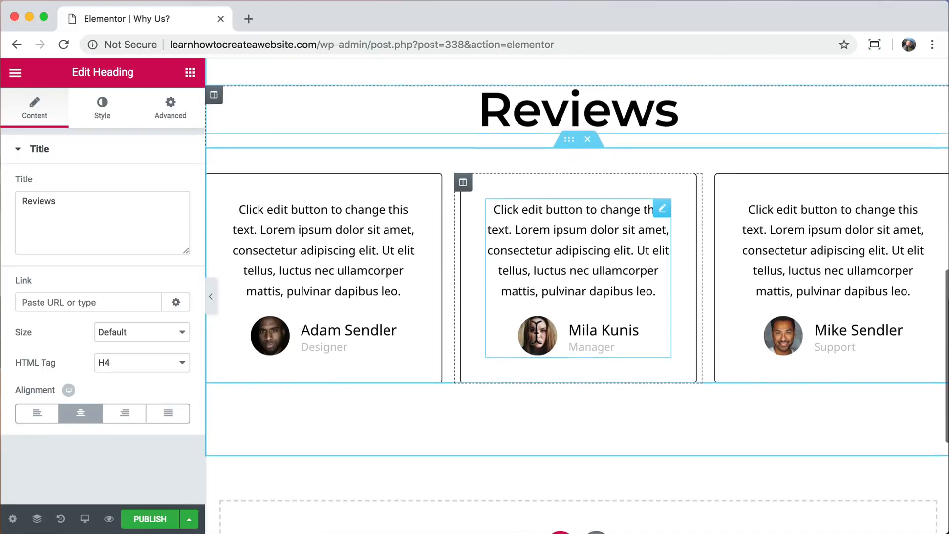
pyautogui.scroll(-3, 539, 341)
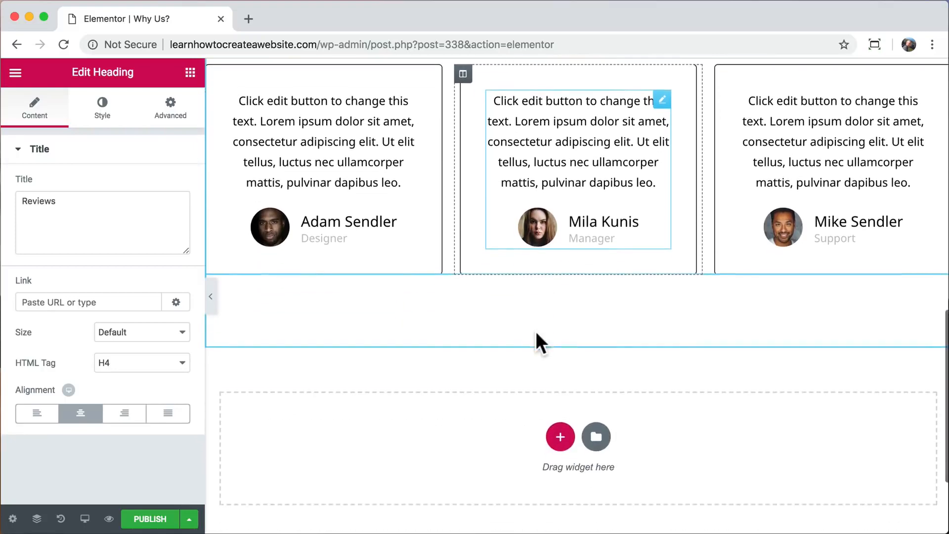
# Insert the Team Section Slide block from the Library's Team blocks and delete its THE TEAM label.
pyautogui.click(596, 436)
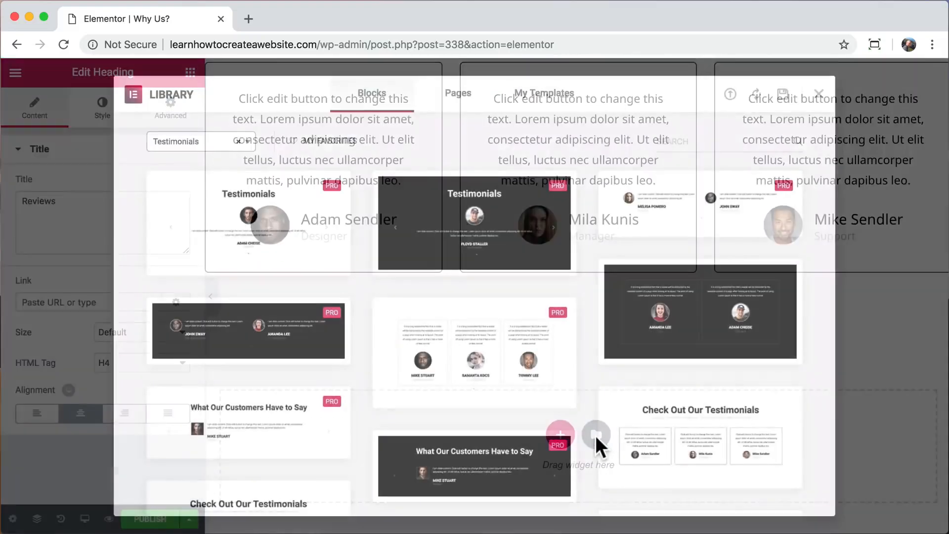
pyautogui.click(249, 148)
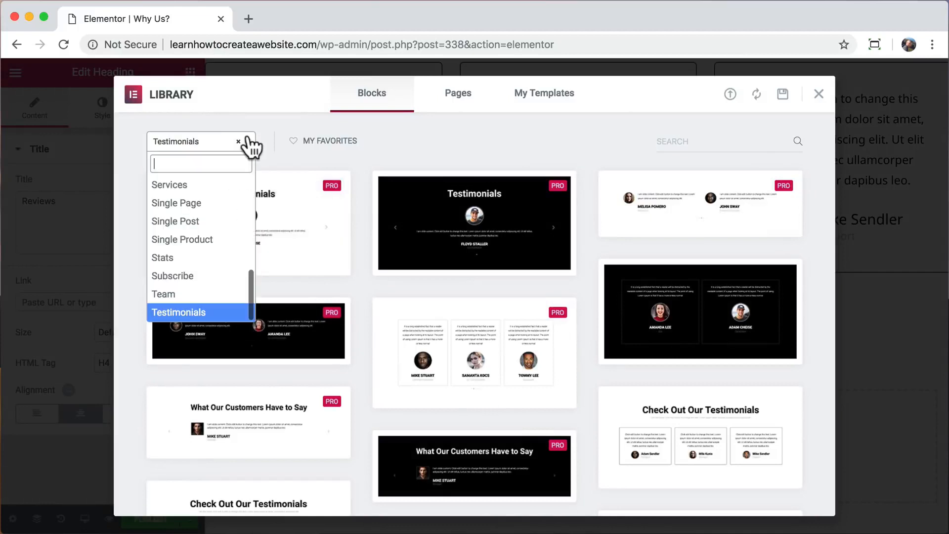
pyautogui.click(189, 297)
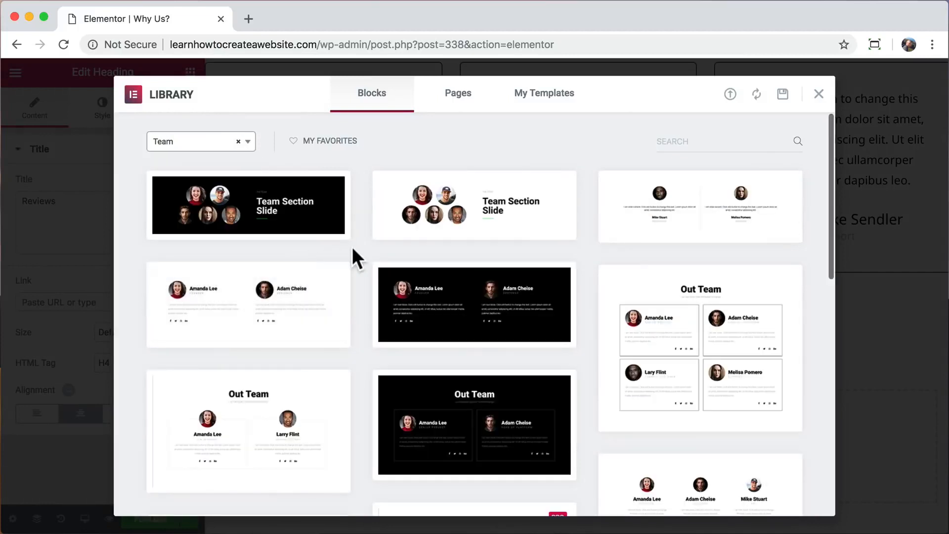
pyautogui.click(291, 205)
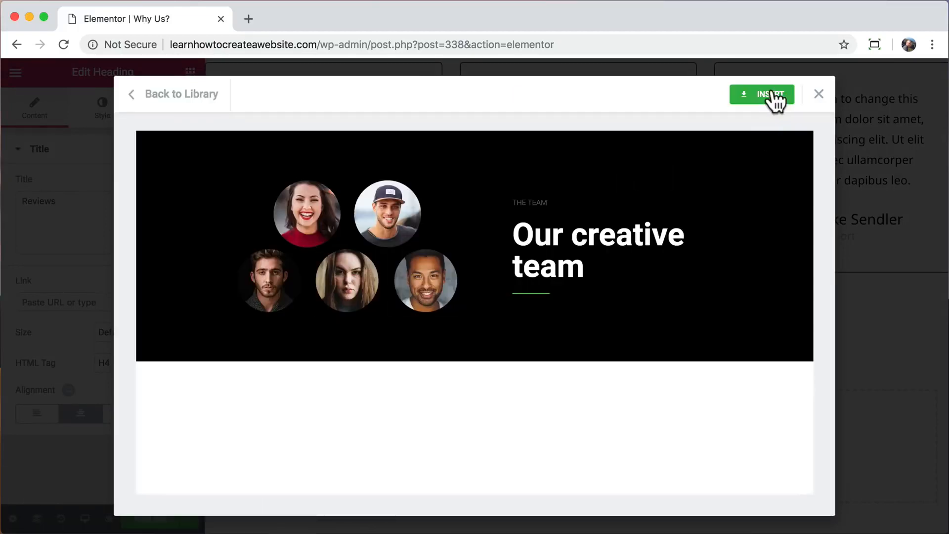
pyautogui.click(770, 94)
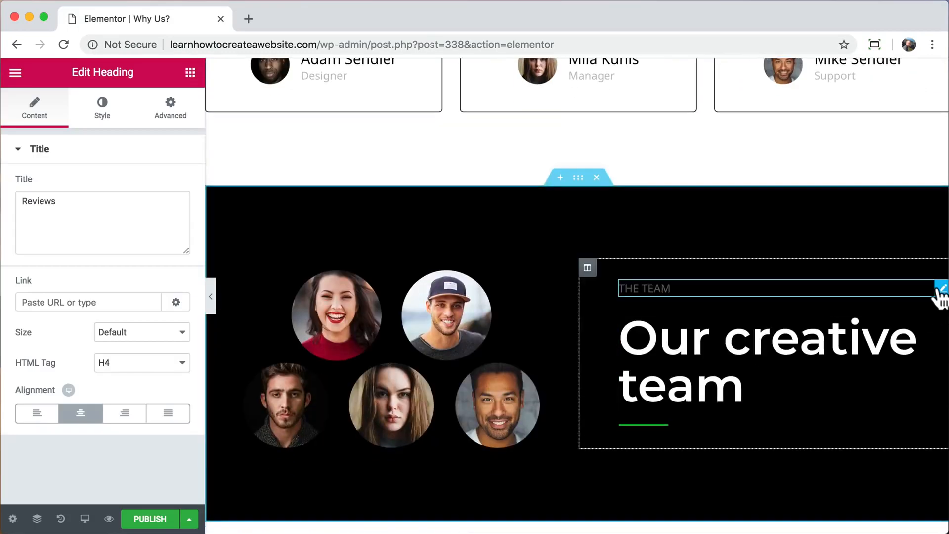
pyautogui.rightClick(939, 292)
pyautogui.click(840, 492)
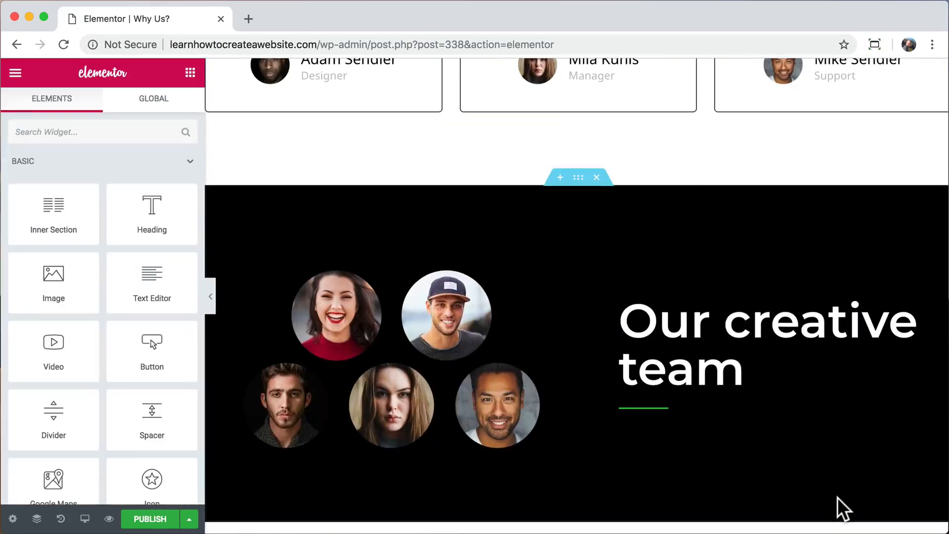
# Give the team section a light blue #6ec1e4 background.
pyautogui.click(578, 181)
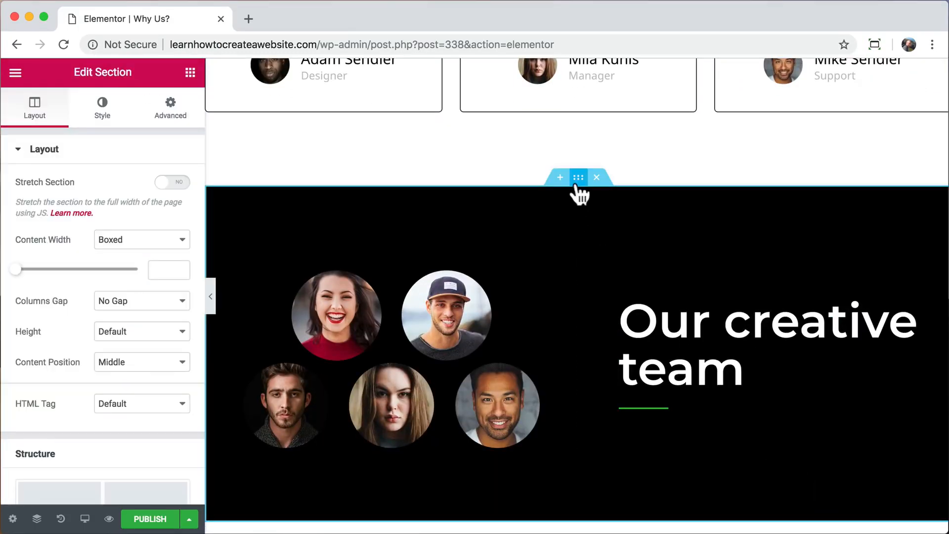
pyautogui.click(104, 117)
pyautogui.click(171, 247)
pyautogui.click(23, 409)
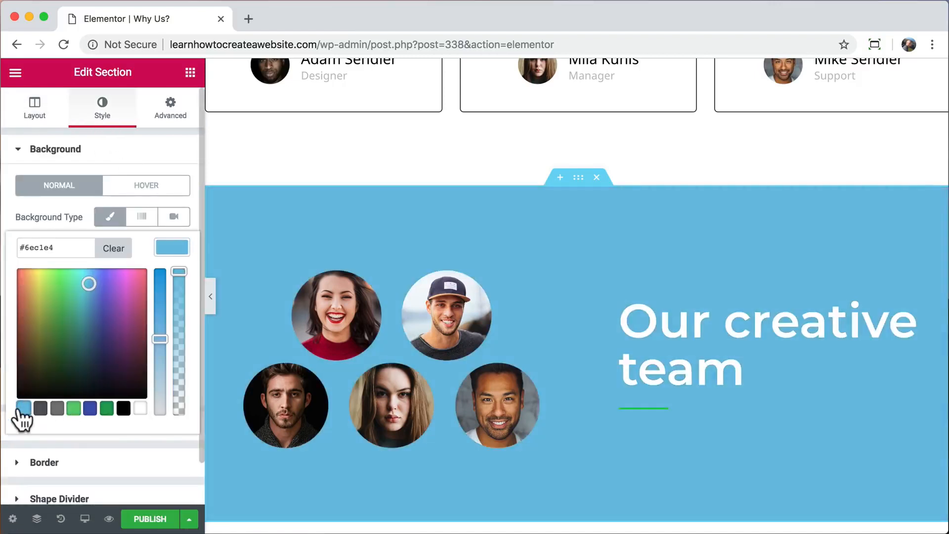
pyautogui.click(88, 282)
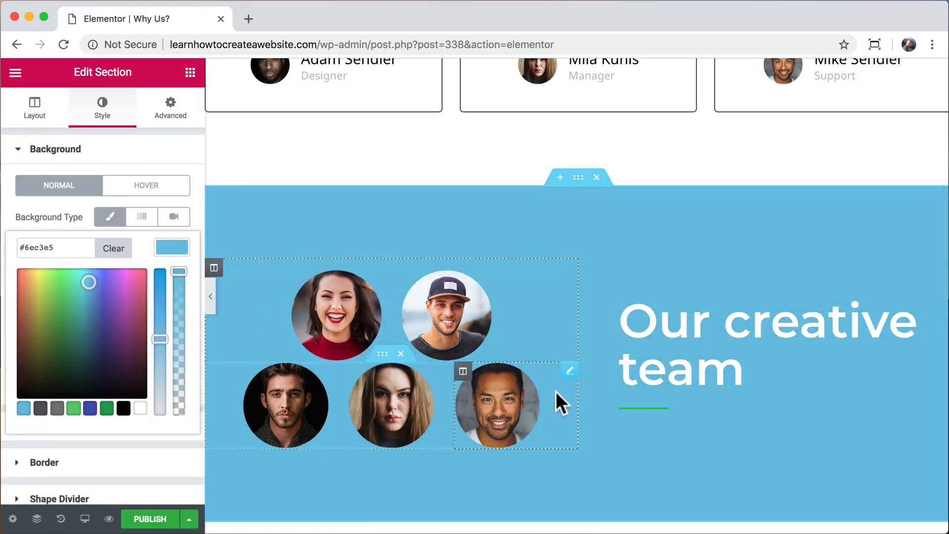
# Make the divider under the heading white and publish the page.
pyautogui.click(652, 408)
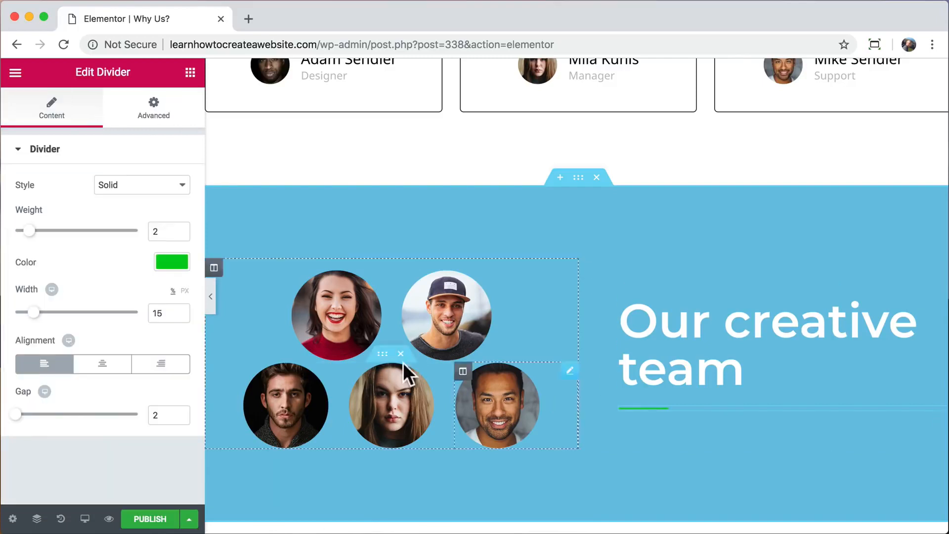
pyautogui.click(173, 261)
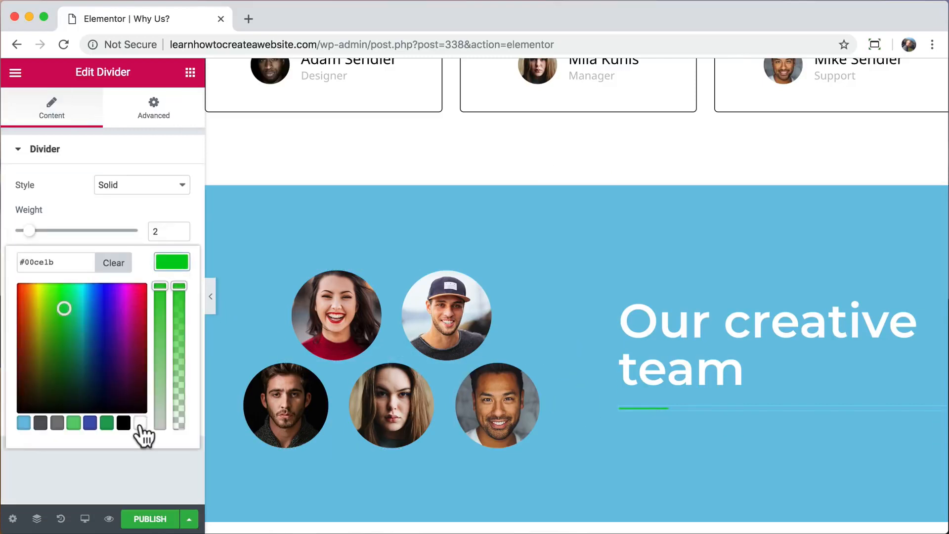
pyautogui.click(140, 423)
pyautogui.click(173, 262)
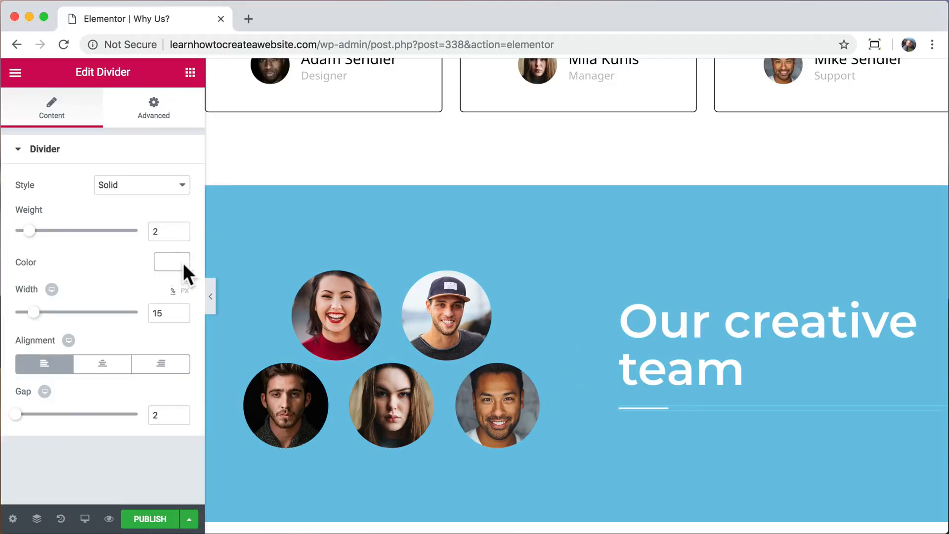
pyautogui.scroll(-3, 417, 319)
pyautogui.scroll(1, 418, 318)
pyautogui.scroll(1, 417, 318)
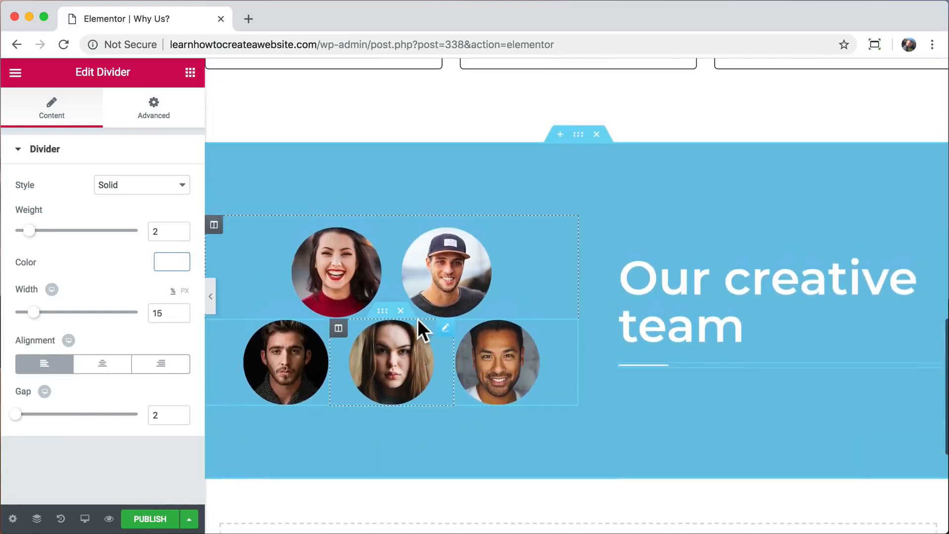
pyautogui.click(149, 519)
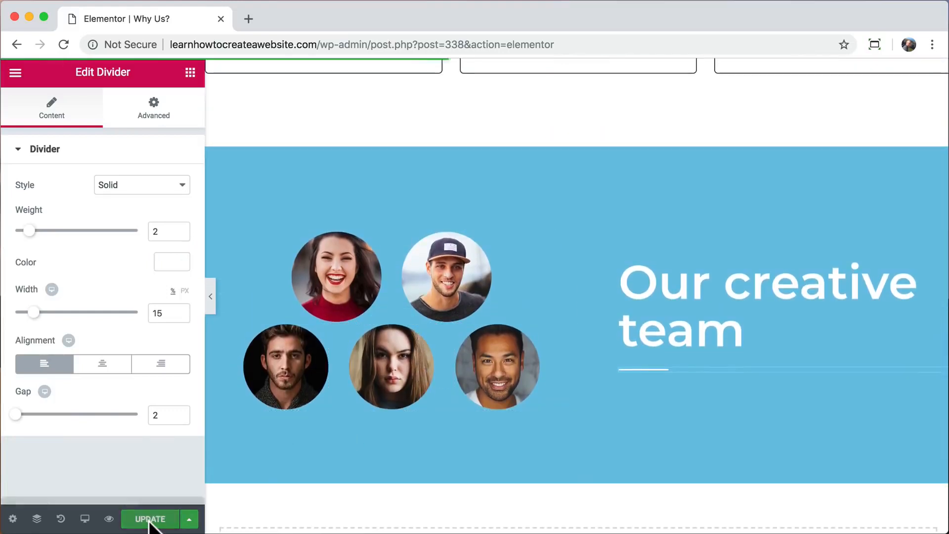
# Preview the live Why Us? page's hero, reviews and team sections, then open it in the WordPress editor.
pyautogui.click(109, 519)
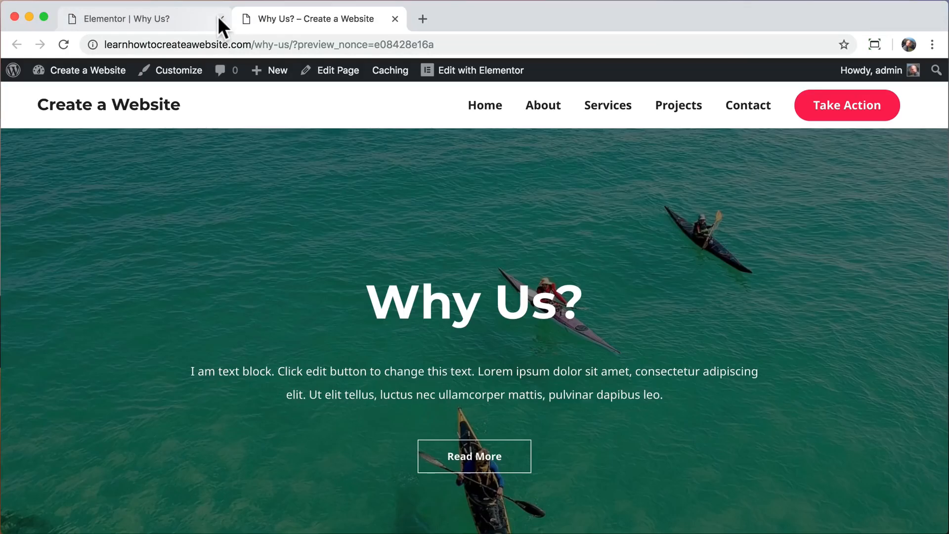
pyautogui.click(221, 18)
pyautogui.scroll(-15, 383, 238)
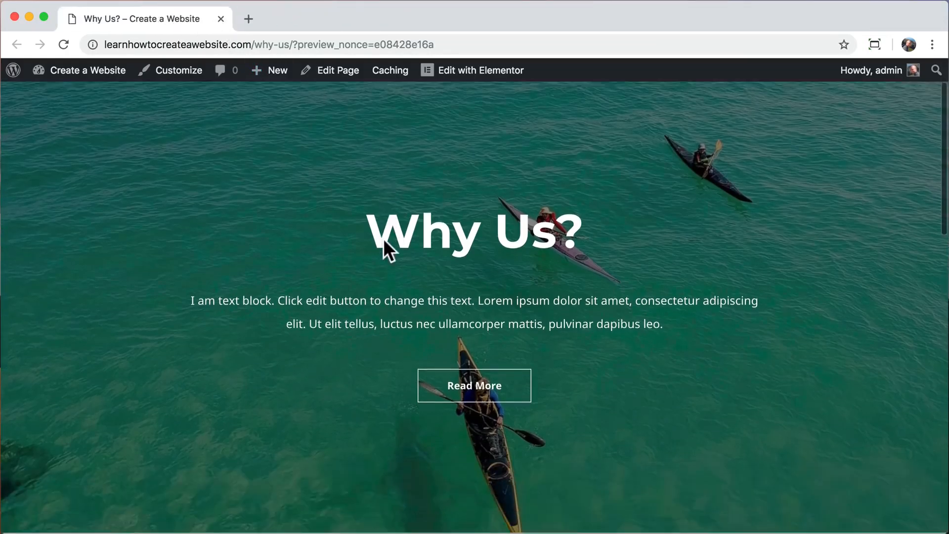
pyautogui.scroll(-4, 384, 238)
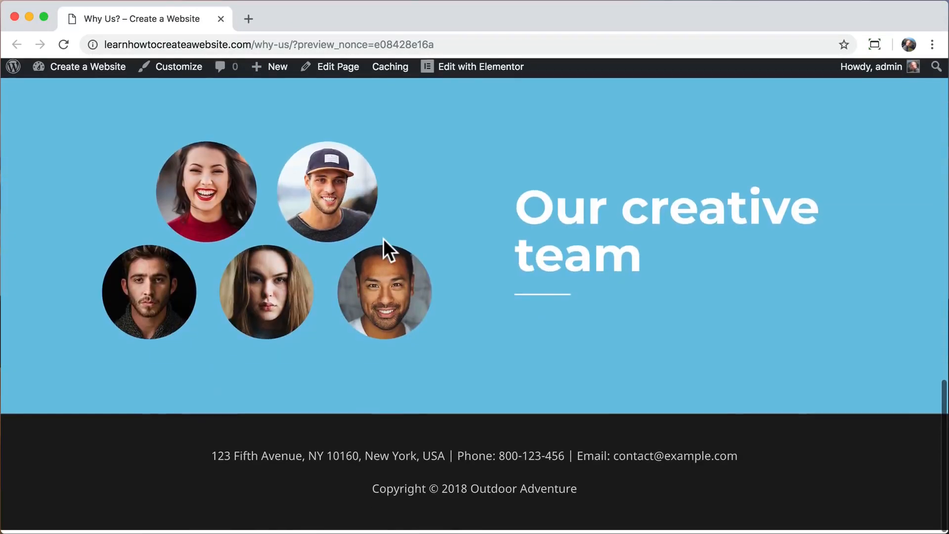
pyautogui.scroll(6, 384, 238)
pyautogui.scroll(10, 384, 238)
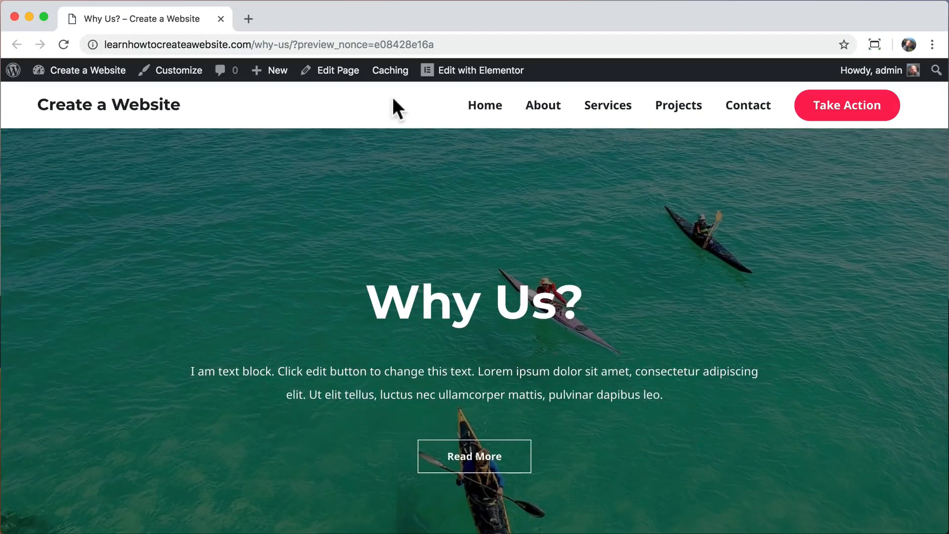
pyautogui.click(332, 79)
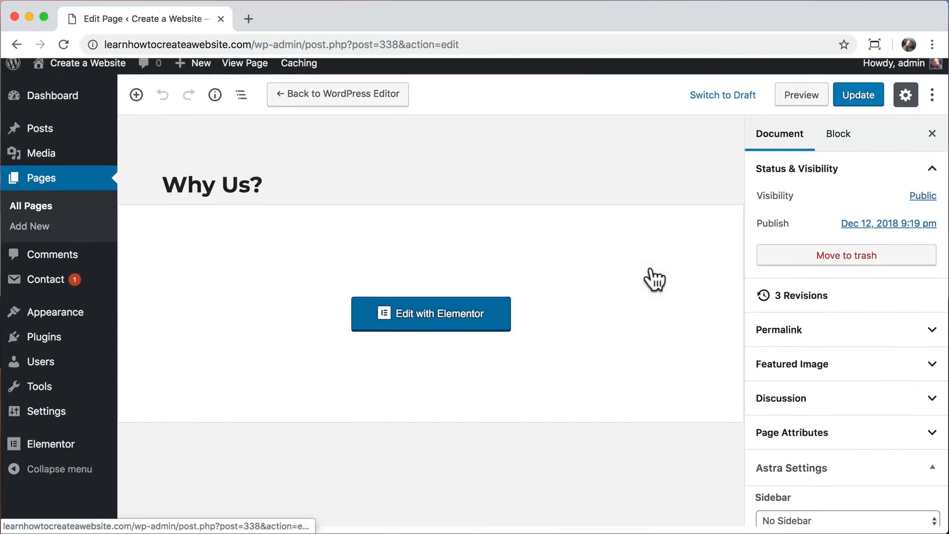
# Set Astra's Transparent Header to Enabled, update the Why Us? page, and view it live.
pyautogui.scroll(-5, 802, 360)
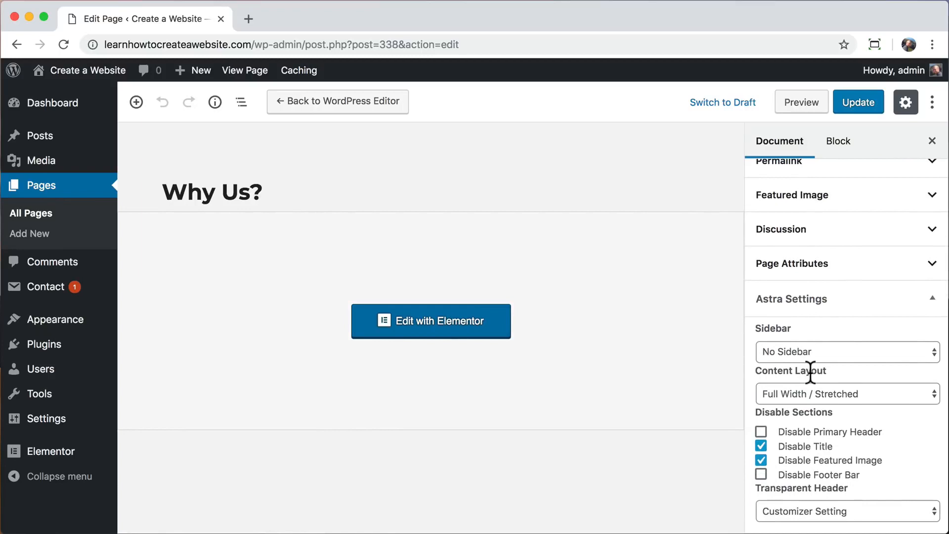
pyautogui.click(826, 509)
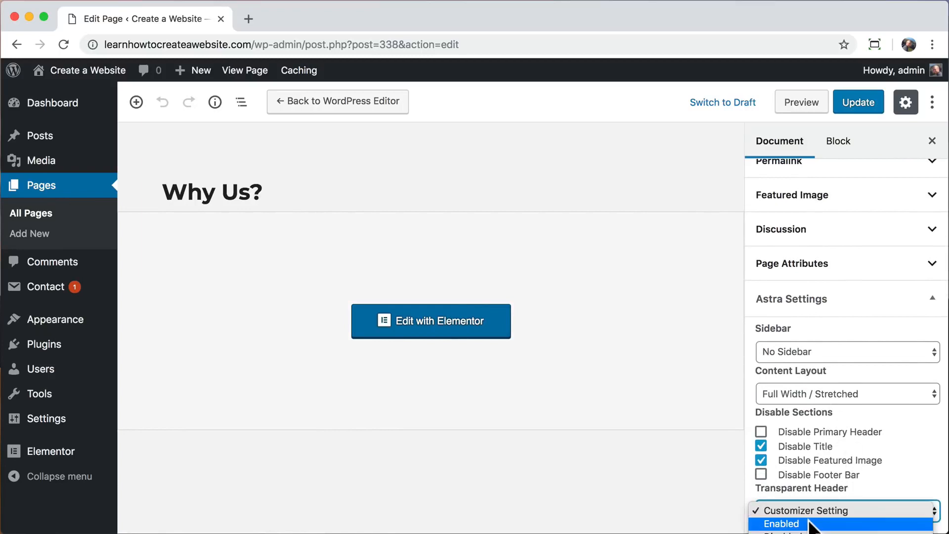
pyautogui.click(810, 524)
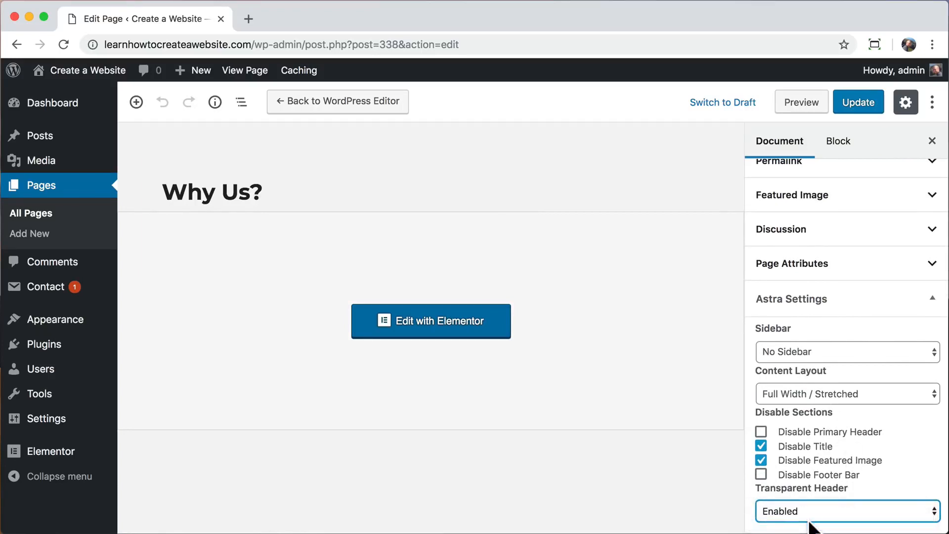
pyautogui.click(860, 106)
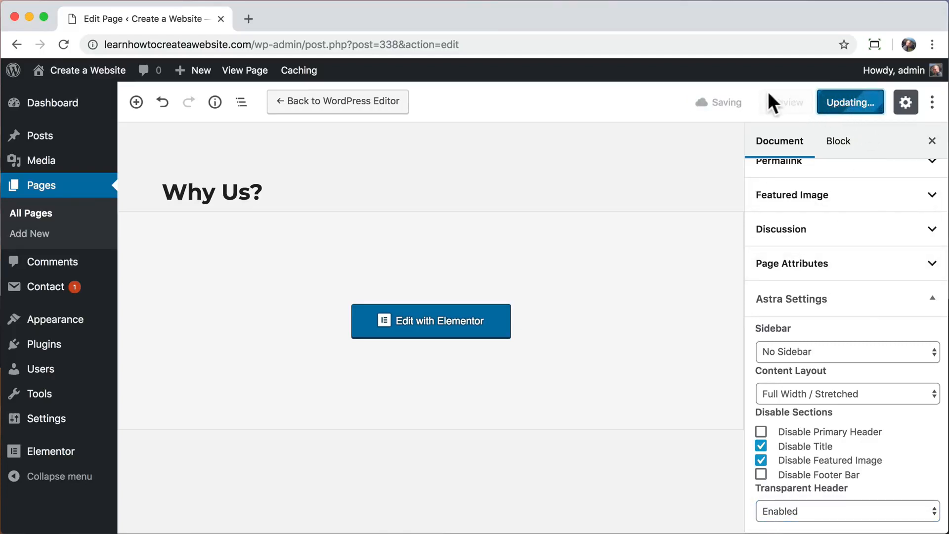
pyautogui.click(242, 74)
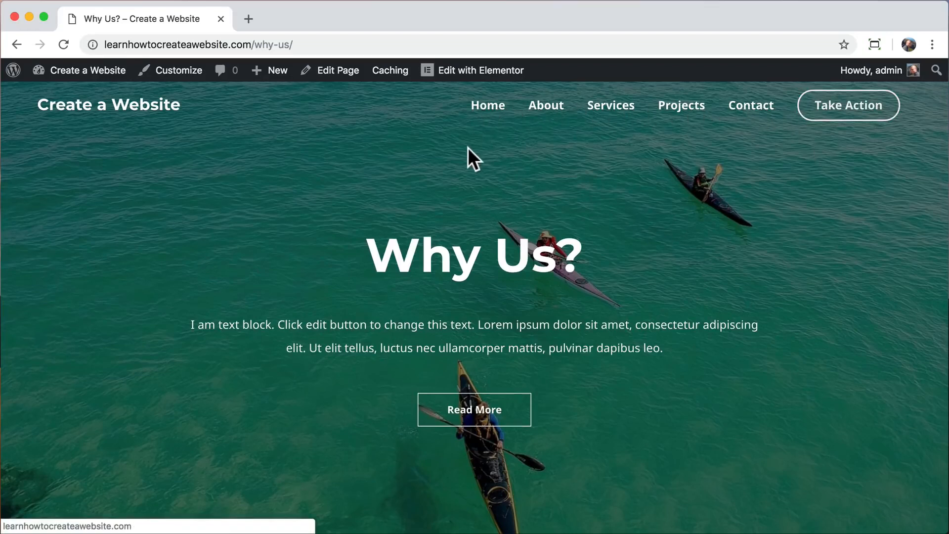
# Add the Why Us? page to the main menu in the Customizer.
pyautogui.click(188, 80)
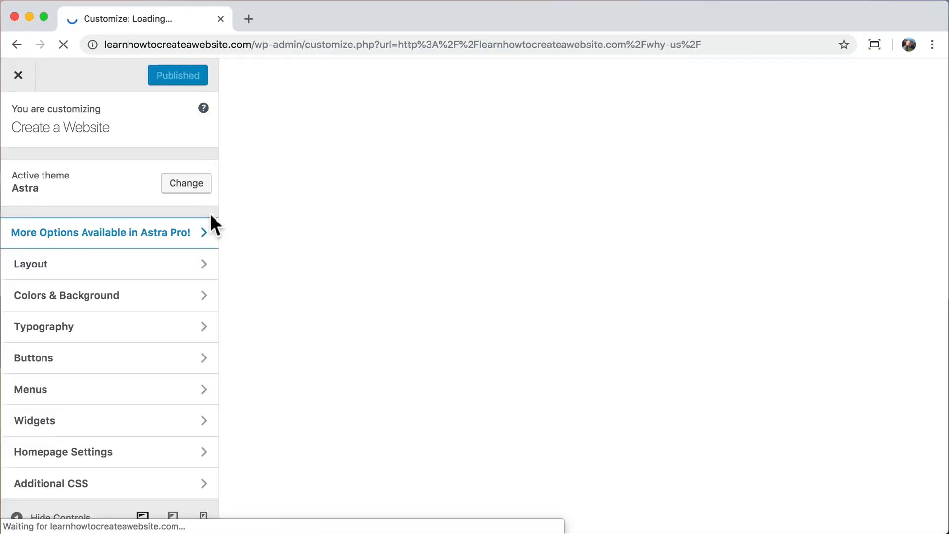
pyautogui.click(151, 390)
pyautogui.click(187, 200)
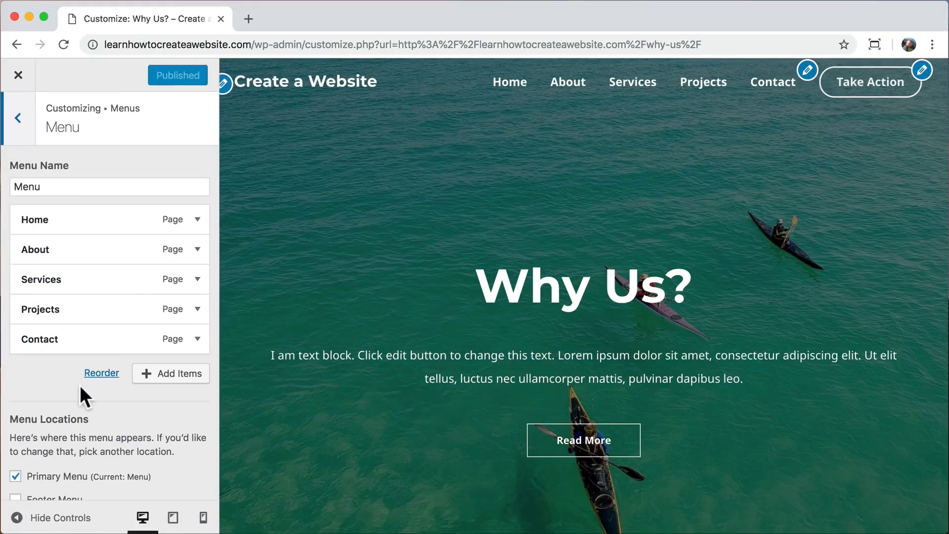
pyautogui.click(173, 373)
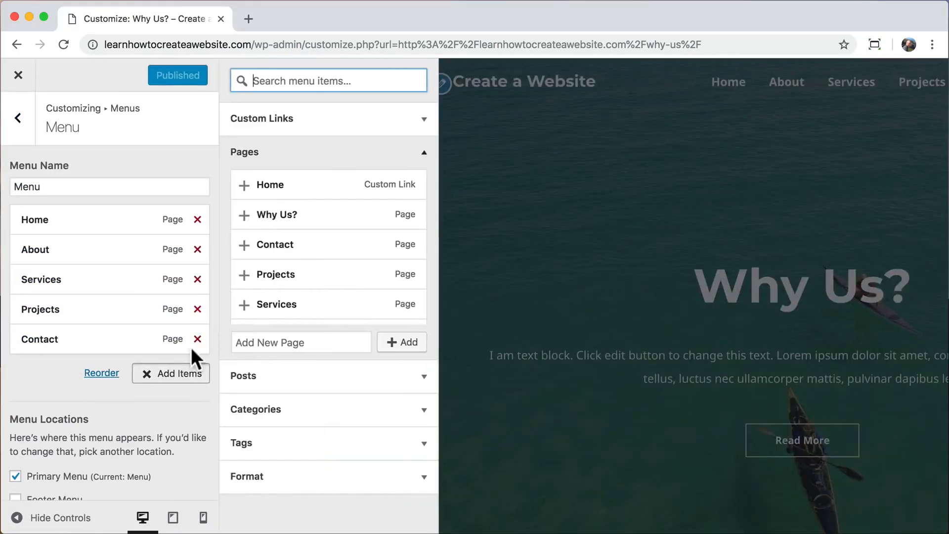
pyautogui.click(244, 216)
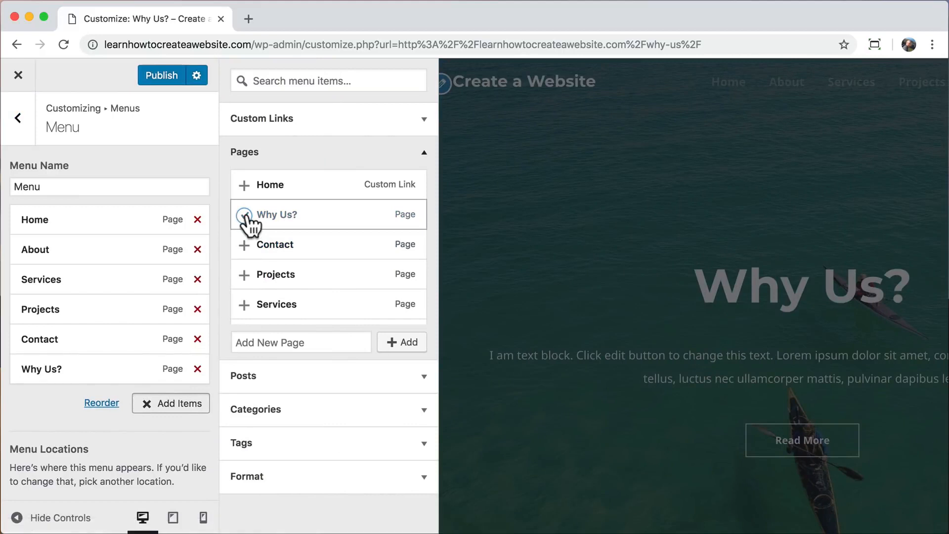
pyautogui.click(424, 152)
# Nest Why Us? as a sub-item under About.
pyautogui.moveTo(59, 373); pyautogui.dragTo(46, 280)
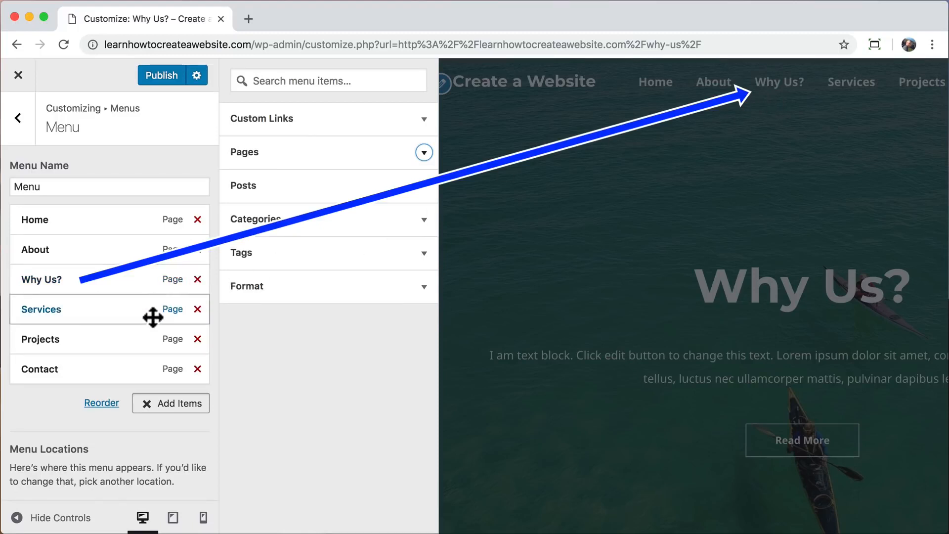
pyautogui.click(147, 410)
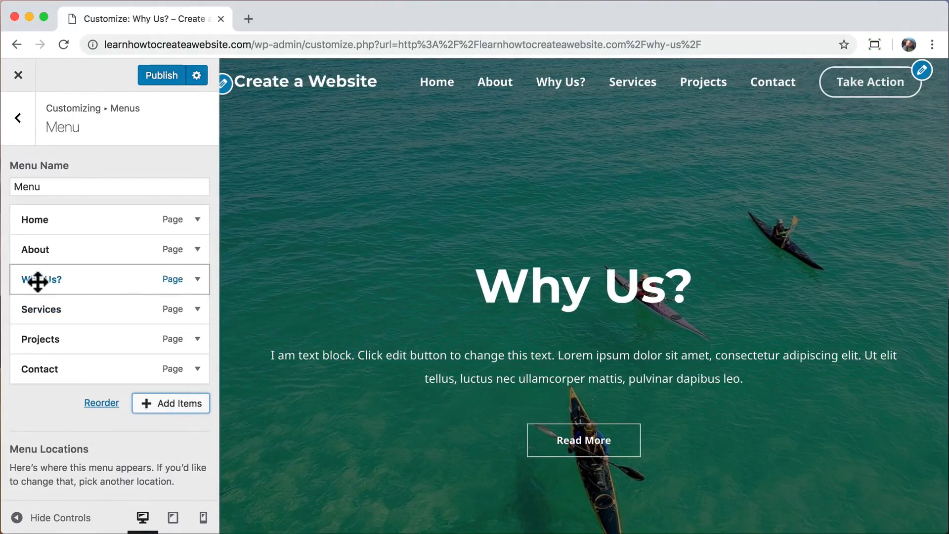
pyautogui.moveTo(37, 281); pyautogui.dragTo(59, 282)
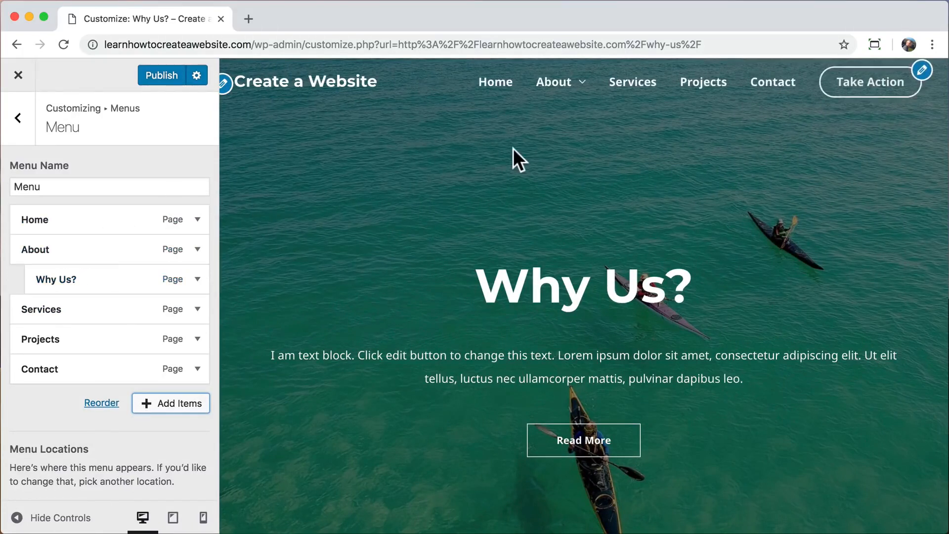
pyautogui.moveTo(579, 101)
# Browse the Transparent Header colours and try changing the submenu background opacity.
pyautogui.click(20, 121)
pyautogui.click(20, 120)
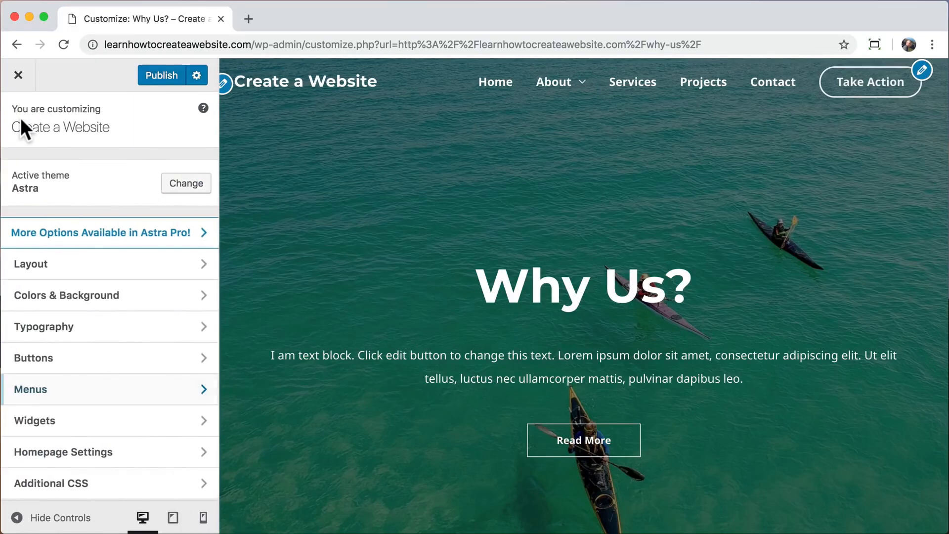
pyautogui.click(130, 299)
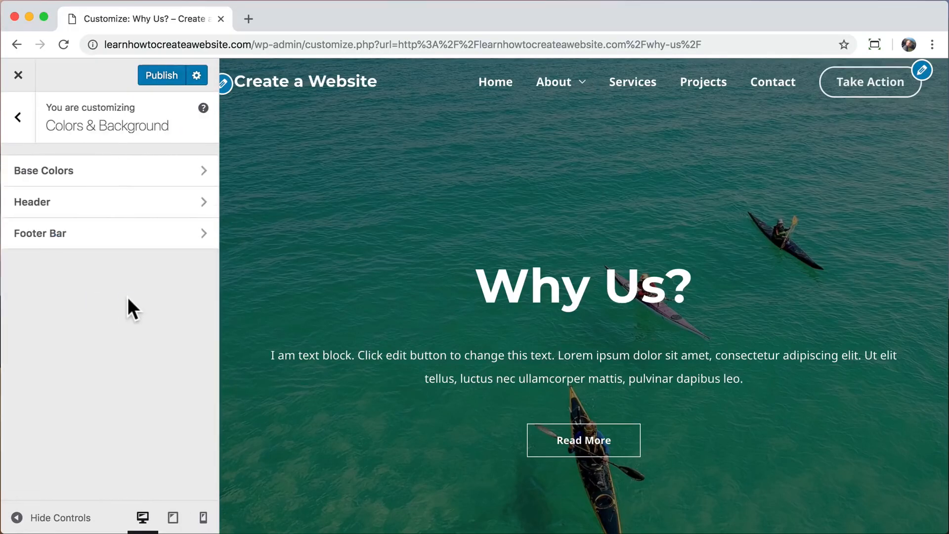
pyautogui.click(105, 213)
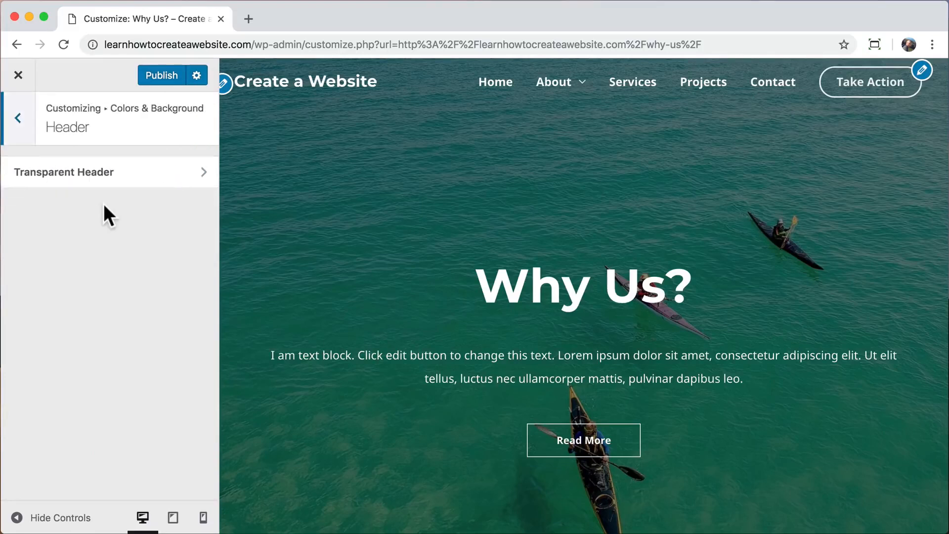
pyautogui.click(126, 176)
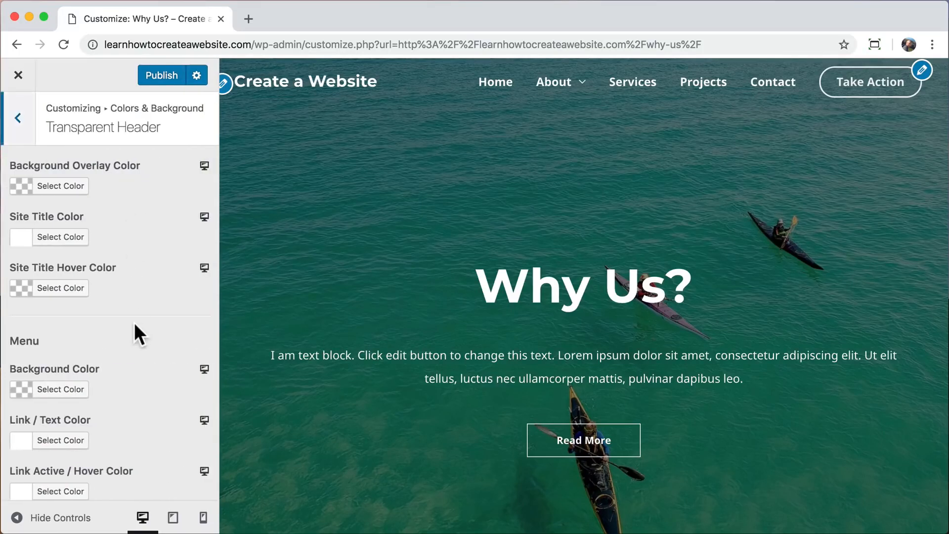
pyautogui.scroll(-10, 134, 322)
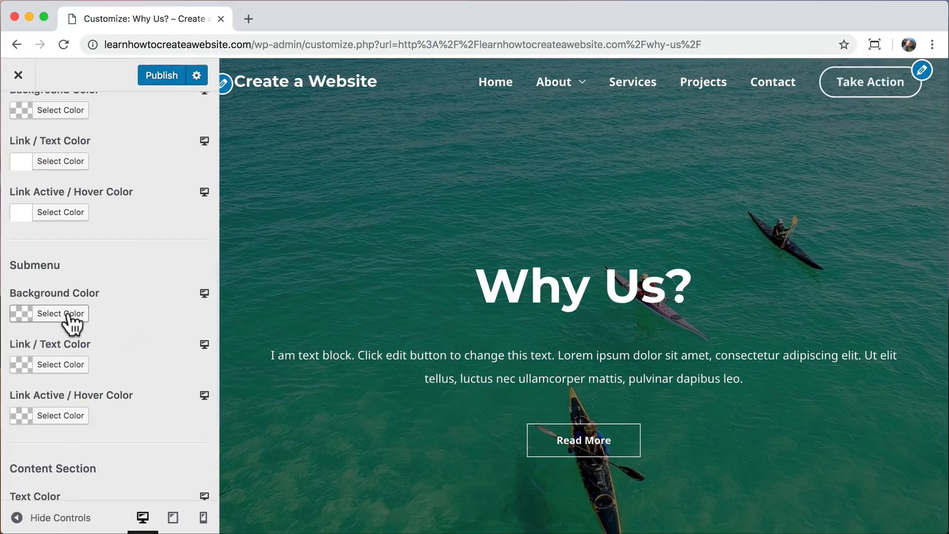
pyautogui.click(73, 325)
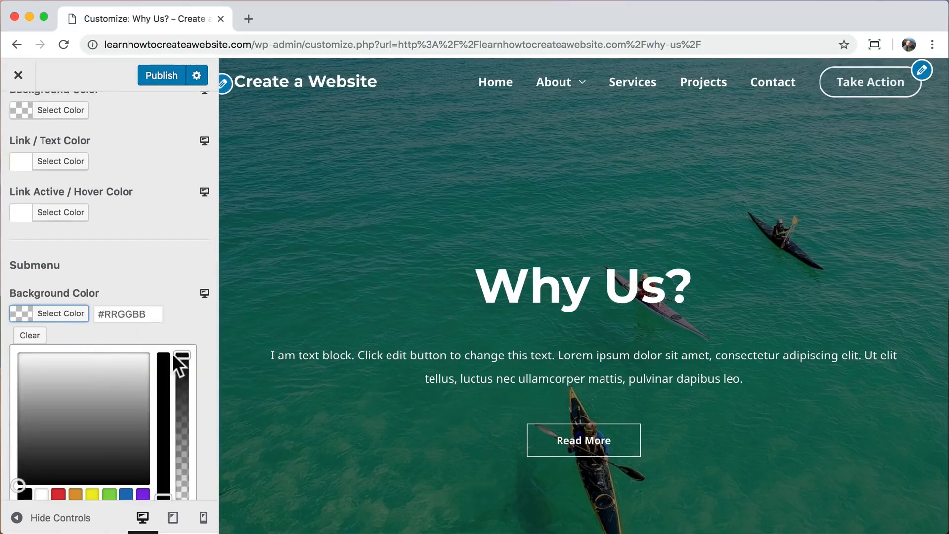
pyautogui.moveTo(182, 355); pyautogui.dragTo(182, 497)
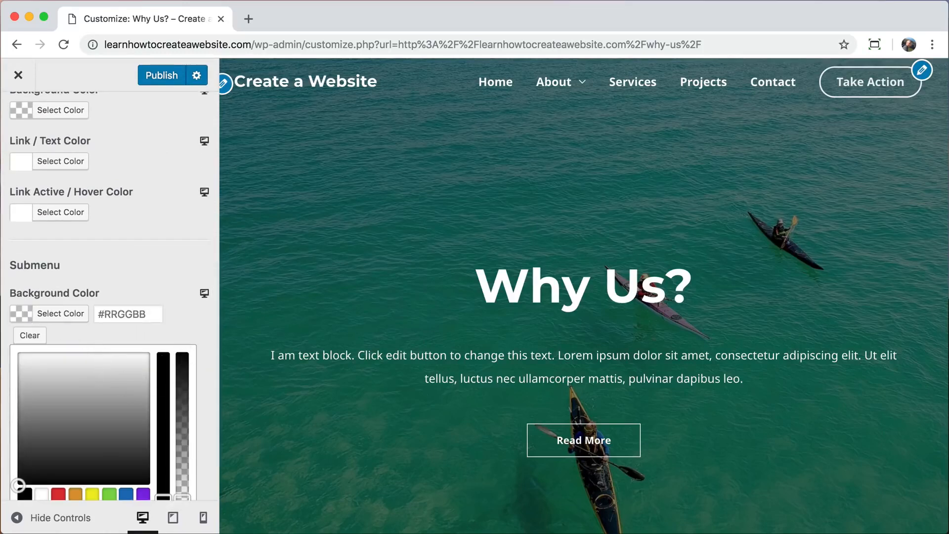
pyautogui.moveTo(568, 84)
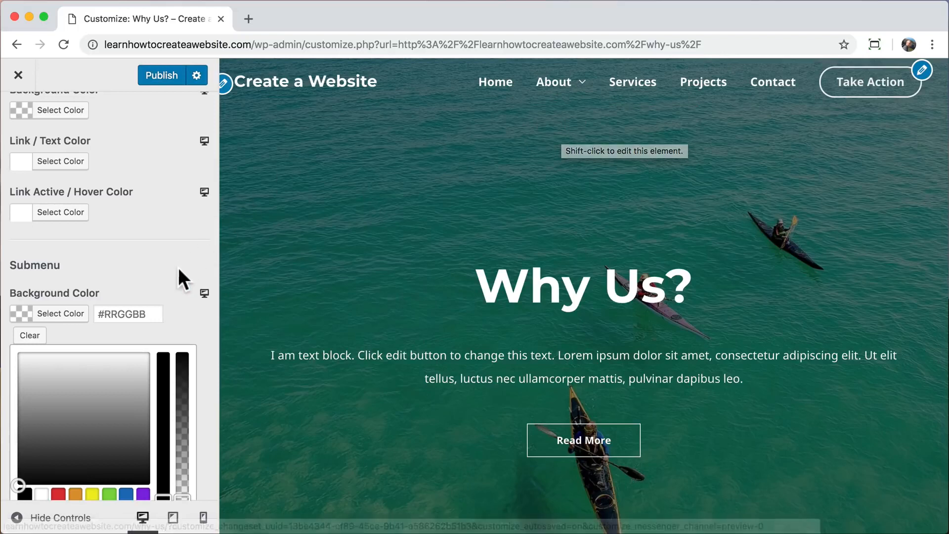
pyautogui.click(157, 238)
pyautogui.scroll(5, 157, 237)
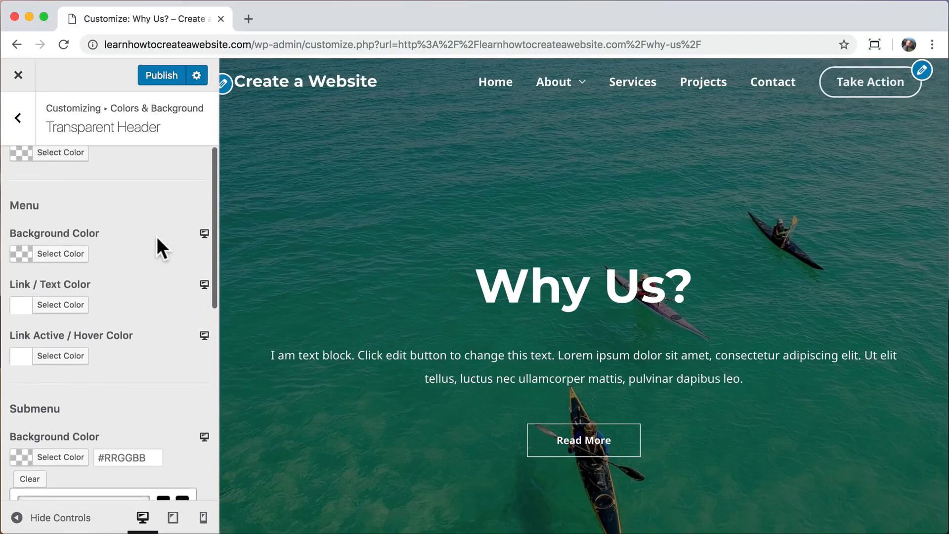
# Try a green Theme Color in Base Colors, then exit the customizer discarding all changes.
pyautogui.click(19, 119)
pyautogui.click(19, 119)
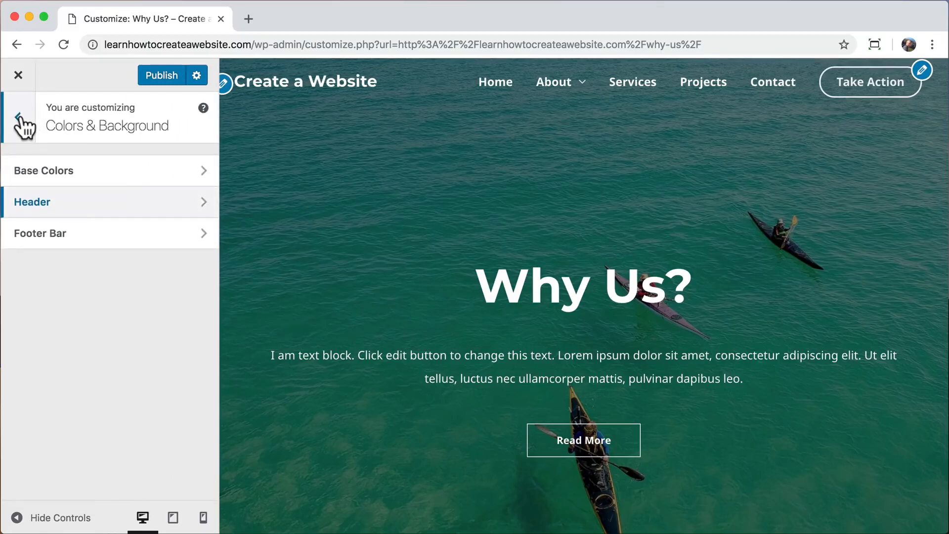
pyautogui.click(107, 170)
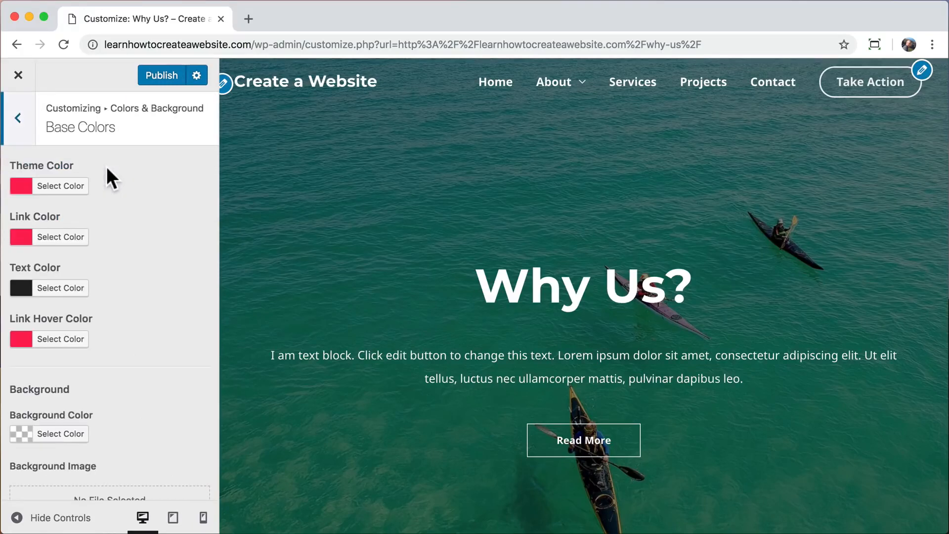
pyautogui.click(60, 186)
pyautogui.moveTo(100, 222); pyautogui.dragTo(57, 215)
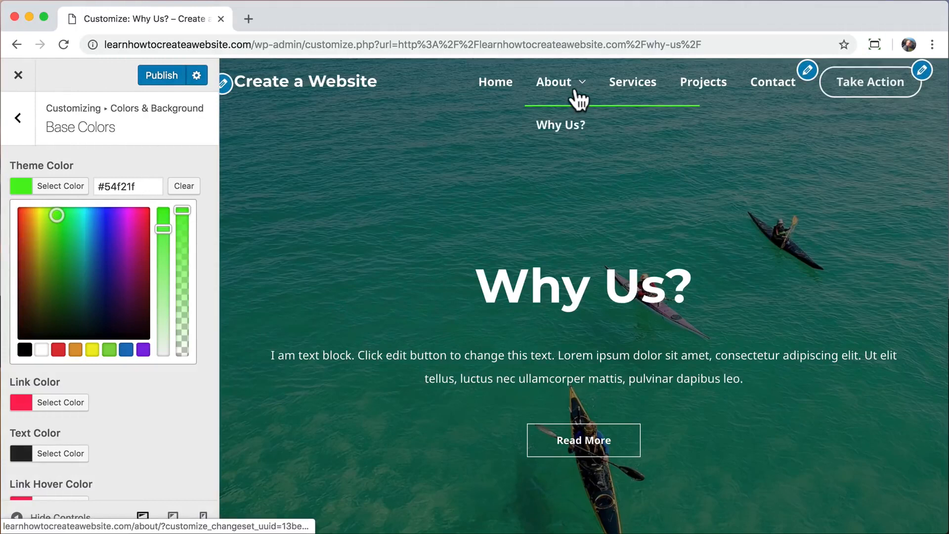
pyautogui.click(18, 75)
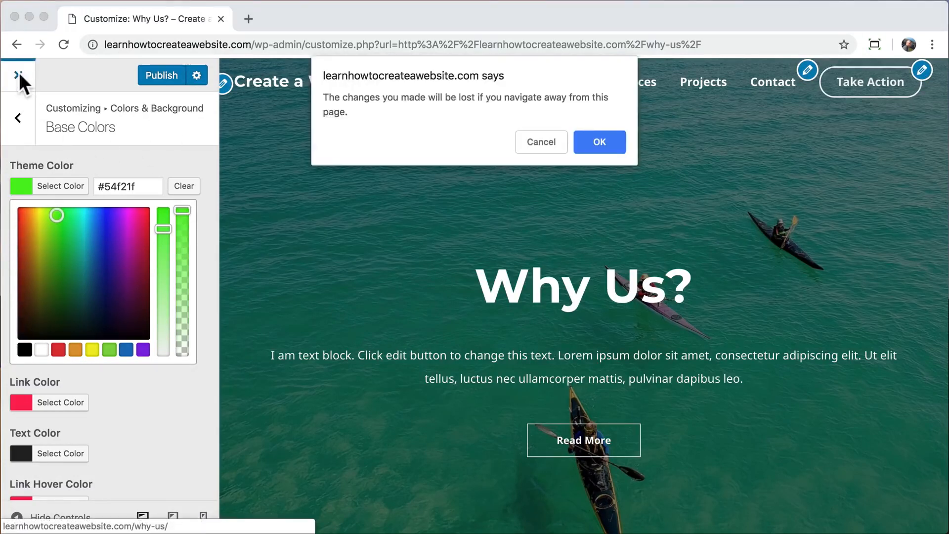
pyautogui.click(615, 140)
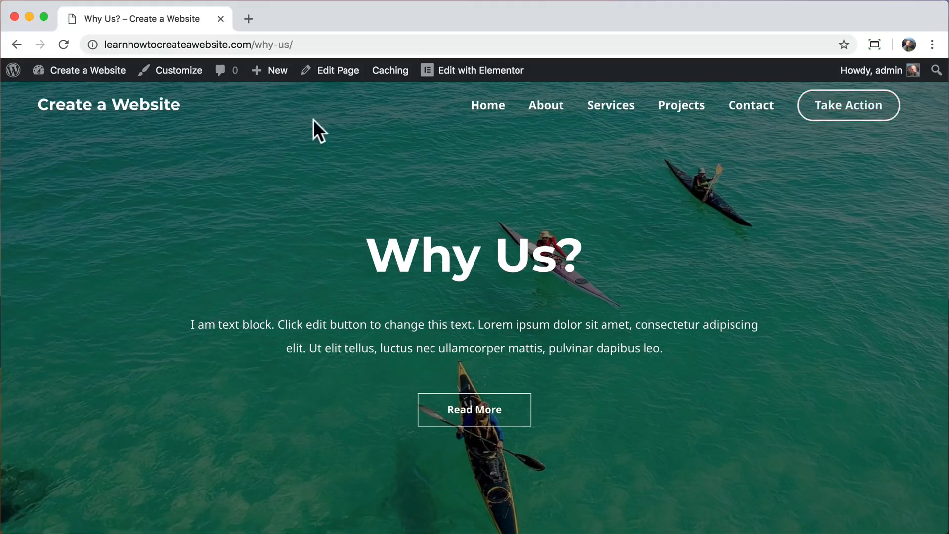
# In the primary header layout, try the last-menu-item options and settle on Button.
pyautogui.click(179, 72)
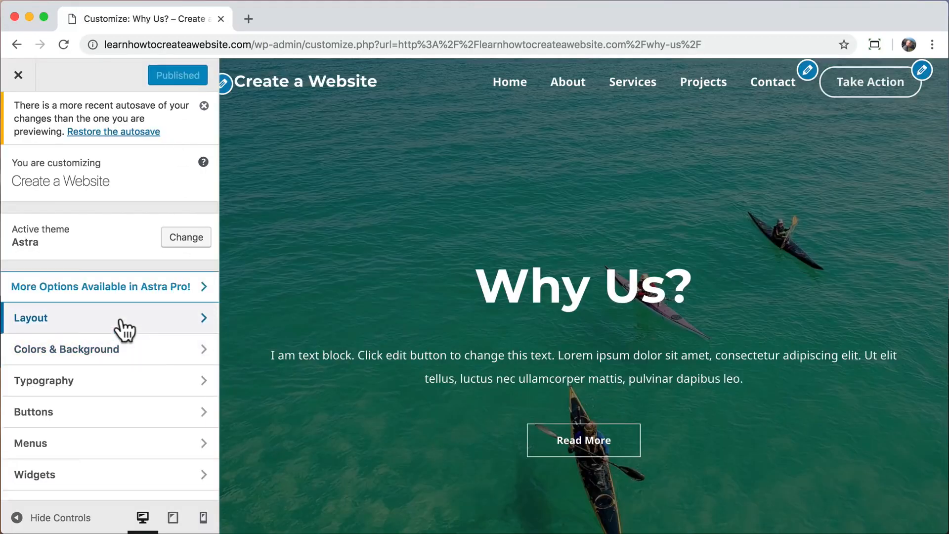
pyautogui.click(120, 320)
pyautogui.click(141, 260)
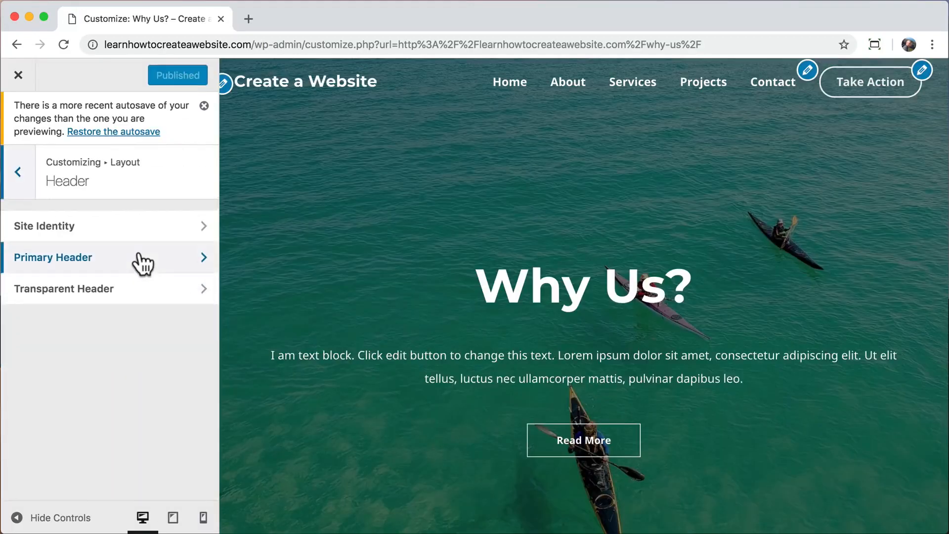
pyautogui.click(143, 262)
pyautogui.scroll(-2, 142, 258)
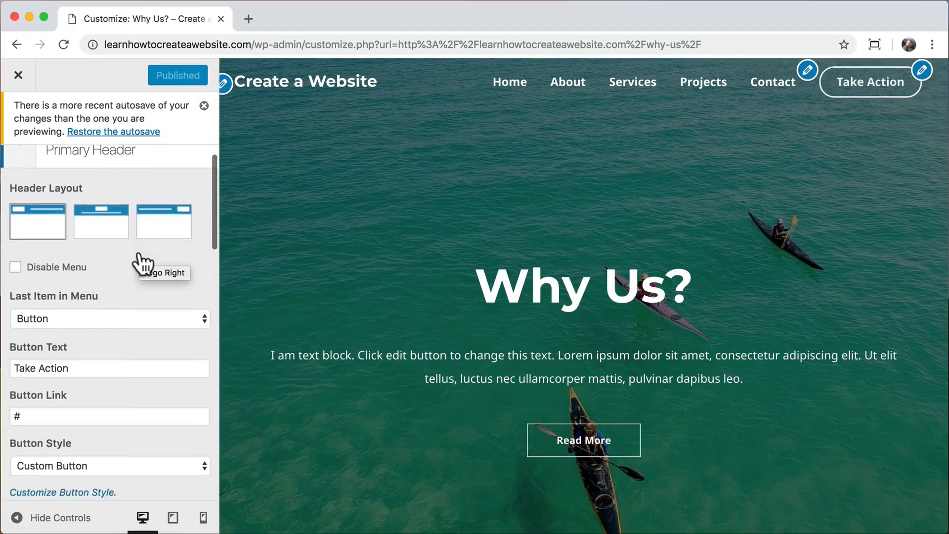
pyautogui.click(99, 288)
pyautogui.click(94, 260)
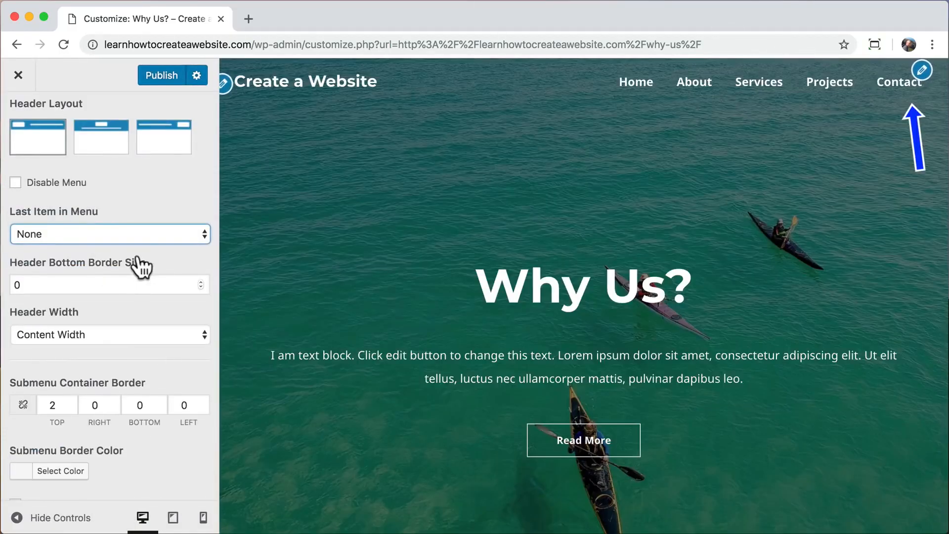
pyautogui.click(143, 233)
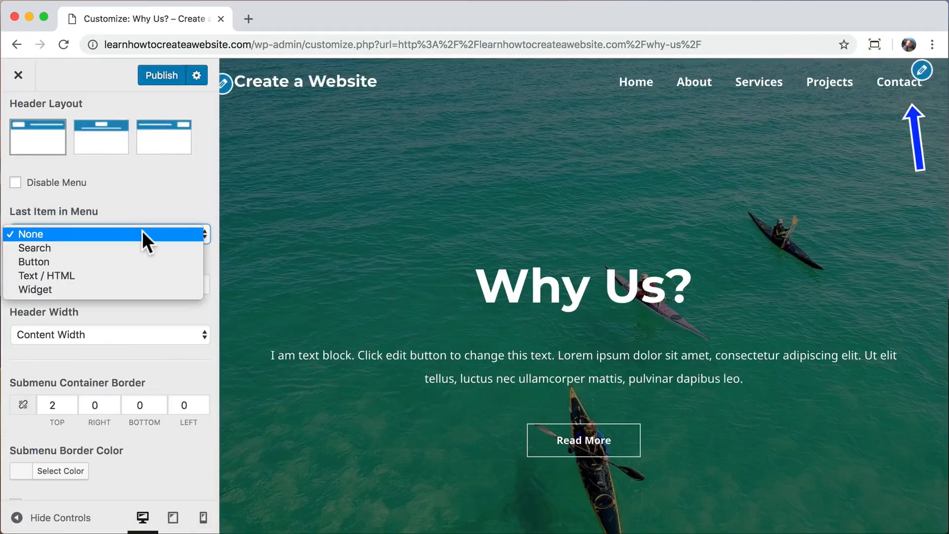
pyautogui.click(121, 252)
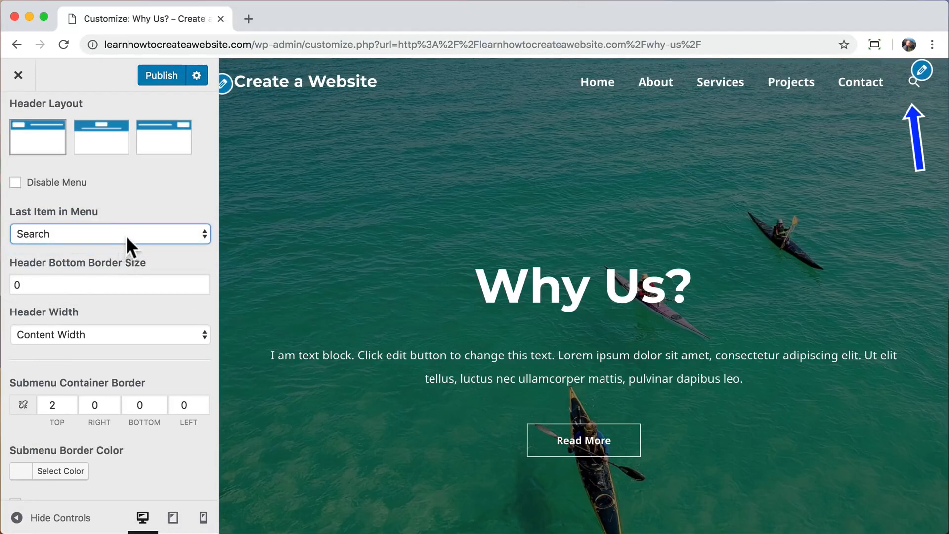
pyautogui.click(126, 236)
pyautogui.click(112, 250)
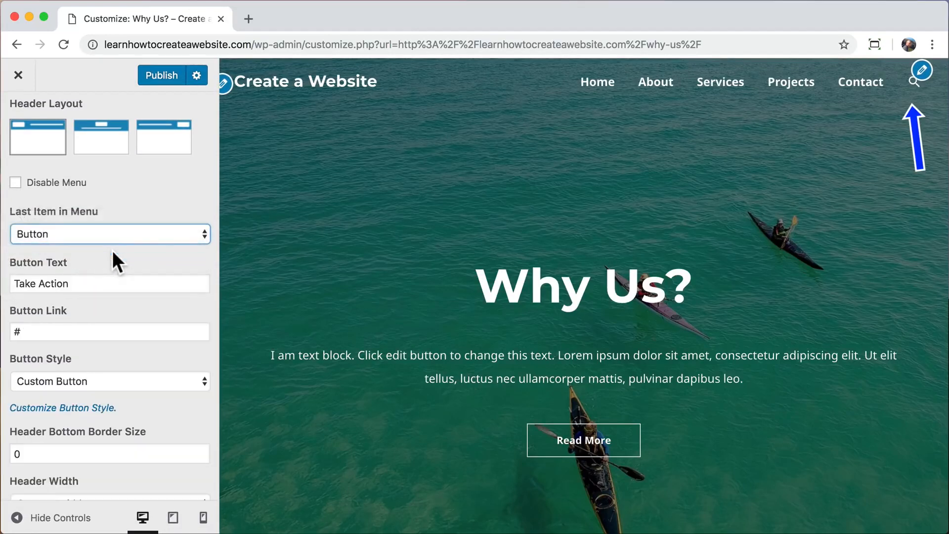
# Change the button text from Take Action to Contact and its link to /contact.
pyautogui.click(90, 283)
pyautogui.moveTo(90, 283); pyautogui.dragTo(19, 282)
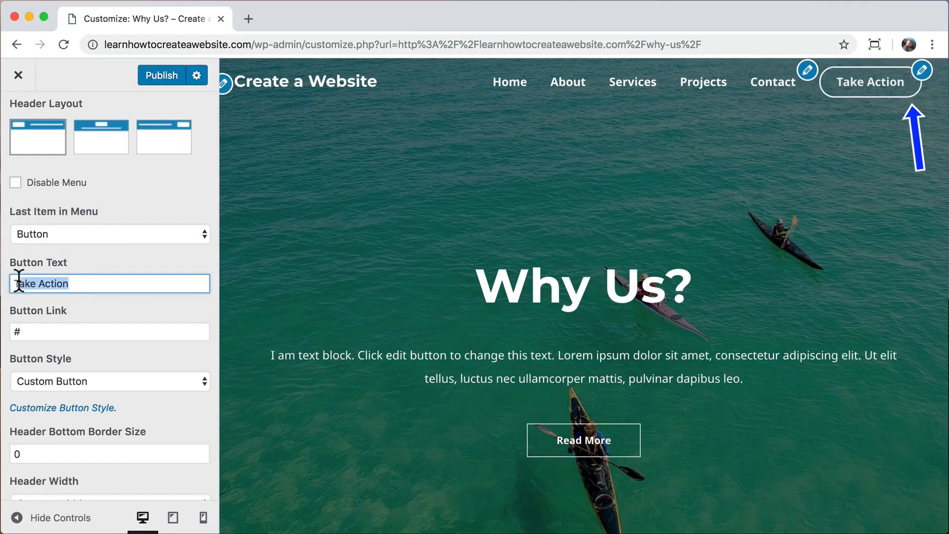
pyautogui.tripleClick(52, 282)
pyautogui.write('Contact')
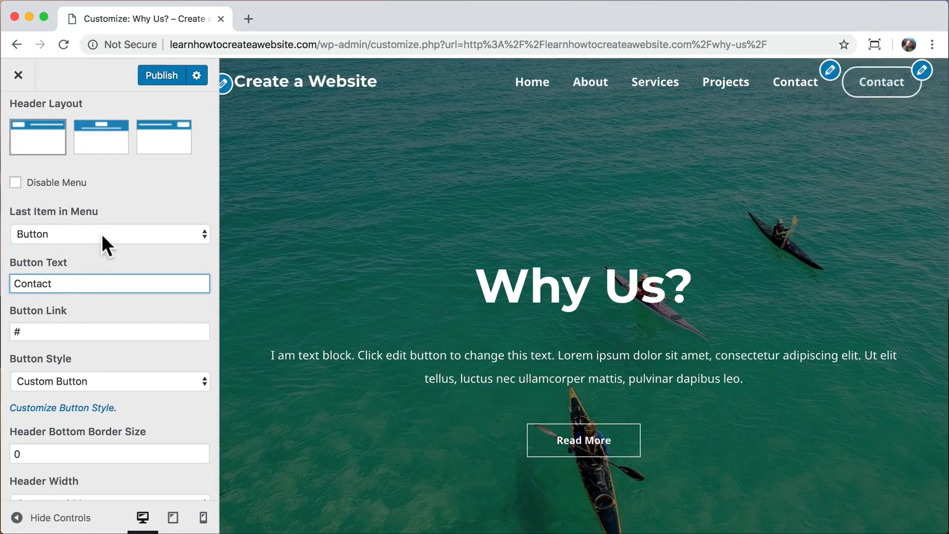
pyautogui.click(105, 243)
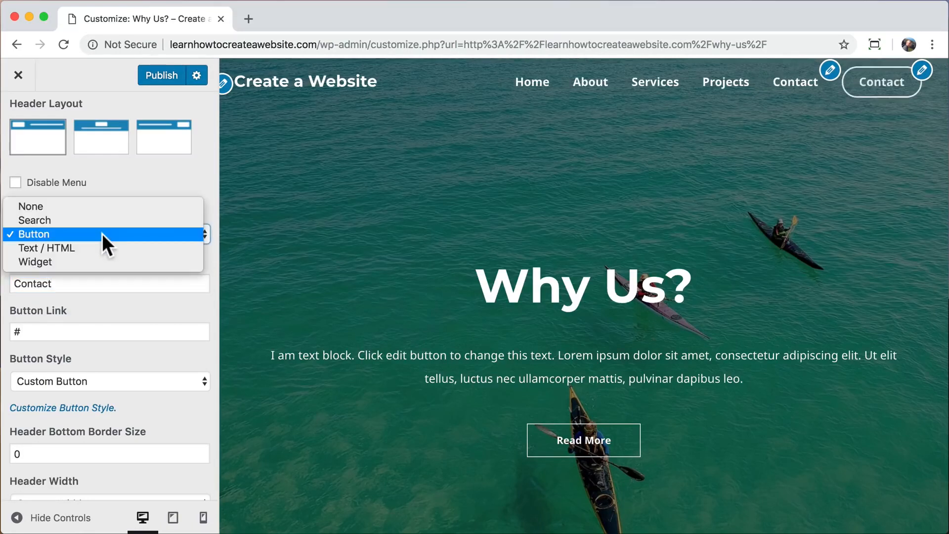
pyautogui.click(102, 233)
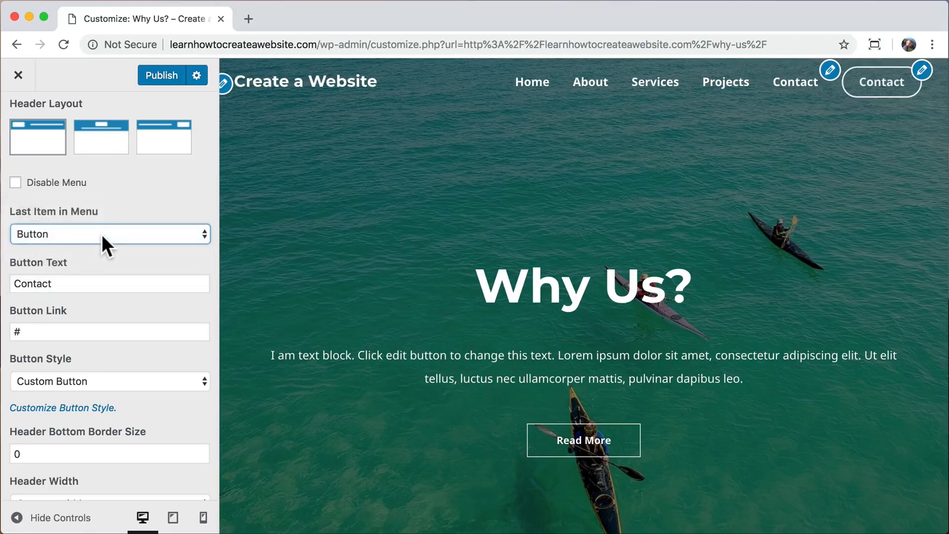
pyautogui.click(83, 284)
pyautogui.click(13, 332)
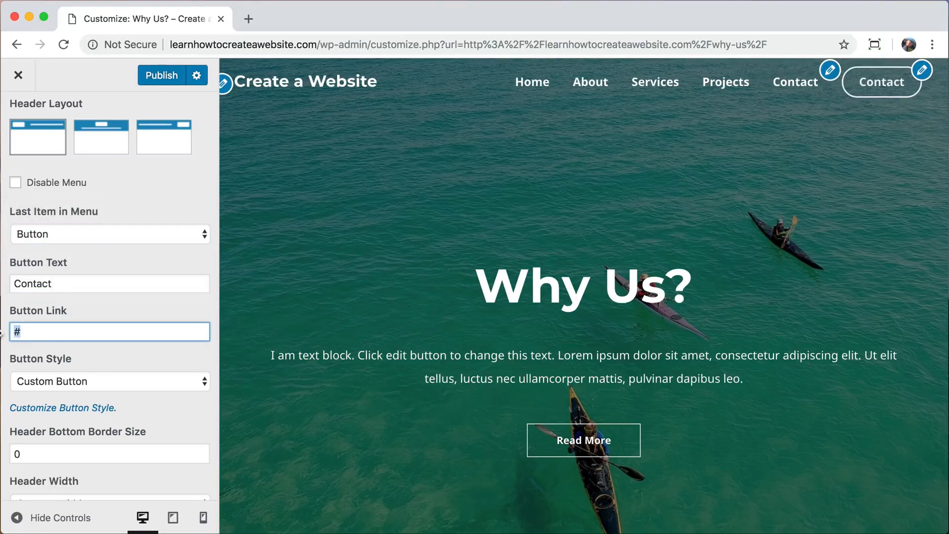
pyautogui.write('/contact')
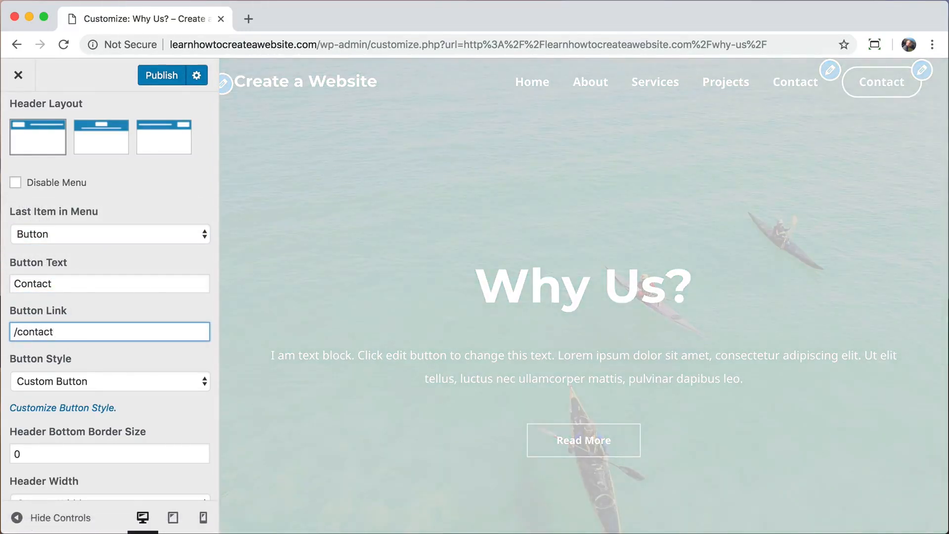
pyautogui.scroll(-2, 148, 340)
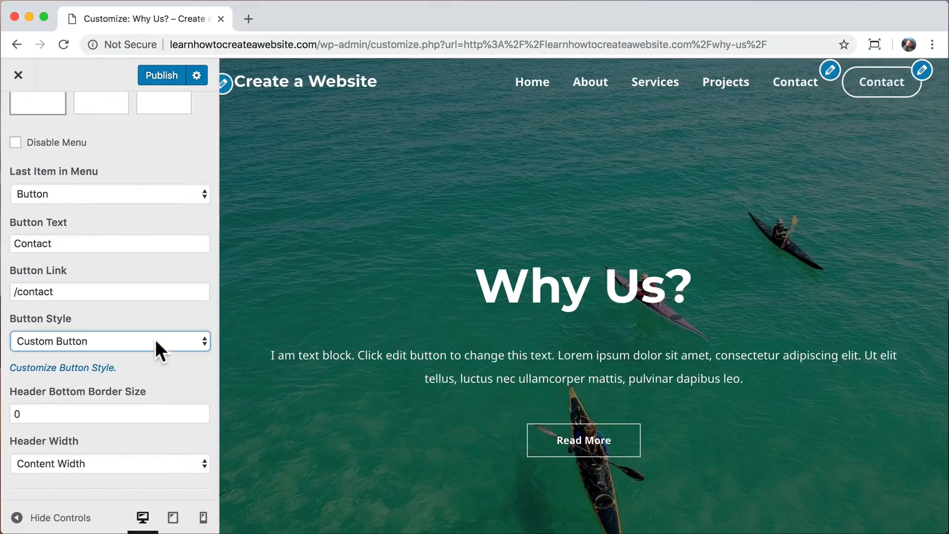
# Open the Transparent Header Button styles and try, then clear, a hover background colour.
pyautogui.click(76, 368)
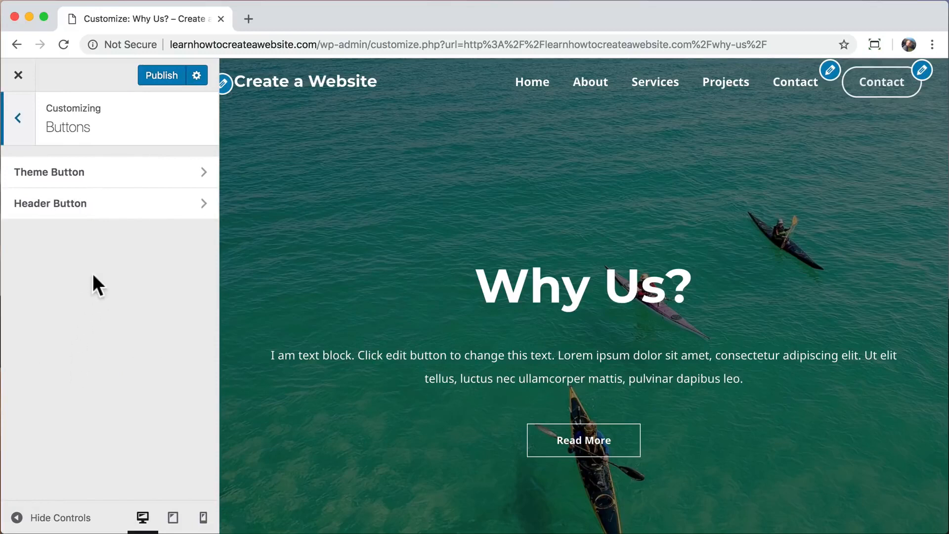
pyautogui.click(128, 211)
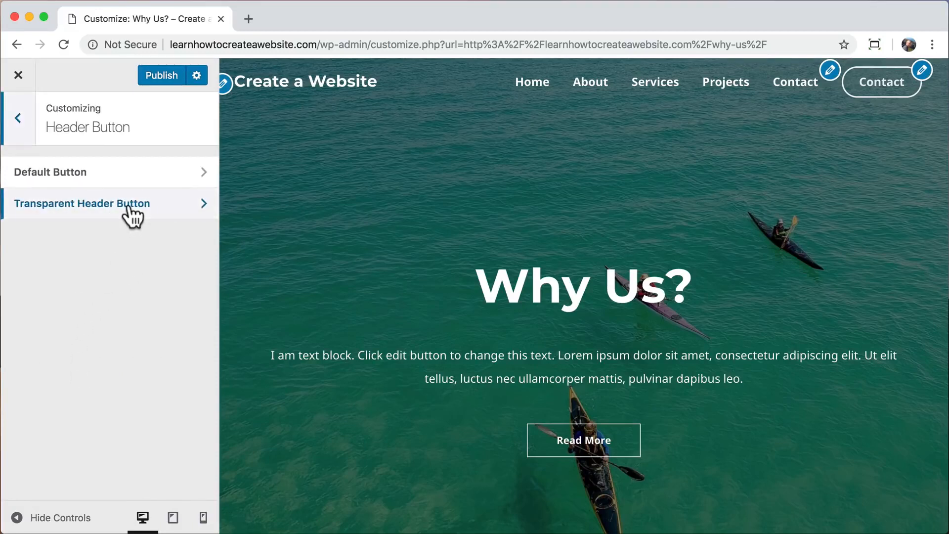
pyautogui.click(132, 213)
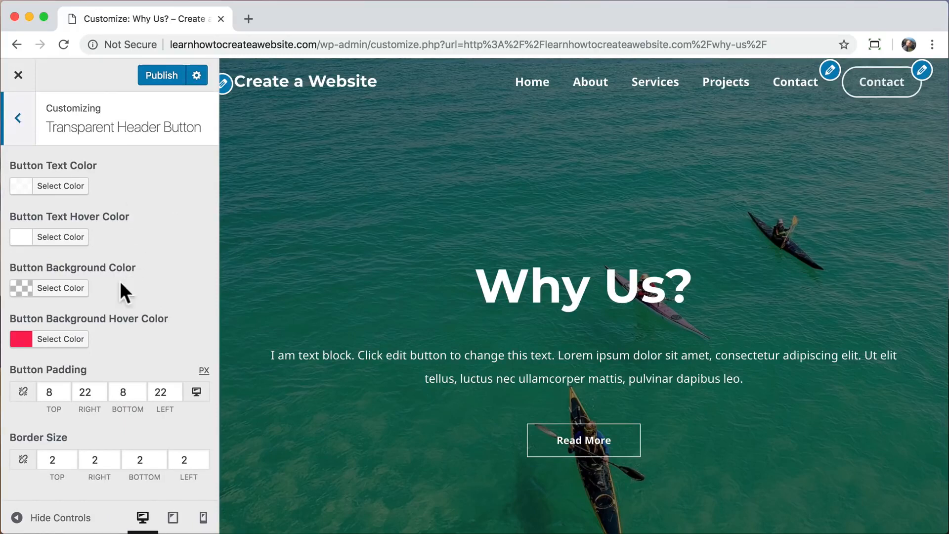
pyautogui.click(67, 352)
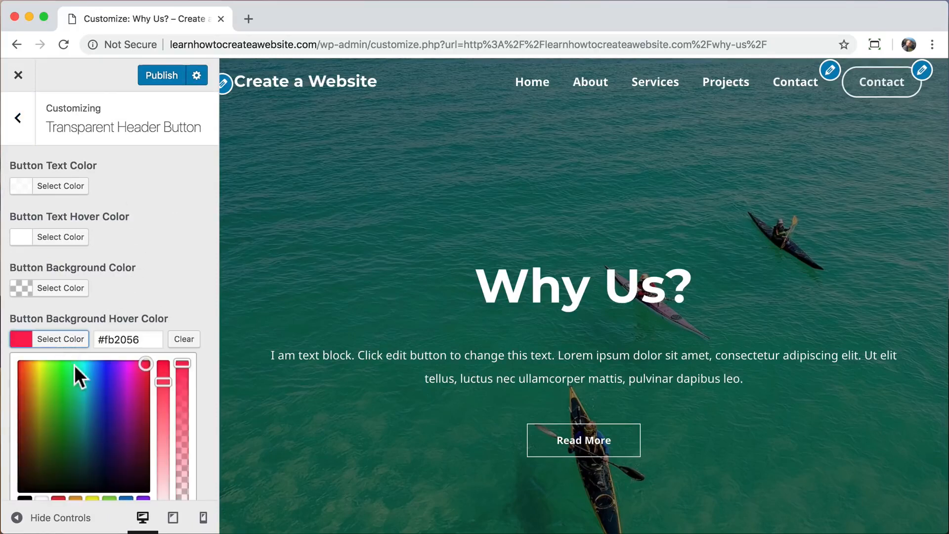
pyautogui.moveTo(78, 377); pyautogui.dragTo(34, 369)
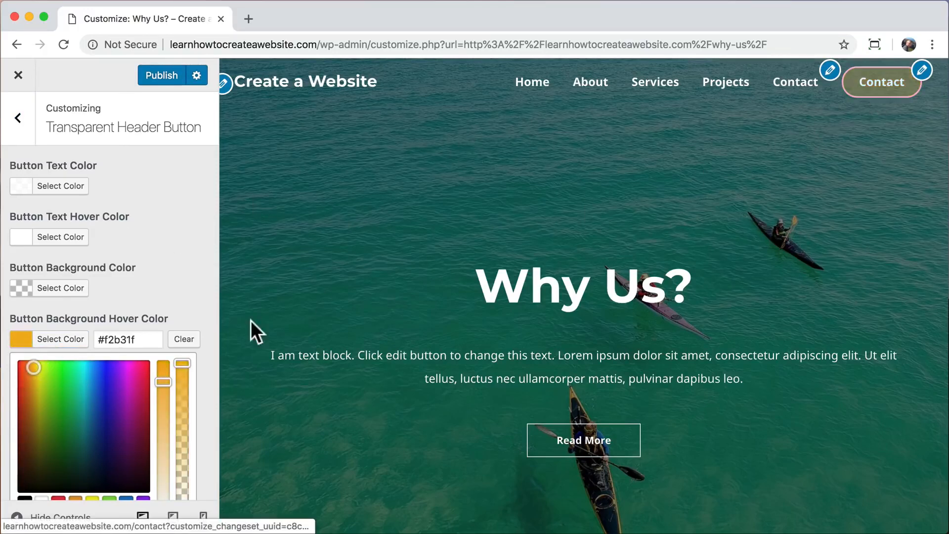
pyautogui.click(185, 339)
pyautogui.scroll(-5, 193, 343)
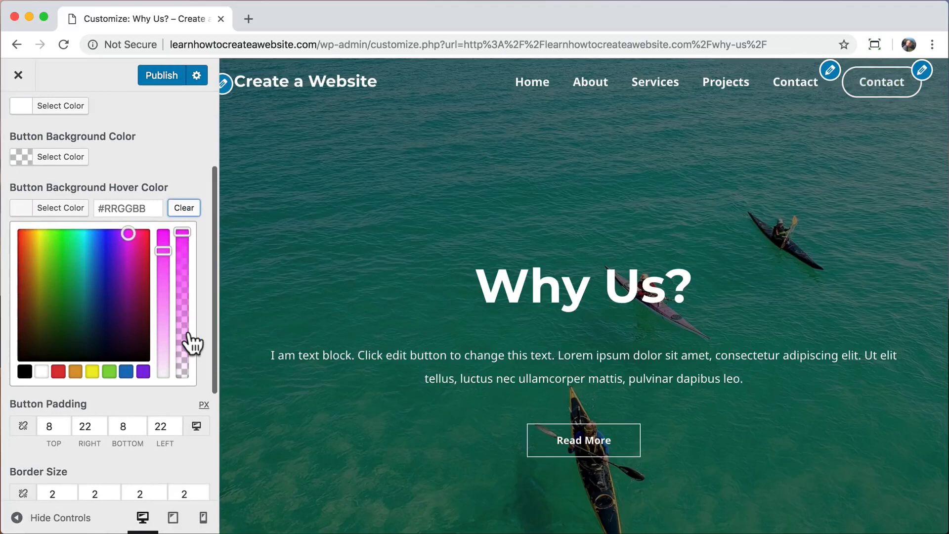
pyautogui.scroll(-7, 189, 336)
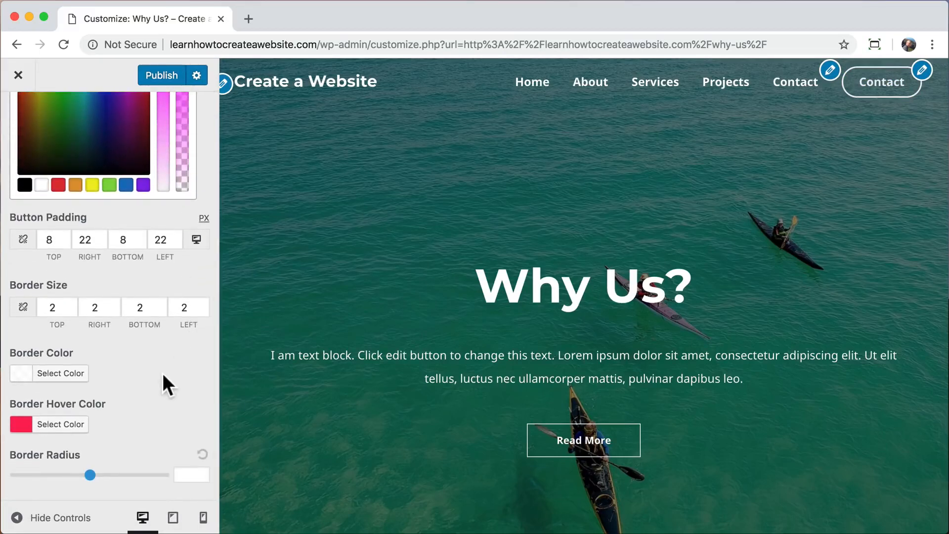
# Copy #fb2056 from the border hover colour and paste it as the hover background colour.
pyautogui.click(47, 425)
pyautogui.doubleClick(124, 259)
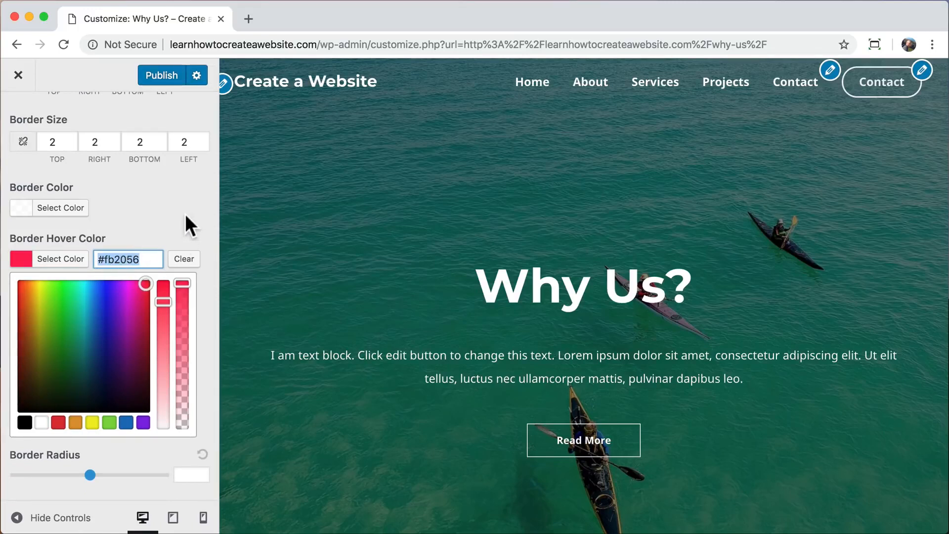
pyautogui.scroll(5, 185, 213)
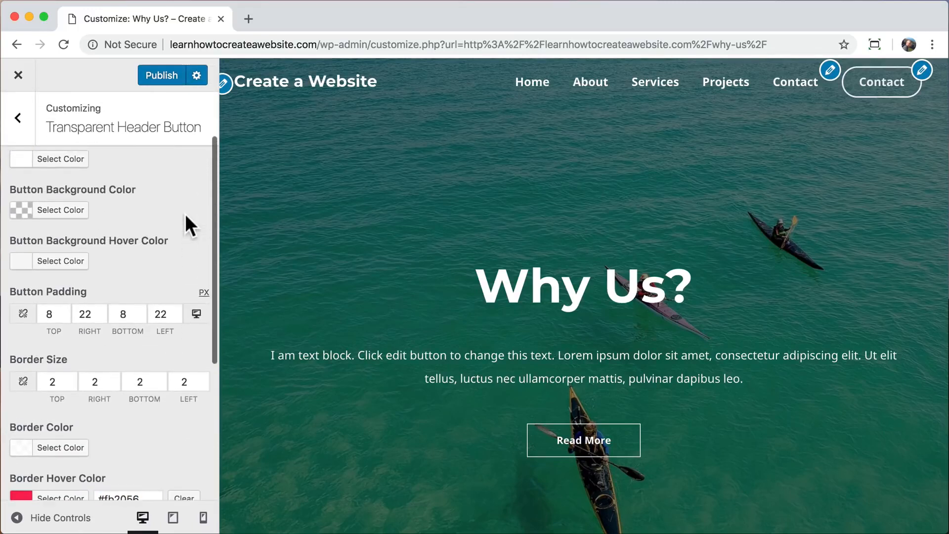
pyautogui.scroll(2, 185, 213)
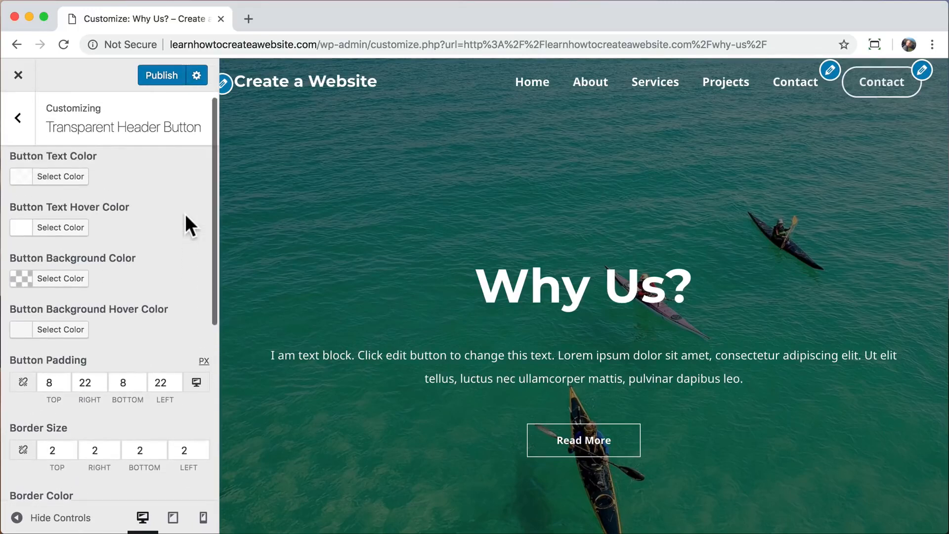
pyautogui.scroll(1, 185, 214)
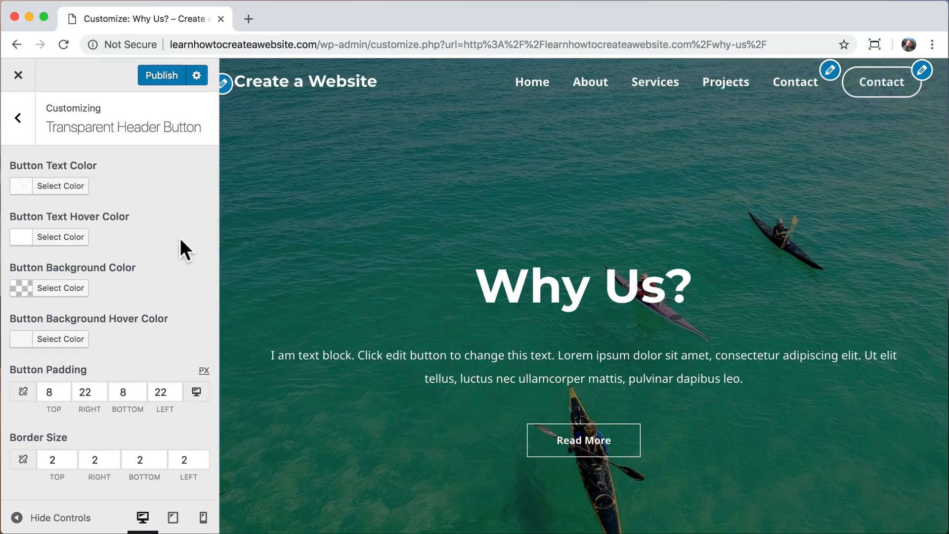
pyautogui.scroll(-1, 180, 238)
pyautogui.click(63, 320)
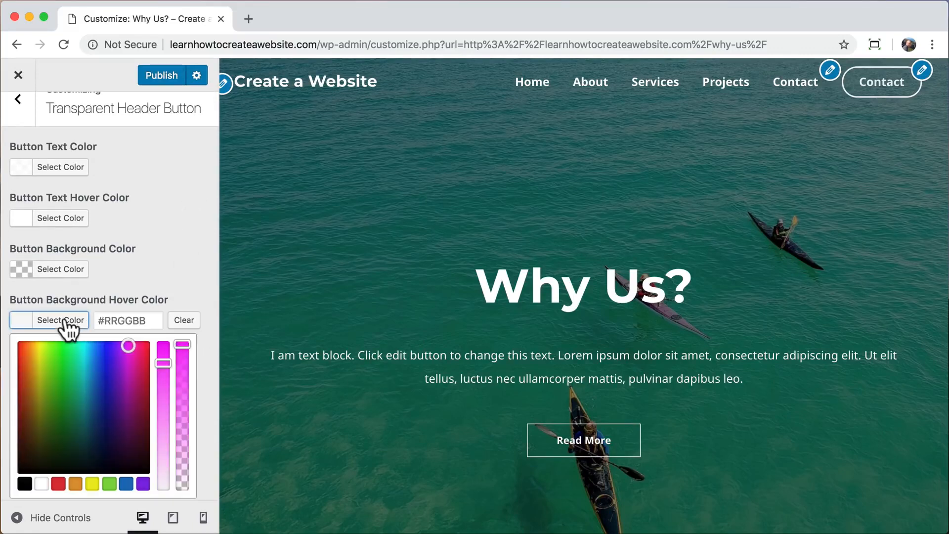
pyautogui.click(122, 319)
pyautogui.write('#fb2056')
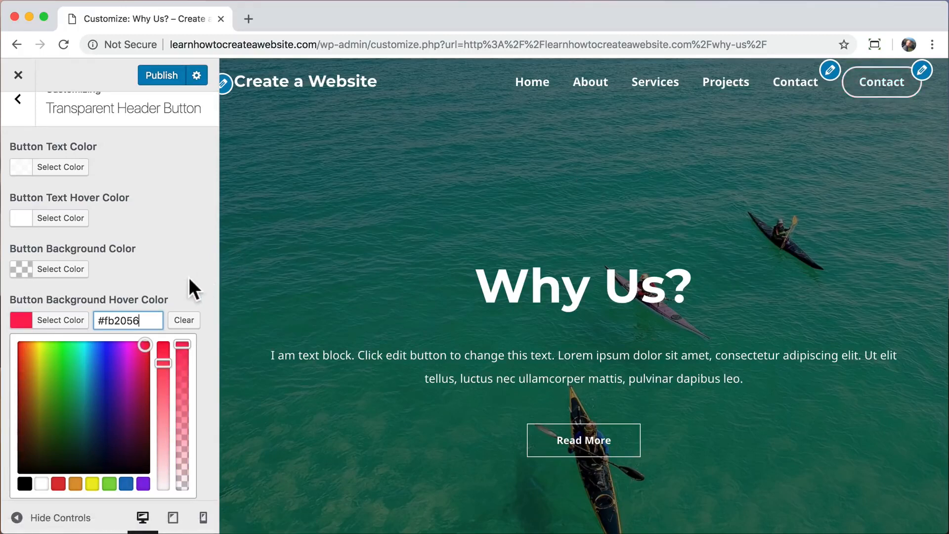
pyautogui.scroll(1, 172, 211)
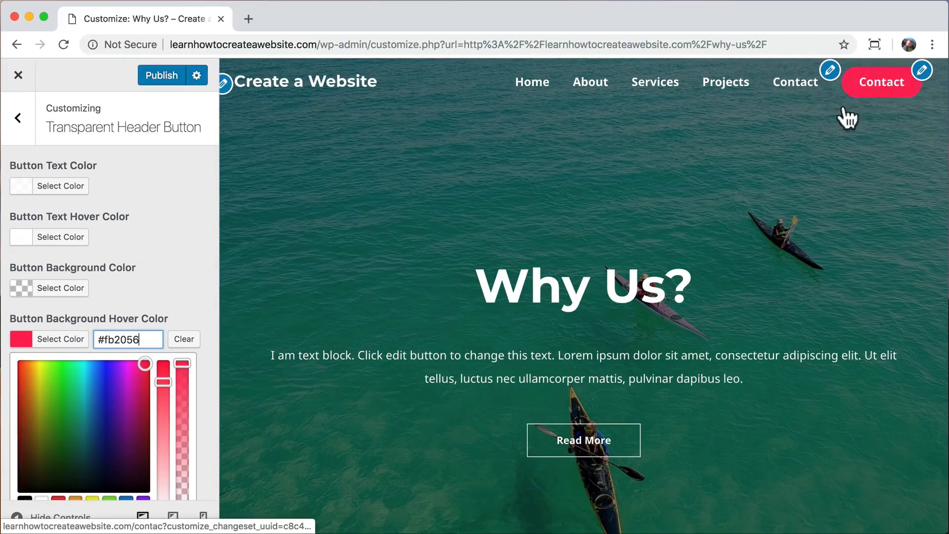
# Remove the Contact item from the main menu, publish, and close the customizer.
pyautogui.click(22, 125)
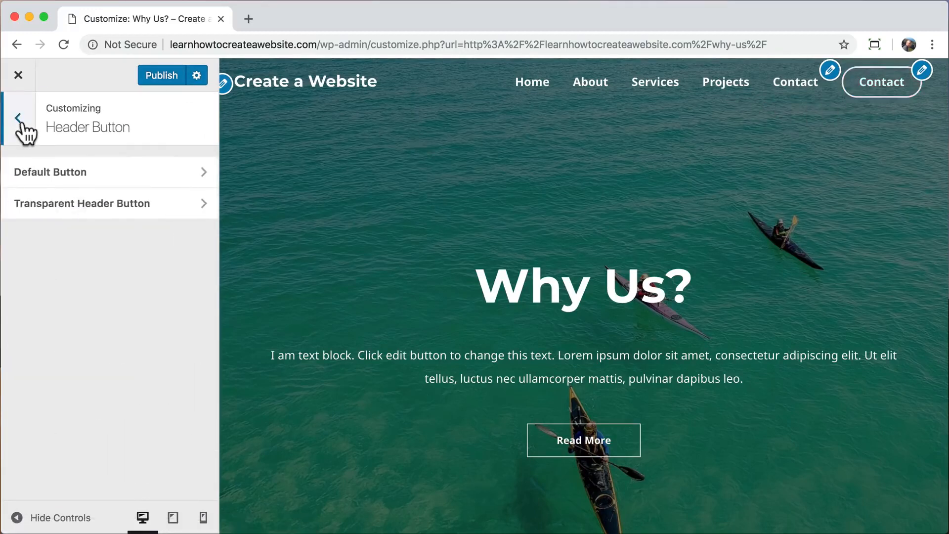
pyautogui.click(22, 124)
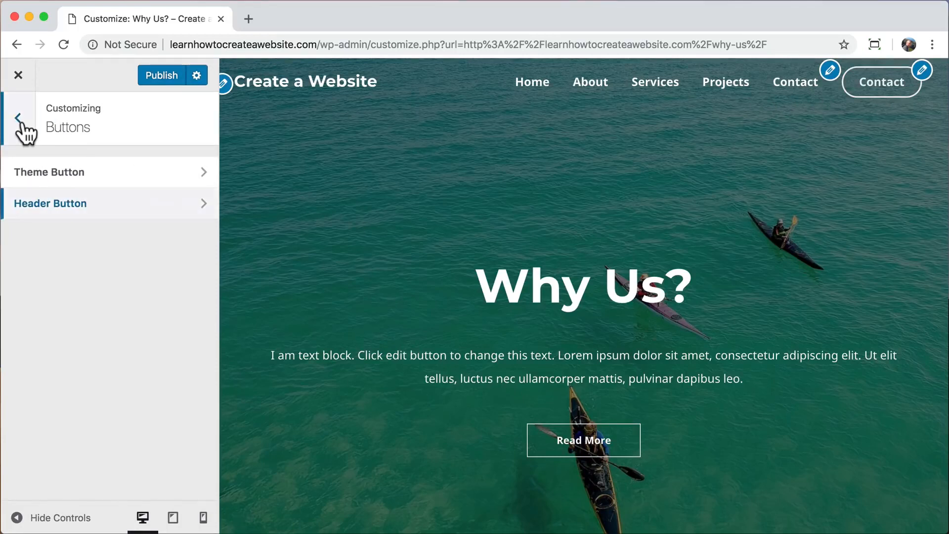
pyautogui.click(22, 125)
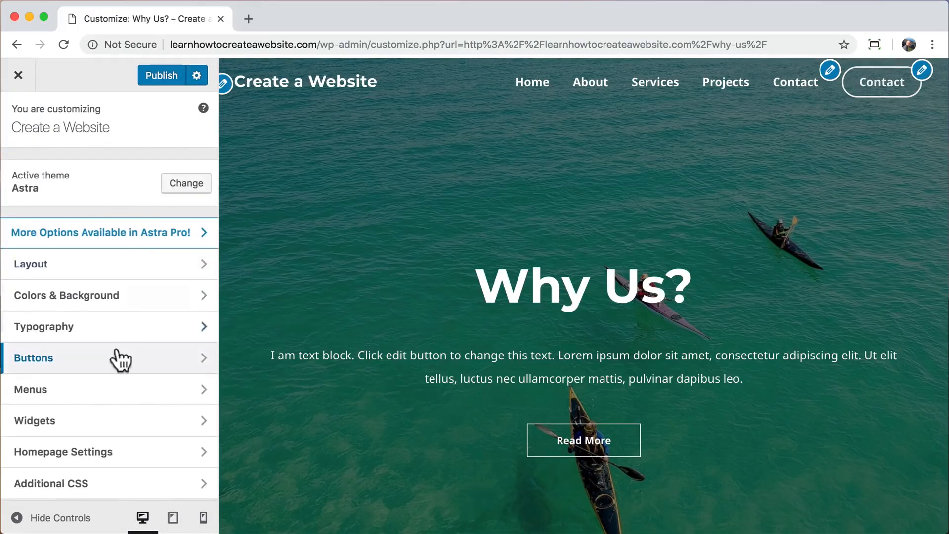
pyautogui.click(144, 393)
pyautogui.click(147, 207)
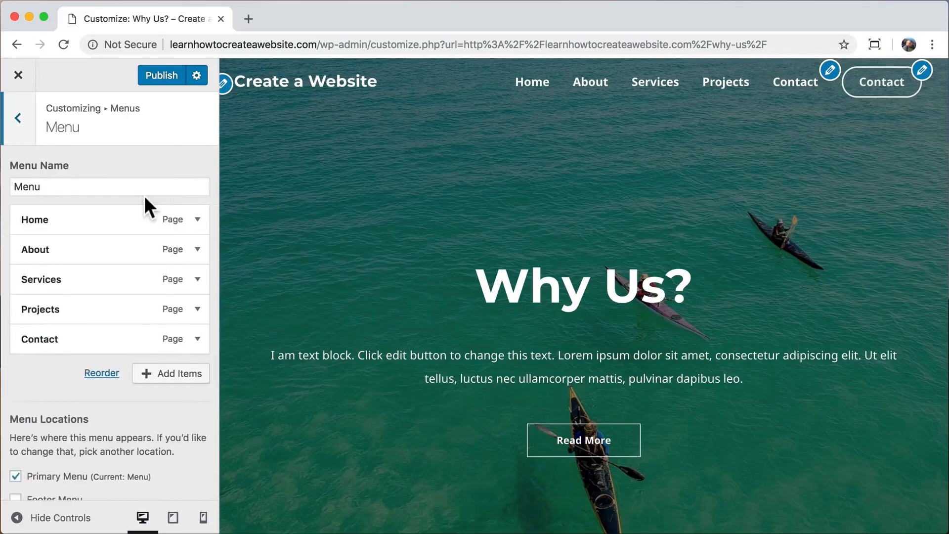
pyautogui.click(198, 341)
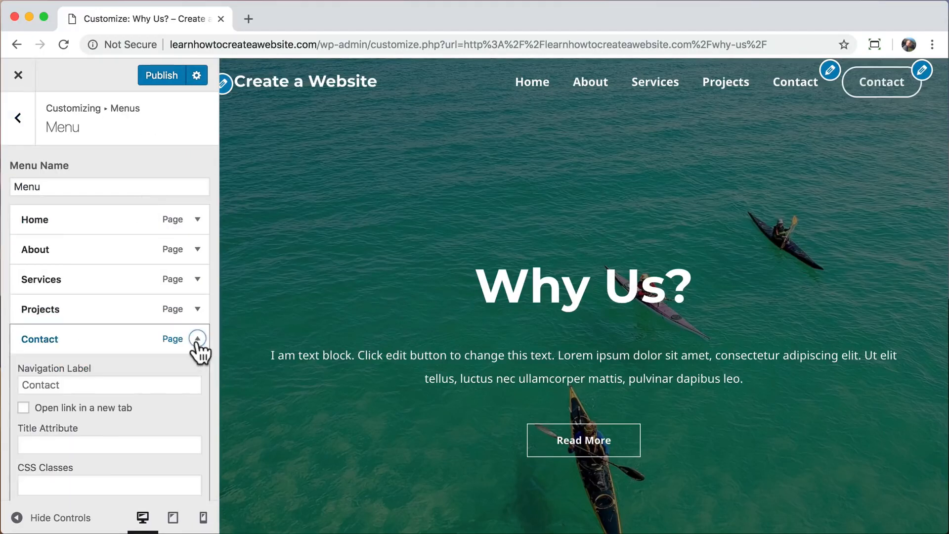
pyautogui.scroll(-5, 200, 354)
pyautogui.click(40, 370)
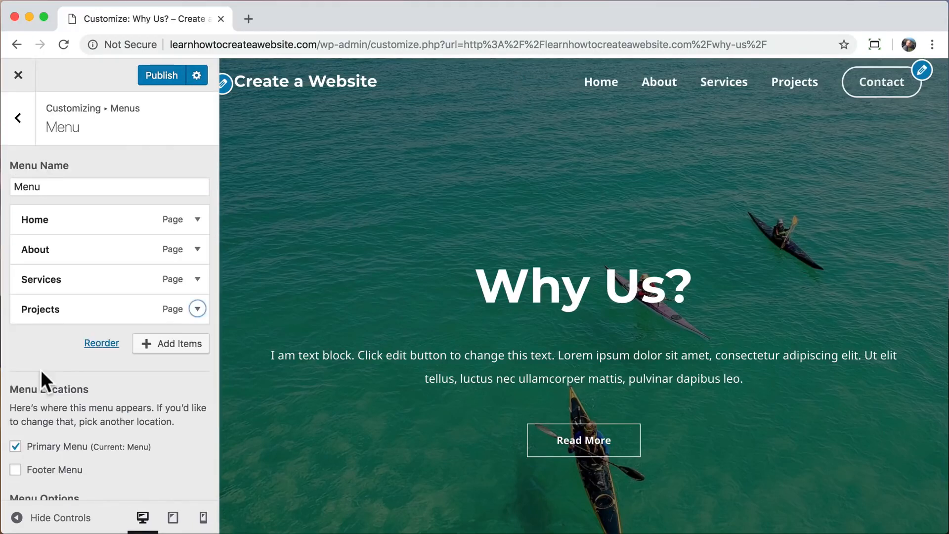
pyautogui.click(158, 75)
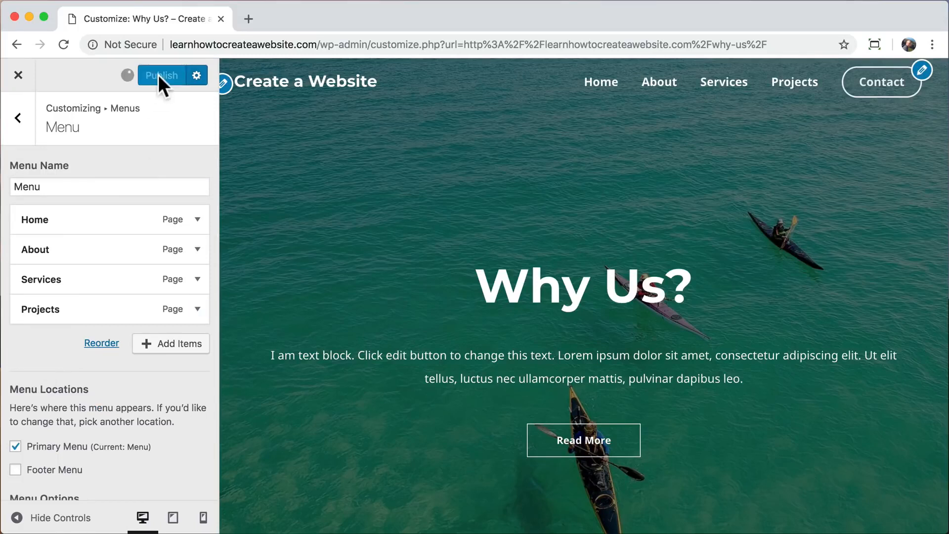
pyautogui.click(19, 76)
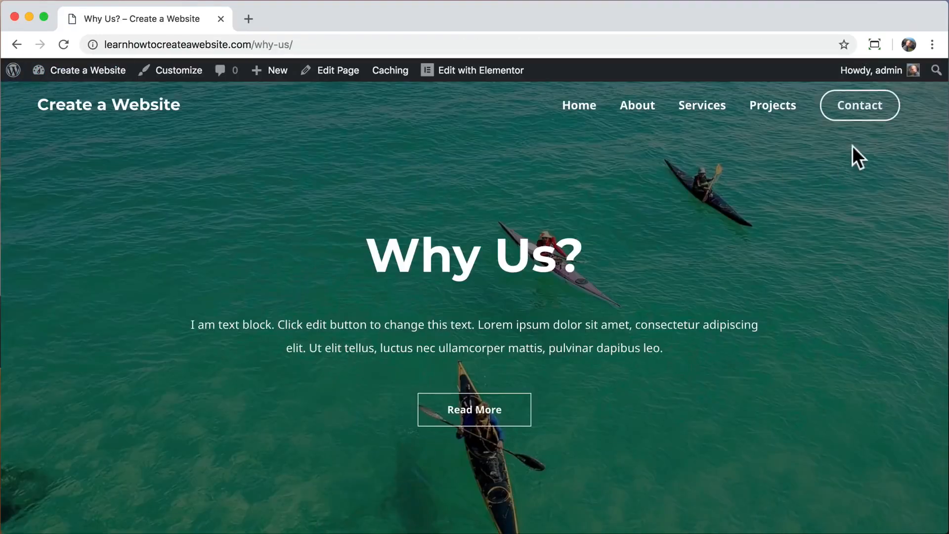
# Check the header Contact button opens the Contact Us page, visit Home, then open a new tab.
pyautogui.click(865, 120)
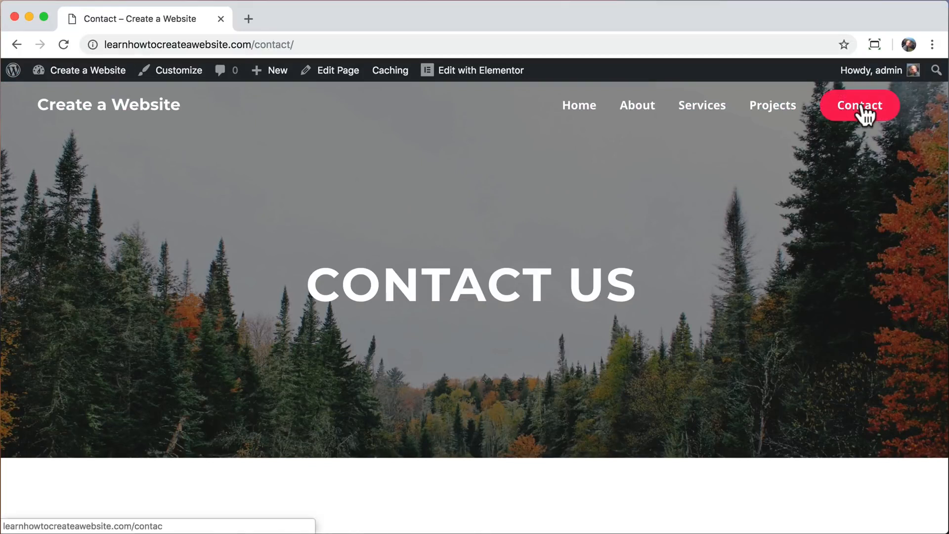
pyautogui.click(574, 111)
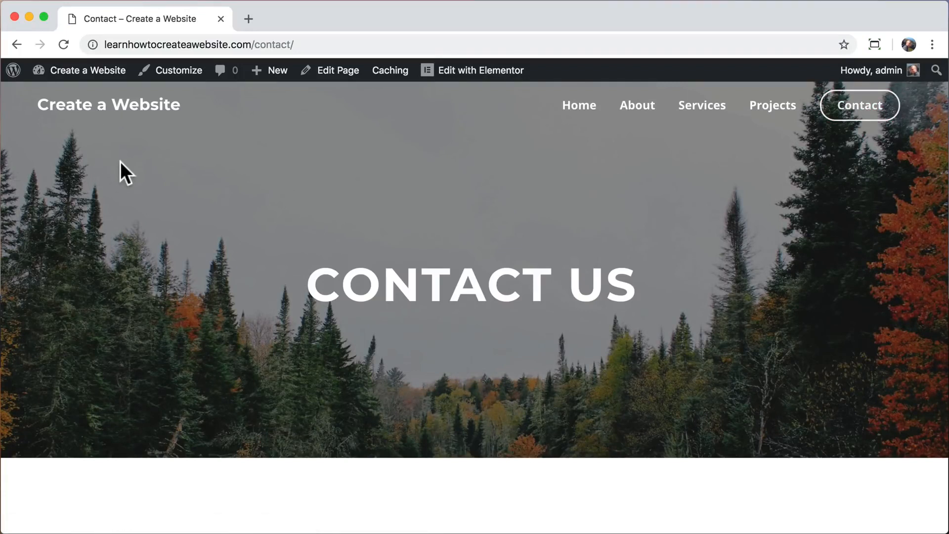
pyautogui.click(249, 19)
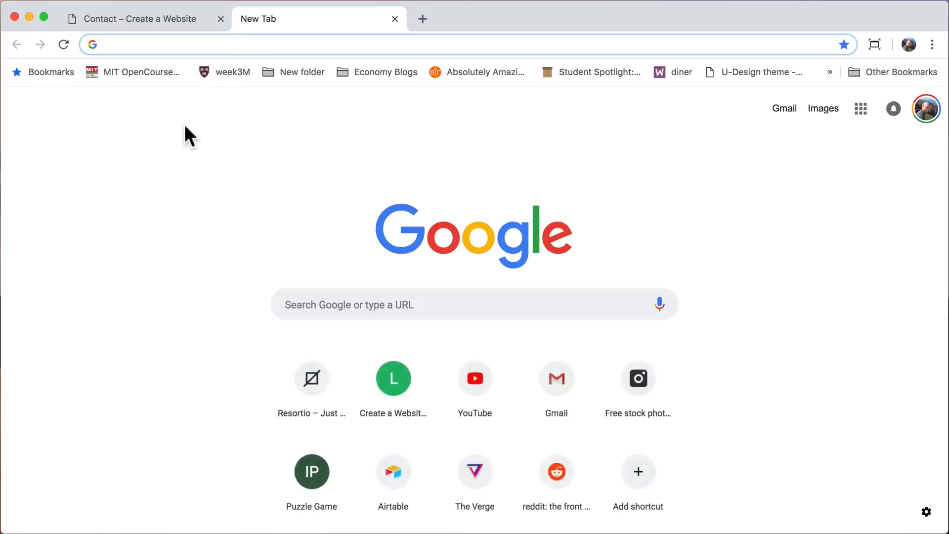
# Go to logomakr.com, dismiss the intro video and guide, and search the graphics for mountains.
pyautogui.write('logomakr')
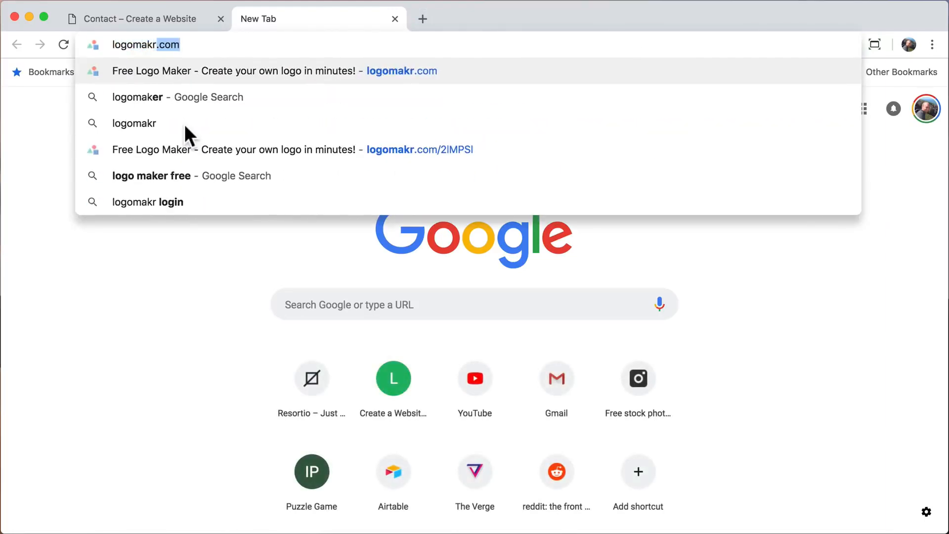
pyautogui.write('.com')
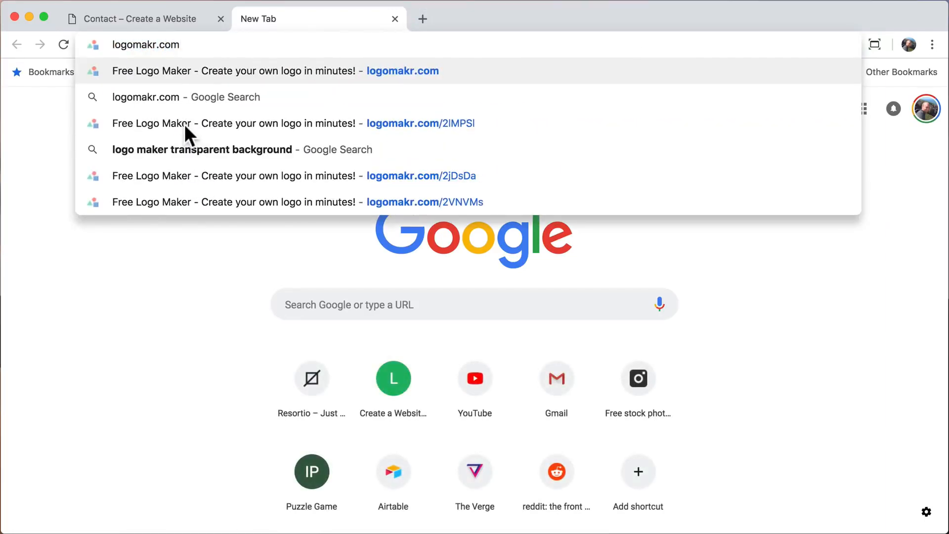
pyautogui.press('Return')
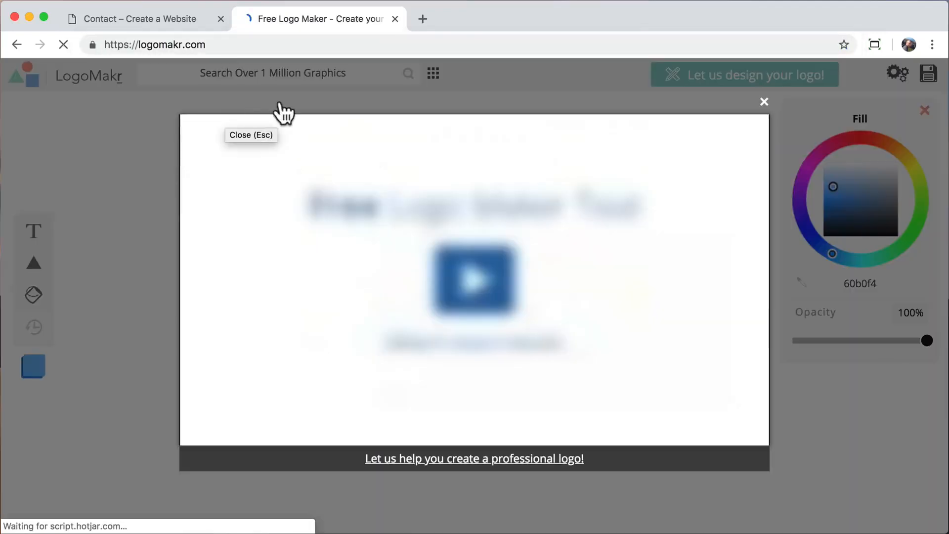
pyautogui.click(765, 102)
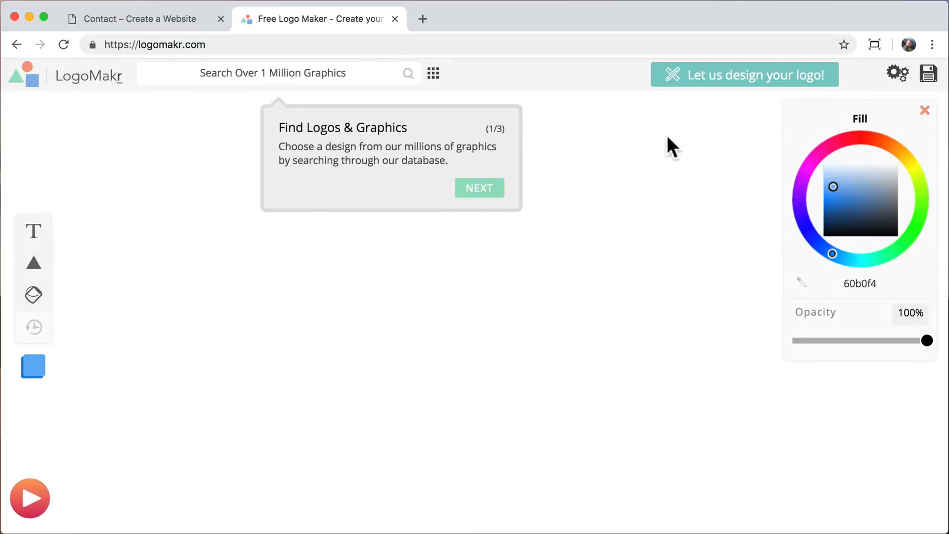
pyautogui.click(666, 136)
pyautogui.click(336, 69)
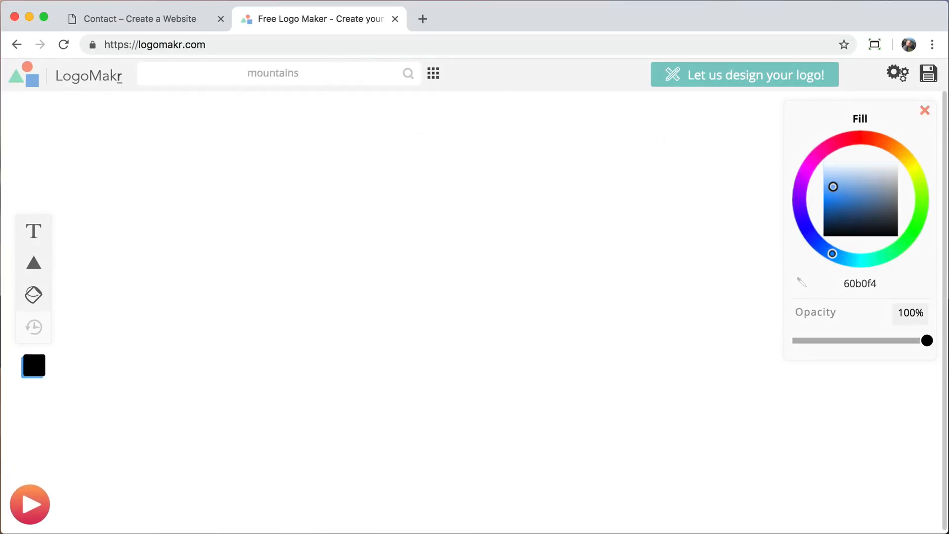
pyautogui.press('Return')
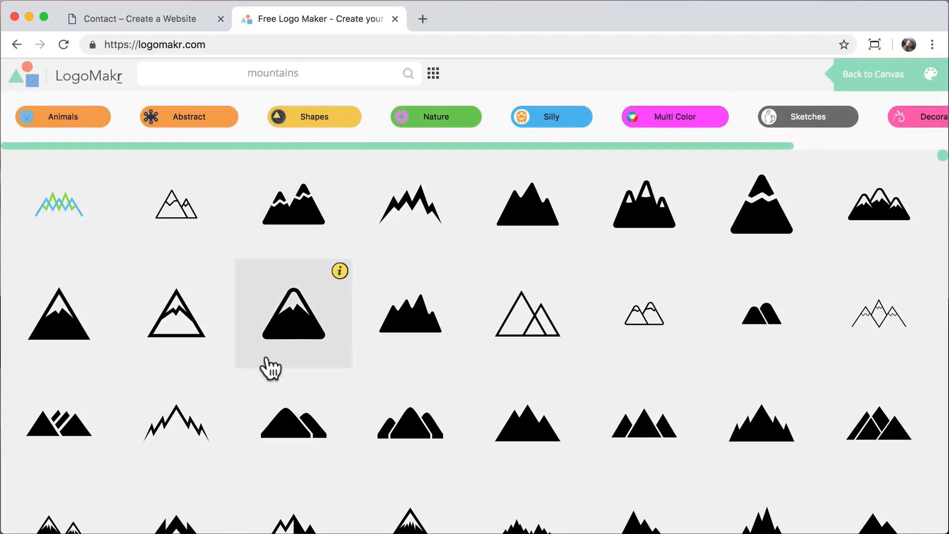
pyautogui.scroll(-15, 267, 365)
pyautogui.scroll(-5, 266, 355)
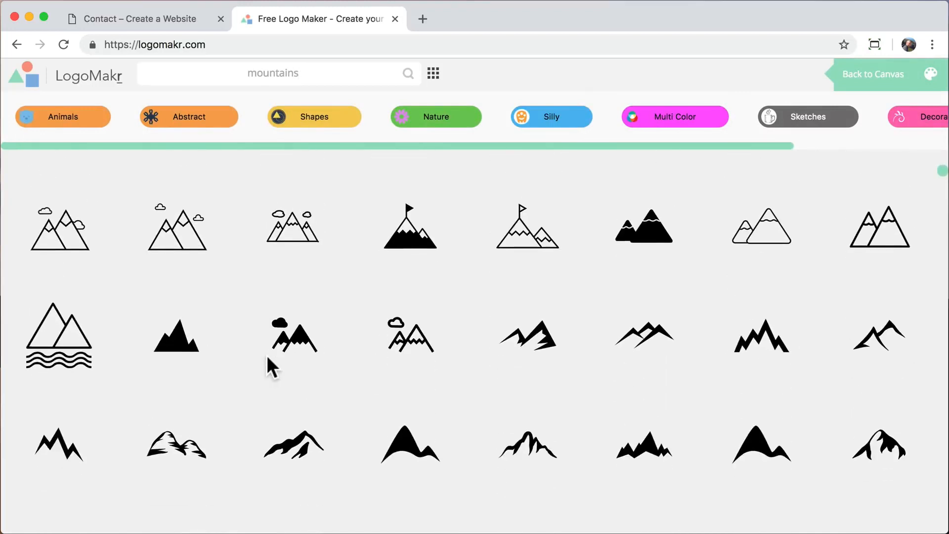
pyautogui.scroll(-3, 266, 355)
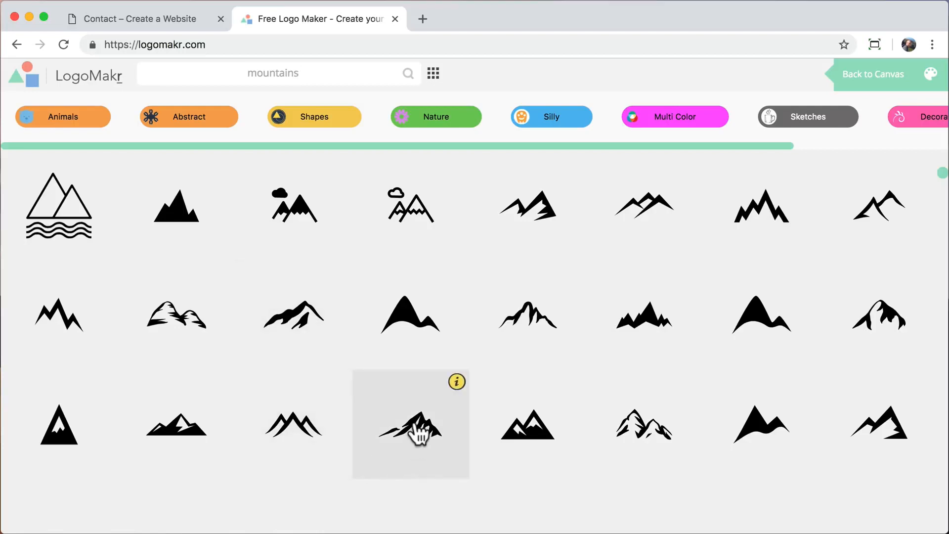
# Place a black mountain graphic, move it upper-left, and shrink it to about 220×90 px.
pyautogui.click(417, 435)
pyautogui.moveTo(546, 343); pyautogui.dragTo(595, 376)
pyautogui.moveTo(547, 338); pyautogui.dragTo(711, 410)
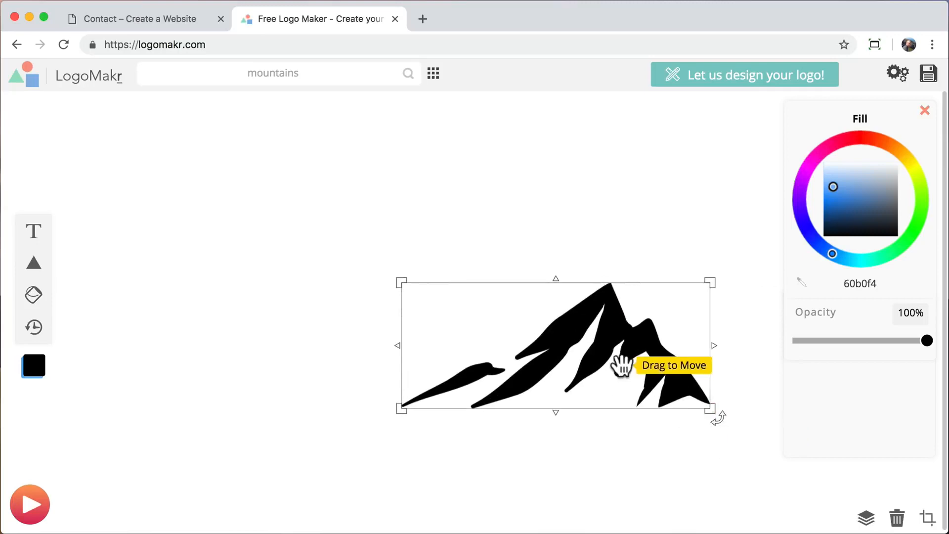
pyautogui.moveTo(622, 365); pyautogui.dragTo(329, 287)
pyautogui.moveTo(416, 332); pyautogui.dragTo(272, 269)
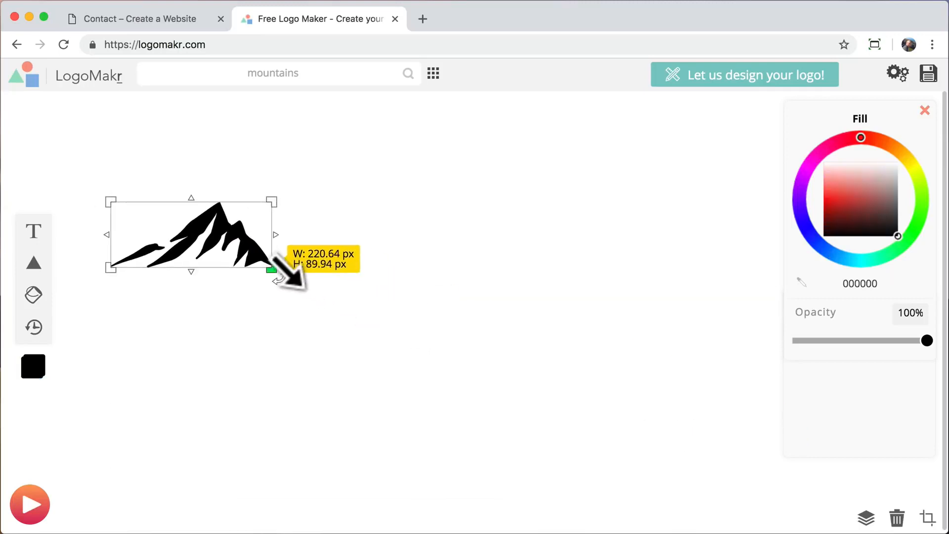
pyautogui.moveTo(284, 194); pyautogui.dragTo(305, 333)
pyautogui.press('super+z')
# Add a text box reading 'The Mountain' and make it black (000000), placed higher on the canvas.
pyautogui.click(305, 333)
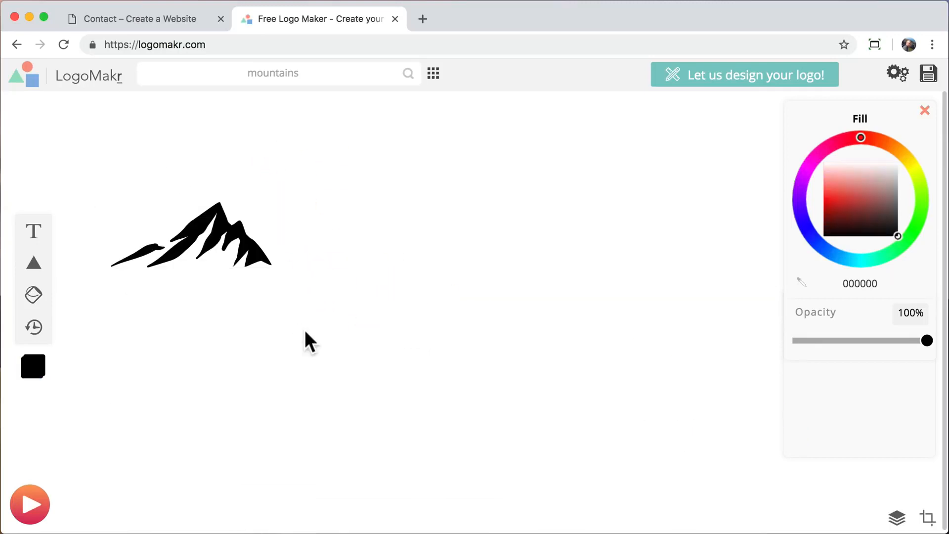
pyautogui.click(33, 237)
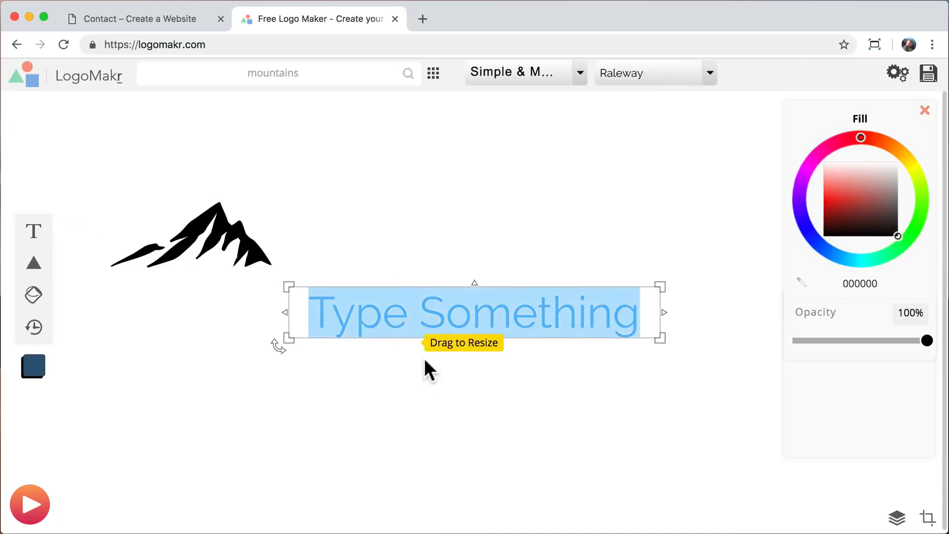
pyautogui.write('The M')
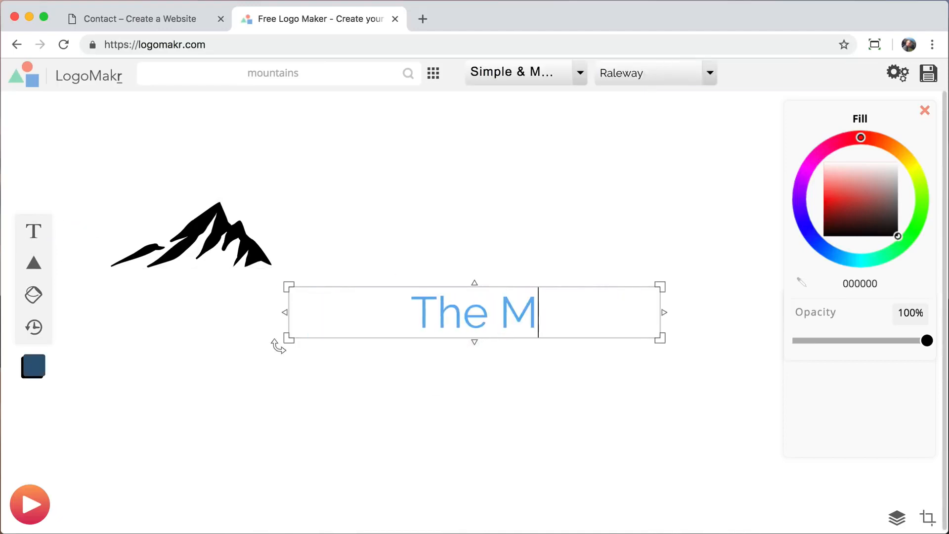
pyautogui.write('ountain')
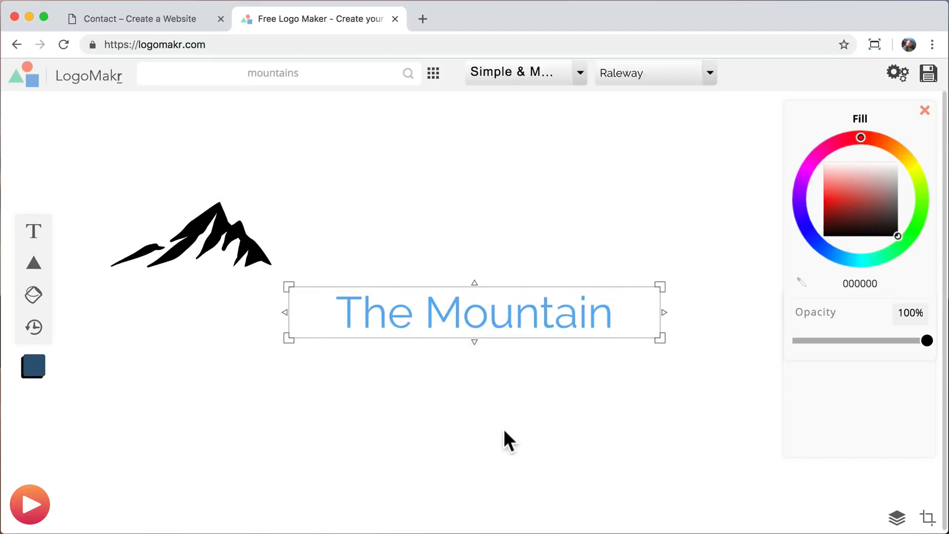
pyautogui.click(504, 440)
pyautogui.click(528, 311)
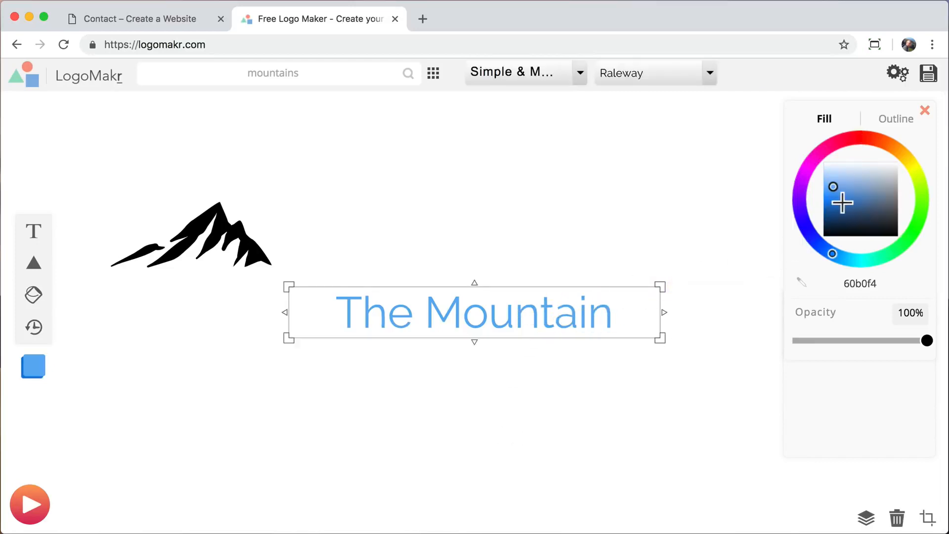
pyautogui.click(897, 235)
pyautogui.moveTo(504, 318); pyautogui.dragTo(505, 261)
# Shrink the mountain graphic and line it up just left of the text.
pyautogui.click(244, 254)
pyautogui.moveTo(272, 265); pyautogui.dragTo(300, 261)
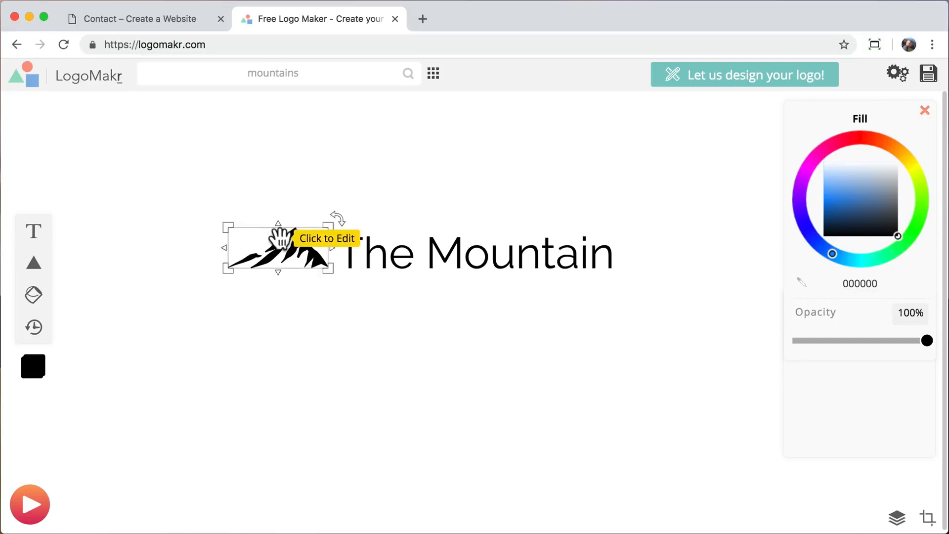
pyautogui.moveTo(228, 269); pyautogui.dragTo(242, 263)
pyautogui.moveTo(294, 242); pyautogui.dragTo(299, 250)
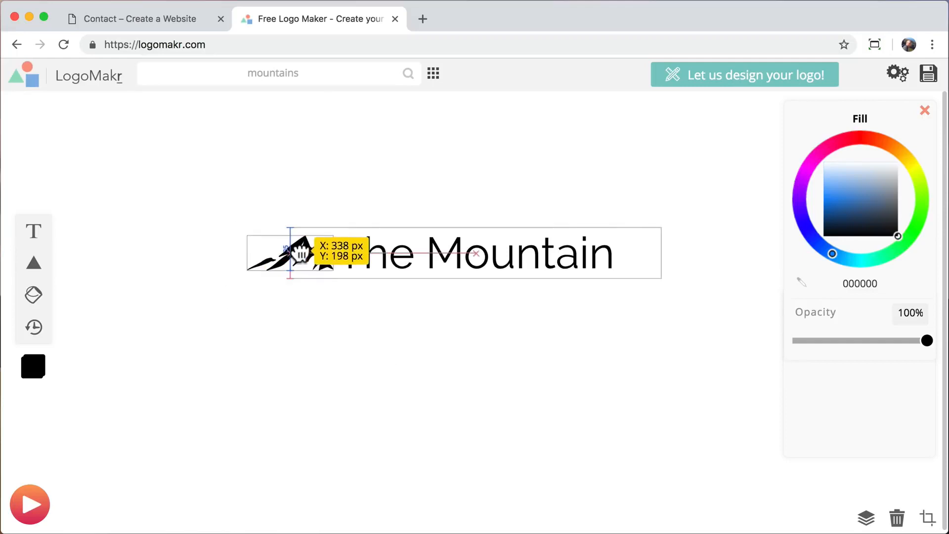
pyautogui.click(504, 352)
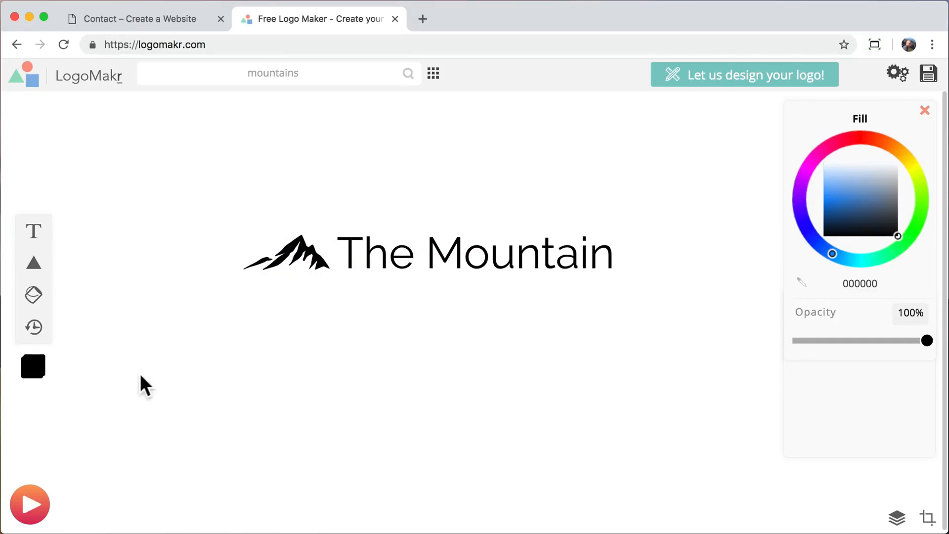
# Add a circle behind the text, stretch it into a wide ellipse, and fill it pale cyan from 00deff.
pyautogui.moveTo(33, 268)
pyautogui.click(68, 242)
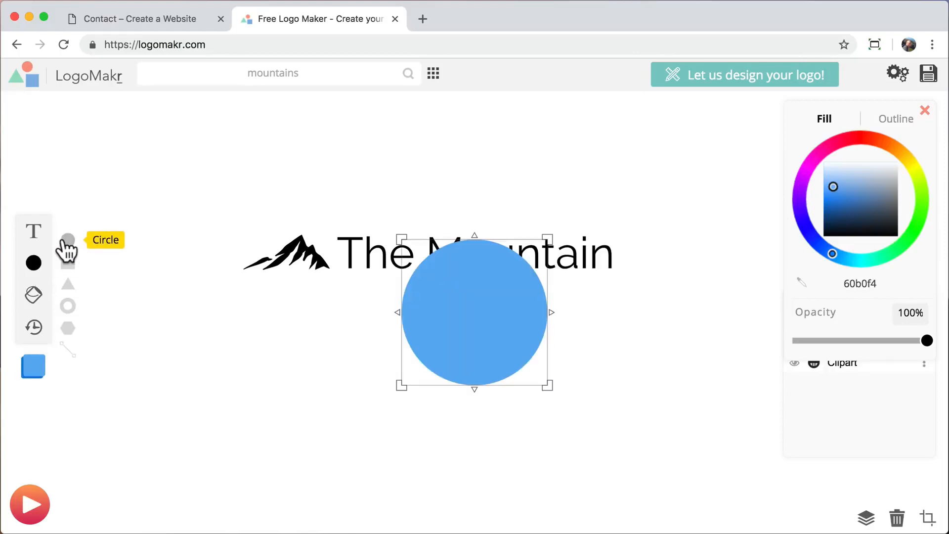
pyautogui.moveTo(463, 310); pyautogui.dragTo(430, 259)
pyautogui.rightClick(434, 227)
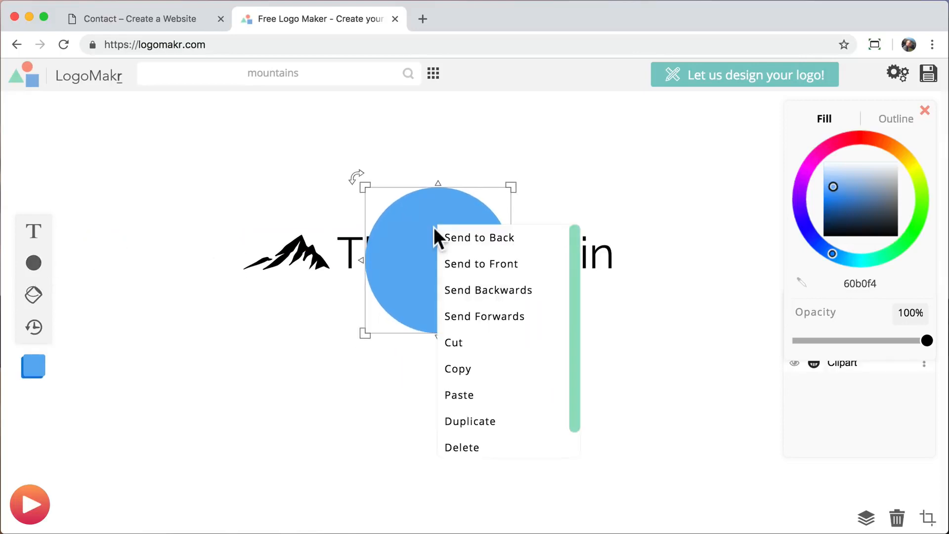
pyautogui.click(472, 238)
pyautogui.moveTo(513, 262); pyautogui.dragTo(665, 274)
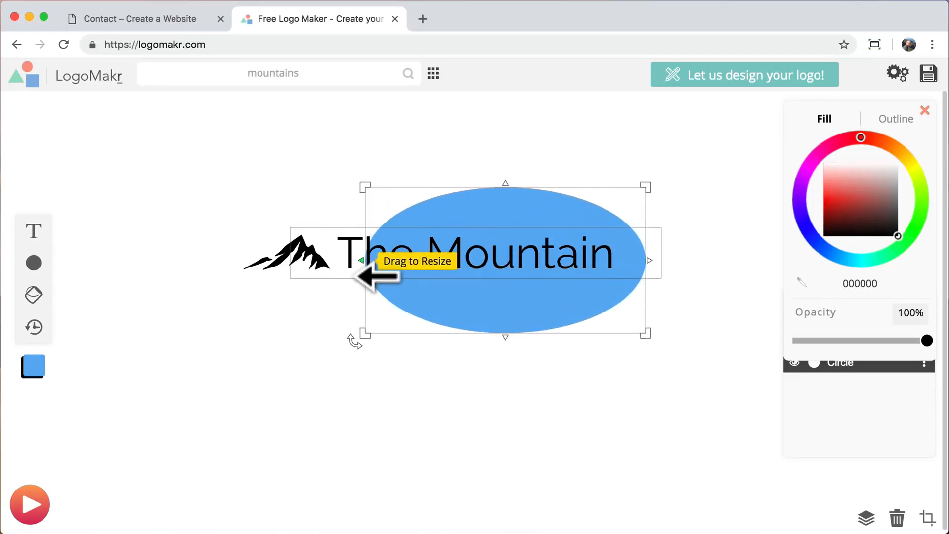
pyautogui.moveTo(371, 271); pyautogui.dragTo(233, 269)
pyautogui.click(886, 197)
pyautogui.click(854, 256)
pyautogui.moveTo(854, 254); pyautogui.dragTo(840, 252)
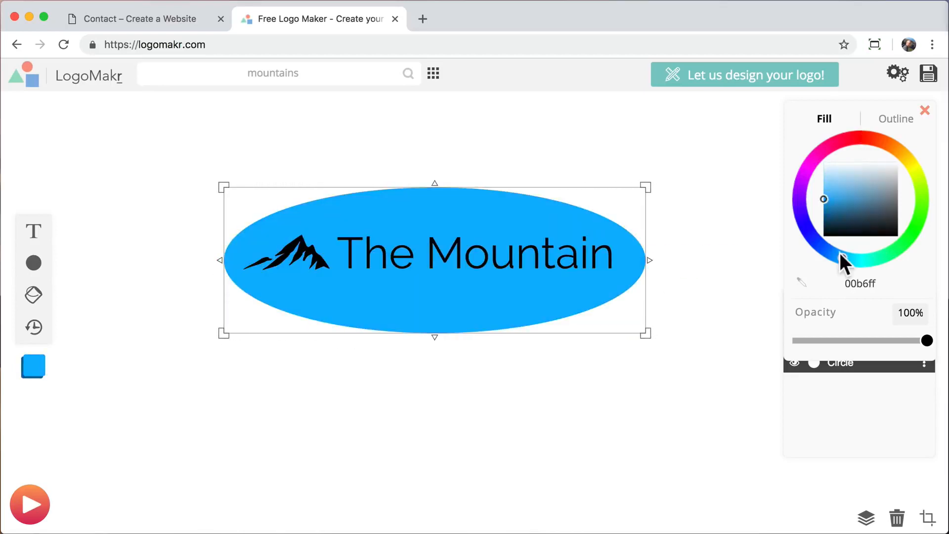
pyautogui.click(852, 257)
pyautogui.moveTo(831, 181); pyautogui.dragTo(834, 167)
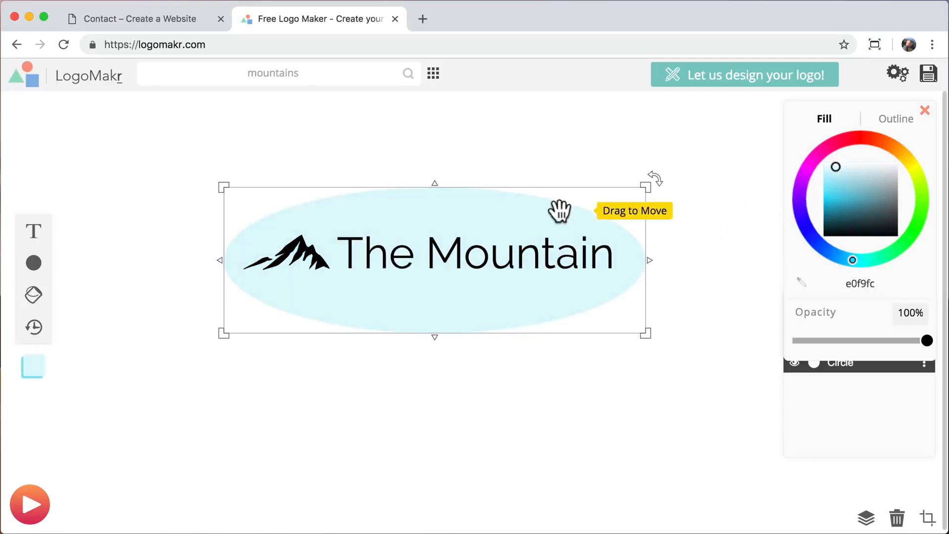
# Delete the ellipse and 'The Mountain' text, then enlarge the mountain graphic.
pyautogui.rightClick(487, 207)
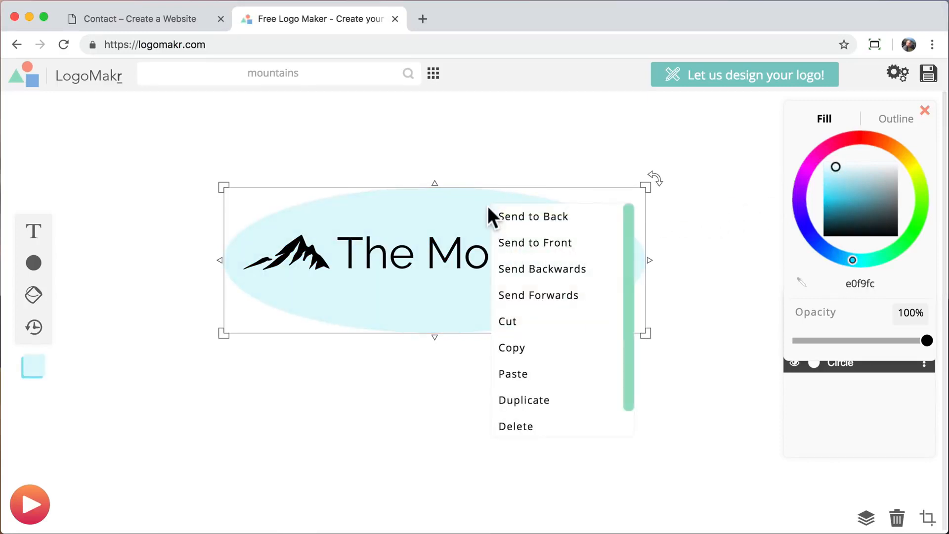
pyautogui.click(529, 426)
pyautogui.click(382, 258)
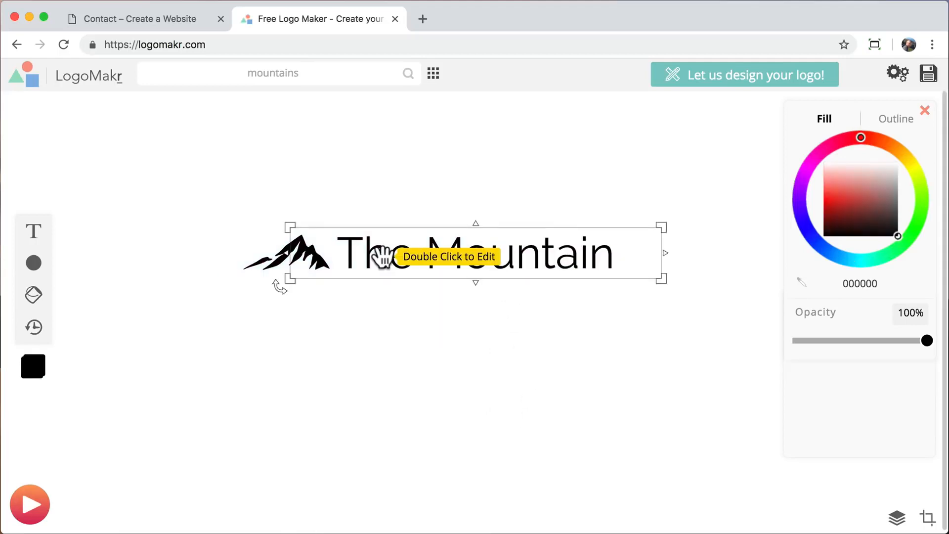
pyautogui.moveTo(382, 258); pyautogui.dragTo(404, 340)
pyautogui.rightClick(405, 341)
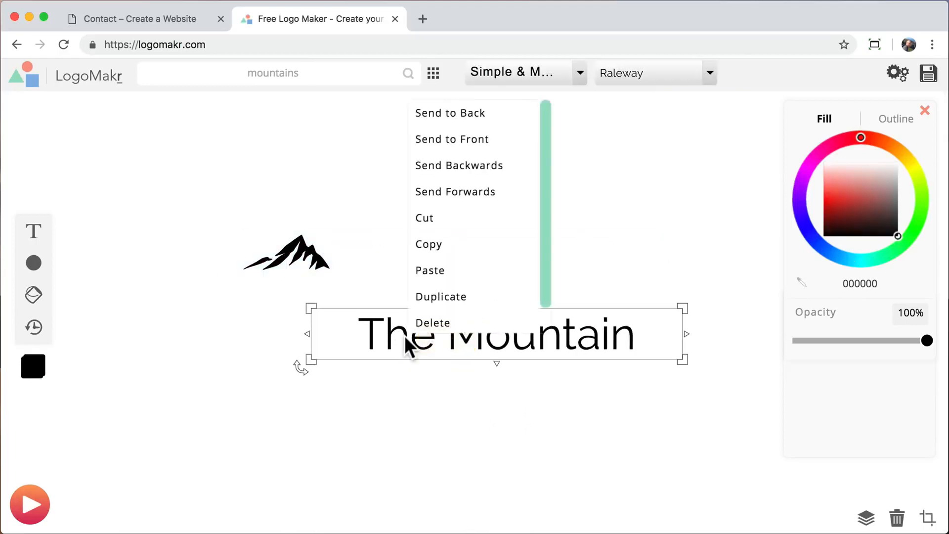
pyautogui.click(441, 335)
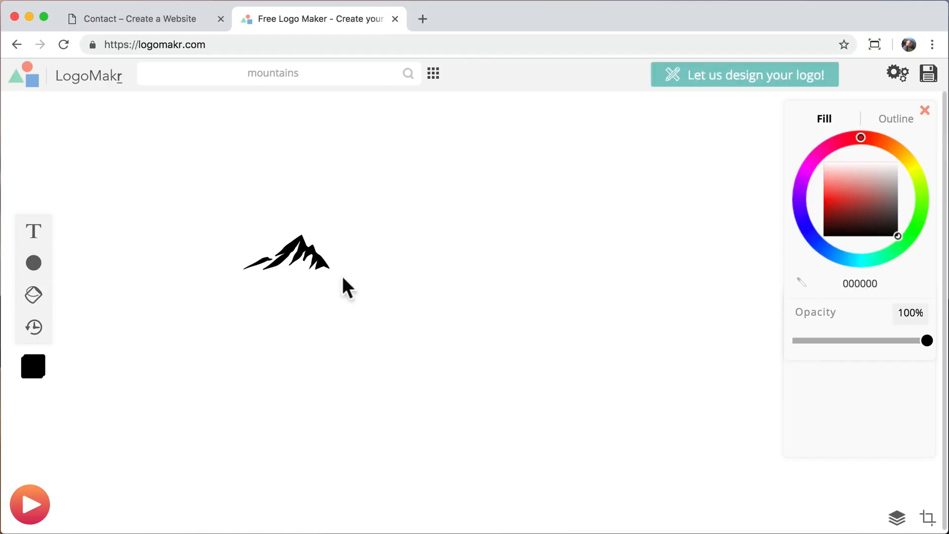
pyautogui.click(328, 268)
pyautogui.moveTo(329, 271); pyautogui.dragTo(669, 420)
# Enlarge the mountain and download the black logo at low resolution as logo-blk.png.
pyautogui.moveTo(544, 350); pyautogui.dragTo(487, 315)
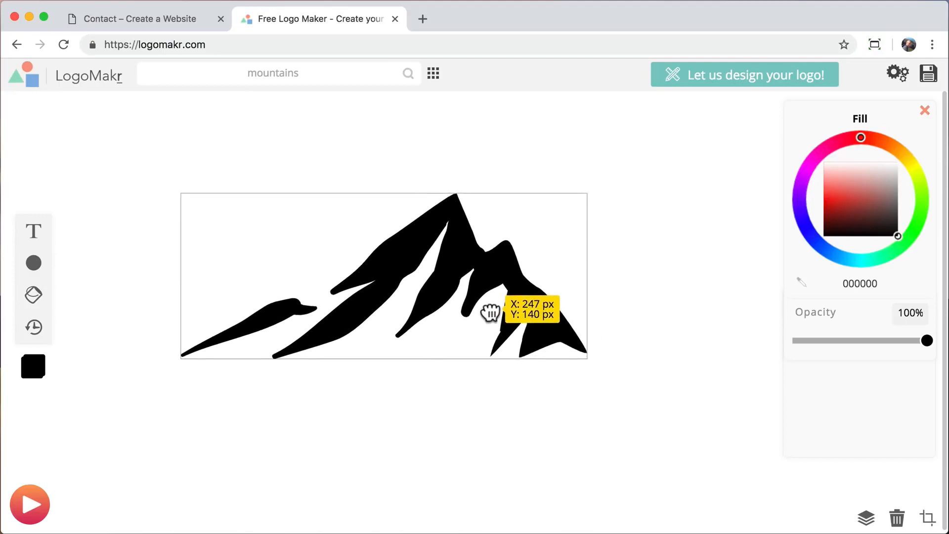
pyautogui.click(667, 297)
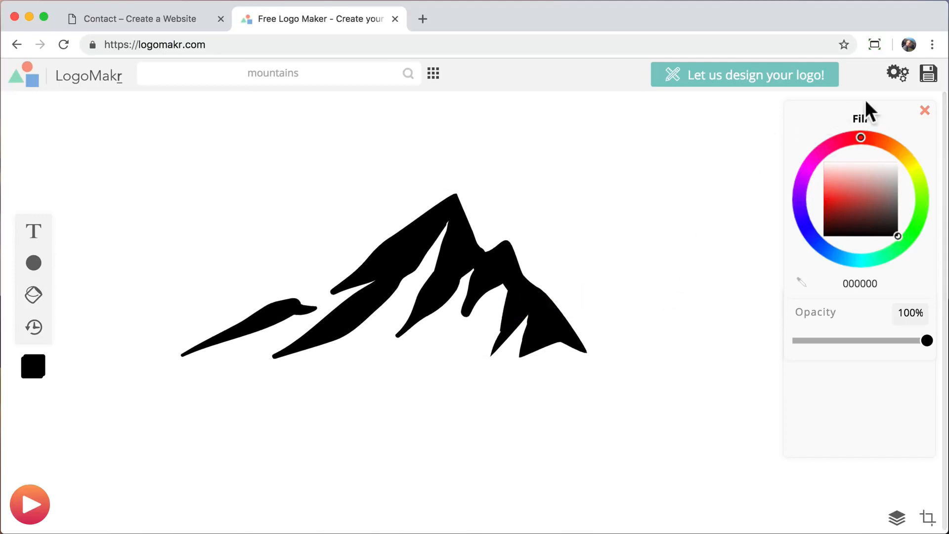
pyautogui.click(929, 73)
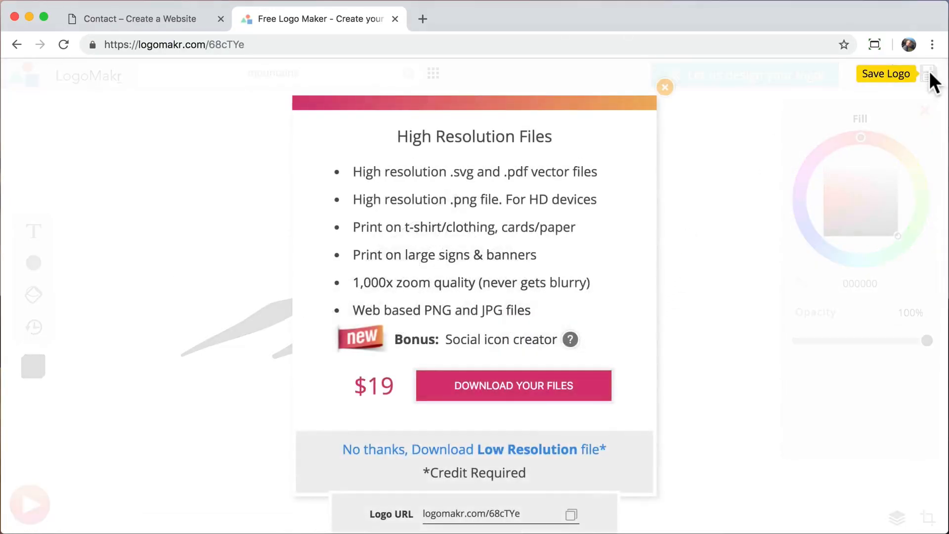
pyautogui.click(509, 452)
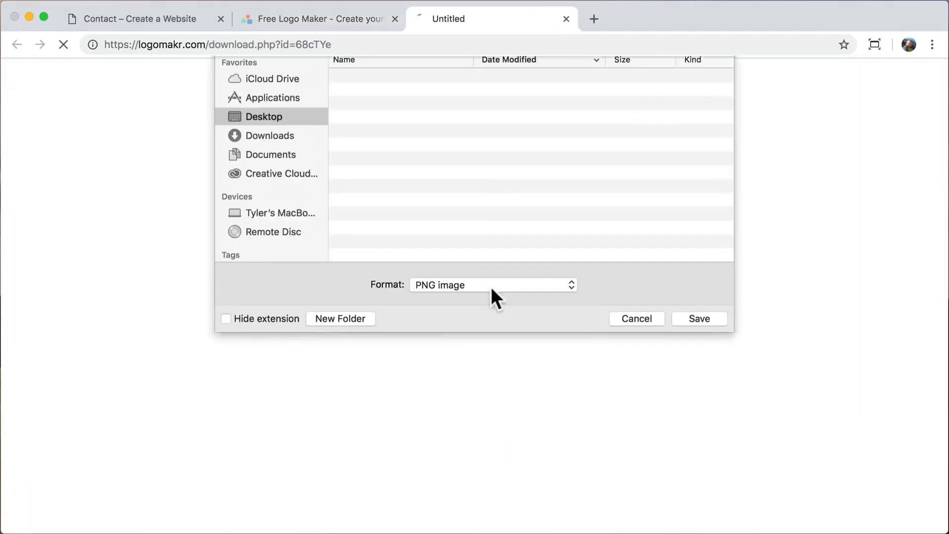
pyautogui.write('logo')
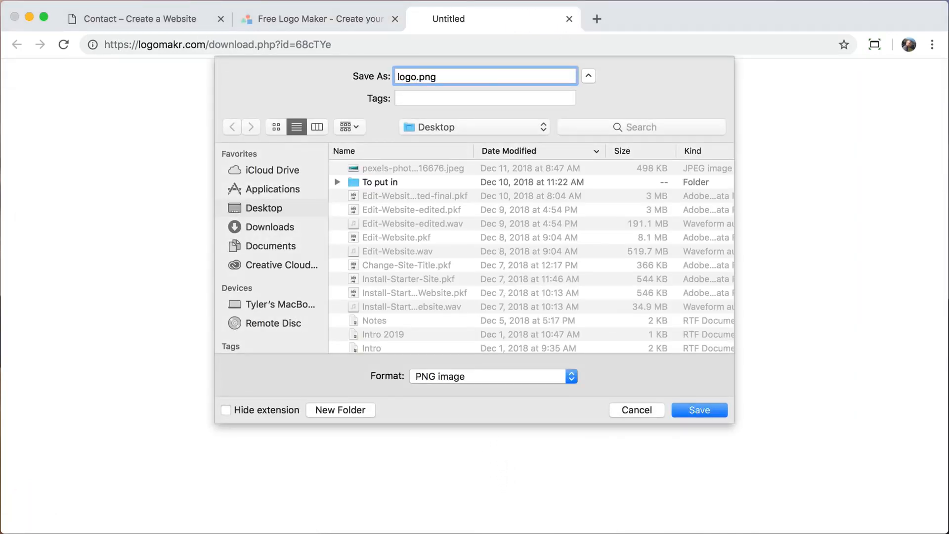
pyautogui.write('-blk')
pyautogui.press('Return')
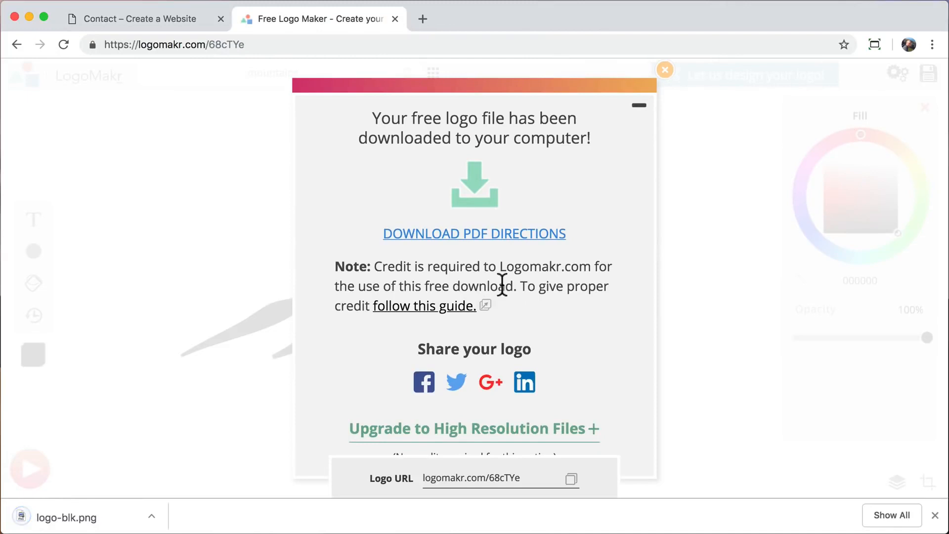
# Recolour the mountain white (ffffff), download it as logo.png, and close LogoMakr.
pyautogui.click(665, 71)
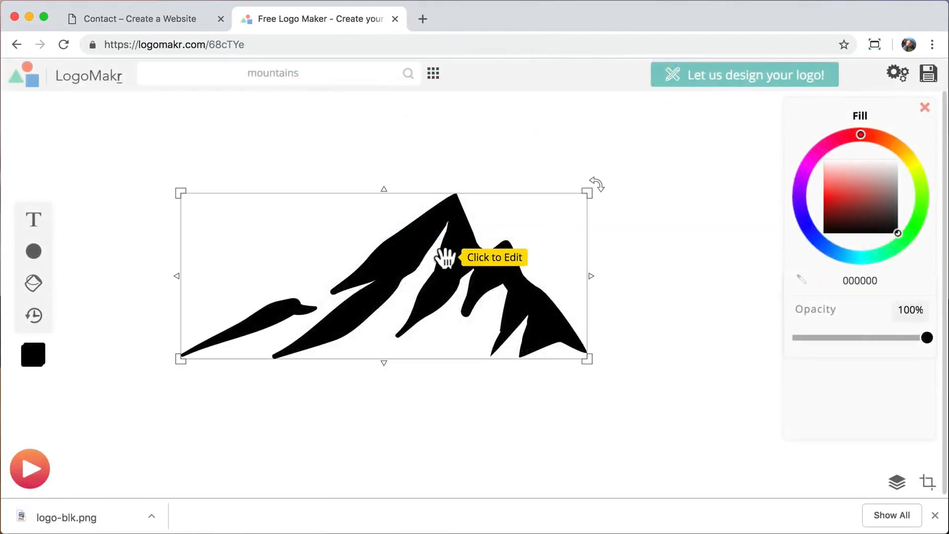
pyautogui.click(445, 257)
pyautogui.moveTo(876, 197); pyautogui.dragTo(916, 133)
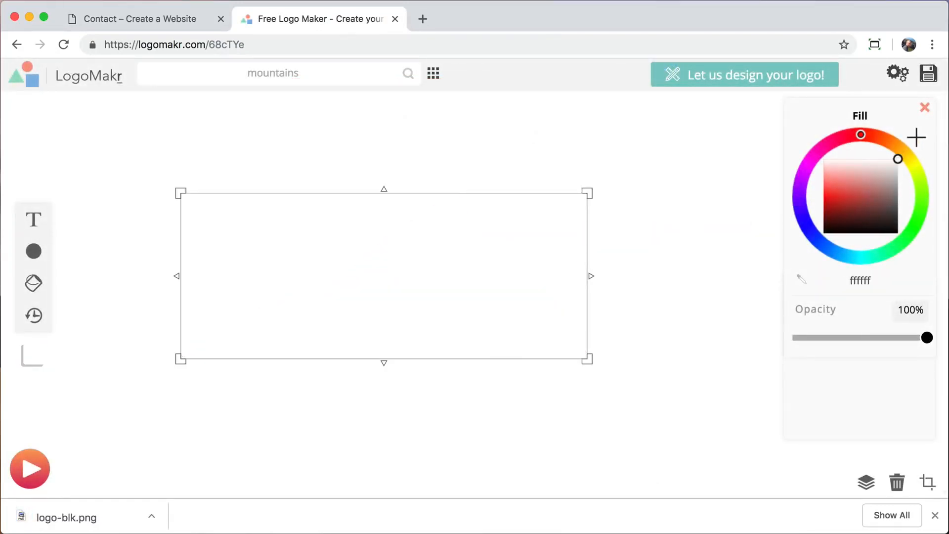
pyautogui.click(719, 260)
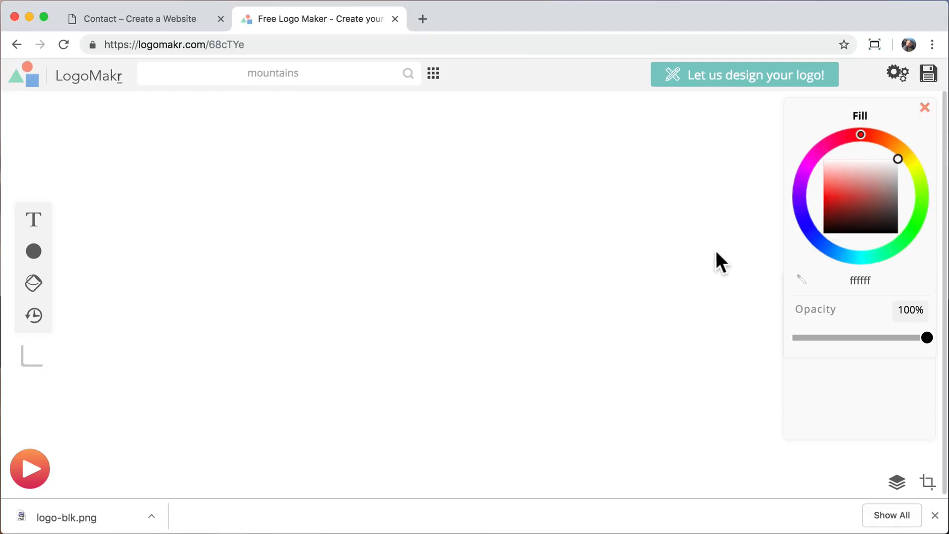
pyautogui.click(928, 74)
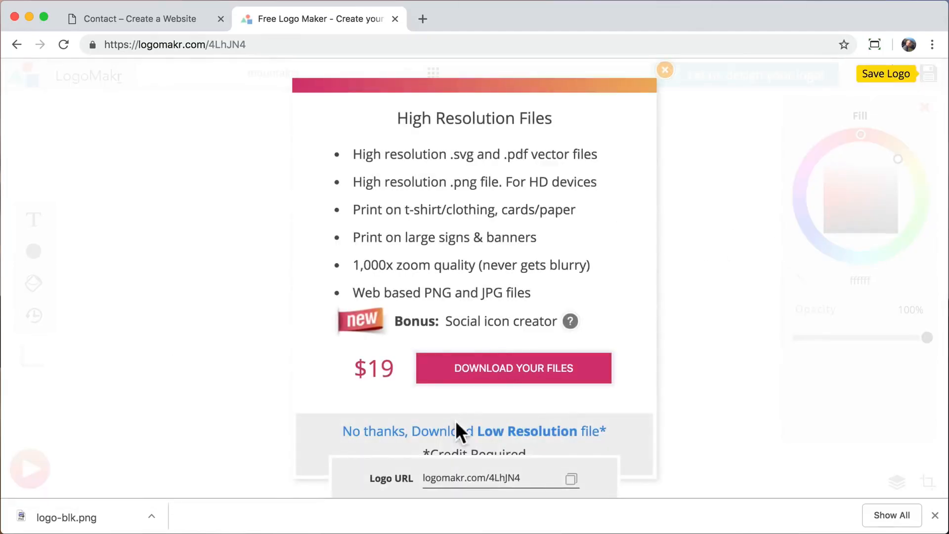
pyautogui.click(455, 429)
pyautogui.write('logo')
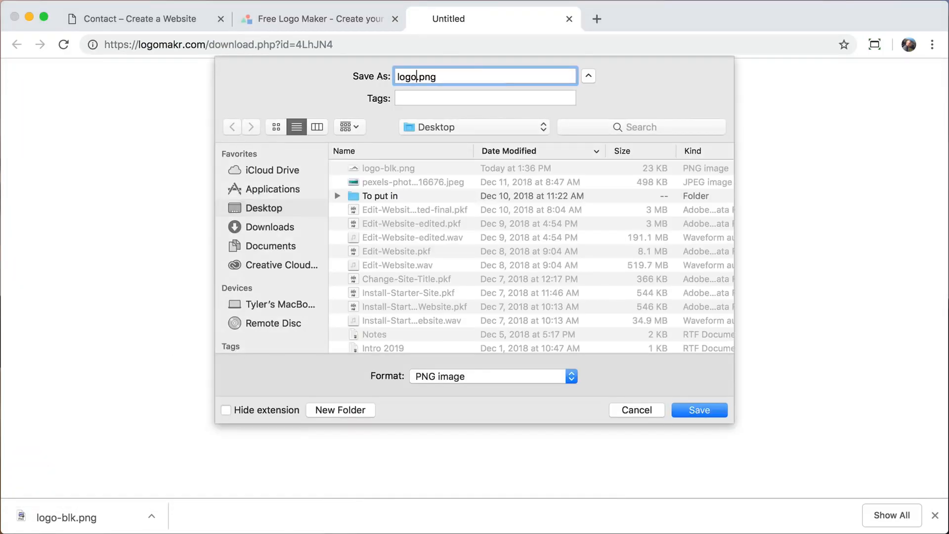
pyautogui.press('Return')
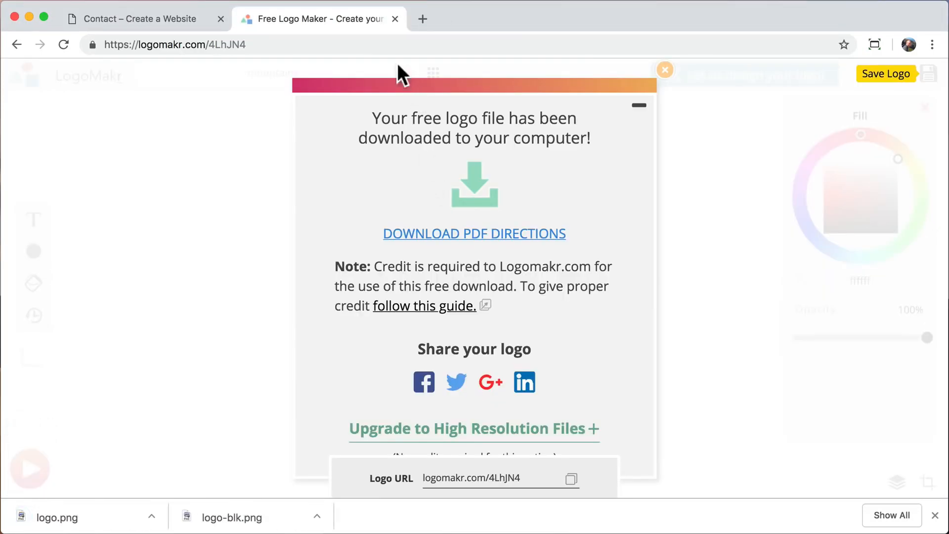
pyautogui.click(395, 19)
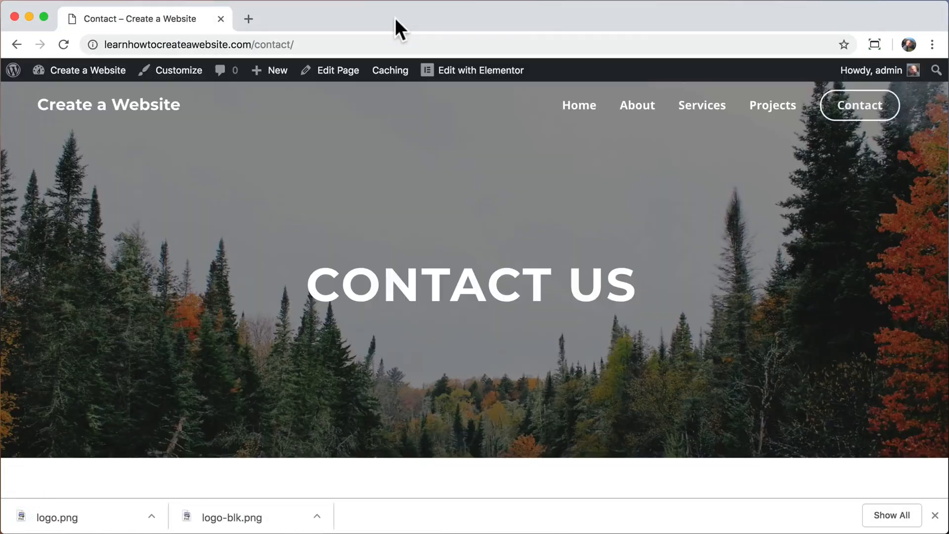
# From the home page, go to Customizer Layout > Header > Site Identity.
pyautogui.click(934, 515)
pyautogui.click(152, 111)
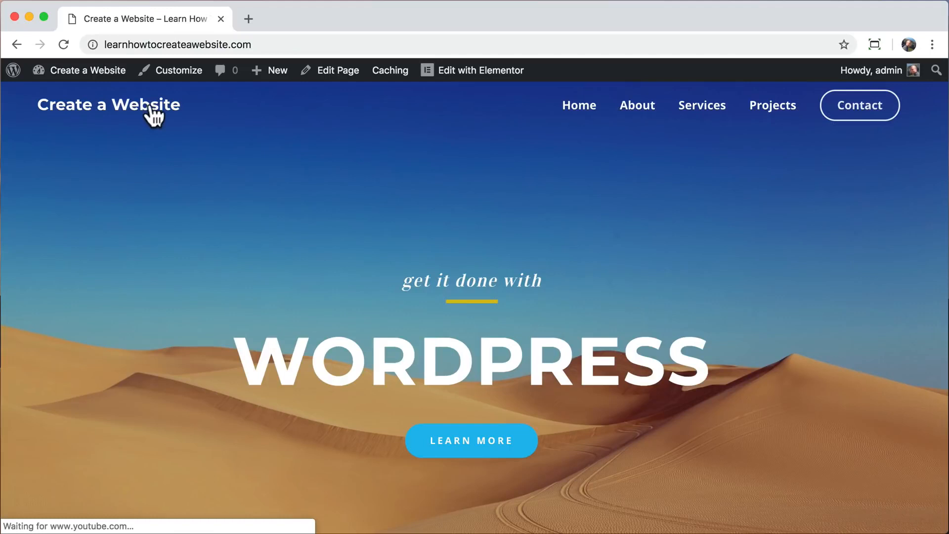
pyautogui.click(181, 72)
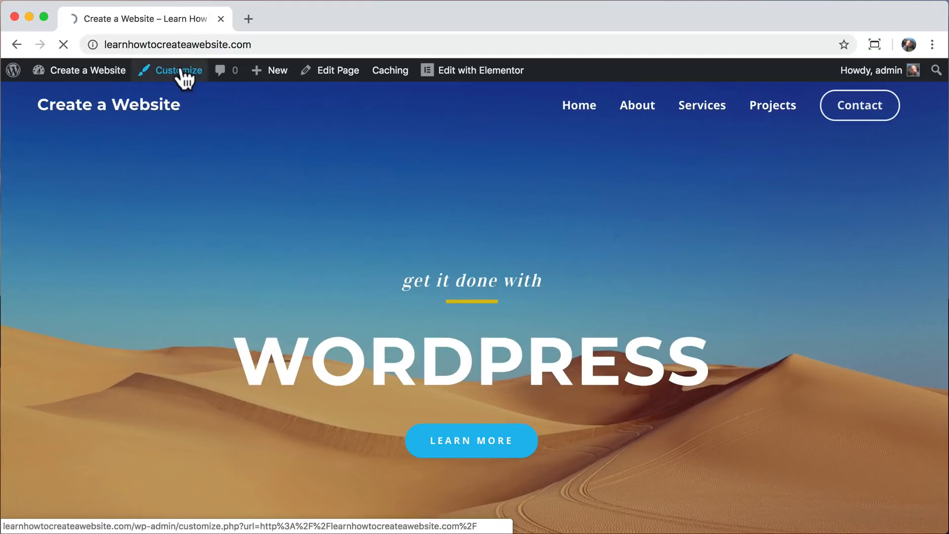
pyautogui.click(131, 269)
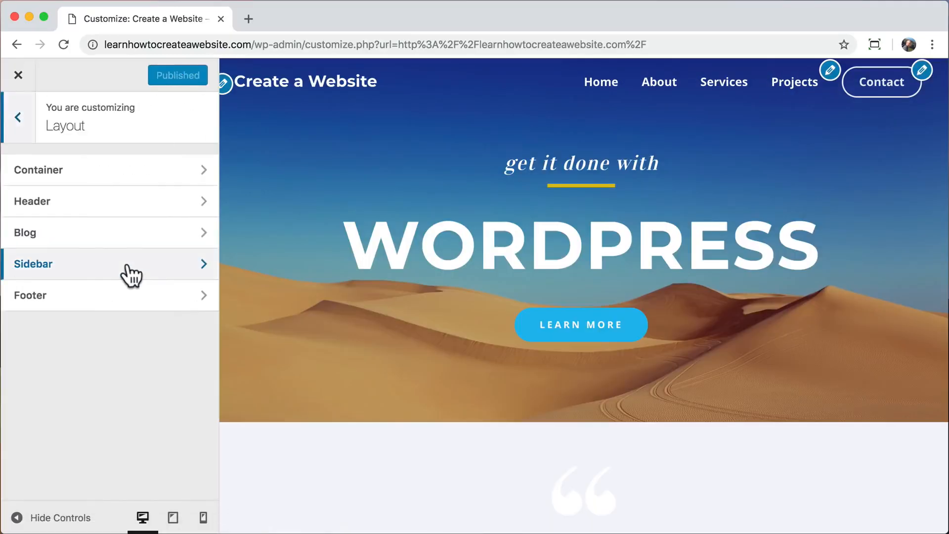
pyautogui.click(132, 213)
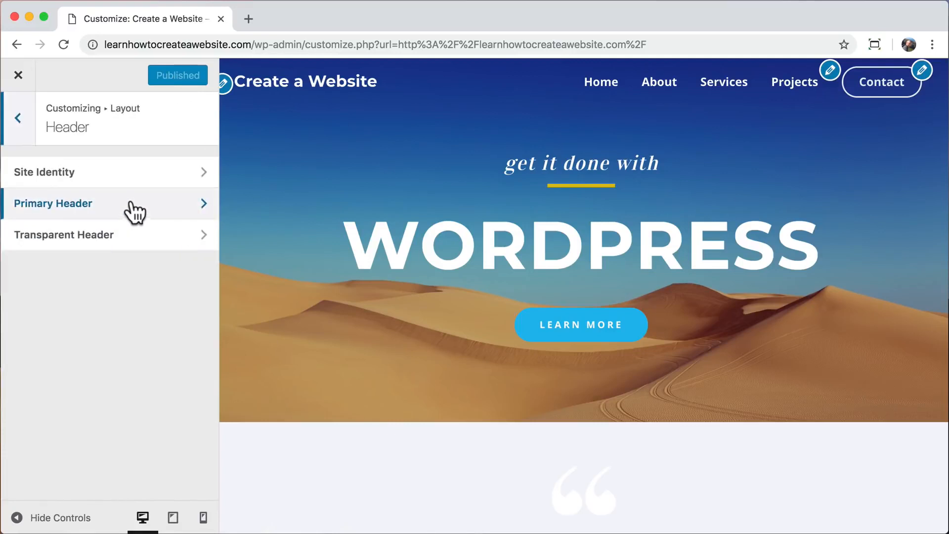
pyautogui.click(140, 172)
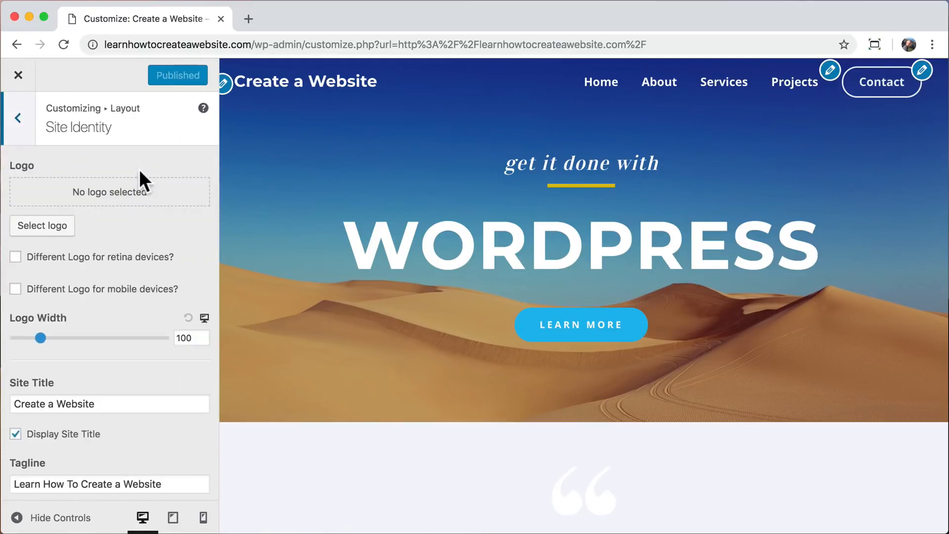
# Upload logo-blk.png and set it as the site logo without cropping.
pyautogui.click(55, 227)
pyautogui.click(70, 138)
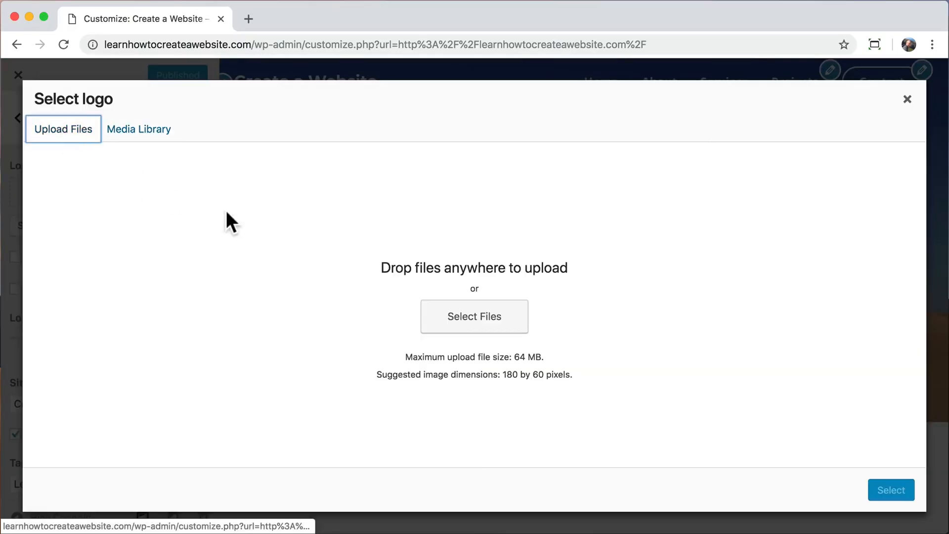
pyautogui.click(460, 324)
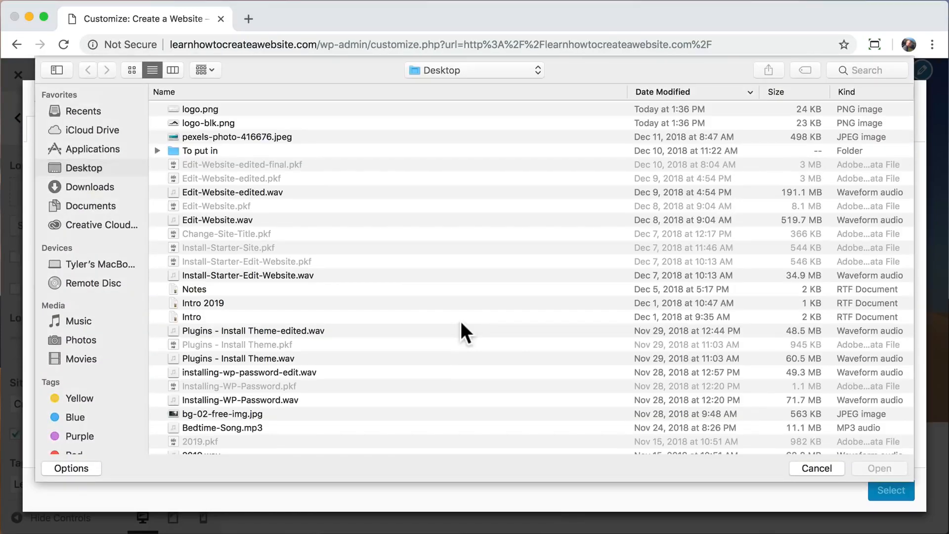
pyautogui.click(233, 123)
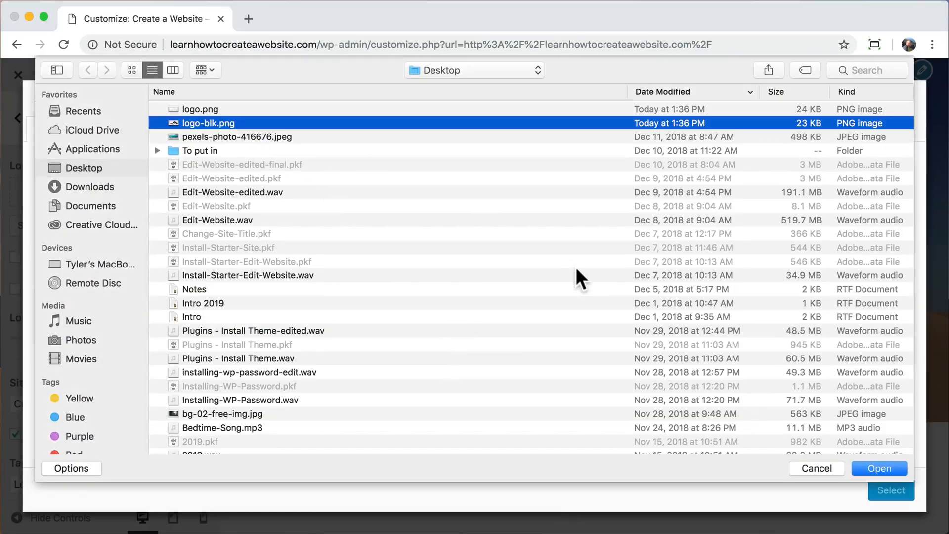
pyautogui.click(870, 466)
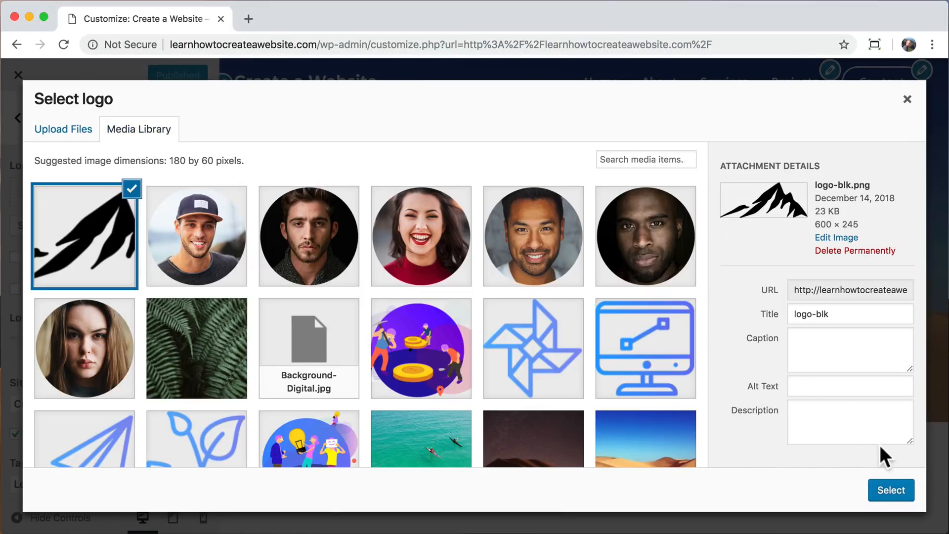
pyautogui.click(890, 492)
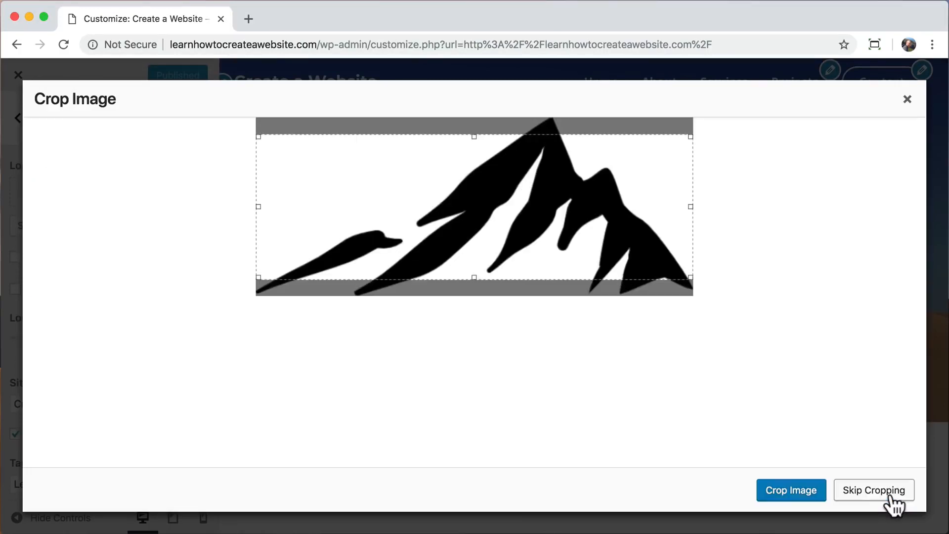
pyautogui.click(864, 487)
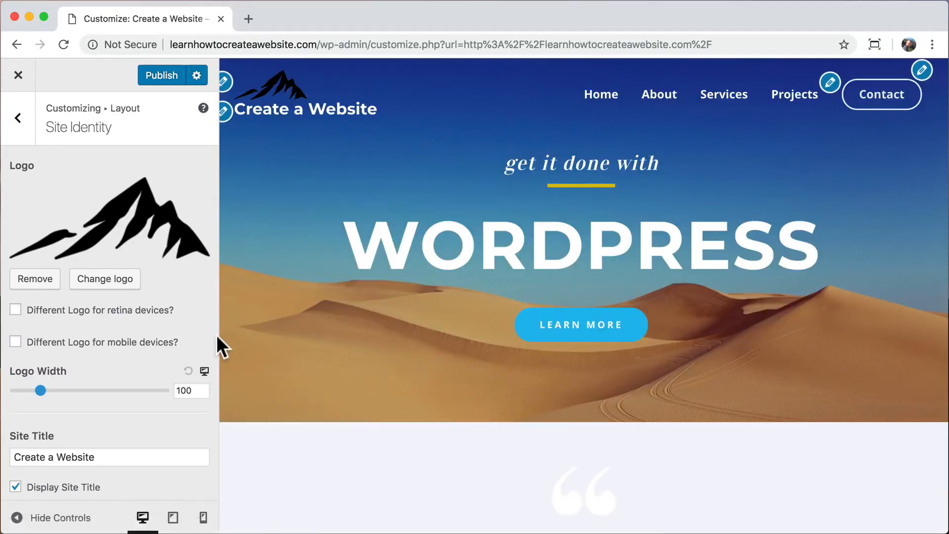
# Enable Inline Logo & Site Title and set Logo Width to 75.
pyautogui.scroll(-2, 131, 335)
pyautogui.scroll(2, 131, 334)
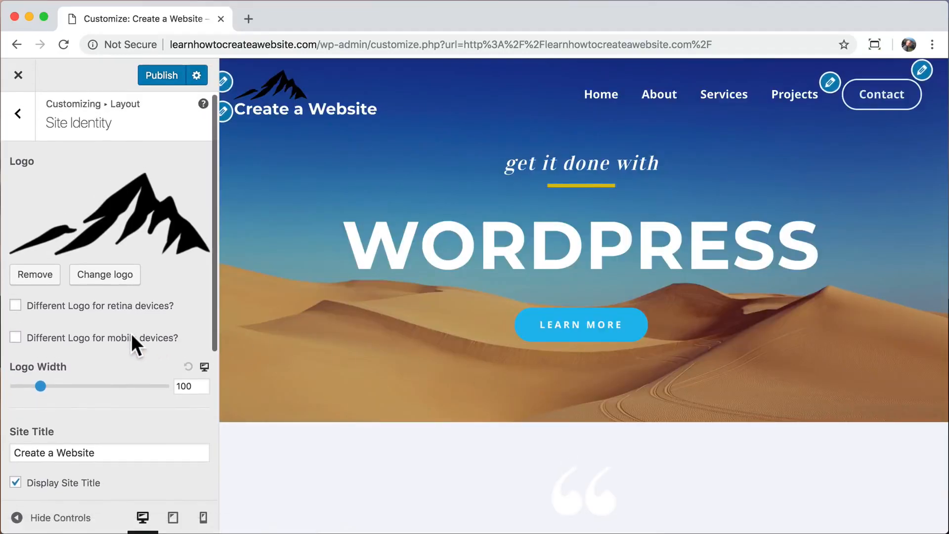
pyautogui.scroll(-5, 131, 335)
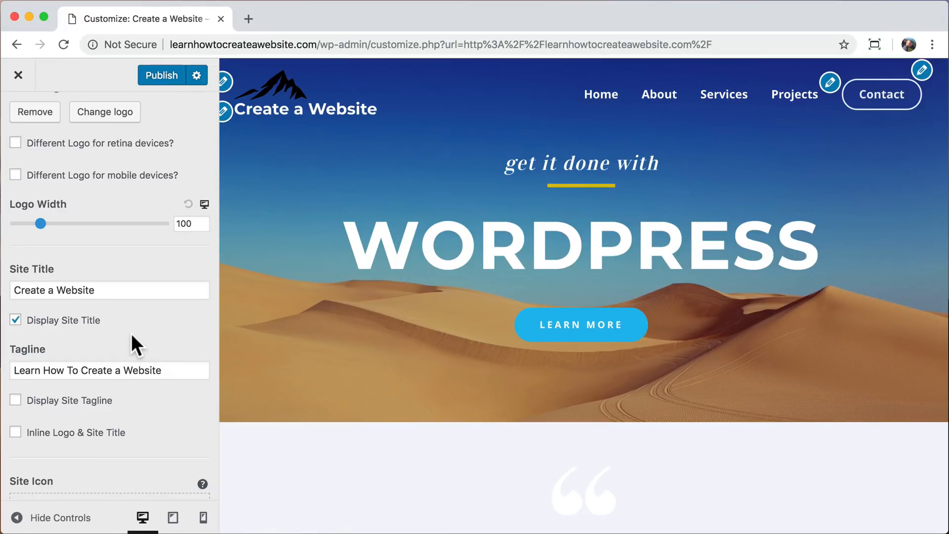
pyautogui.click(16, 432)
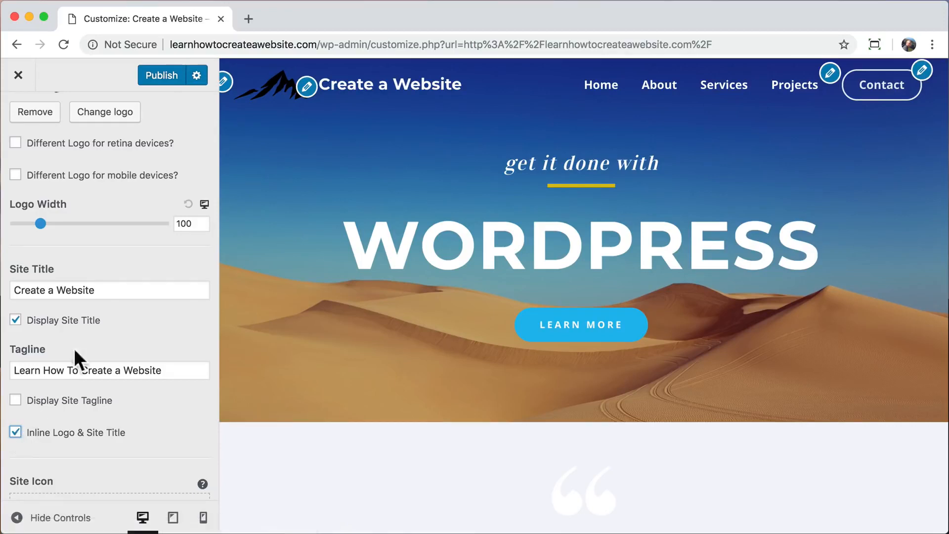
pyautogui.doubleClick(185, 223)
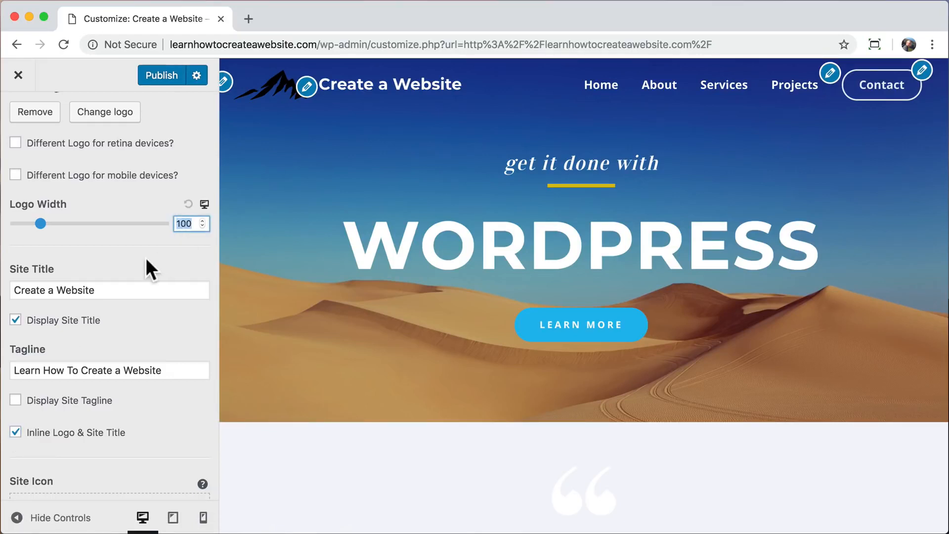
pyautogui.write('75')
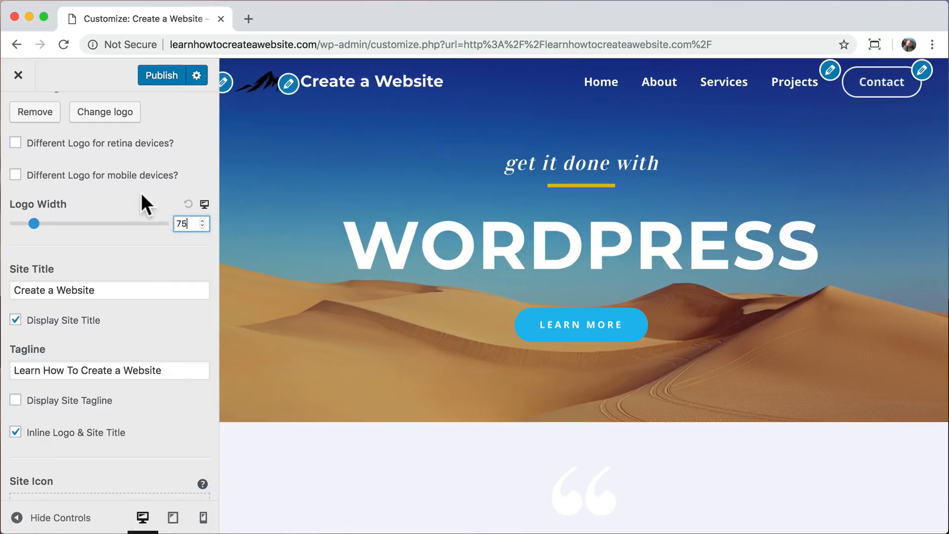
pyautogui.scroll(5, 142, 200)
pyautogui.click(18, 121)
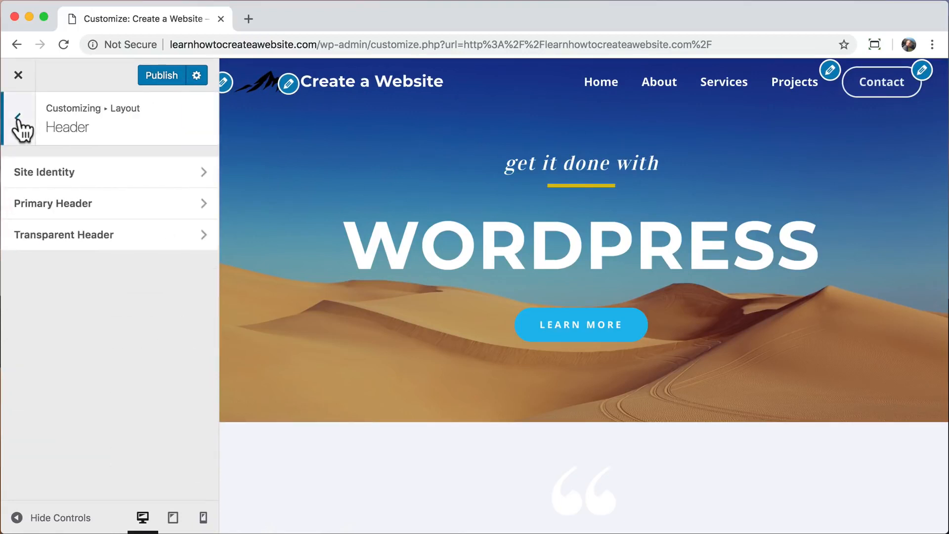
# Use a different transparent header logo and upload logo.png for it.
pyautogui.click(152, 235)
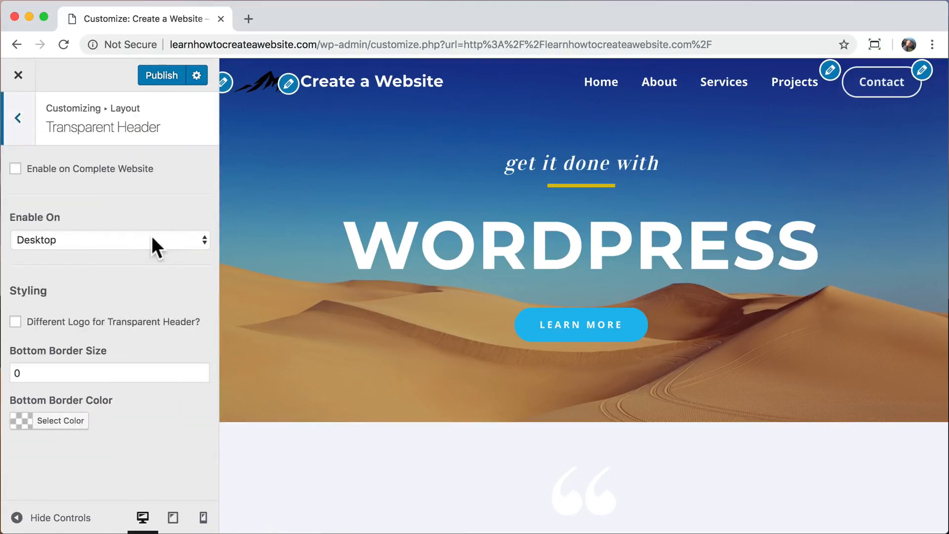
pyautogui.click(22, 321)
pyautogui.scroll(-2, 57, 386)
pyautogui.click(57, 379)
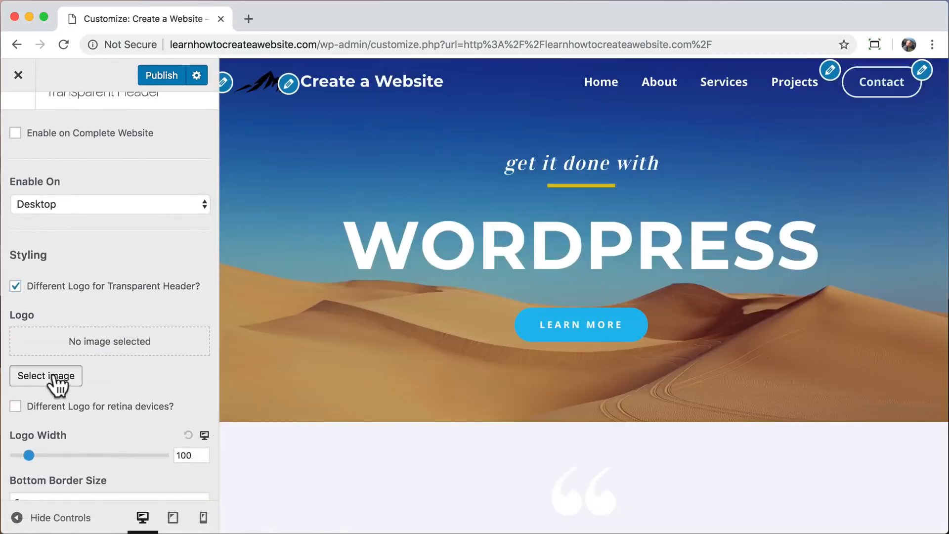
pyautogui.click(64, 129)
pyautogui.click(441, 321)
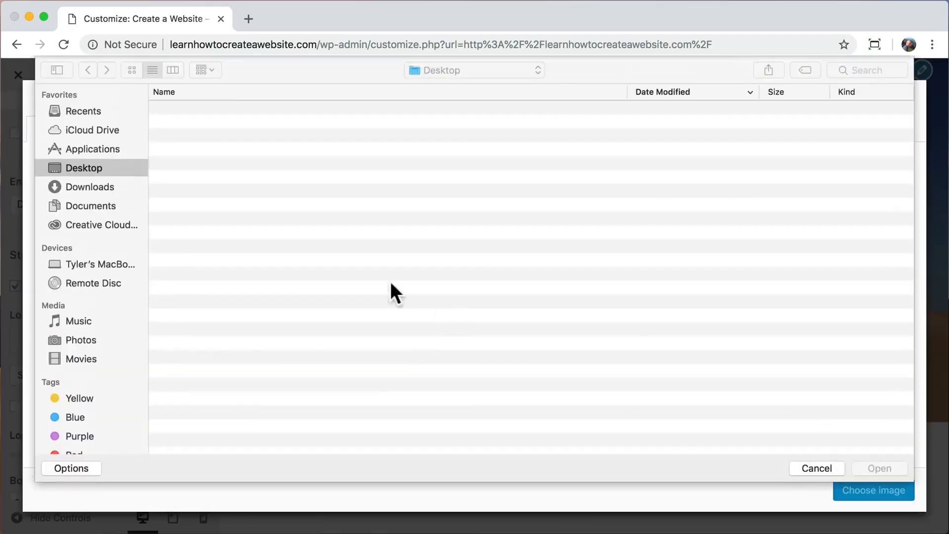
pyautogui.click(254, 111)
pyautogui.click(880, 467)
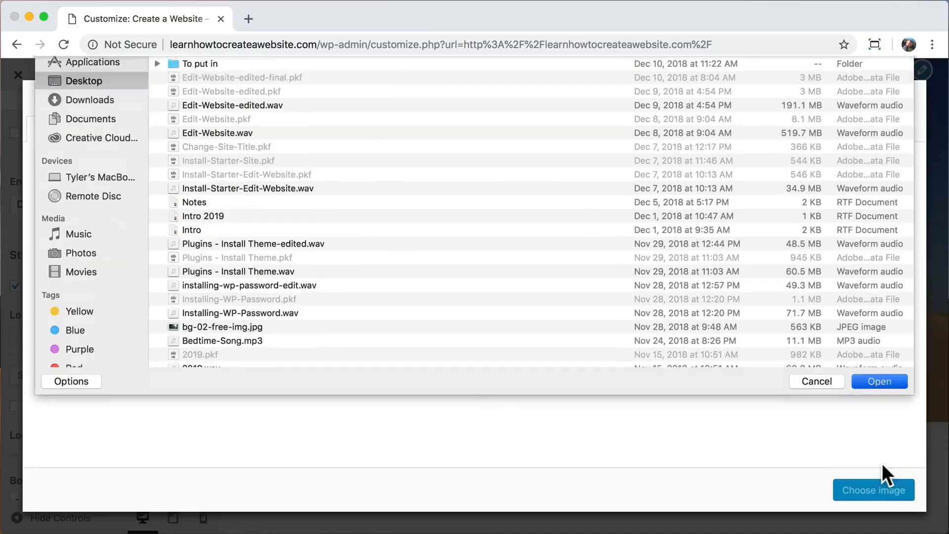
pyautogui.click(868, 495)
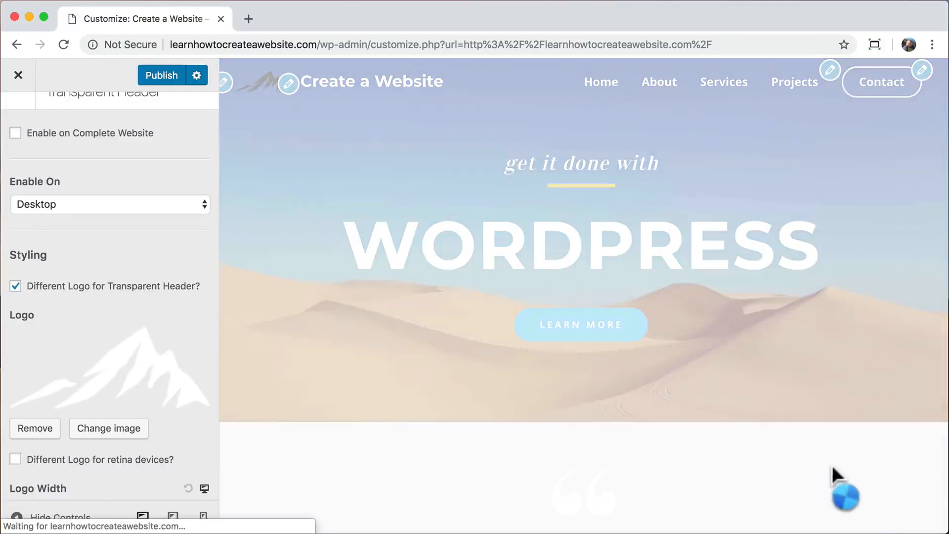
# Set the transparent header logo width to 75 and publish.
pyautogui.scroll(-5, 150, 403)
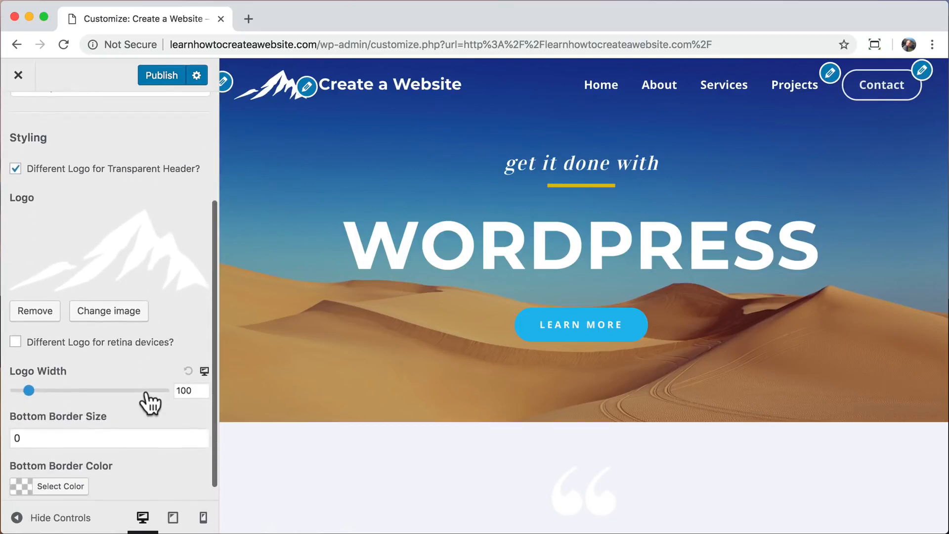
pyautogui.doubleClick(185, 391)
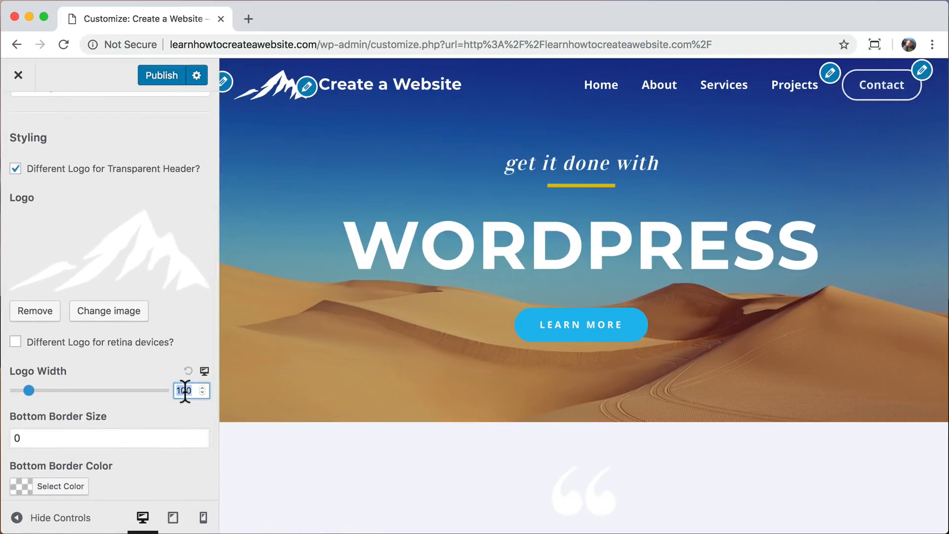
pyautogui.write('75')
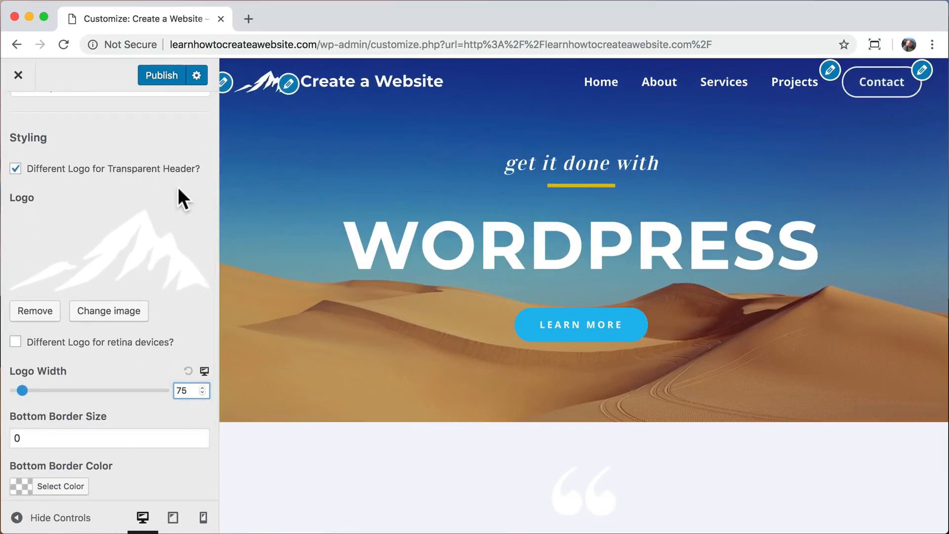
pyautogui.click(164, 75)
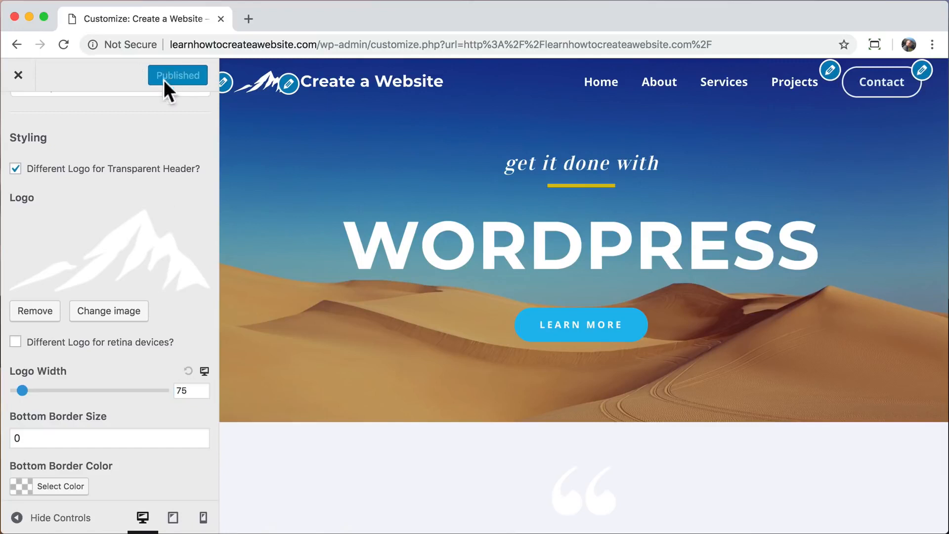
# Close the Customizer and check the live home page at mobile and desktop widths, down to the footer.
pyautogui.click(19, 75)
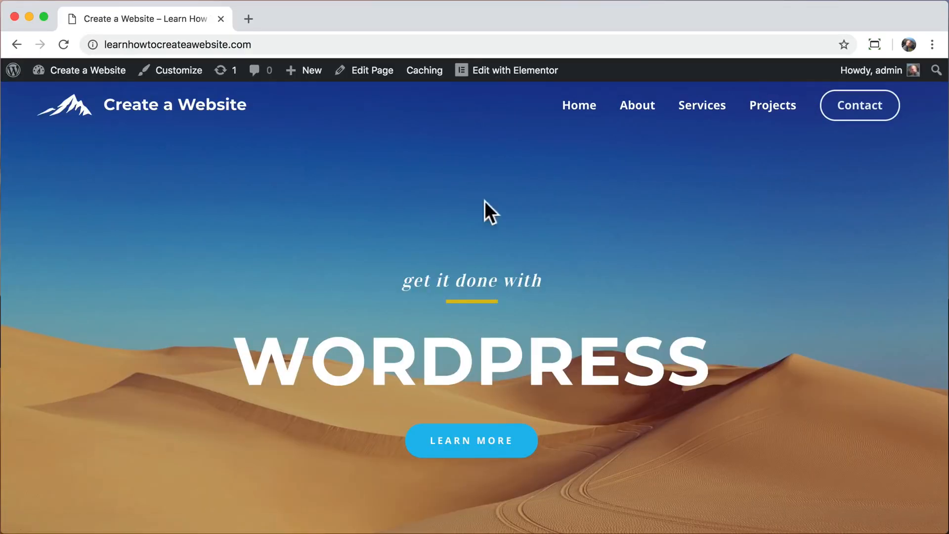
pyautogui.moveTo(946, 202); pyautogui.dragTo(97, 251)
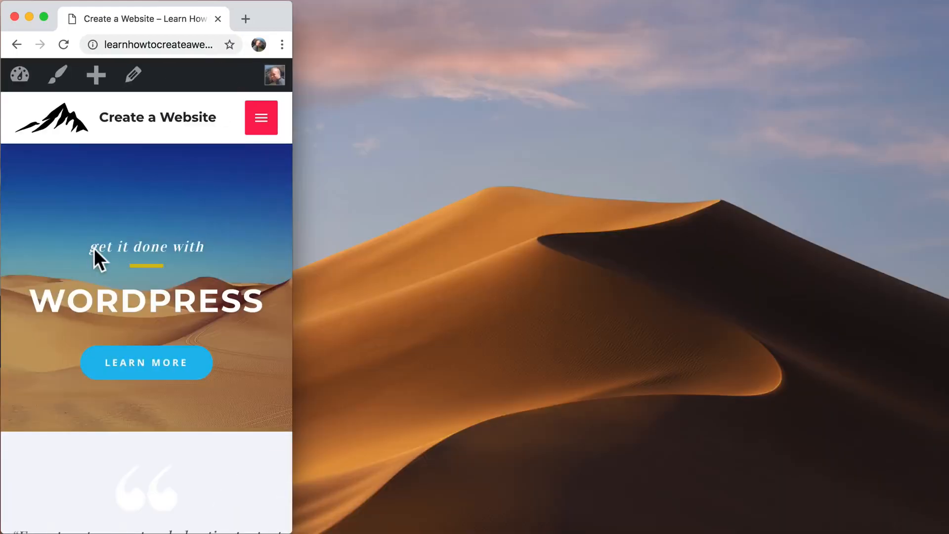
pyautogui.moveTo(292, 239); pyautogui.dragTo(947, 252)
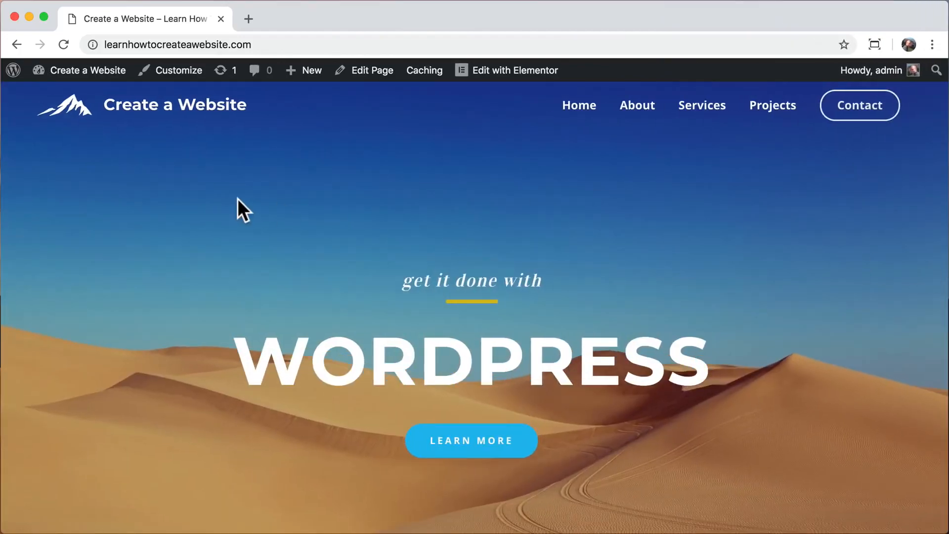
pyautogui.scroll(-20, 237, 199)
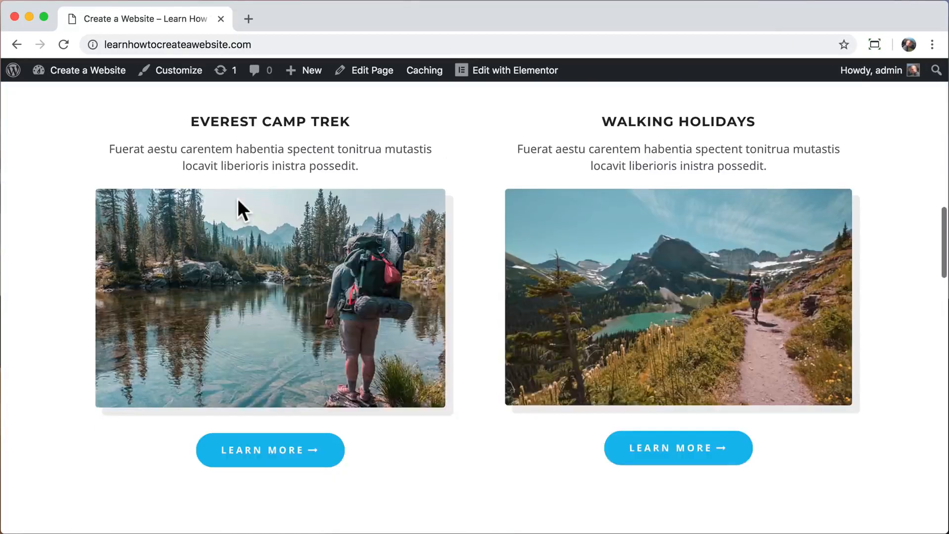
pyautogui.scroll(-8, 237, 198)
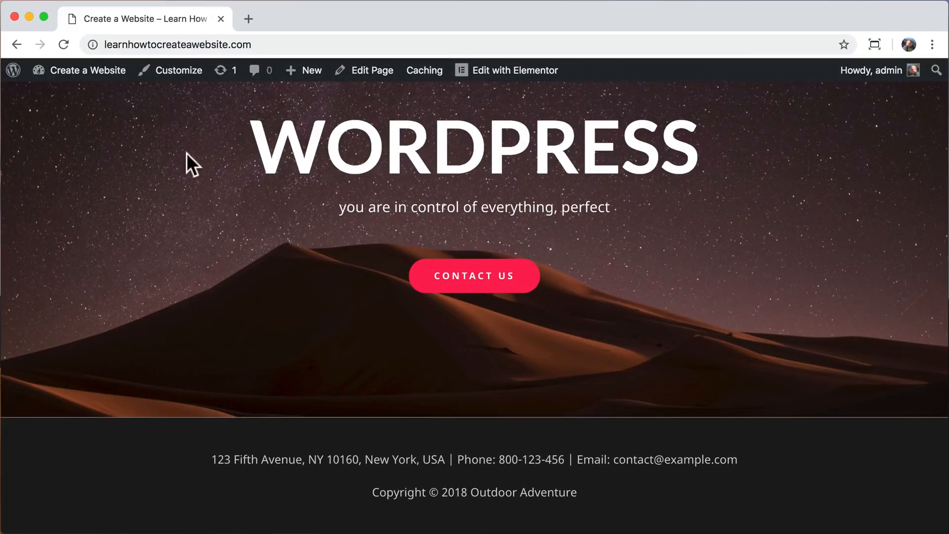
# Open Layout > Footer > Footer Bar and keep the centered stacked layout.
pyautogui.click(179, 71)
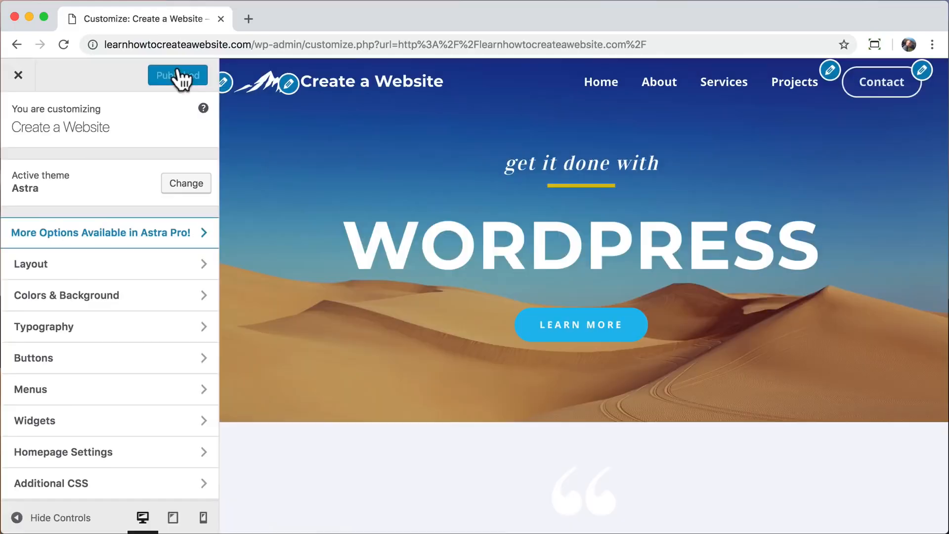
pyautogui.click(191, 271)
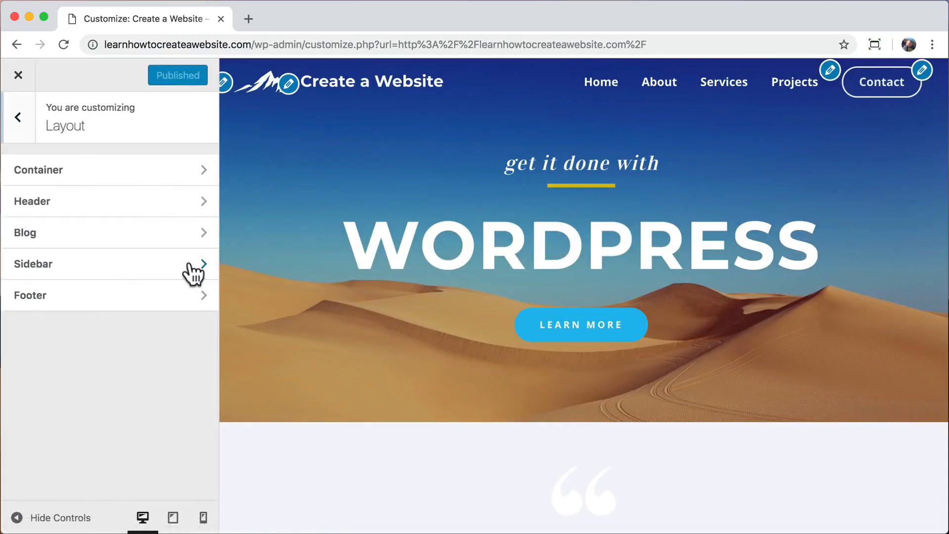
pyautogui.click(168, 311)
pyautogui.click(144, 207)
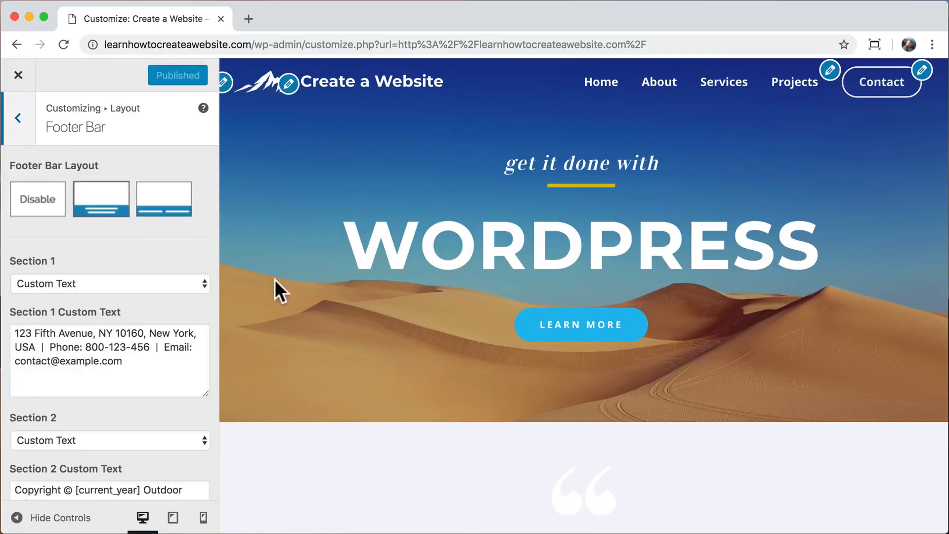
pyautogui.scroll(-20, 275, 280)
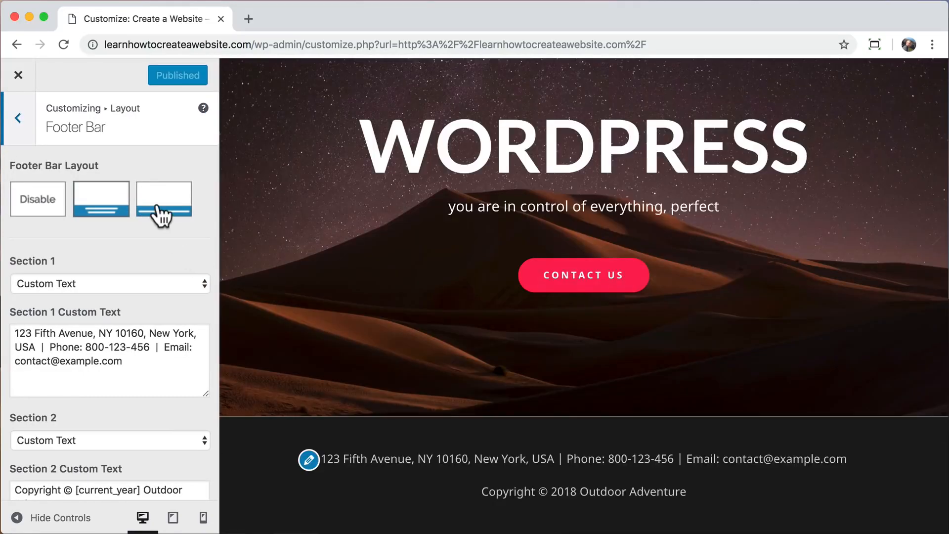
pyautogui.click(161, 215)
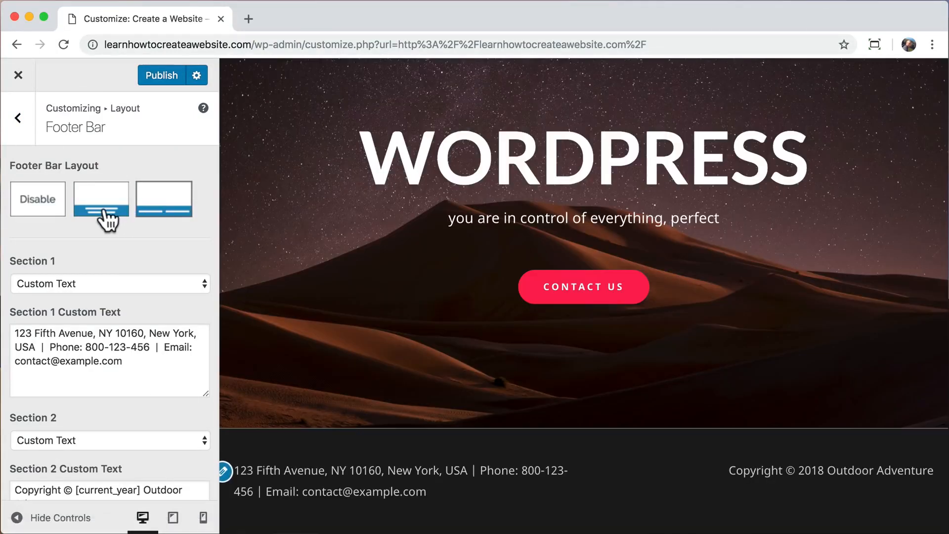
pyautogui.click(103, 210)
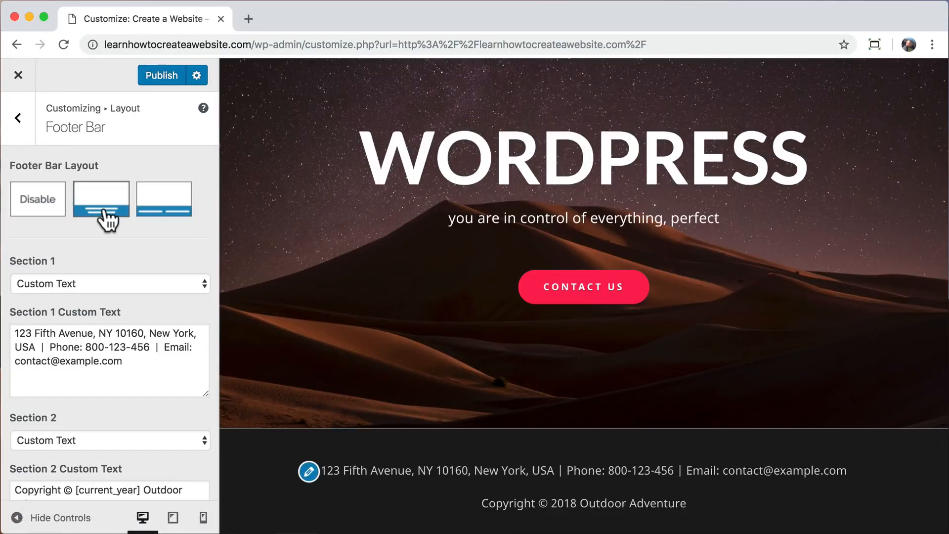
# Copy Section 1's contact text into Section 2 ahead of the copyright, followed by ' |'.
pyautogui.scroll(-3, 110, 250)
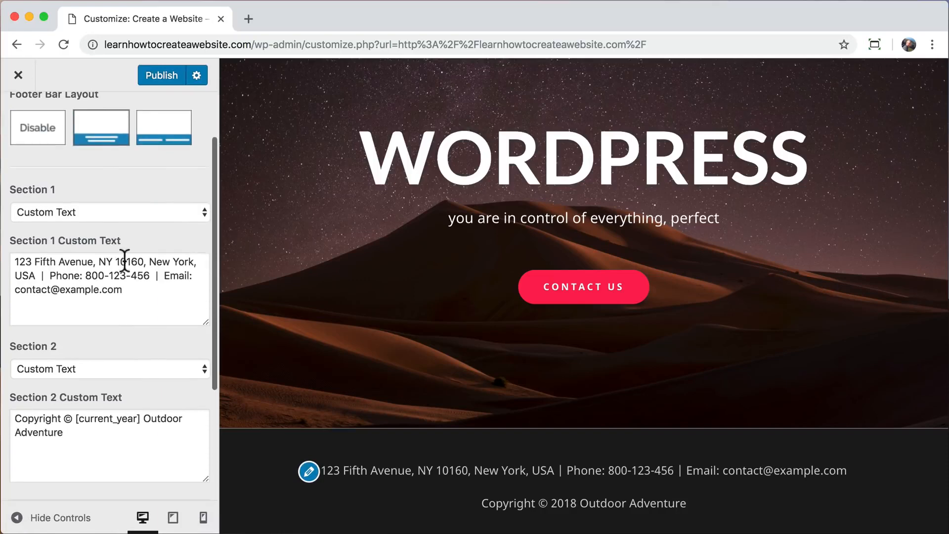
pyautogui.moveTo(124, 290); pyautogui.dragTo(10, 260)
pyautogui.rightClick(75, 263)
pyautogui.click(124, 366)
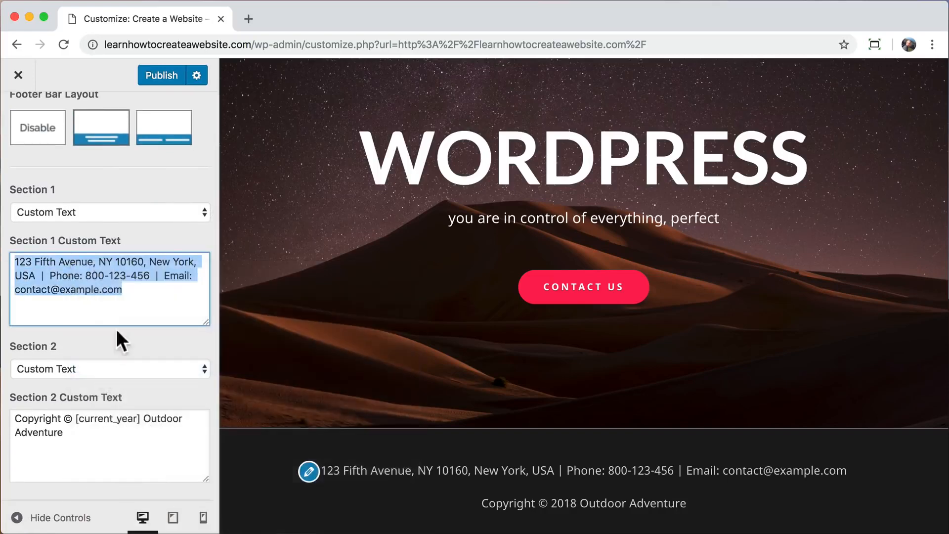
pyautogui.click(14, 421)
pyautogui.rightClick(14, 422)
pyautogui.click(50, 498)
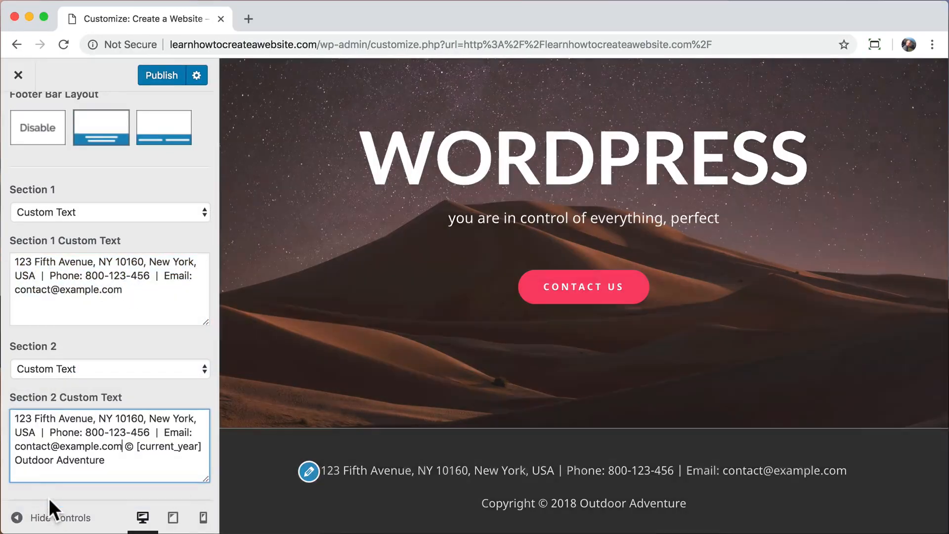
pyautogui.write('|')
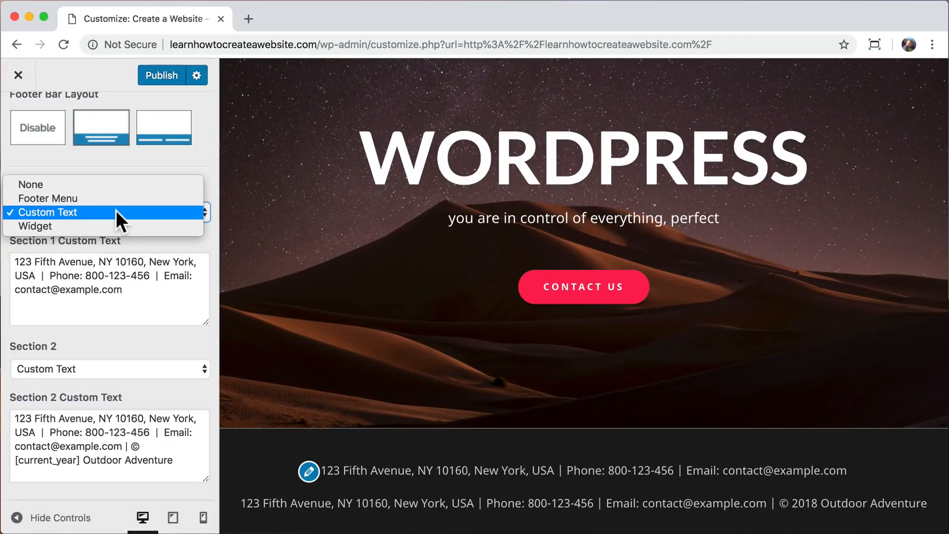
# Set footer Section 1 to Footer Menu.
pyautogui.click(103, 198)
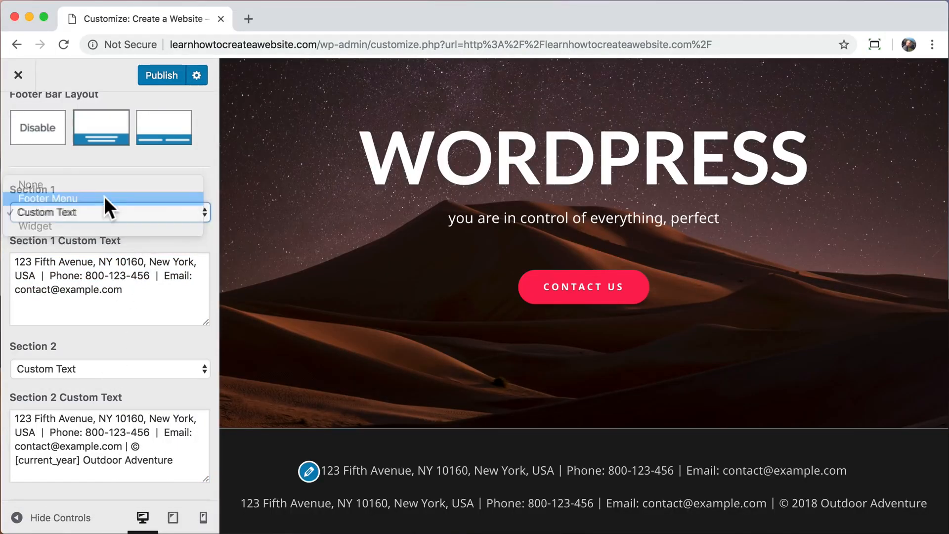
pyautogui.scroll(1, 104, 196)
pyautogui.scroll(2, 104, 197)
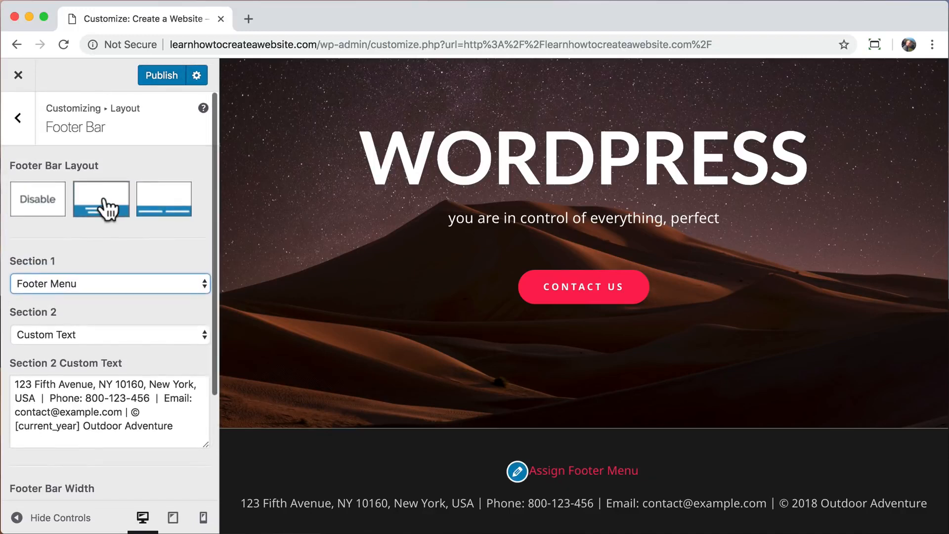
pyautogui.click(18, 119)
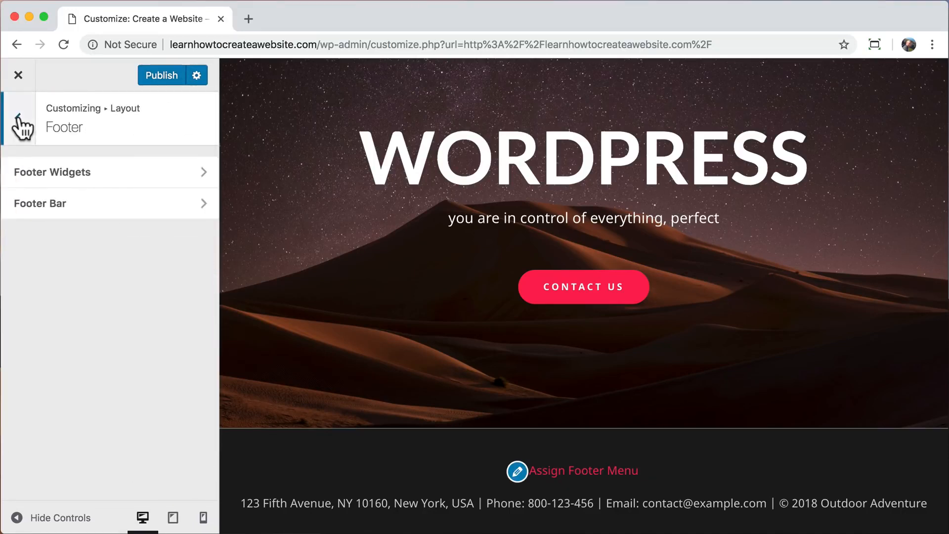
# Assign the existing main menu to the Footer Menu location as well.
pyautogui.click(19, 119)
pyautogui.click(18, 119)
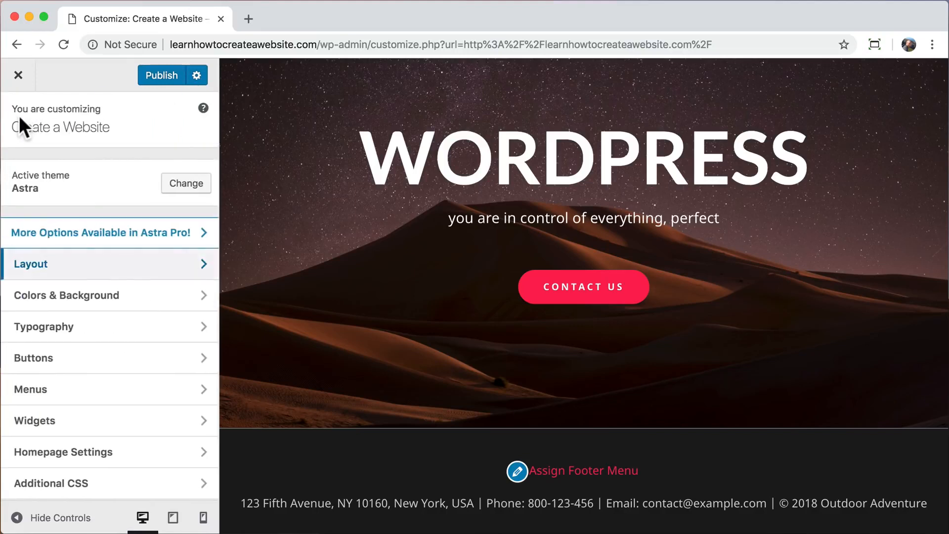
pyautogui.click(99, 392)
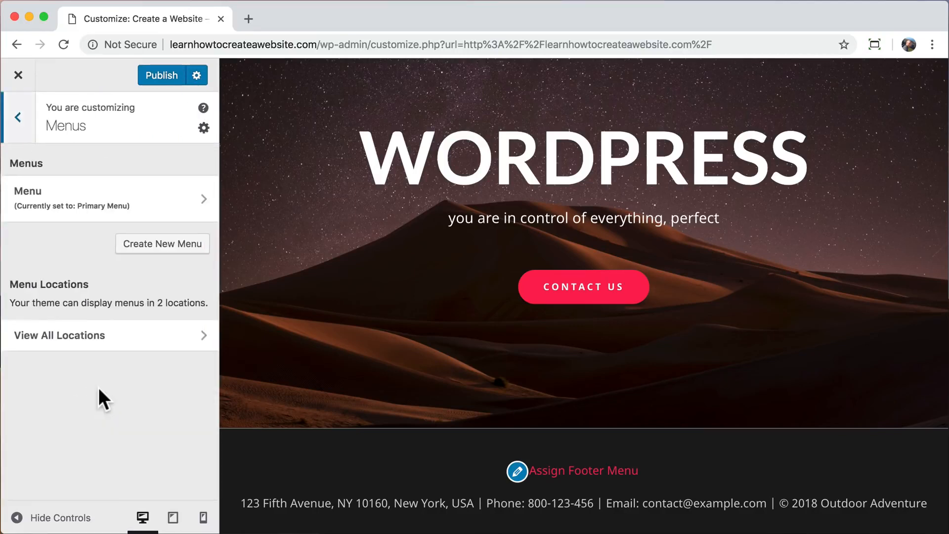
pyautogui.click(110, 198)
pyautogui.scroll(-2, 65, 331)
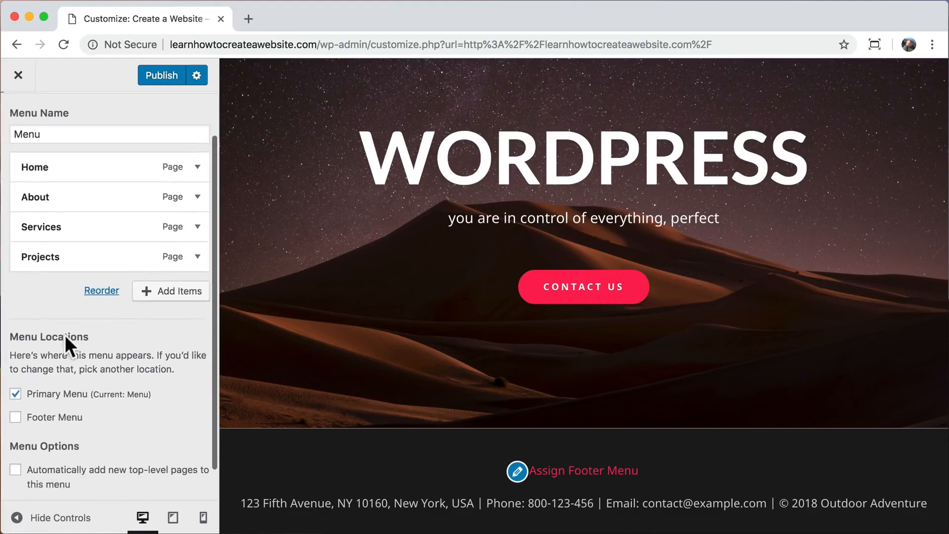
pyautogui.click(15, 419)
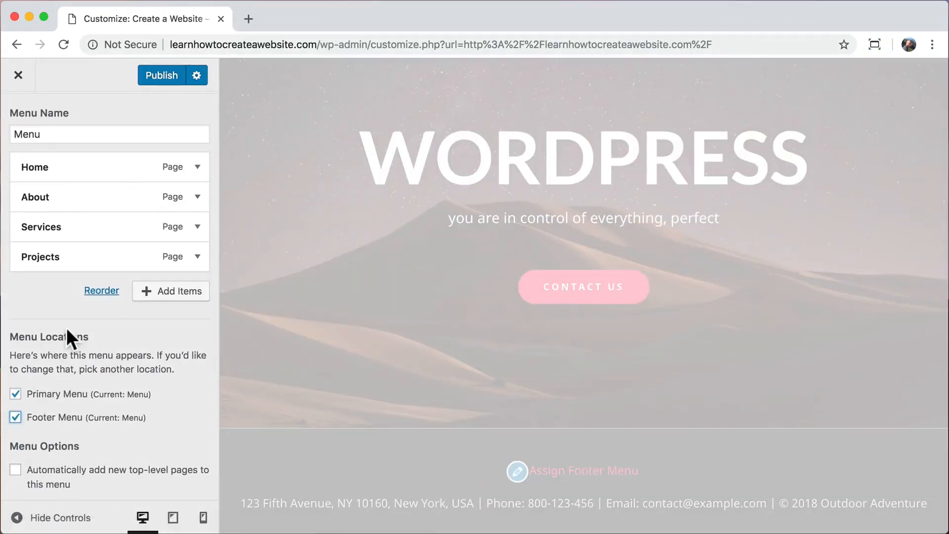
pyautogui.scroll(2, 66, 328)
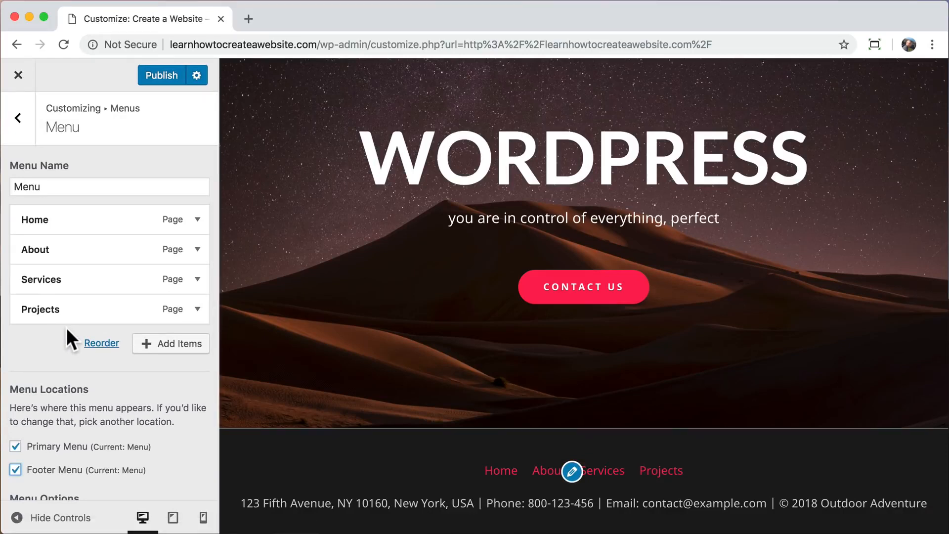
pyautogui.click(19, 134)
pyautogui.click(21, 133)
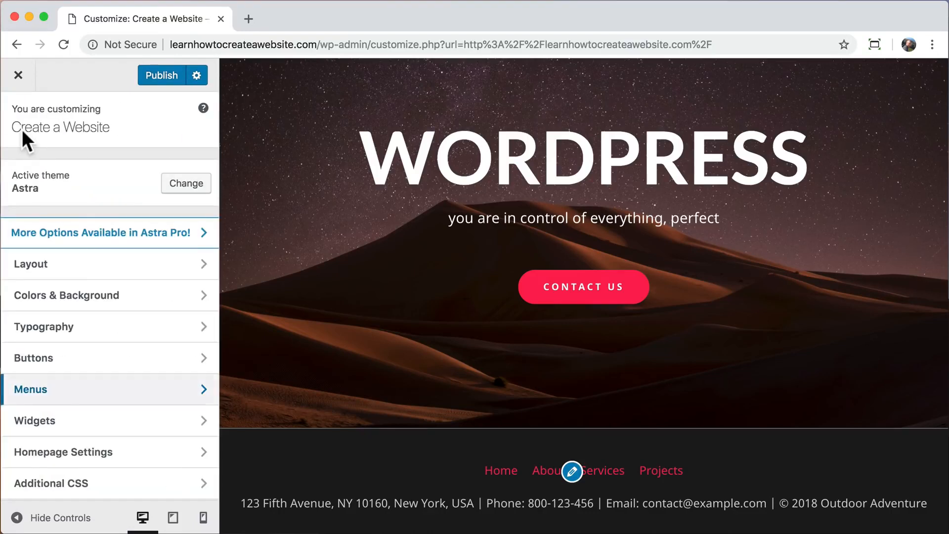
# Set the Footer Bar link colour to white under Colors & Background.
pyautogui.click(74, 292)
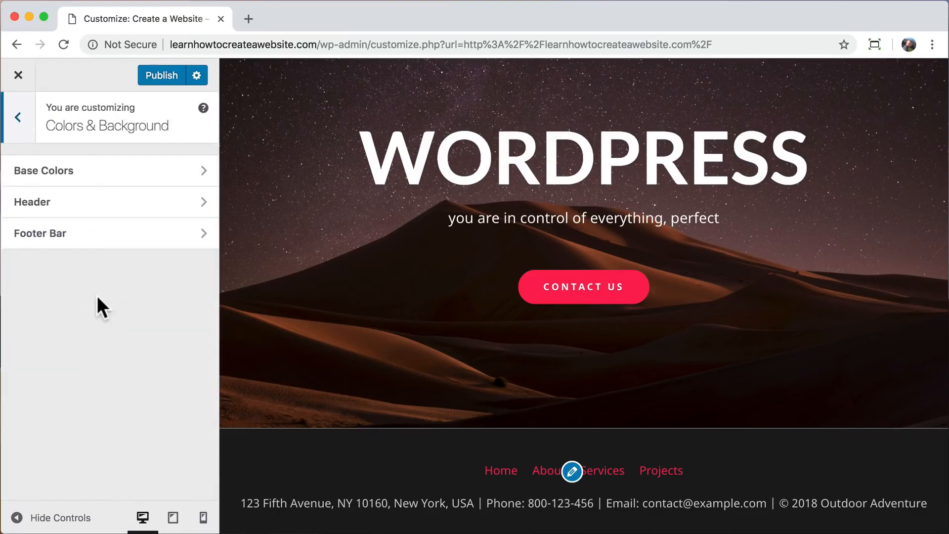
pyautogui.click(119, 250)
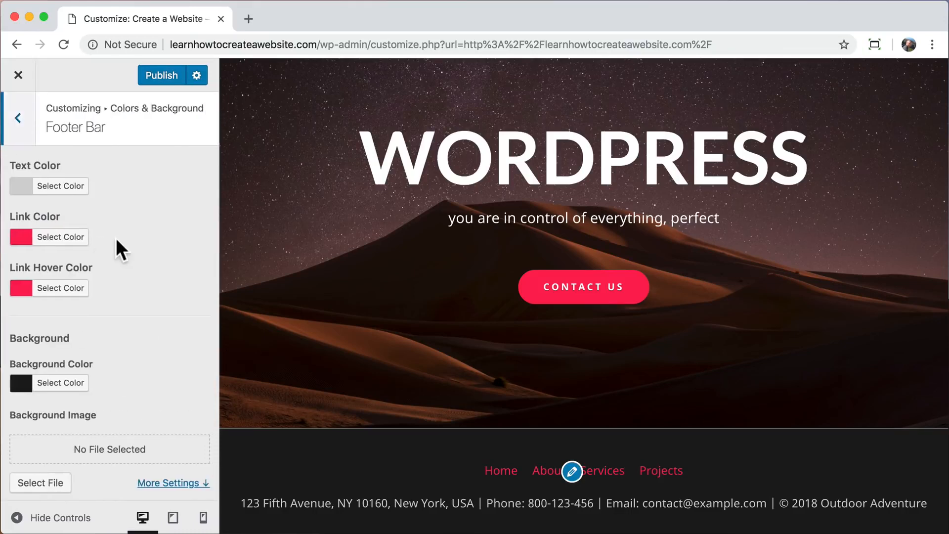
pyautogui.click(66, 239)
pyautogui.click(41, 401)
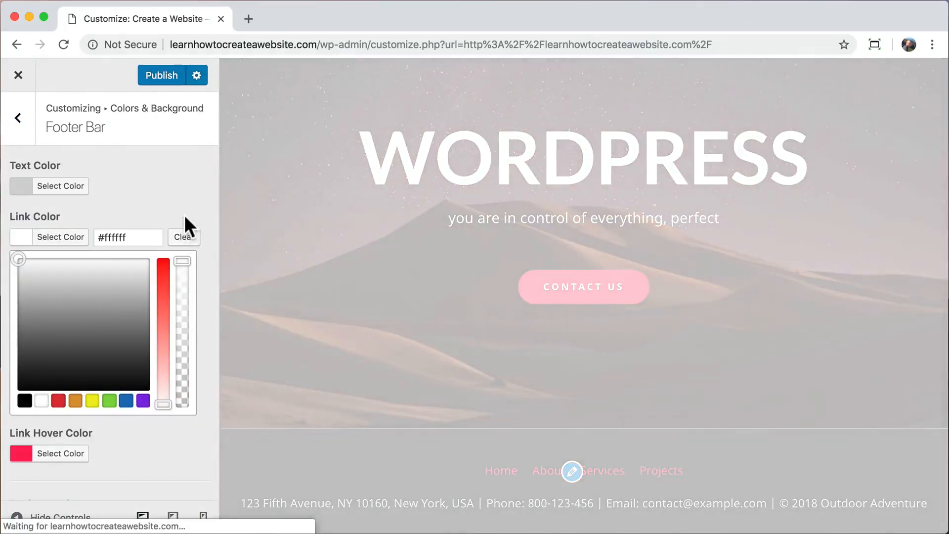
pyautogui.click(89, 203)
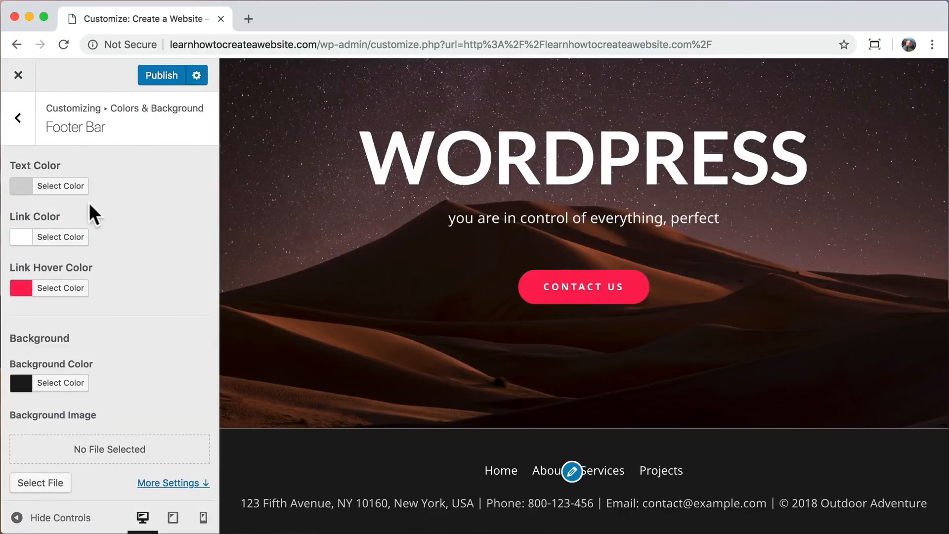
pyautogui.click(19, 119)
pyautogui.click(19, 119)
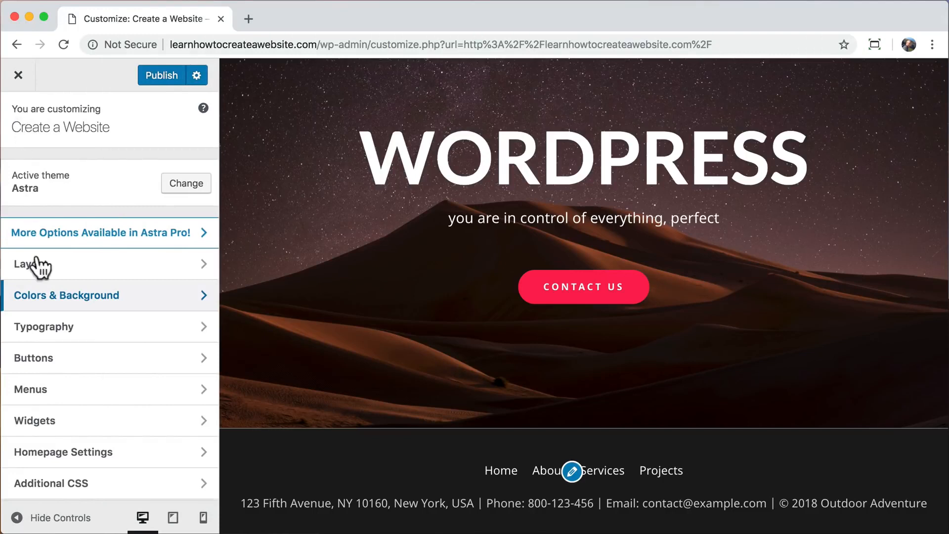
# Remove the existing main menu from the Footer Menu location.
pyautogui.click(97, 391)
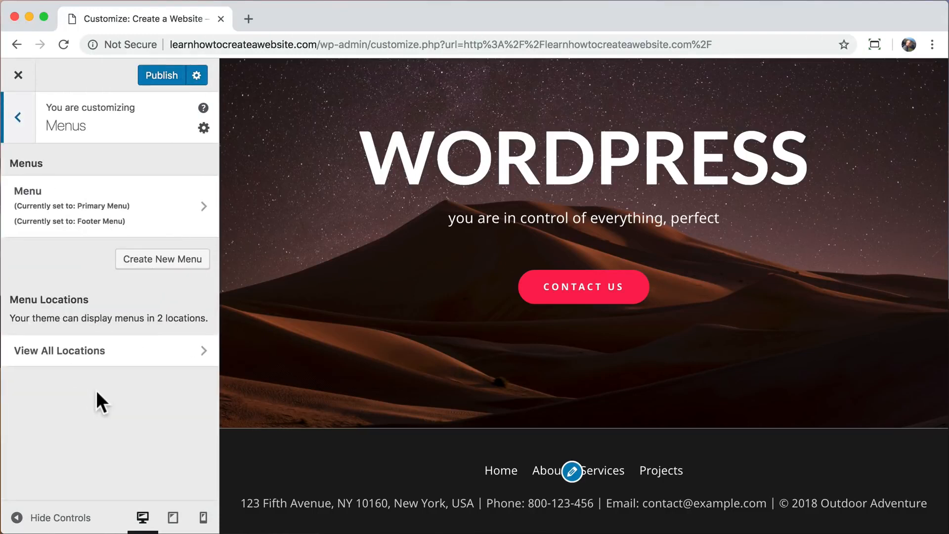
pyautogui.click(155, 221)
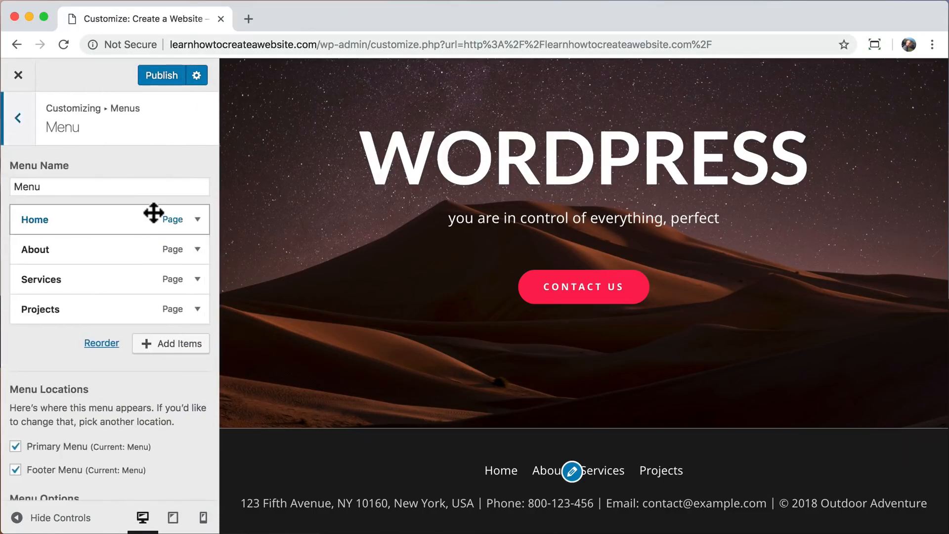
pyautogui.click(15, 470)
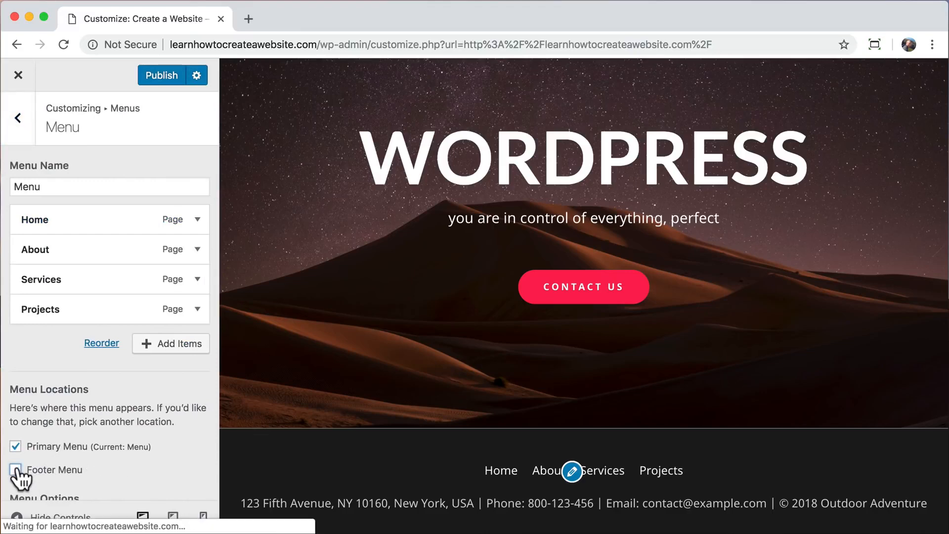
pyautogui.click(19, 121)
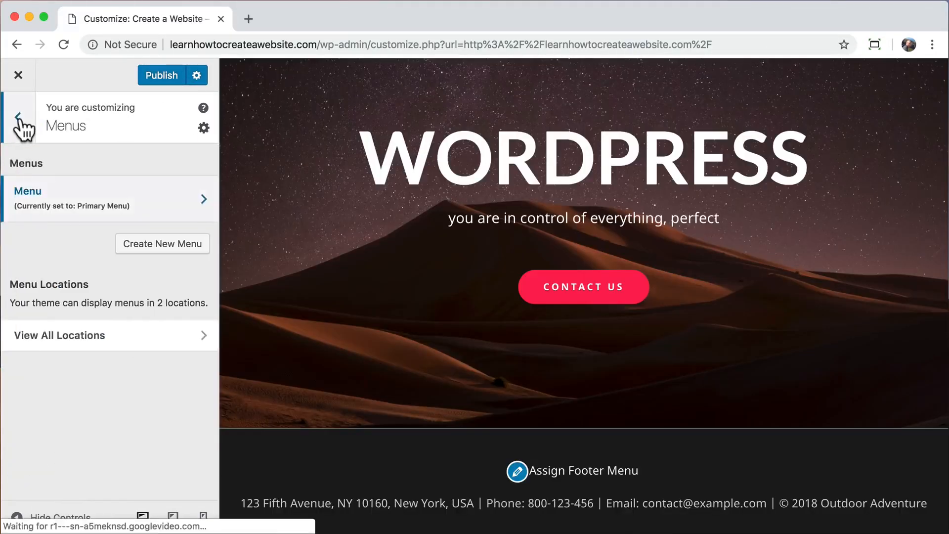
# Create a new menu named 'Footer' assigned to the Footer Menu location.
pyautogui.click(148, 244)
pyautogui.click(79, 187)
pyautogui.write('Footer')
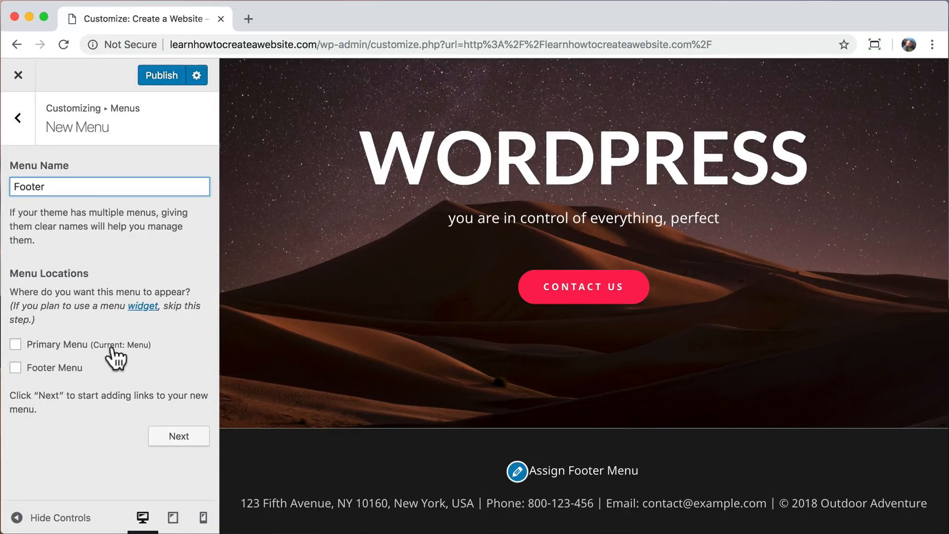
pyautogui.click(16, 368)
pyautogui.click(180, 438)
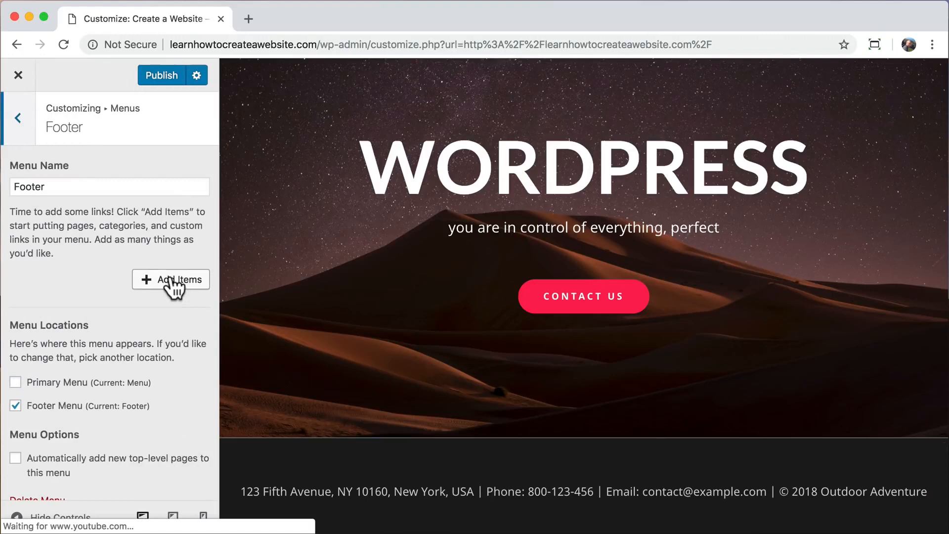
# Add Home, About, Services, Projects and Contact links to the Footer menu.
pyautogui.click(173, 284)
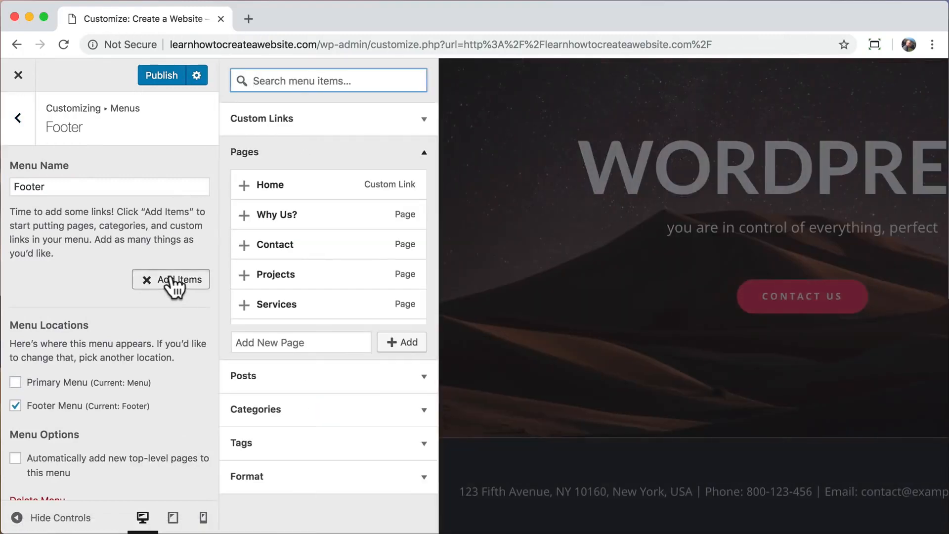
pyautogui.click(248, 186)
pyautogui.scroll(-2, 247, 247)
pyautogui.click(248, 274)
pyautogui.click(248, 271)
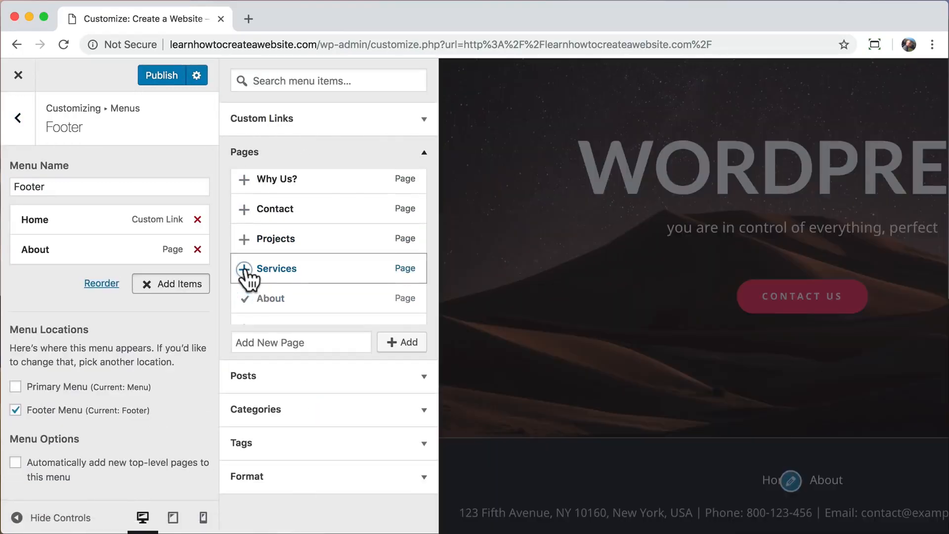
pyautogui.click(247, 239)
pyautogui.click(248, 210)
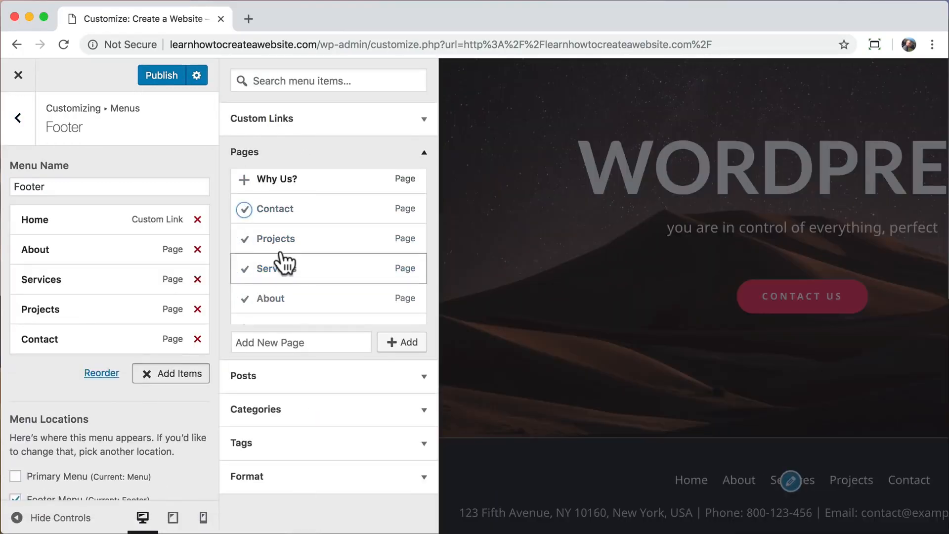
pyautogui.click(18, 119)
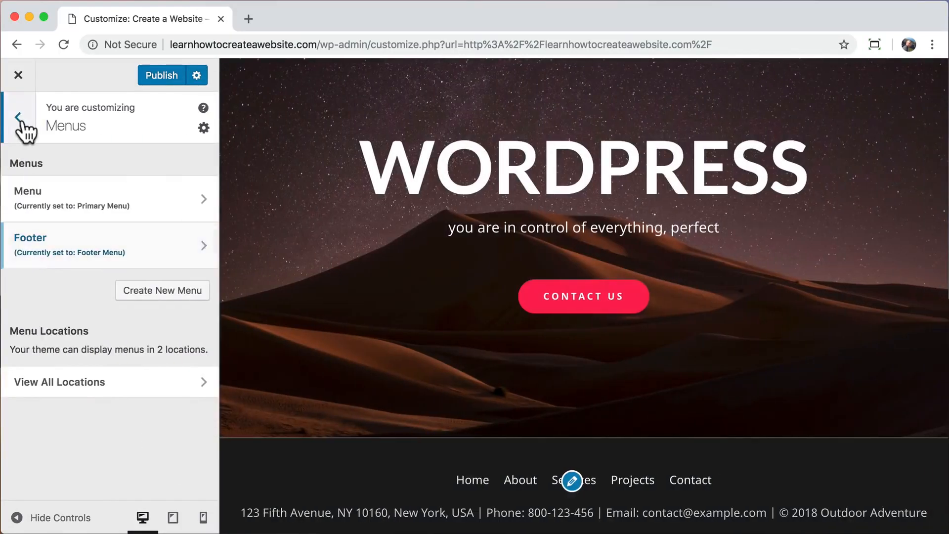
pyautogui.click(18, 121)
# Set the footer bar's top border colour to #1c1c1c and select the old Section 2 custom text.
pyautogui.click(106, 271)
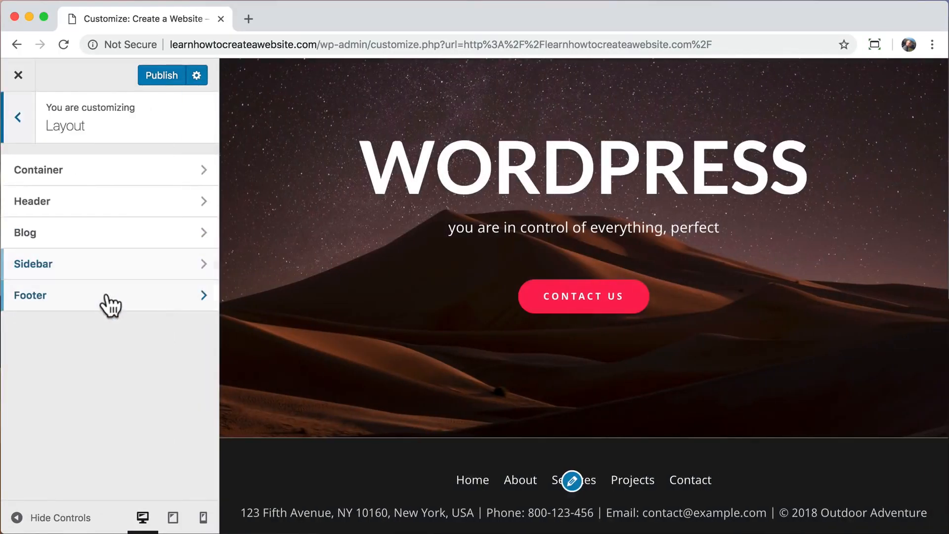
pyautogui.click(108, 296)
pyautogui.click(122, 218)
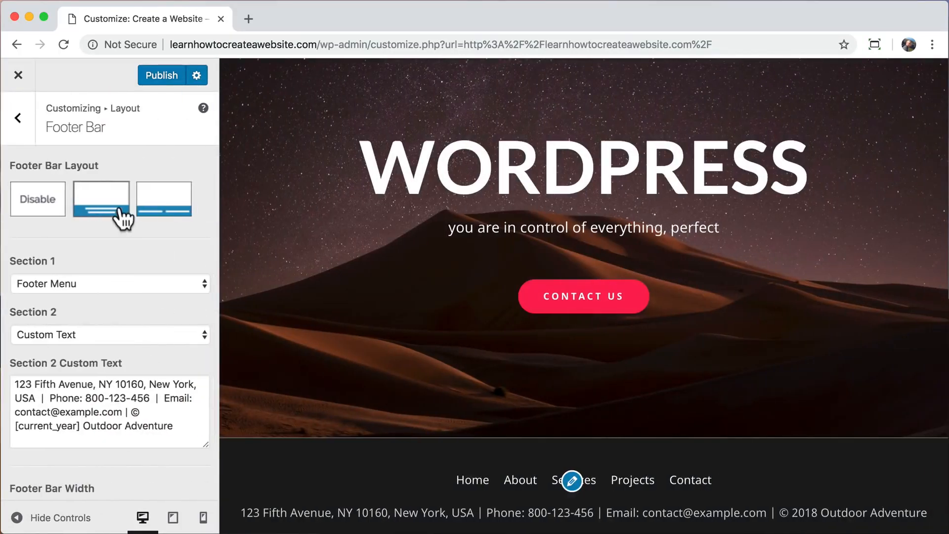
pyautogui.scroll(-3, 126, 297)
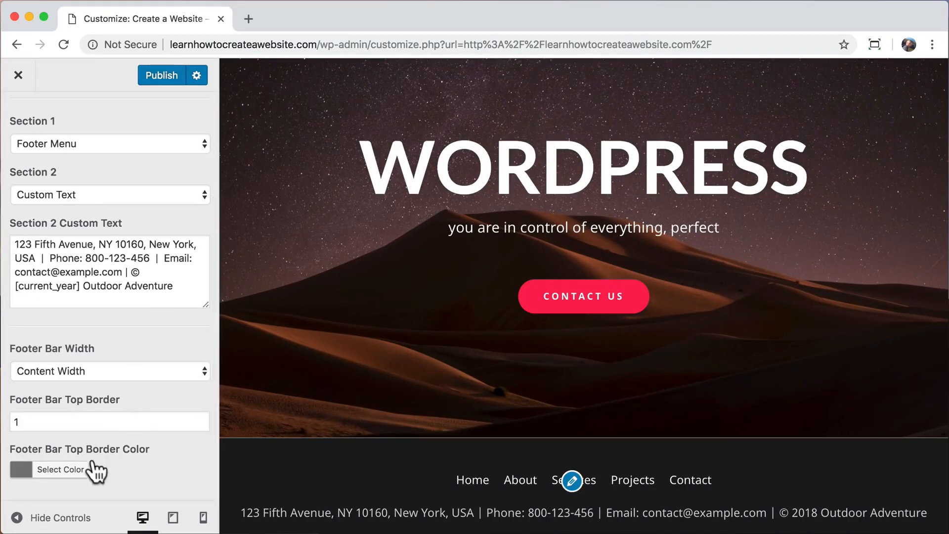
pyautogui.click(57, 475)
pyautogui.scroll(-5, 115, 407)
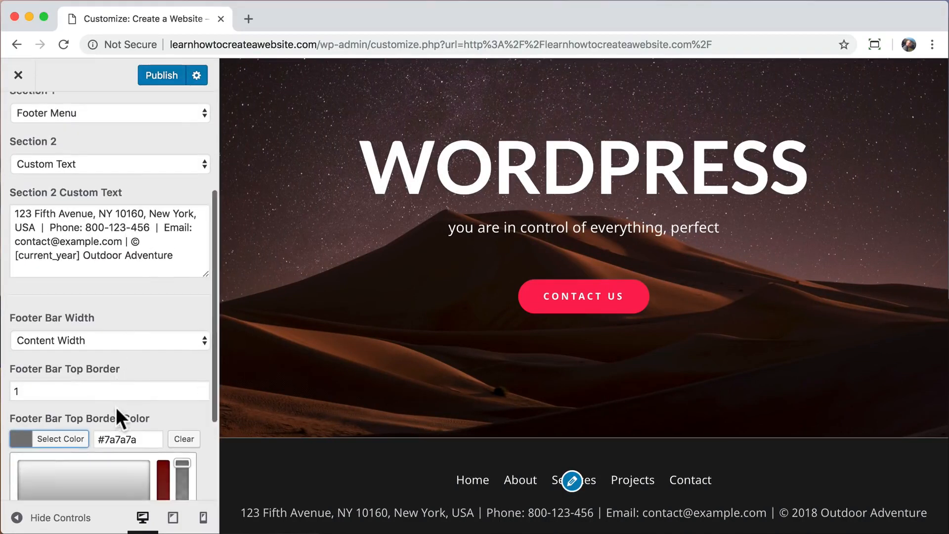
pyautogui.moveTo(18, 396); pyautogui.dragTo(7, 444)
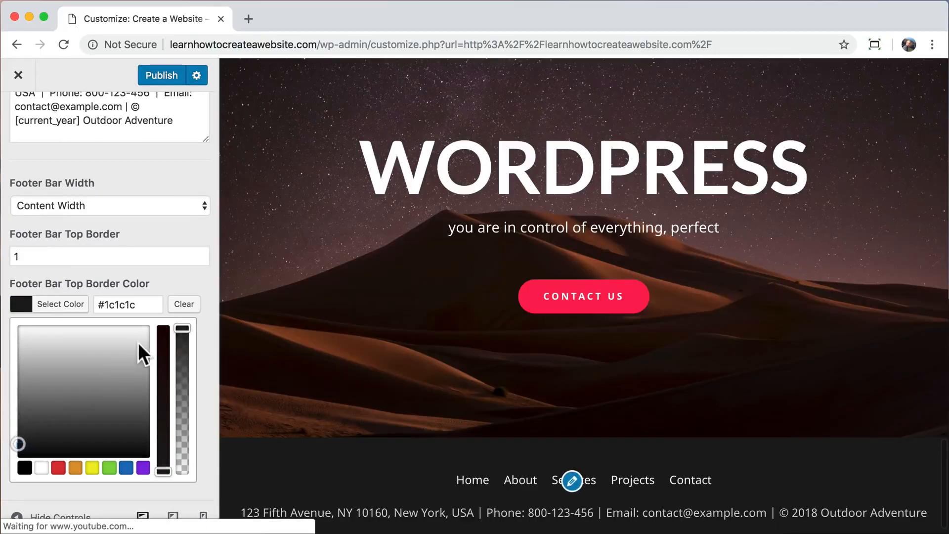
pyautogui.click(179, 271)
pyautogui.moveTo(94, 244); pyautogui.dragTo(14, 245)
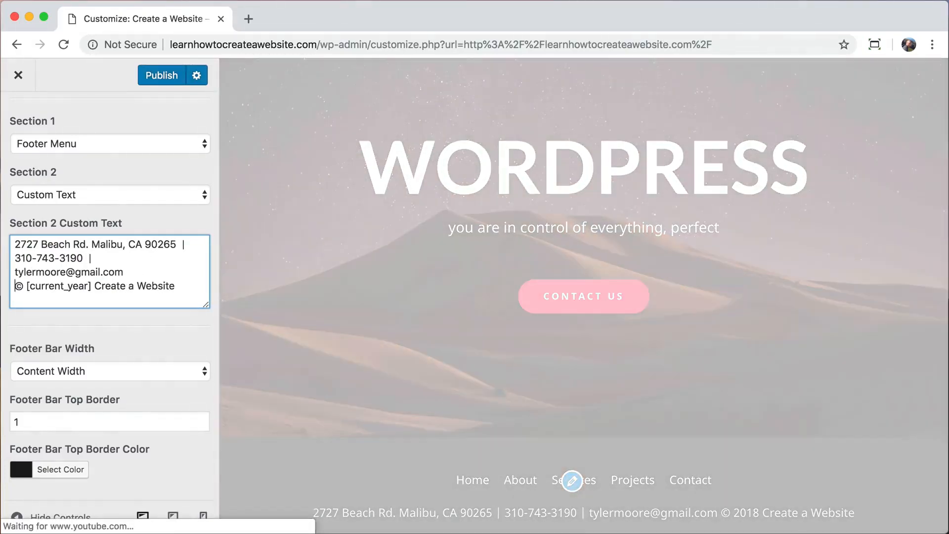
# Add a <br> line break before the © copyright line, publish, and close the Customizer.
pyautogui.press('Return')
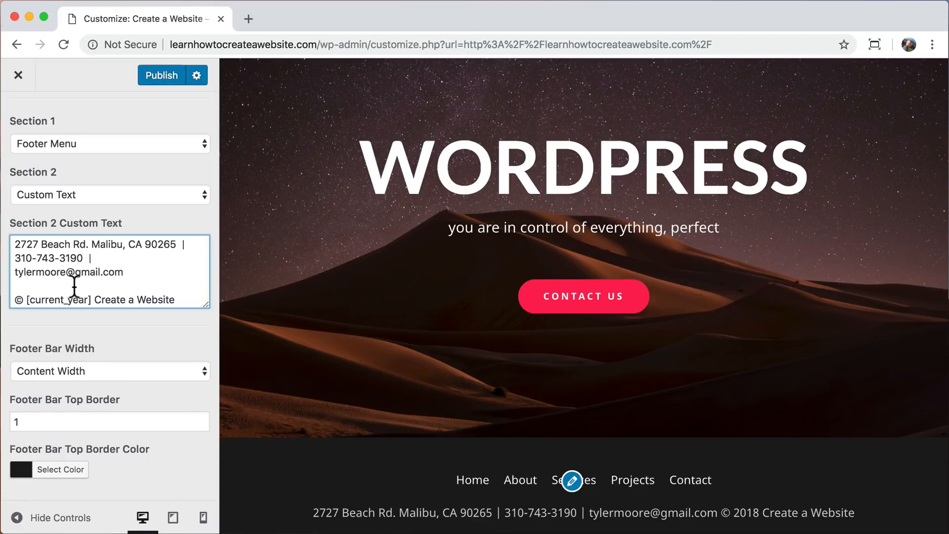
pyautogui.write('<br>')
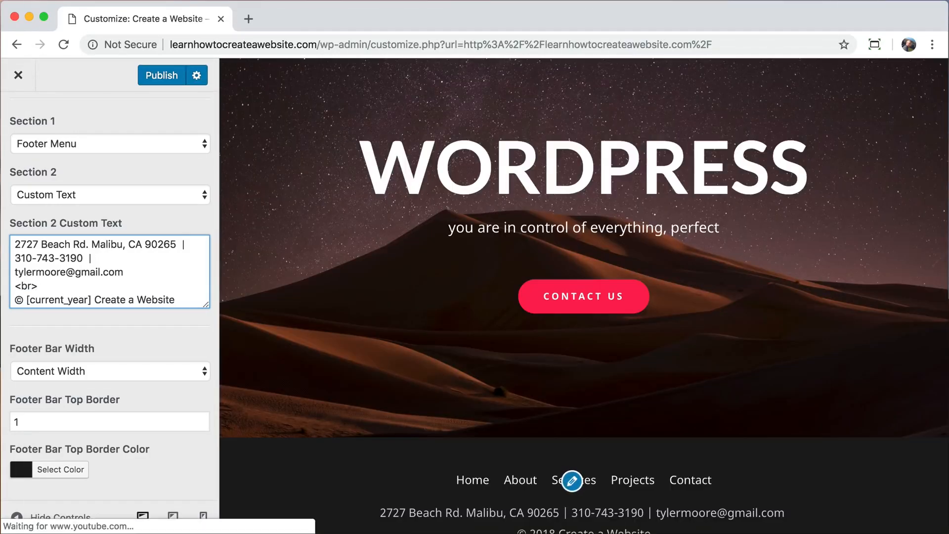
pyautogui.scroll(-2, 385, 361)
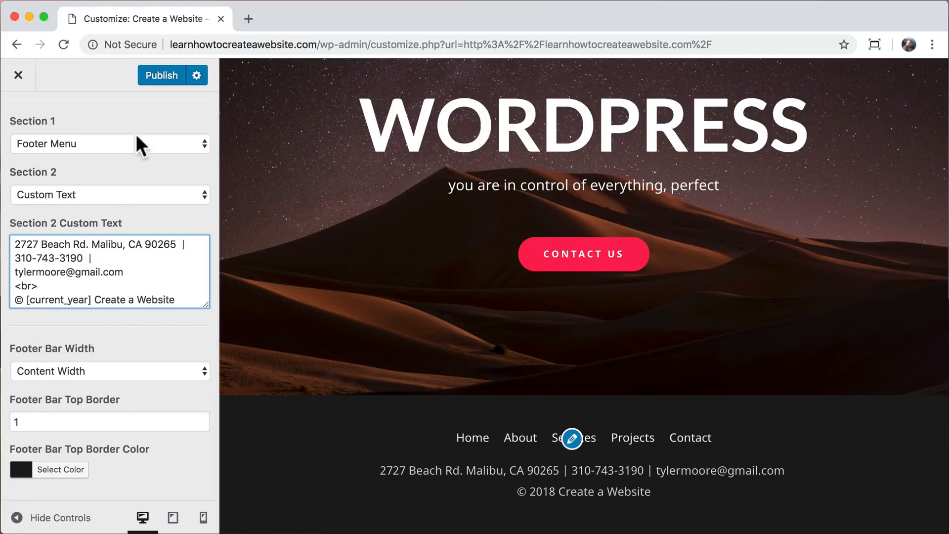
pyautogui.click(162, 74)
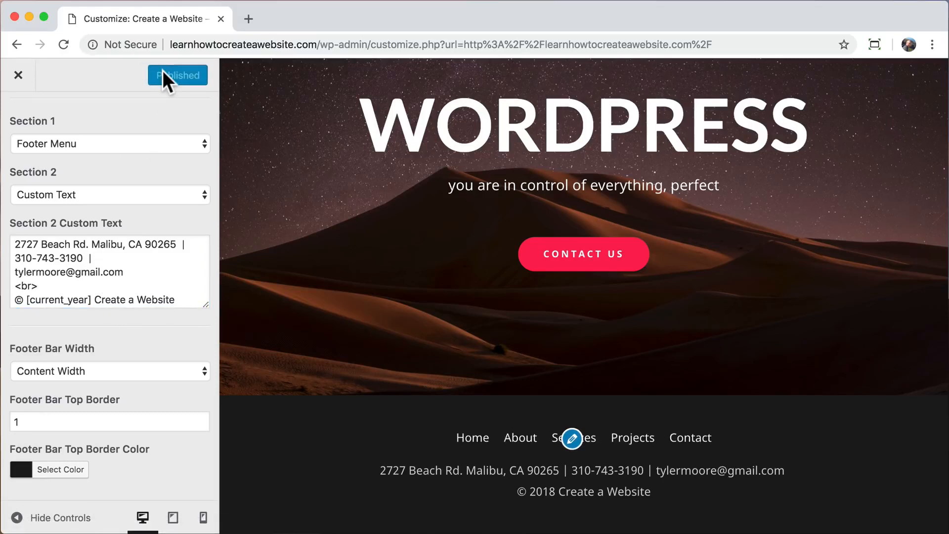
pyautogui.click(23, 78)
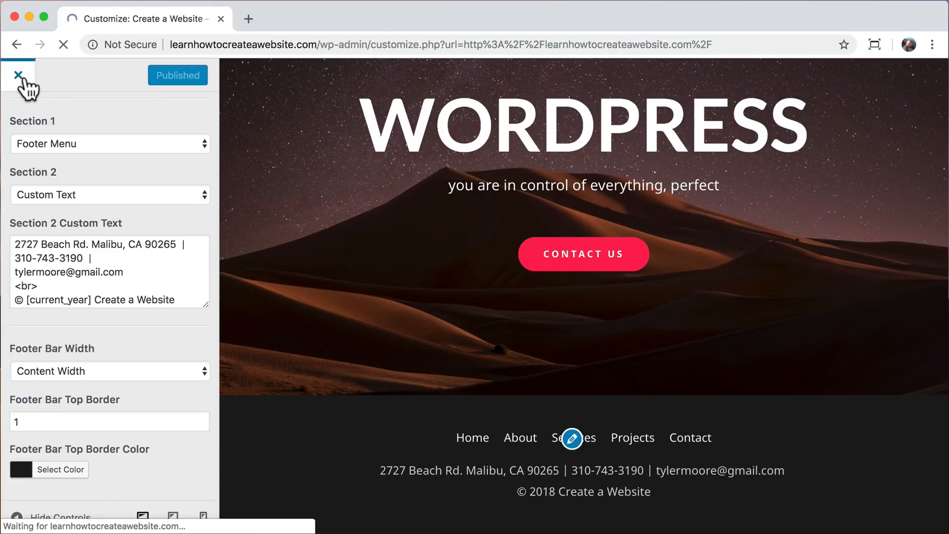
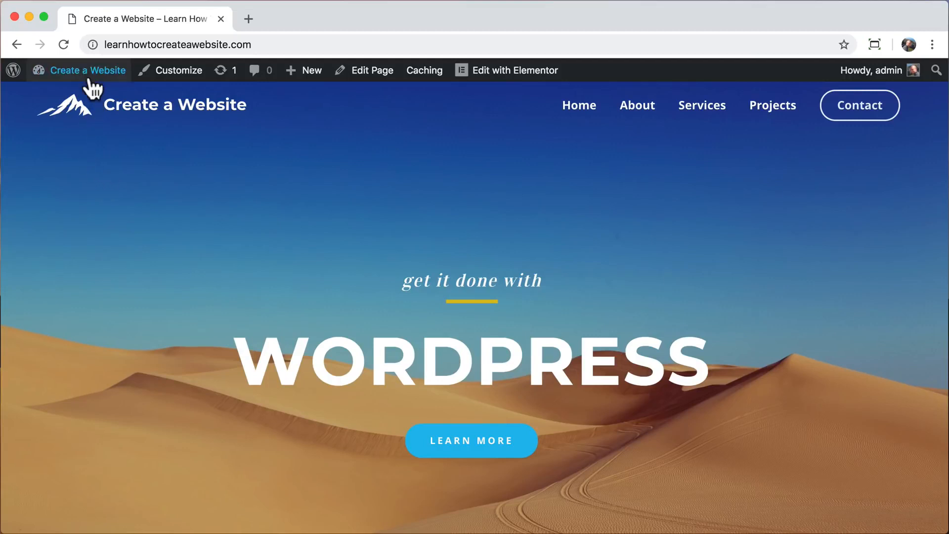
# Go to Plugins > Add New and search the plugin directory for 'ssl'.
pyautogui.moveTo(86, 75)
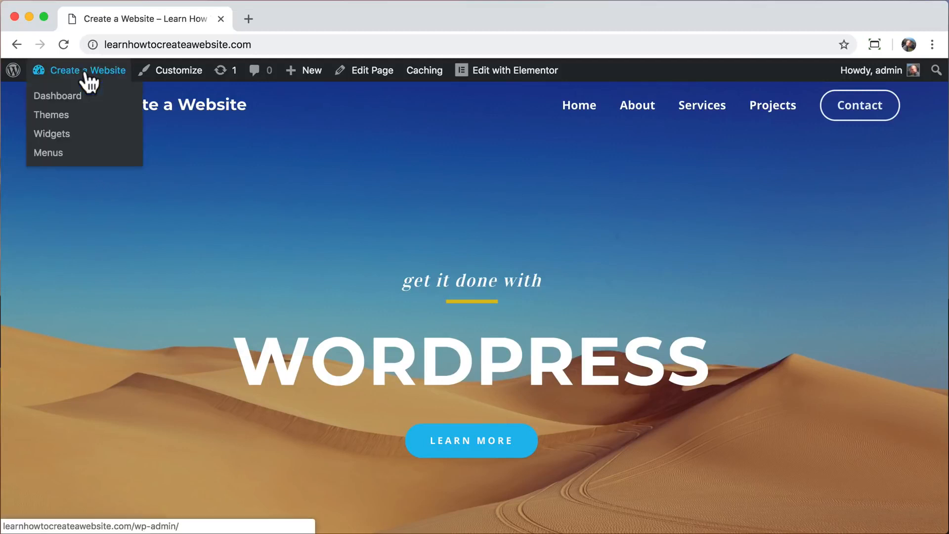
pyautogui.click(75, 98)
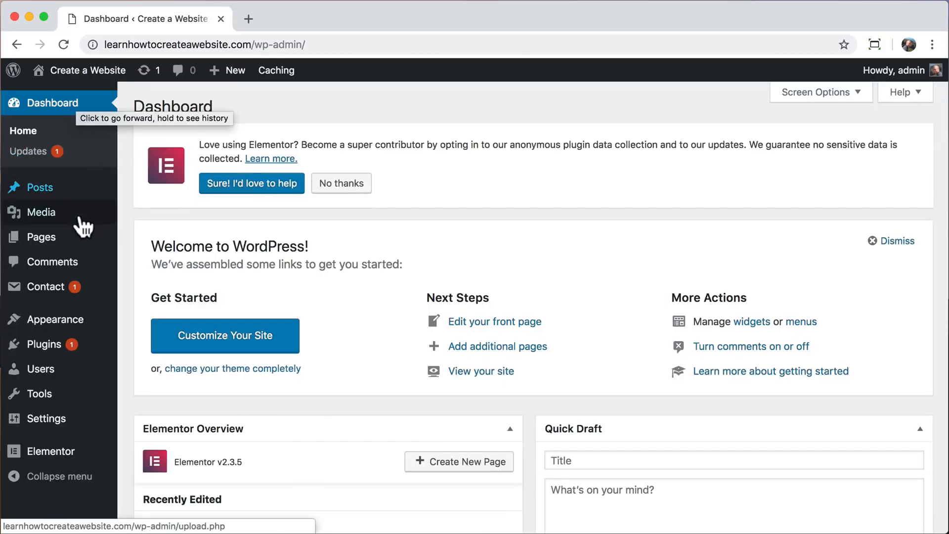
pyautogui.click(60, 346)
pyautogui.click(56, 346)
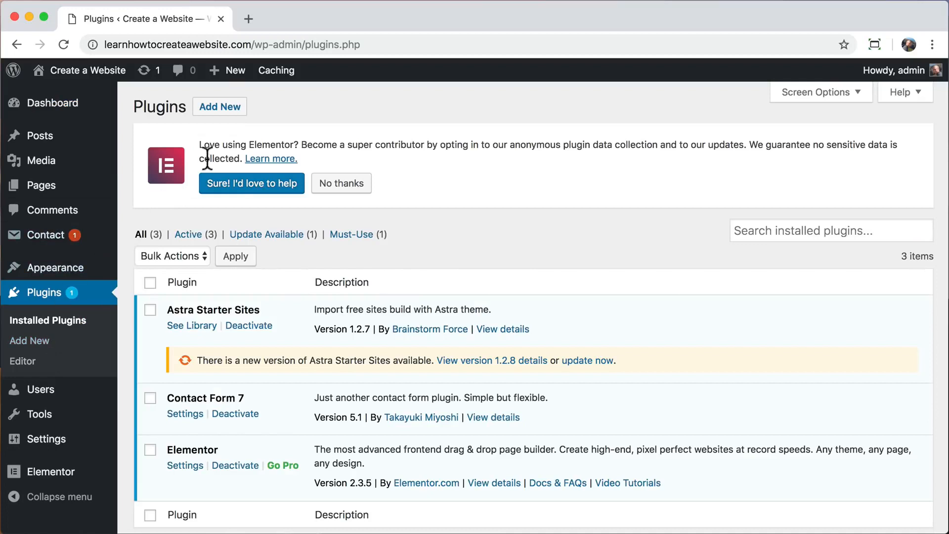
pyautogui.click(748, 247)
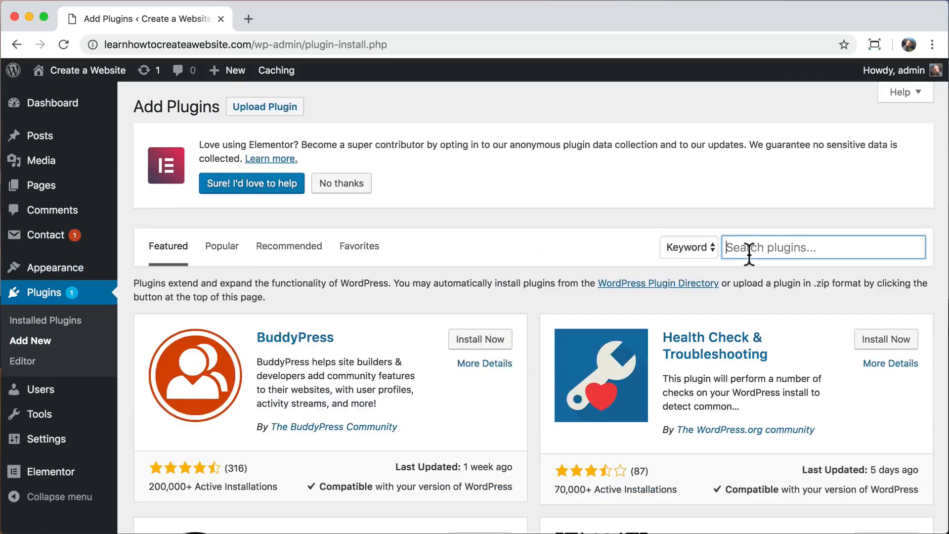
pyautogui.write('ssl')
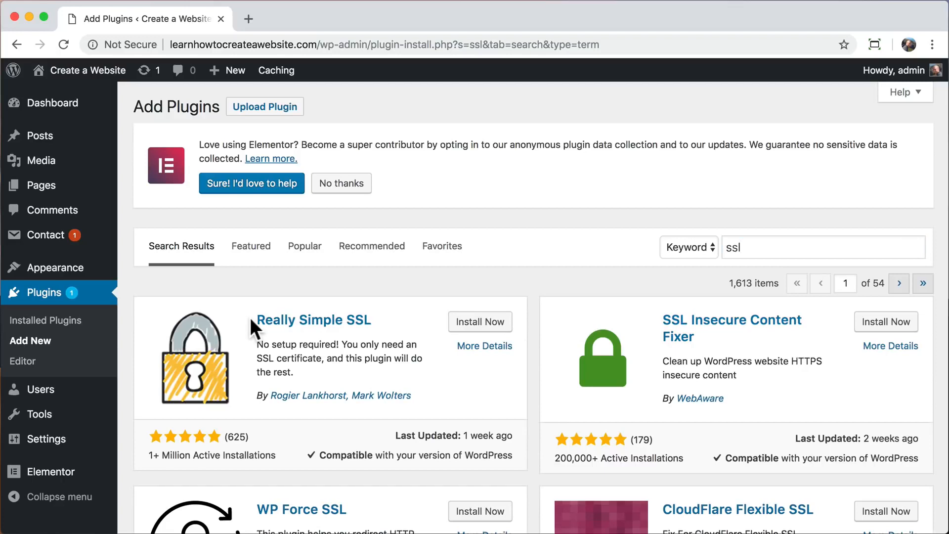
# Install and activate the Really Simple SSL plugin.
pyautogui.moveTo(251, 317); pyautogui.dragTo(377, 318)
pyautogui.click(378, 319)
pyautogui.click(480, 323)
pyautogui.click(485, 324)
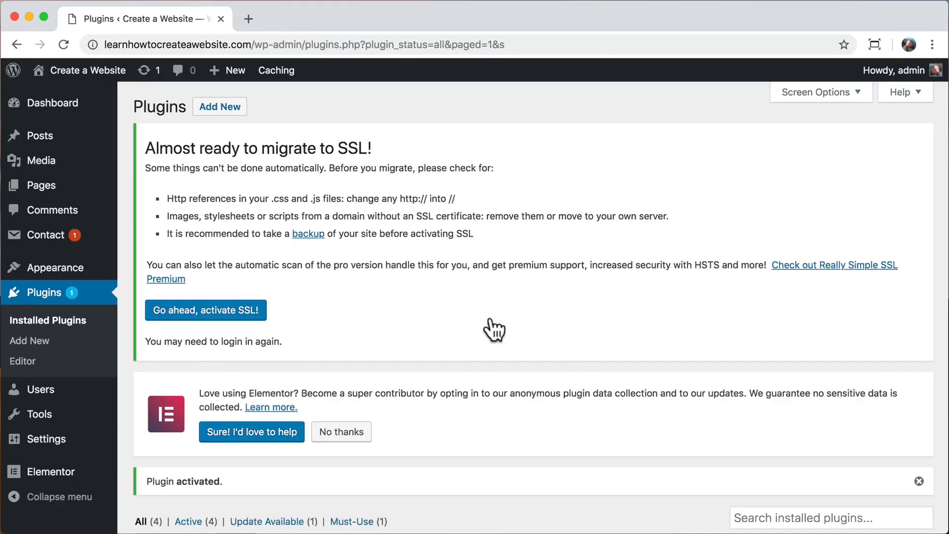
pyautogui.scroll(-3, 491, 328)
pyautogui.scroll(2, 492, 328)
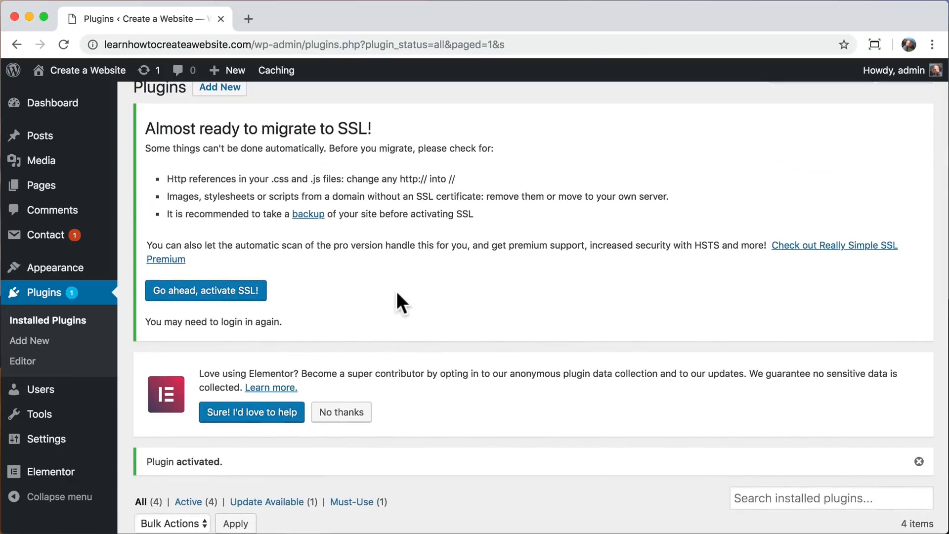
pyautogui.moveTo(61, 446)
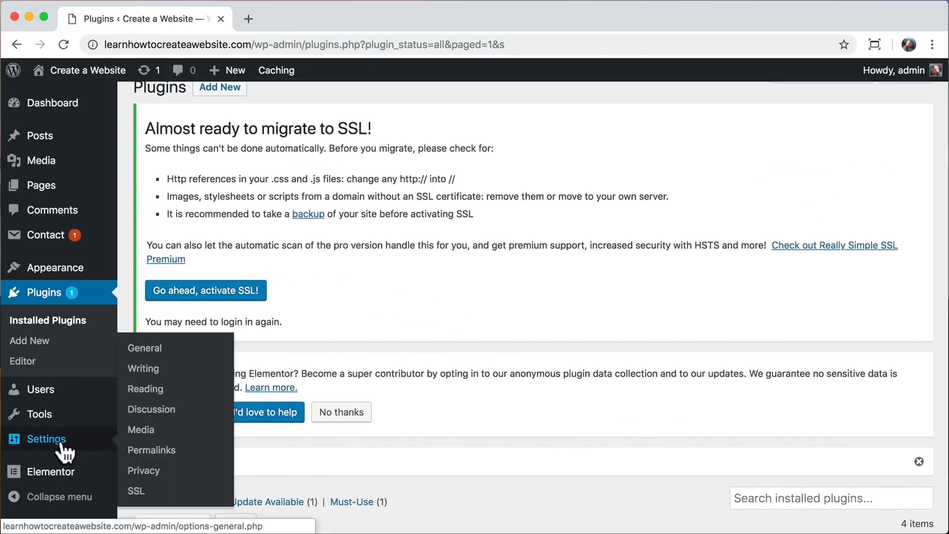
# On the Really Simple SSL settings page, note the detected certificate and activate SSL site-wide.
pyautogui.click(138, 494)
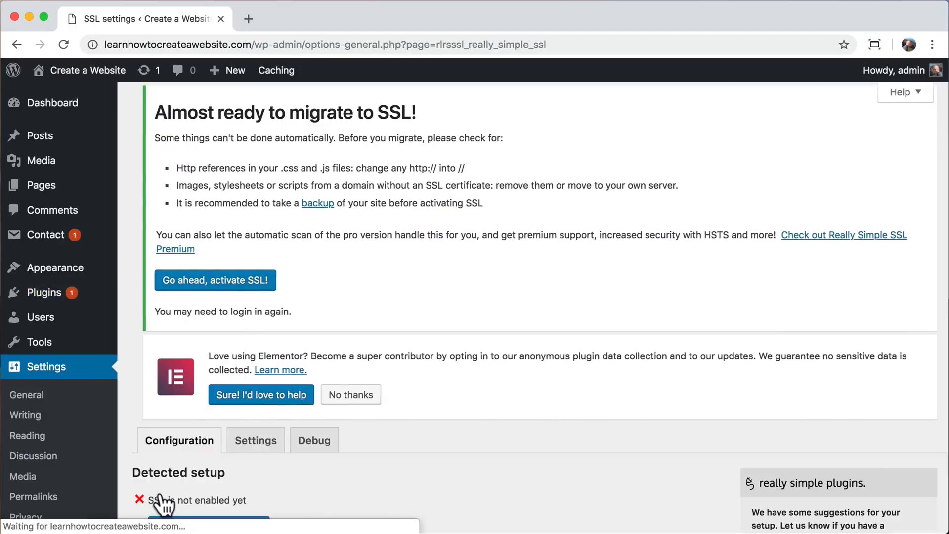
pyautogui.scroll(-3, 280, 471)
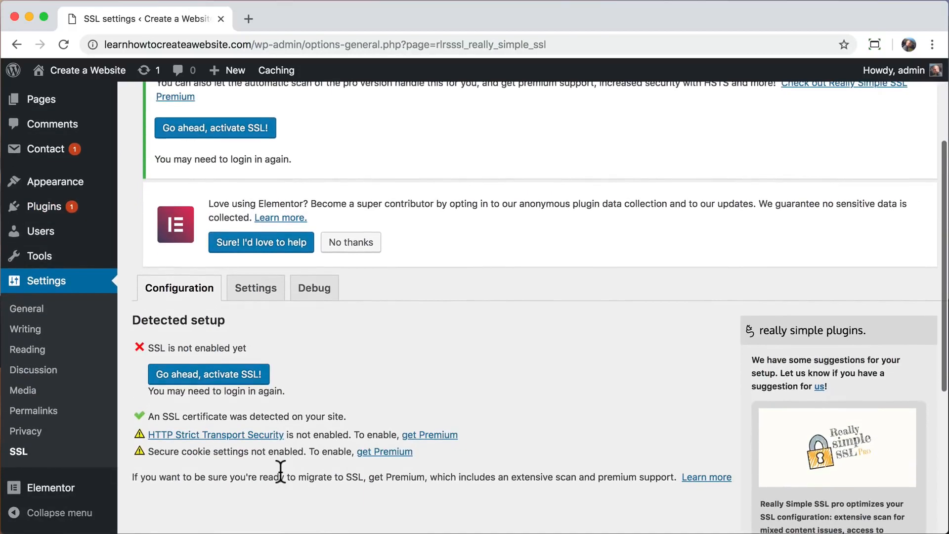
pyautogui.scroll(-1, 280, 470)
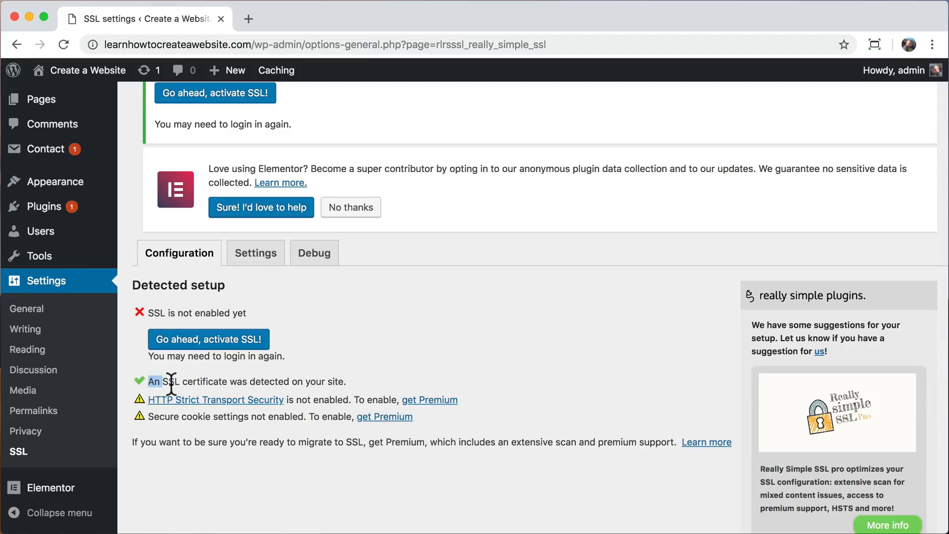
pyautogui.moveTo(149, 381); pyautogui.dragTo(351, 384)
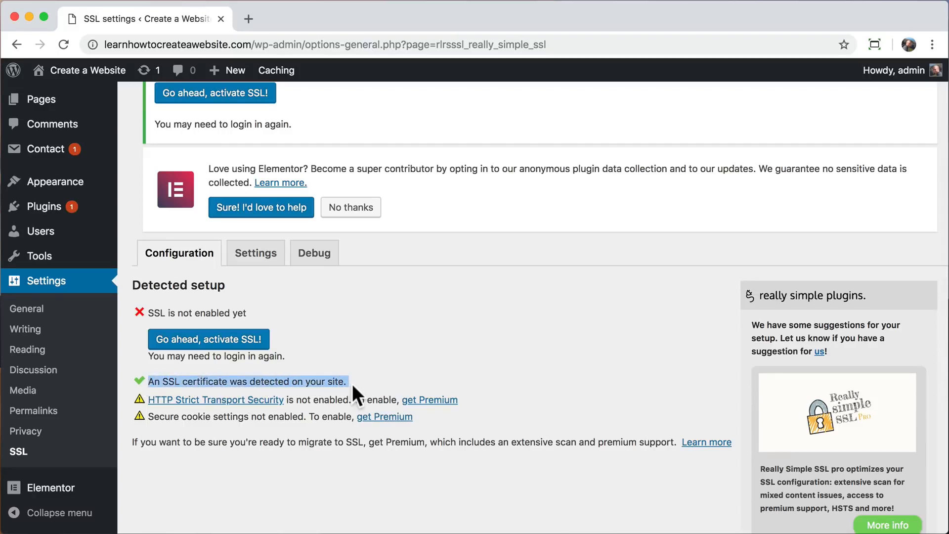
pyautogui.click(352, 384)
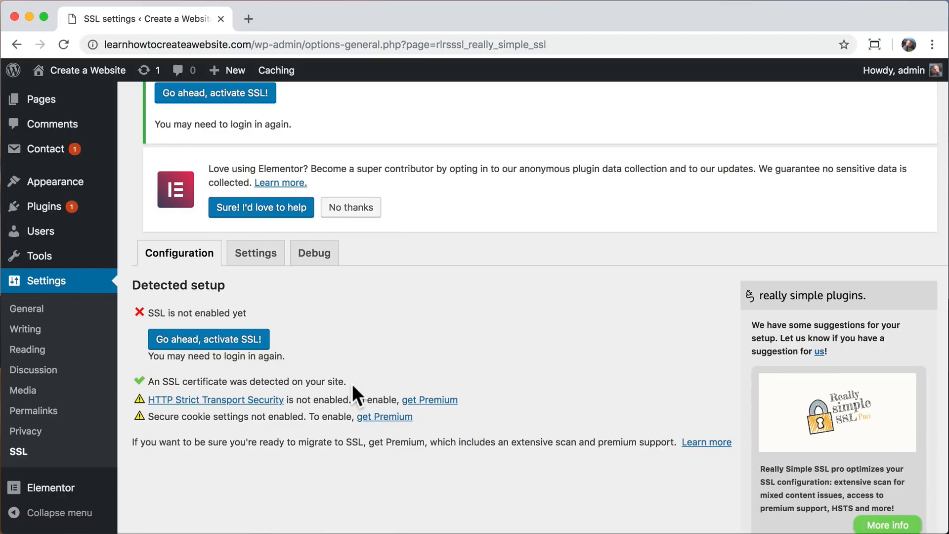
pyautogui.click(227, 345)
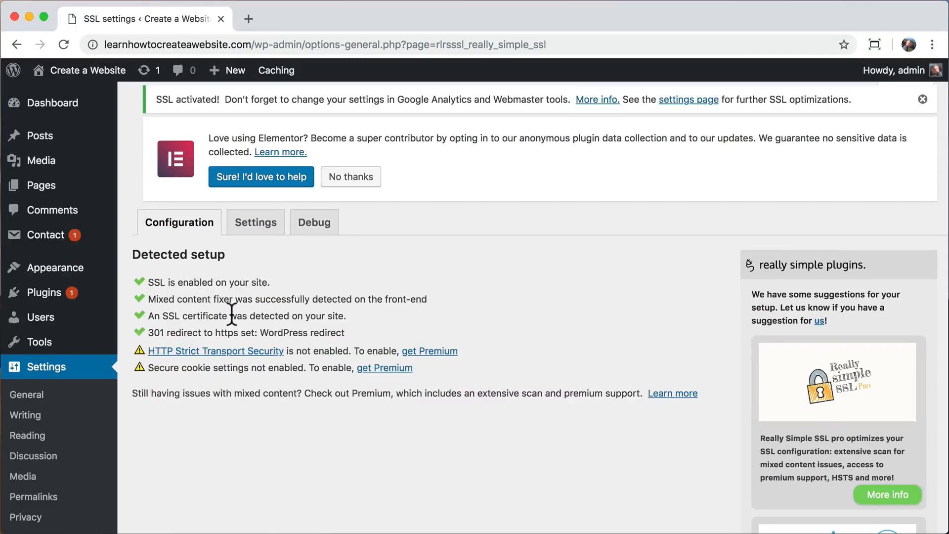
# View the public site and check its padlock connection details.
pyautogui.click(37, 94)
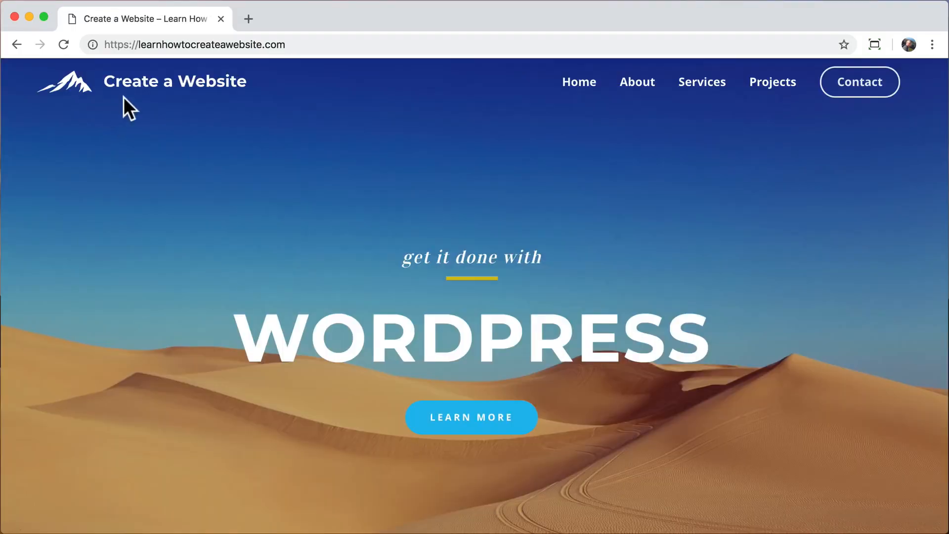
pyautogui.click(93, 44)
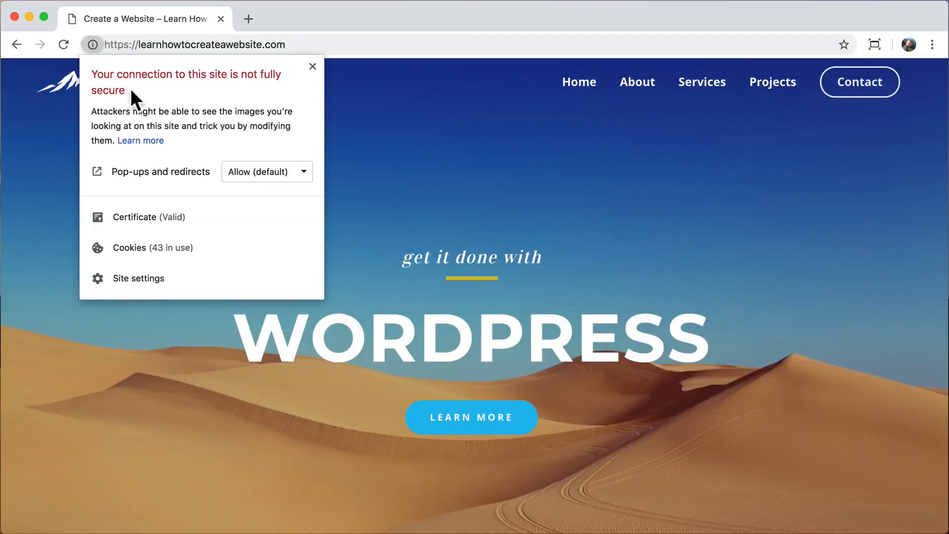
pyautogui.click(354, 148)
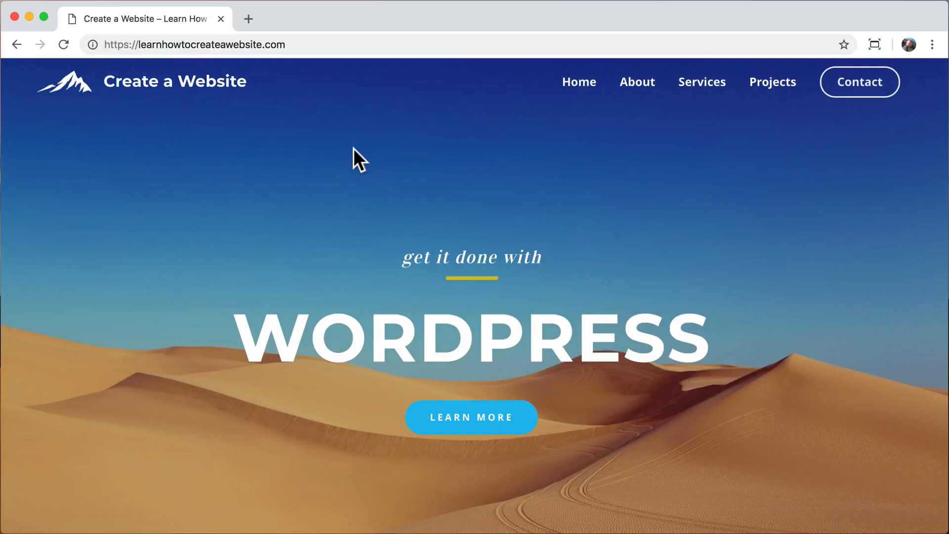
# Load /wp-admin at the https address and confirm the login page is secure.
pyautogui.click(311, 44)
pyautogui.click(321, 45)
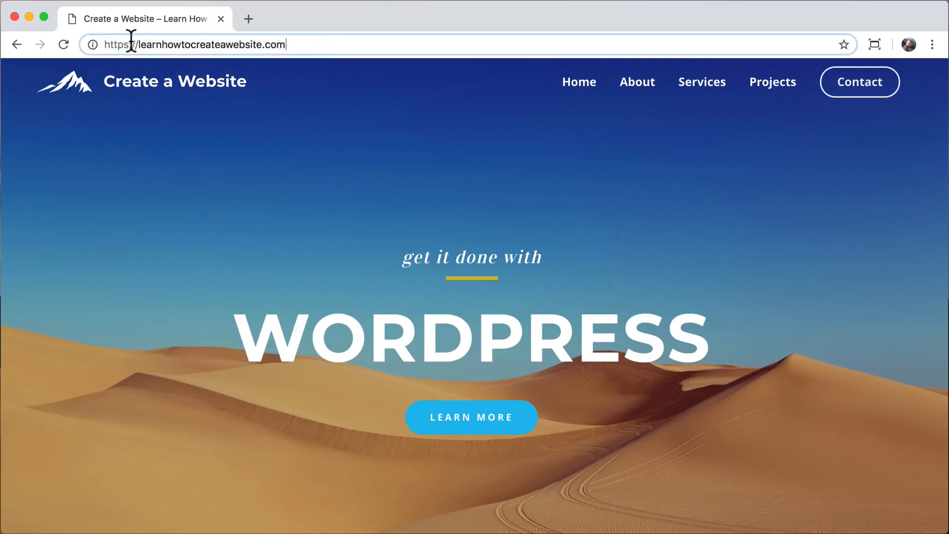
pyautogui.moveTo(129, 45); pyautogui.dragTo(93, 45)
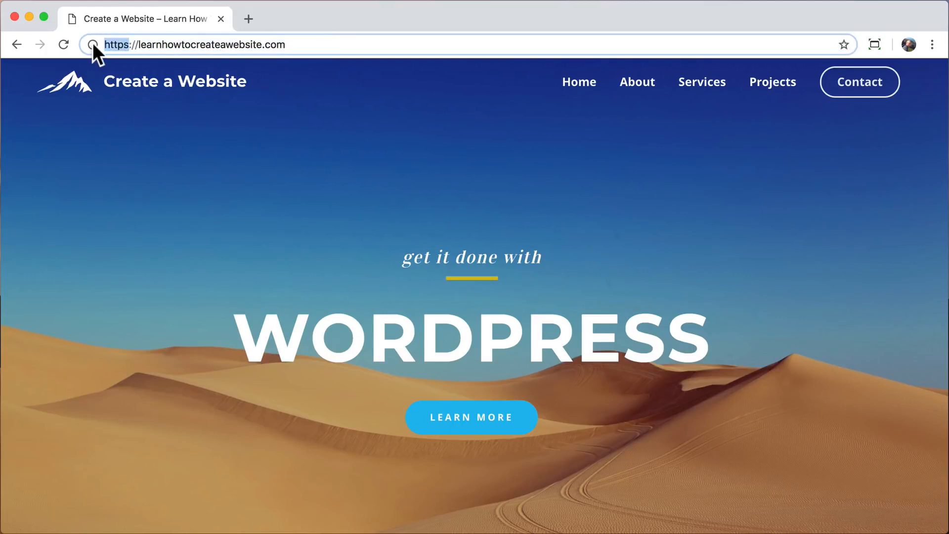
pyautogui.click(312, 43)
pyautogui.write('/wp-admin')
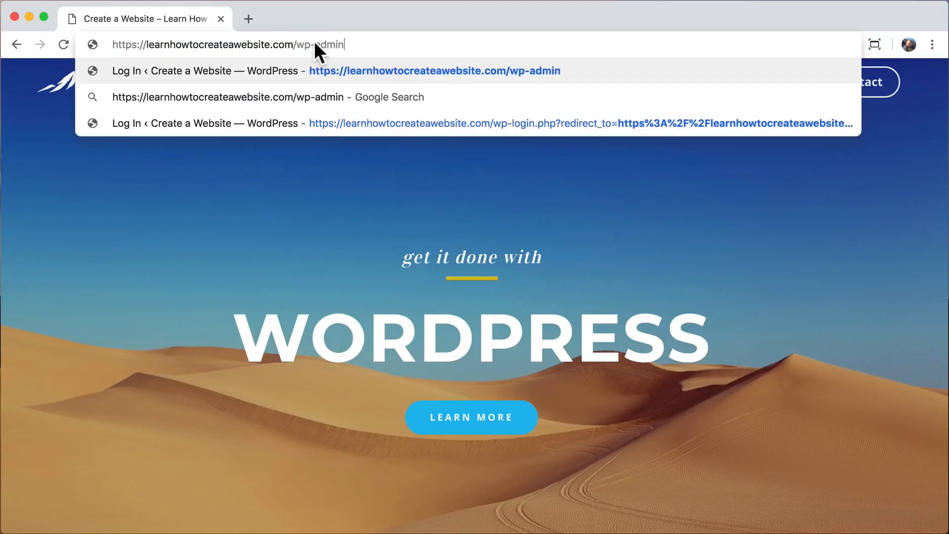
pyautogui.press('Return')
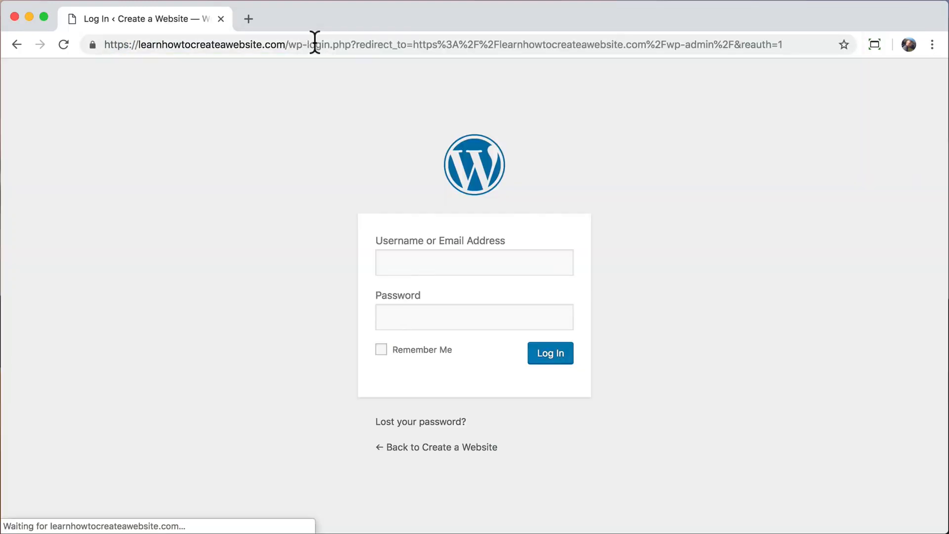
pyautogui.click(92, 45)
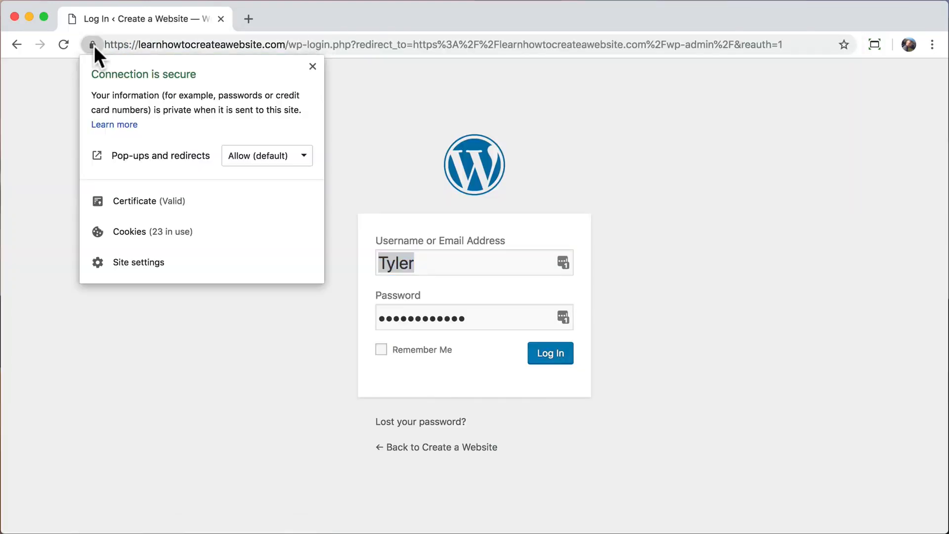
pyautogui.click(93, 45)
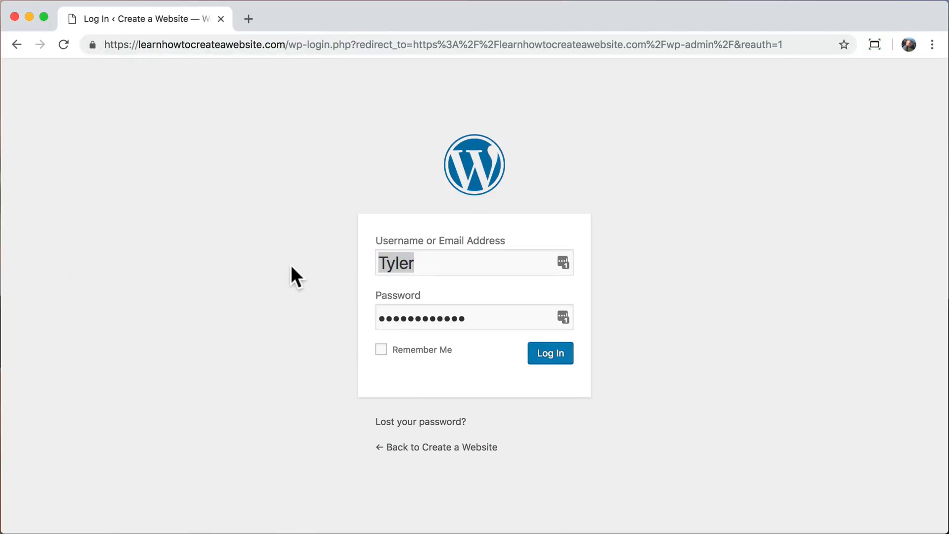
# Log in with username 'admin' and the account password.
pyautogui.doubleClick(435, 262)
pyautogui.write('admin')
pyautogui.press('Tab')
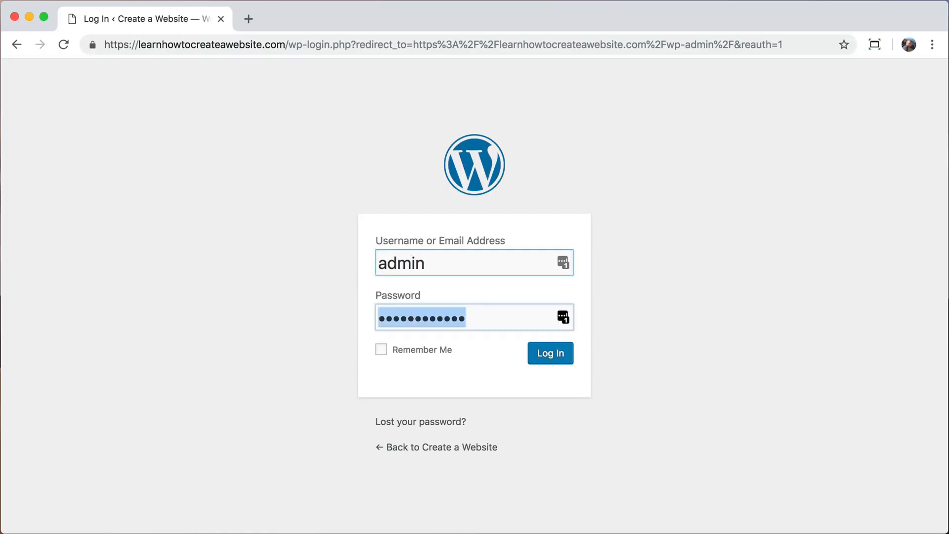
pyautogui.write('••••••••••••')
pyautogui.press('Return')
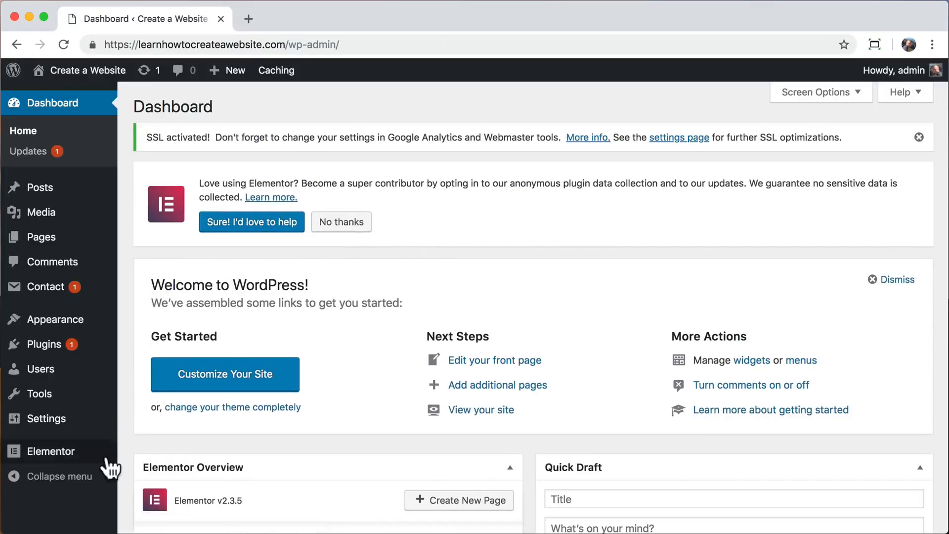
# In Elementor Tools, regenerate CSS, sync the template library, and reveal Replace URL.
pyautogui.moveTo(73, 458)
pyautogui.click(138, 389)
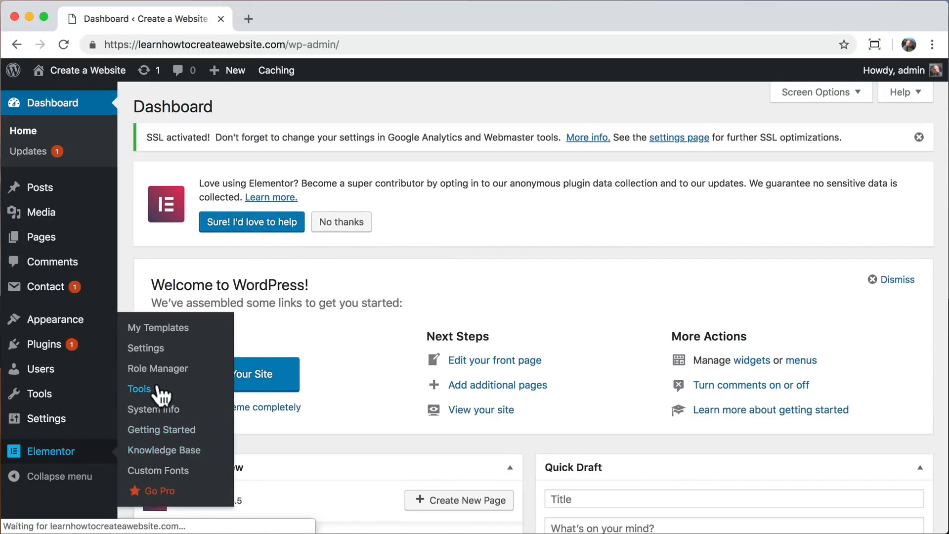
pyautogui.scroll(-1, 272, 379)
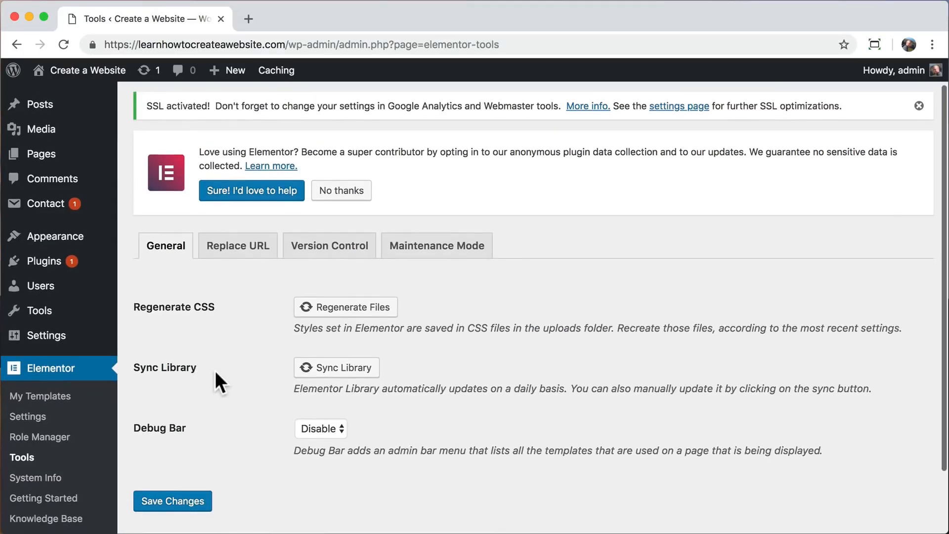
pyautogui.click(333, 309)
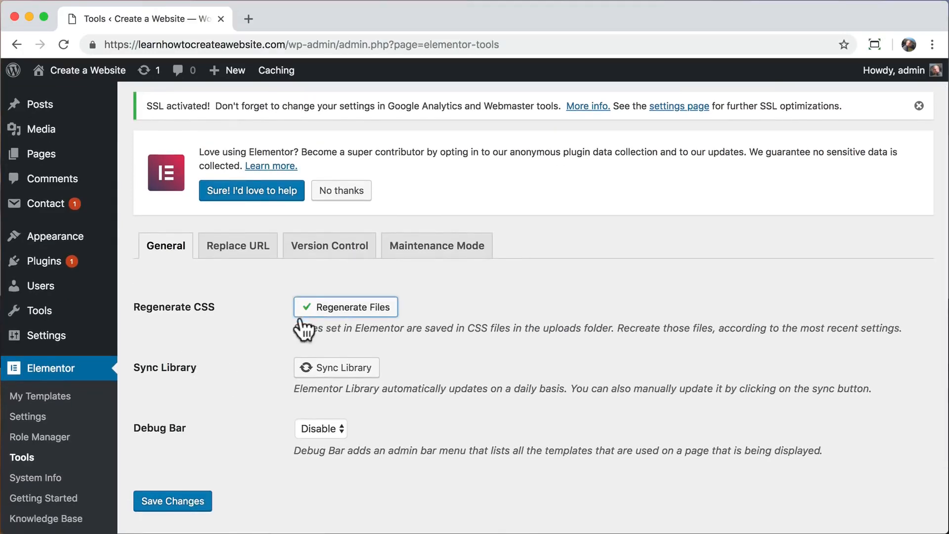
pyautogui.click(320, 367)
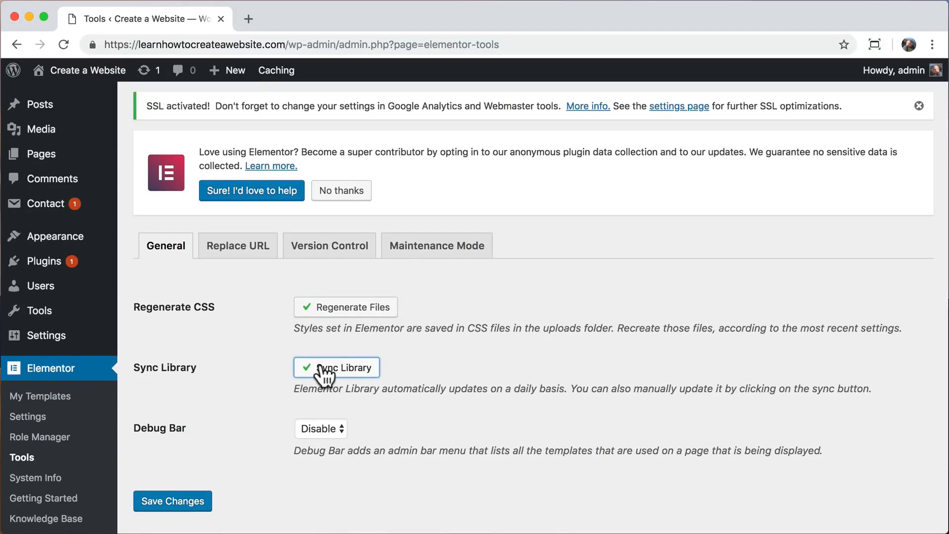
pyautogui.click(242, 247)
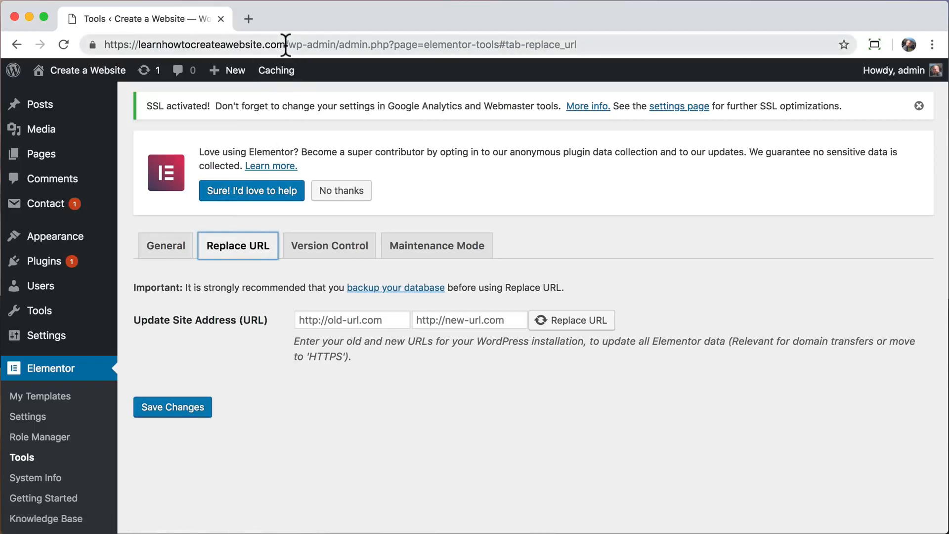
# Copy the site's https address and paste it as the new URL.
pyautogui.moveTo(286, 44); pyautogui.dragTo(104, 41)
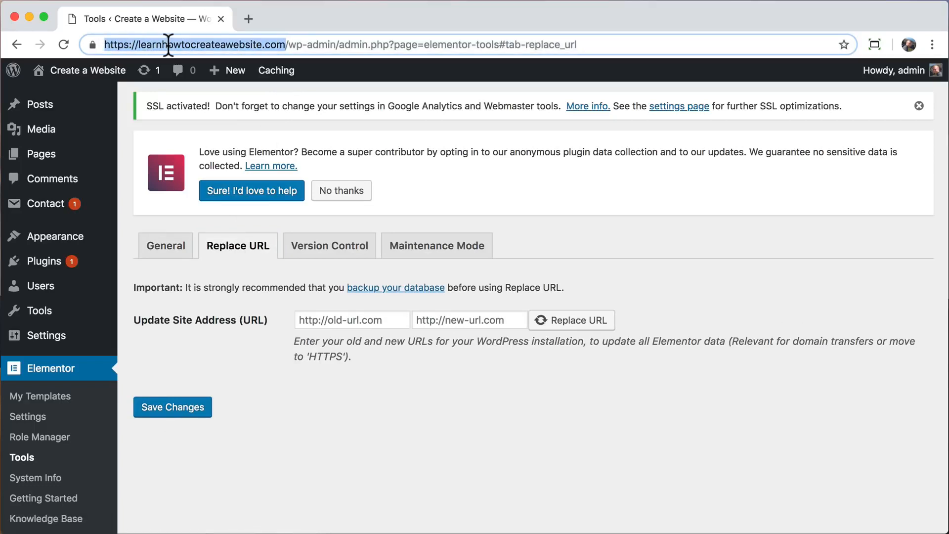
pyautogui.rightClick(169, 45)
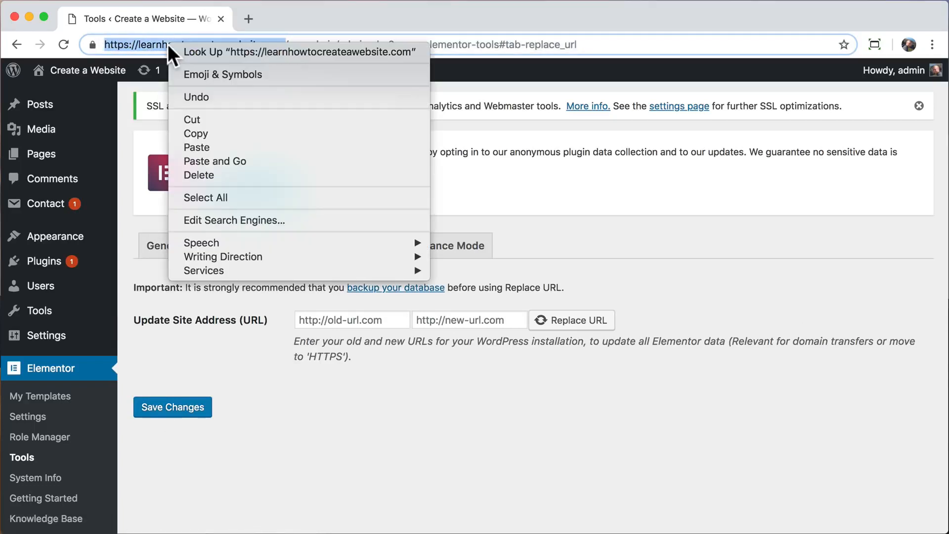
pyautogui.click(196, 131)
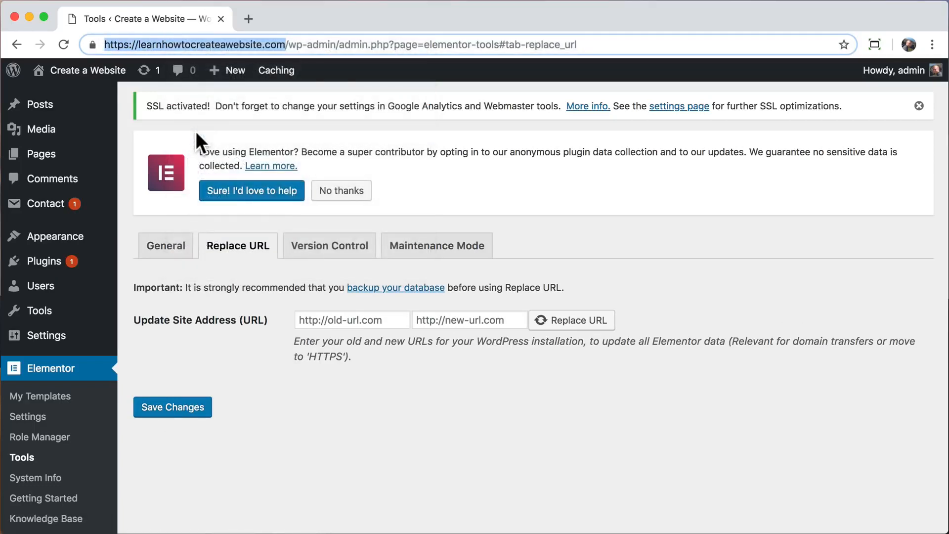
pyautogui.click(431, 320)
pyautogui.rightClick(431, 320)
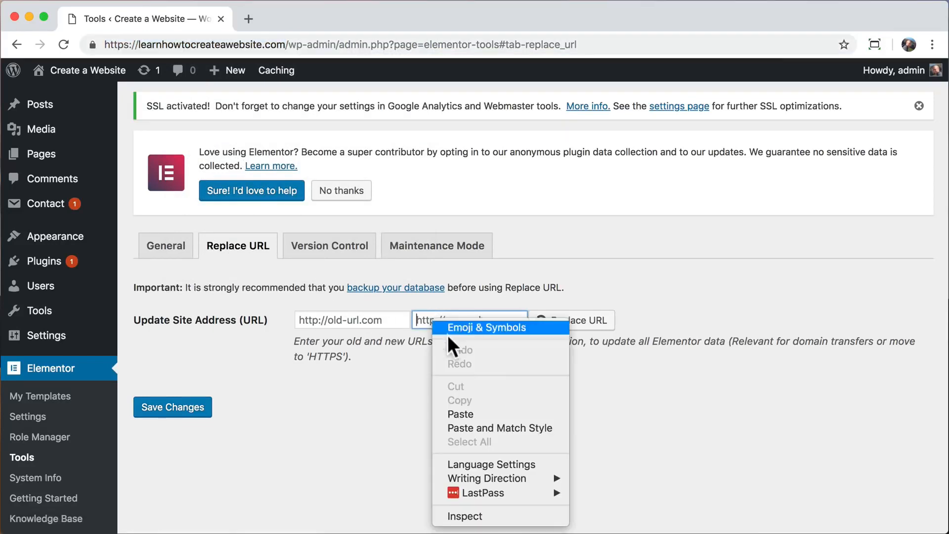
pyautogui.click(468, 414)
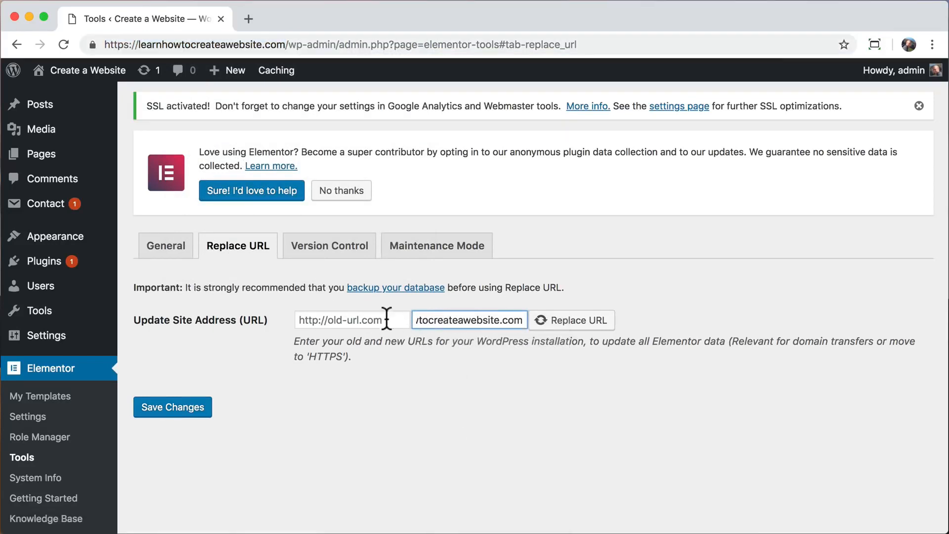
# Enter the same address as the old URL with http, and run Replace URL (24 rows).
pyautogui.moveTo(497, 321); pyautogui.dragTo(385, 321)
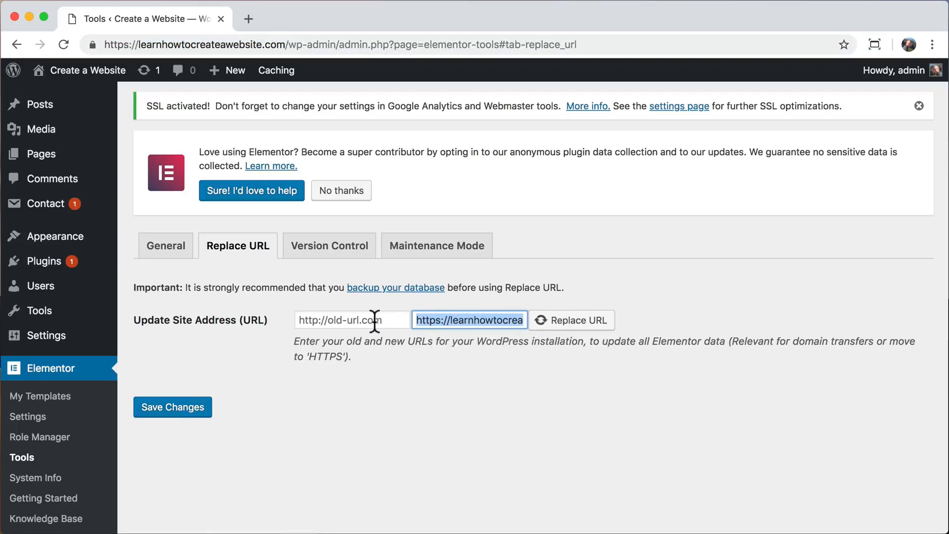
pyautogui.click(352, 320)
pyautogui.rightClick(351, 320)
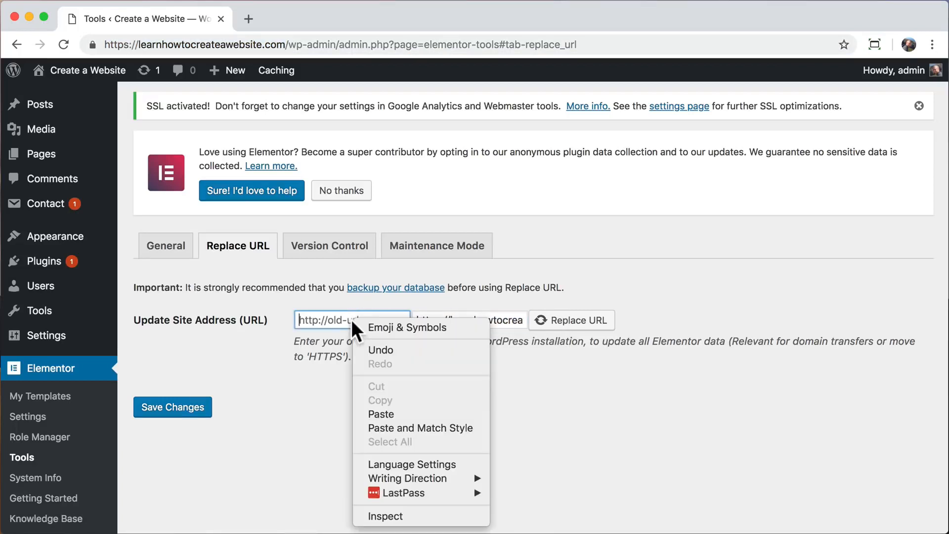
pyautogui.click(381, 414)
pyautogui.moveTo(358, 320); pyautogui.dragTo(261, 316)
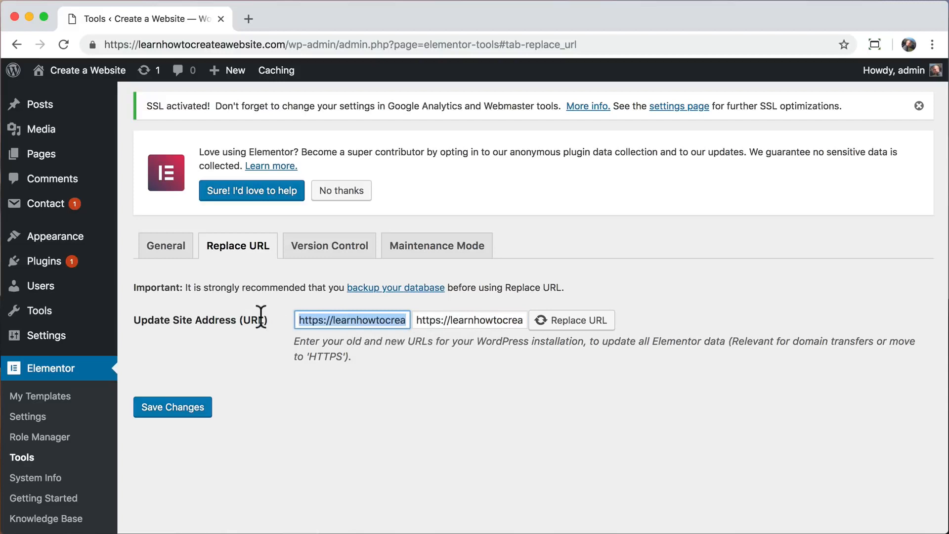
pyautogui.click(322, 320)
pyautogui.press('BackSpace')
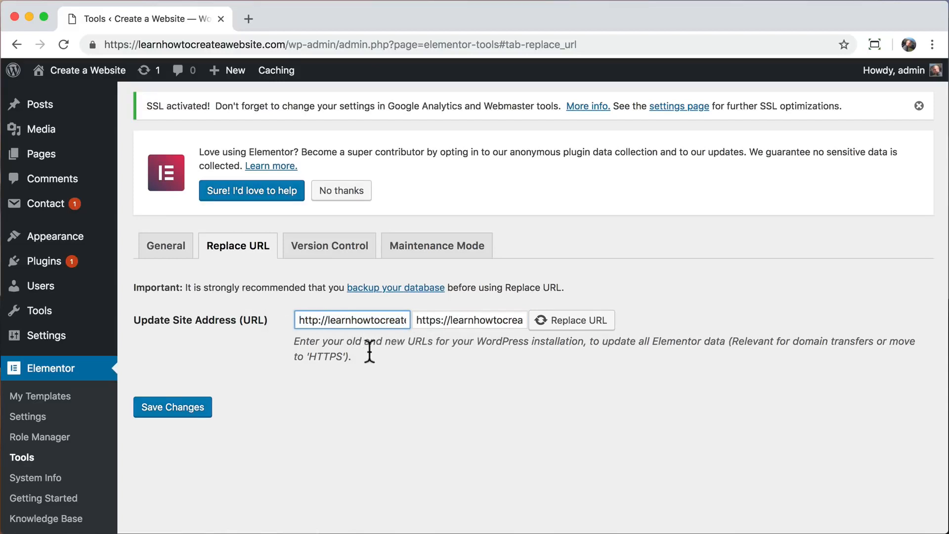
pyautogui.click(385, 385)
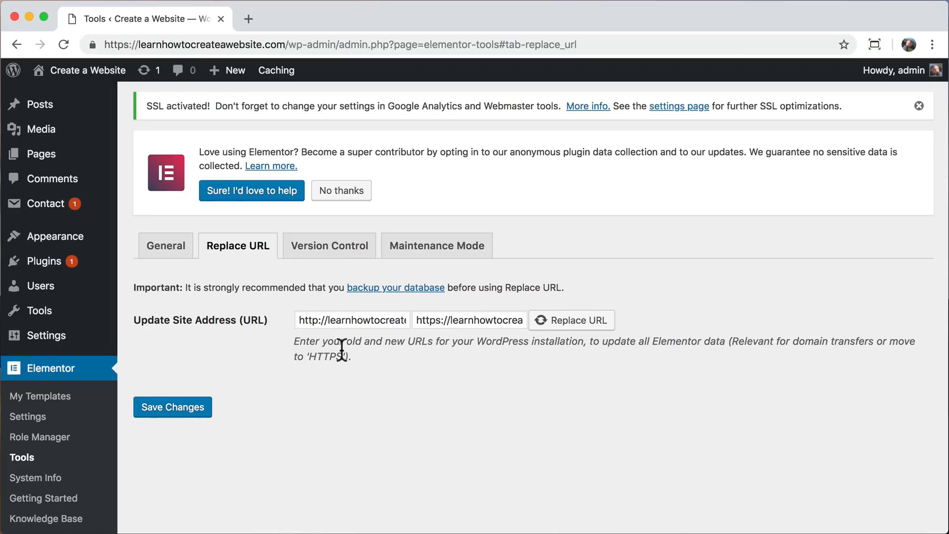
pyautogui.click(569, 321)
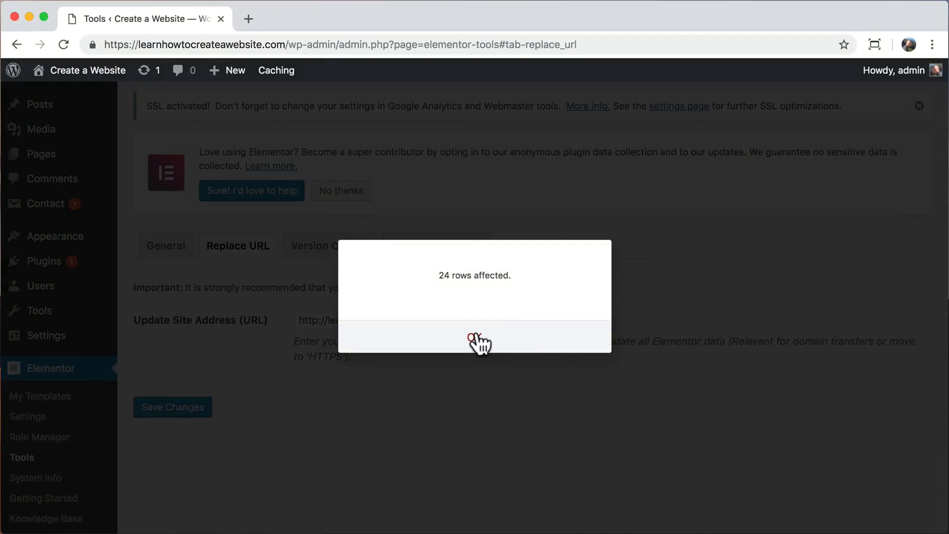
pyautogui.click(474, 339)
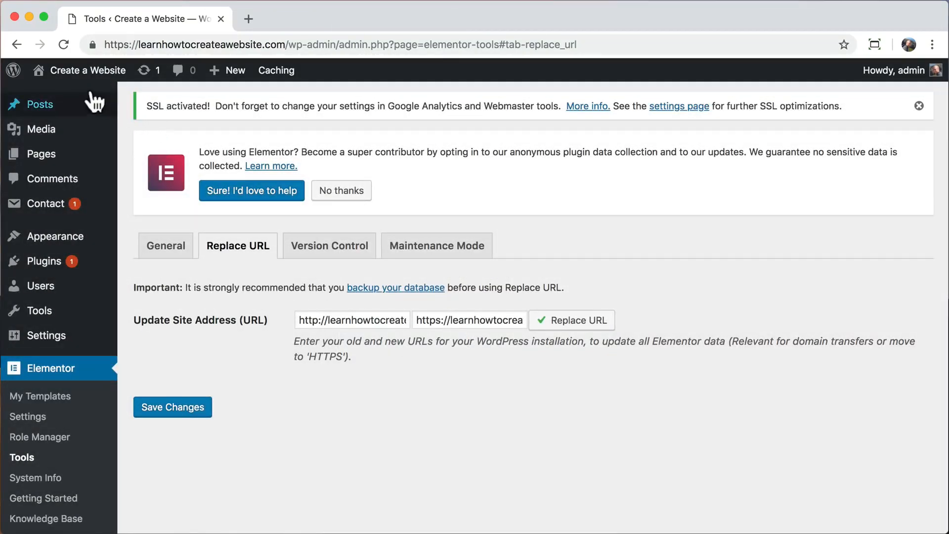
# Visit the live site and check its https connection security details.
pyautogui.click(79, 80)
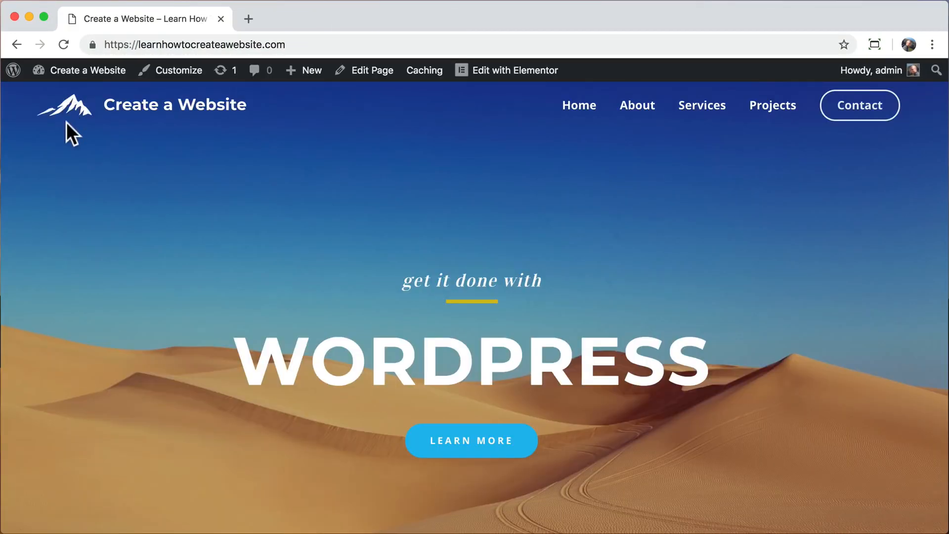
pyautogui.click(92, 44)
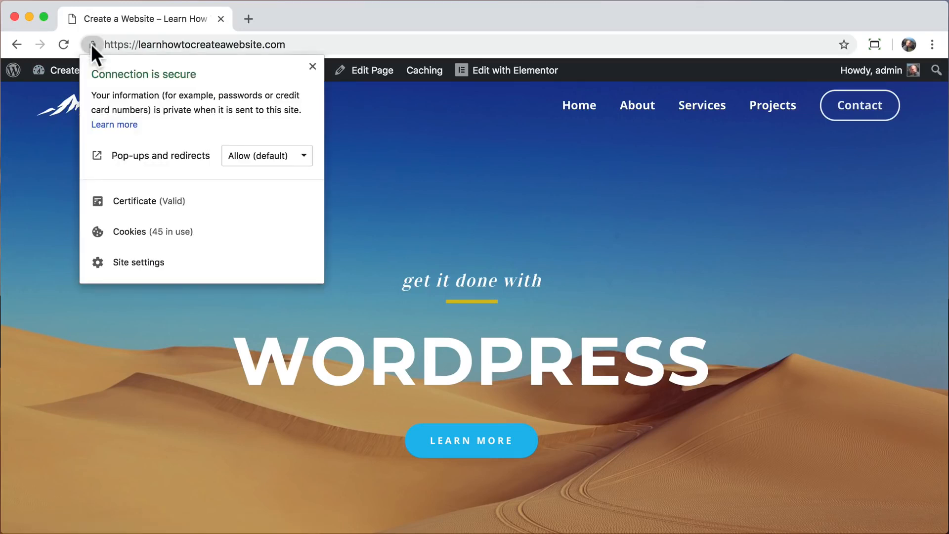
pyautogui.click(54, 153)
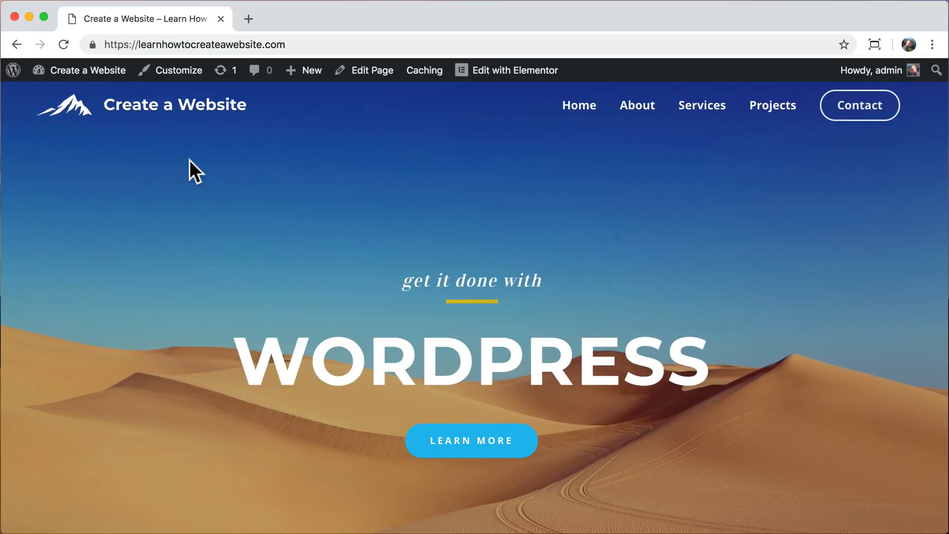
# Browse the About, Services and Contact pages, then return to Home.
pyautogui.click(636, 111)
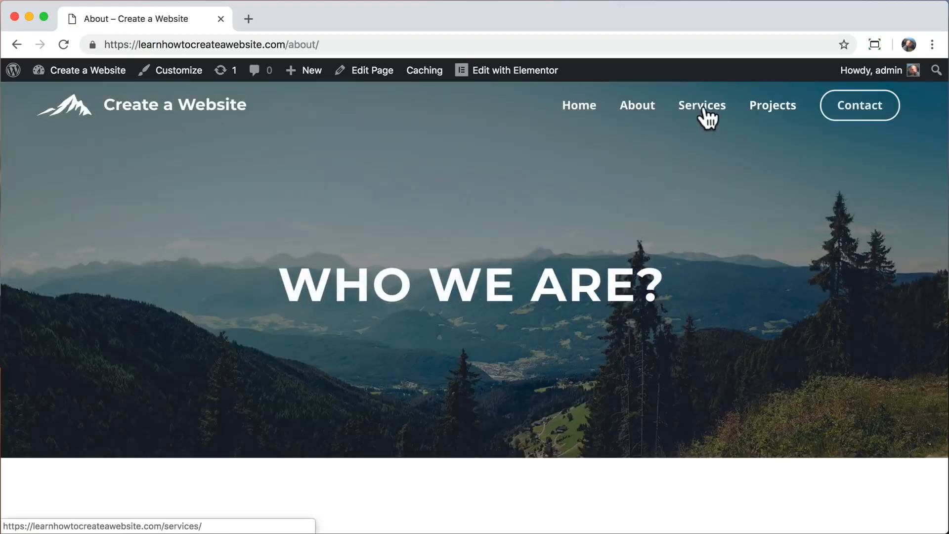
pyautogui.click(704, 111)
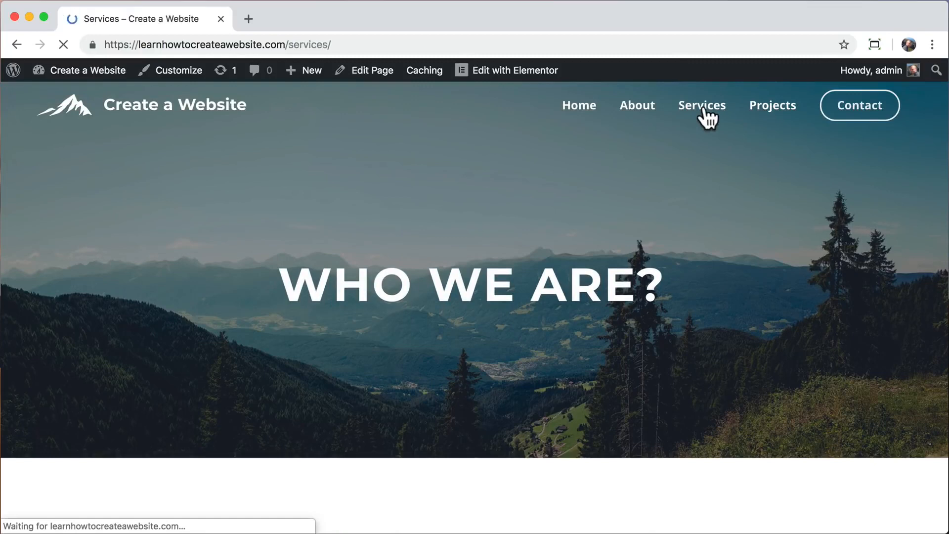
pyautogui.click(845, 117)
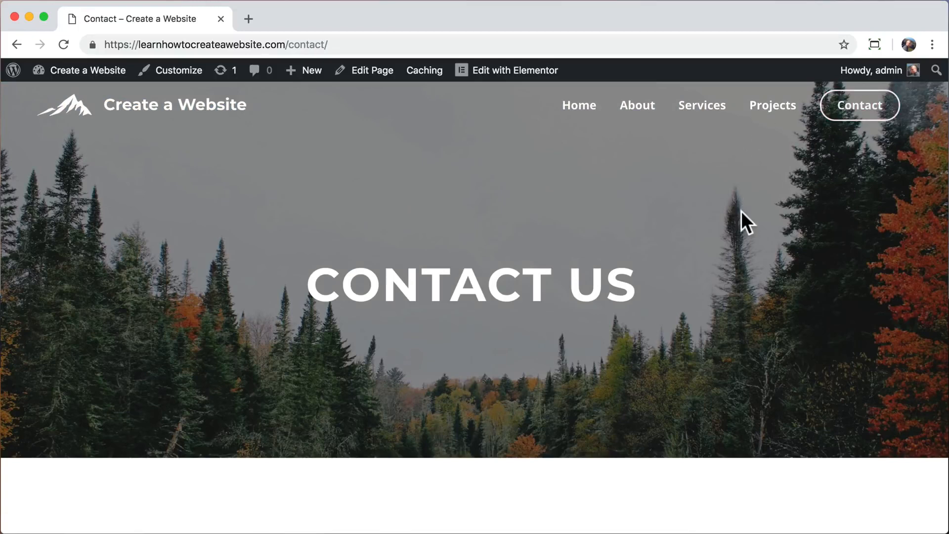
pyautogui.scroll(-5, 741, 211)
pyautogui.scroll(5, 741, 211)
pyautogui.click(153, 117)
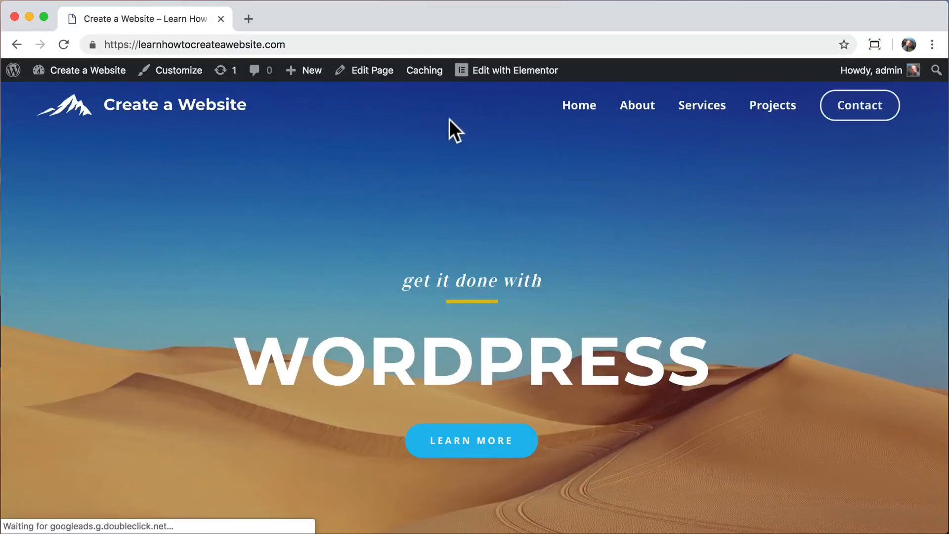
# Edit the home page in Elementor and load the Dec 5 @ 18:08 revision from History.
pyautogui.click(501, 74)
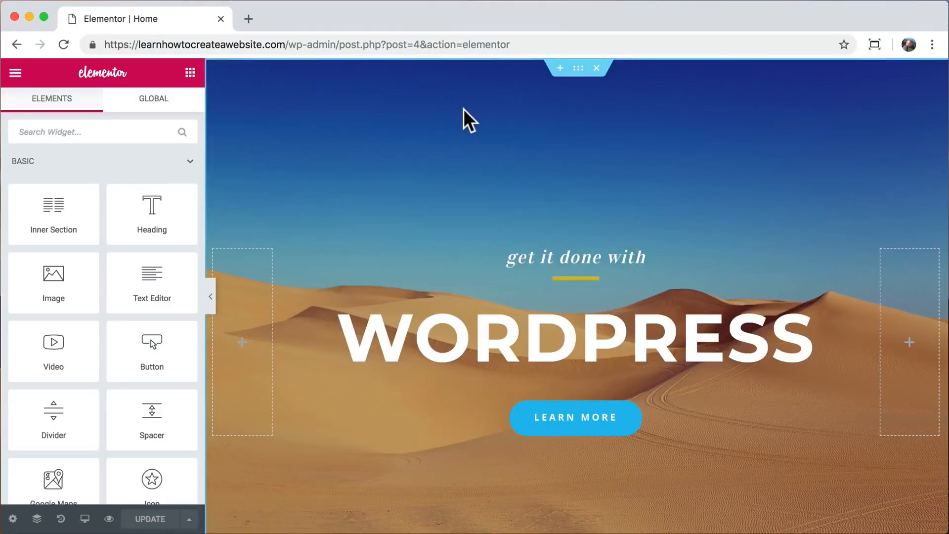
pyautogui.click(60, 519)
pyautogui.click(165, 114)
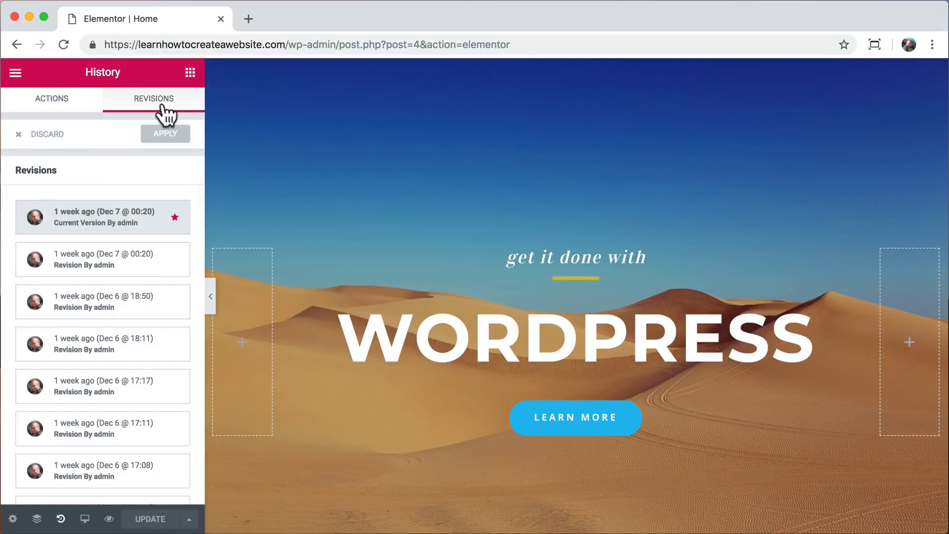
pyautogui.scroll(-5, 131, 350)
pyautogui.click(136, 482)
pyautogui.click(144, 438)
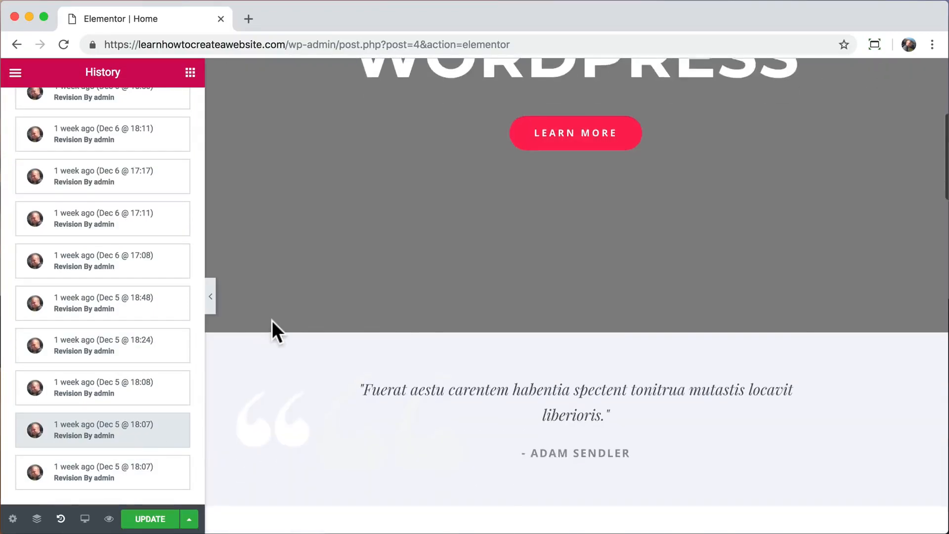
pyautogui.click(121, 393)
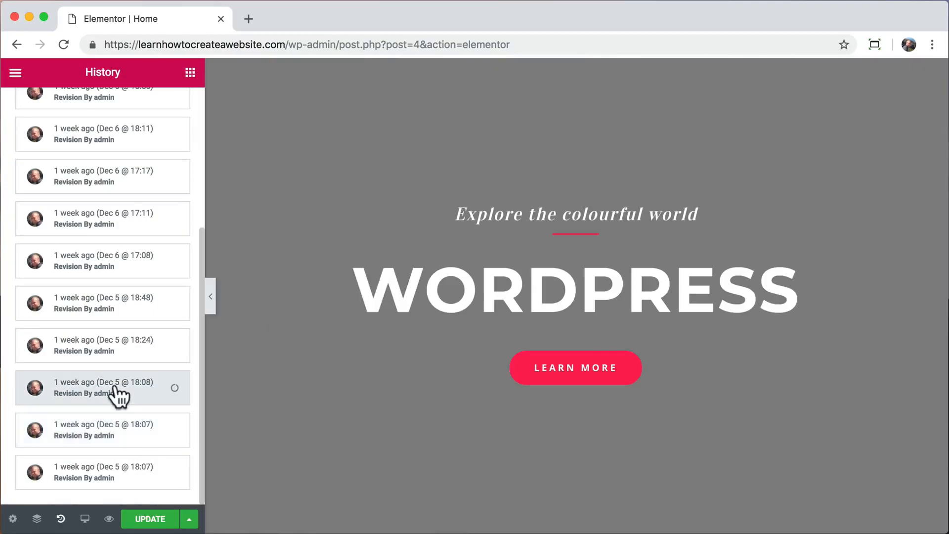
pyautogui.scroll(-15, 316, 305)
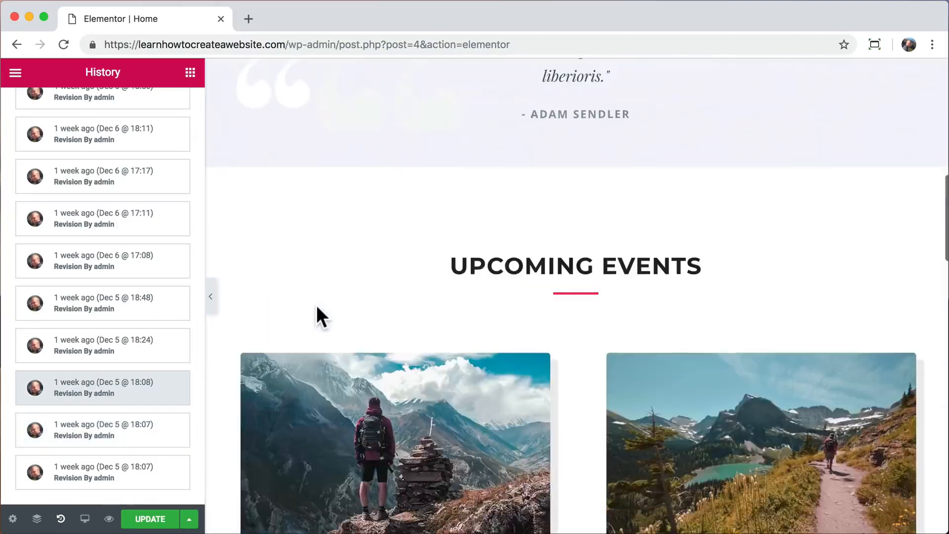
pyautogui.scroll(-4, 317, 304)
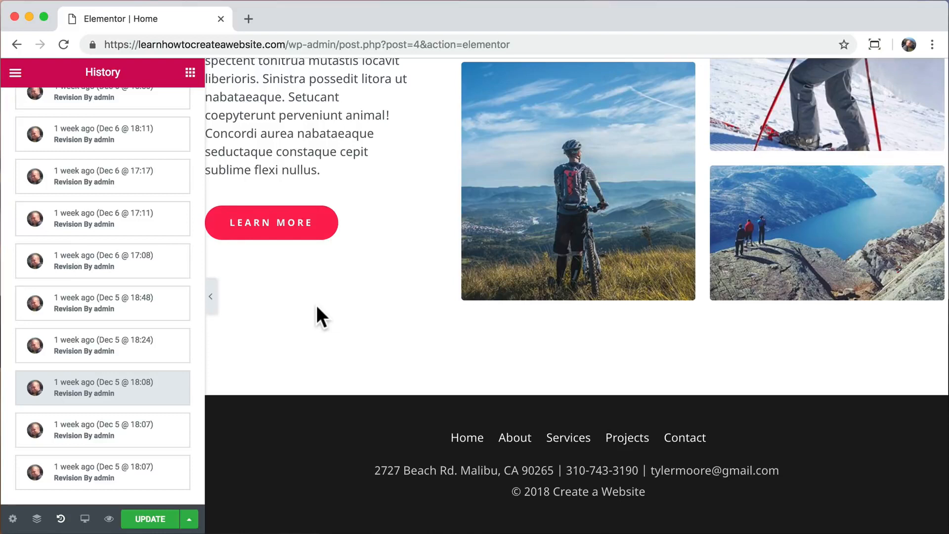
# Update the page with the restored revision and load the site's home URL.
pyautogui.click(148, 518)
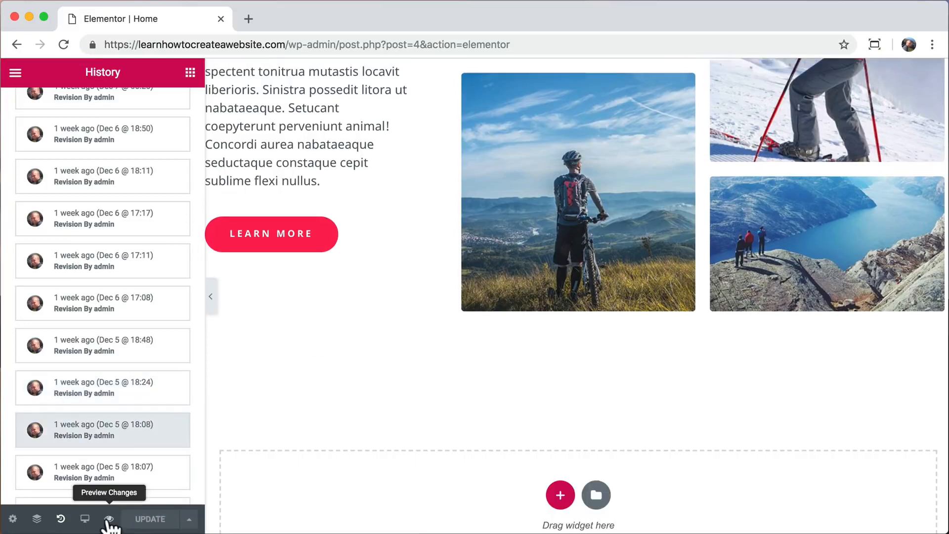
pyautogui.moveTo(290, 44); pyautogui.dragTo(494, 33)
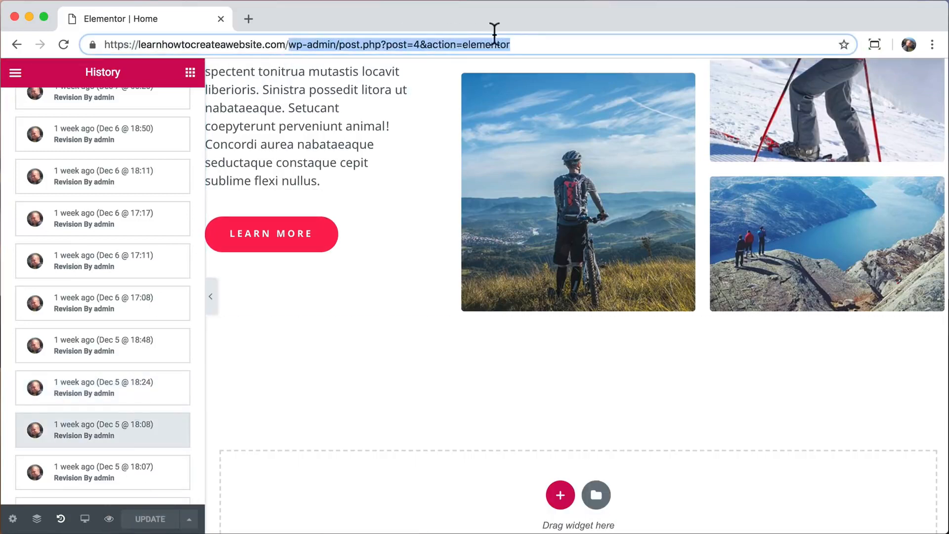
pyautogui.press('BackSpace')
pyautogui.press('Return')
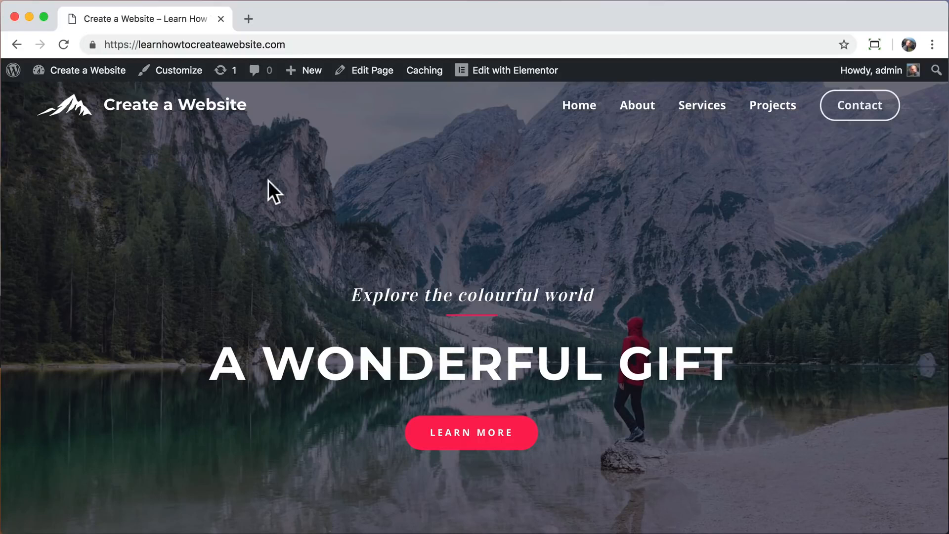
# Log out of the admin, reload the home page as a visitor, and scroll through its sections.
pyautogui.moveTo(874, 71)
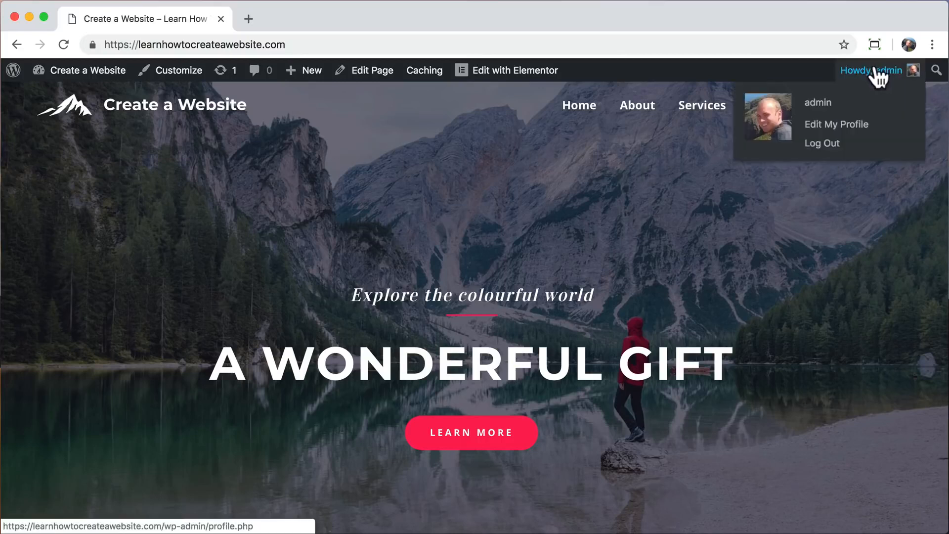
pyautogui.click(829, 148)
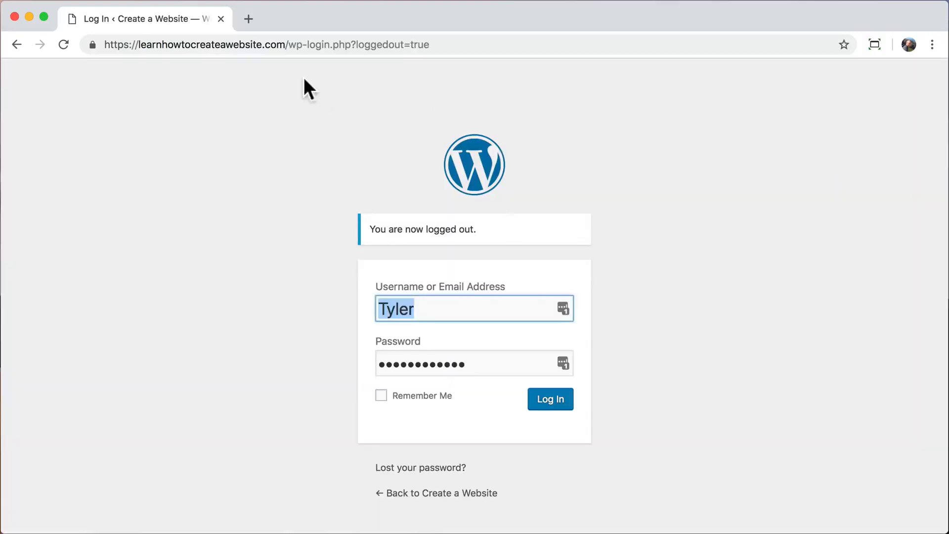
pyautogui.moveTo(287, 44); pyautogui.dragTo(426, 50)
pyautogui.press('BackSpace')
pyautogui.press('Return')
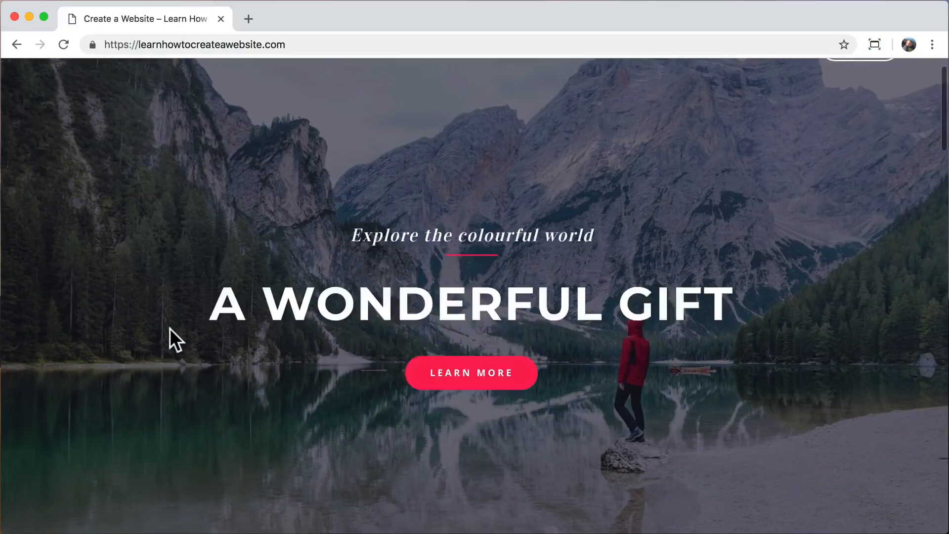
pyautogui.scroll(-15, 170, 329)
pyautogui.scroll(-10, 170, 328)
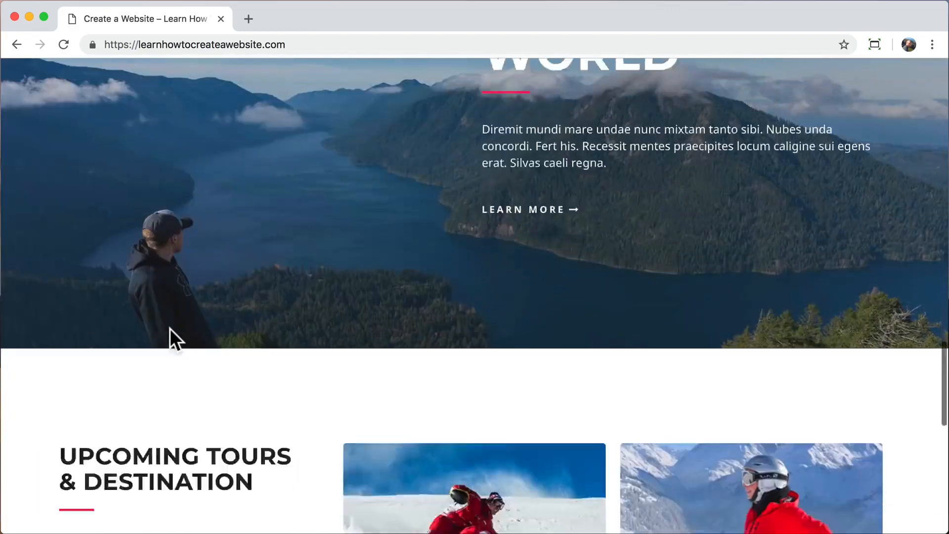